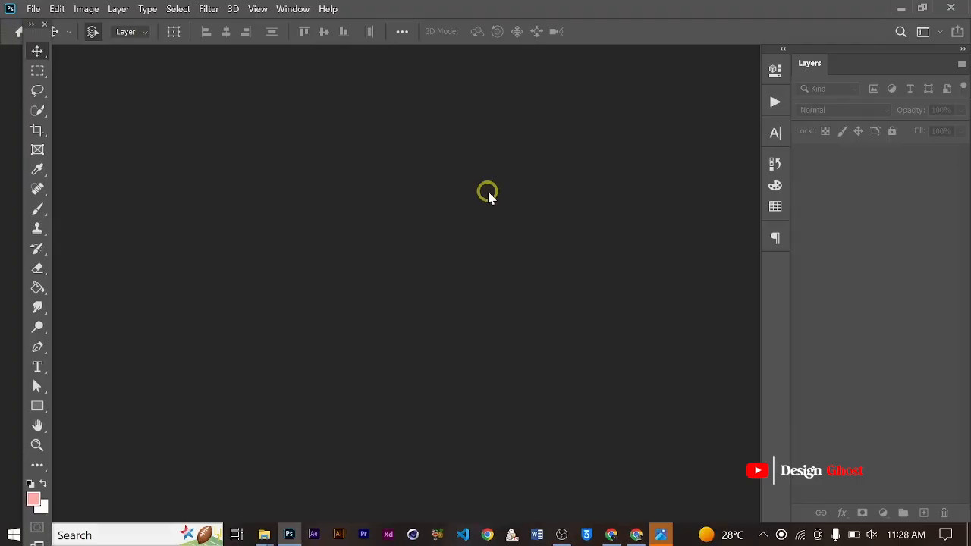
- Create a new 5 x 5 inch document at 300 pixels/inch in RGB Color with white background contents
key("ctrl+n")
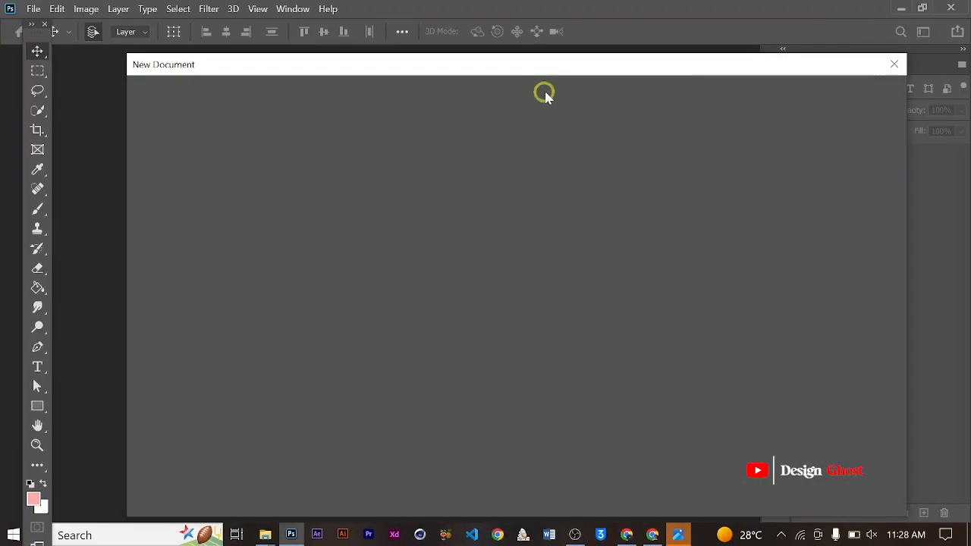
left_click_drag(552, 70, 543, 22)
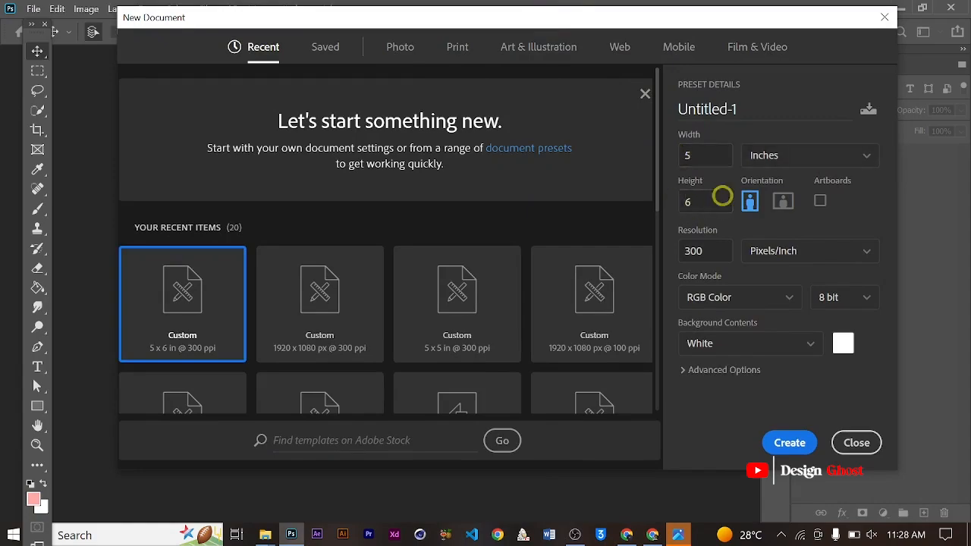
left_click_drag(717, 198, 663, 256)
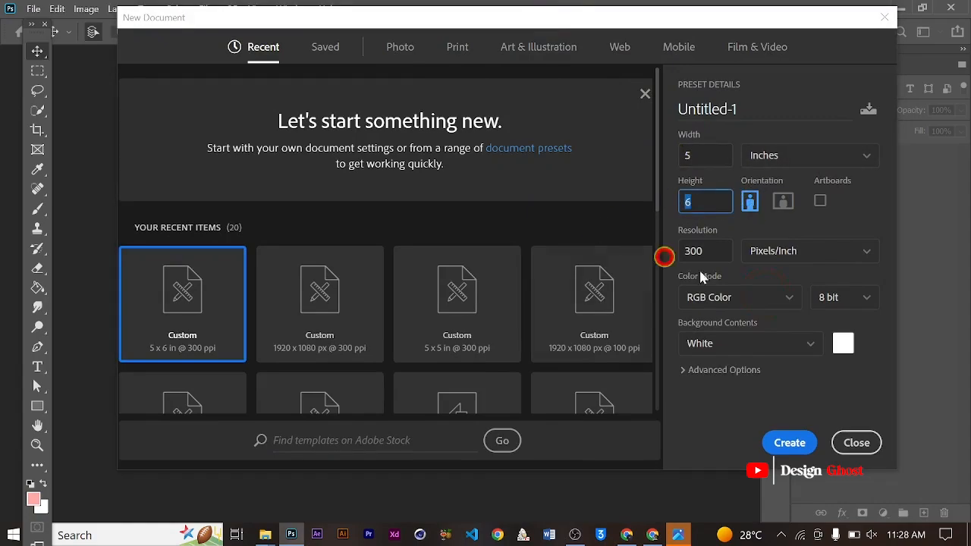
type("5")
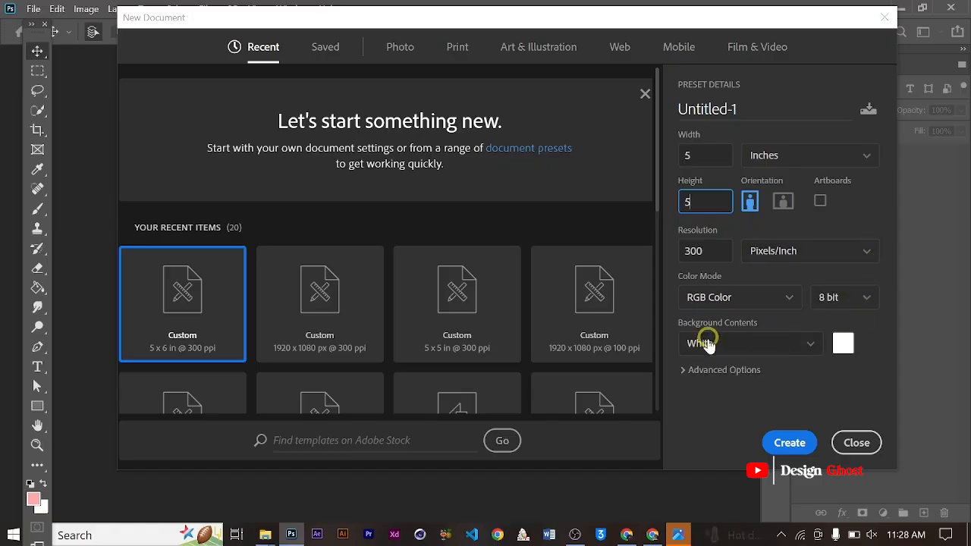
left_click(788, 446)
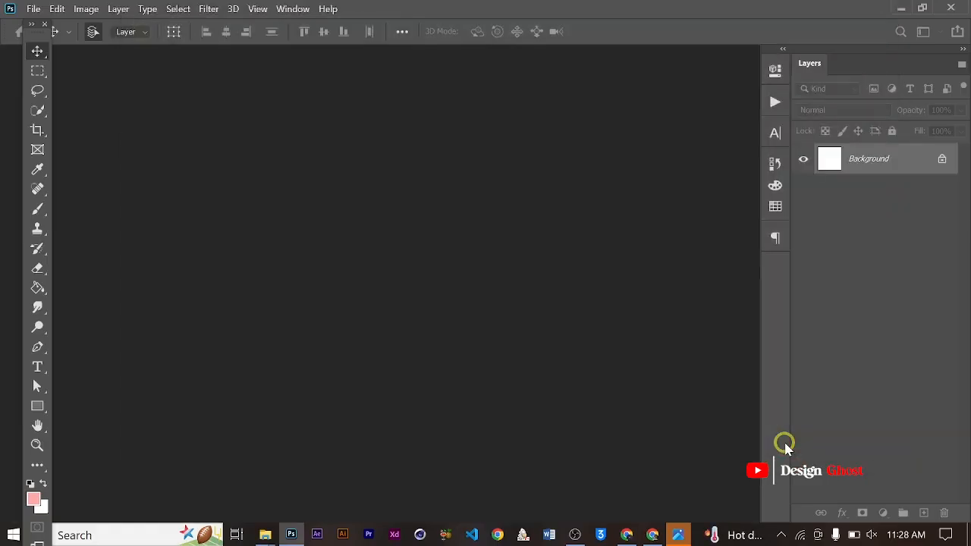
key("Return")
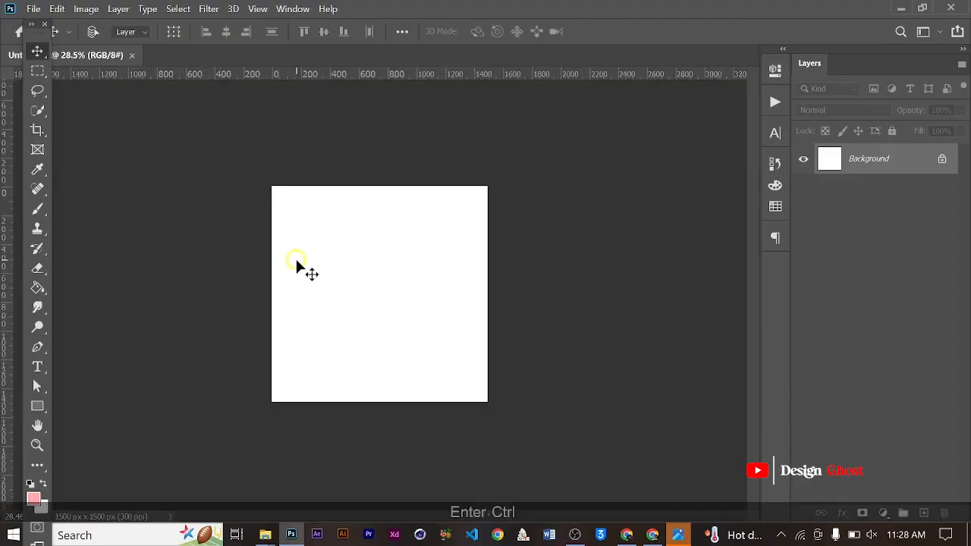
- Fit the canvas in the window and add a new empty layer above the Background layer
key("ctrl+0")
scroll(388, 278, "up", 3)
scroll(426, 259, "down", 3)
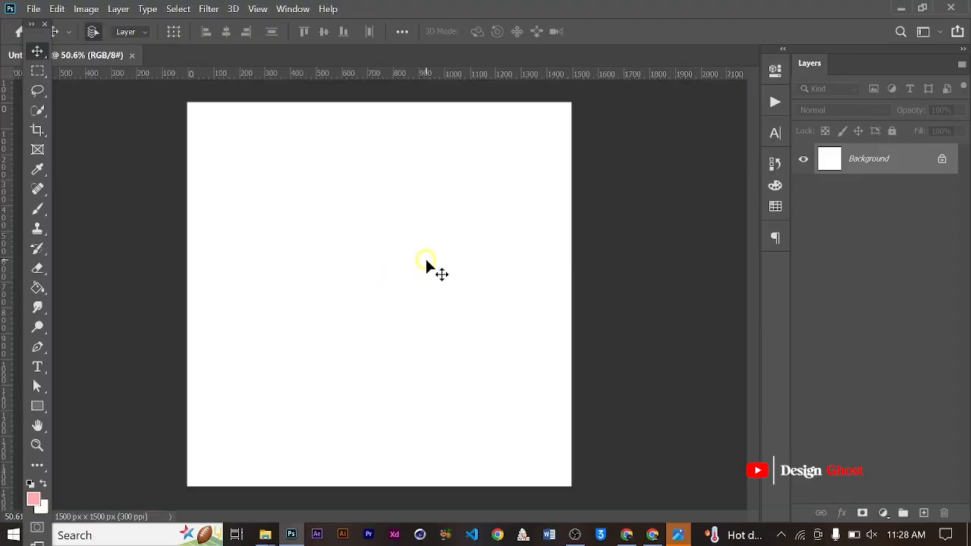
scroll(427, 260, "up", 2)
left_click(923, 513)
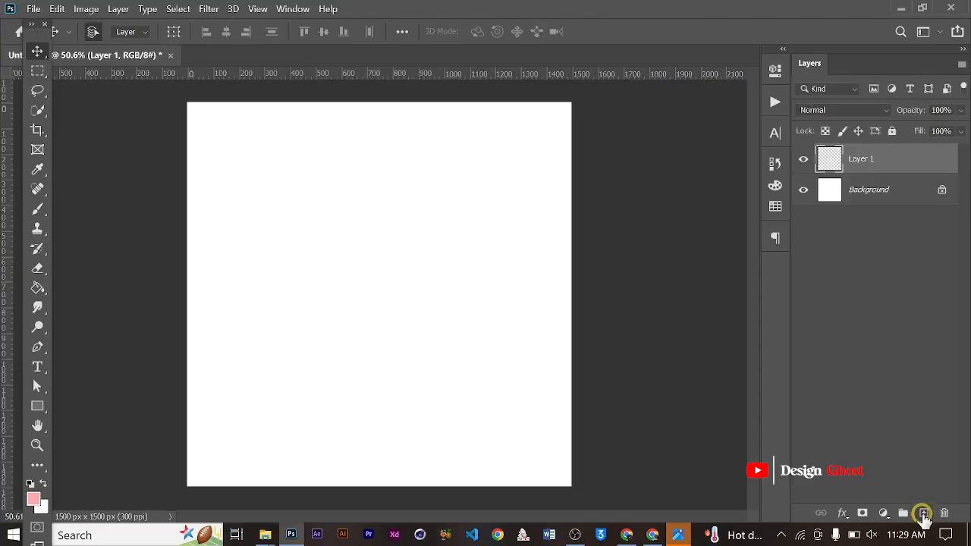
- Fill the new layer with the pink foreground color ffaba8 using the Paint Bucket tool
scroll(501, 366, "down", 1)
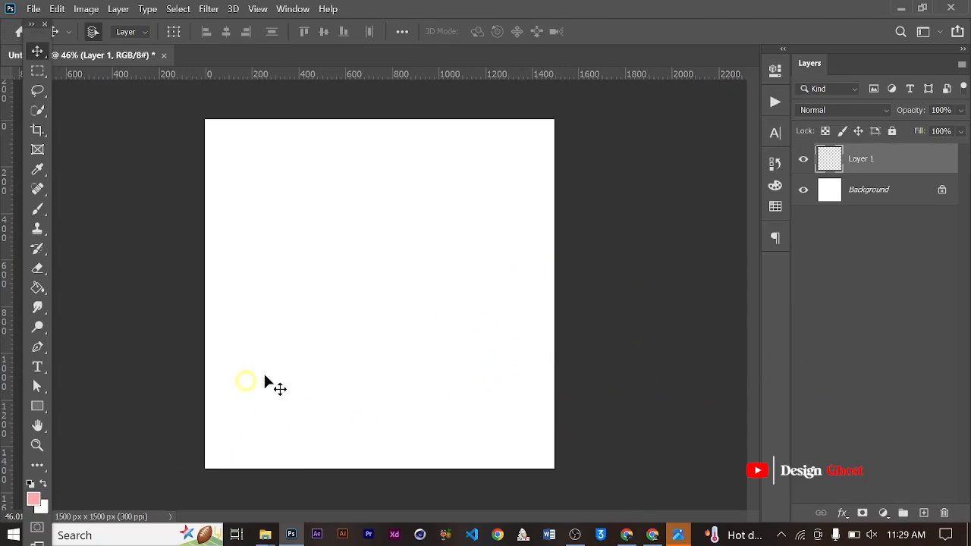
key("i")
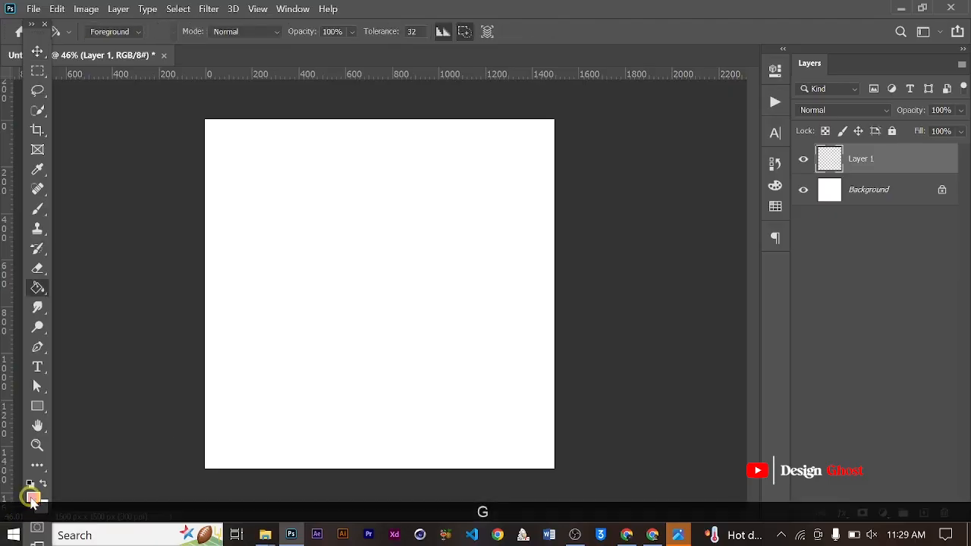
left_click(34, 498)
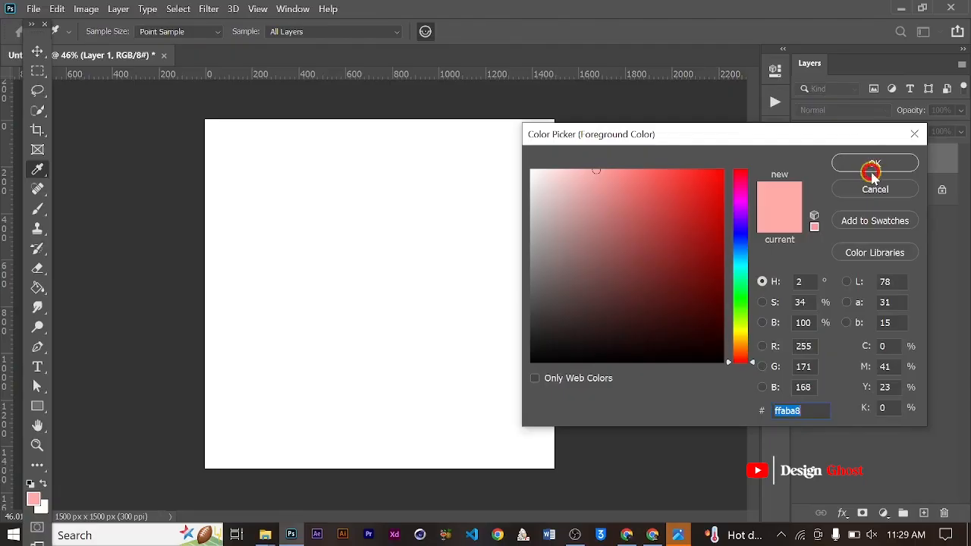
key("g")
left_click(901, 167)
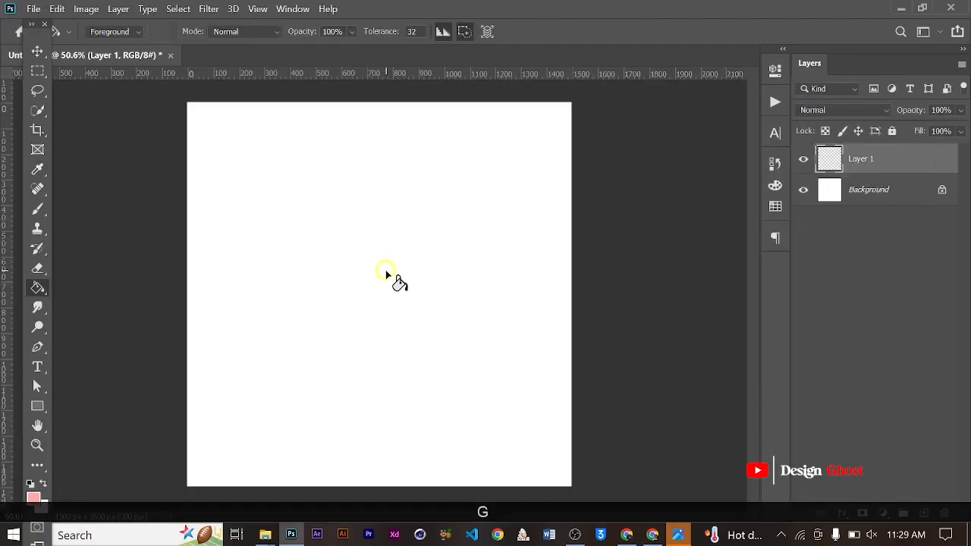
left_click(505, 314)
left_click(38, 50)
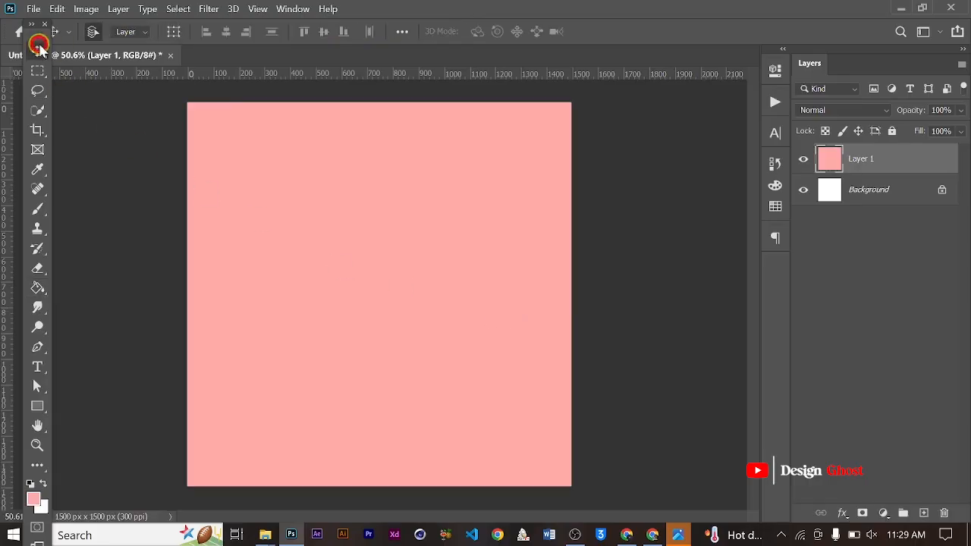
- Add a Gradient Overlay layer style to the pink-filled layer
left_click_drag(43, 36, 30, 35)
scroll(458, 265, "down", 1)
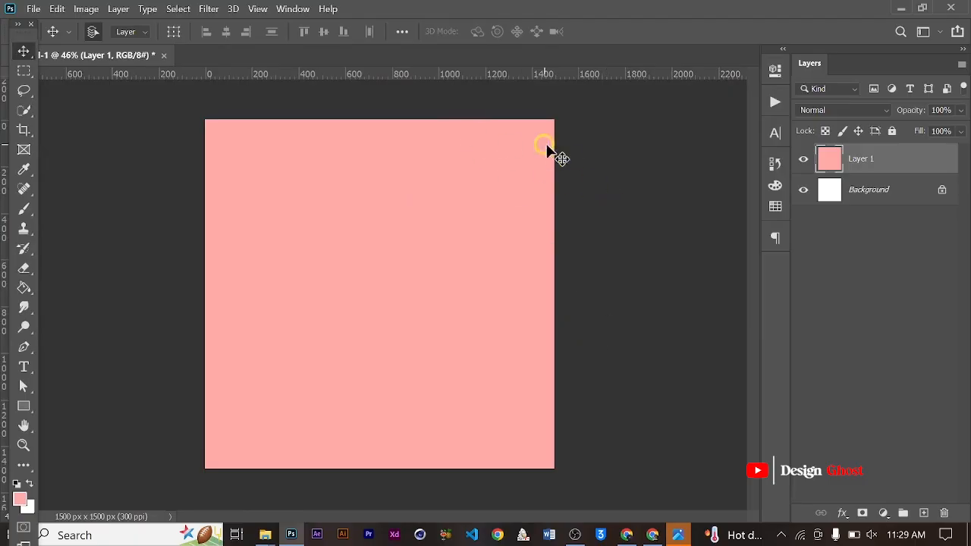
left_click(842, 513)
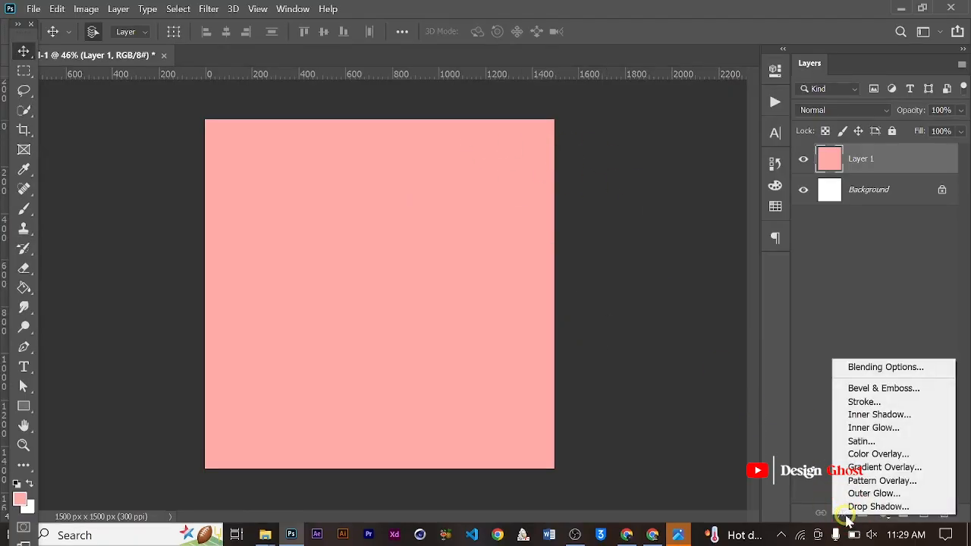
left_click(897, 467)
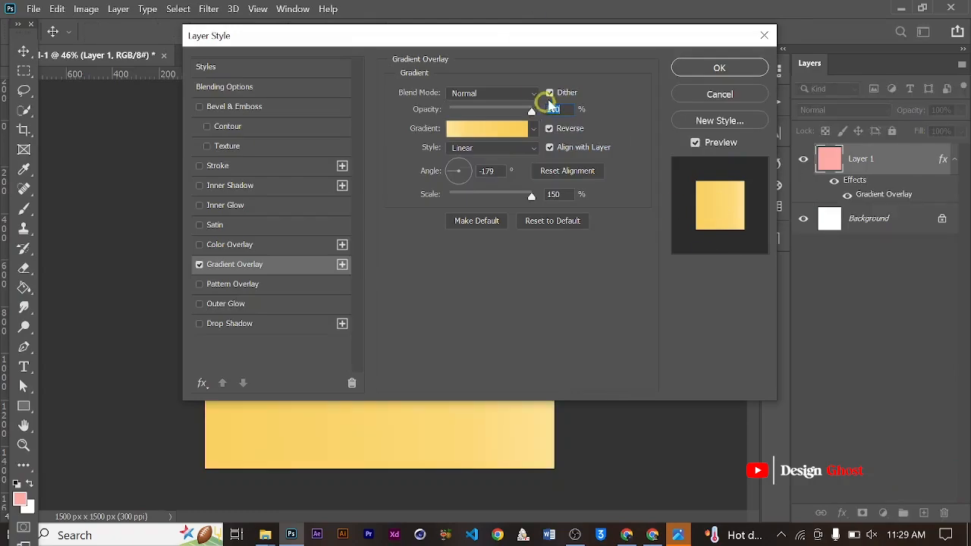
left_click_drag(551, 46, 652, 101)
- Edit the overlay's gradient and set the color stop at location 0% to dark green 2e492e
left_click(581, 196)
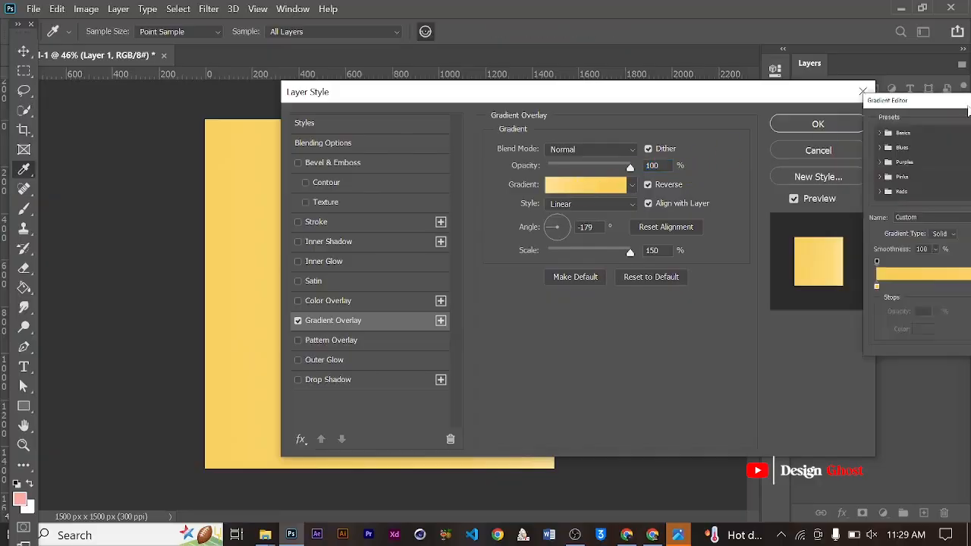
left_click_drag(492, 97, 606, 79)
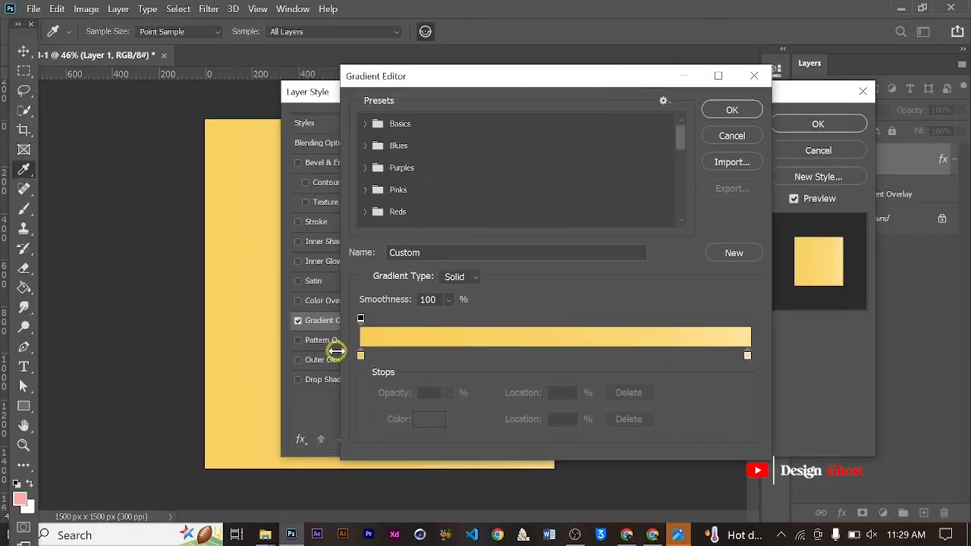
left_click(361, 357)
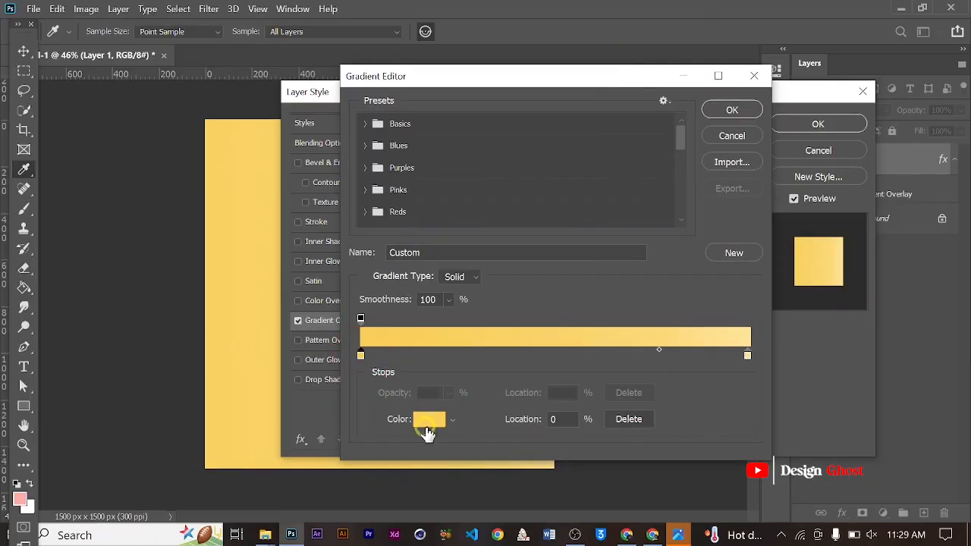
left_click(430, 422)
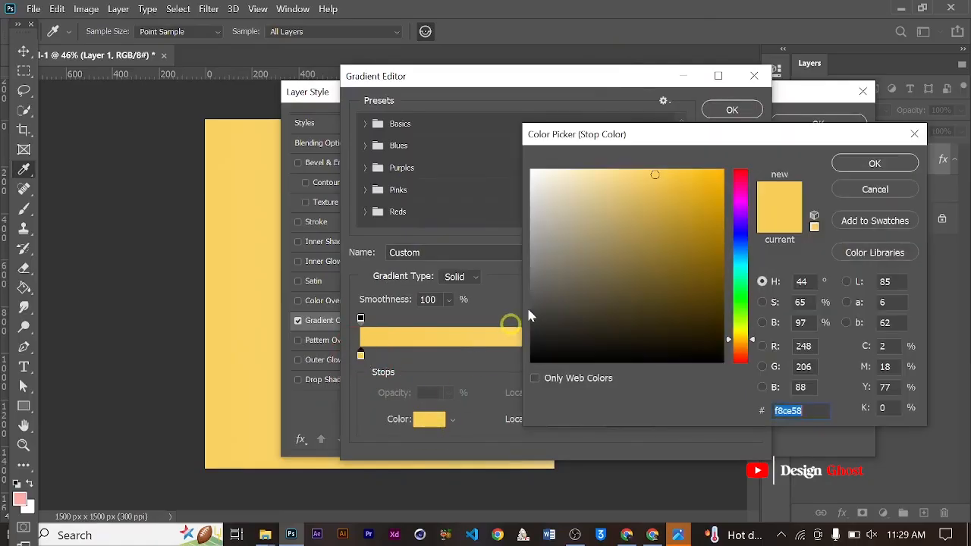
left_click(744, 299)
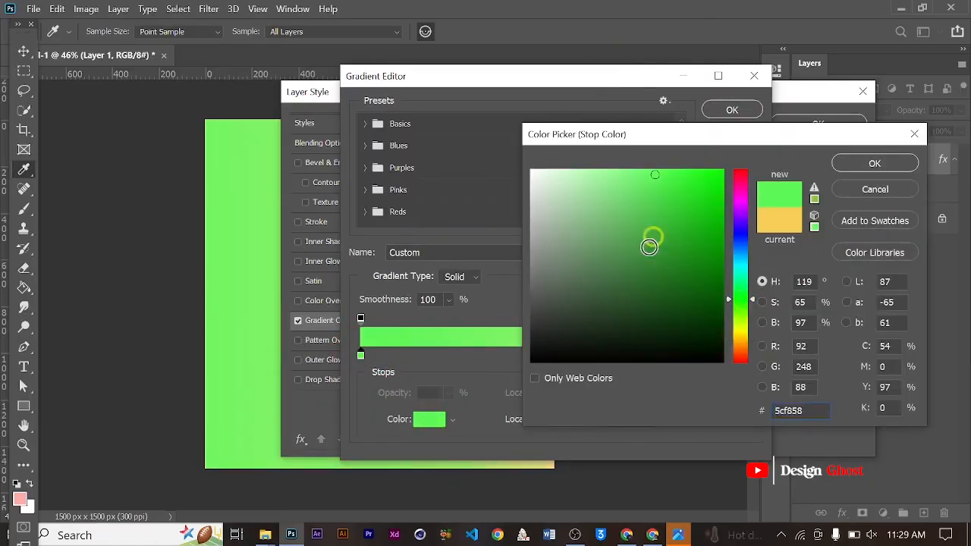
left_click_drag(637, 266, 602, 307)
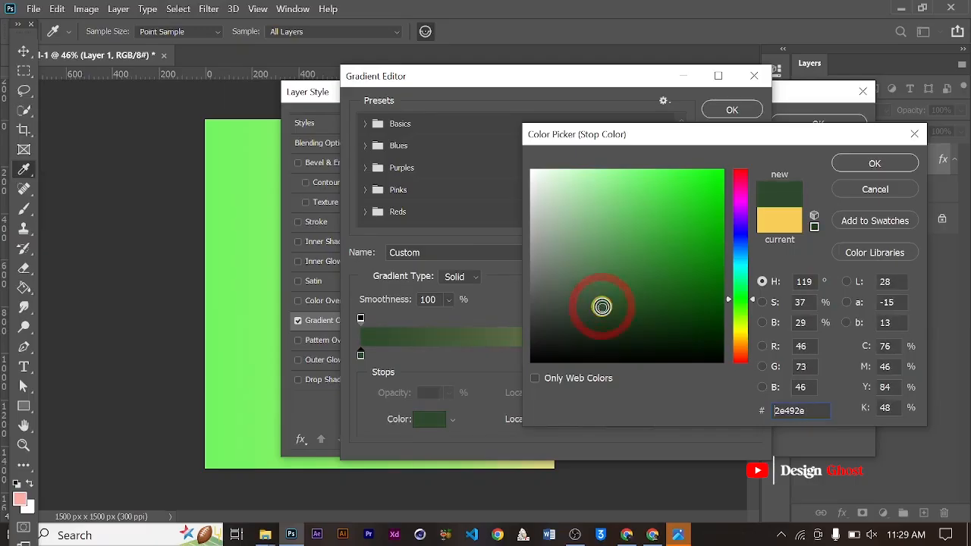
left_click(880, 165)
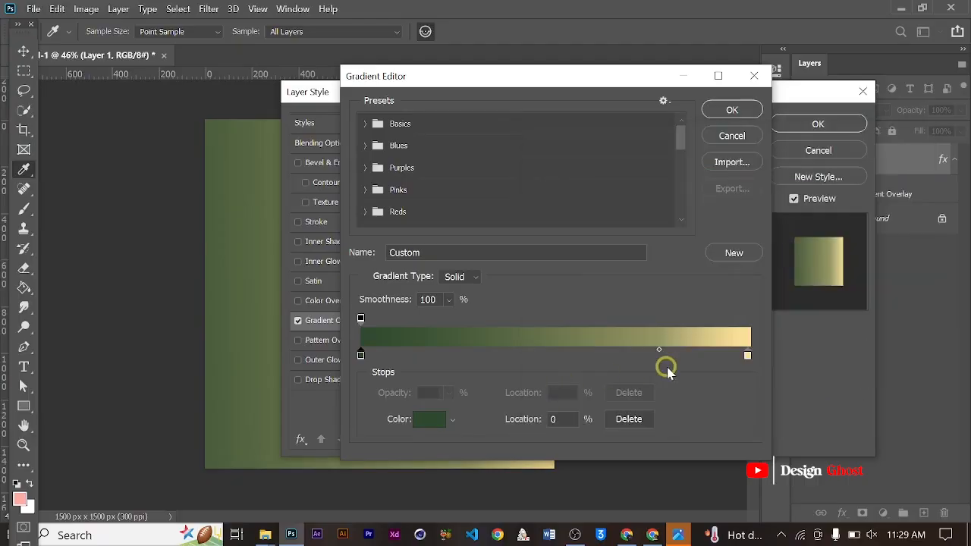
- Set the gradient's color stop at location 100% to light green a3e789
left_click(747, 356)
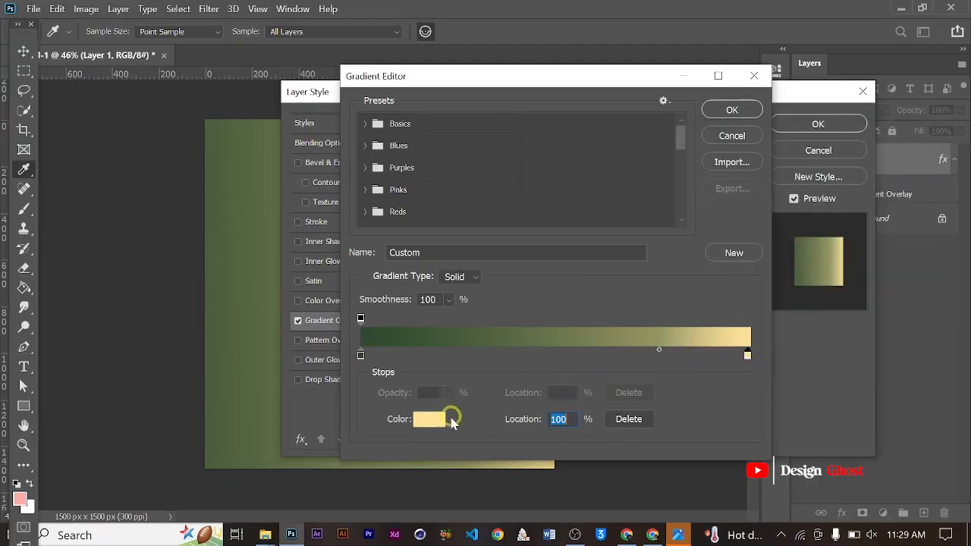
left_click(442, 421)
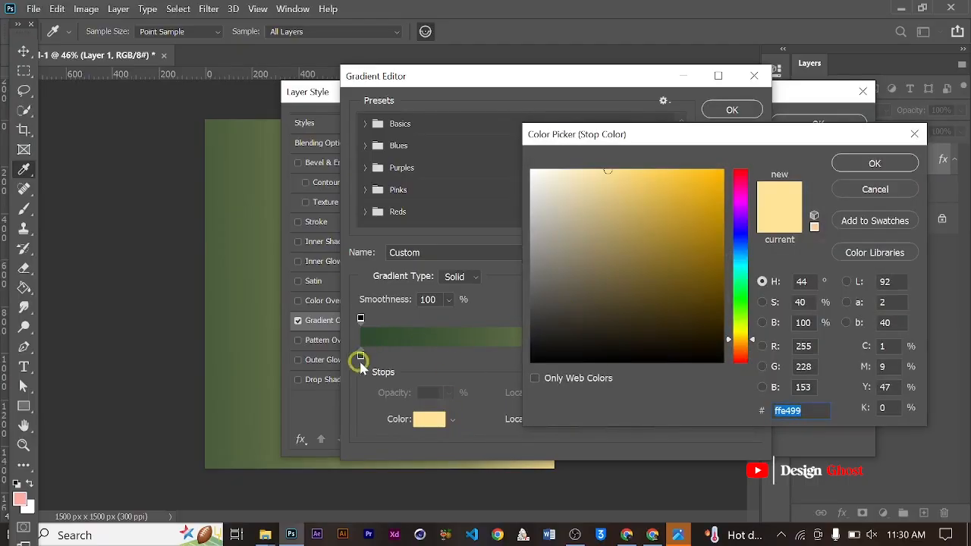
left_click(741, 307)
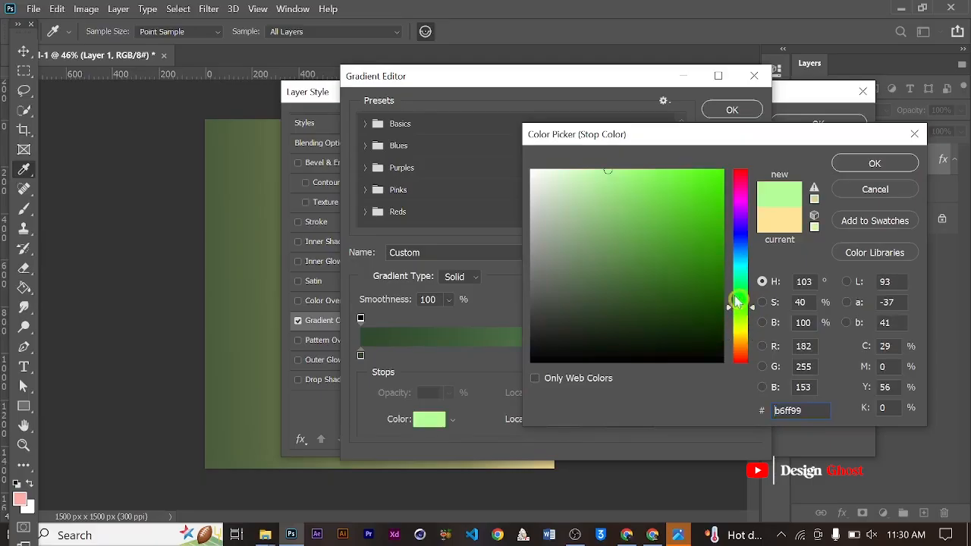
left_click(609, 221)
left_click(605, 186)
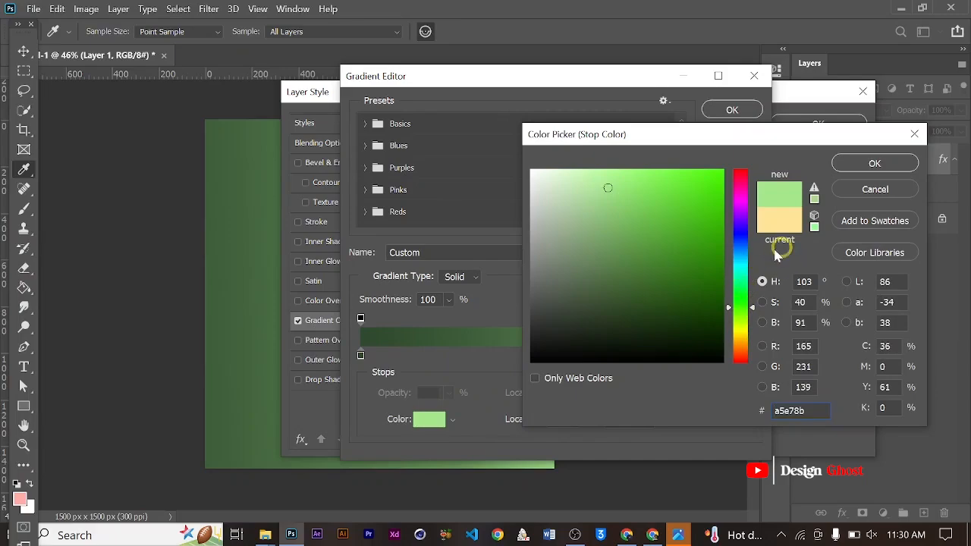
left_click(613, 186)
mouse_move(613, 186)
left_mouse_down()
mouse_move(620, 191)
mouse_move(609, 188)
left_mouse_up()
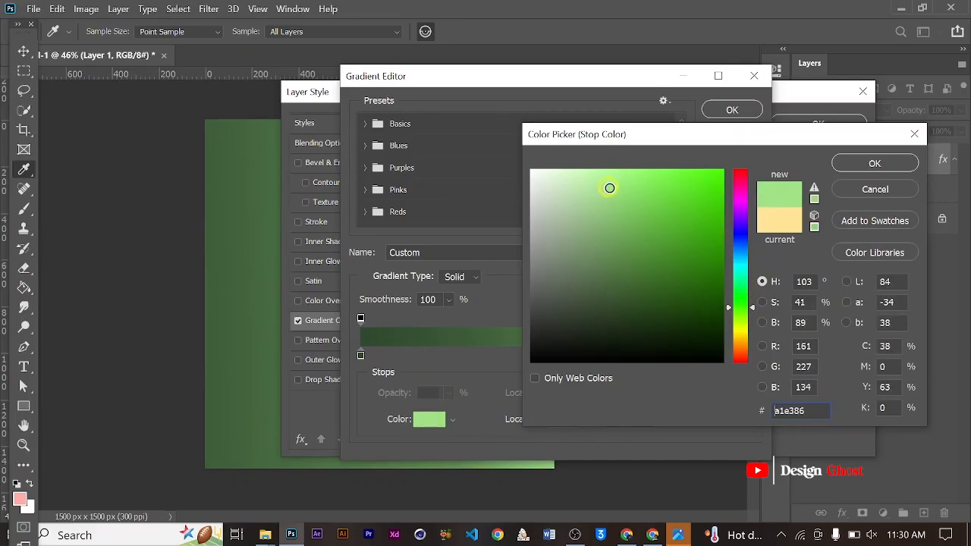
left_click(886, 166)
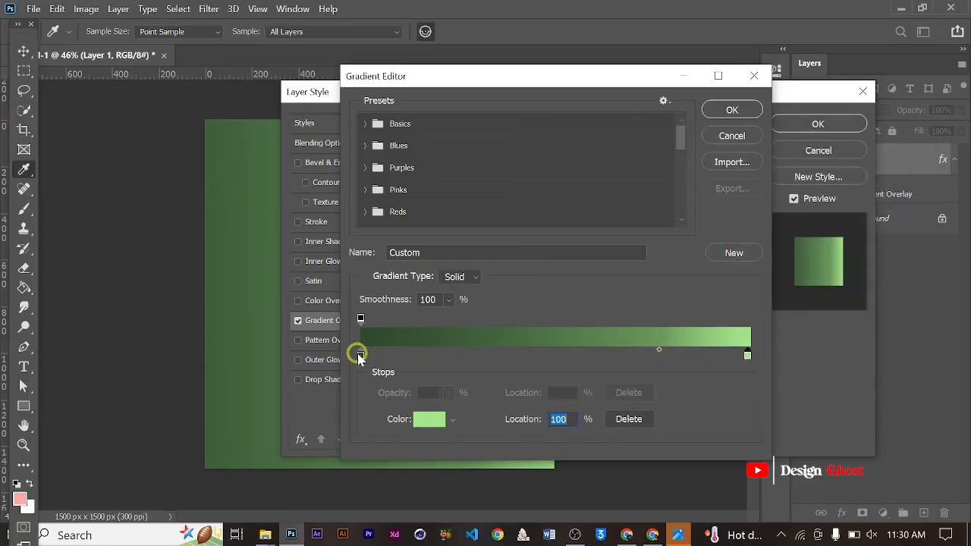
- Darken the gradient's color stop at location 0% to about 1c2f1b and accept the edited gradient
left_click(361, 355)
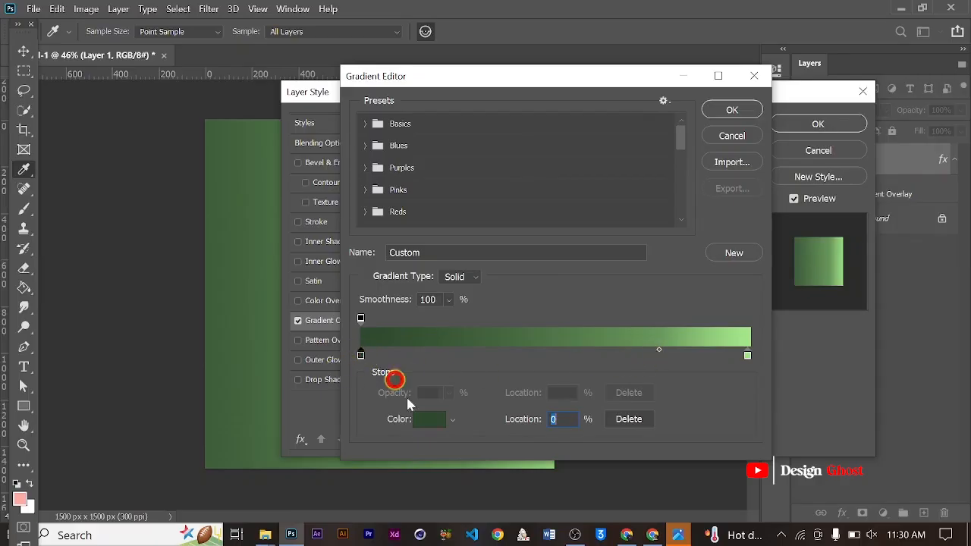
left_click(430, 419)
left_click_drag(604, 305, 613, 324)
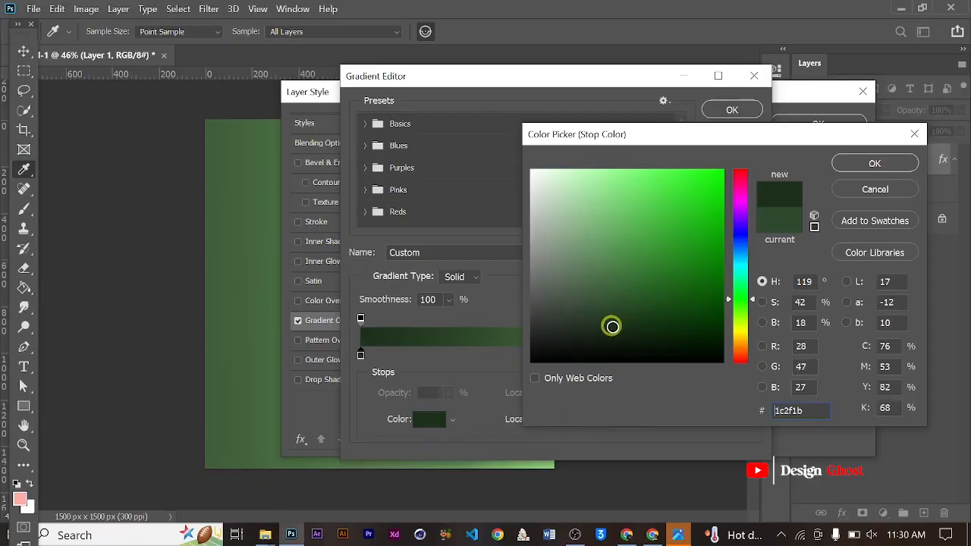
left_click(880, 163)
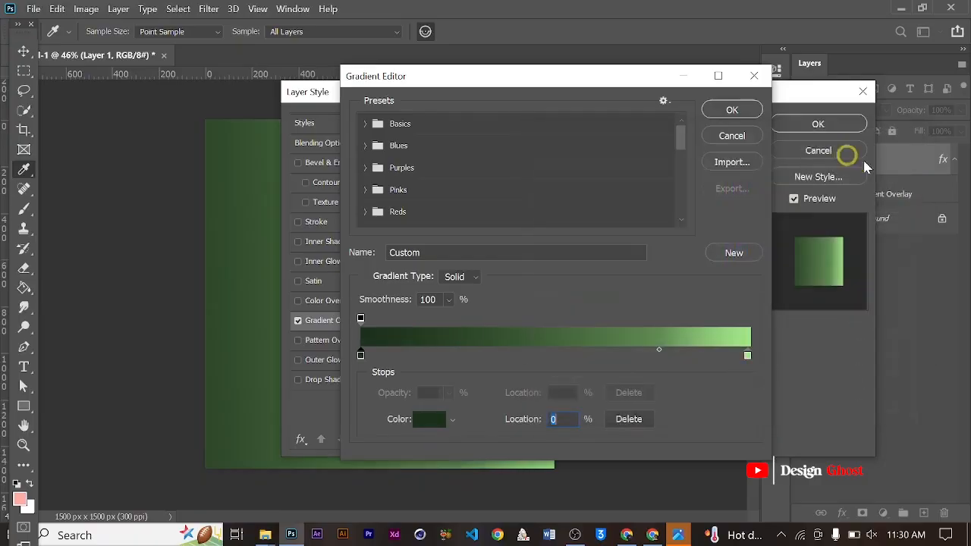
left_click(730, 112)
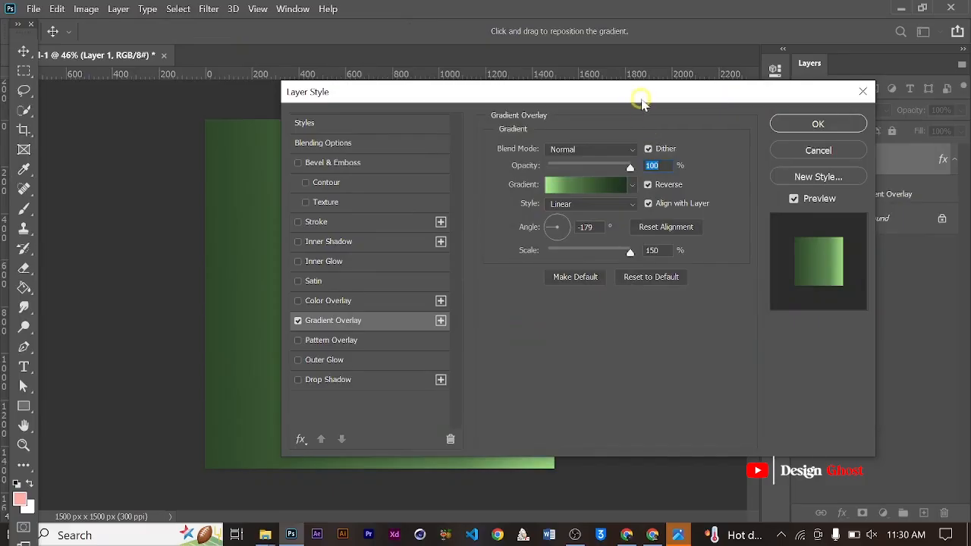
- Set the gradient overlay's angle to -88° and its scale to 139%
mouse_move(641, 103)
left_mouse_down()
mouse_move(804, 307)
mouse_move(618, 117)
mouse_move(654, 116)
left_mouse_up()
left_click(599, 237)
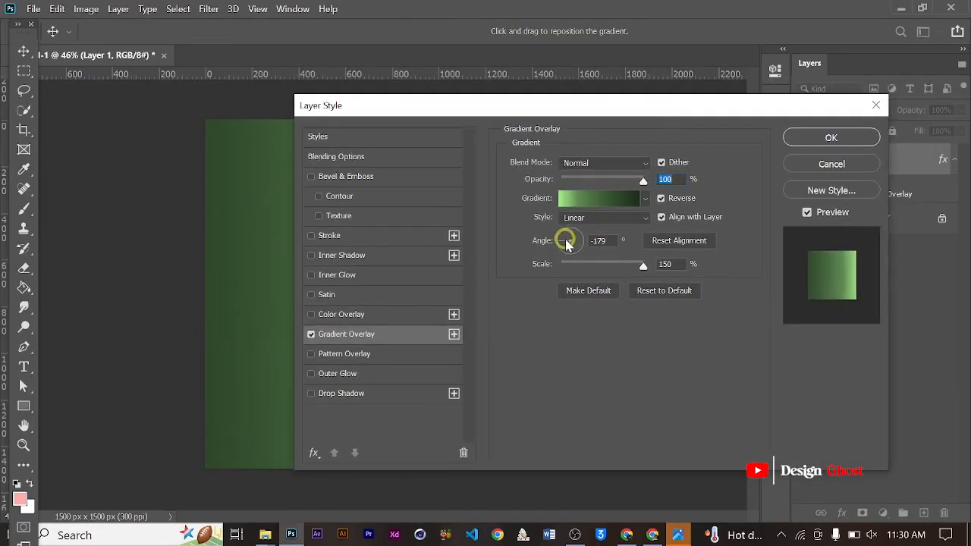
left_click_drag(561, 246, 565, 220)
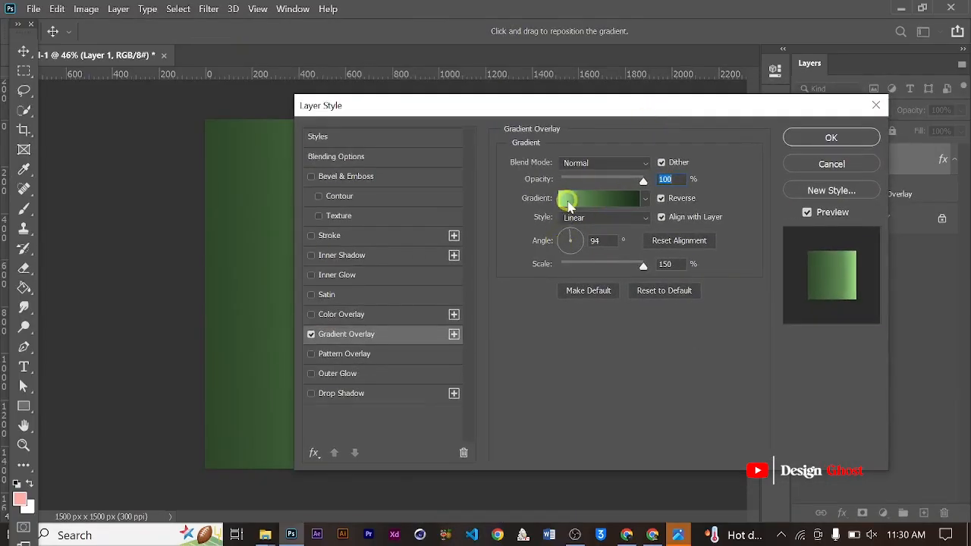
key("Tab")
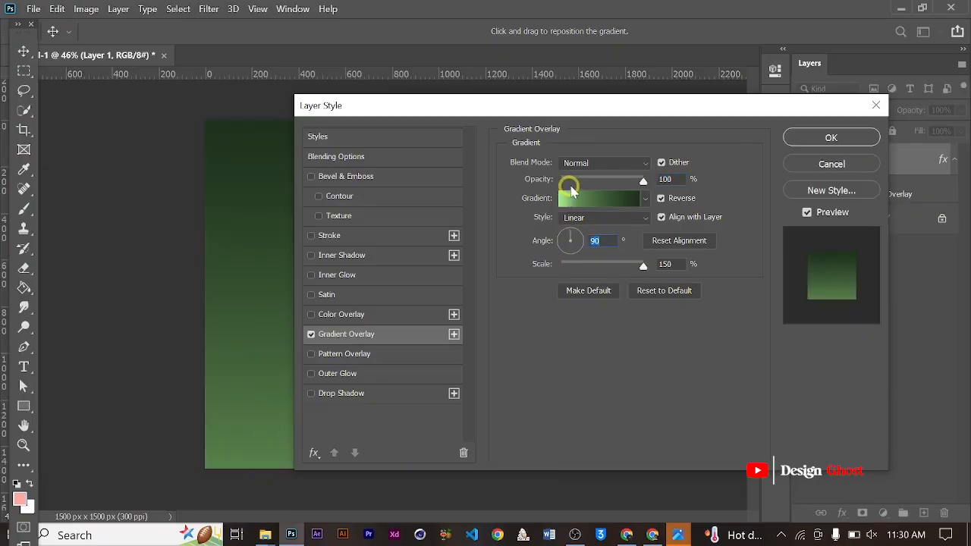
left_click_drag(607, 112, 736, 83)
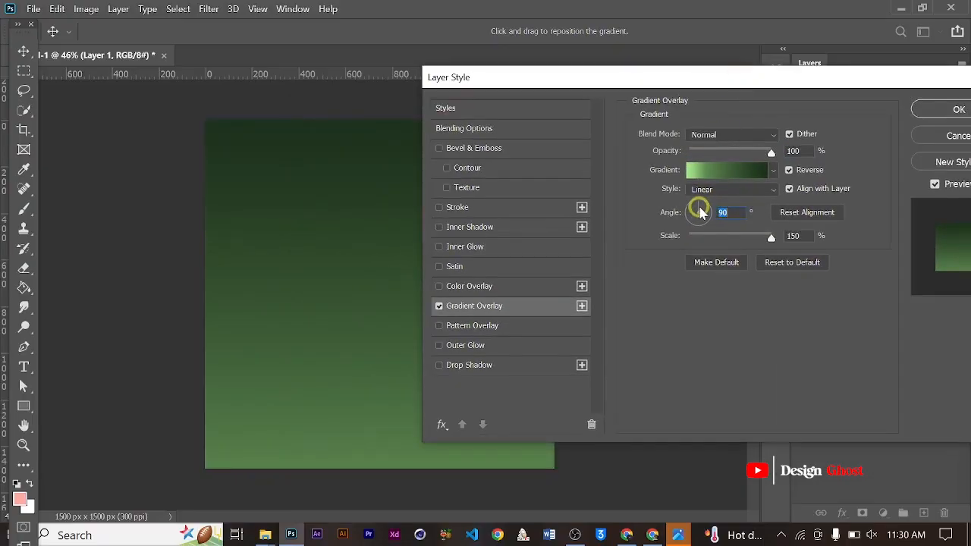
left_click_drag(700, 213, 702, 251)
left_click_drag(788, 85, 720, 94)
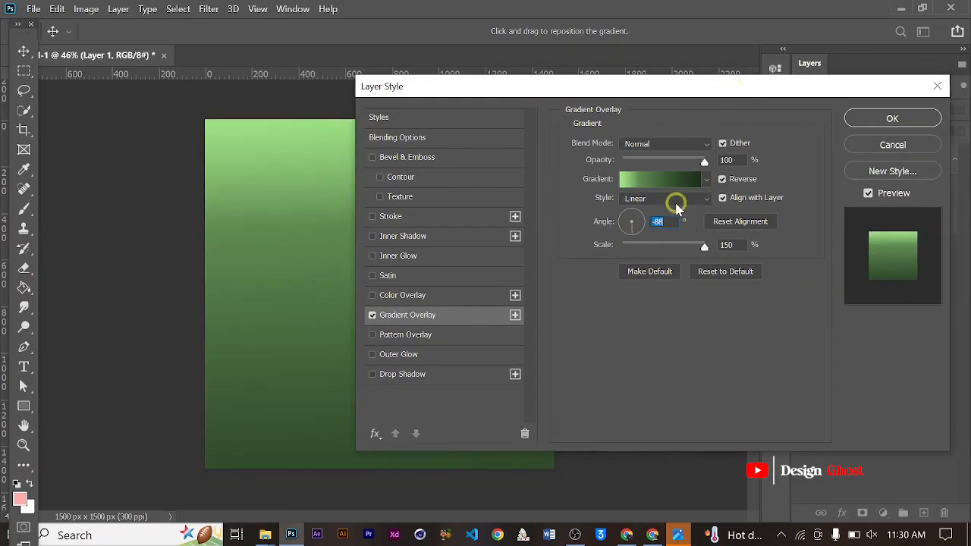
mouse_move(693, 245)
left_mouse_down()
mouse_move(668, 255)
mouse_move(691, 239)
left_mouse_up()
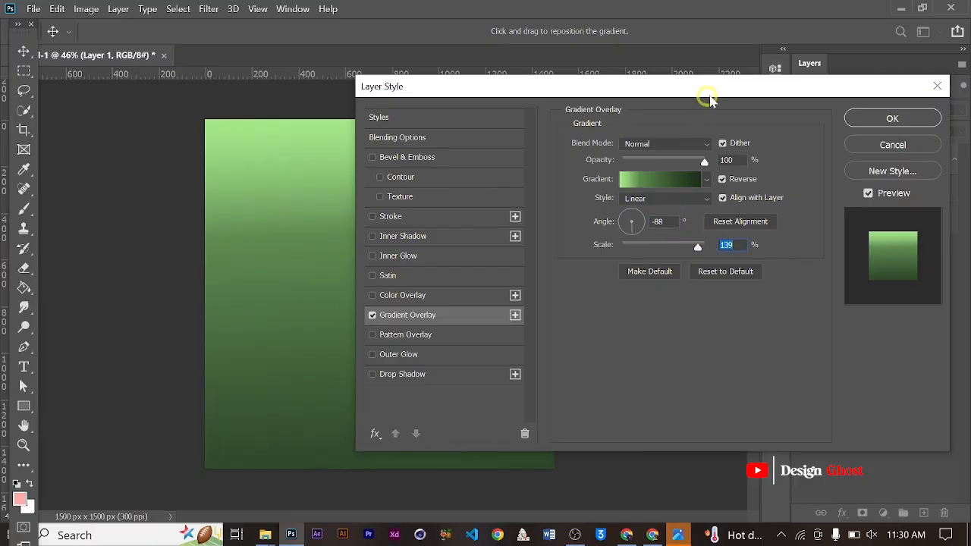
- Check the hex color codes of the gradient's color stops at locations 0% and 100%, keeping both colors
left_click_drag(709, 98, 754, 71)
left_click(710, 153)
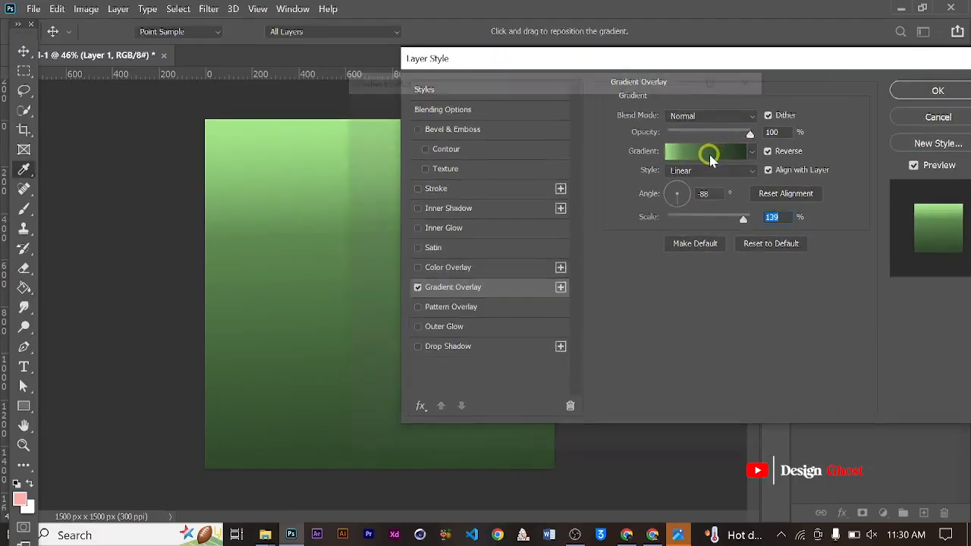
left_click(361, 355)
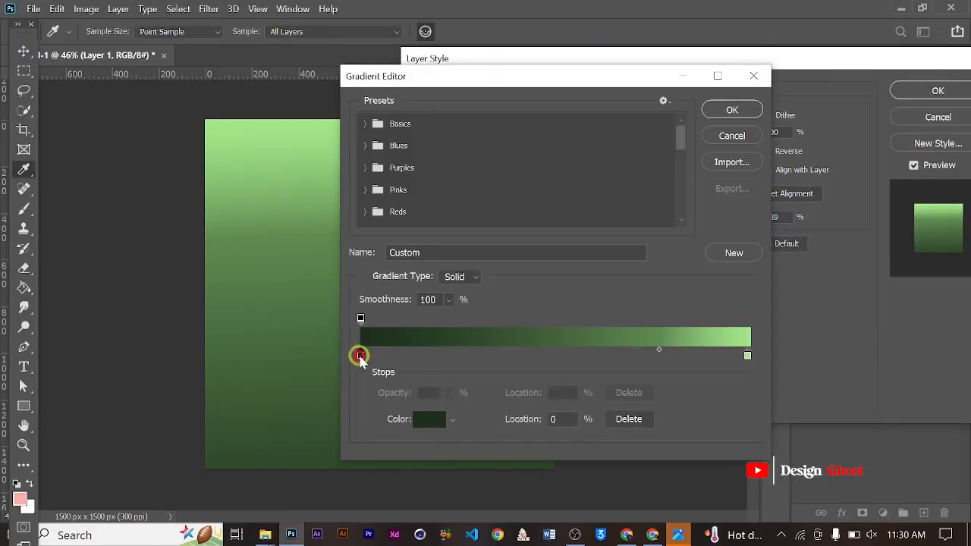
left_click(429, 420)
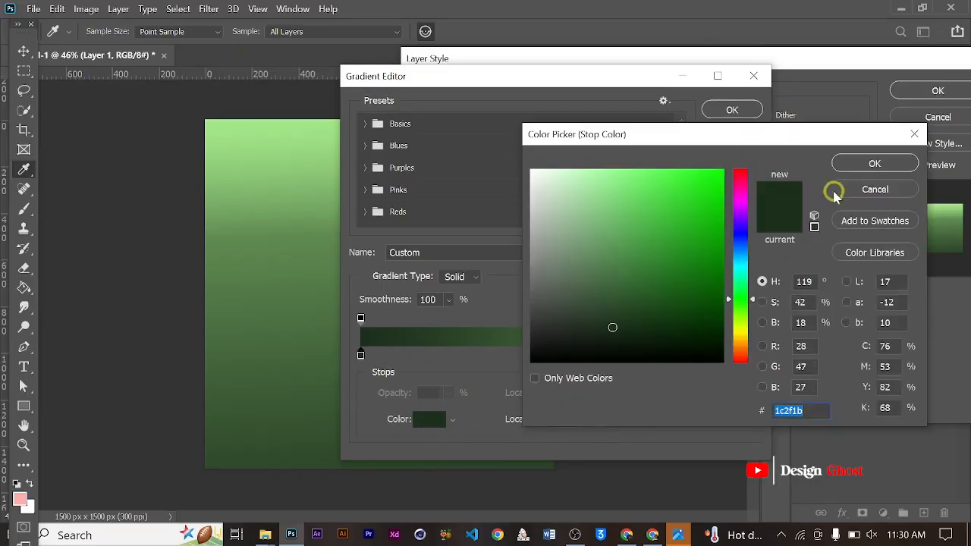
left_click_drag(768, 133, 550, 88)
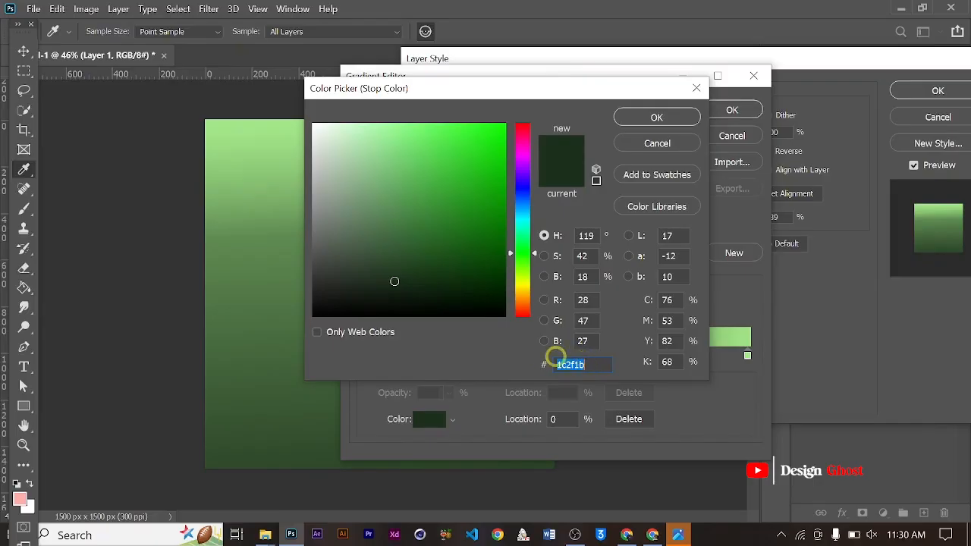
left_click(640, 120)
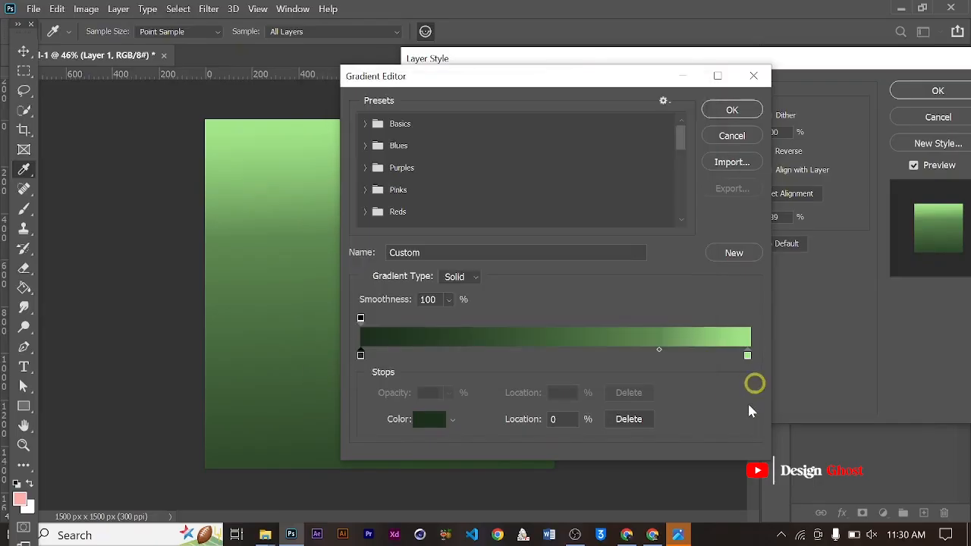
left_click(448, 429)
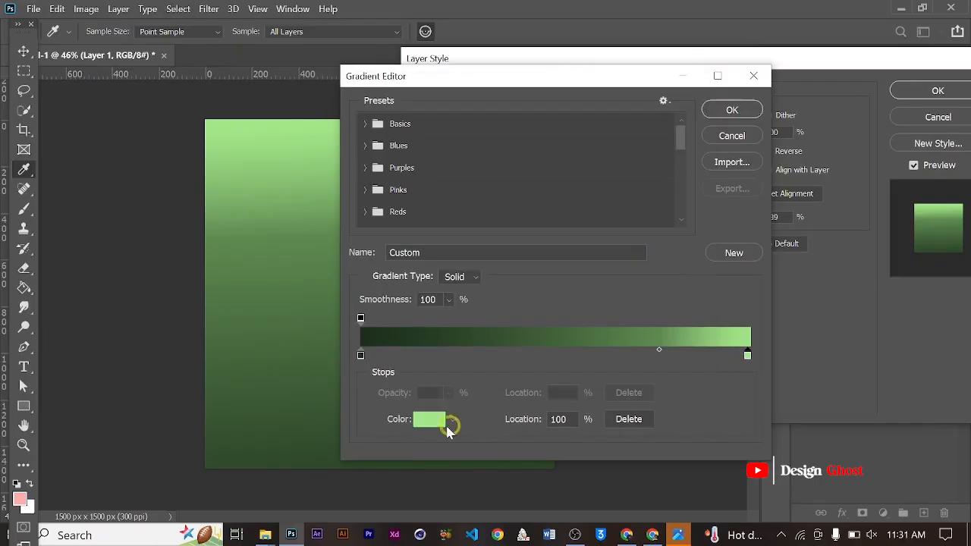
left_click(430, 420)
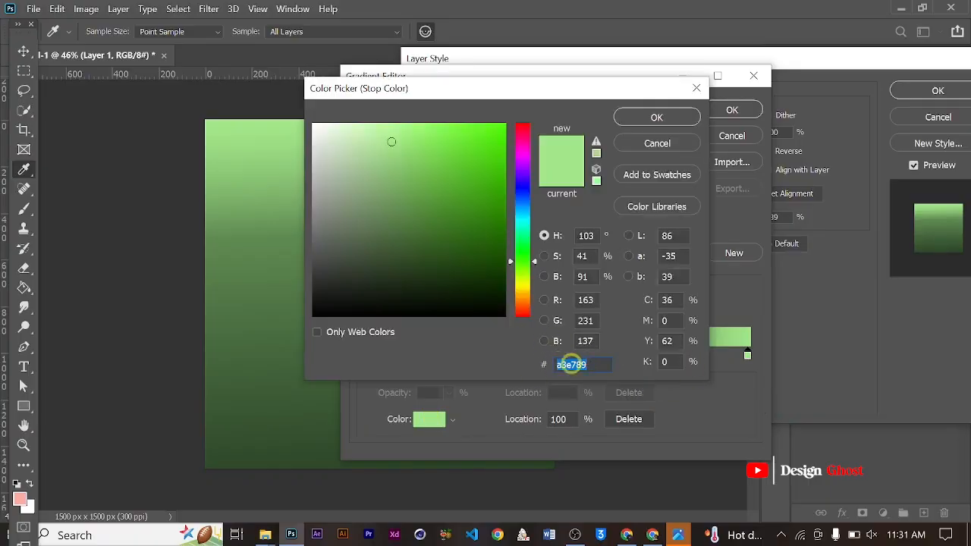
left_click(656, 116)
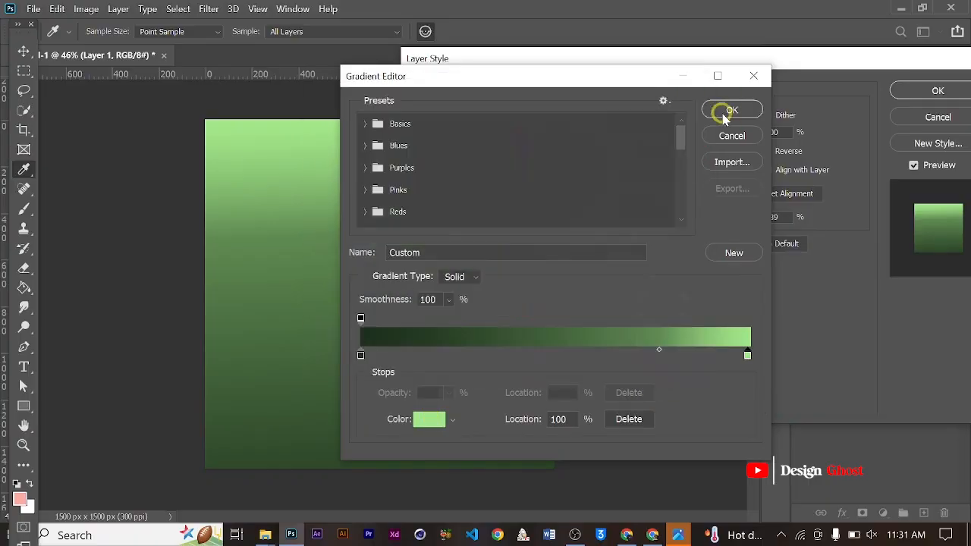
left_click(725, 110)
- Apply the Gradient Overlay layer style and view the whole canvas
left_click_drag(756, 66, 611, 118)
key("Return")
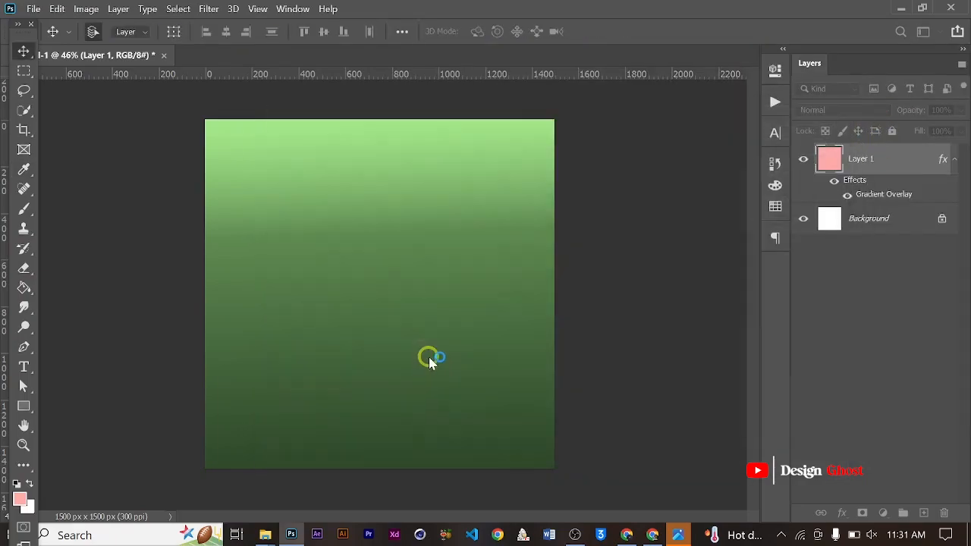
key("ctrl+0")
scroll(428, 352, "down", 4)
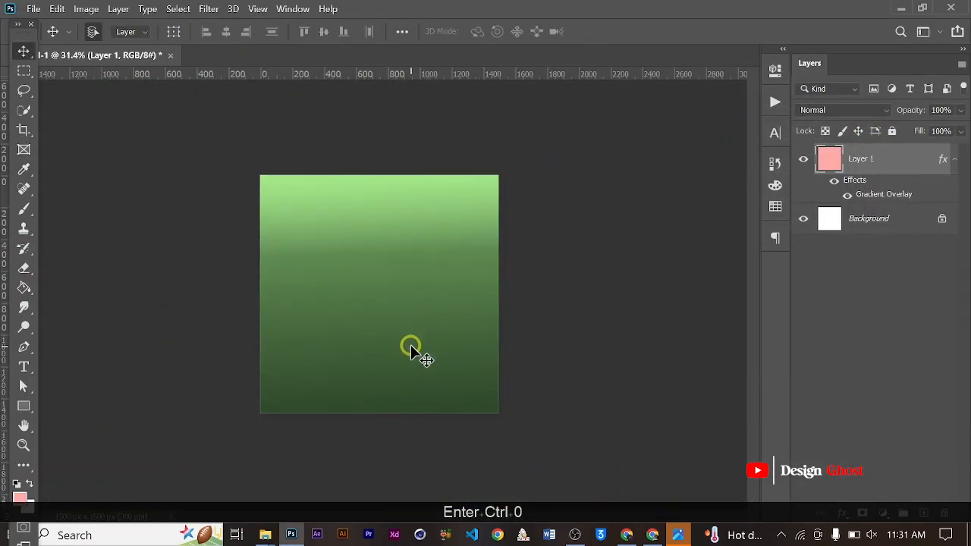
scroll(410, 345, "up", 1)
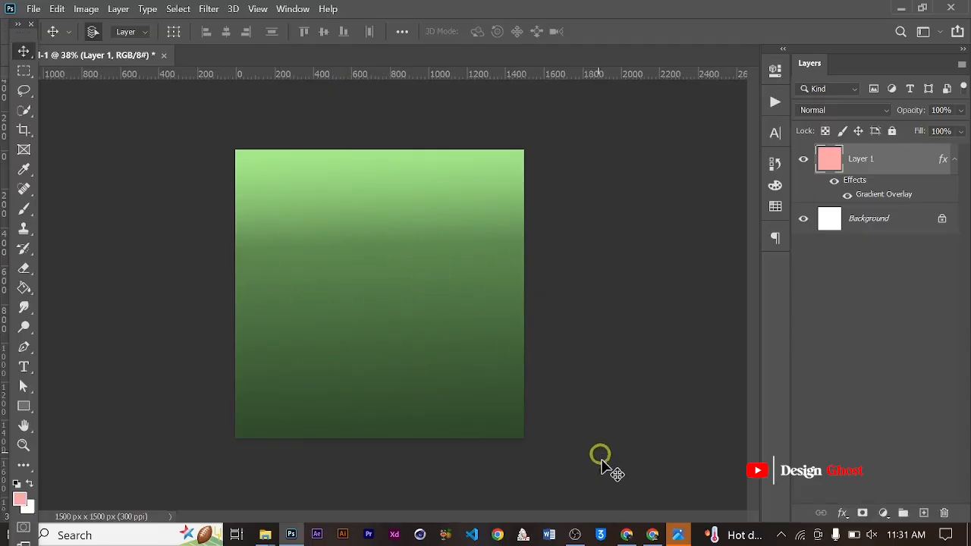
- Switch to Chrome, search Google for Pinterest and open the Pinterest website
left_click(652, 535)
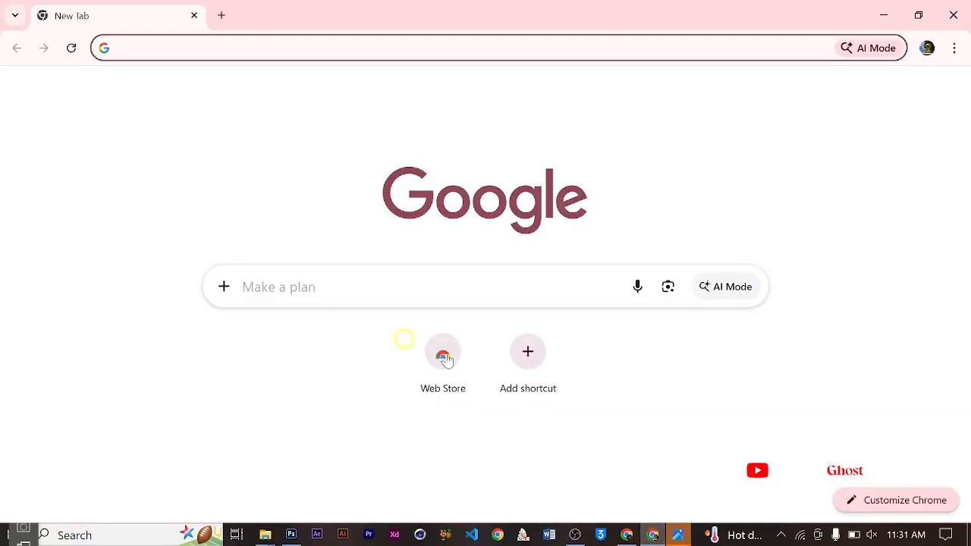
left_click(415, 286)
type("Oin")
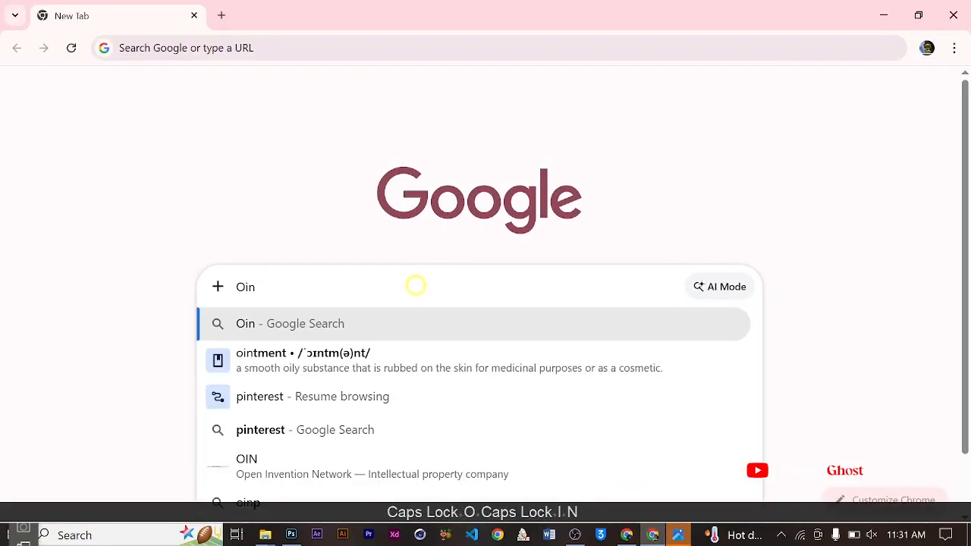
key("BackSpace")
key("BackSpace")
key("BackSpace")
key("BackSpace")
type("Pin")
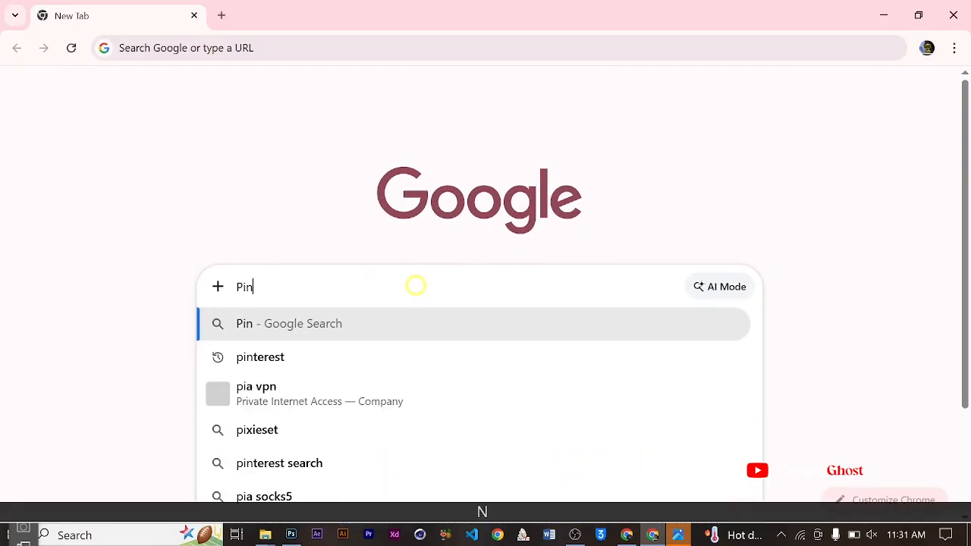
type("terest")
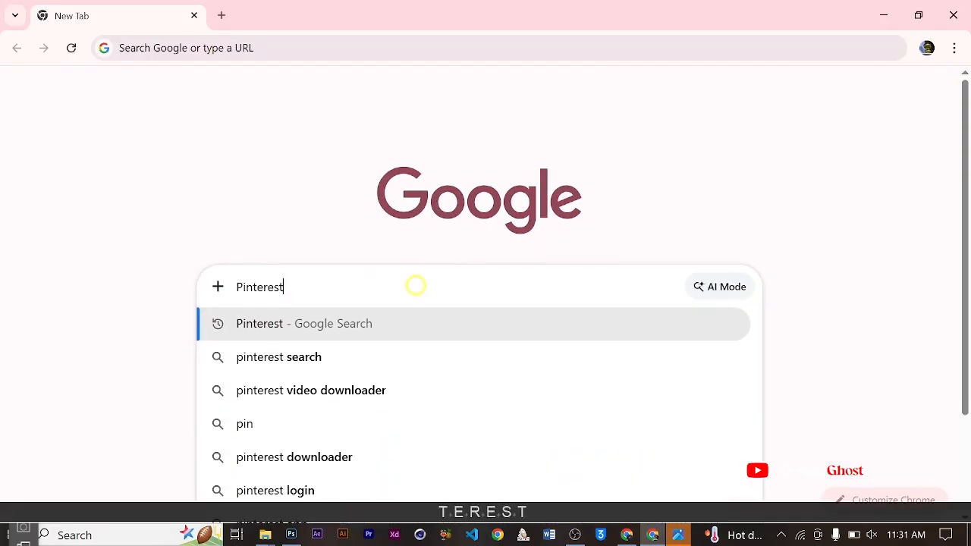
key("Return")
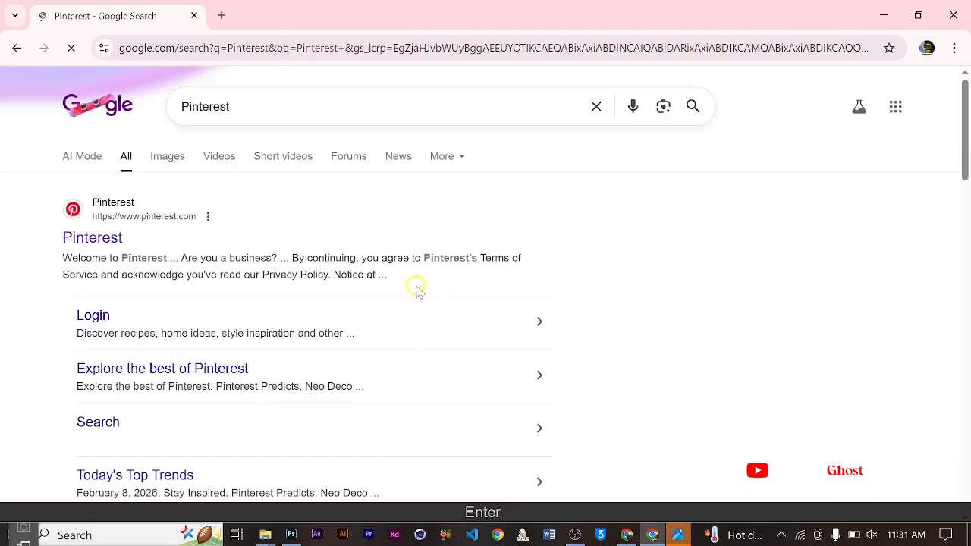
left_click(106, 238)
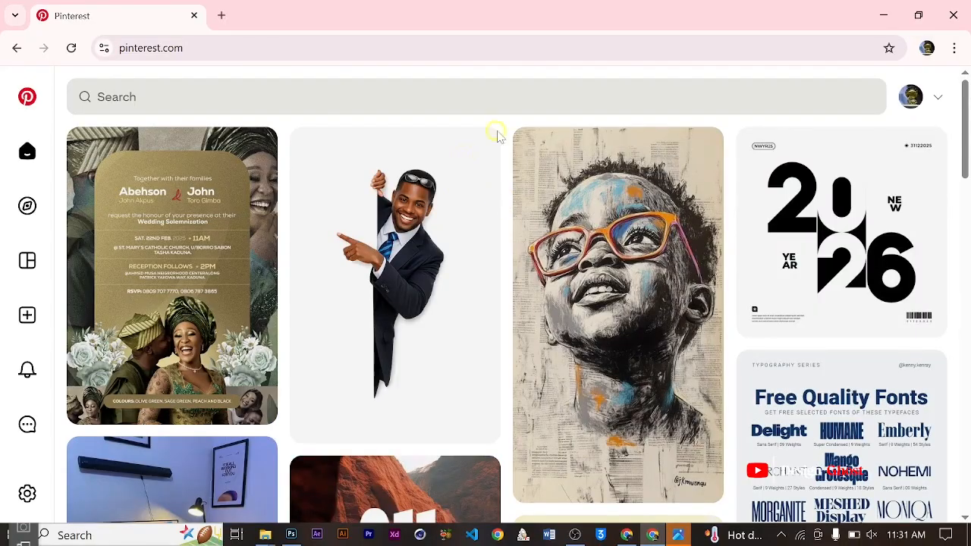
- Search Pinterest for "greeen flower background for design" and browse the resulting images
left_click(329, 110)
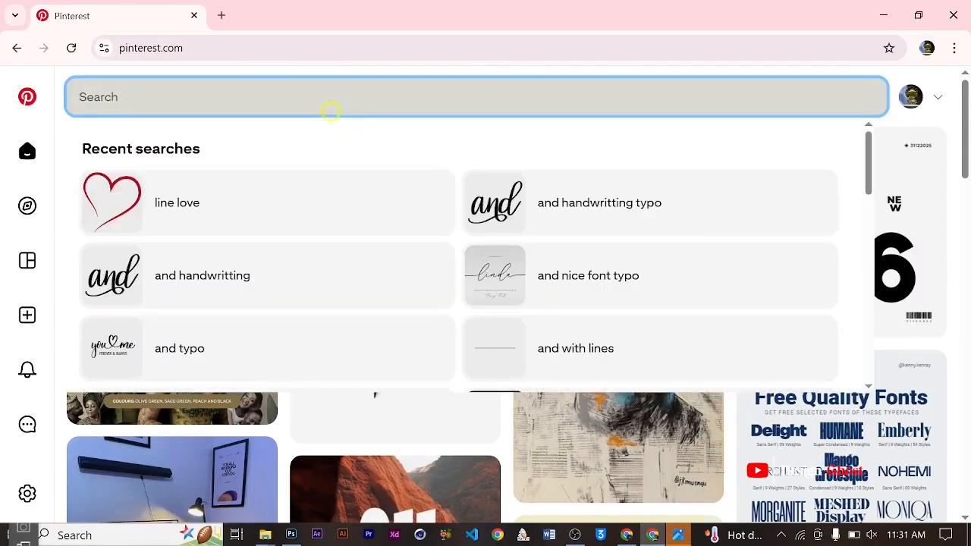
type("greeen")
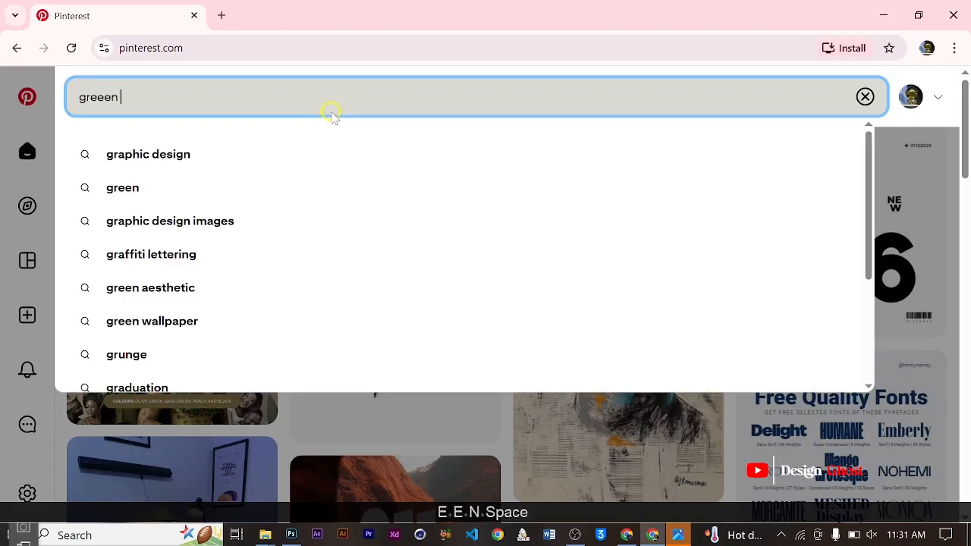
type("fl")
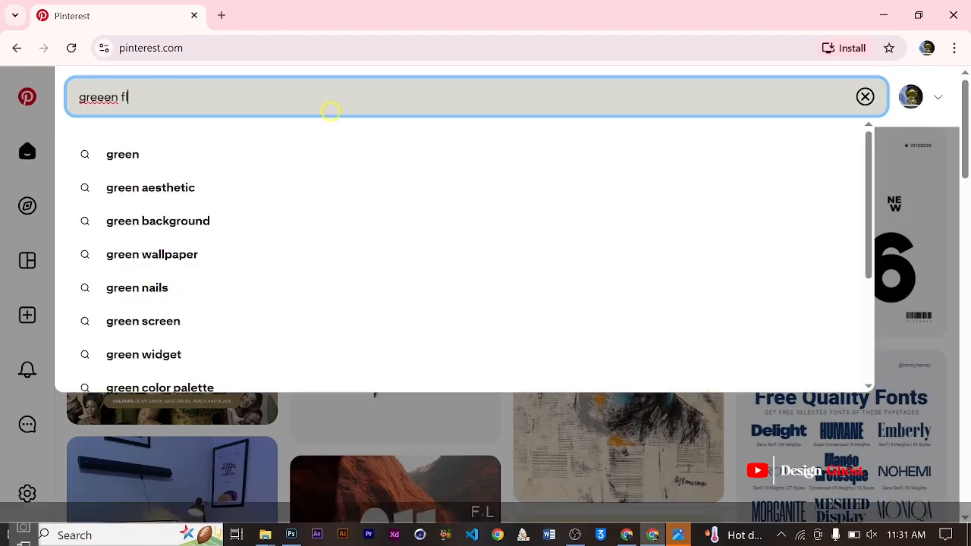
type("oer")
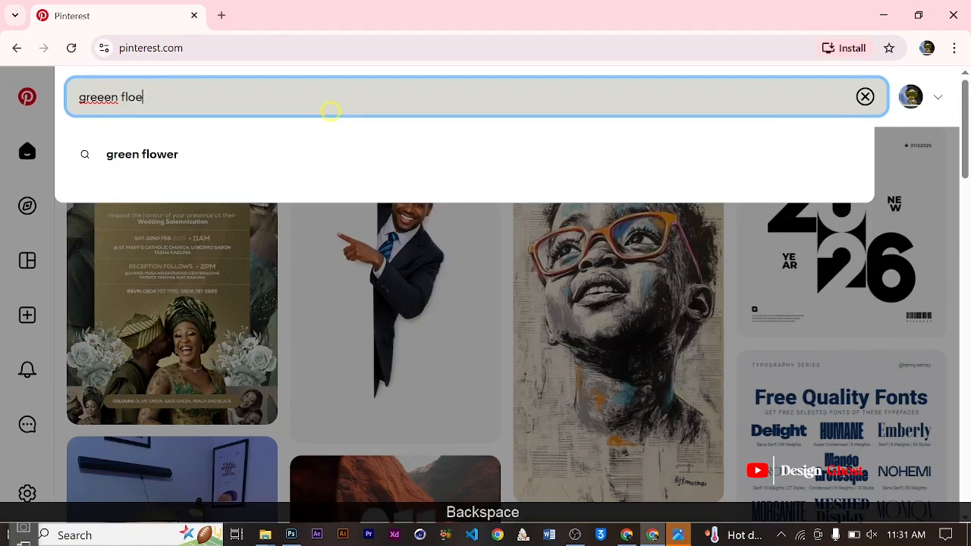
key("BackSpace")
type("wer ")
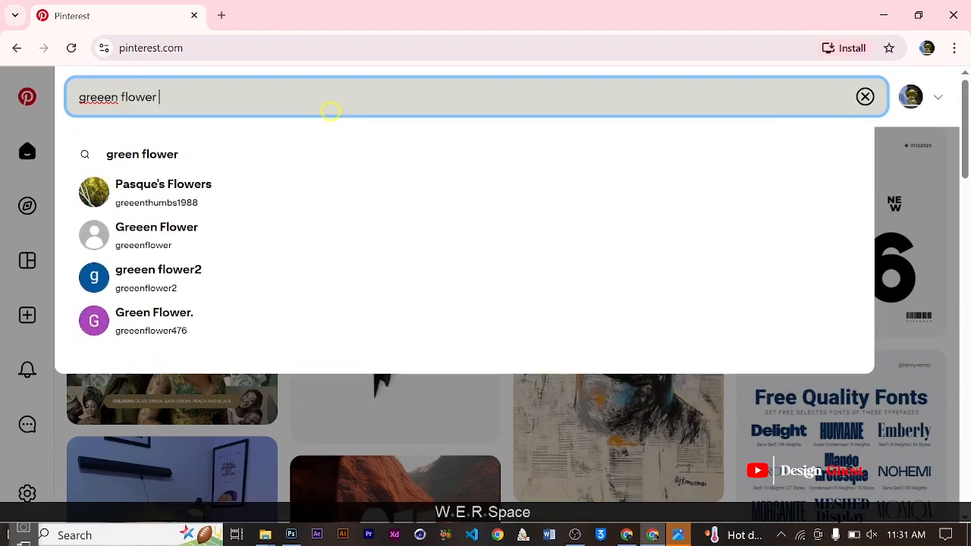
type("background for des")
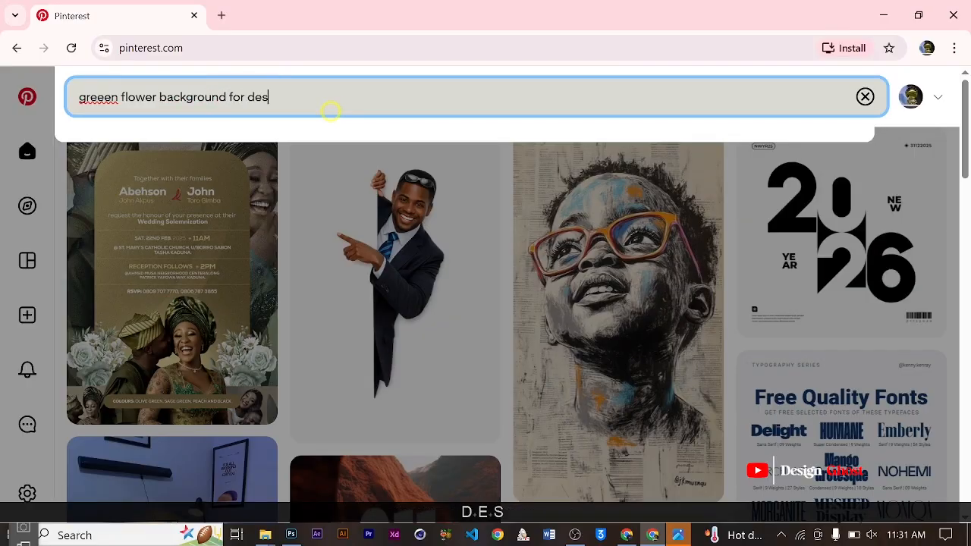
type("gn")
key("Return")
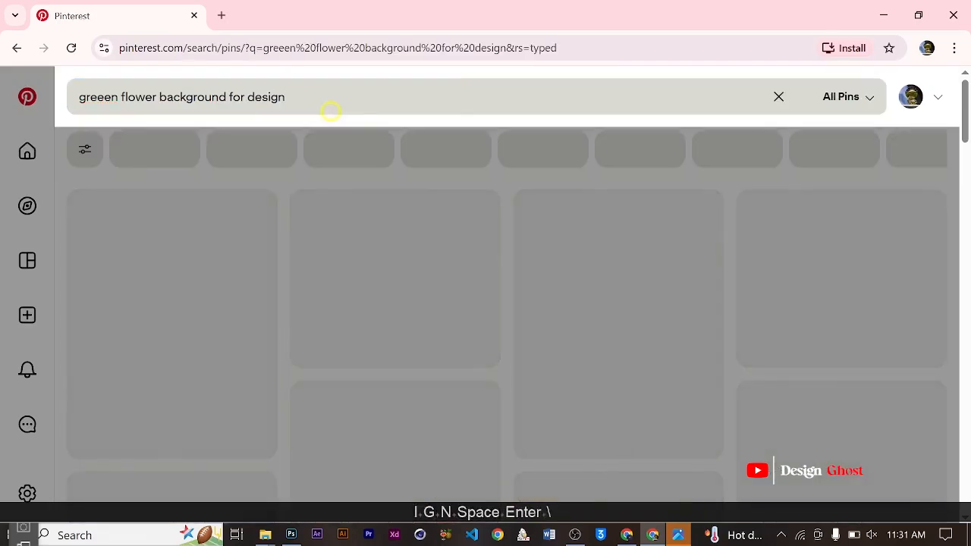
scroll(450, 292, "down", 5)
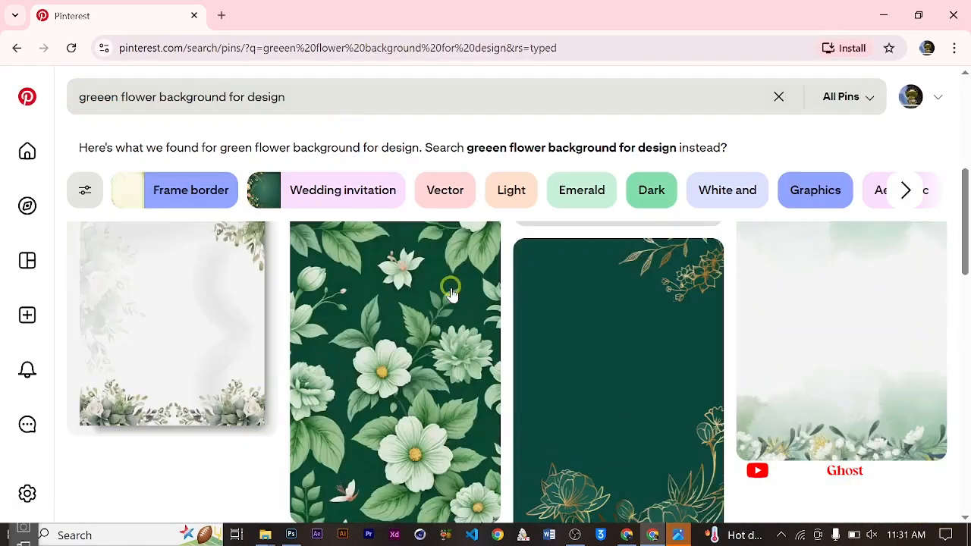
scroll(450, 292, "down", 10)
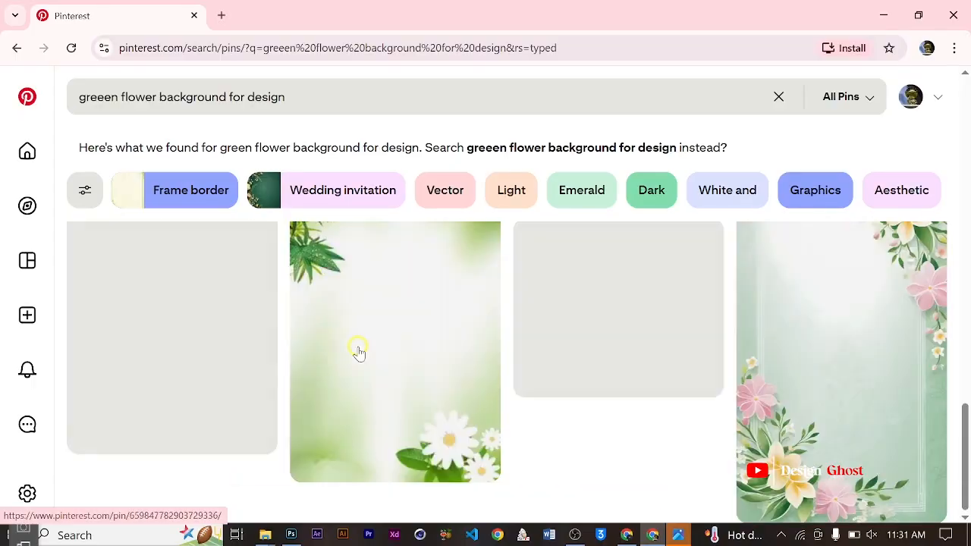
scroll(358, 350, "down", 10)
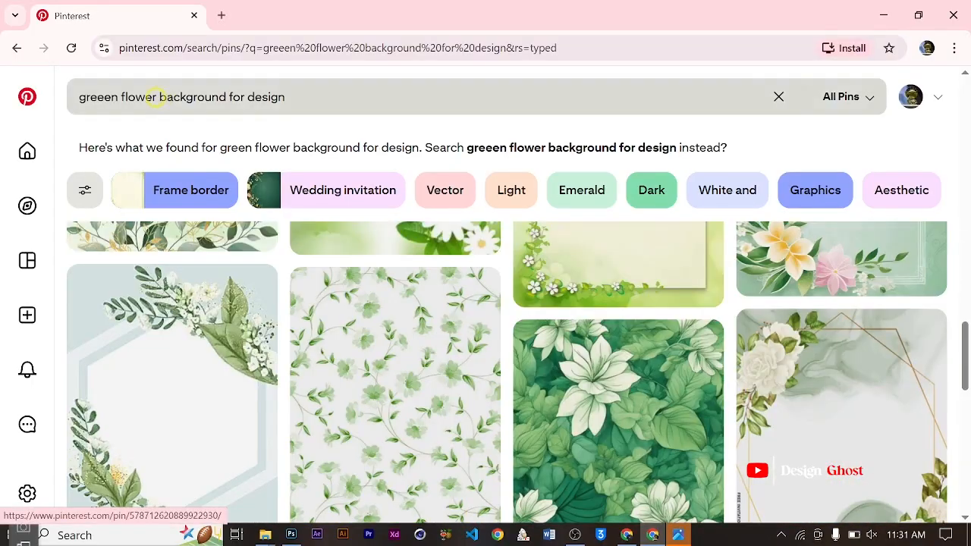
- Replace the word "flower" in the query and search for "greeen lkeaves background for design"
left_click(157, 96)
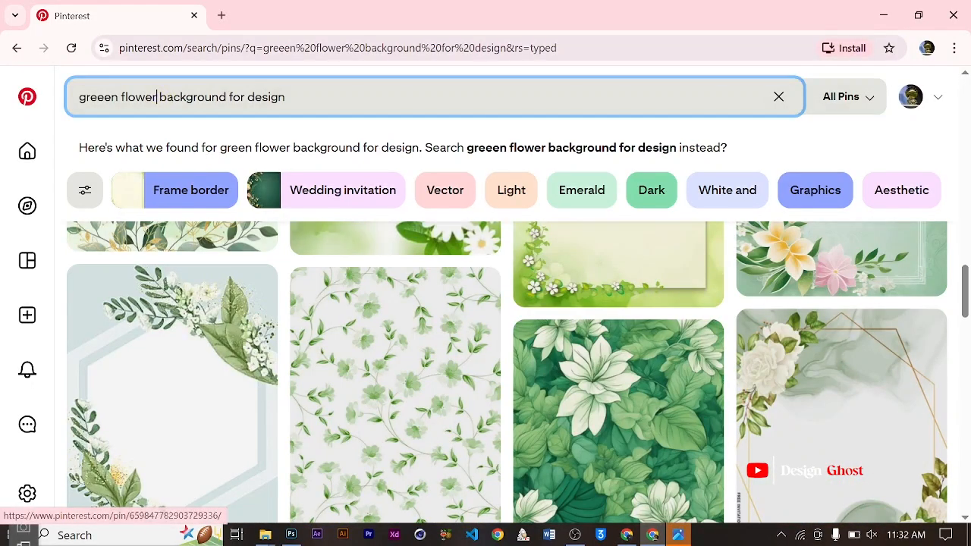
key("BackSpace")
key("BackSpace")
key("BackSpace")
key("BackSpace")
key("BackSpace")
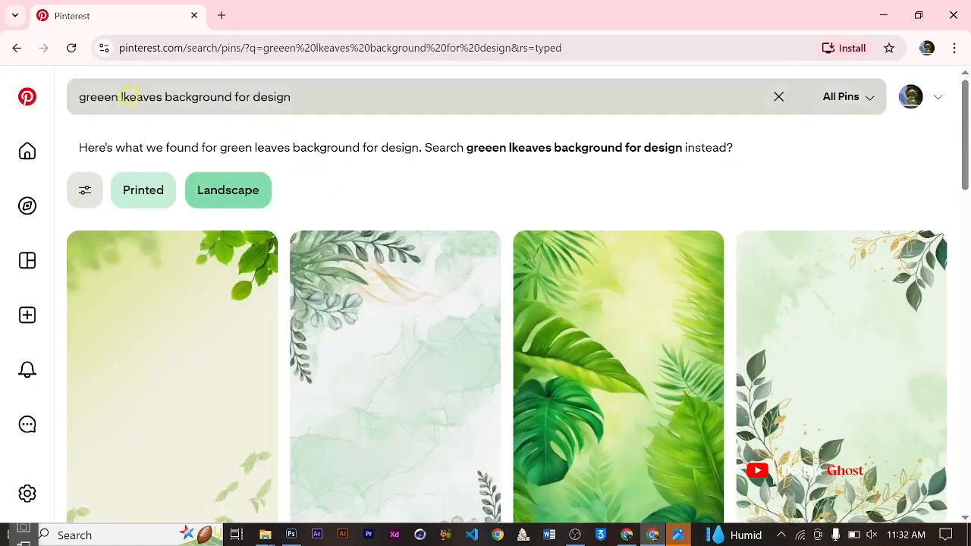
- Correct the Pinterest query to "greeen leaves background for design", run the search and browse the resulting images
left_click(129, 96)
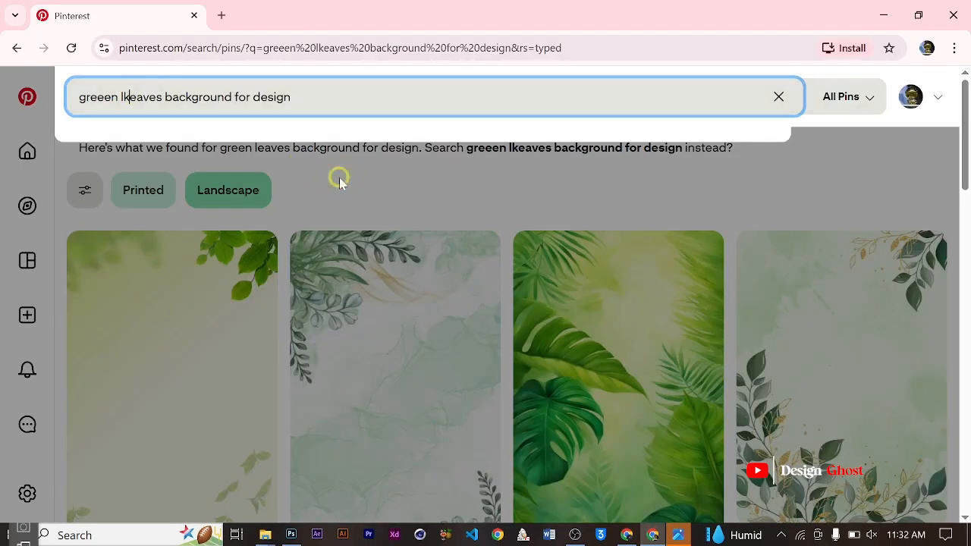
key("BackSpace")
key("Return")
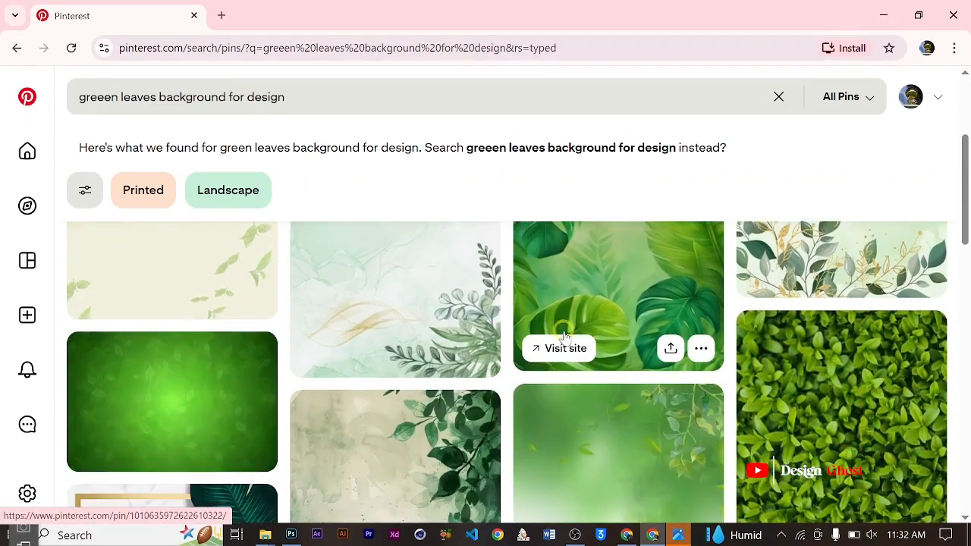
scroll(565, 336, "down", 15)
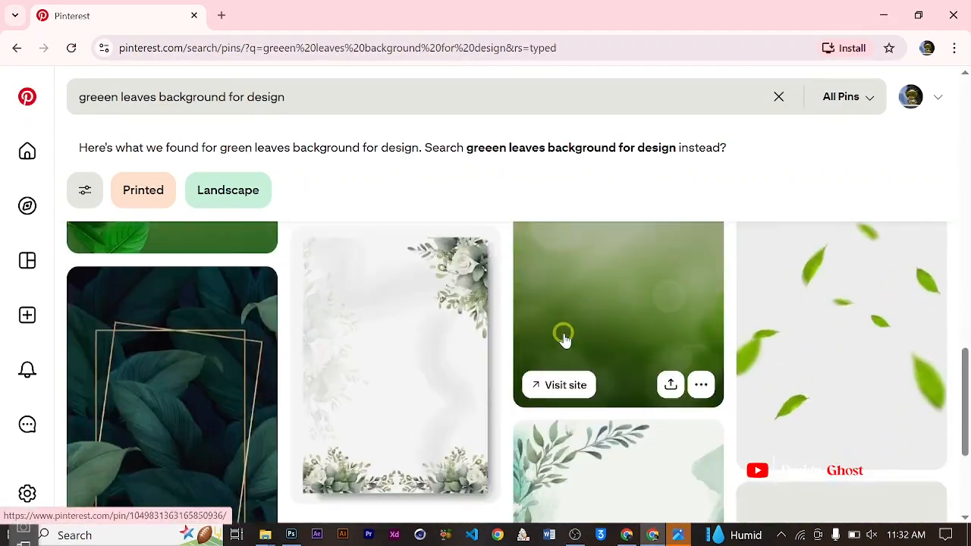
scroll(564, 338, "down", 10)
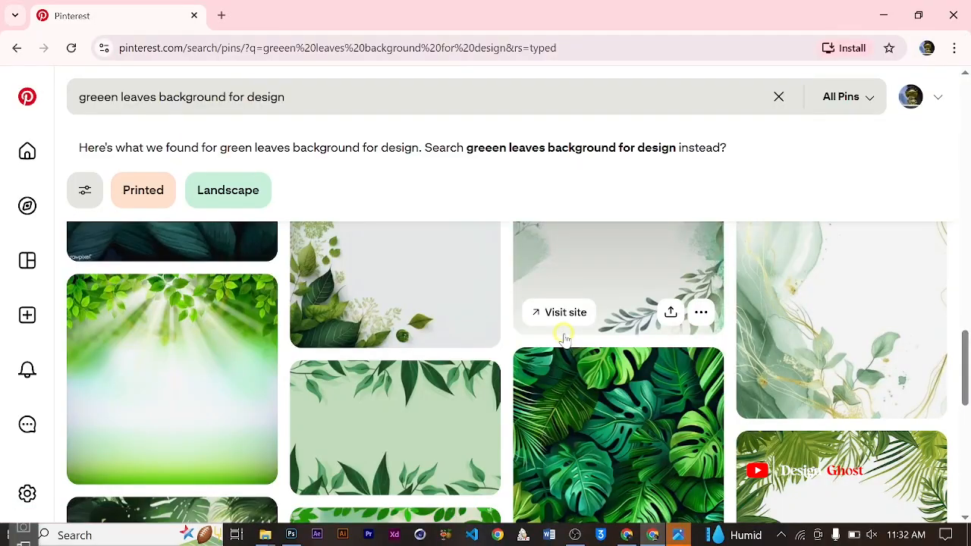
scroll(563, 337, "down", 2)
- Open the "Say Hello to Summer" pin with the monstera leaves, then copy and download its image
left_click(634, 356)
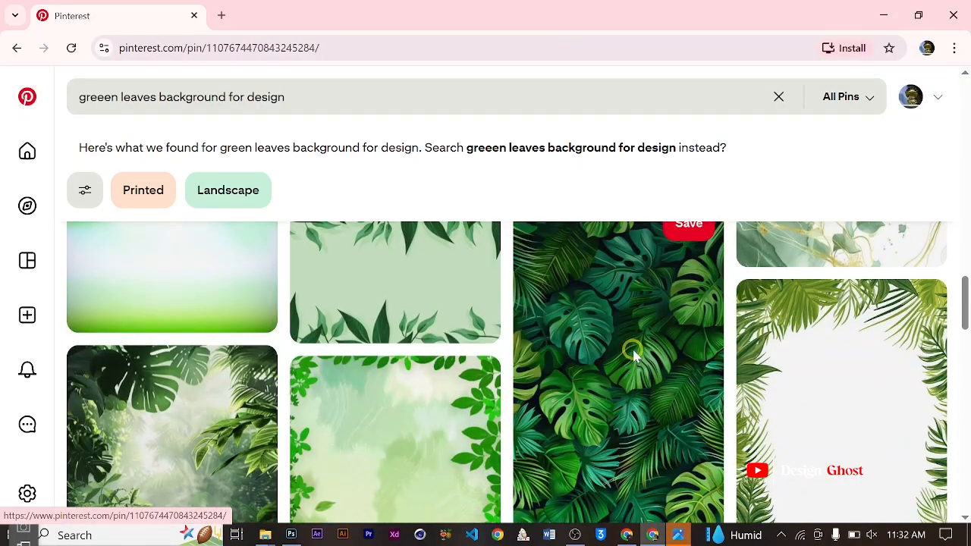
scroll(298, 330, "down", 5)
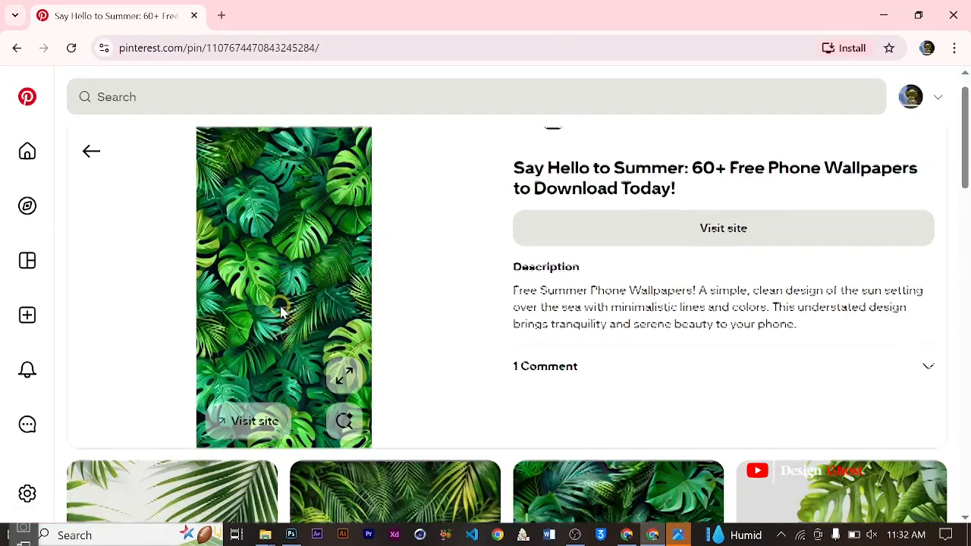
scroll(281, 307, "up", 5)
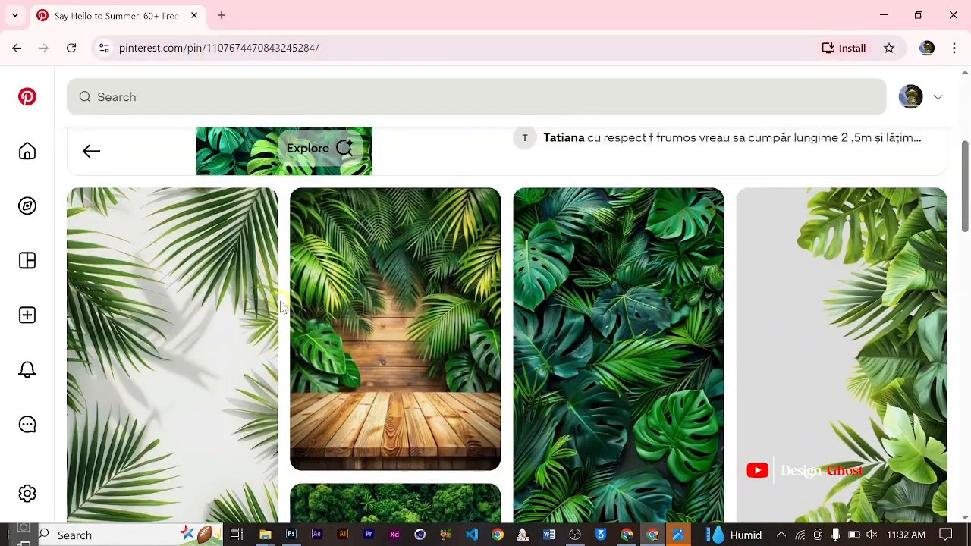
scroll(321, 309, "down", 2)
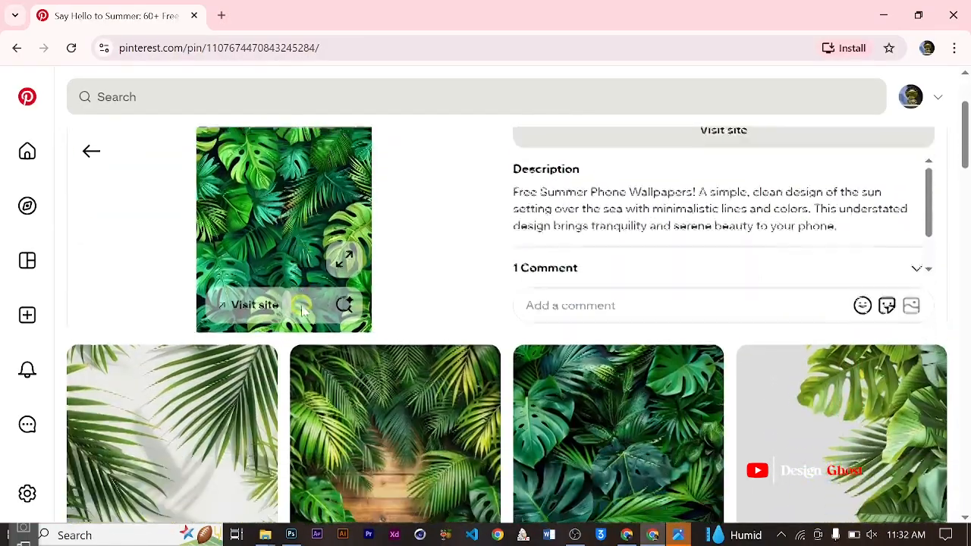
scroll(303, 307, "up", 2)
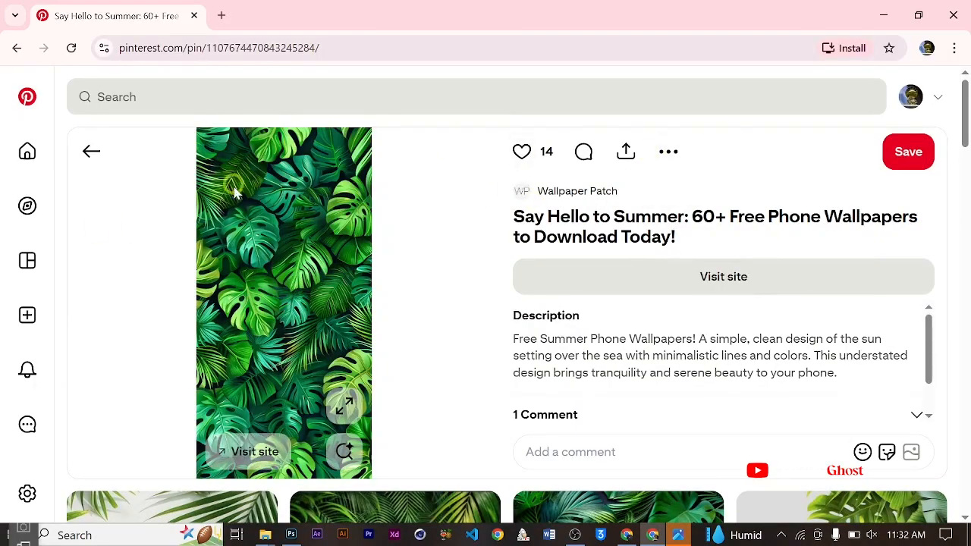
right_click(263, 225)
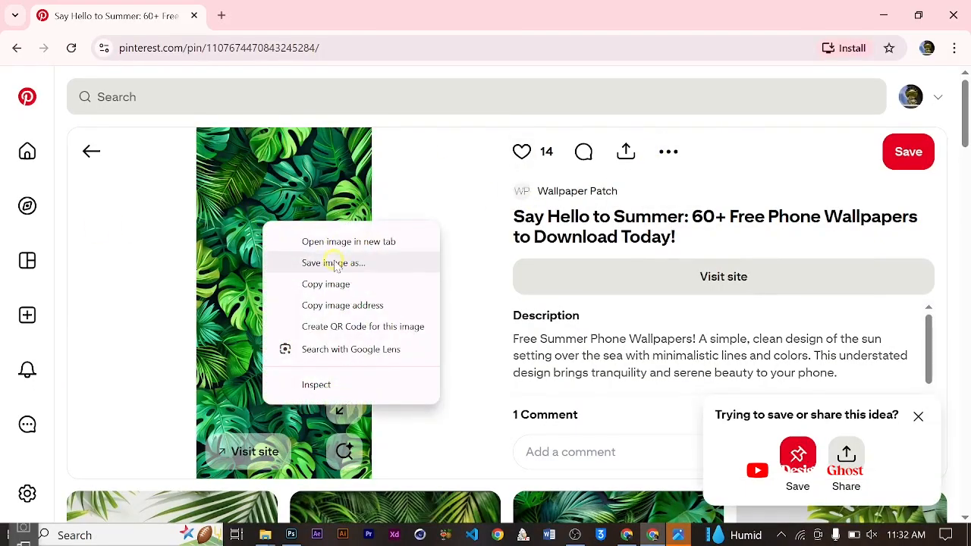
left_click(329, 284)
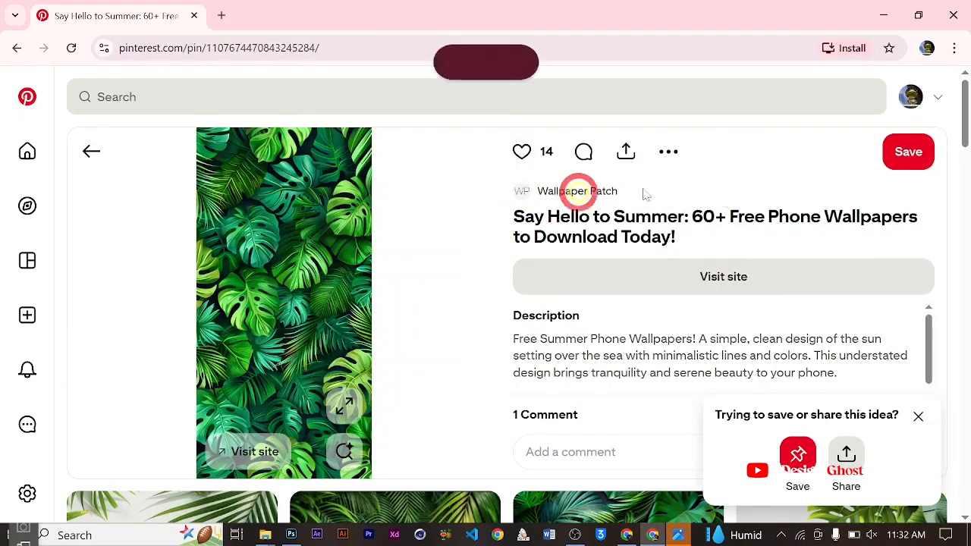
left_click(672, 152)
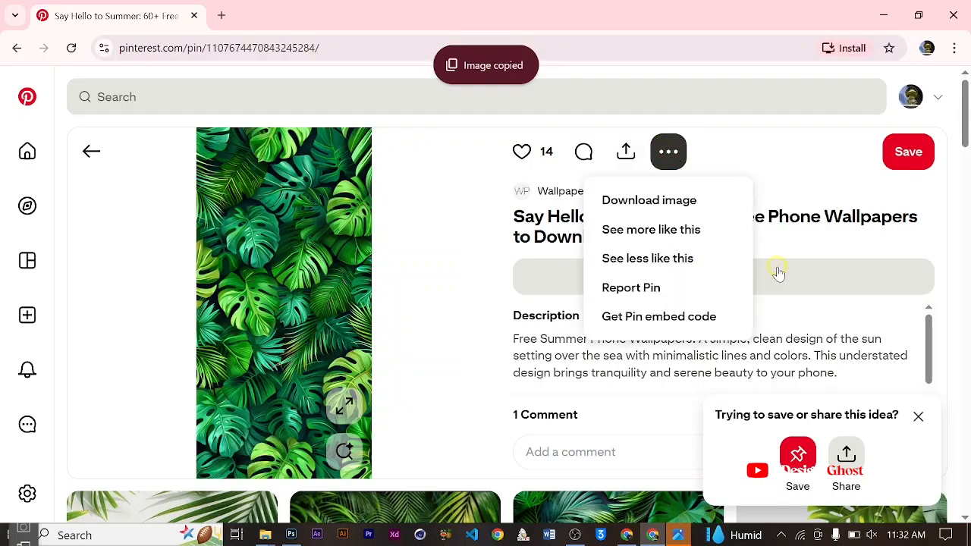
left_click(639, 191)
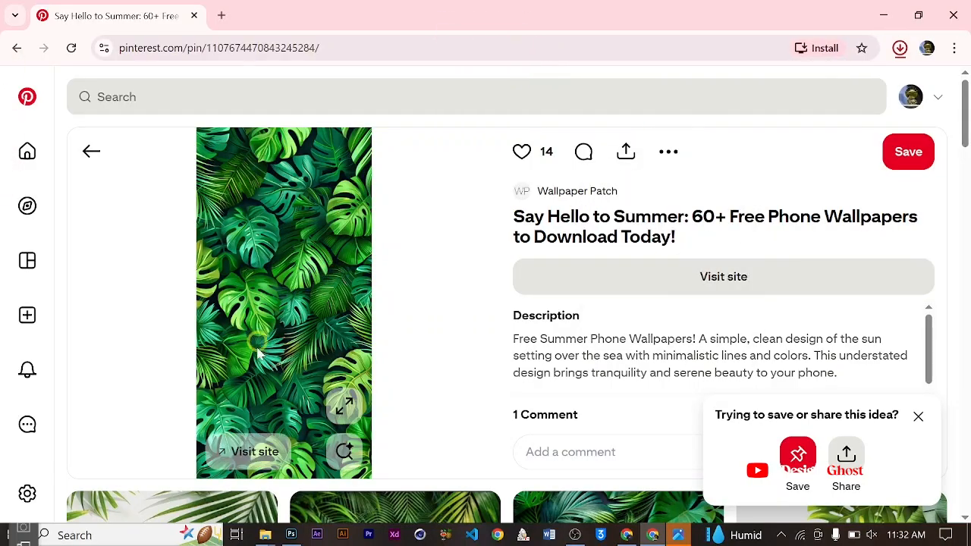
- Open the related dark tropical leaves pin "60+ Free Wallpapers That Capture the Heart and Heat of Summer!" and download its image
scroll(278, 162, "down", 3)
scroll(277, 160, "up", 2)
scroll(277, 160, "down", 4)
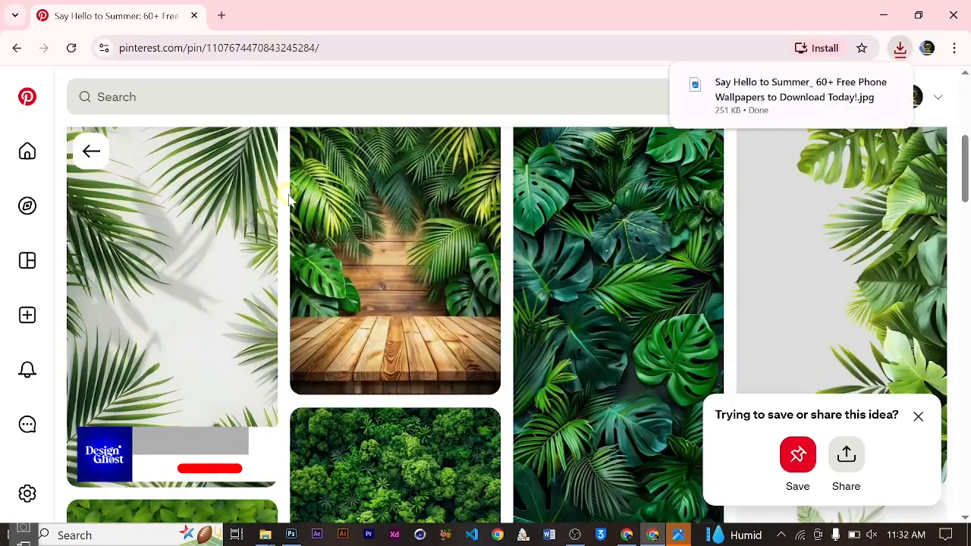
scroll(655, 297, "down", 1)
left_click(650, 291)
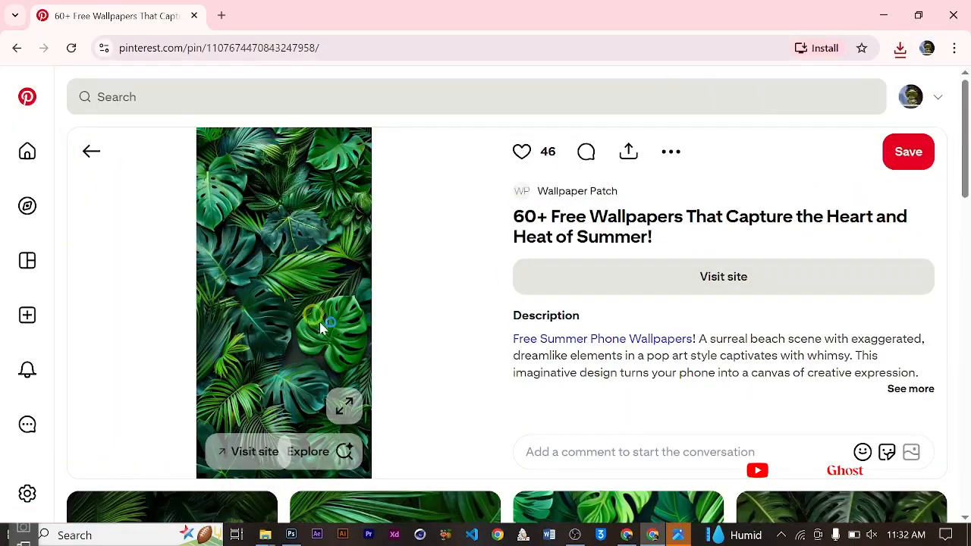
left_click(668, 154)
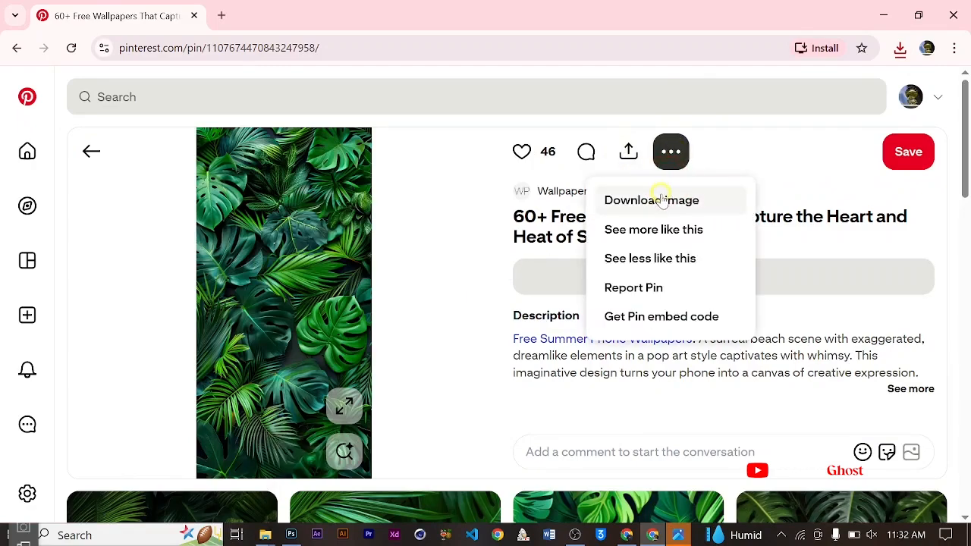
left_click(631, 200)
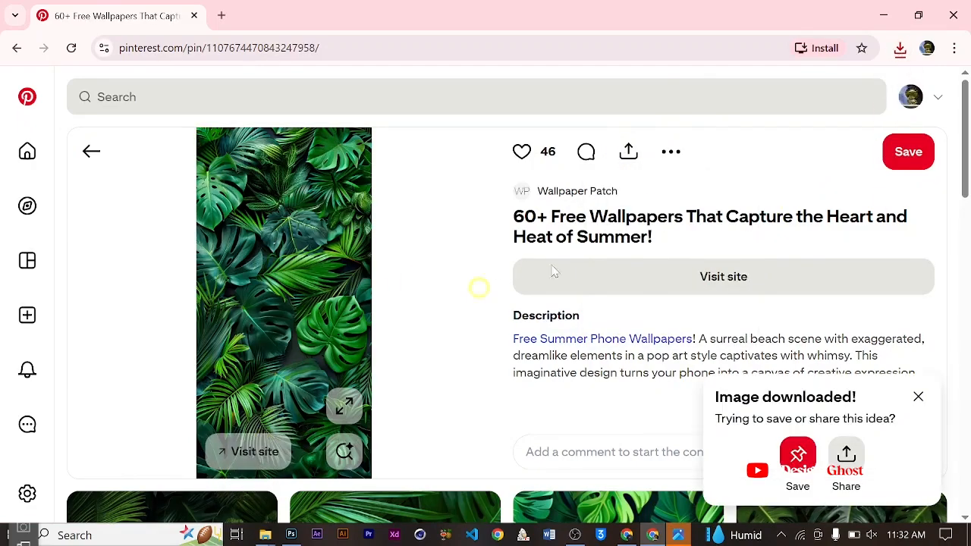
- Leave Chrome, find the downloaded "60+ Free Wallpapers" leaves image in the Downloads folder and open it in Photoshop as a separate document
left_click(879, 15)
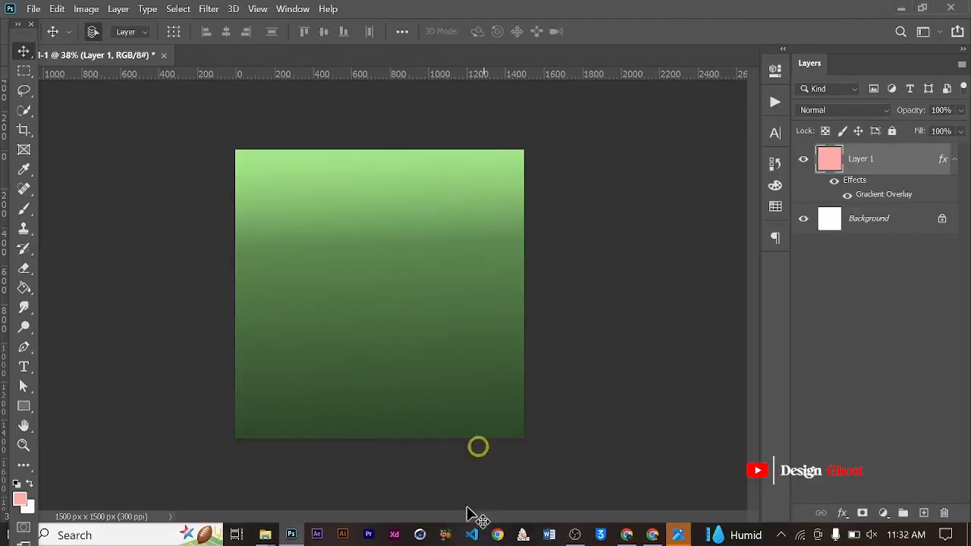
mouse_move(261, 537)
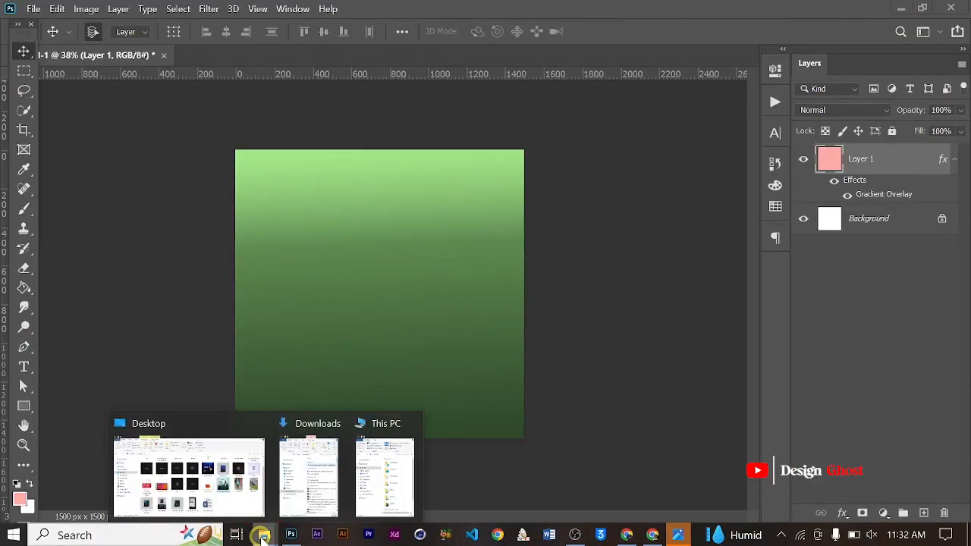
left_click(254, 470)
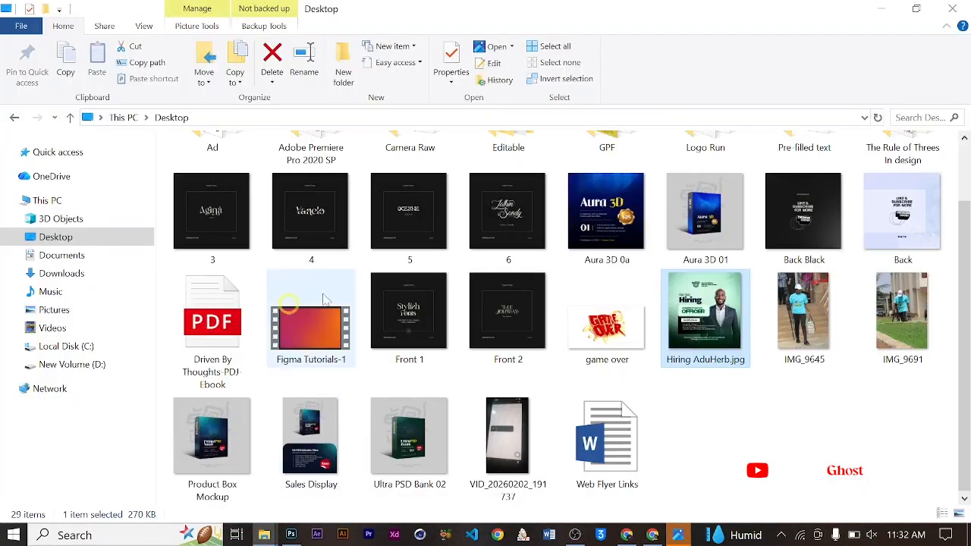
left_click(69, 273)
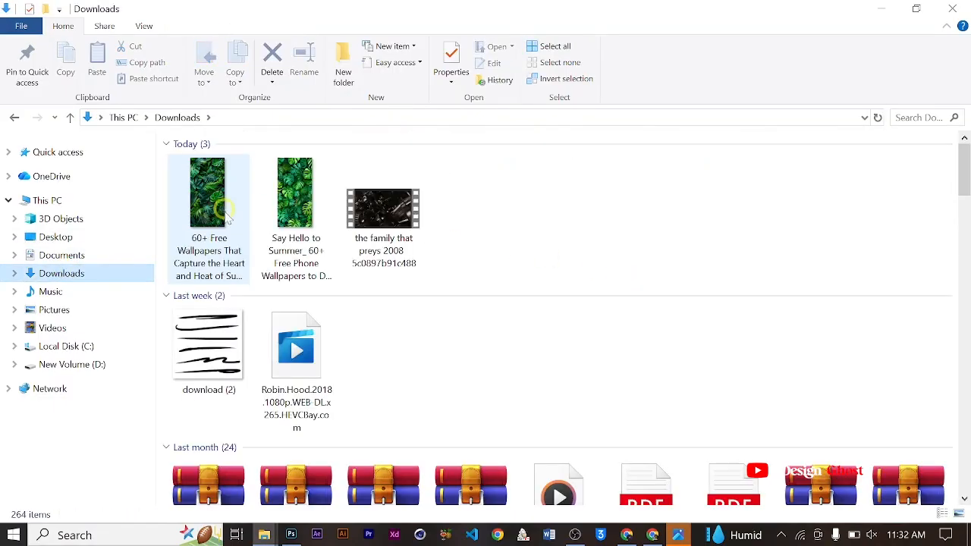
left_click(226, 211)
left_click_drag(208, 217, 644, 5)
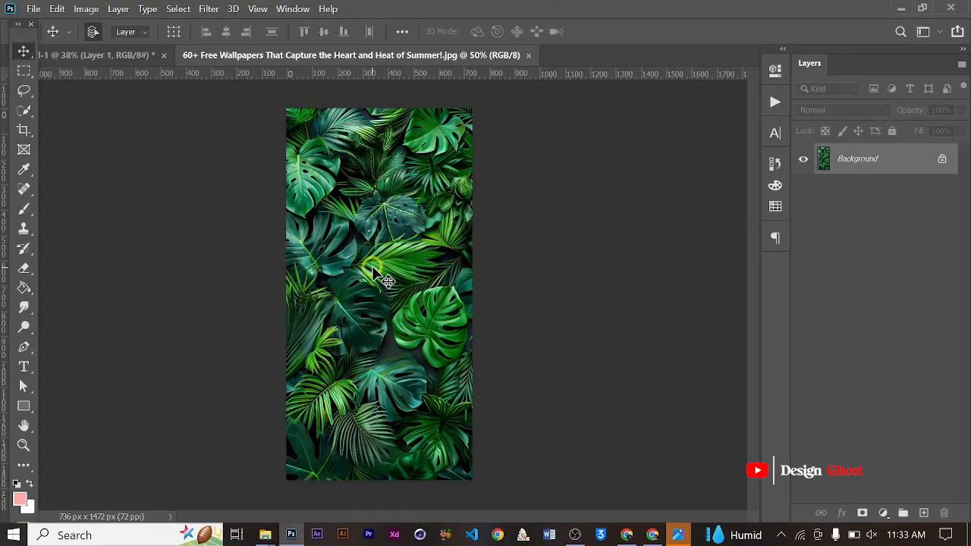
- Select the upper, roughly square part of the leaves image and move a copy into the green gradient design
key("m")
left_click_drag(281, 102, 483, 289)
key("v")
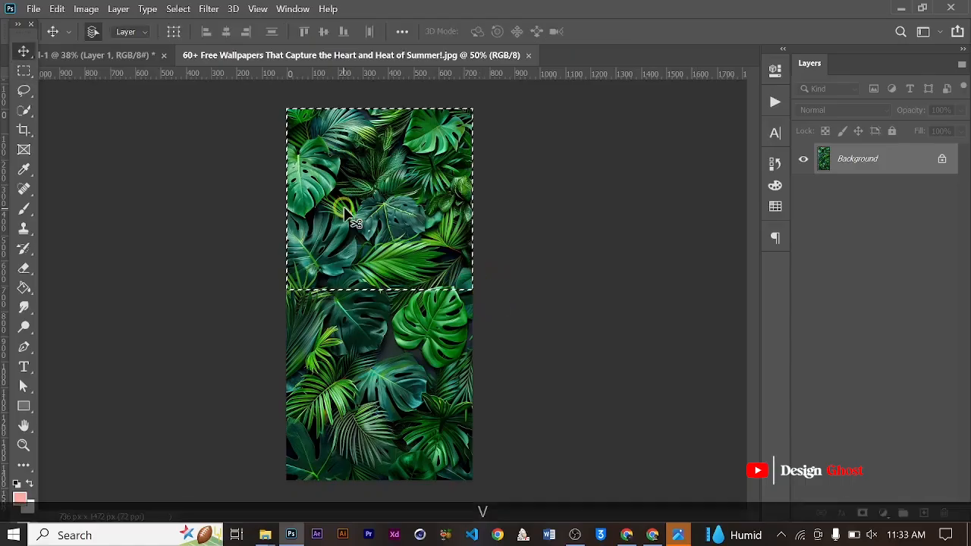
left_click_drag(348, 217, 318, 255)
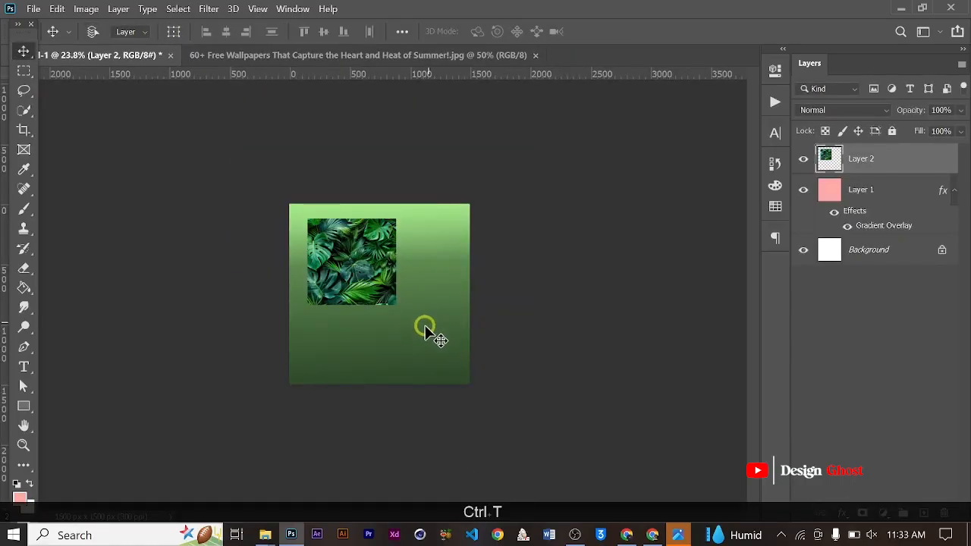
- Scale the leaves layer proportionally to about 229% and centre it so it covers the whole canvas
key("ctrl+t")
left_click_drag(399, 305, 461, 392)
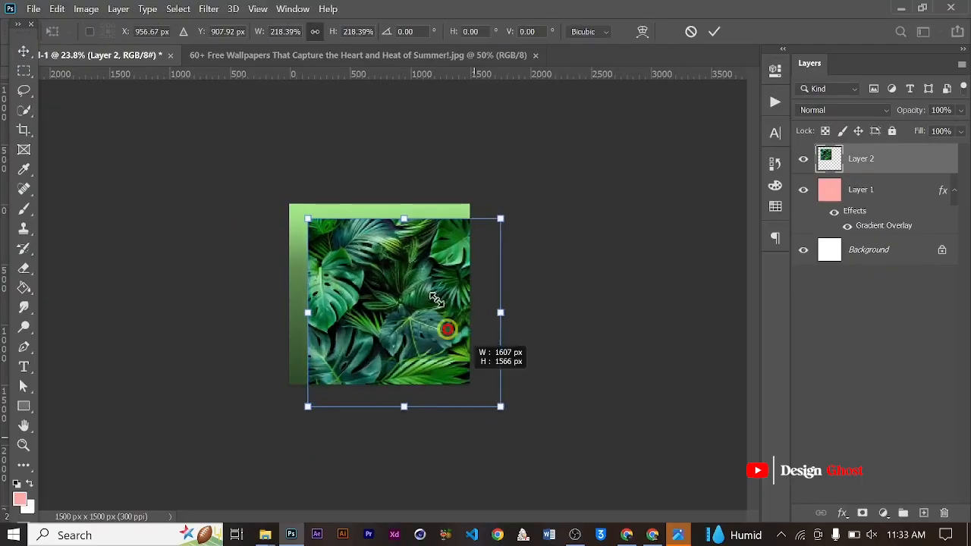
left_click_drag(417, 275, 390, 251)
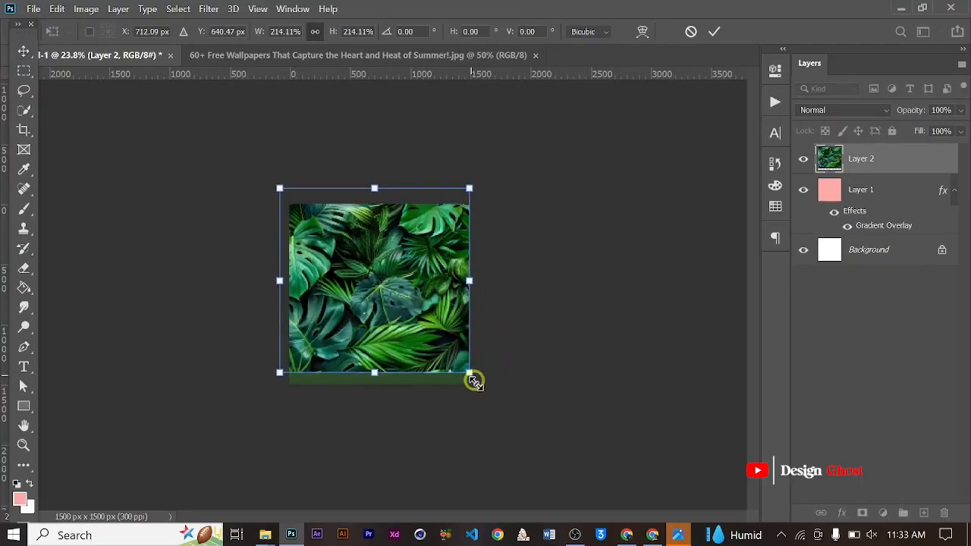
left_click_drag(474, 382, 478, 387)
left_click_drag(419, 285, 422, 294)
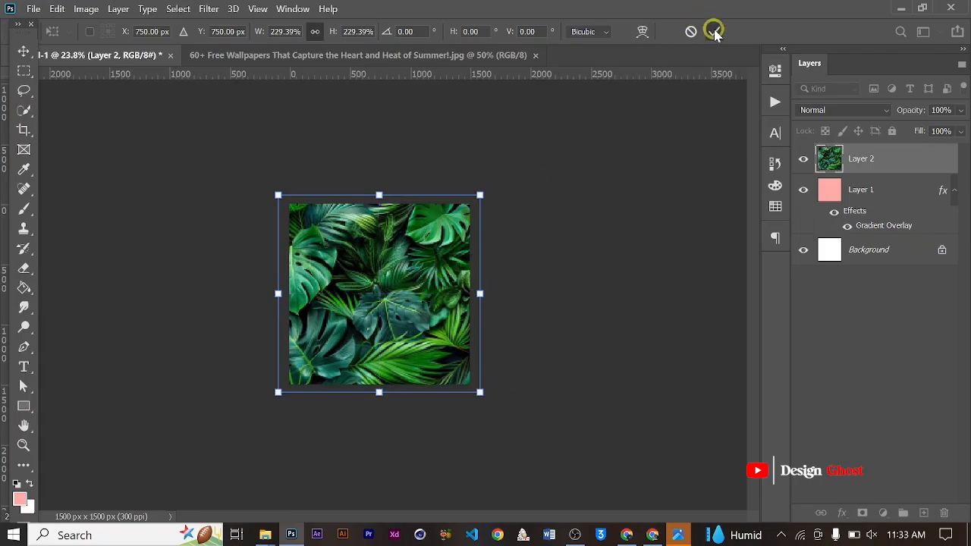
key("Return")
key("ctrl+shift+0")
key("ctrl+0")
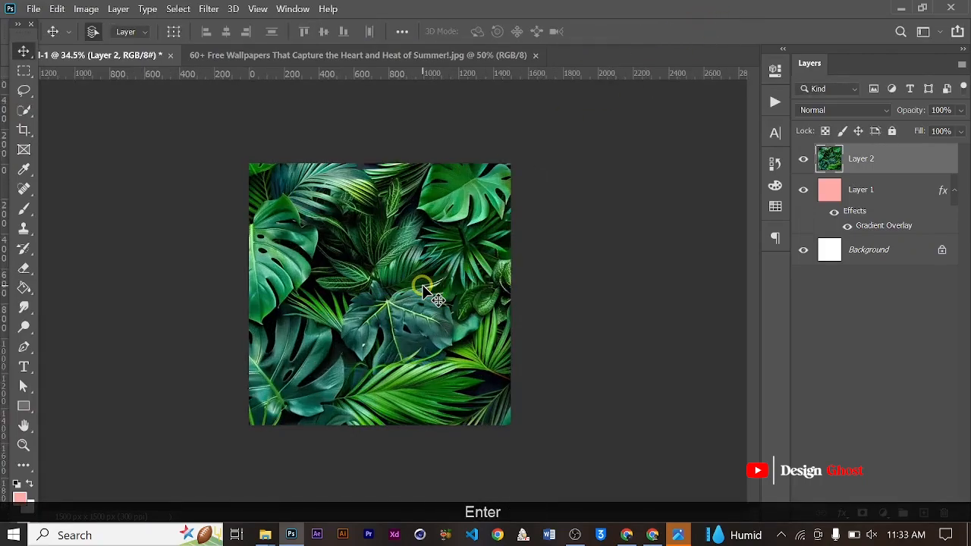
- Lower the leaves layer's opacity to 15%
left_click(960, 111)
left_click_drag(925, 144, 914, 154)
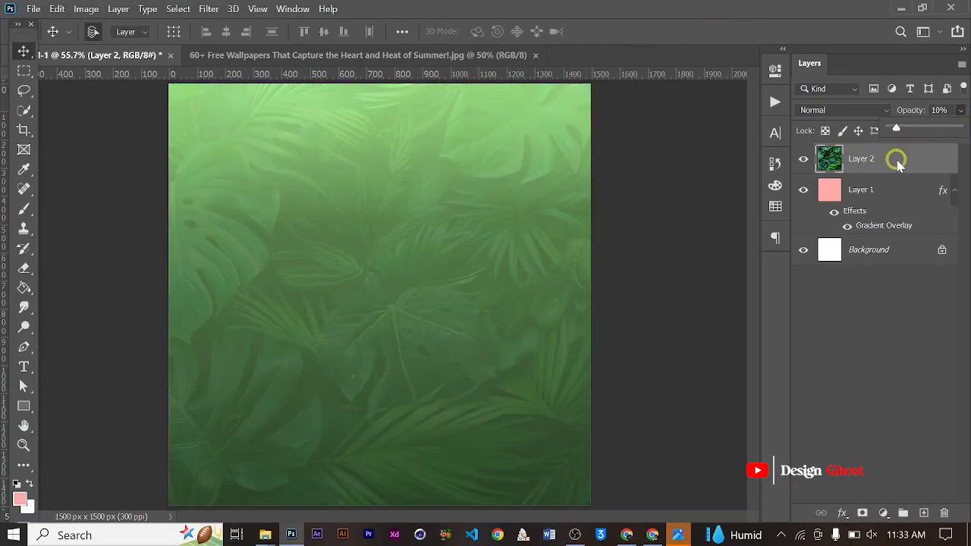
left_click_drag(896, 160, 900, 160)
key("Return")
key("ctrl+0")
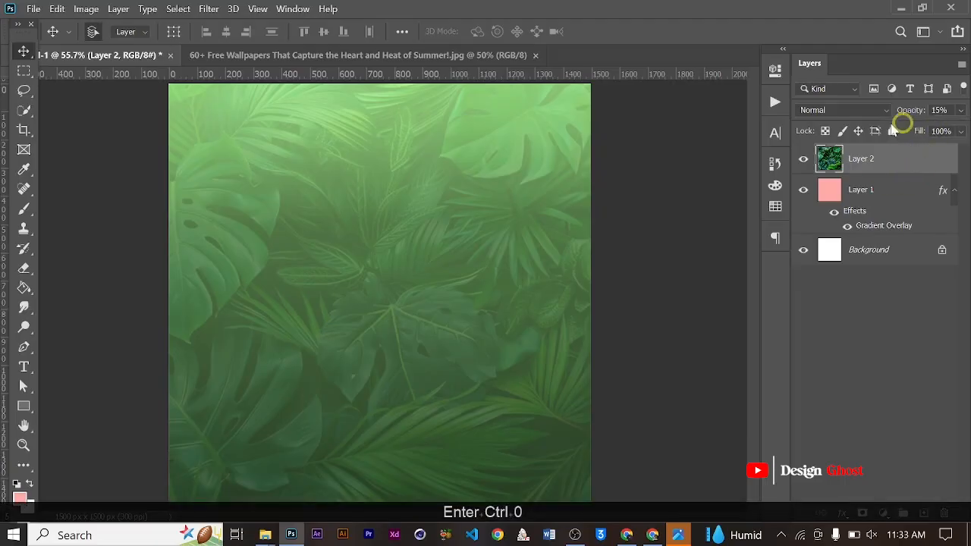
- Set the leaves layer's blend mode to Soft Light
left_click(875, 110)
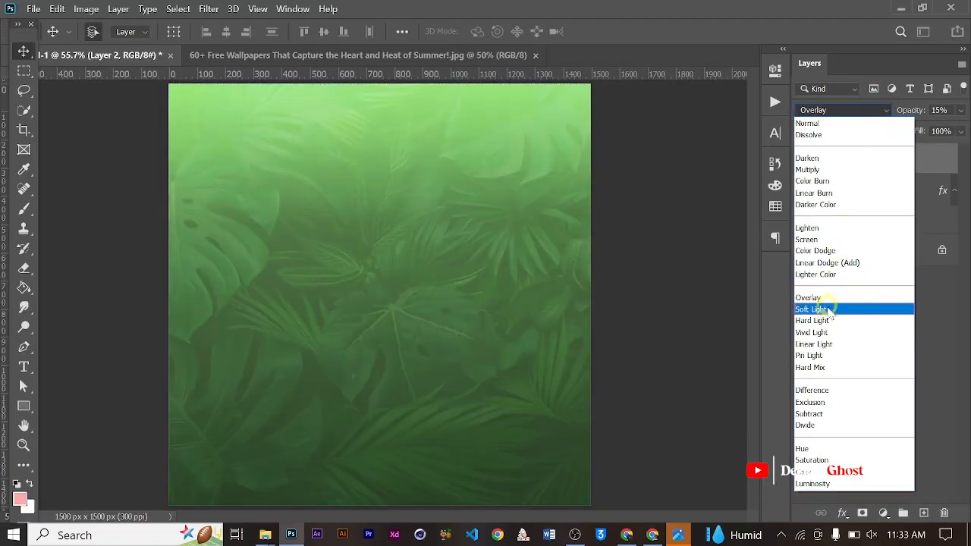
left_click(827, 310)
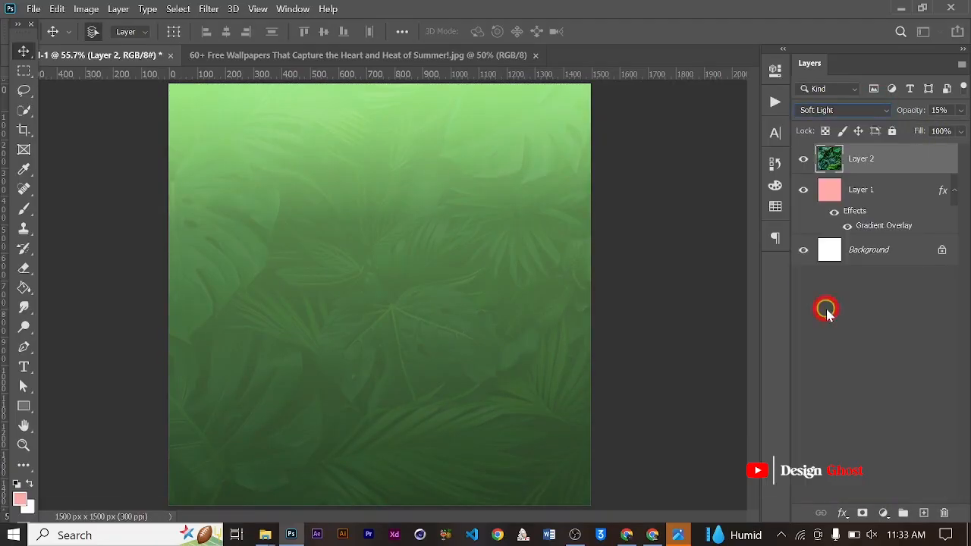
key("Return")
key("Return")
key("ctrl+0")
- Erase the centre of the leaves layer with a 1300 px soft round eraser so leaves remain only around the edges
scroll(341, 239, "up", 3)
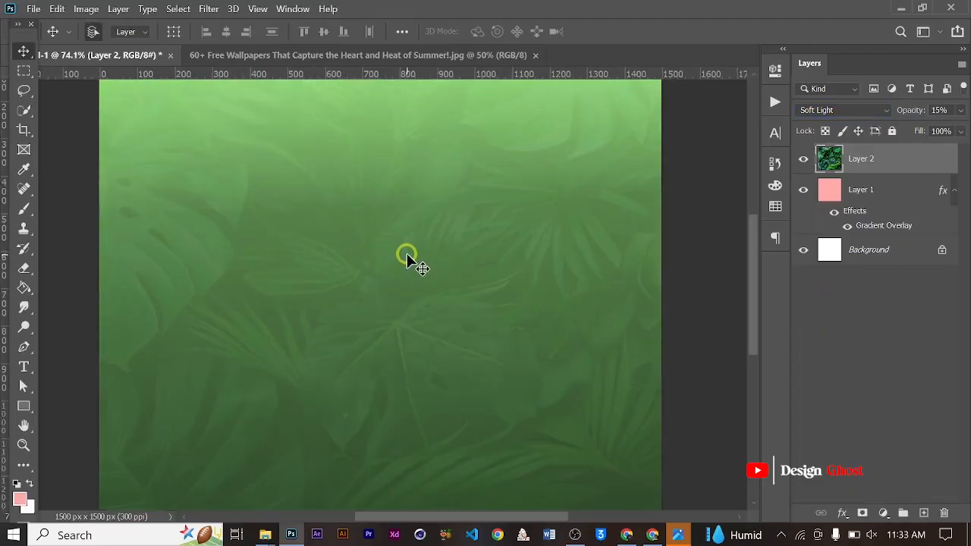
key("e")
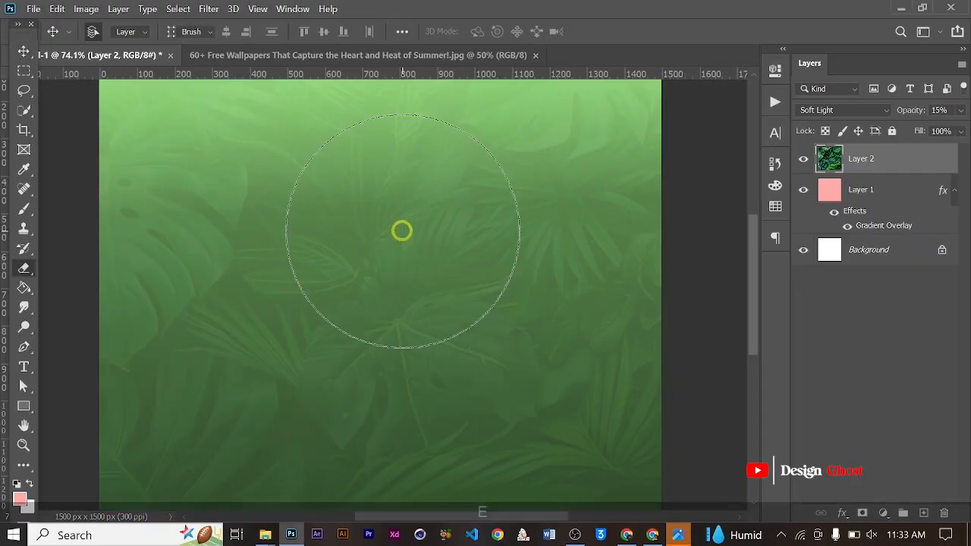
right_click(438, 226)
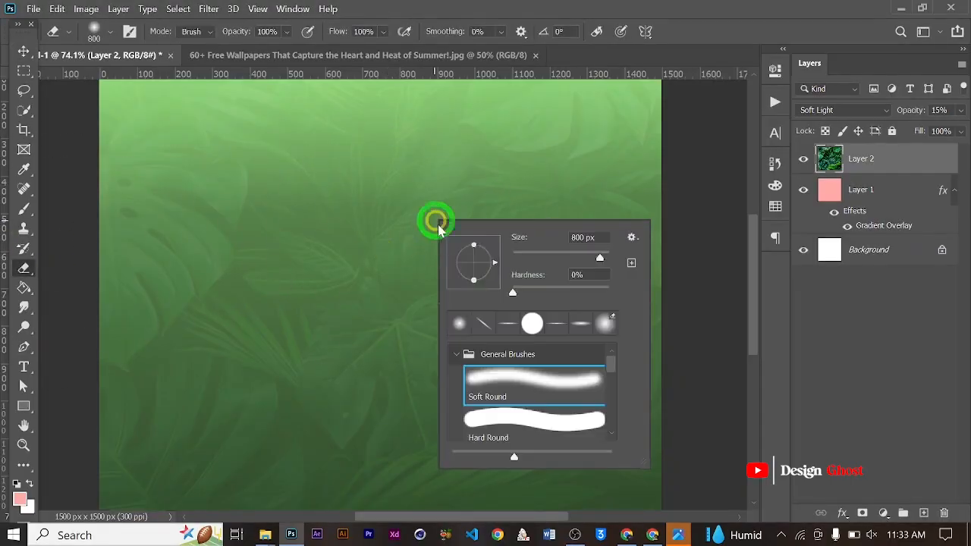
left_click(703, 59)
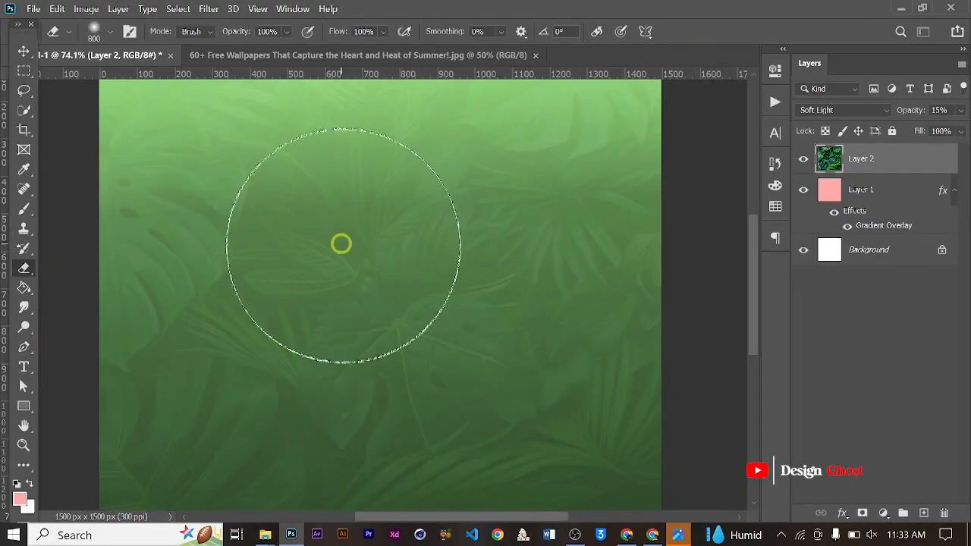
key("bracketright")
key("bracketright")
key("bracketright")
key("bracketright")
key("bracketright")
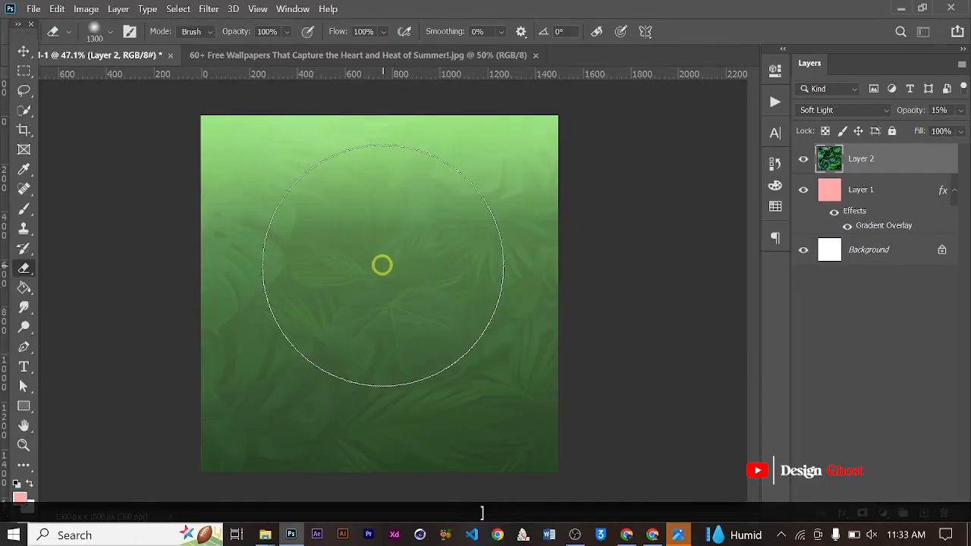
left_click(382, 265)
left_click(382, 264)
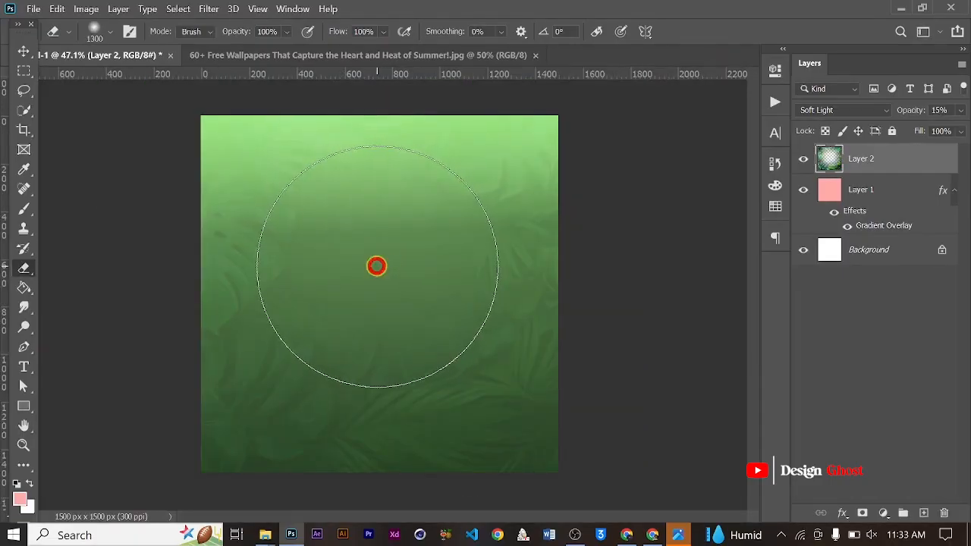
- Sample the background's green and lighten it to set the foreground colour to dbffcd
left_click(18, 499)
left_click_drag(507, 89, 636, 179)
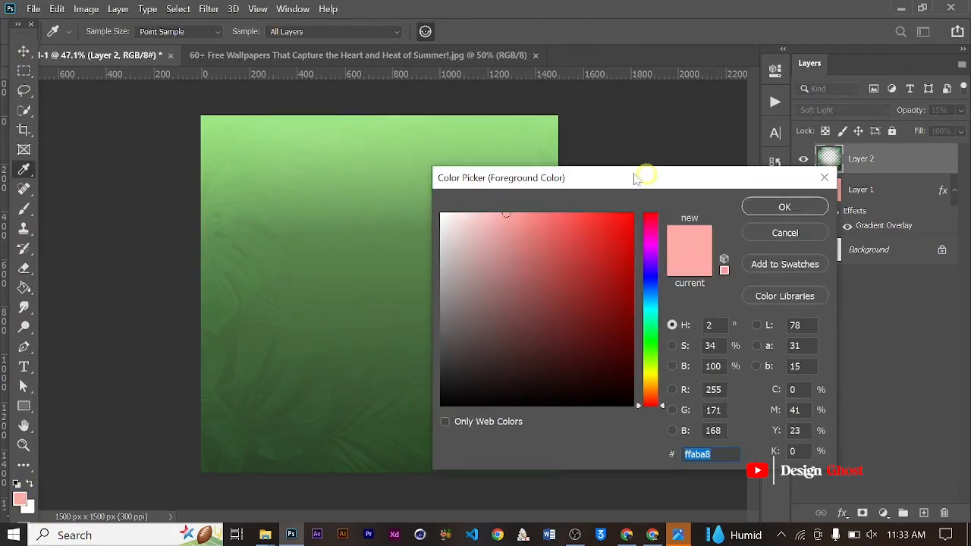
left_click(389, 128)
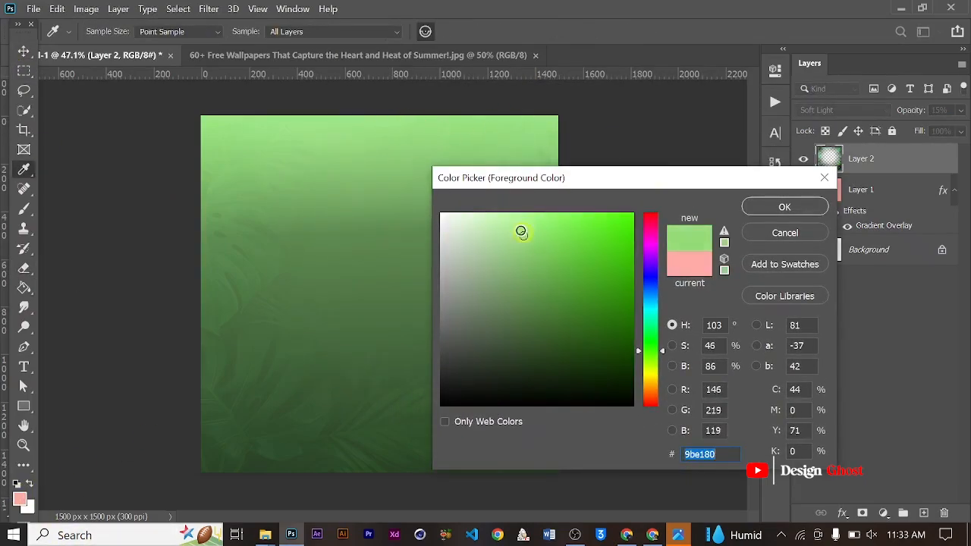
left_click_drag(521, 232, 481, 193)
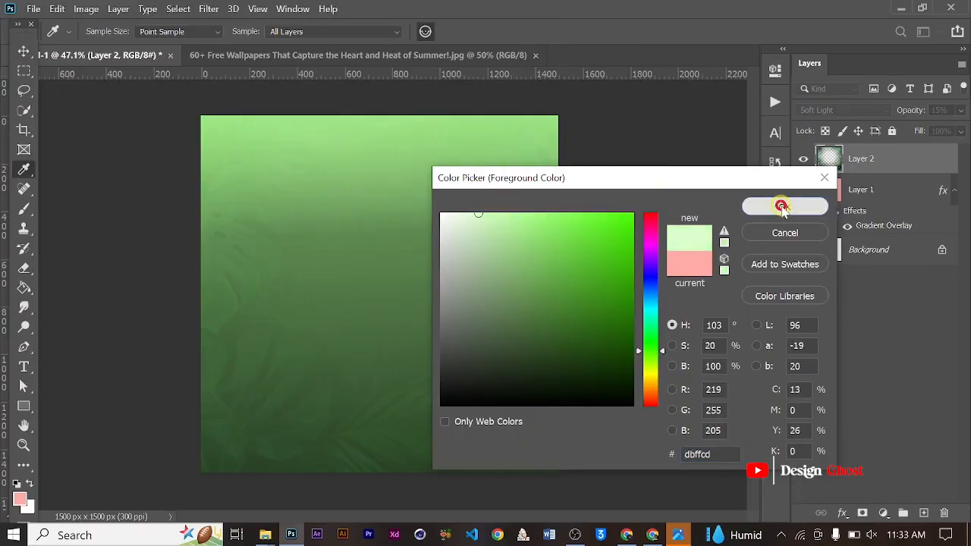
left_click(782, 207)
- Add a new empty layer and place it between the leaves layer and the gradient layer
key("v")
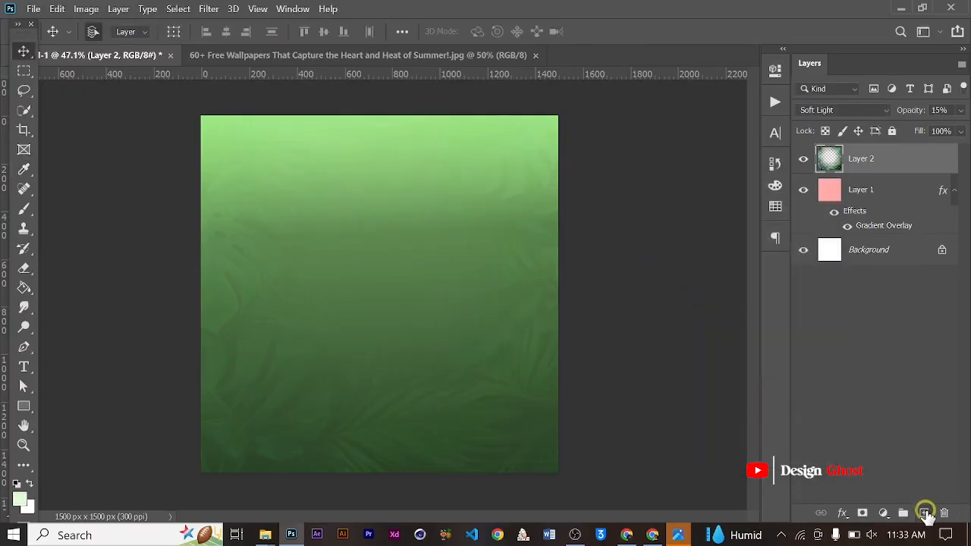
left_click(926, 513)
left_click_drag(882, 165, 886, 203)
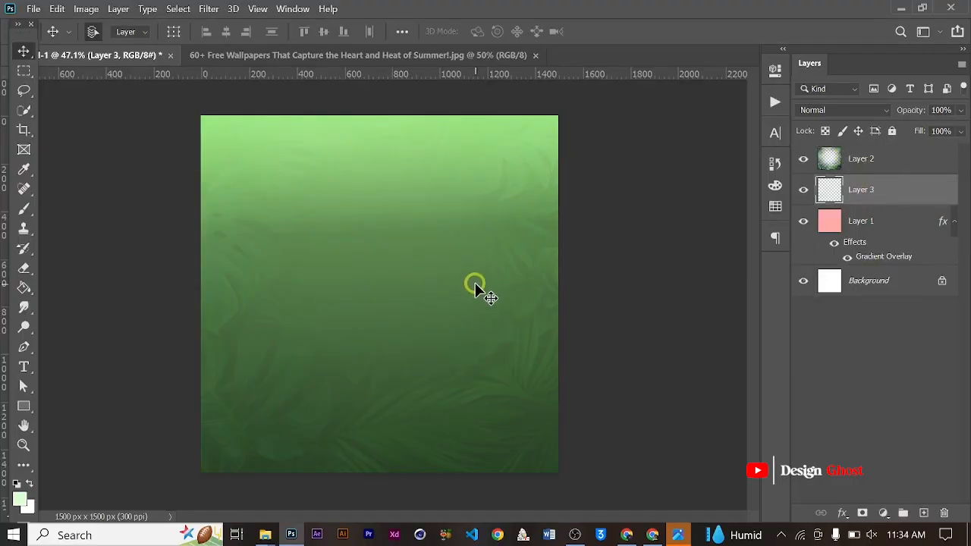
- Paint a pale green glow in the centre of the new layer with a 1500 px soft round brush
key("b")
key("bracketleft")
key("bracketleft")
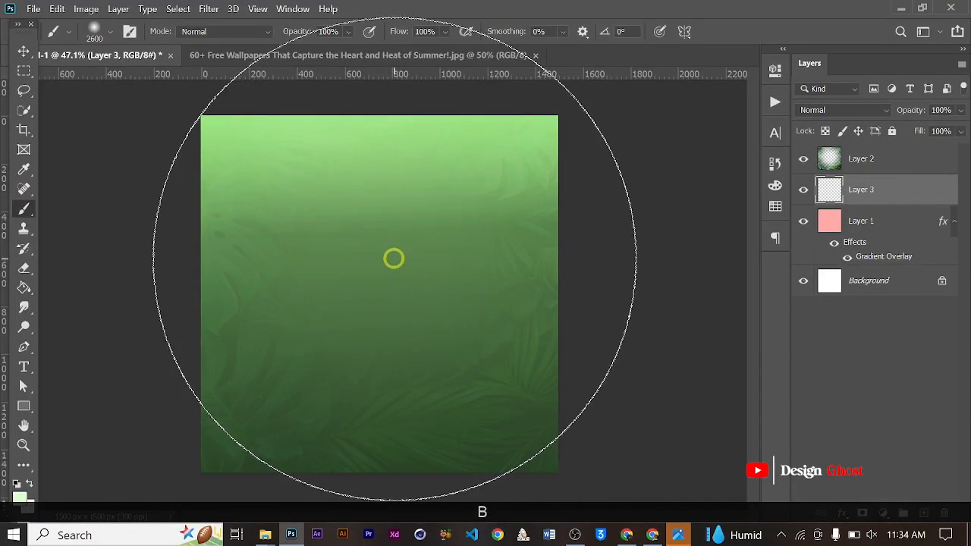
key("bracketleft")
key("bracketleft")
key("bracketleft")
key("bracketleft")
key("bracketleft")
key("bracketleft")
key("bracketleft")
key("bracketleft")
key("bracketleft")
key("bracketleft")
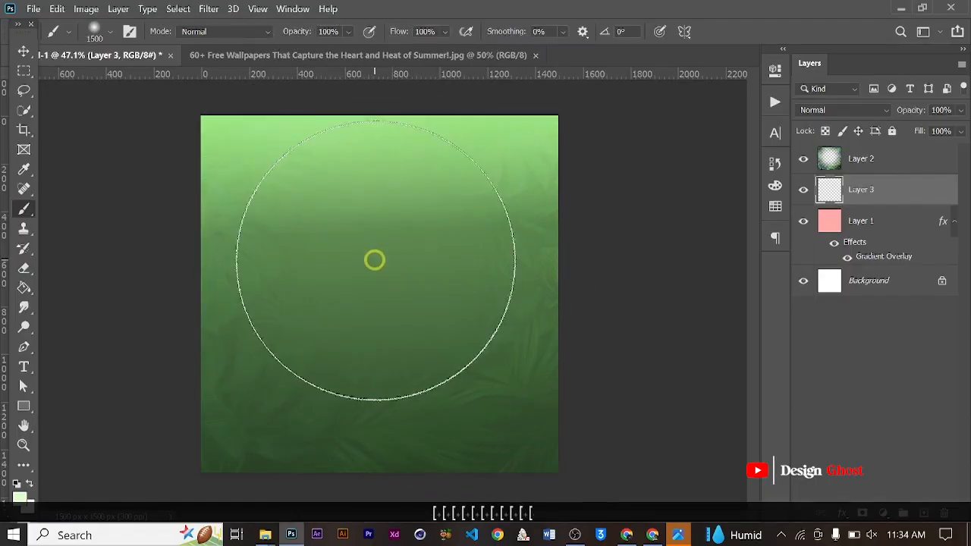
right_click(380, 258)
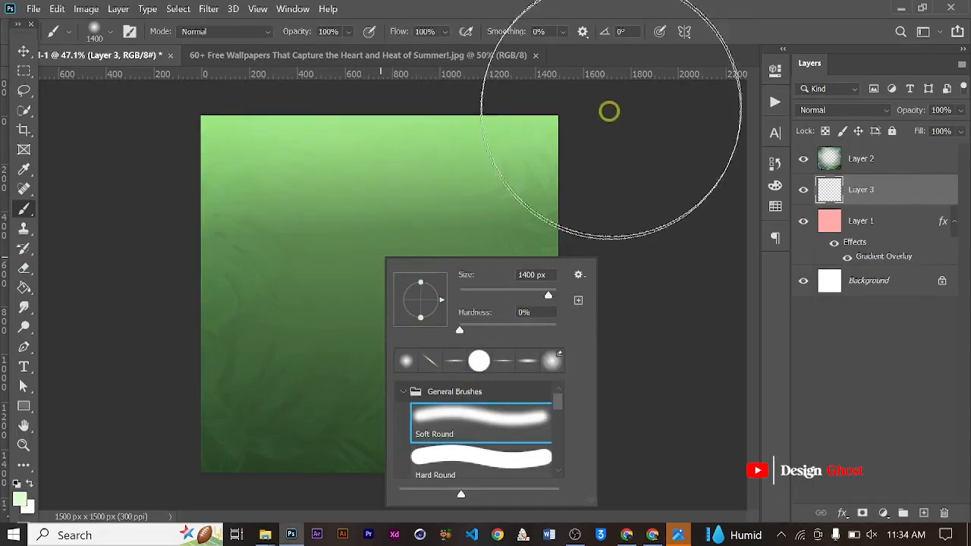
left_click(626, 57)
key("bracketright")
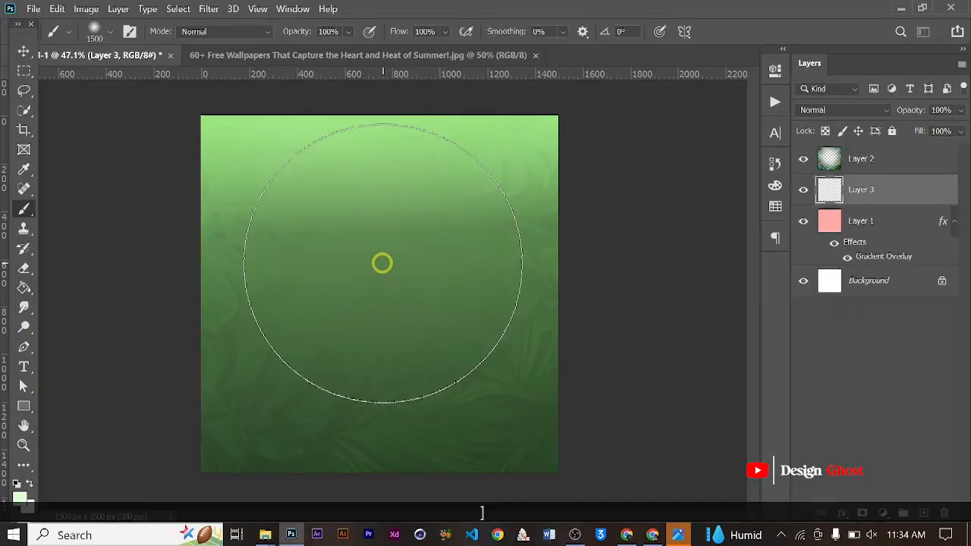
left_click_drag(381, 262, 367, 246)
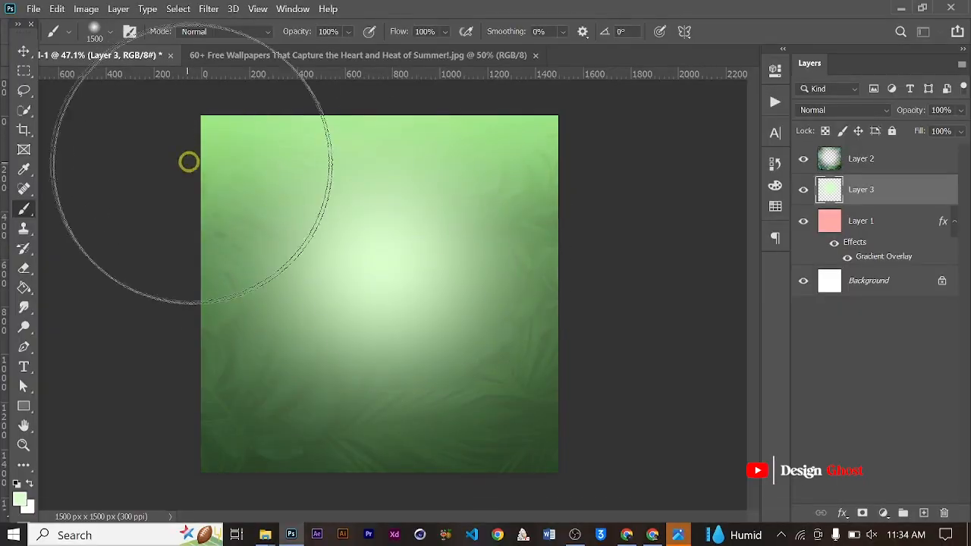
- Set the foreground colour to light green bfffa6 and undo the glow strokes on the new layer
left_click(18, 496)
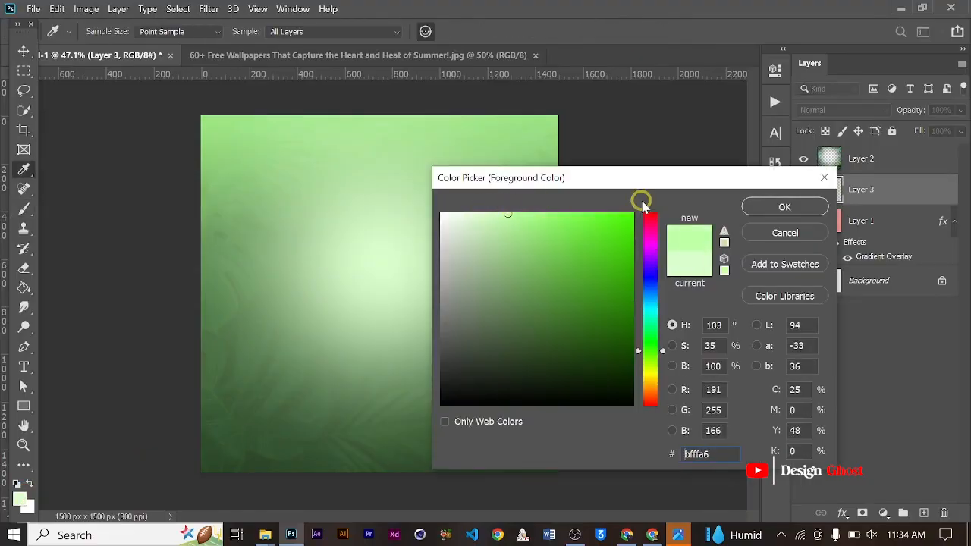
left_click(764, 216)
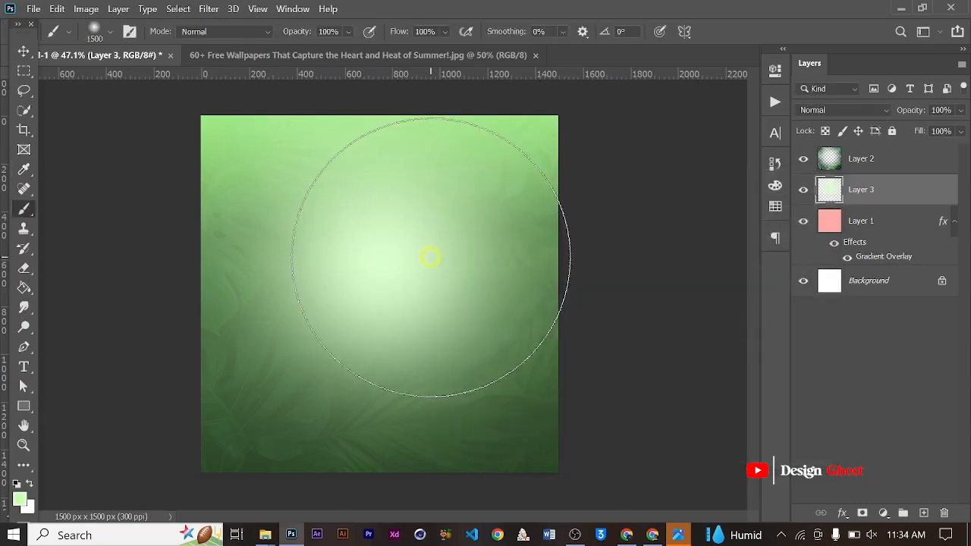
key("ctrl+x")
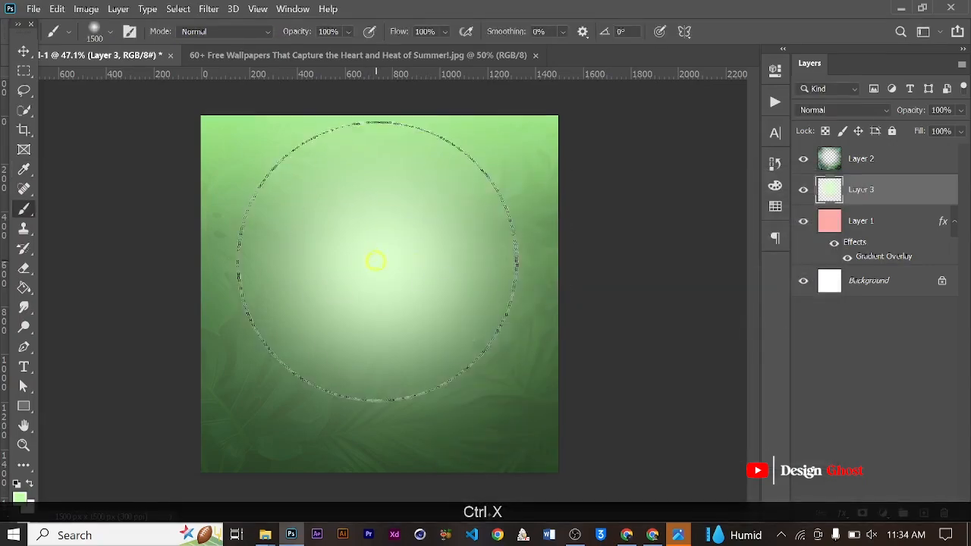
key("ctrl+z")
scroll(390, 251, "up", 1)
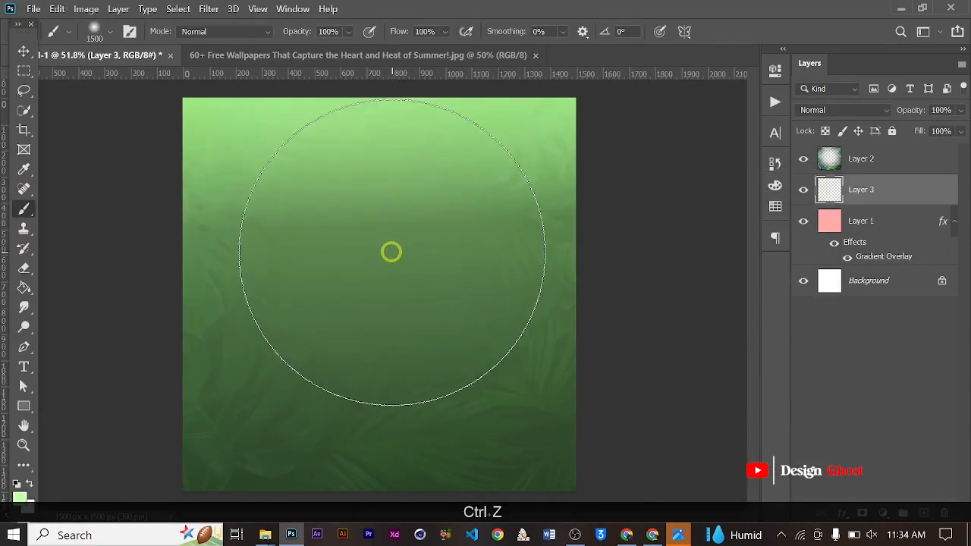
left_click(26, 497)
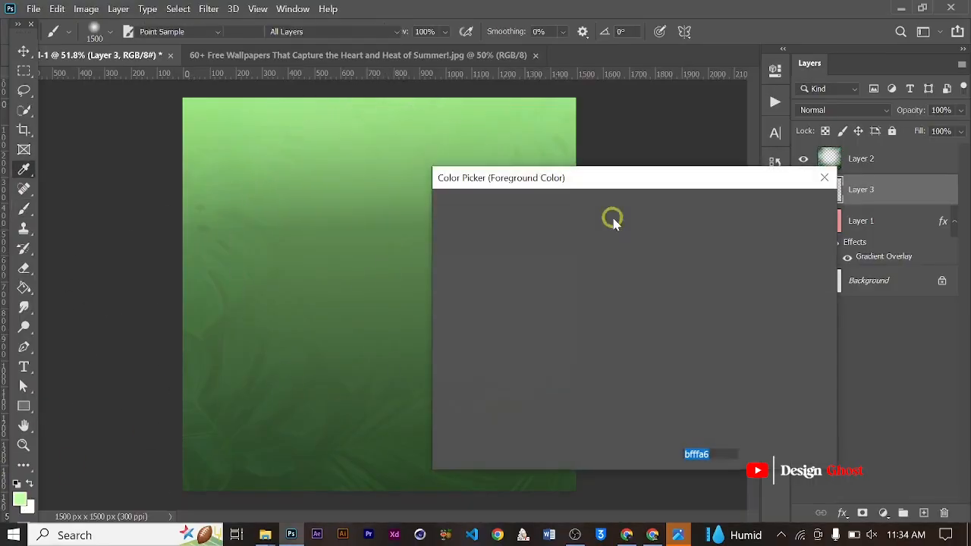
left_click(784, 210)
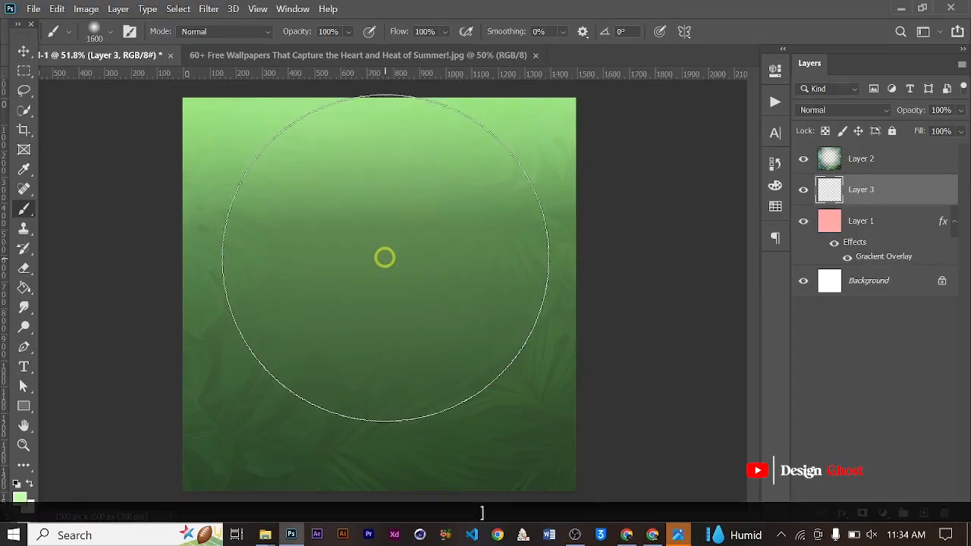
- Paint a light green glow at the canvas centre with a 1600 px soft brush and shift it slightly up and left
left_click(384, 258)
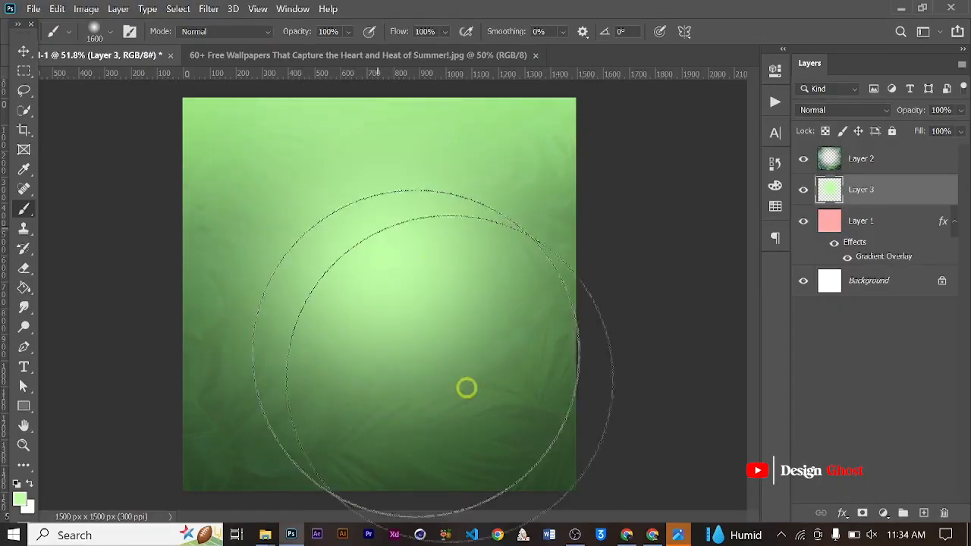
scroll(400, 284, "down", 2)
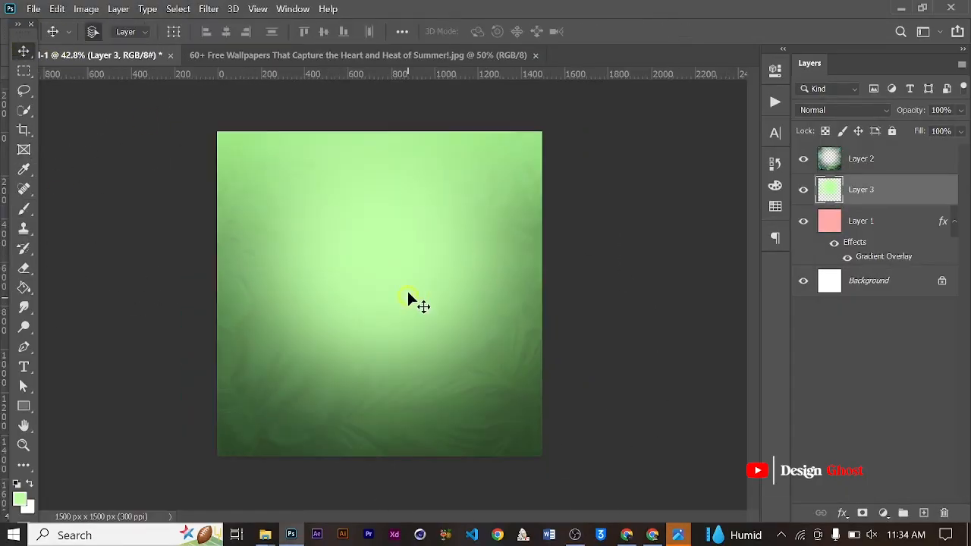
mouse_move(407, 295)
left_mouse_down()
mouse_move(407, 260)
mouse_move(403, 279)
left_mouse_up()
key("ctrl+0")
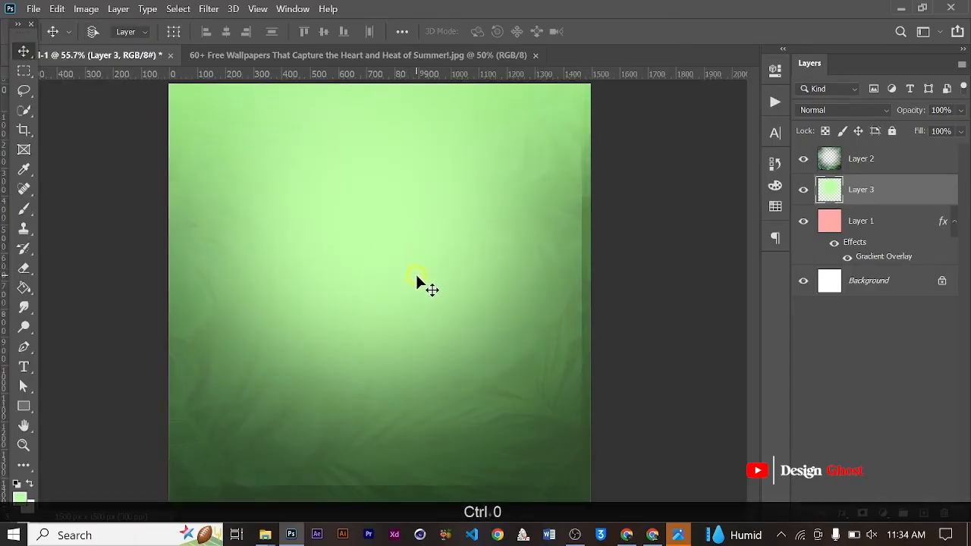
- Erase the glow layer's hard edges along the canvas's right and bottom sides with a 1300 px soft round eraser
scroll(414, 271, "down", 2)
key("w")
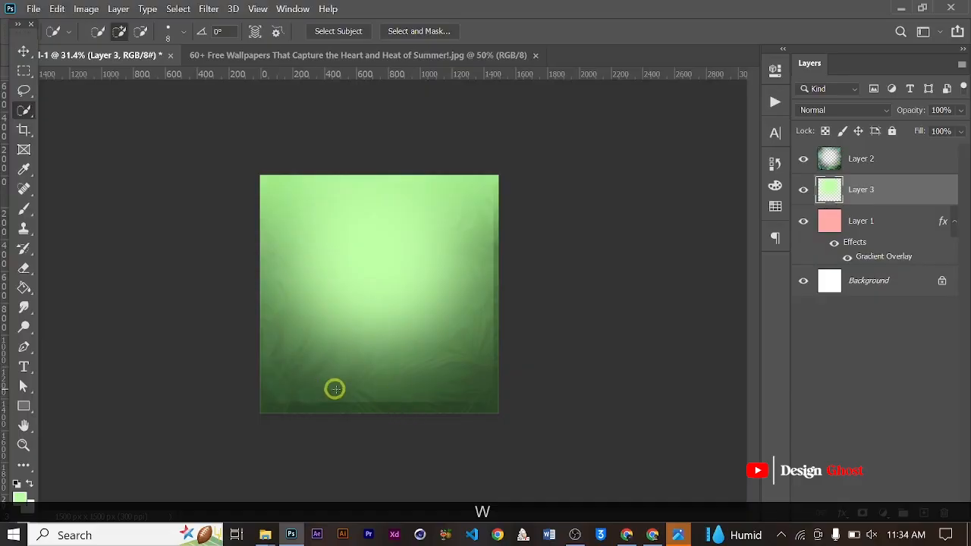
scroll(335, 389, "up", 3)
scroll(434, 429, "down", 1)
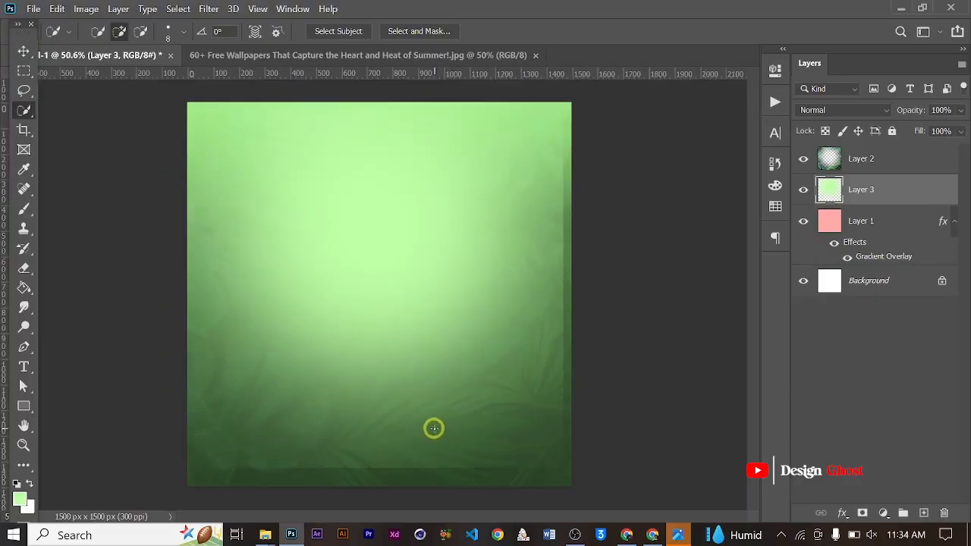
scroll(211, 298, "down", 1)
key("e")
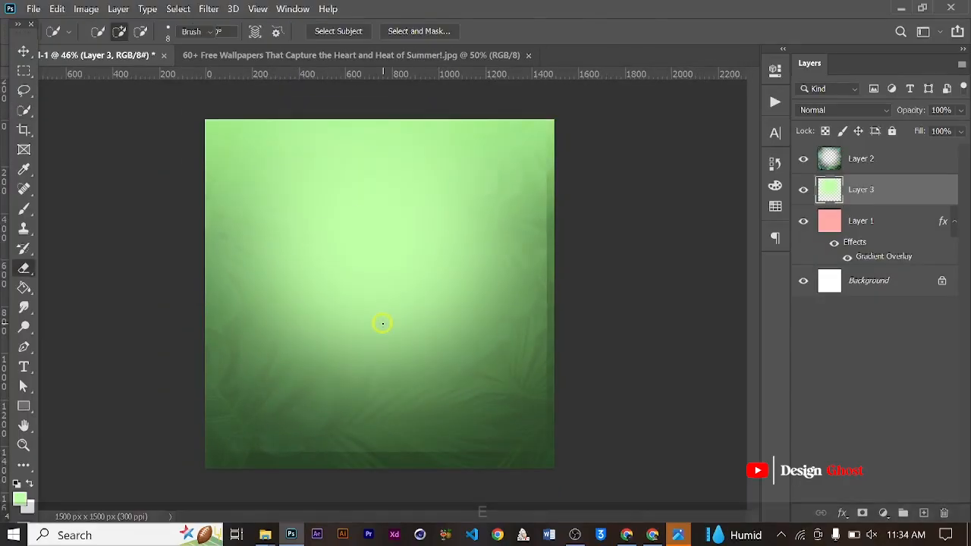
scroll(451, 319, "down", 3)
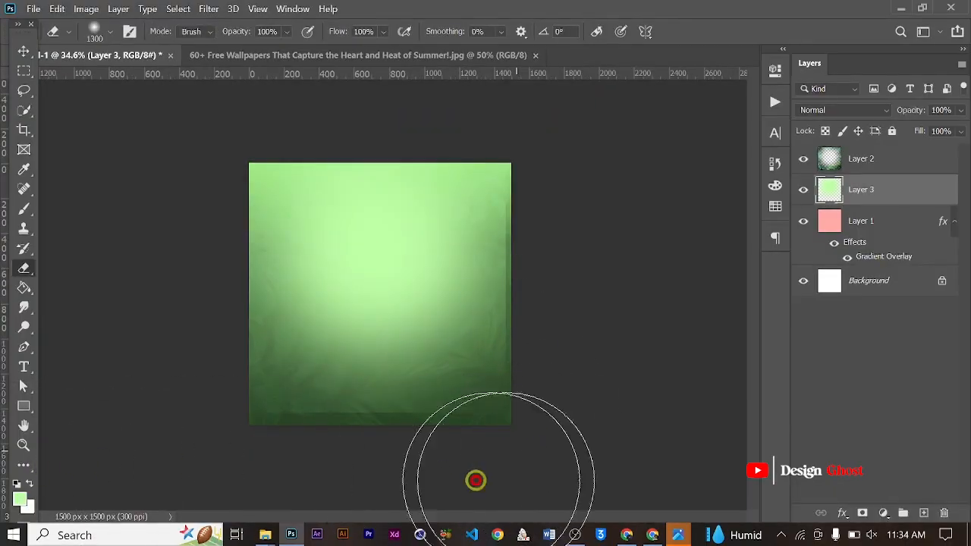
mouse_move(545, 415)
left_mouse_down()
mouse_move(588, 92)
mouse_move(569, 402)
mouse_move(588, 441)
left_mouse_up()
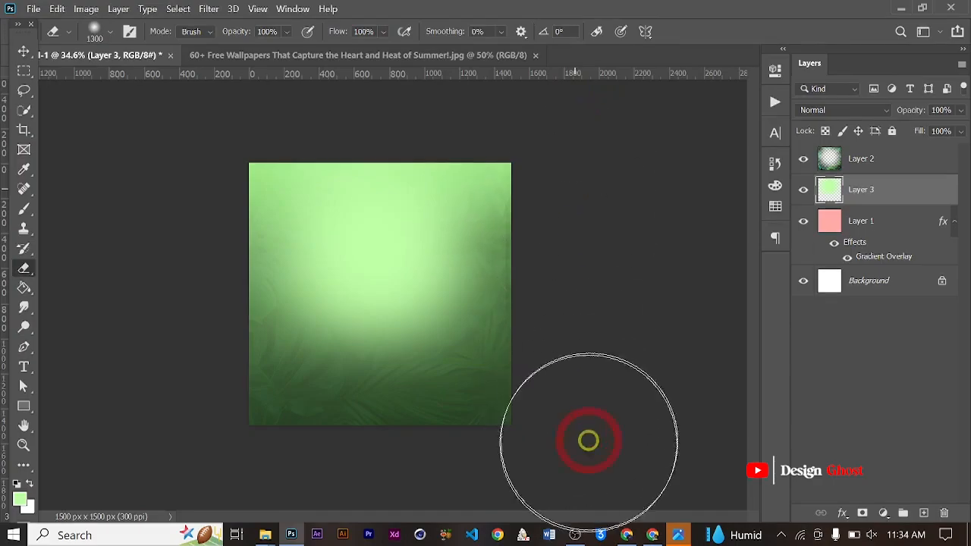
left_click(21, 49)
scroll(352, 267, "up", 4)
scroll(387, 267, "down", 2)
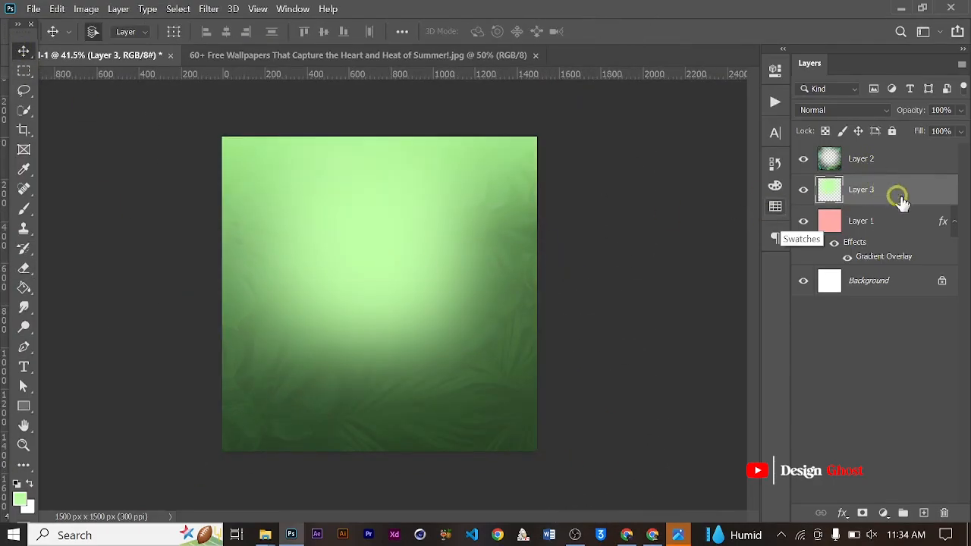
- Select the leaves layer and set its opacity to 18%
left_click(529, 358)
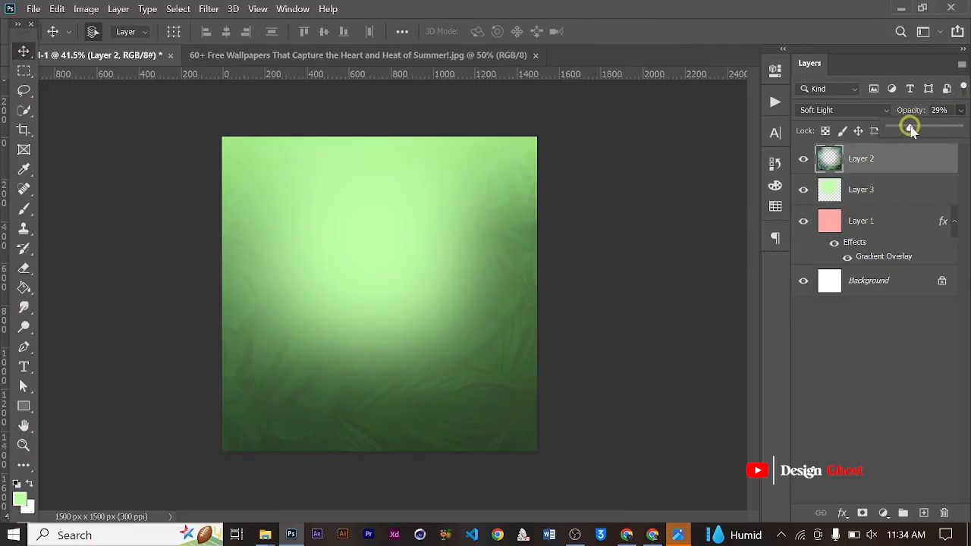
left_click_drag(905, 129, 902, 130)
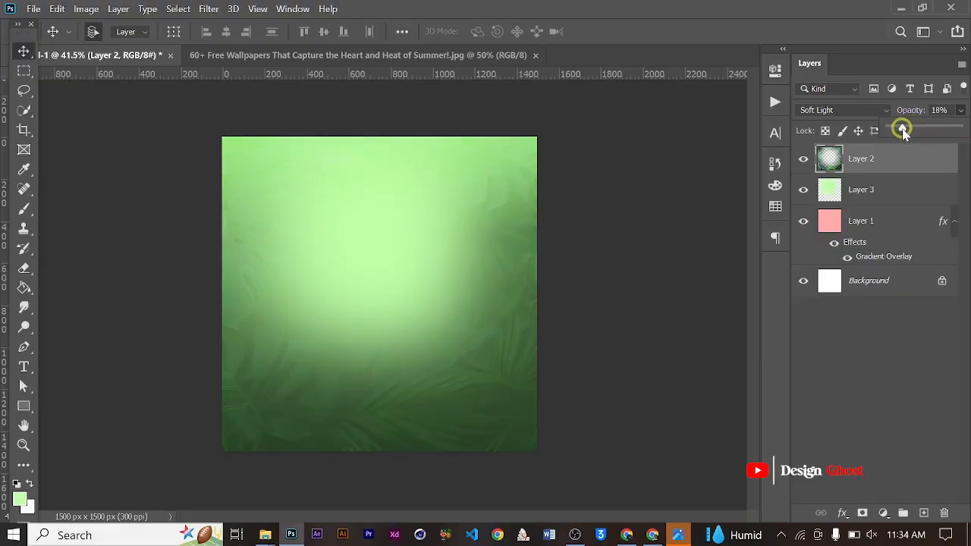
key("Return")
key("ctrl+0")
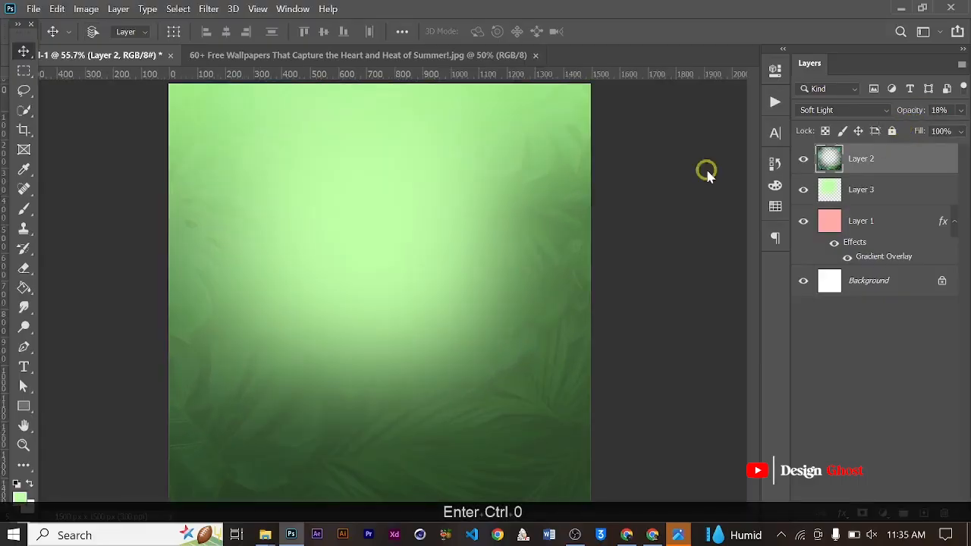
scroll(304, 284, "down", 1)
scroll(375, 282, "up", 4)
key("space")
left_click_drag(387, 223, 390, 233)
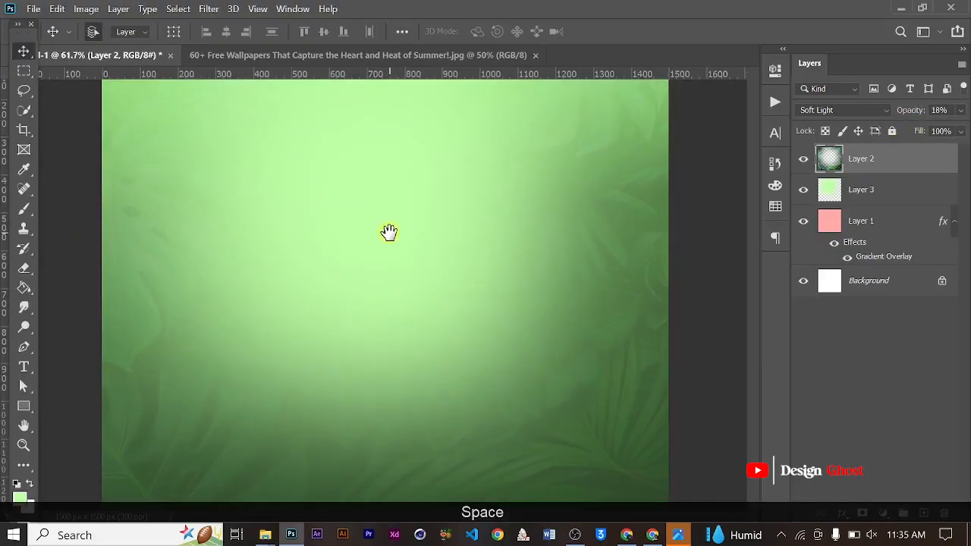
- Add a new layer above the leaves and set the foreground colour to pale green e9ffe0
scroll(390, 233, "down", 4)
left_click(923, 514)
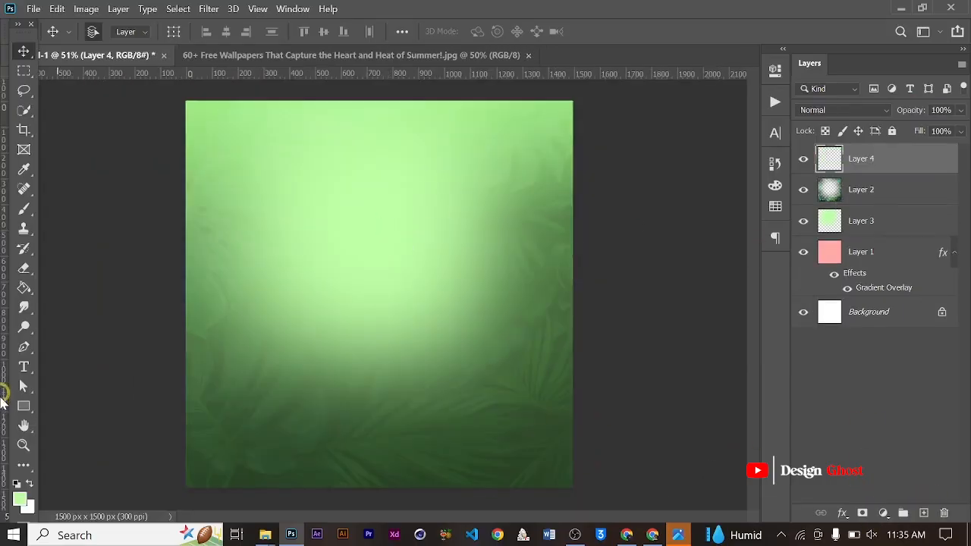
left_click(21, 503)
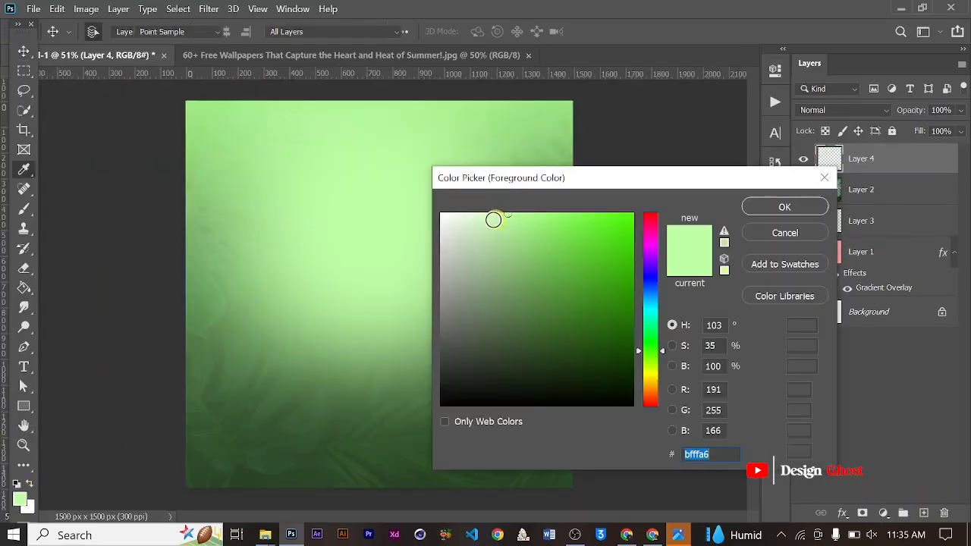
left_click_drag(494, 219, 466, 193)
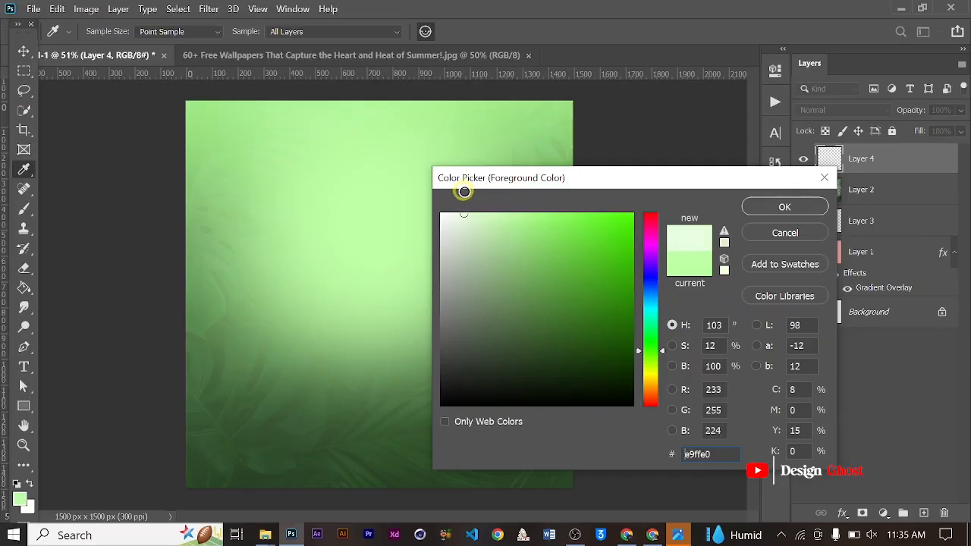
left_click(770, 204)
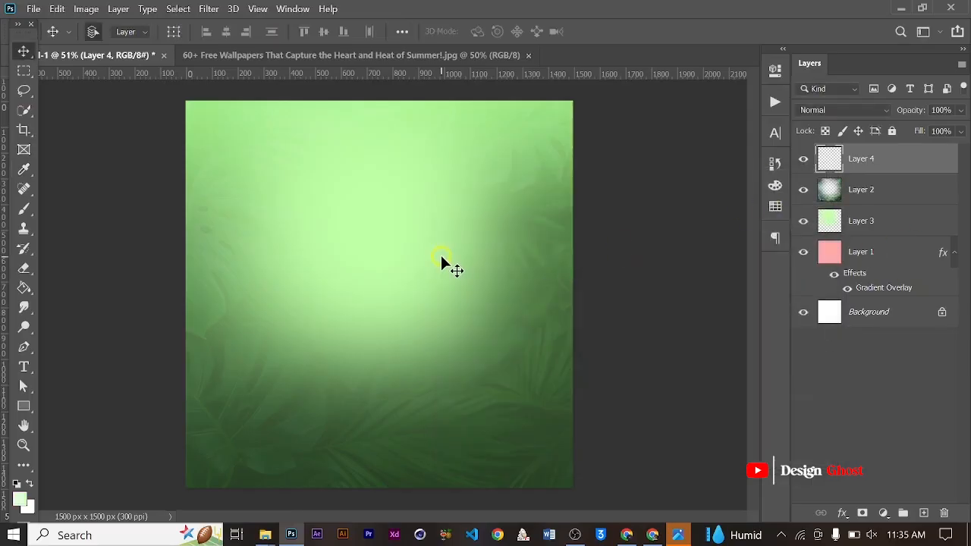
- Paint a single pale green glow dab slightly above the canvas centre with a 1000 px soft brush
key("b")
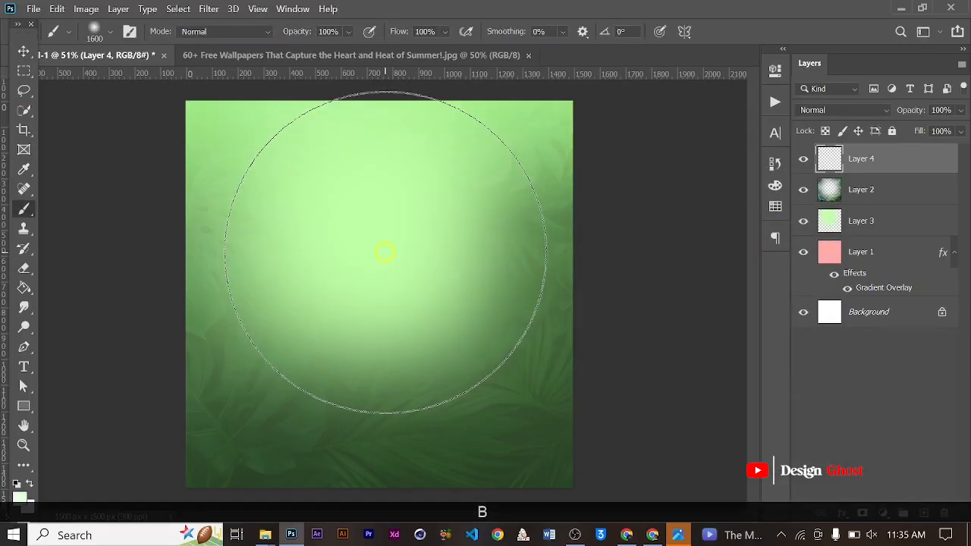
key("bracketleft")
key("bracketleft")
key("bracketleft")
key("bracketleft")
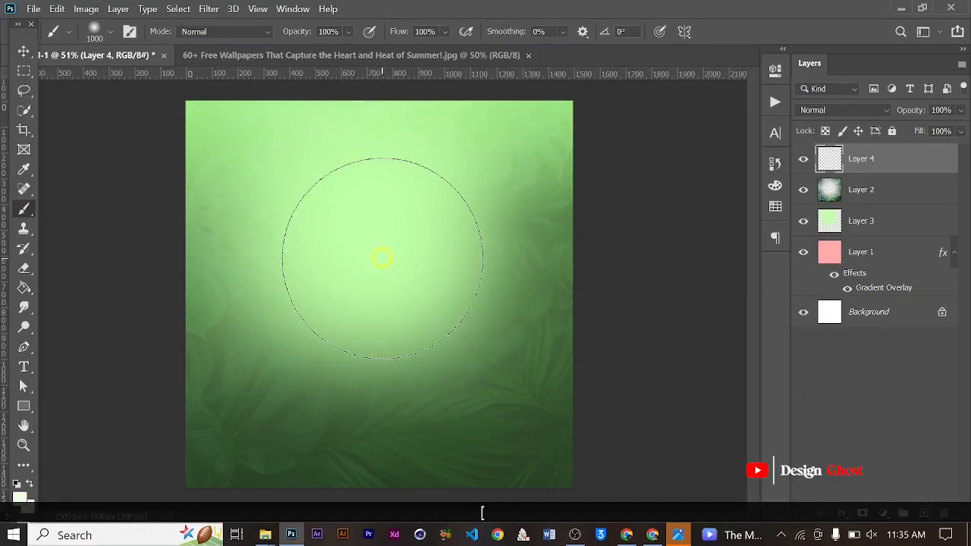
left_click(382, 258)
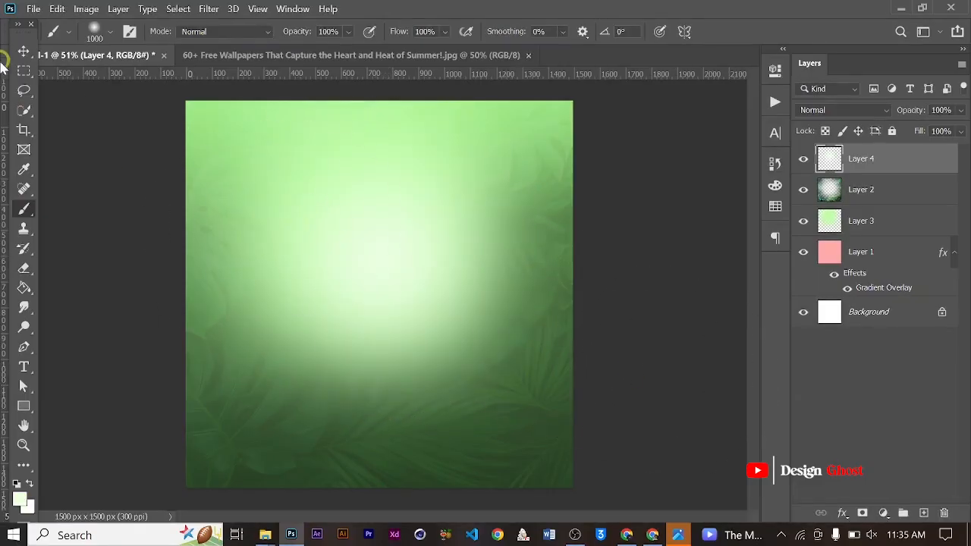
- Set the opacity of the pale green glow layer to 34%
left_click(23, 51)
scroll(405, 210, "up", 1)
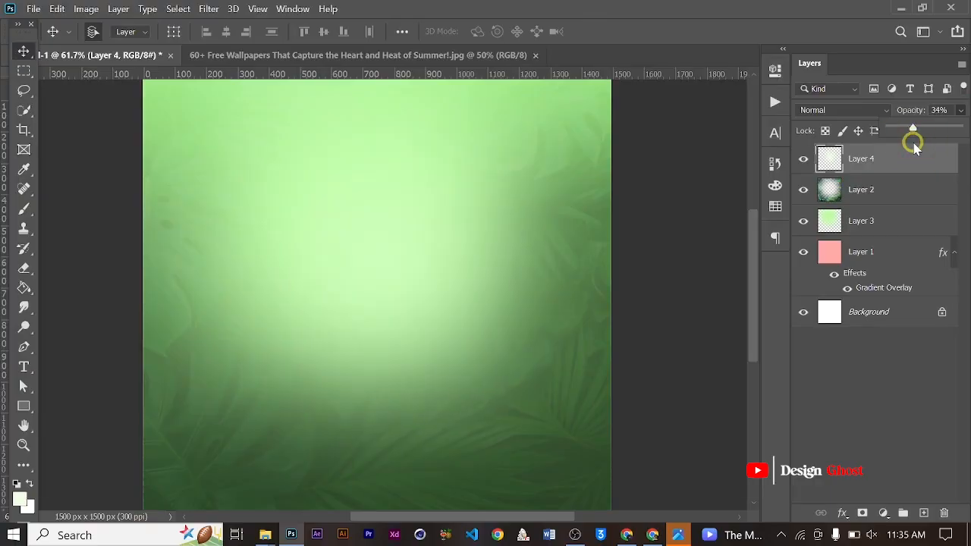
key("Return")
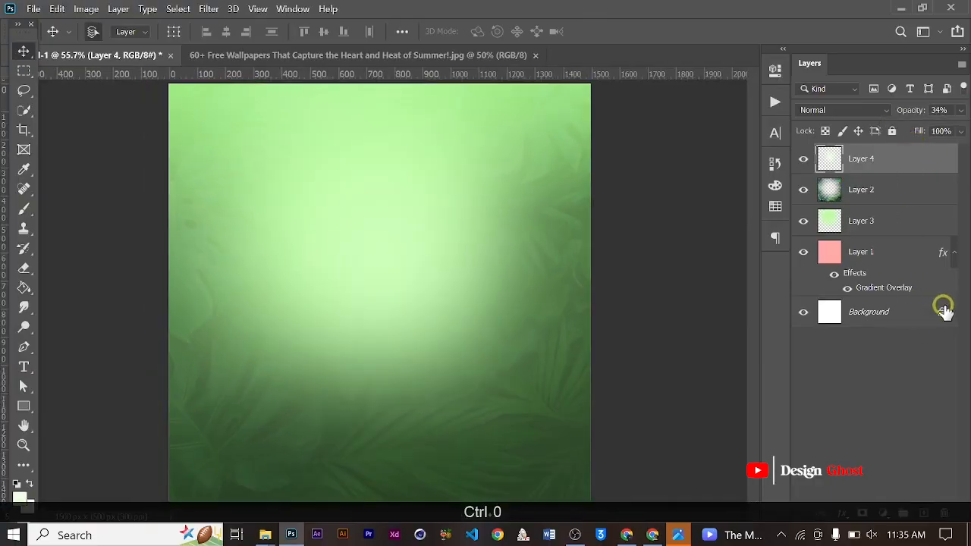
- Unlock the Background layer and create a merged copy of all layers at the top of the stack
left_click(941, 314)
left_click(873, 167, "shift")
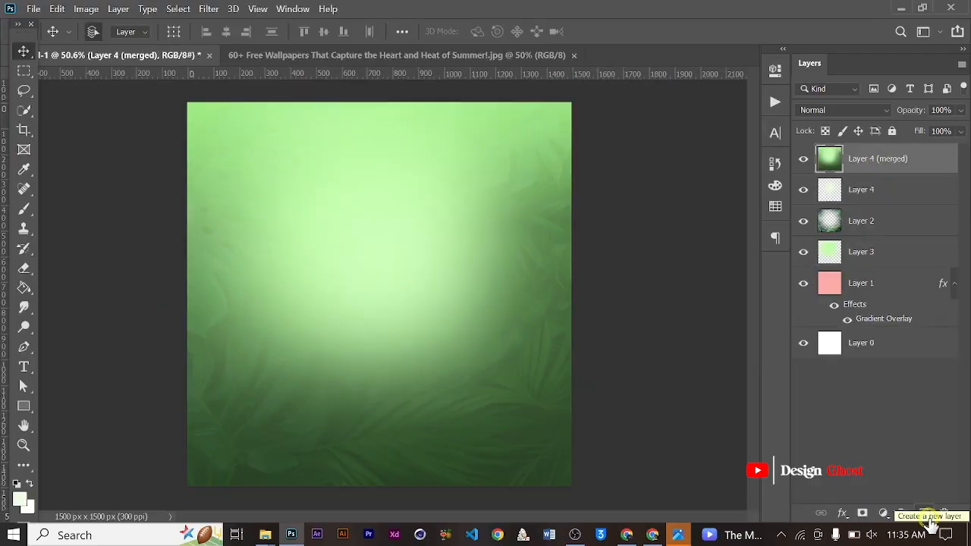
- Add a new layer above the merged copy and set the foreground colour to dark green 252f21
left_click(925, 515)
scroll(476, 417, "down", 2)
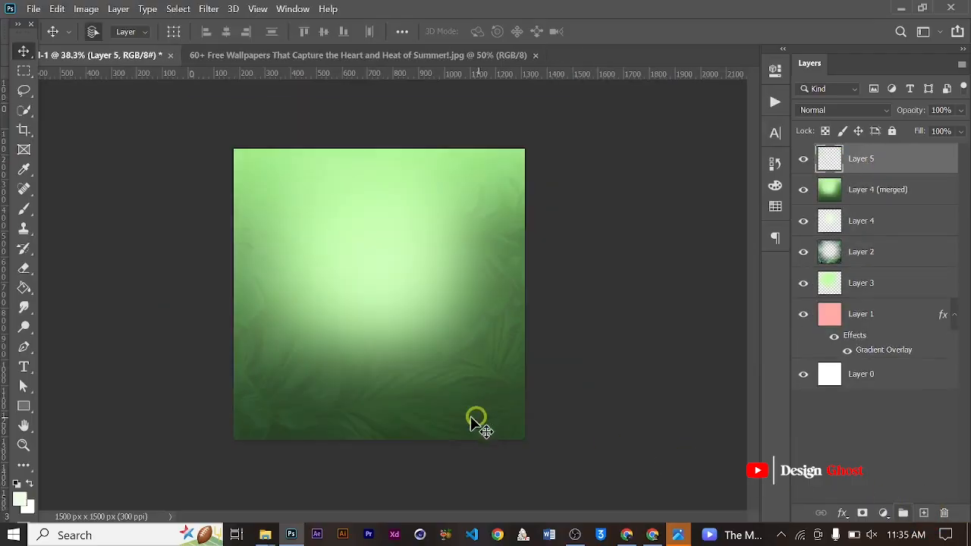
key("b")
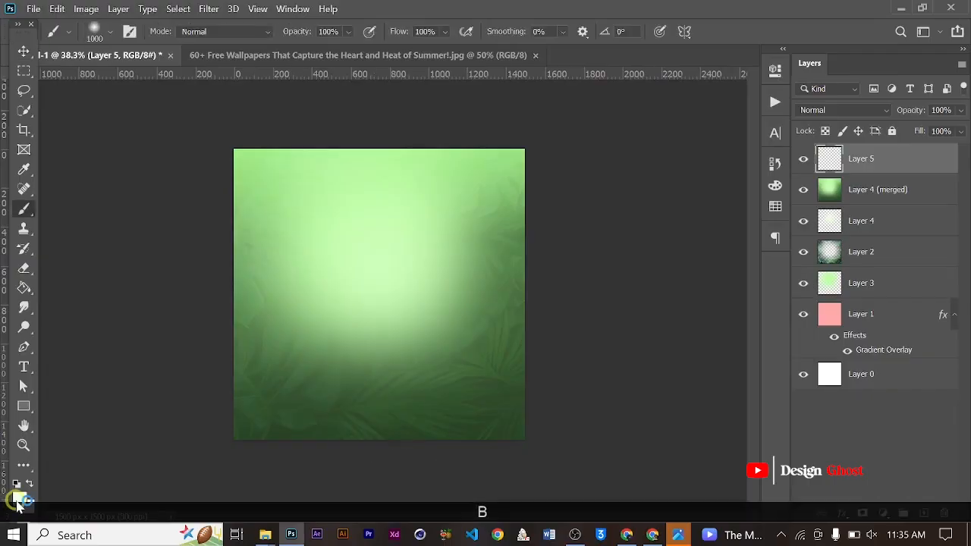
left_click(19, 498)
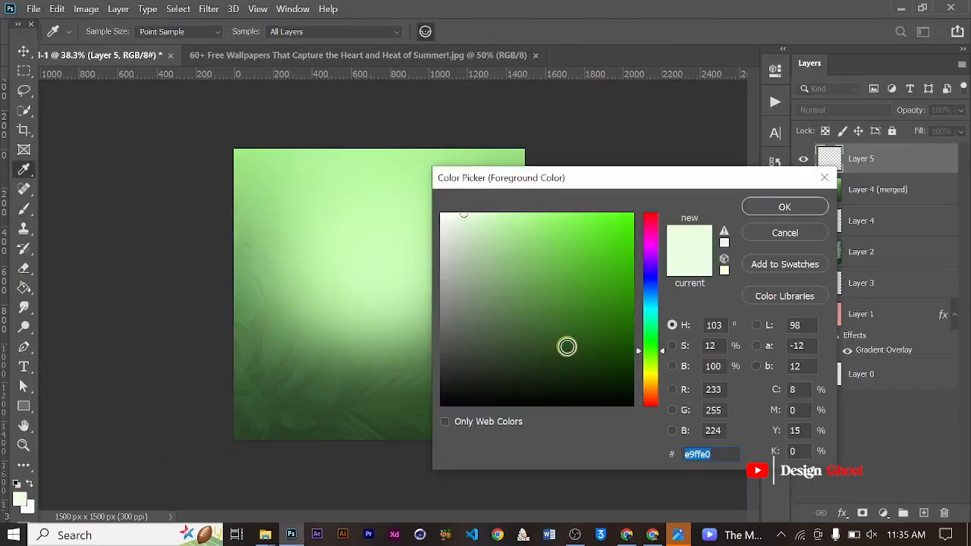
left_click_drag(567, 346, 589, 371)
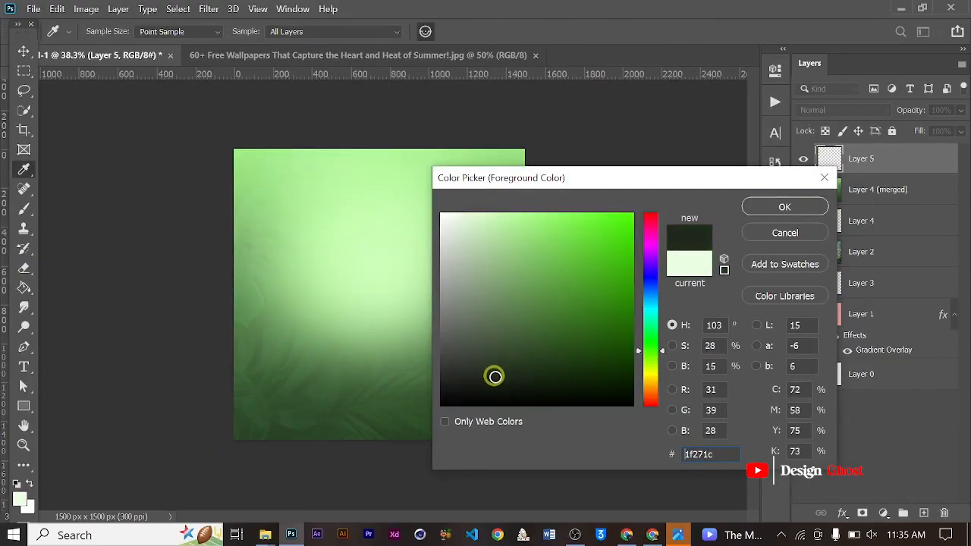
key("Return")
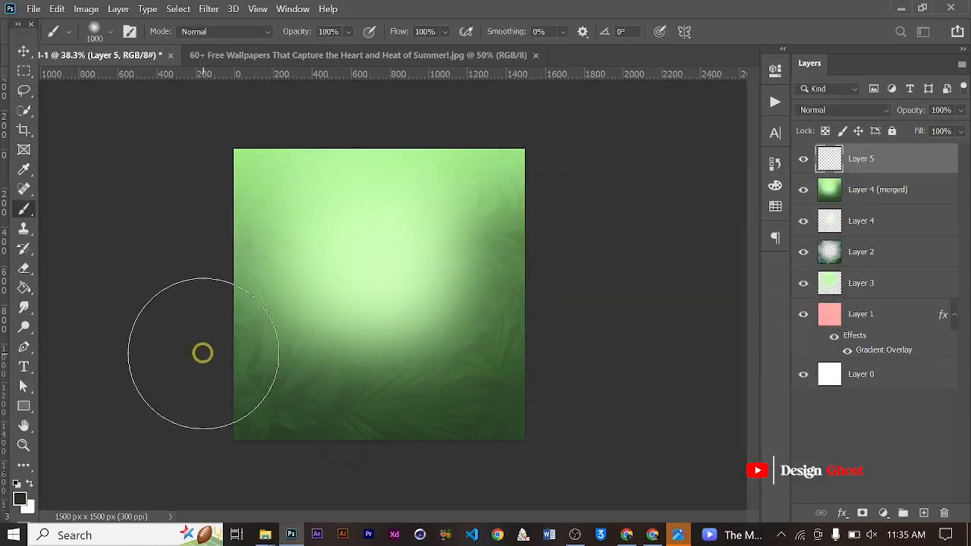
- Paint dark green shading across the lower part of the canvas with a 2100 px soft brush
scroll(449, 369, "down", 3)
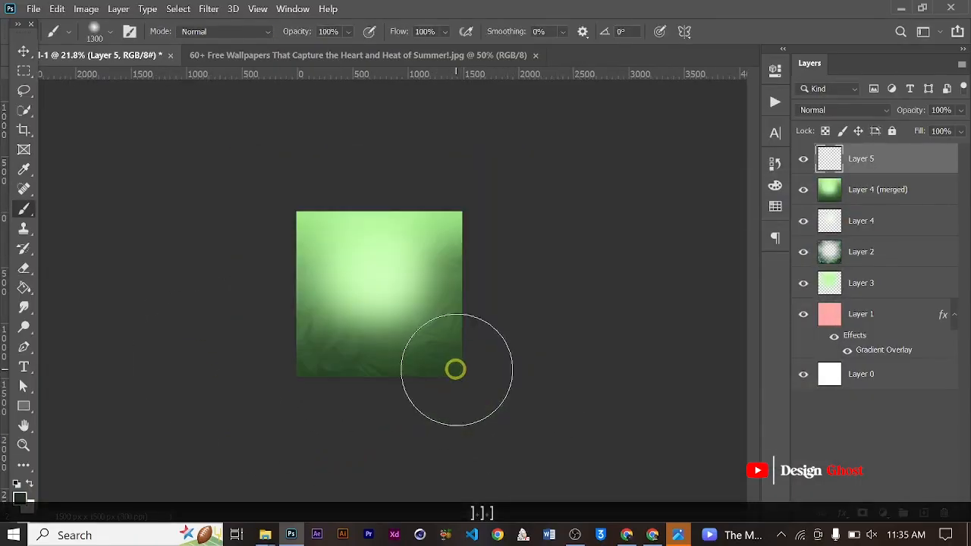
key("bracketright")
key("bracketright")
key("bracketright")
key("bracketright")
key("bracketright")
key("bracketright")
key("bracketright")
key("bracketright")
key("bracketright")
left_click_drag(471, 370, 266, 394)
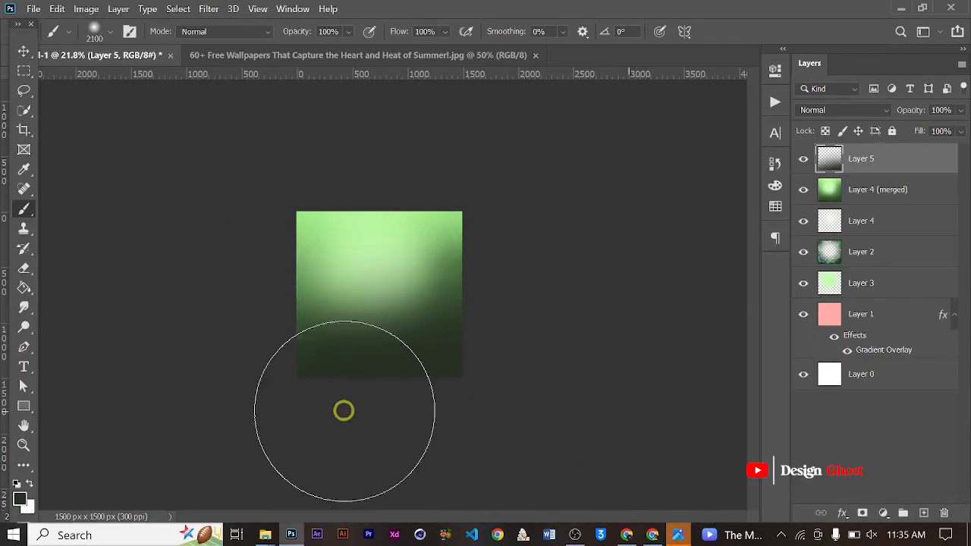
scroll(356, 417, "up", 2)
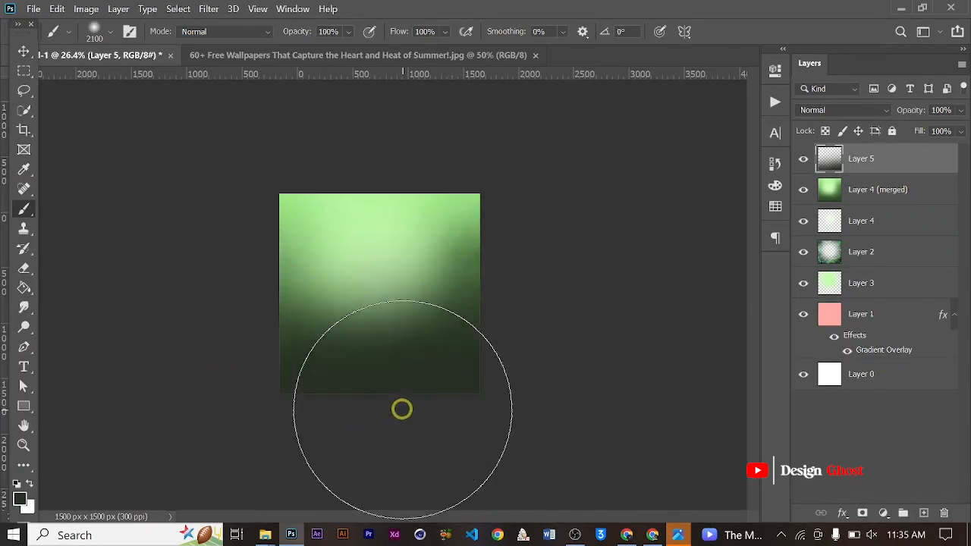
- Adjust the dark green shading layer so that it sits slightly lower on the canvas
left_click(20, 51)
scroll(435, 293, "up", 4)
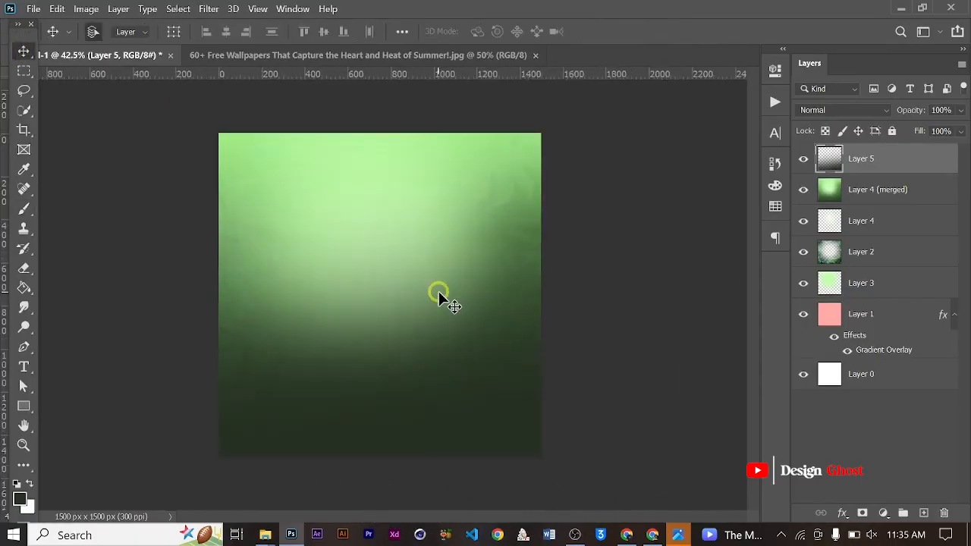
key("space")
left_click_drag(424, 386, 481, 284)
scroll(450, 287, "up", 1)
key("Return")
key("ctrl+0")
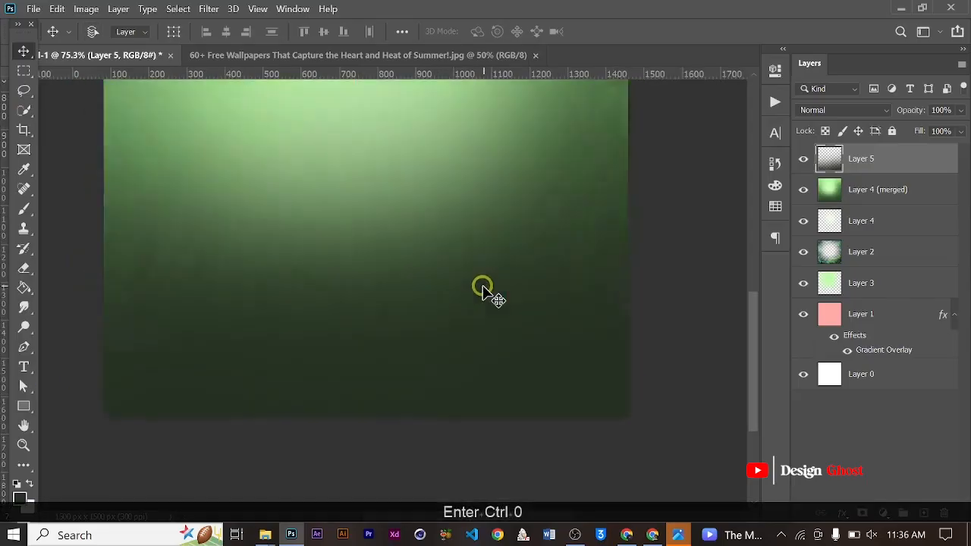
scroll(439, 361, "up", 1)
left_click_drag(521, 464, 523, 350)
scroll(314, 248, "up", 2)
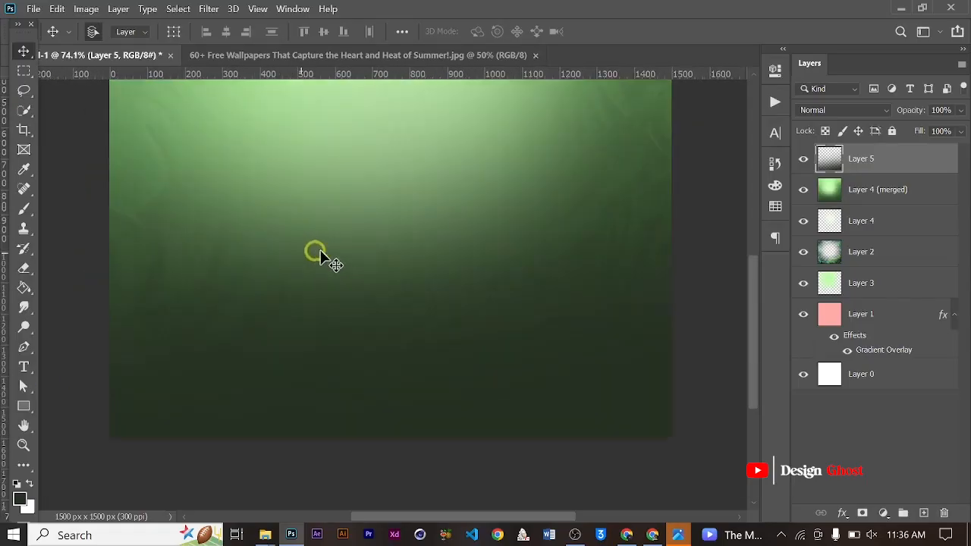
- Add a new layer above the dark shading and set the foreground colour to black 000000
left_click(927, 514)
scroll(441, 393, "down", 2)
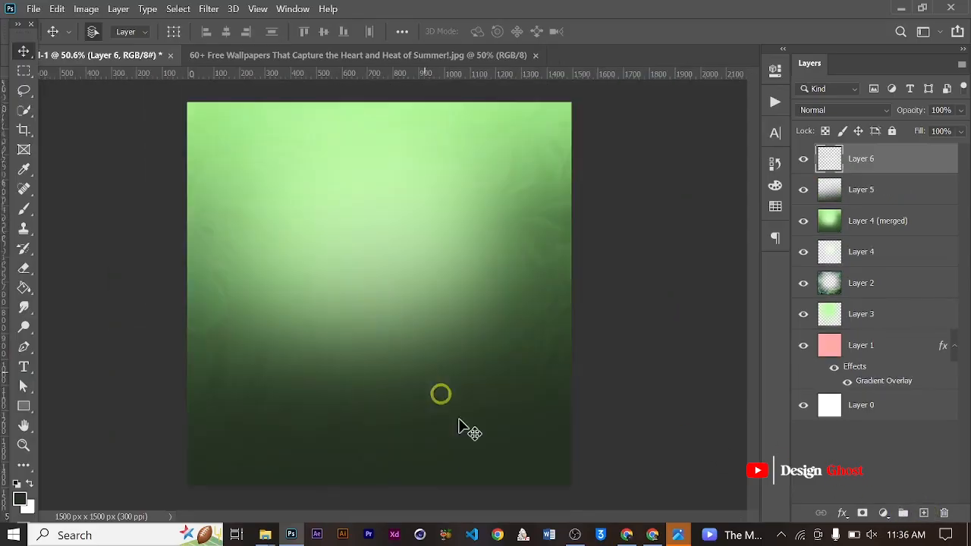
left_click(20, 498)
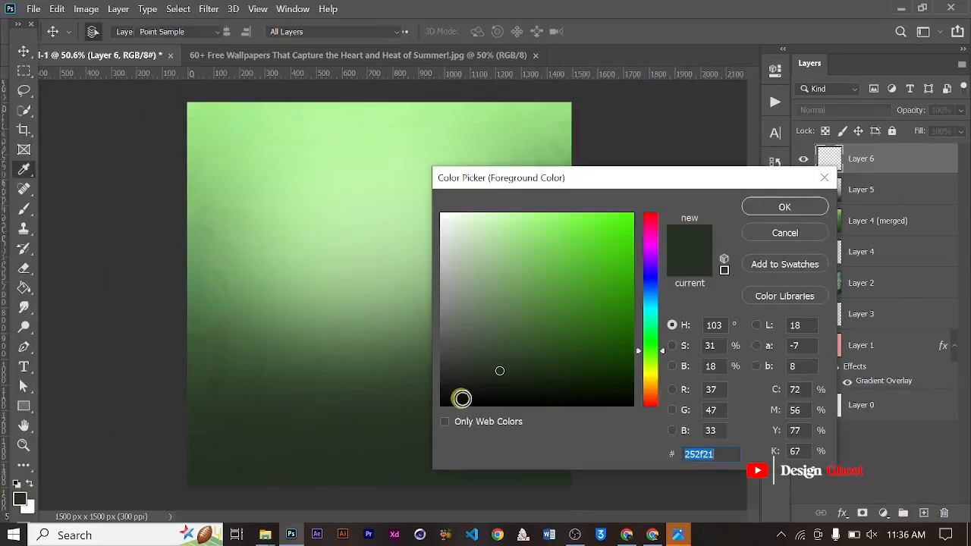
left_click(442, 404)
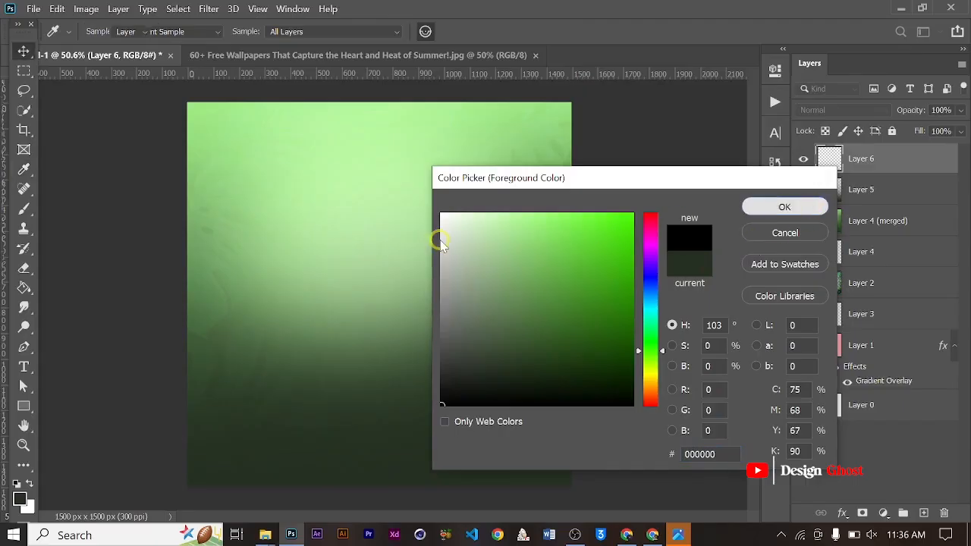
key("Return")
- Darken the canvas's lower corners on the new layer with black, using a 2400 px soft brush
scroll(455, 371, "down", 5)
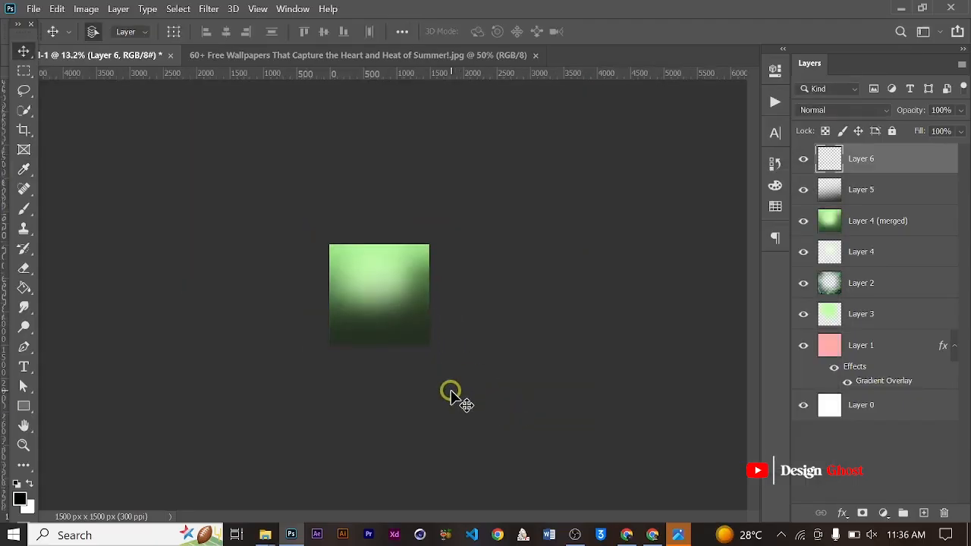
key("b")
scroll(459, 384, "up", 2)
key("bracketright")
key("bracketright")
key("bracketright")
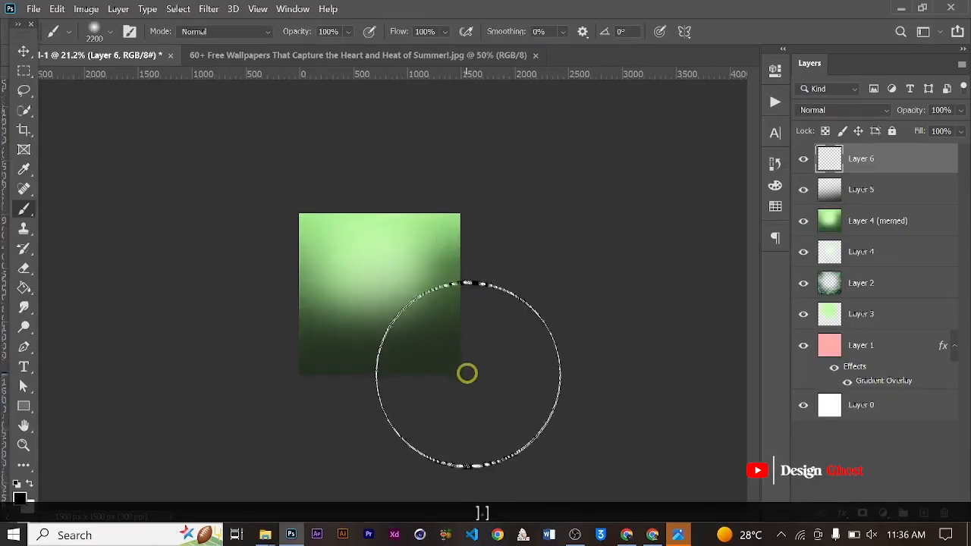
key("ctrl+z")
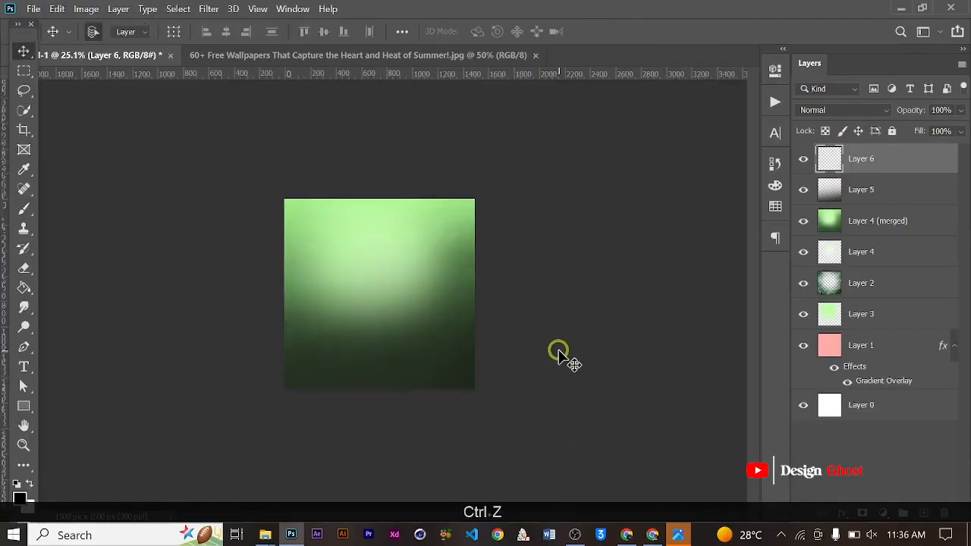
key("b")
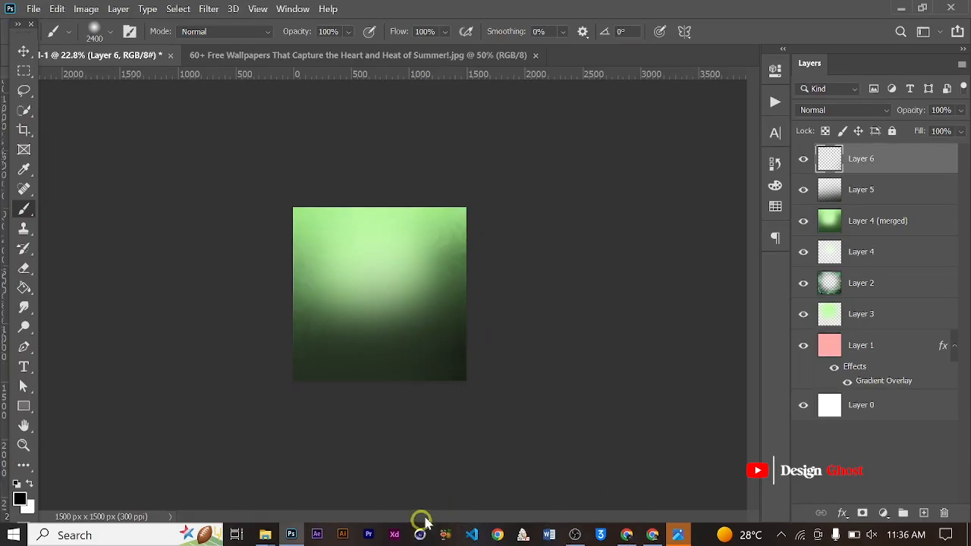
scroll(450, 459, "down", 2)
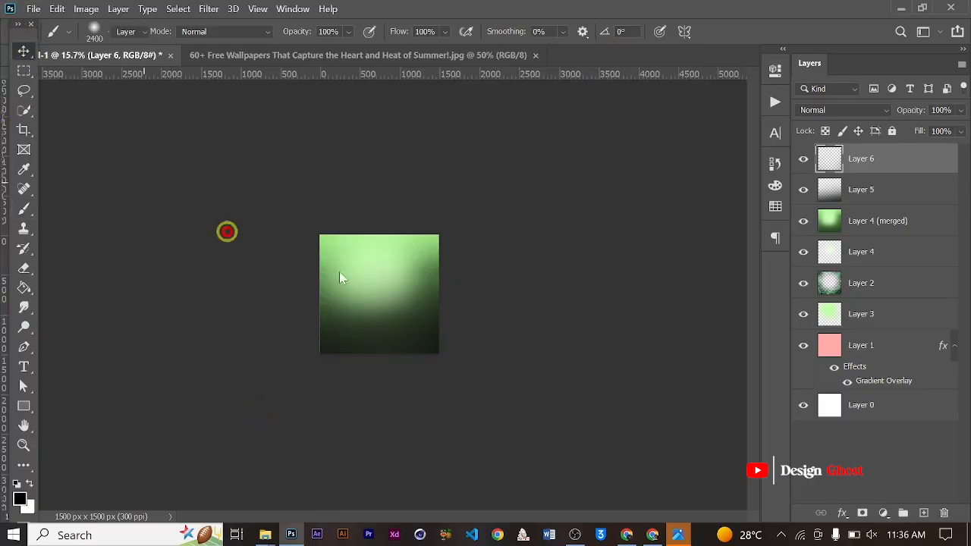
key("Return")
key("ctrl+0")
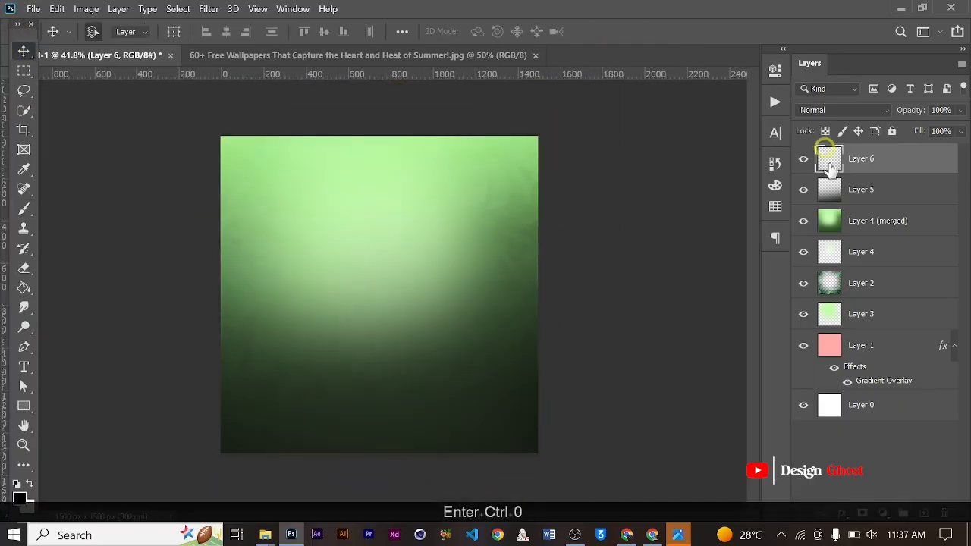
- Apply a Color Lookup adjustment with the TensionGreen.3DL 3DLUT file to Layer 4 (merged)
left_click(883, 221)
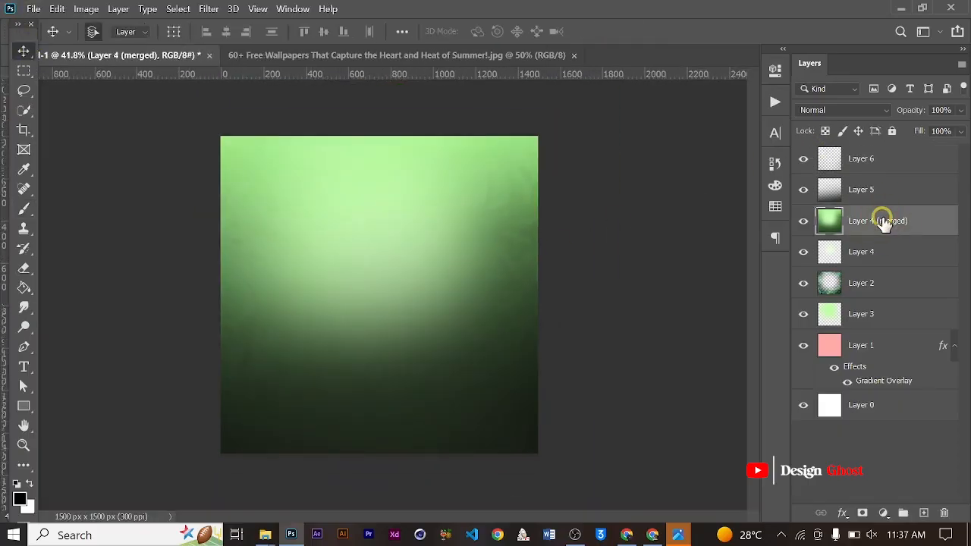
left_click(88, 9)
left_click(152, 43)
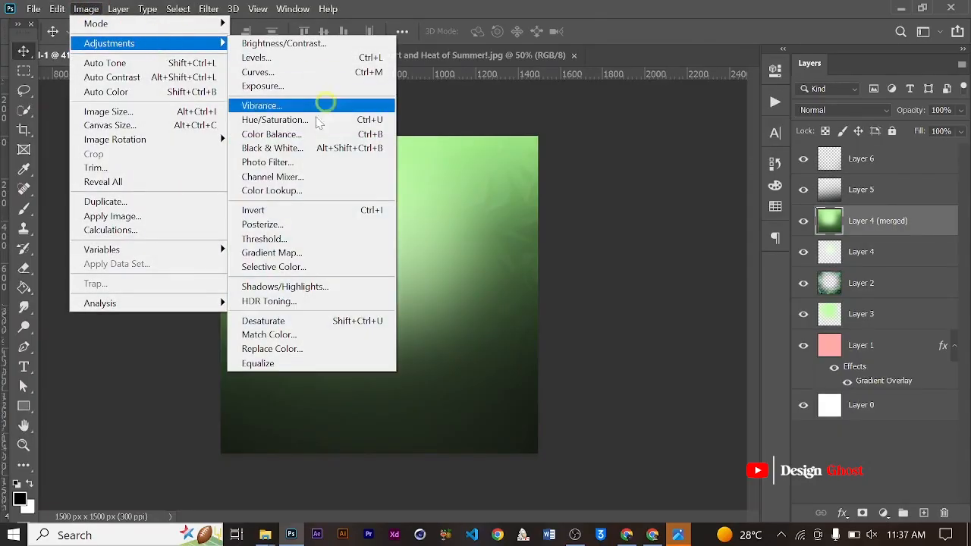
left_click(319, 190)
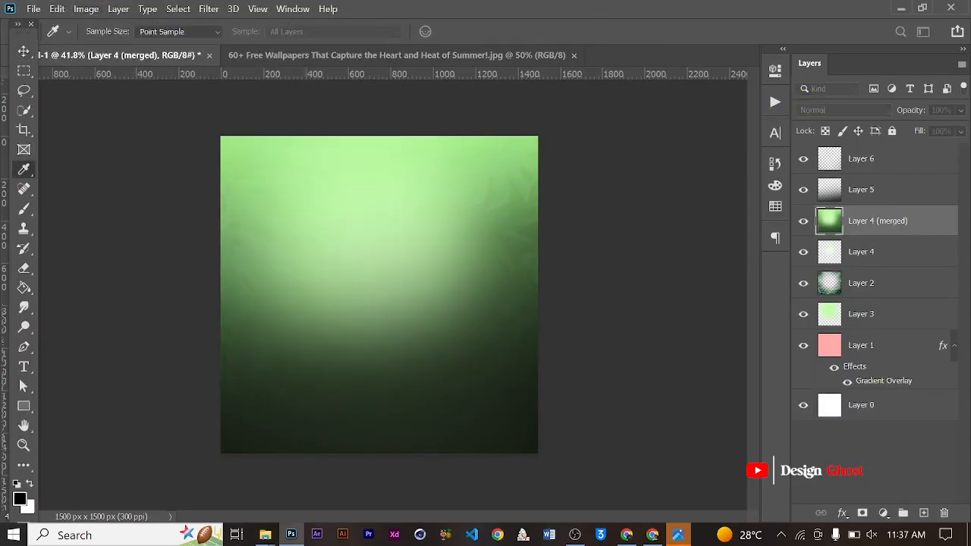
left_click_drag(494, 65, 628, 65)
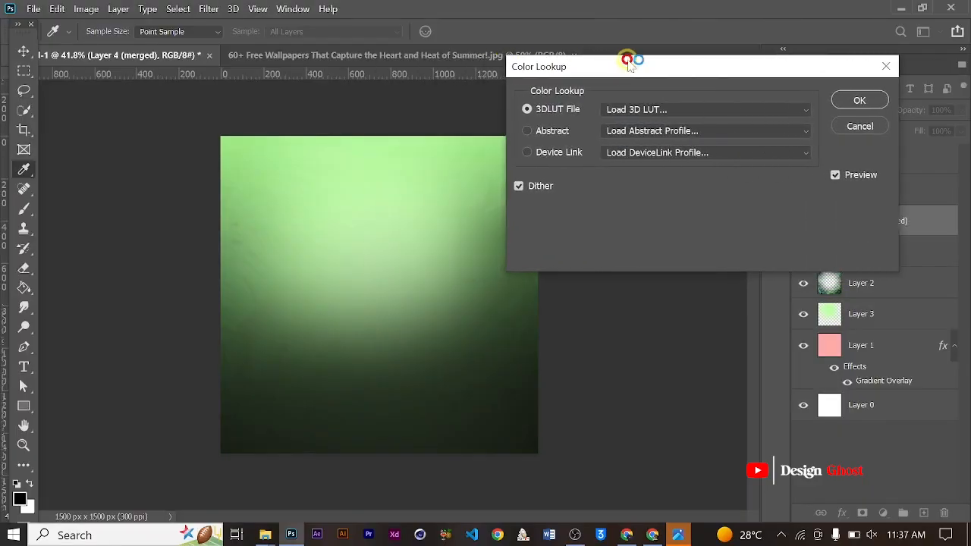
left_click(696, 109)
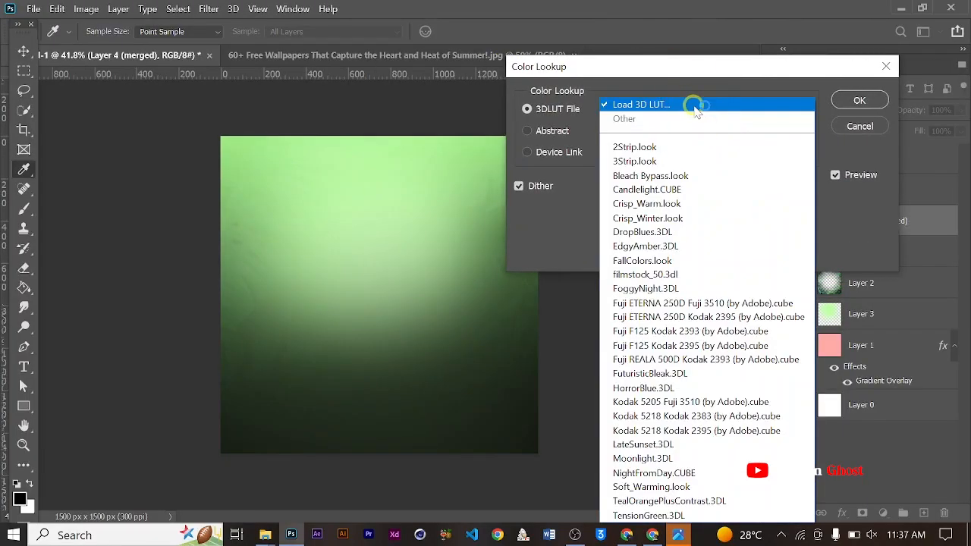
left_click(641, 516)
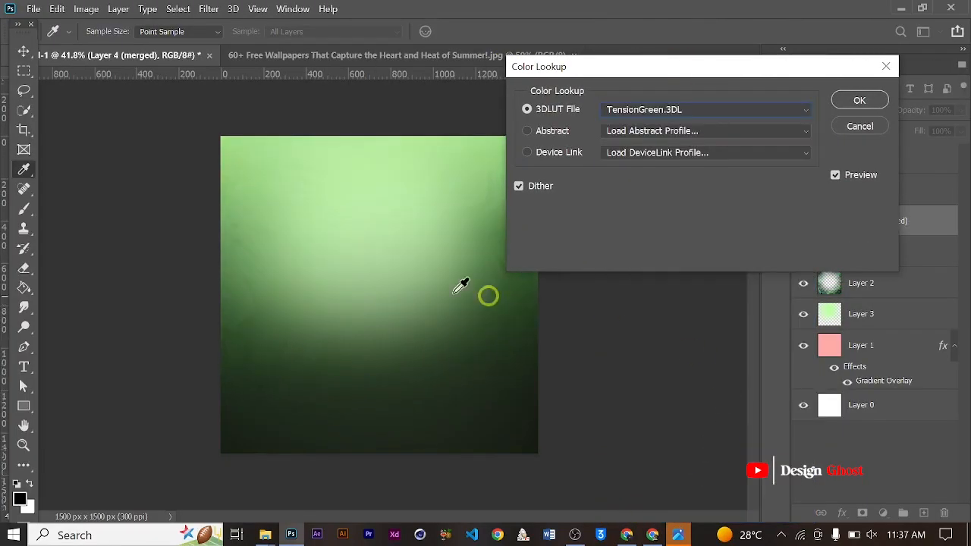
left_click(849, 105)
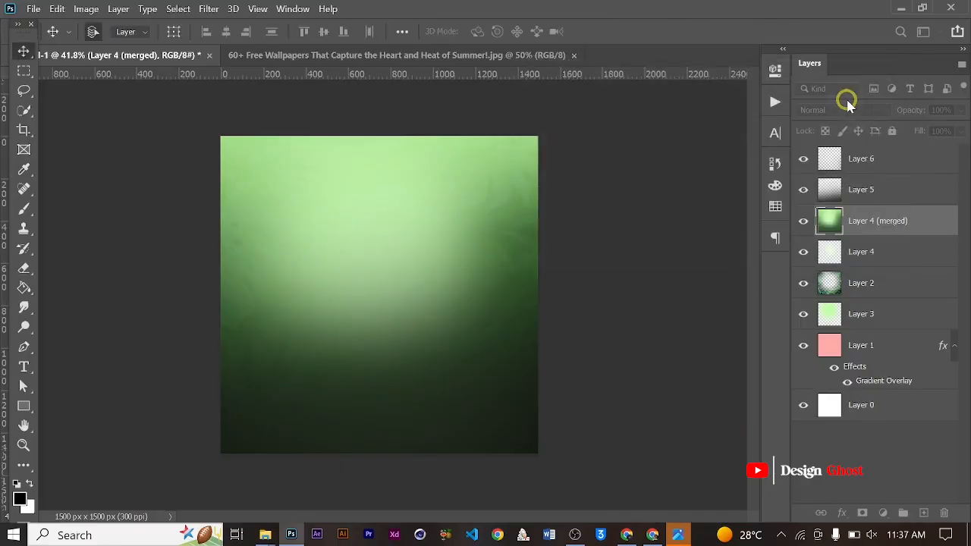
key("v")
scroll(390, 227, "up", 3)
key("ctrl+0")
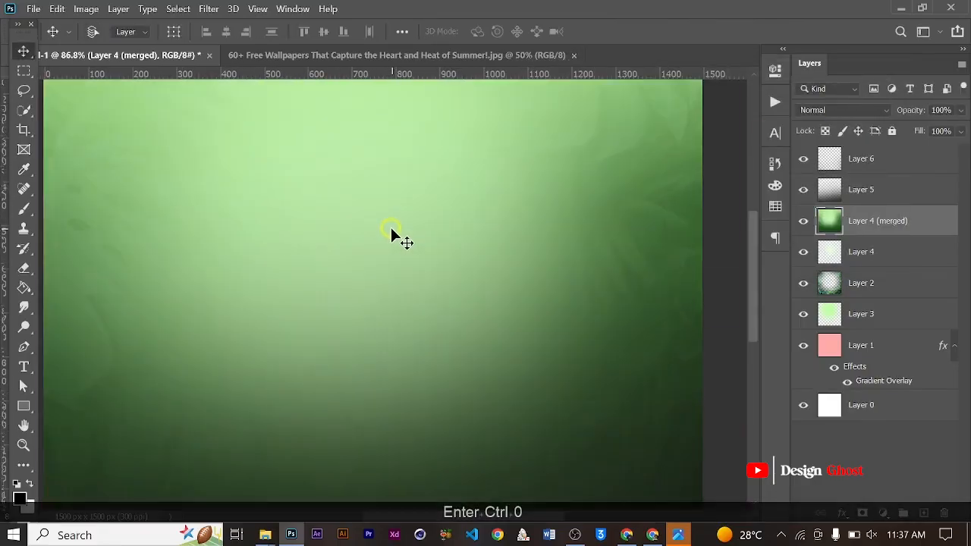
scroll(398, 221, "up", 2)
scroll(397, 220, "down", 1)
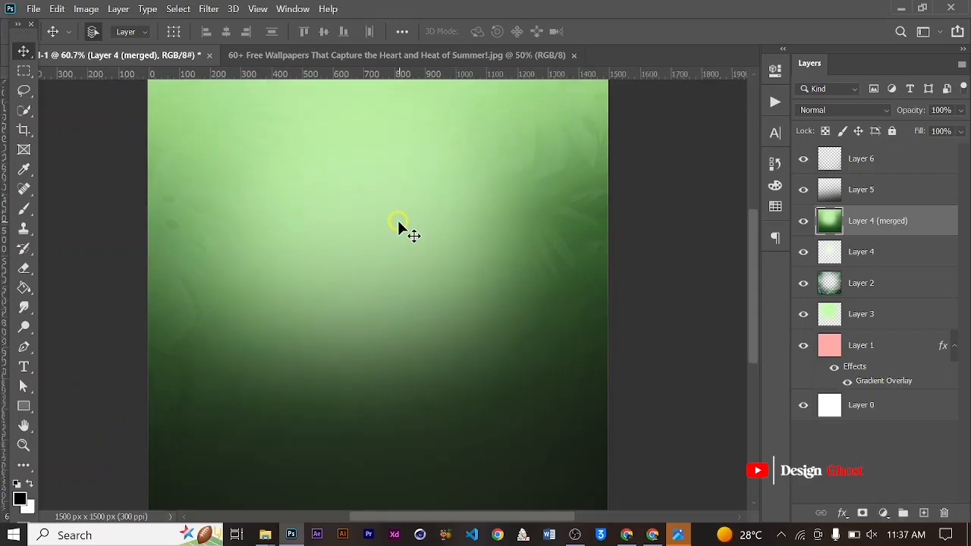
key("ctrl+0")
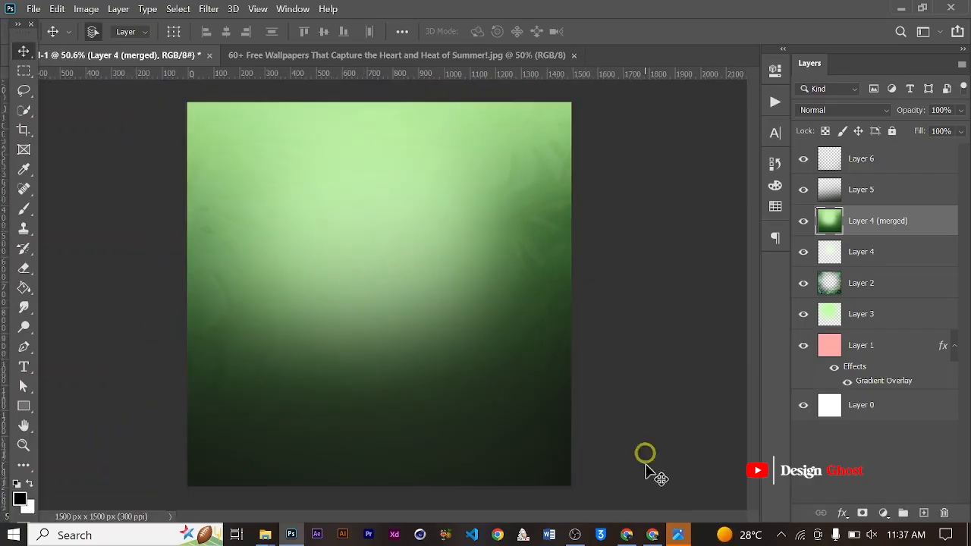
- Switch to Pinterest in the browser and search for "a male accountant in a suit"
left_click(654, 537)
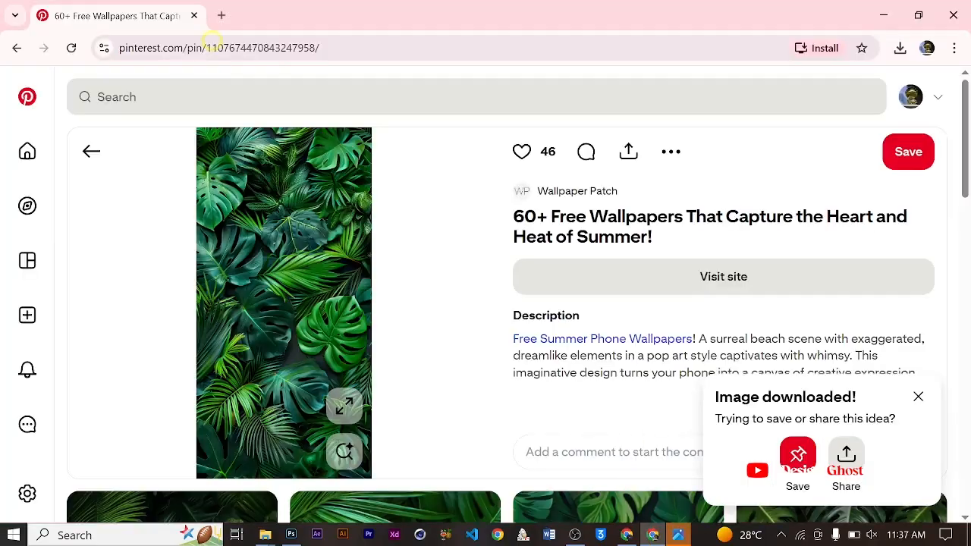
left_click(129, 92)
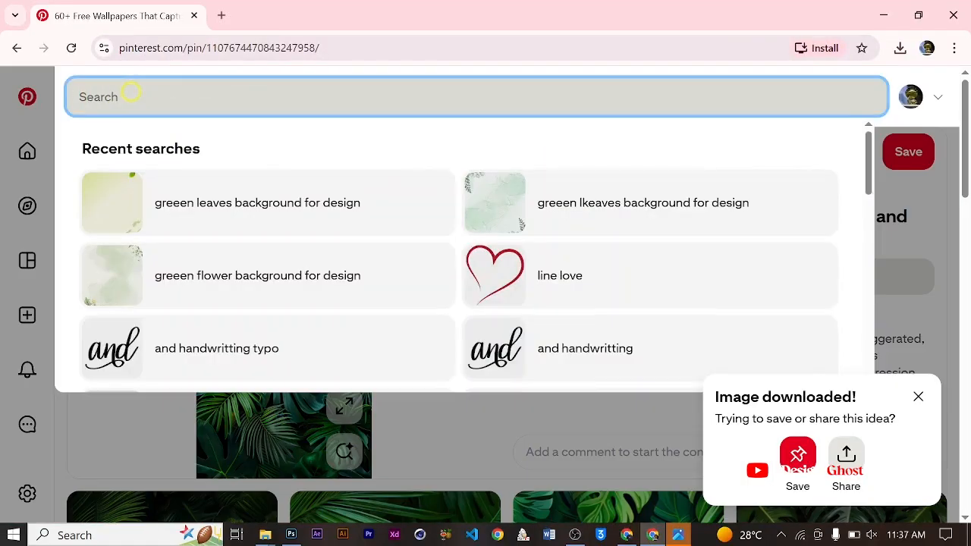
type("a male ")
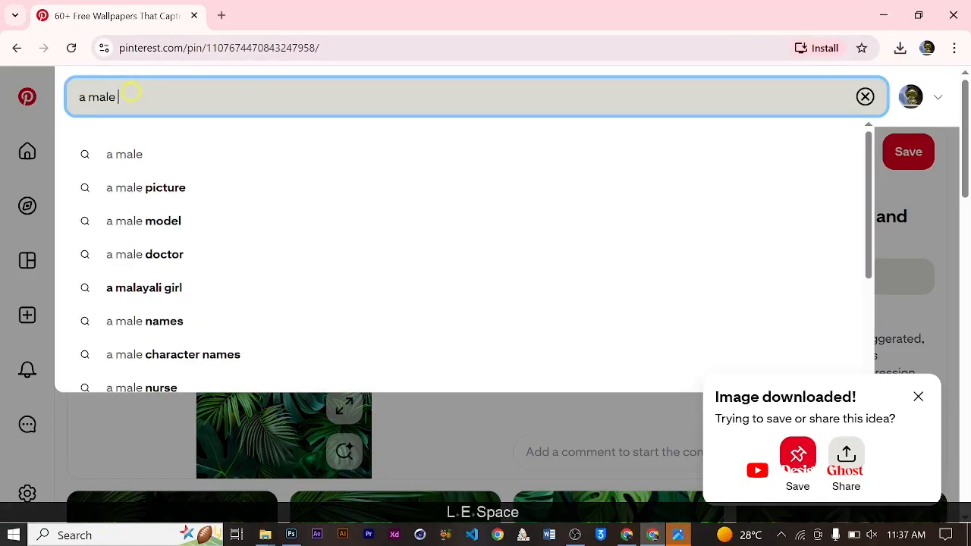
type("i")
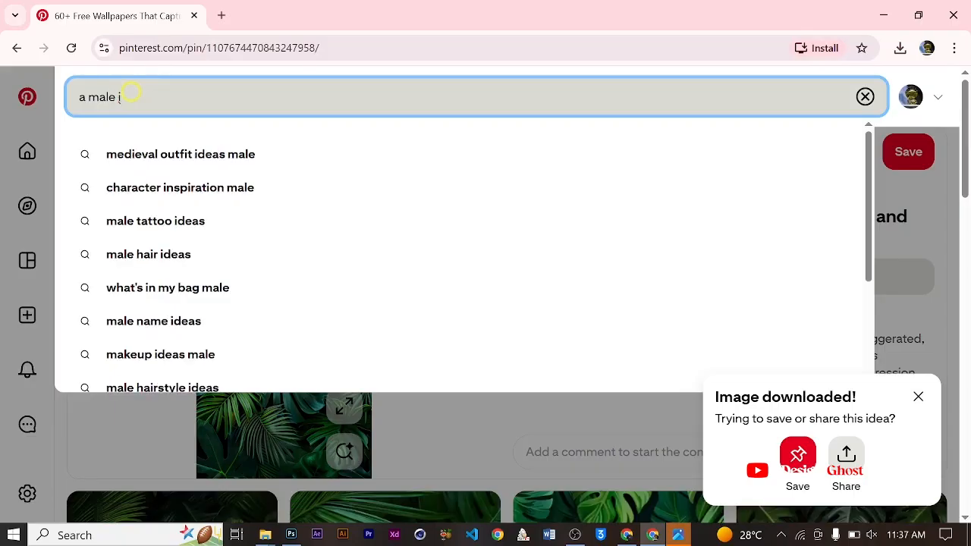
key("BackSpace")
type("a")
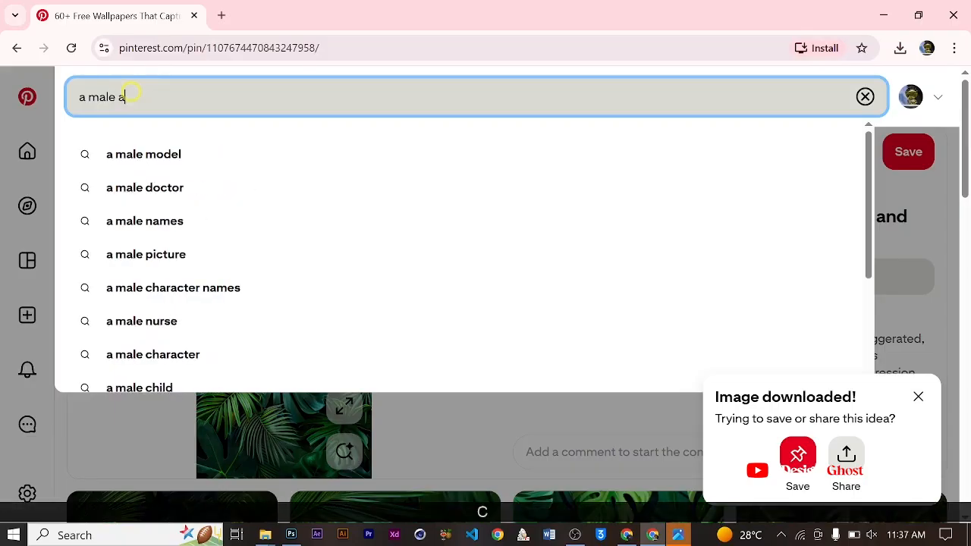
type("ccountan")
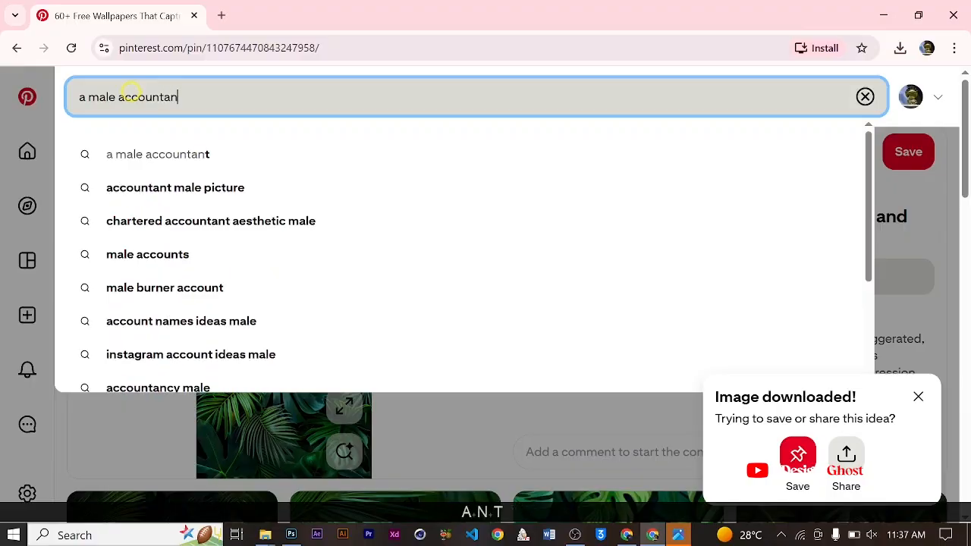
type("t in asui")
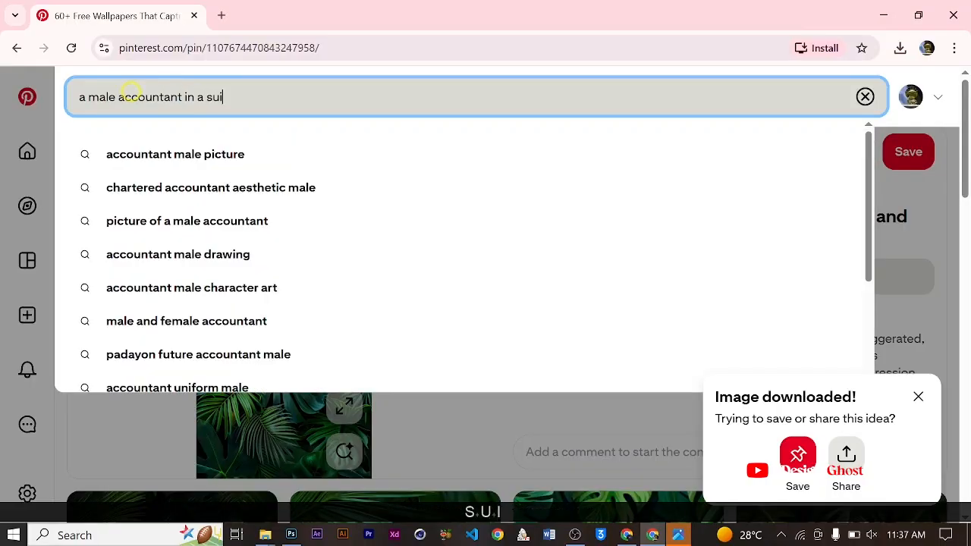
type("t")
key("Return")
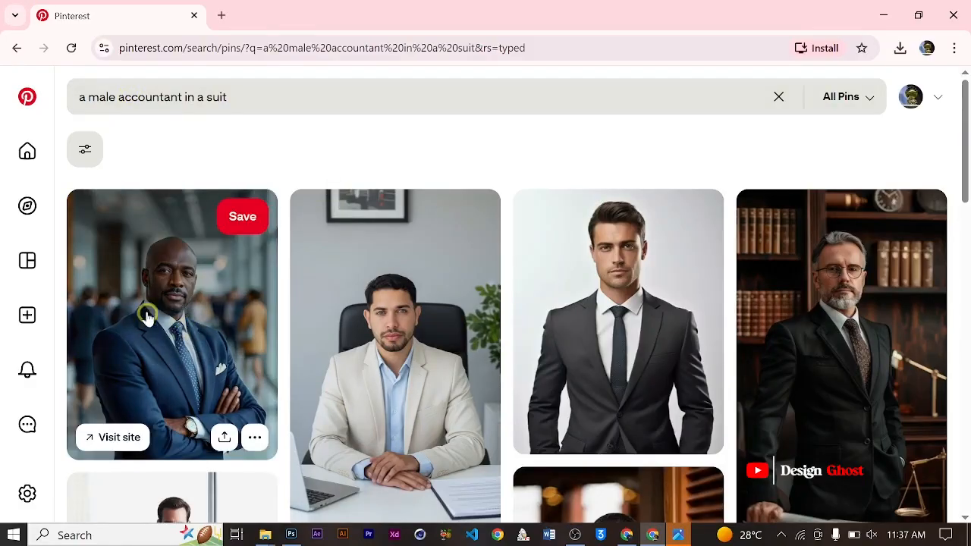
- Browse the Pinterest search results for a suitable photo of a businessman in a suit
scroll(406, 370, "down", 1)
scroll(408, 371, "down", 3)
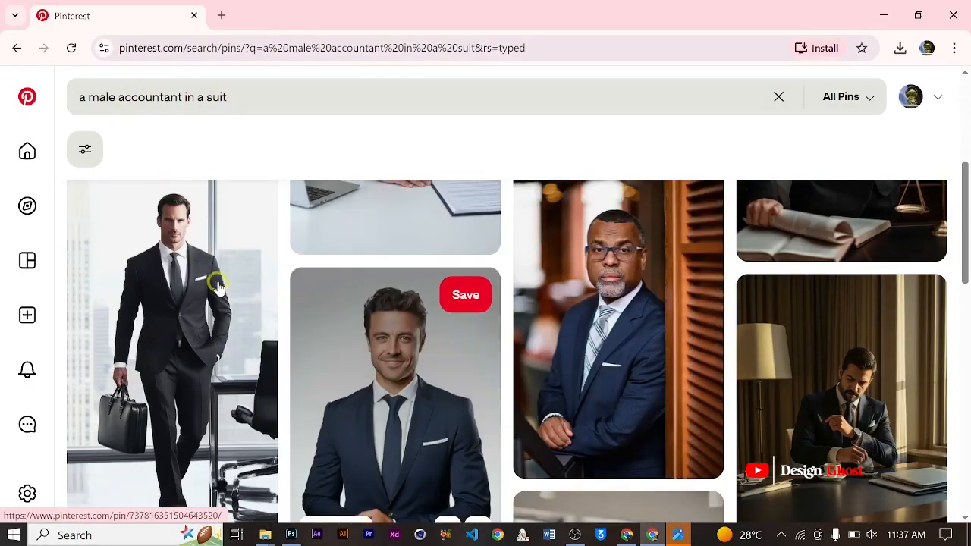
scroll(329, 265, "up", 3)
scroll(558, 284, "down", 3)
scroll(523, 280, "up", 5)
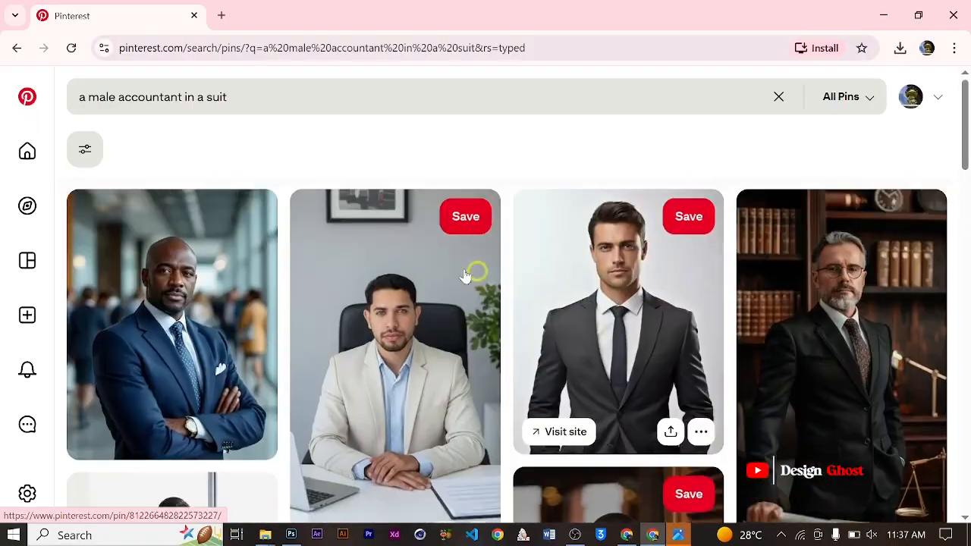
scroll(570, 296, "down", 5)
scroll(531, 296, "down", 5)
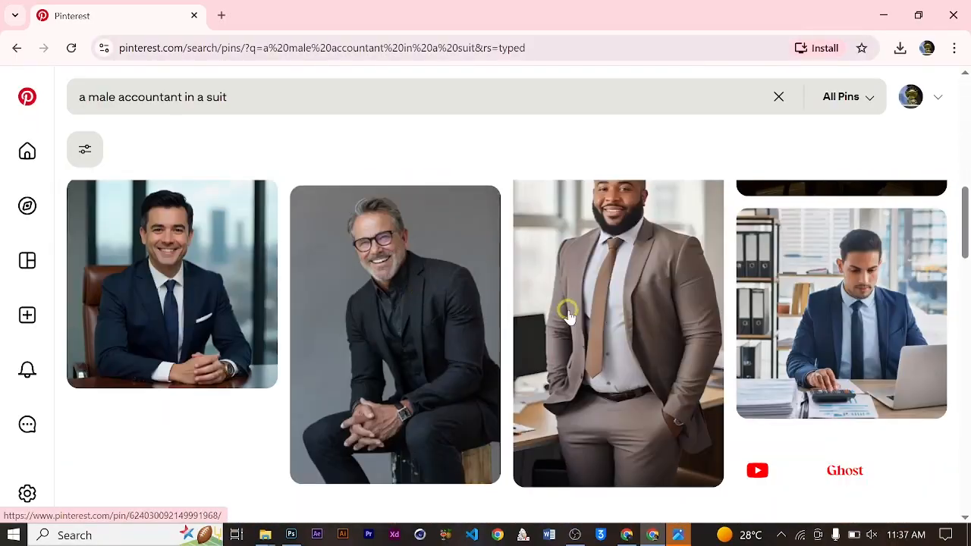
scroll(531, 342, "down", 2)
scroll(531, 319, "down", 7)
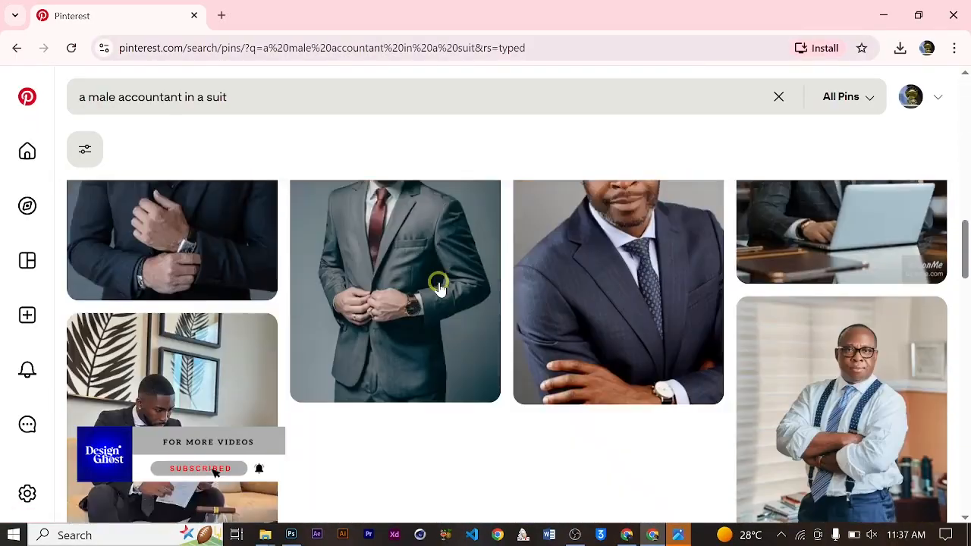
scroll(440, 286, "down", 4)
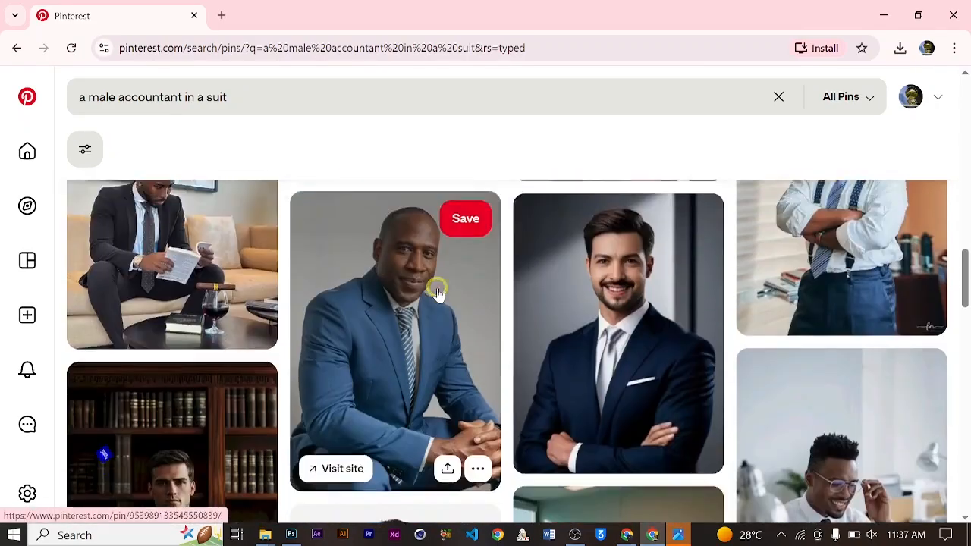
scroll(681, 385, "down", 8)
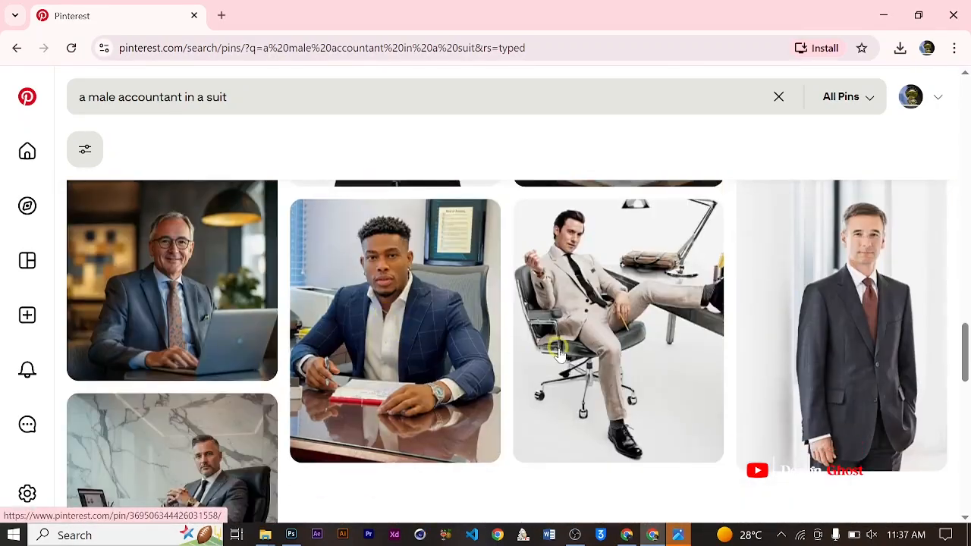
scroll(434, 339, "down", 6)
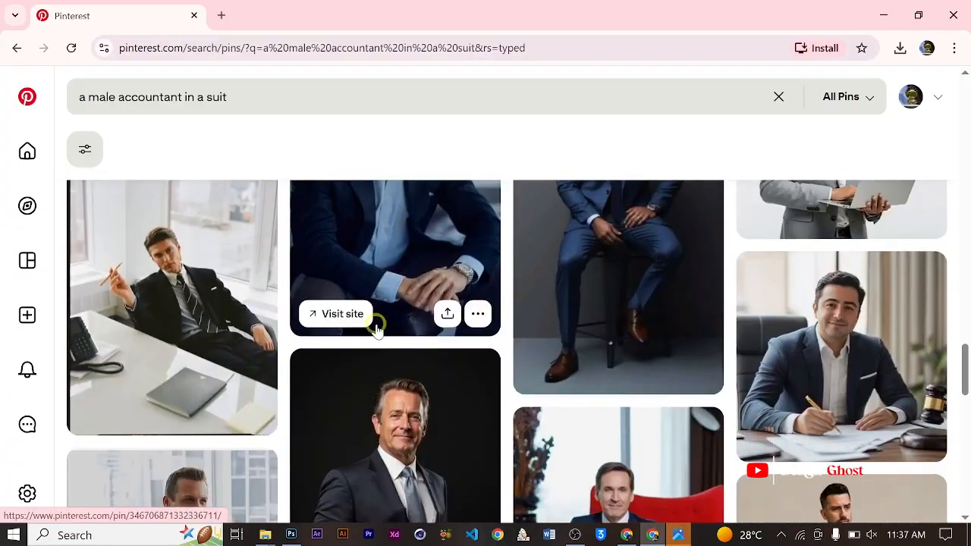
scroll(442, 303, "down", 2)
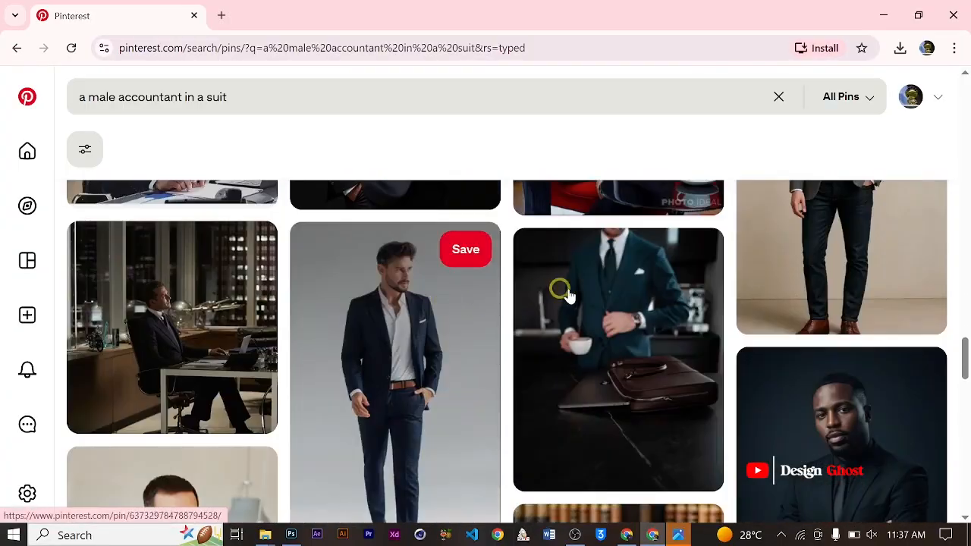
scroll(565, 292, "down", 10)
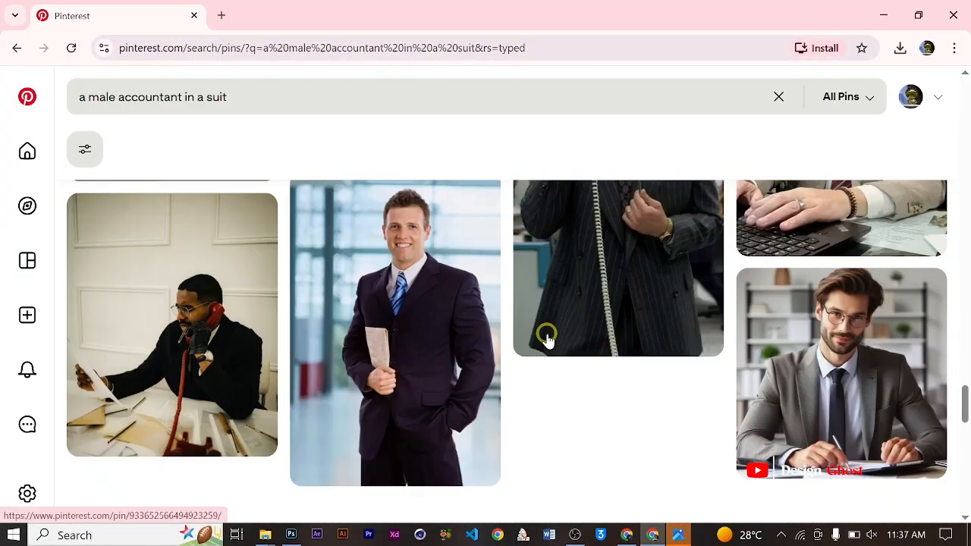
scroll(523, 333, "up", 10)
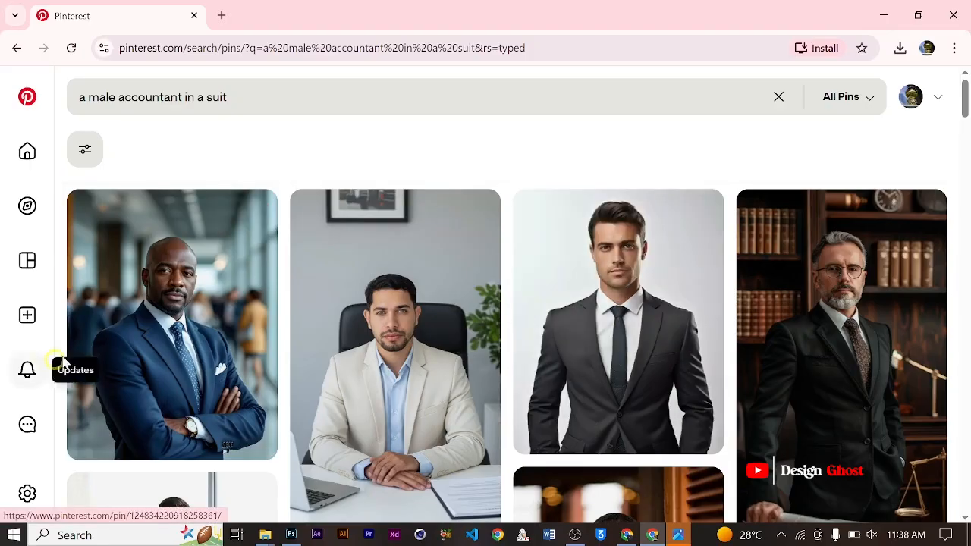
- Open the pin of the bald man in a navy suit with crossed arms and browse its related images
left_click(144, 308)
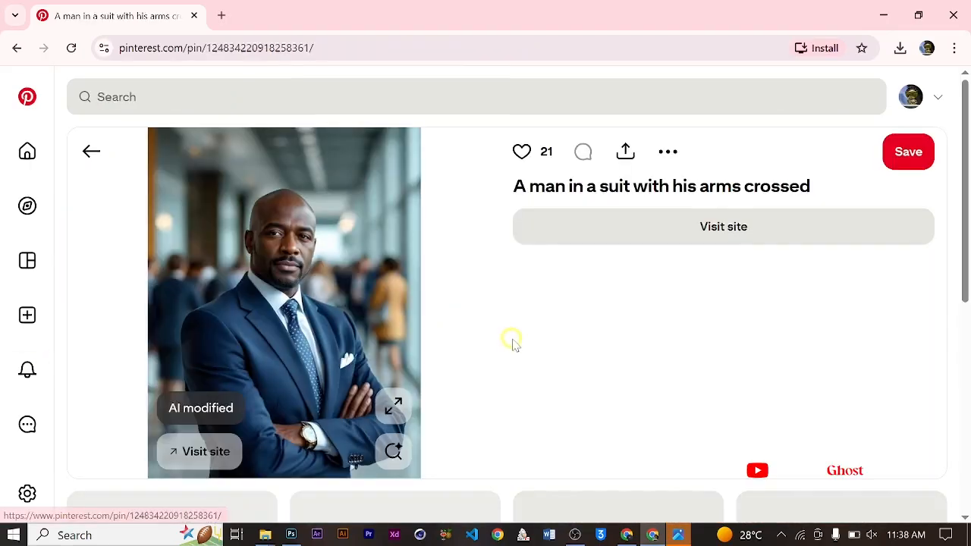
scroll(238, 275, "down", 3)
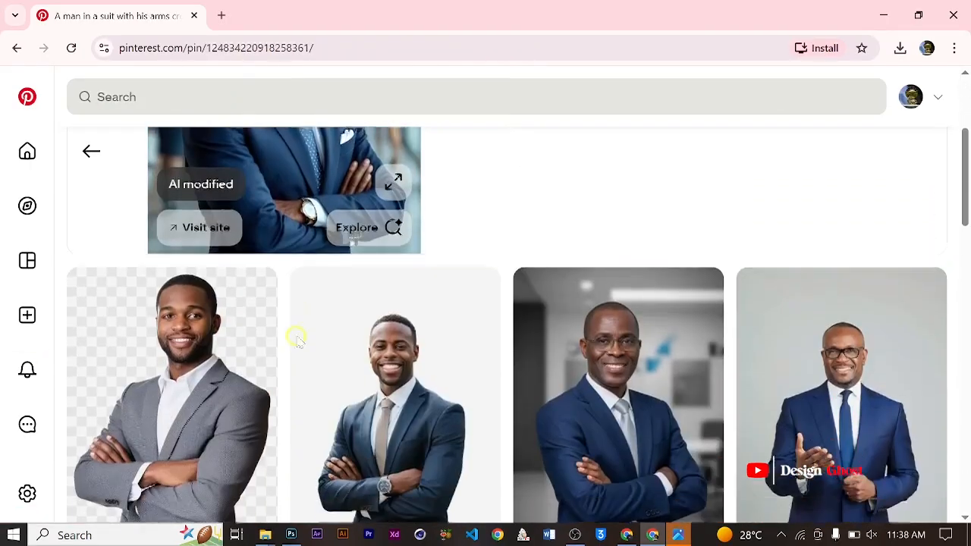
scroll(395, 341, "down", 5)
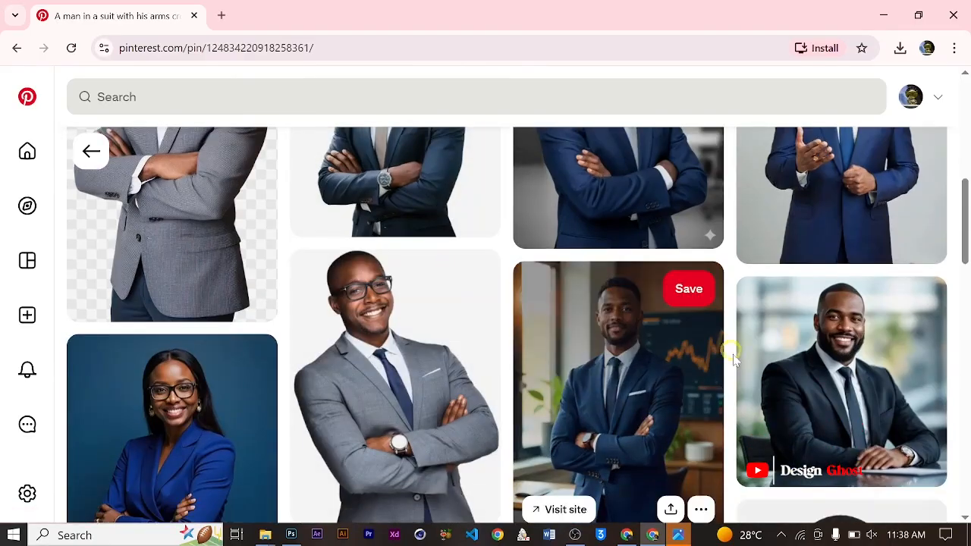
scroll(732, 360, "down", 5)
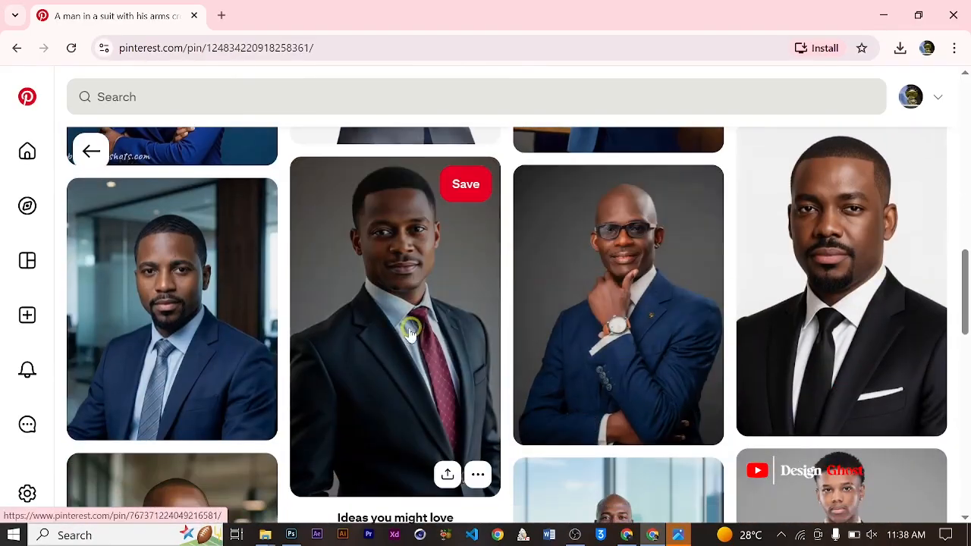
scroll(668, 325, "down", 3)
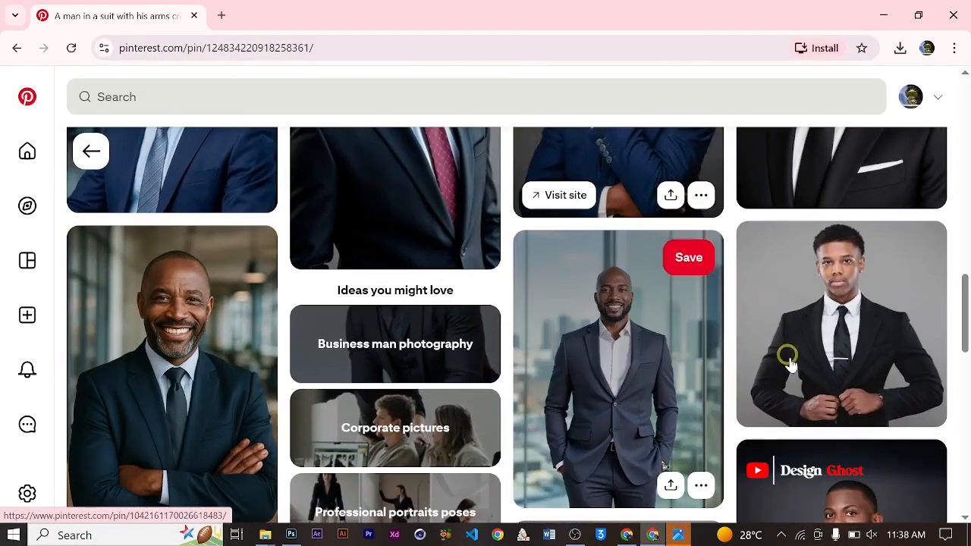
- Open the pin of the smiling bald man in a navy suit and open white collar, download its image, and return to Photoshop
left_click(579, 307)
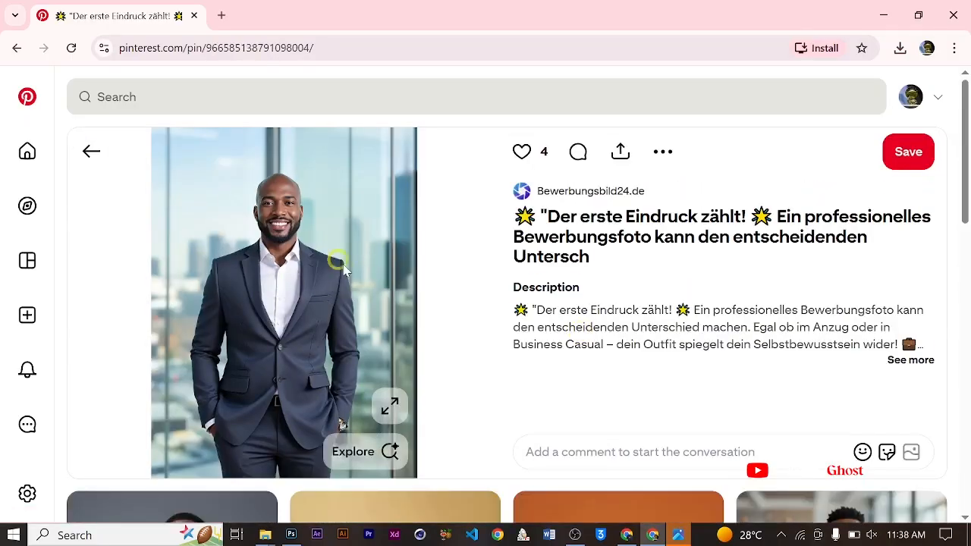
left_click(664, 151)
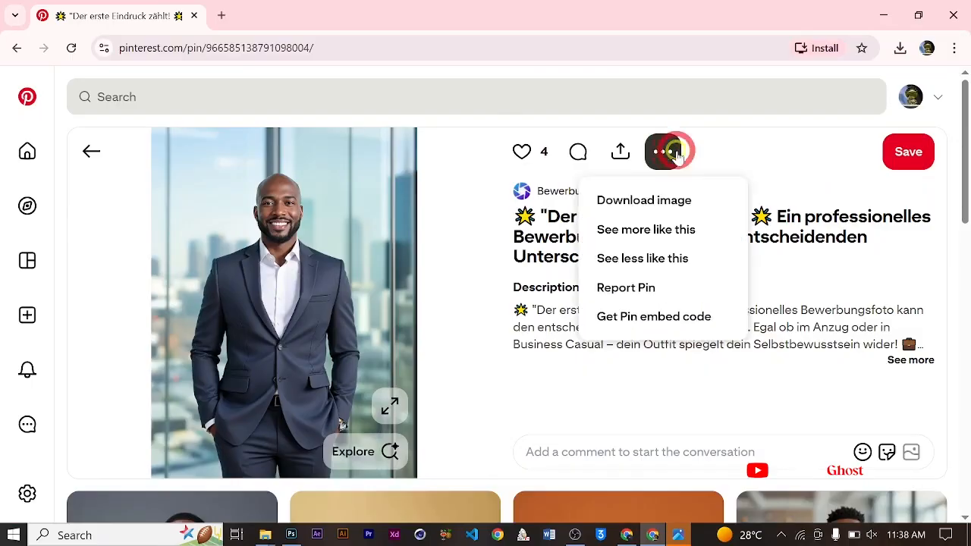
left_click(654, 211)
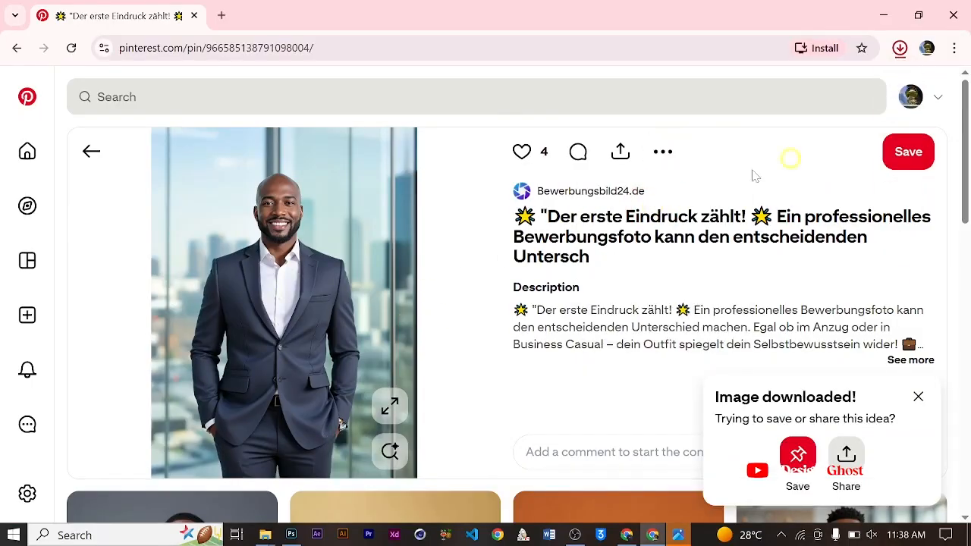
left_click(877, 20)
scroll(453, 265, "down", 2)
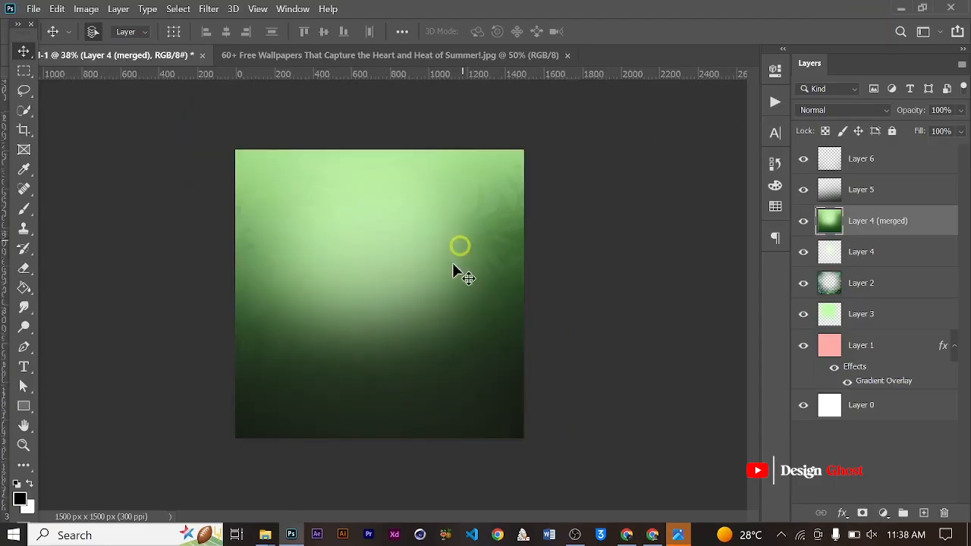
- Switch to the Downloads folder in File Explorer and rename the newly downloaded suit photo as 1245
mouse_move(265, 536)
left_click(197, 497)
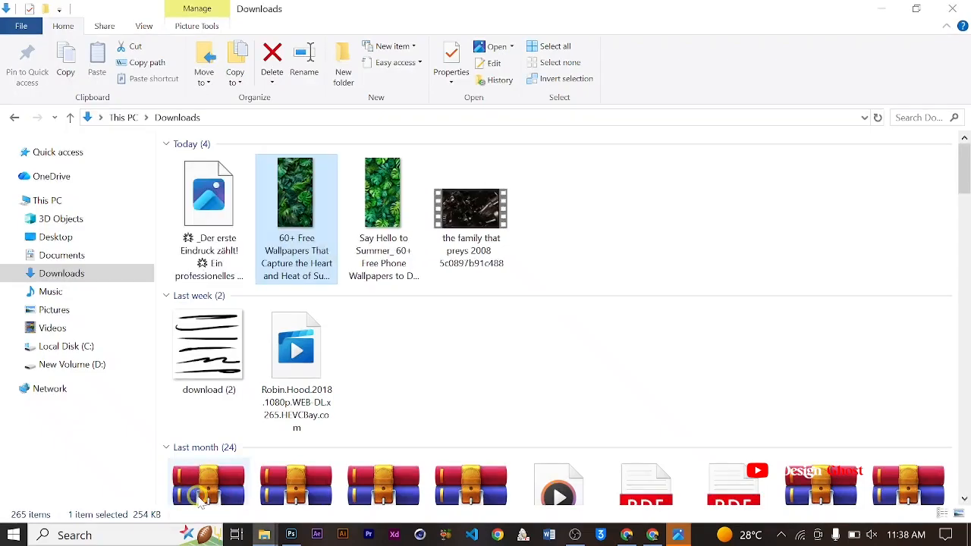
left_click(203, 215)
right_click(203, 216)
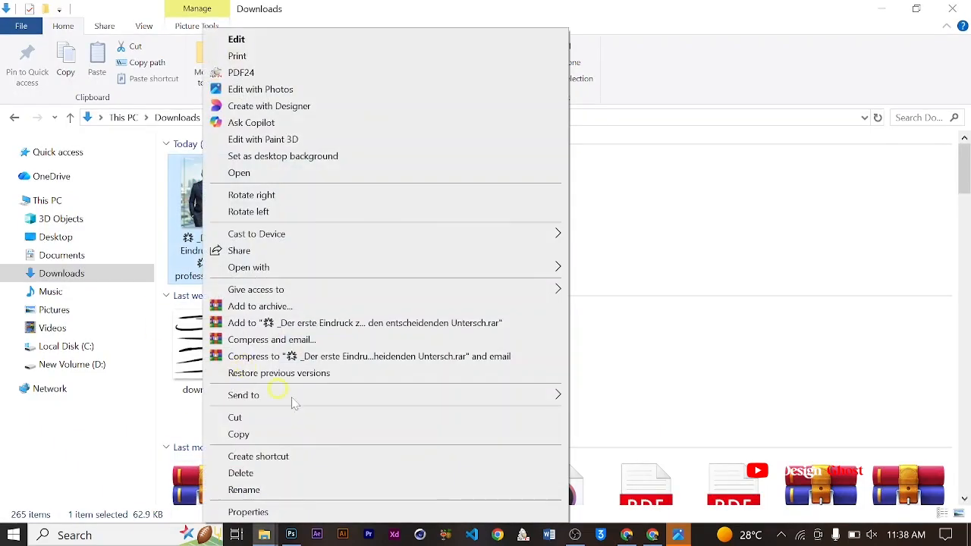
left_click(386, 490)
type("1245")
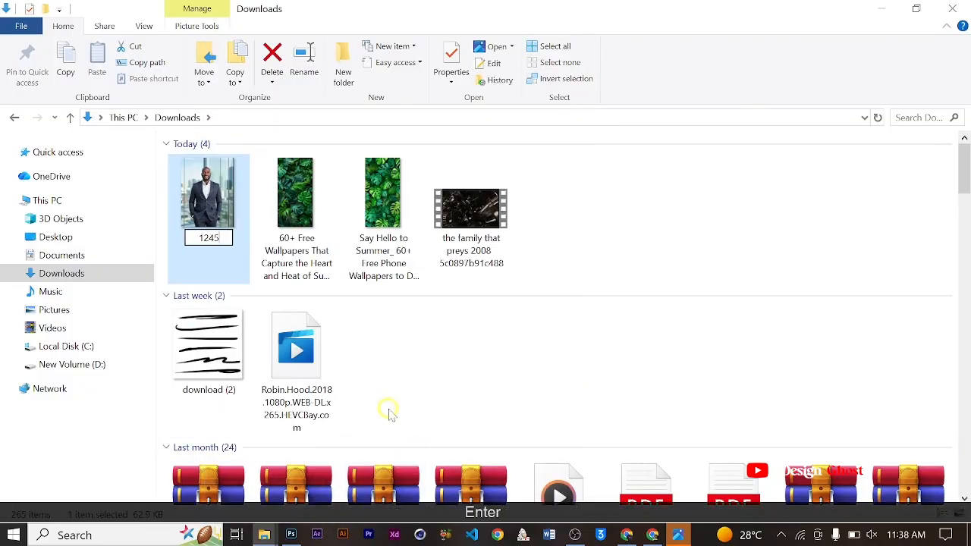
key("Return")
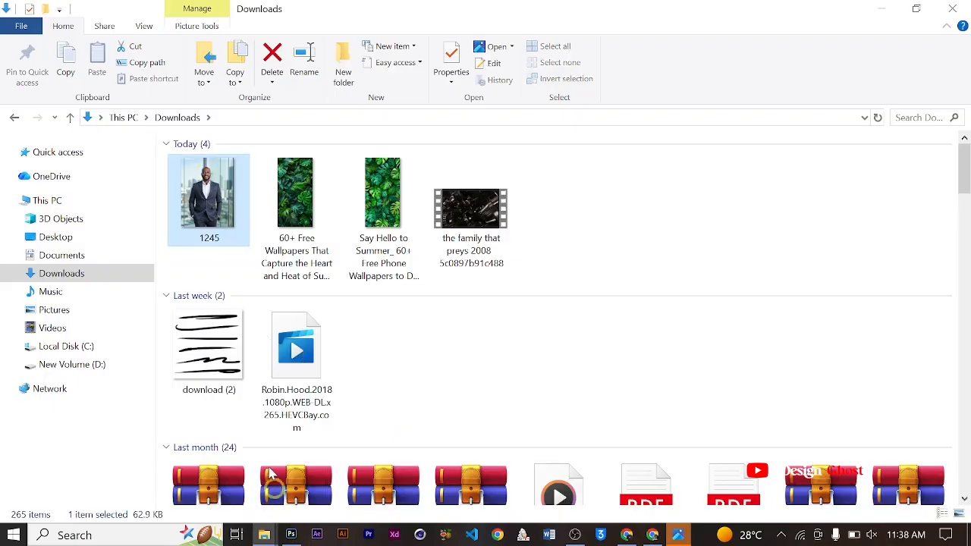
- Open 1245.jpg in Photoshop as its own document and close the leaf wallpaper document
left_click_drag(199, 213, 315, 462)
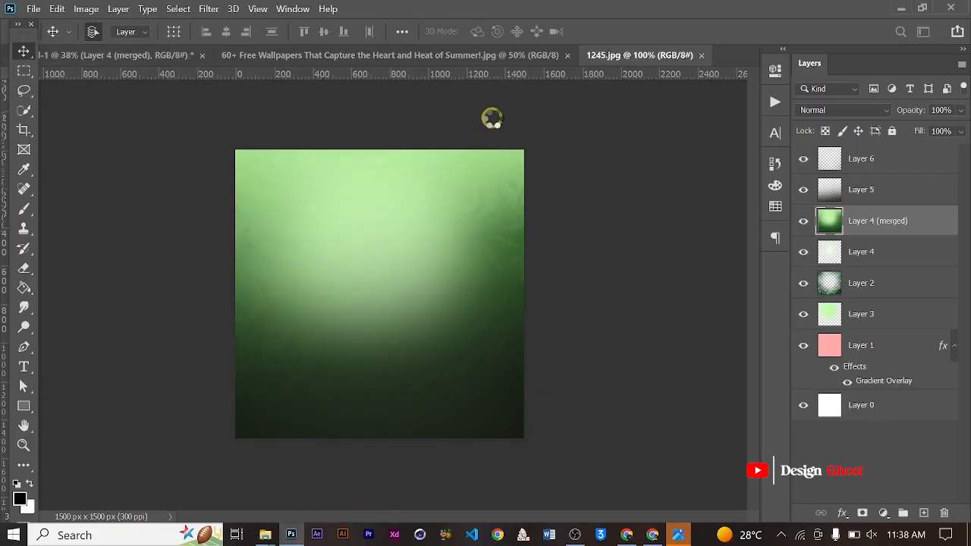
left_click(434, 60)
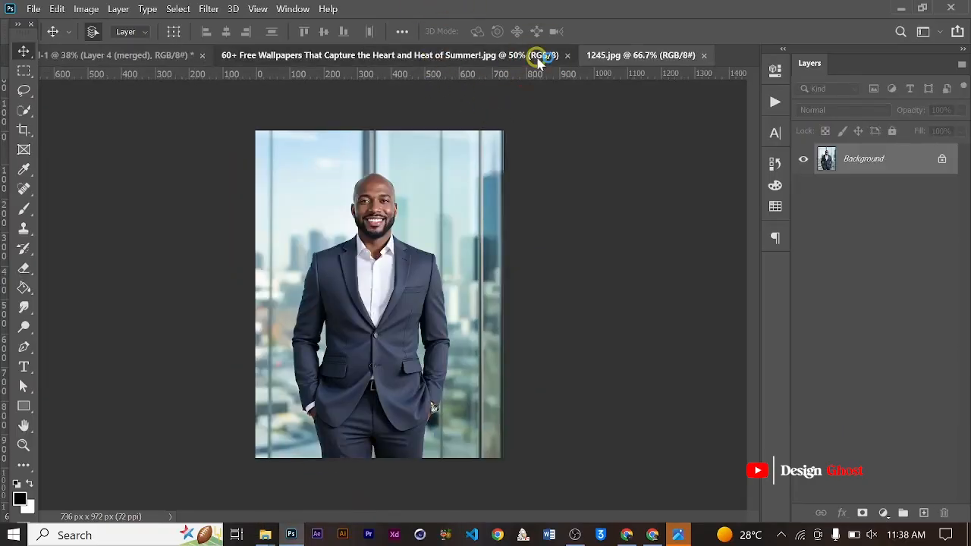
left_click(568, 56)
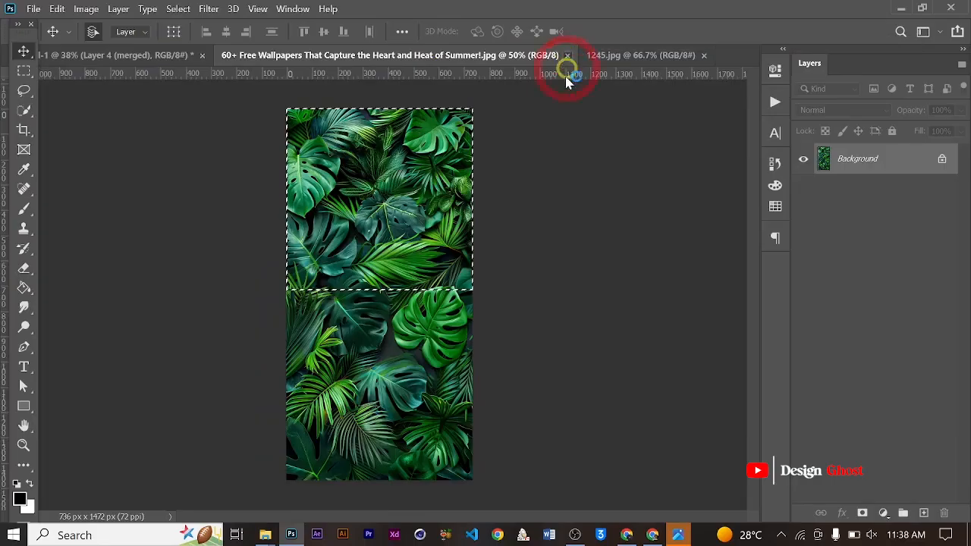
- Set the resolution of 1245.jpg to 100 pixels/inch with automatic resampling
scroll(355, 257, "up", 2)
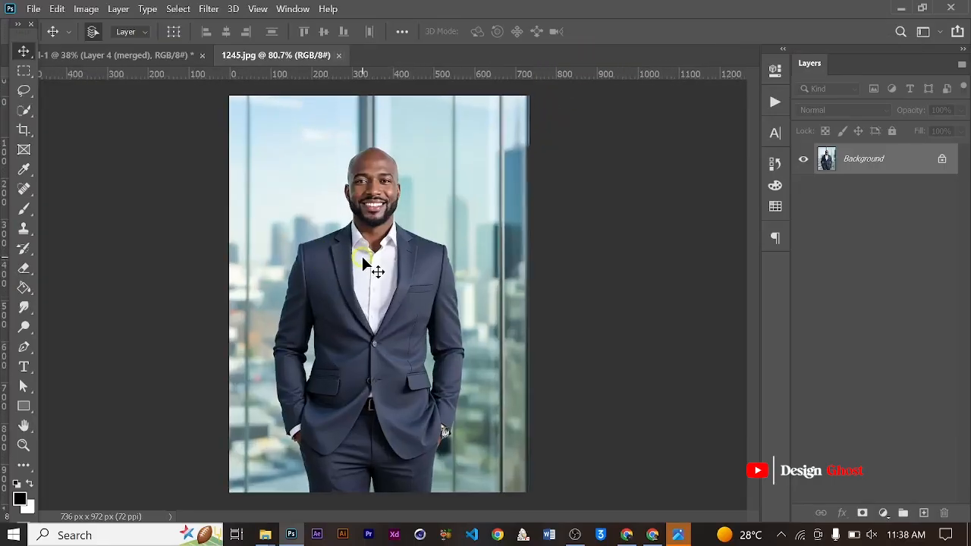
scroll(366, 258, "up", 5)
scroll(416, 282, "down", 4)
key("ctrl+alt+i")
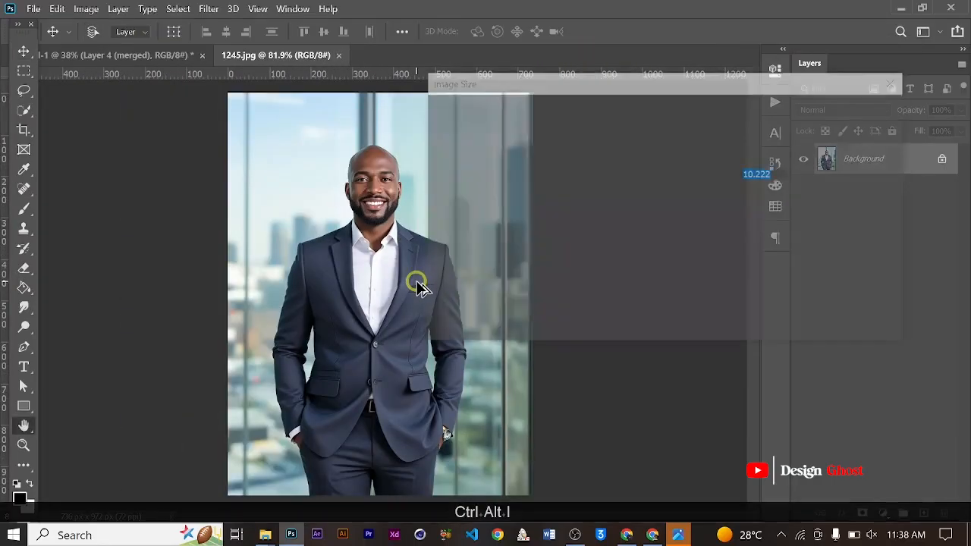
double_click(755, 220)
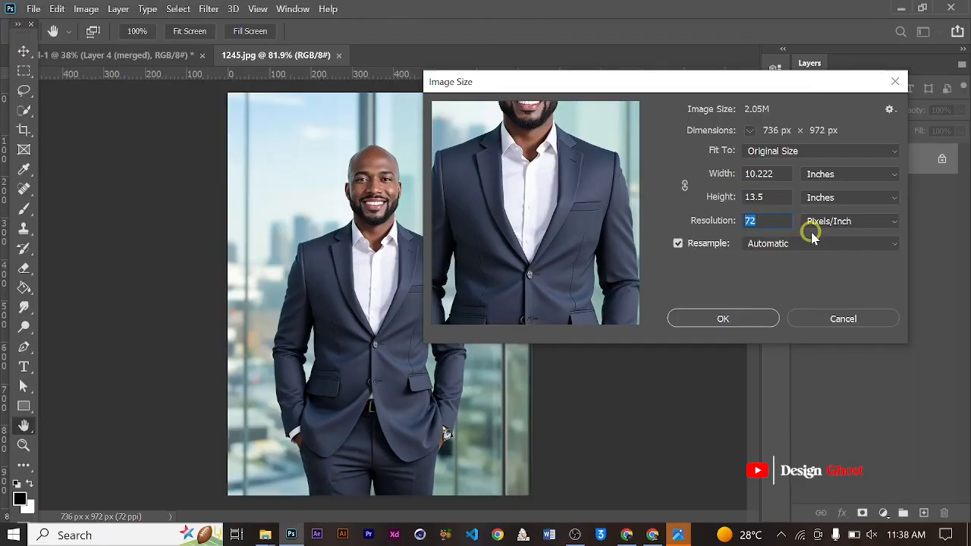
type("100")
key("Return")
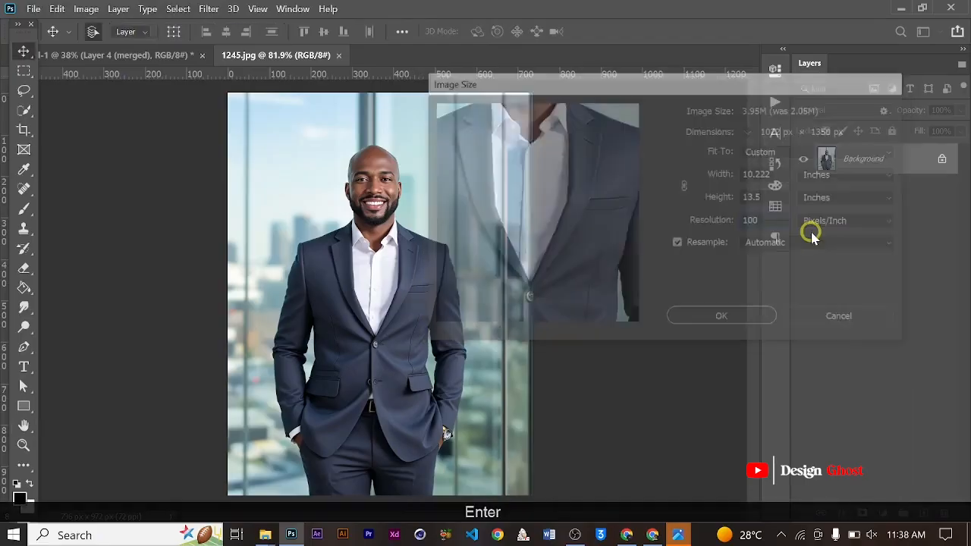
- Activate the Pen tool in Path mode and unlock the Background of 1245.jpg into an editable layer
key("ctrl+0")
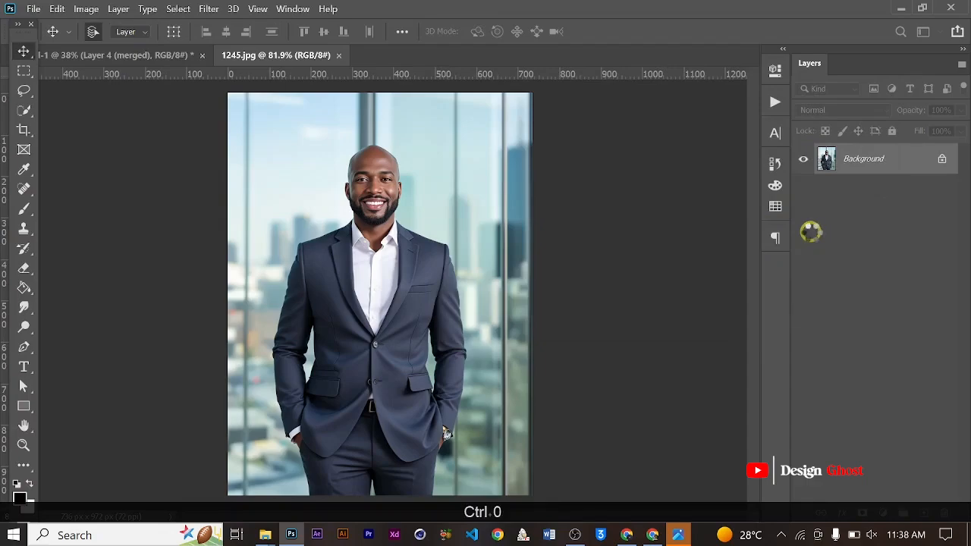
key("space")
scroll(388, 309, "up", 5)
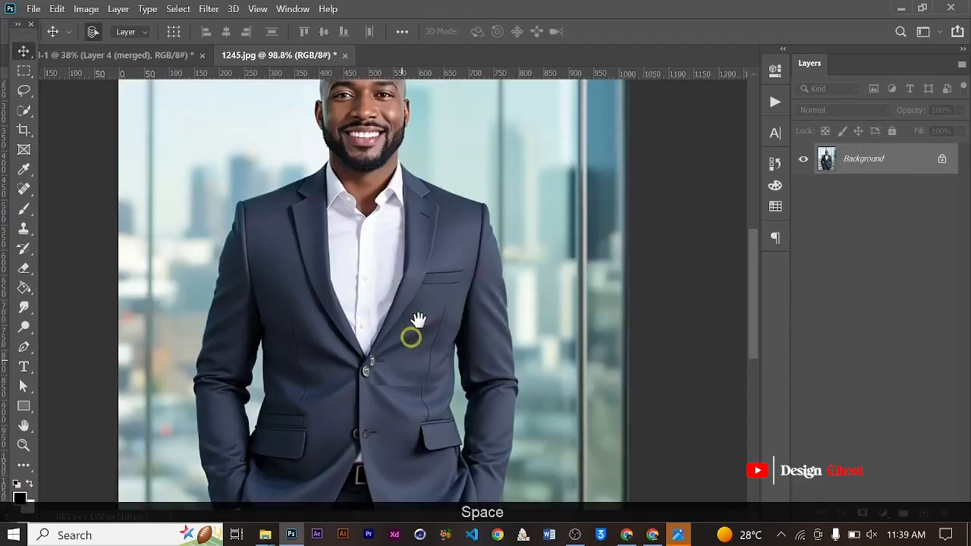
left_click_drag(411, 338, 459, 124)
scroll(438, 227, "down", 6)
key("p")
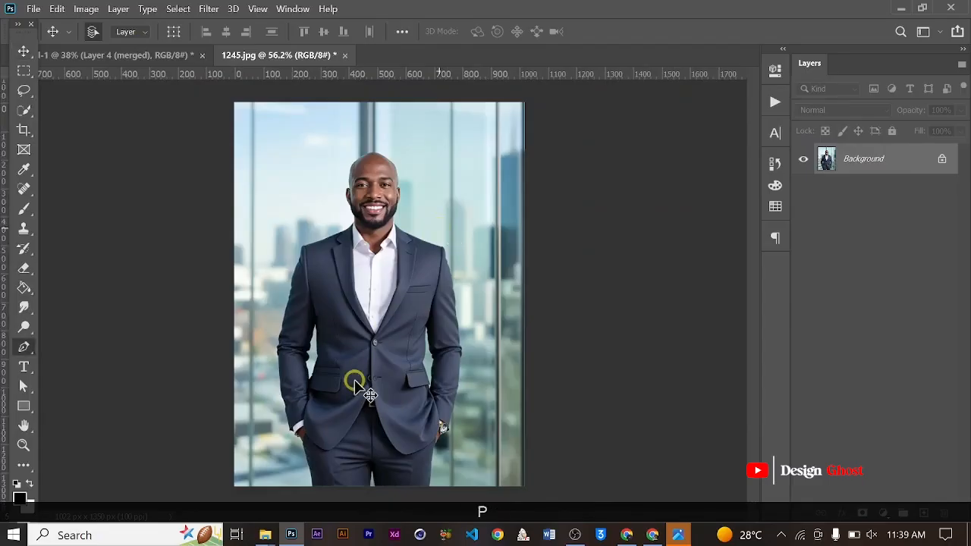
scroll(356, 383, "up", 4)
key("space")
left_click_drag(356, 383, 357, 76)
scroll(251, 416, "up", 2)
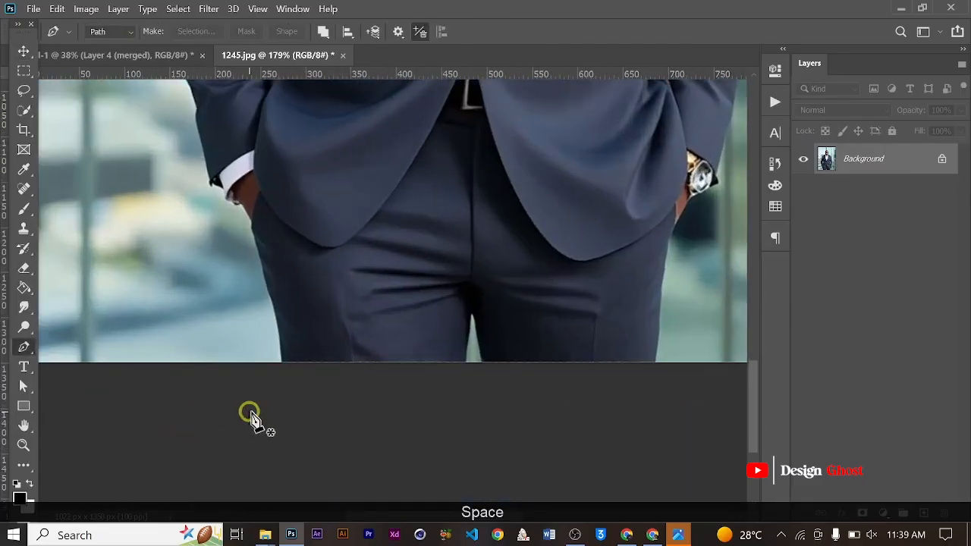
left_click(940, 160)
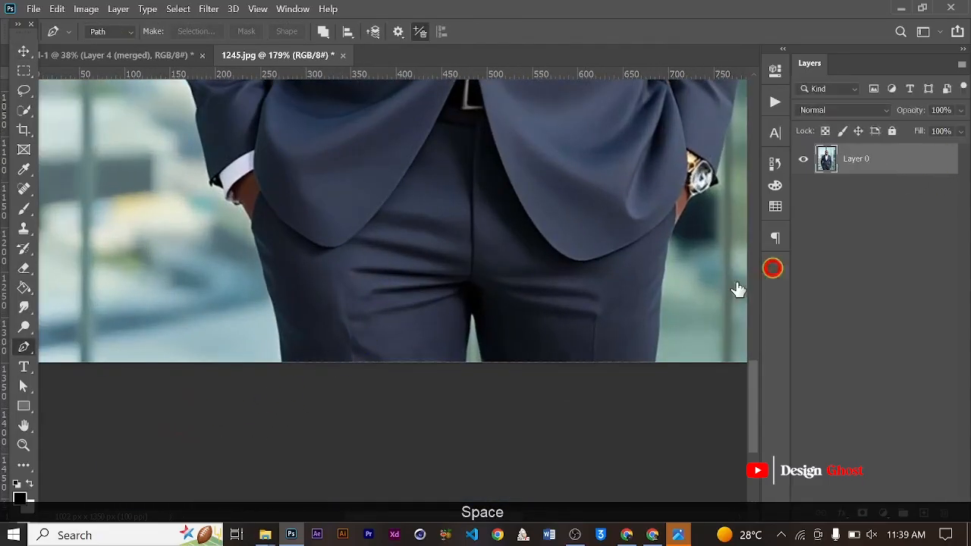
- Start a Pen path at the photo's lower edge and trace the trouser leg's outer edge up to the hand beneath the white cuff
scroll(267, 383, "up", 2)
left_click(289, 357)
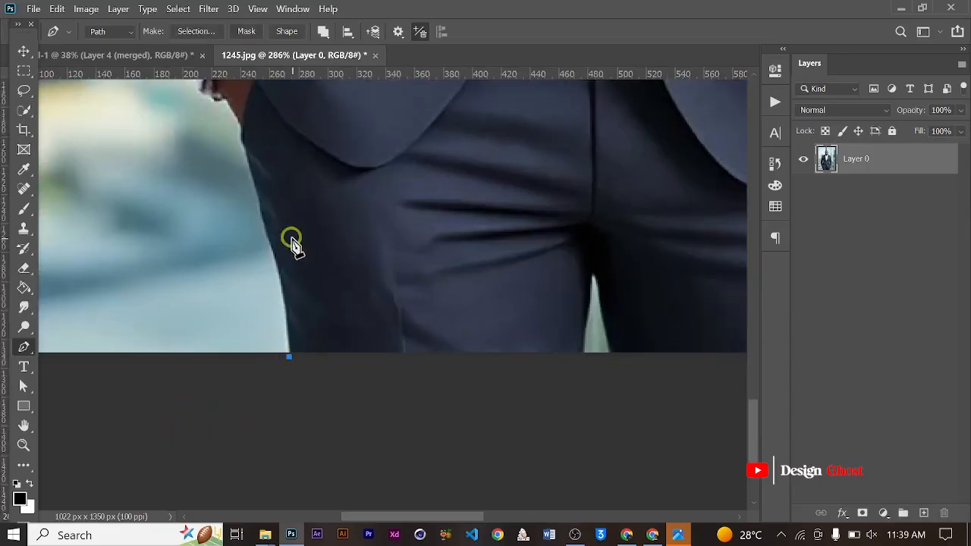
scroll(272, 236, "up", 1)
left_click_drag(265, 236, 247, 200)
left_click(268, 237, "alt")
scroll(260, 191, "up", 2)
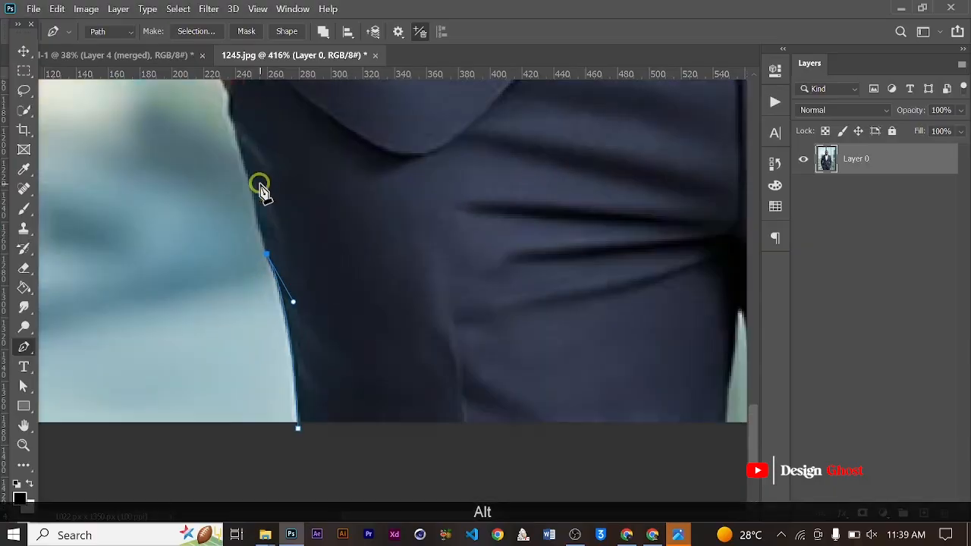
left_click_drag(237, 137, 291, 310)
left_click(238, 140, "alt")
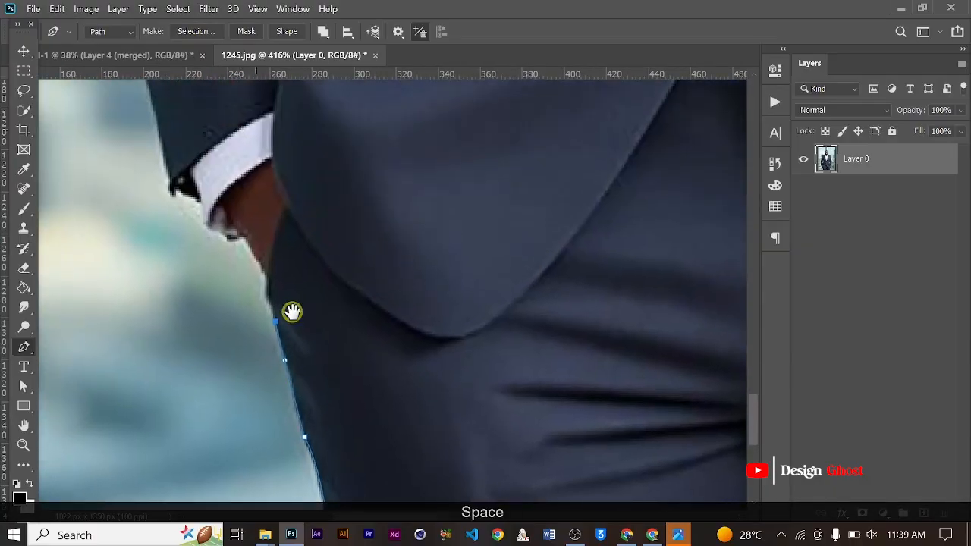
scroll(286, 316, "up", 4)
left_click_drag(257, 264, 264, 242)
left_click(259, 264, "alt")
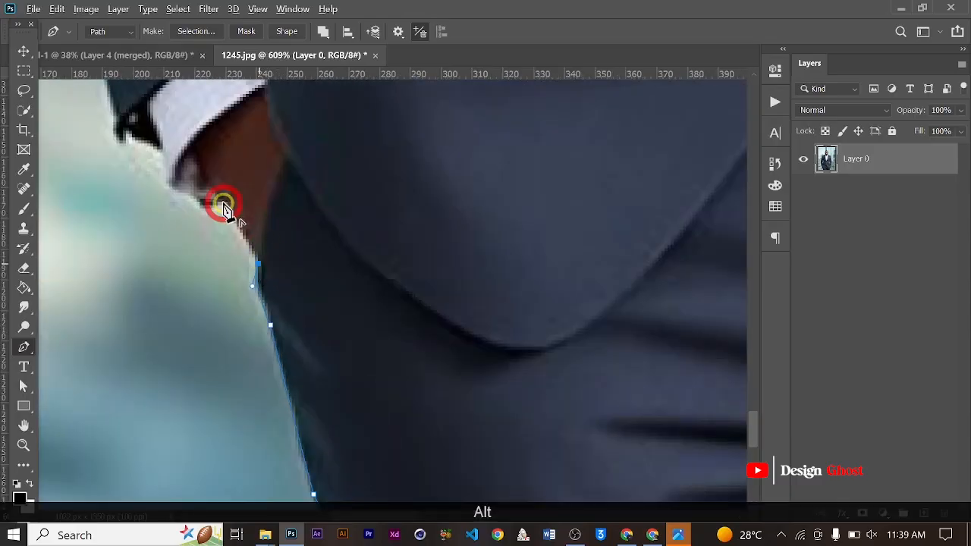
- Continue the Pen path around the pocketed hand and along the edge of the white shirt cuff
scroll(223, 206, "up", 1)
left_click_drag(222, 202, 207, 194)
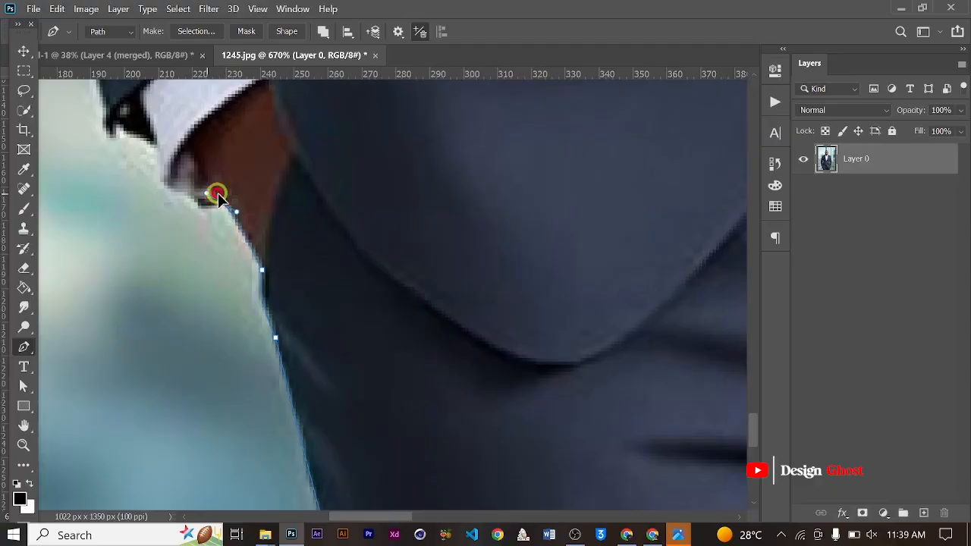
left_click(222, 202, "alt")
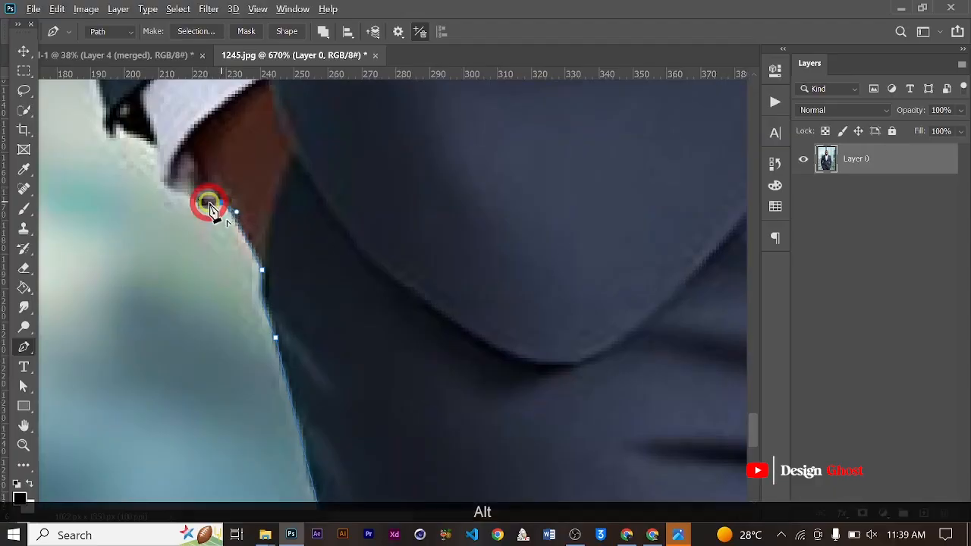
left_click(157, 167)
left_click_drag(238, 245, 264, 278)
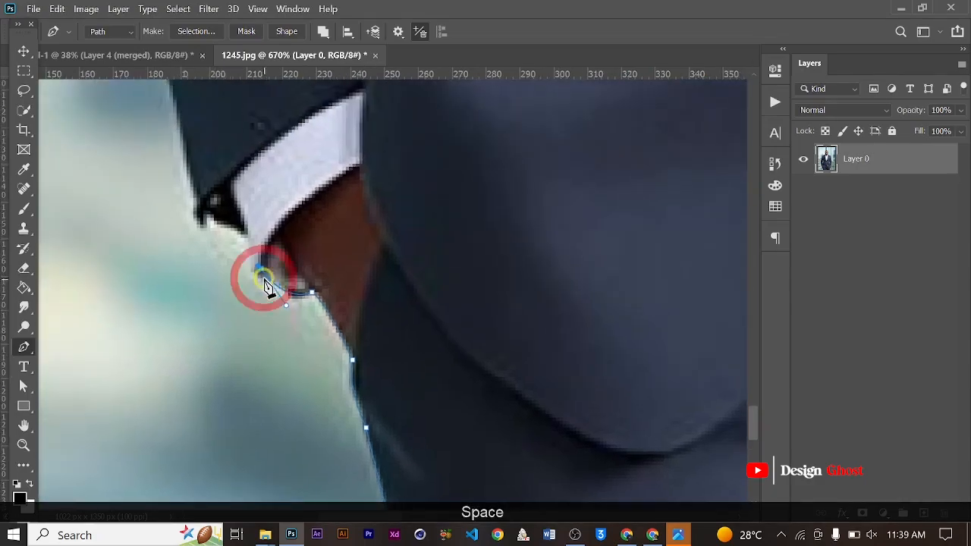
scroll(264, 277, "up", 2)
left_click(244, 228)
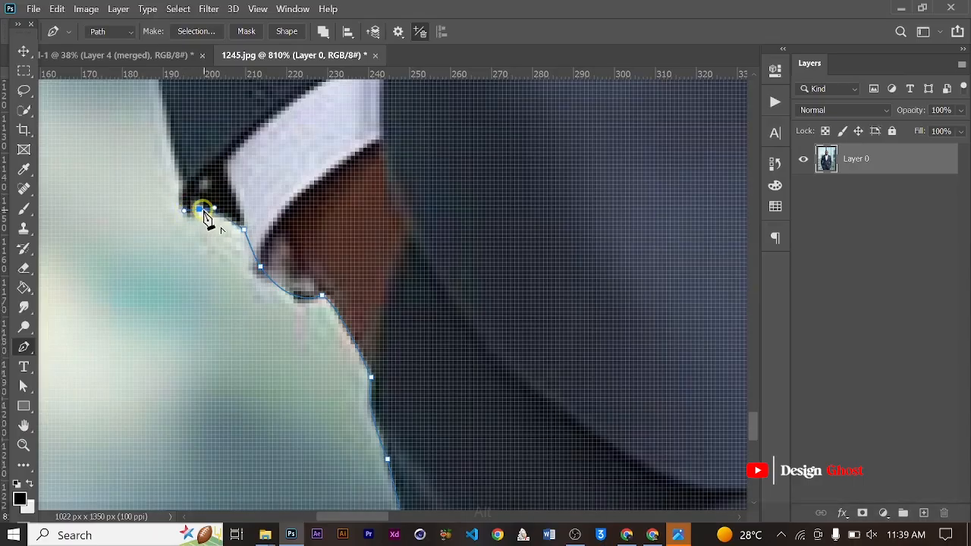
- Trace the Pen path around the dark lower corner of the jacket sleeve beside the cuff
left_click(200, 209, "alt")
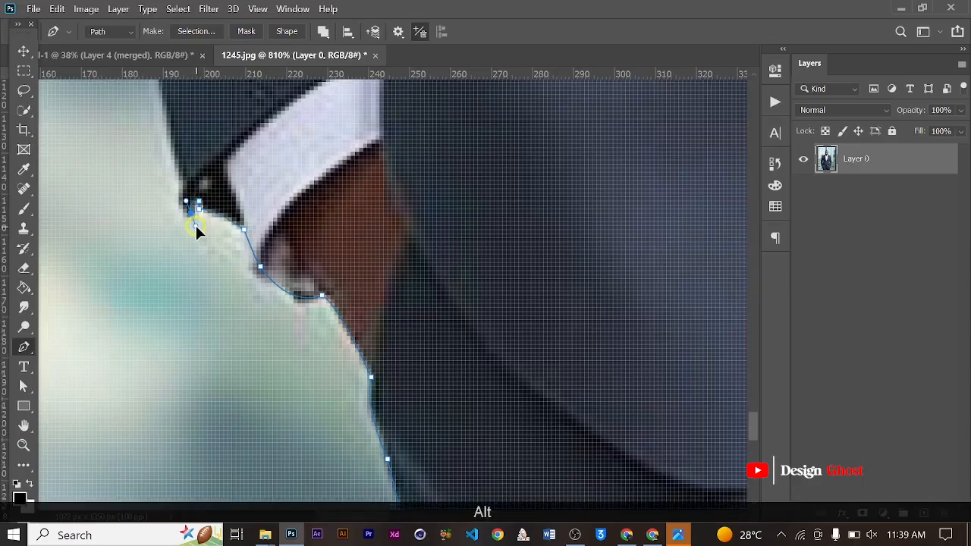
left_click_drag(195, 223, 192, 135)
left_click(183, 176, "alt")
key("space")
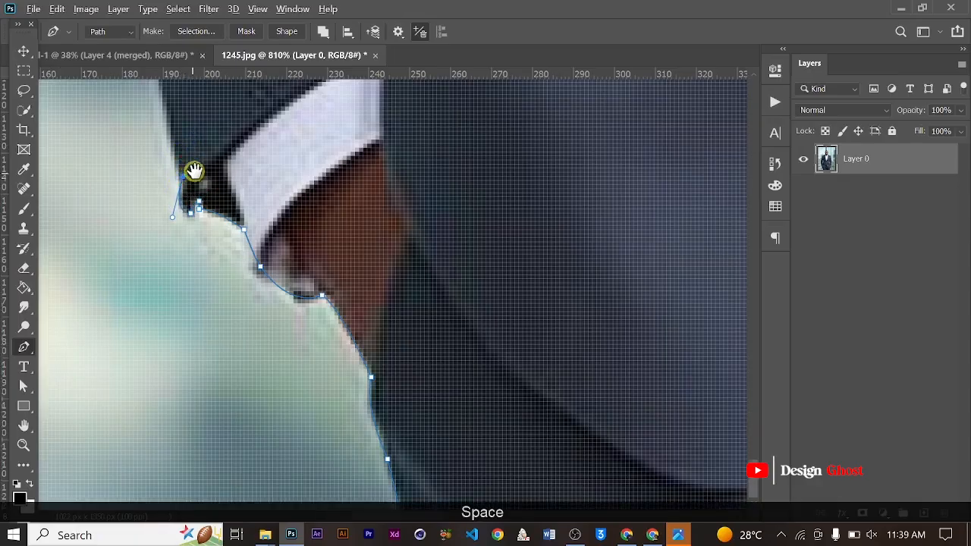
left_click_drag(194, 170, 321, 382)
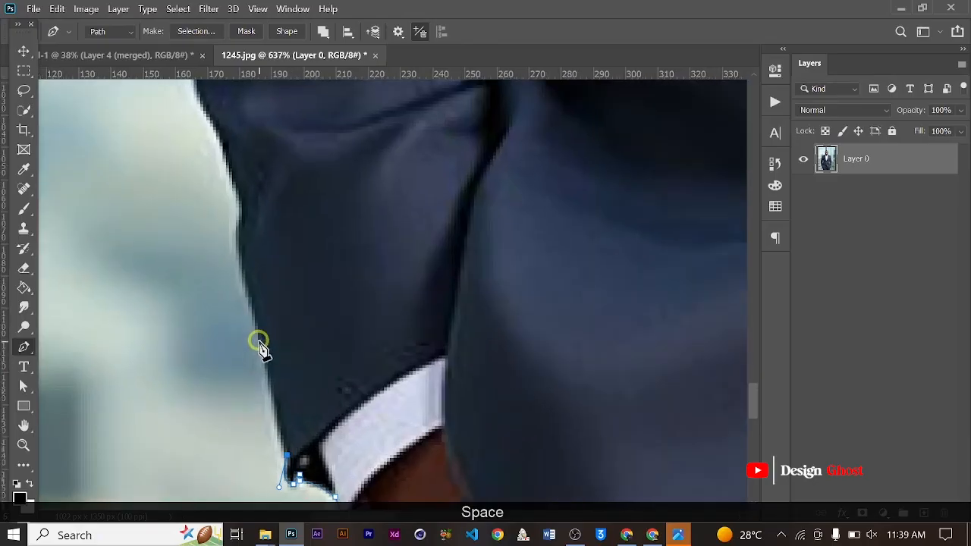
- Continue the Pen path up the lower sleeve's outer edge from the cuff corner past the first bulge in the fabric
left_click_drag(261, 348, 258, 331)
left_click(258, 331, "alt")
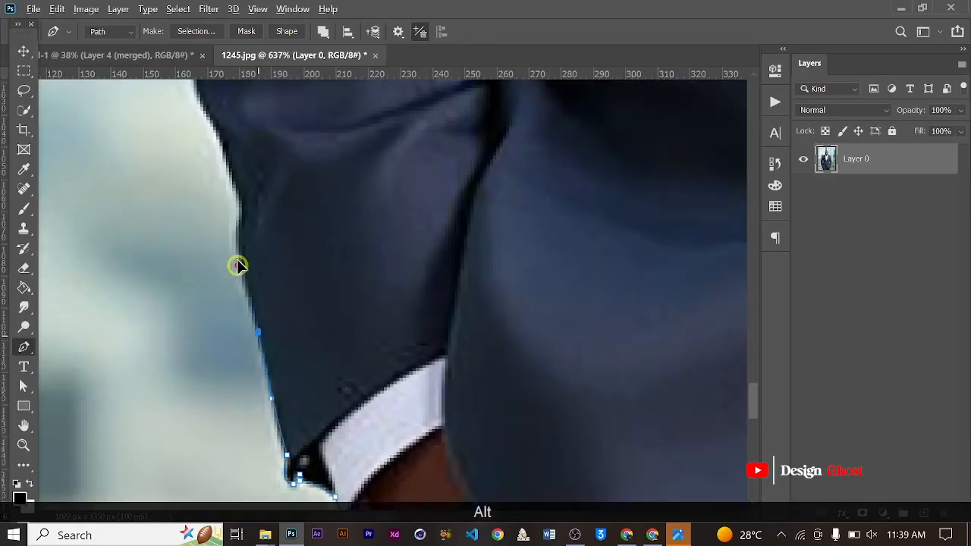
left_click_drag(236, 233, 238, 202)
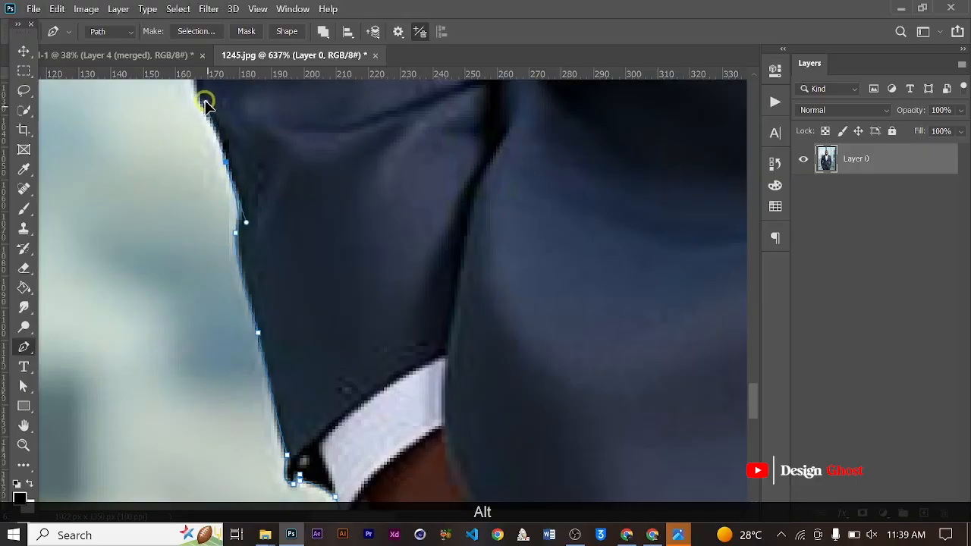
left_click_drag(205, 103, 201, 94)
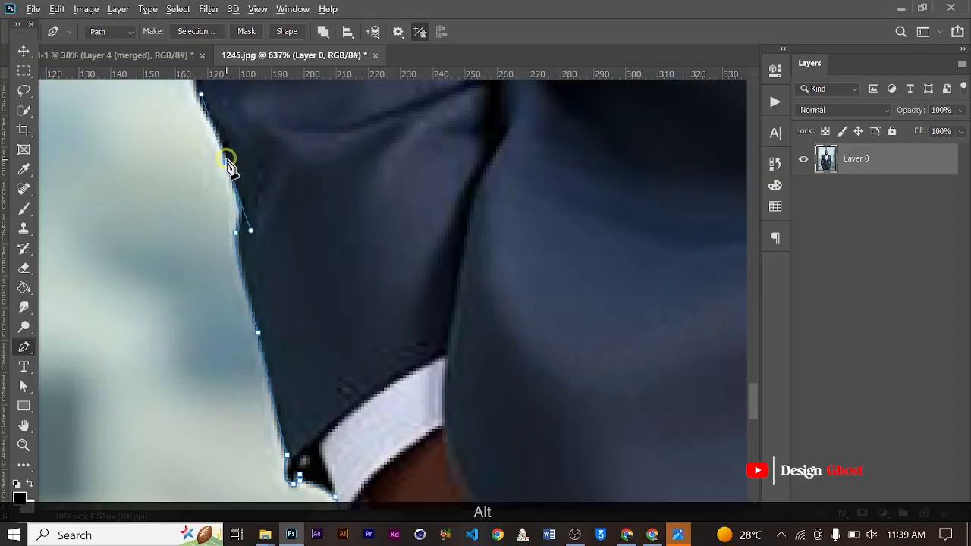
left_click_drag(274, 187, 303, 293)
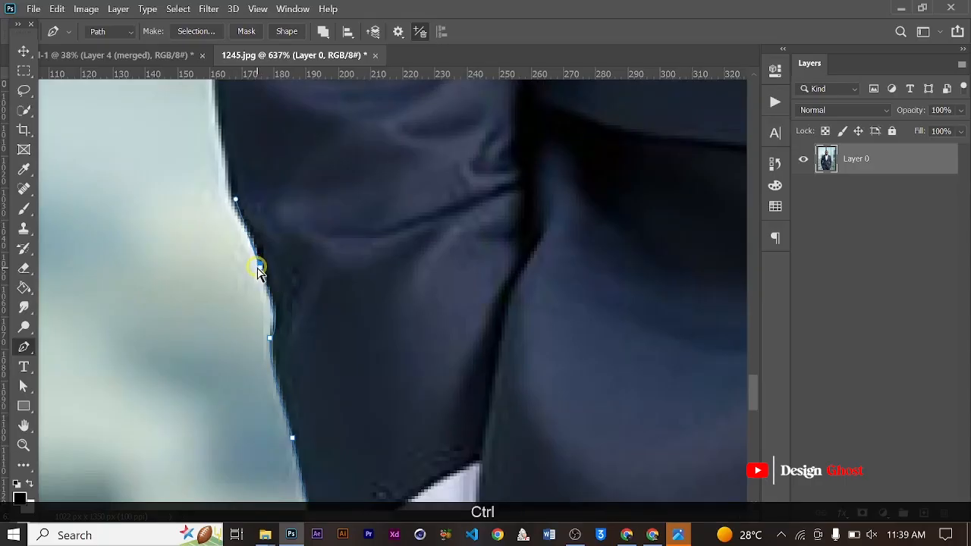
left_click(257, 264, "alt")
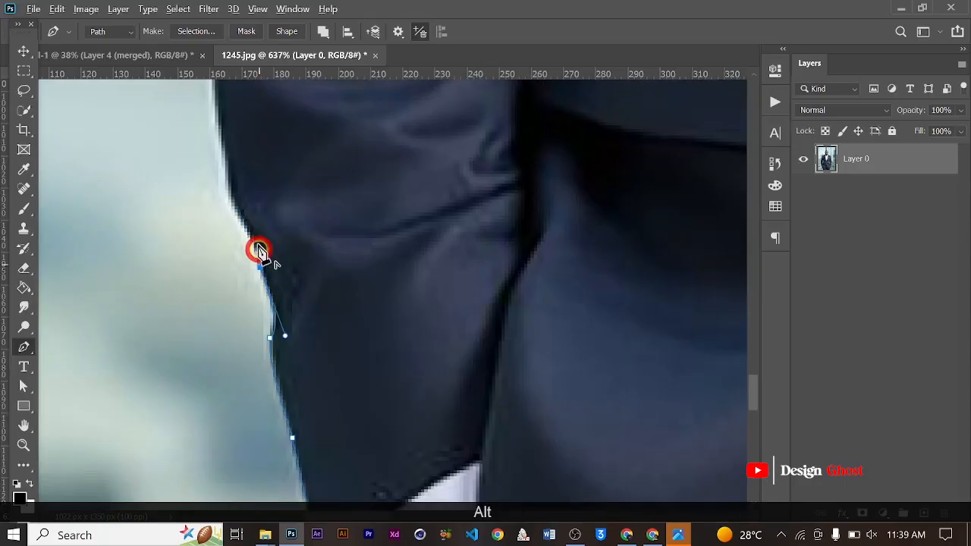
- Trace the Pen path around the inward bend of the lower sleeve to the start of the straight forearm edge
scroll(254, 243, "up", 1)
left_click_drag(237, 212, 230, 197)
left_click(245, 222, "alt")
left_click_drag(219, 142, 223, 93)
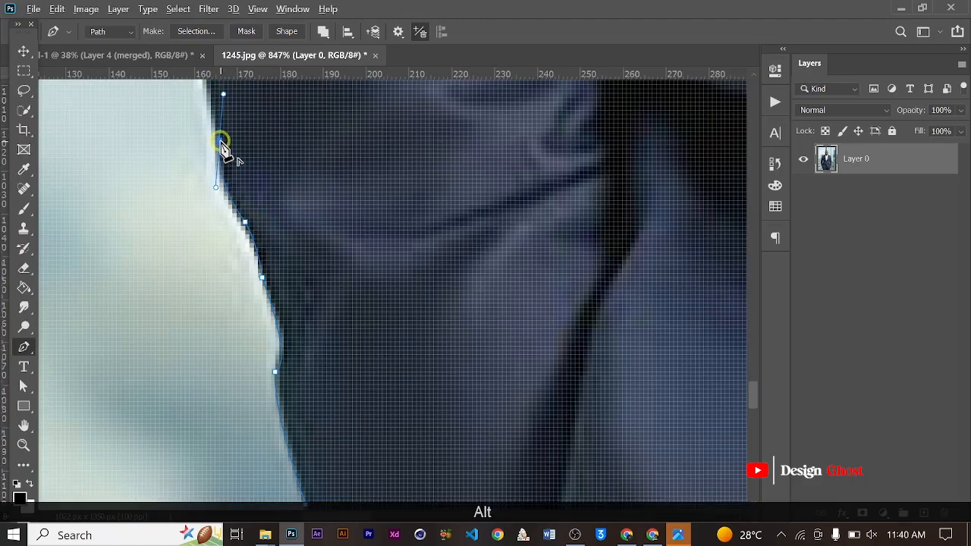
left_click(219, 144, "alt")
- Extend the Pen path along the long straight forearm edge of the sleeve to just below the elbow folds
scroll(237, 141, "down", 2)
left_click_drag(237, 141, 310, 437)
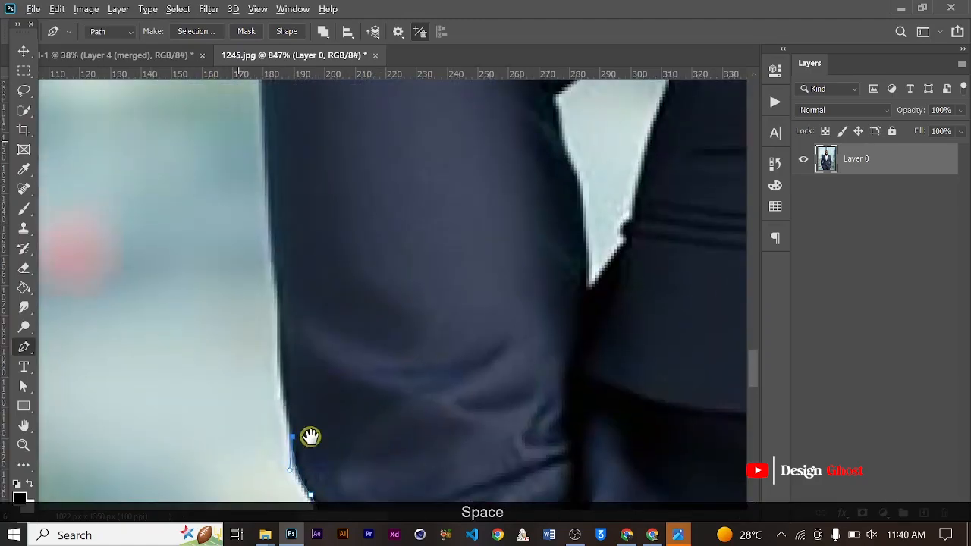
left_click_drag(280, 313, 357, 402)
left_click(280, 312, "alt")
scroll(291, 256, "down", 2)
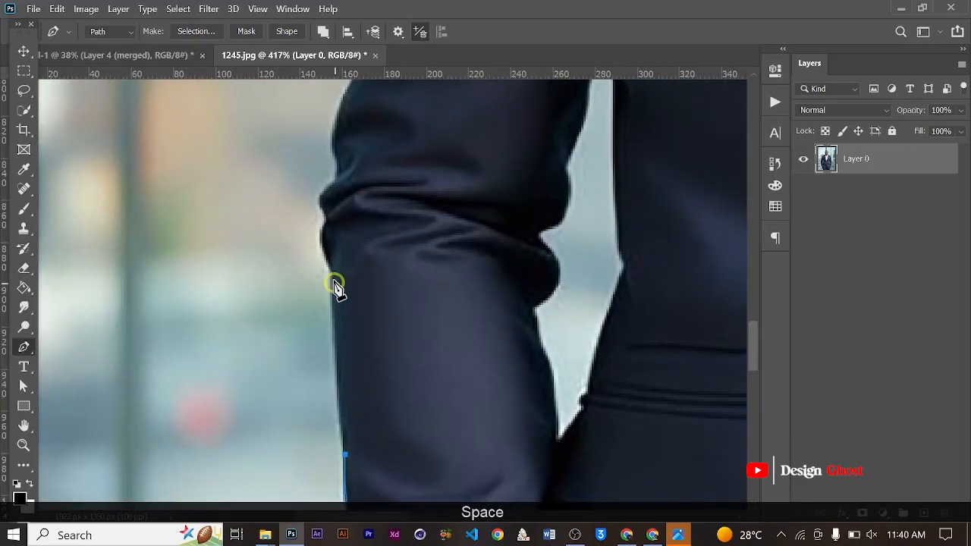
left_click_drag(331, 276, 326, 225)
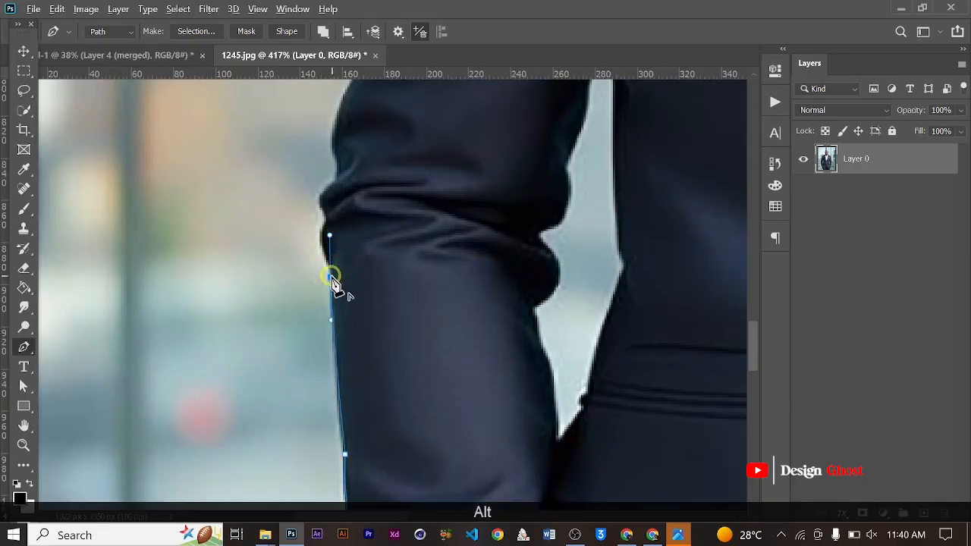
left_click(331, 276, "alt")
- Add a curved anchor point to the Pen path at the base of the lower elbow fold, without an outgoing handle
scroll(331, 282, "up", 3)
left_click(318, 243)
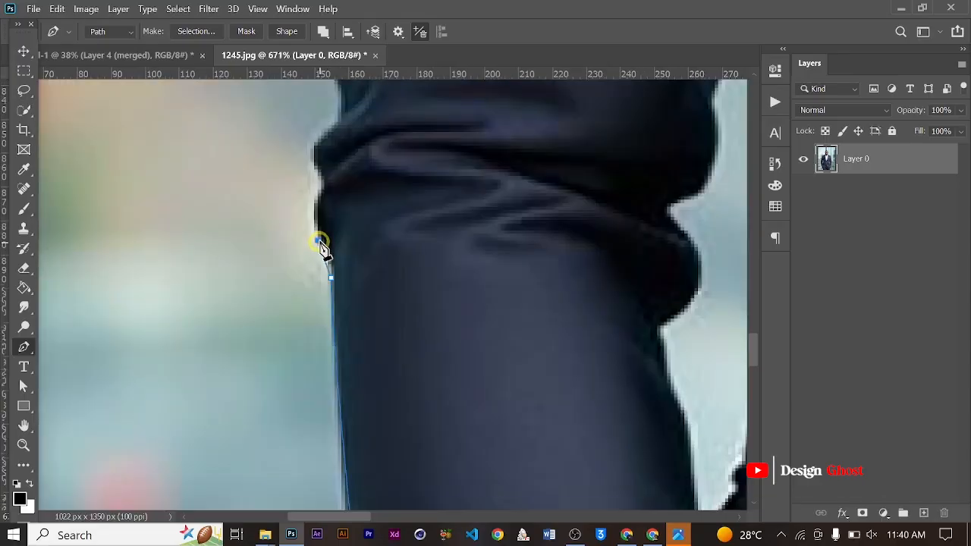
left_click_drag(309, 222, 302, 211)
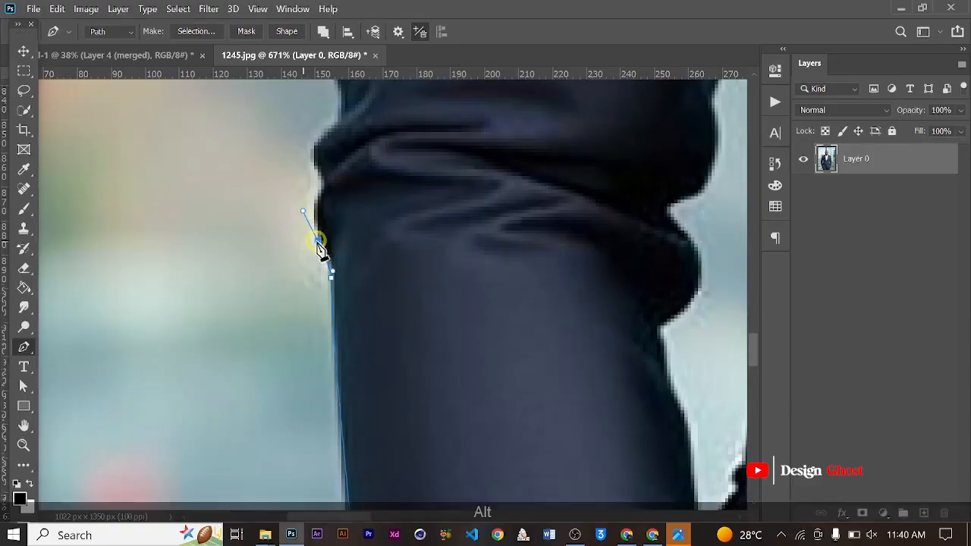
left_click(316, 241, "alt")
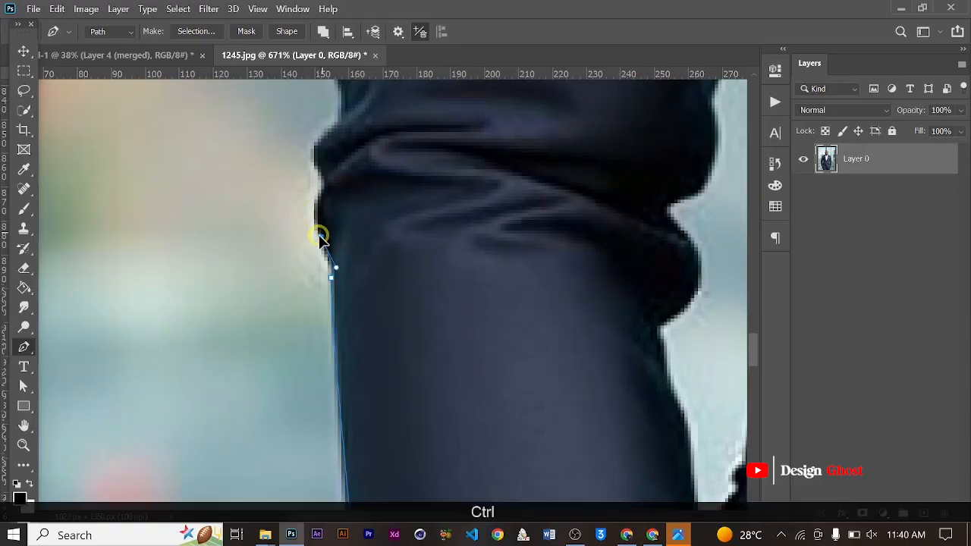
scroll(338, 229, "up", 2)
left_click_drag(339, 230, 339, 293)
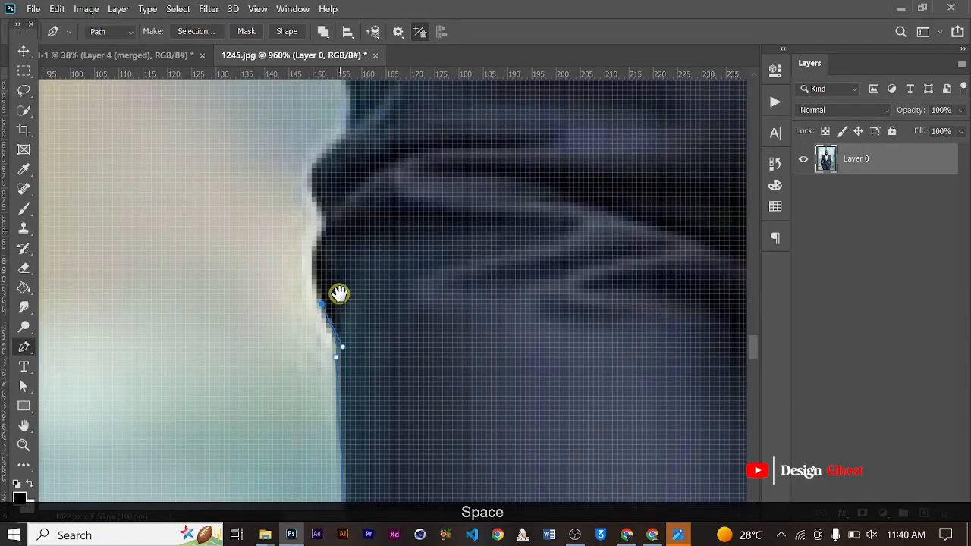
scroll(320, 234, "up", 1)
- Trace the Pen path through the notch between the elbow folds and around the protruding upper fold
left_click(320, 227)
left_click_drag(318, 228, 337, 195)
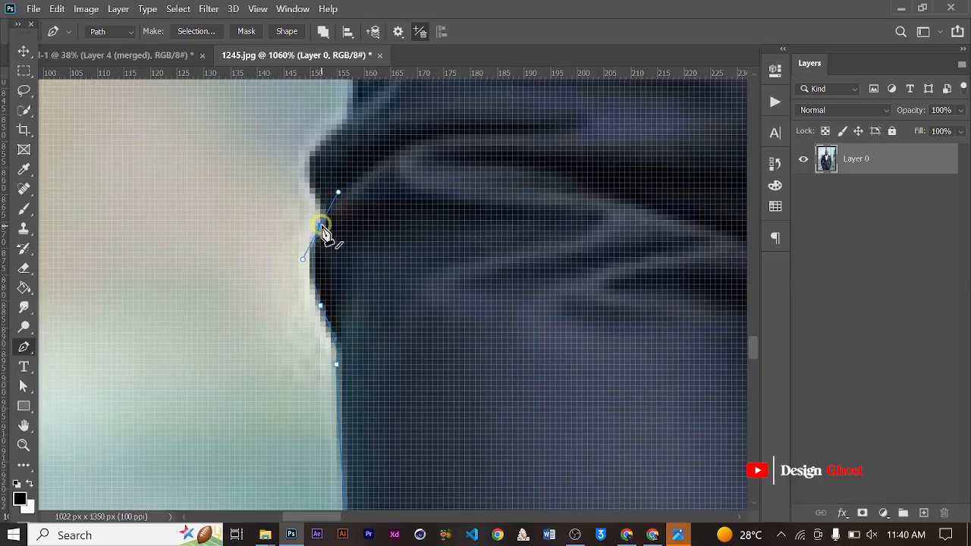
left_click(321, 226, "alt")
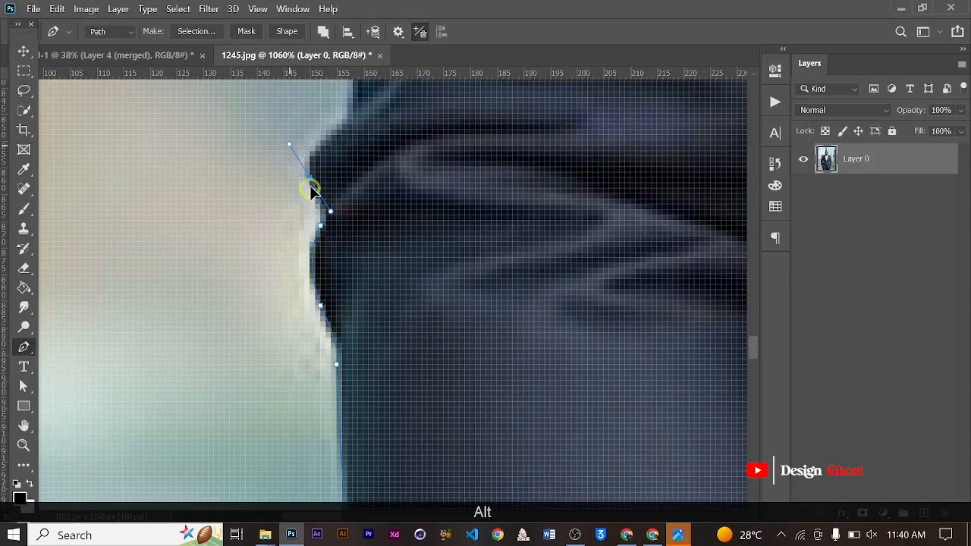
left_click(310, 179, "alt")
left_click_drag(342, 123, 386, 90)
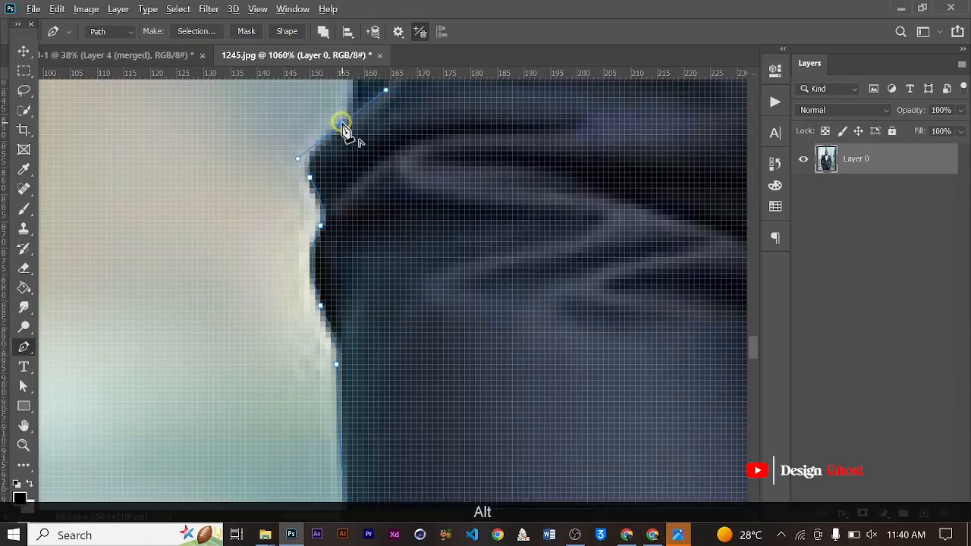
left_click(342, 124, "alt")
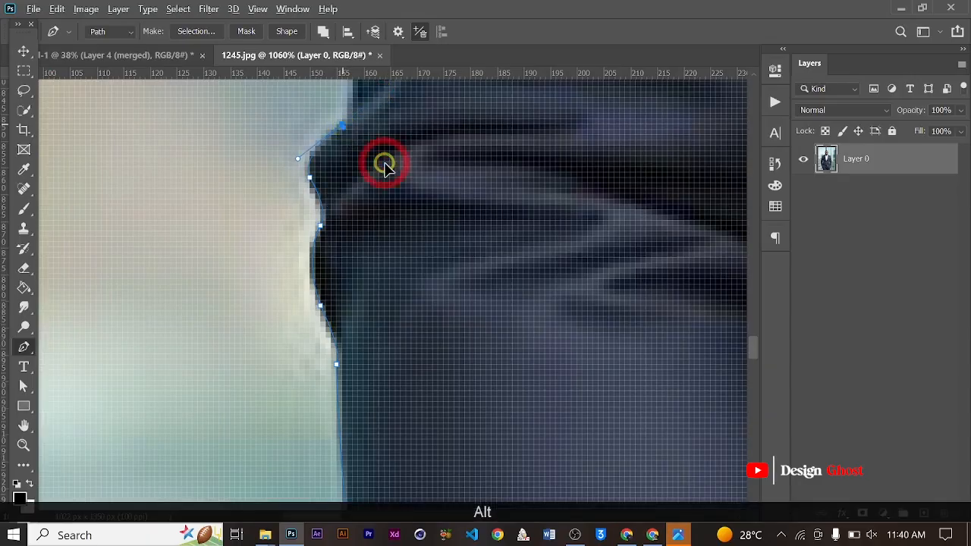
- Continue the Pen path along the curved sleeve edge just above the elbow fold
left_click_drag(383, 161, 394, 306)
left_click_drag(395, 247, 387, 338)
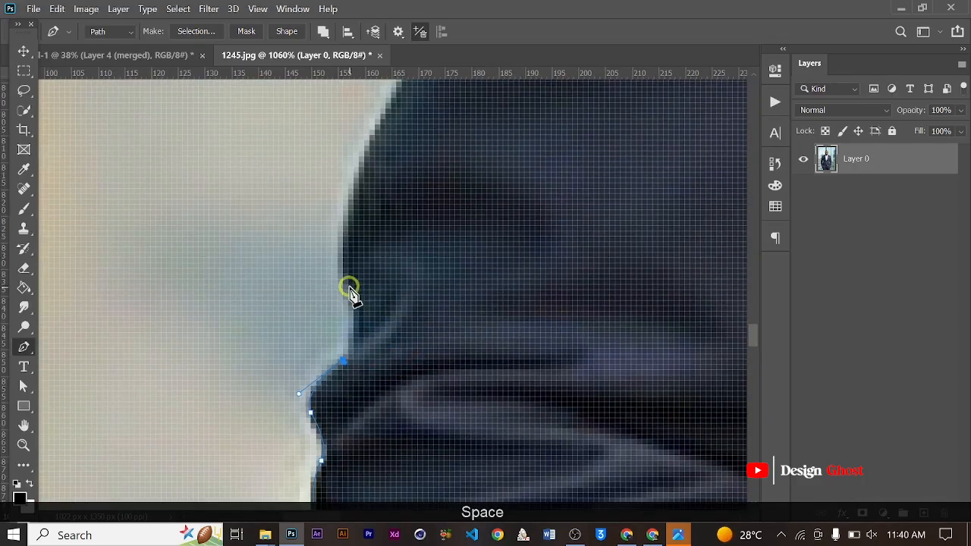
left_click_drag(322, 224, 330, 236)
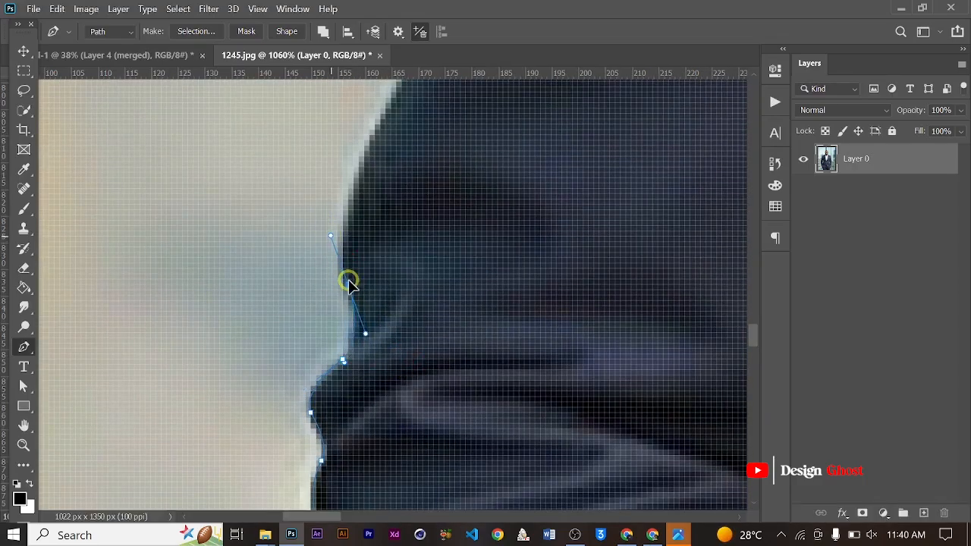
left_click(347, 284, "alt")
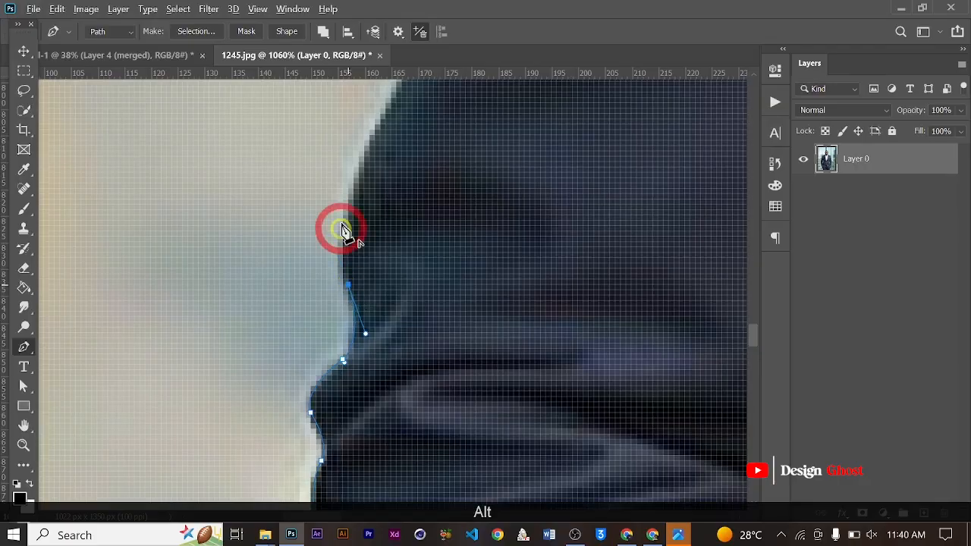
left_click_drag(363, 152, 392, 82)
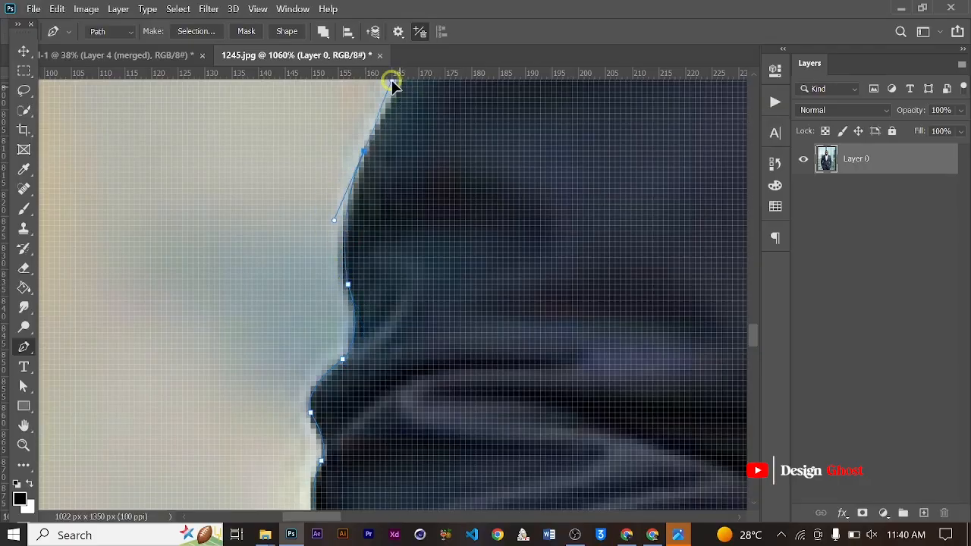
left_click(364, 152, "alt")
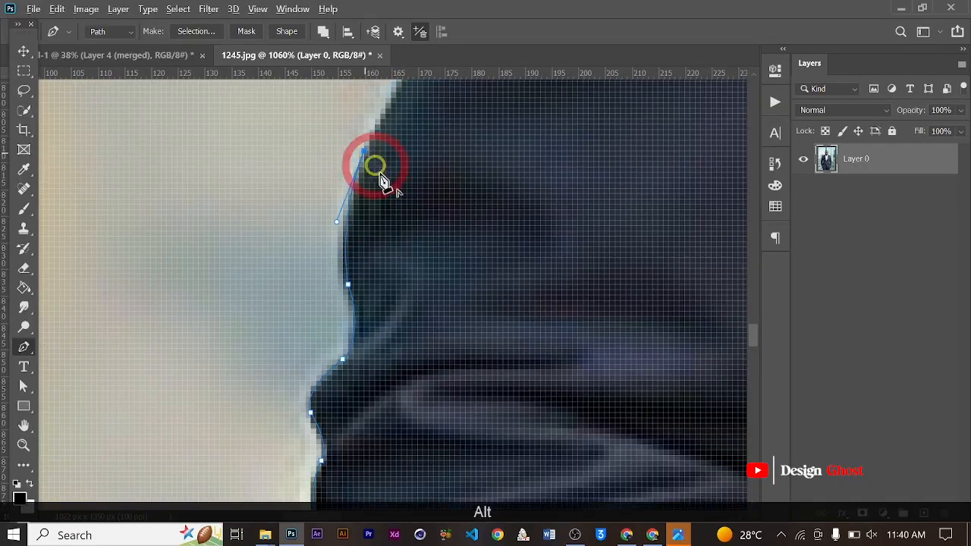
- Trace the Pen path around the slight bend of the sleeve and up the outer edge of the upper arm
left_click_drag(405, 244, 314, 405)
left_click_drag(294, 280, 278, 319)
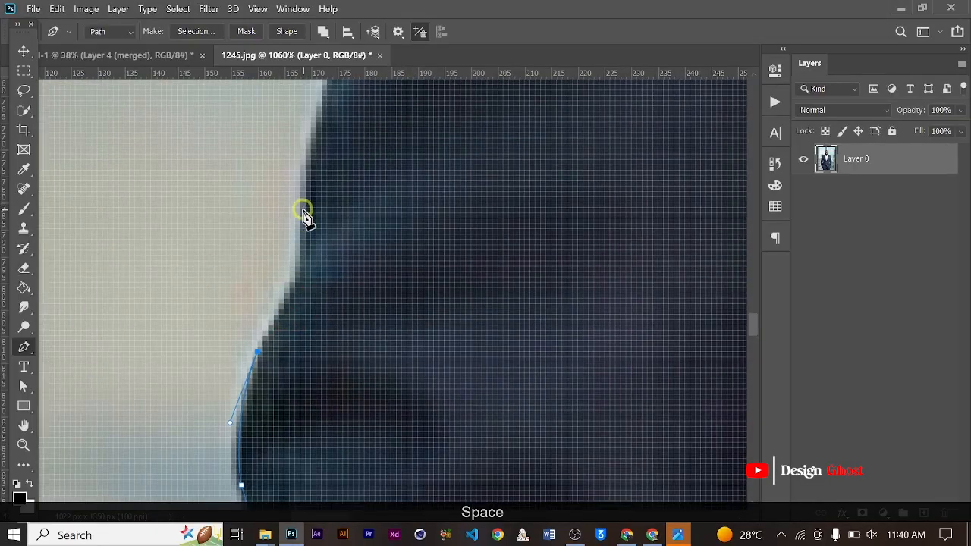
left_click_drag(300, 207, 295, 108)
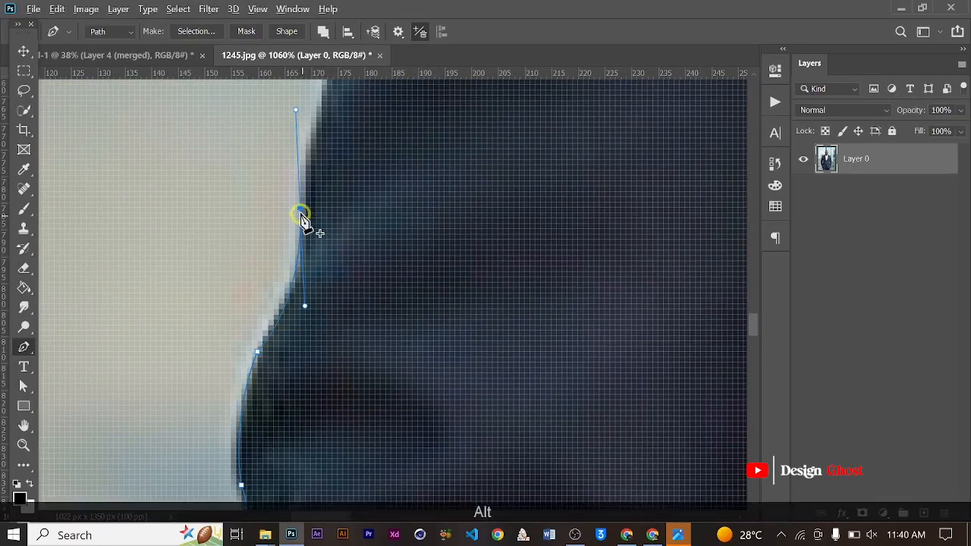
left_click_drag(342, 199, 309, 368)
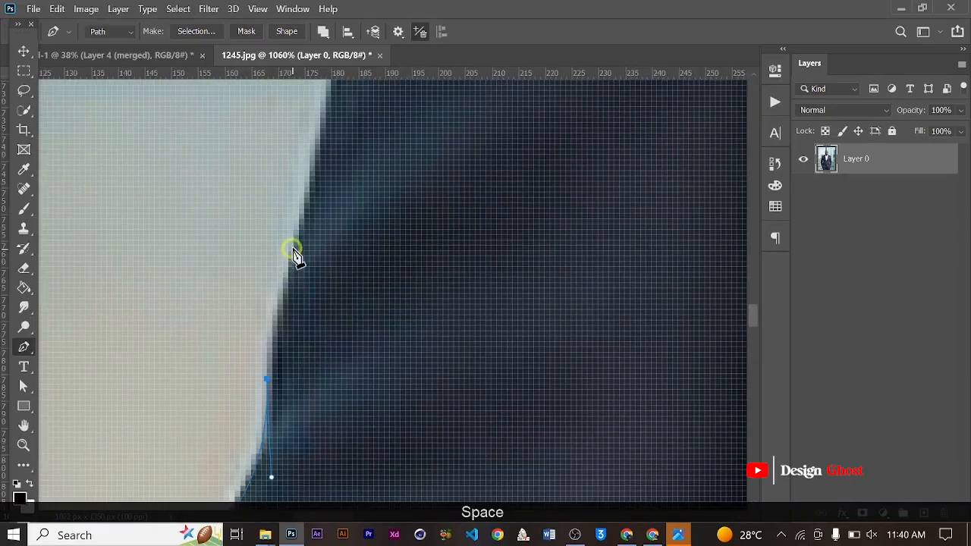
left_click_drag(299, 225, 328, 129)
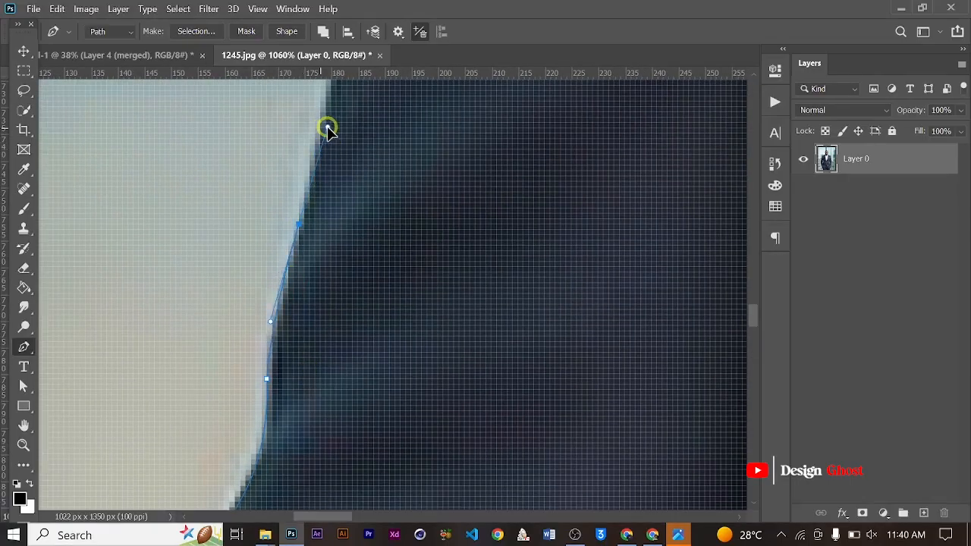
left_click(300, 226, "alt")
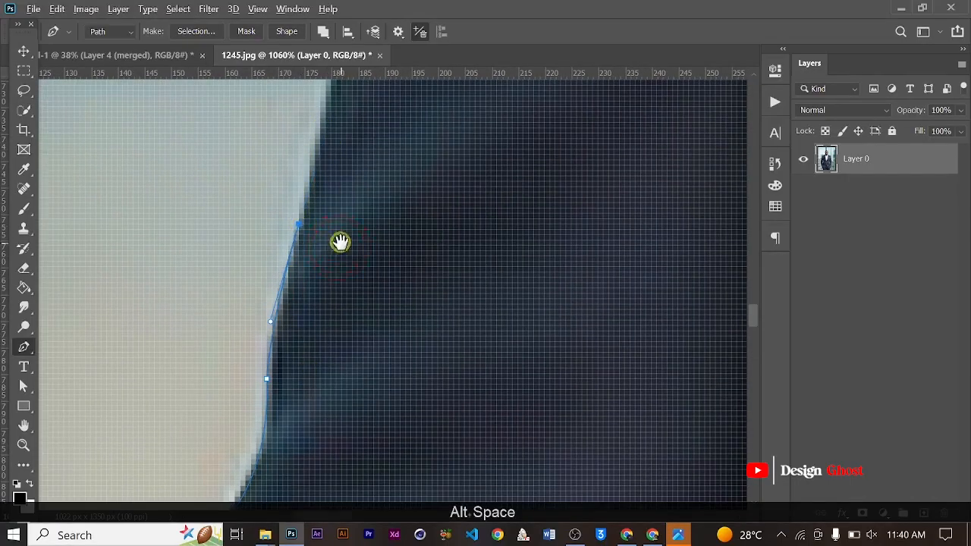
- Extend the Pen path with a gentle curve along the upper arm to the small crease in the sleeve edge
left_click_drag(340, 242, 224, 533)
left_click_drag(245, 288, 288, 183)
scroll(285, 237, "down", 3)
key("ctrl+z")
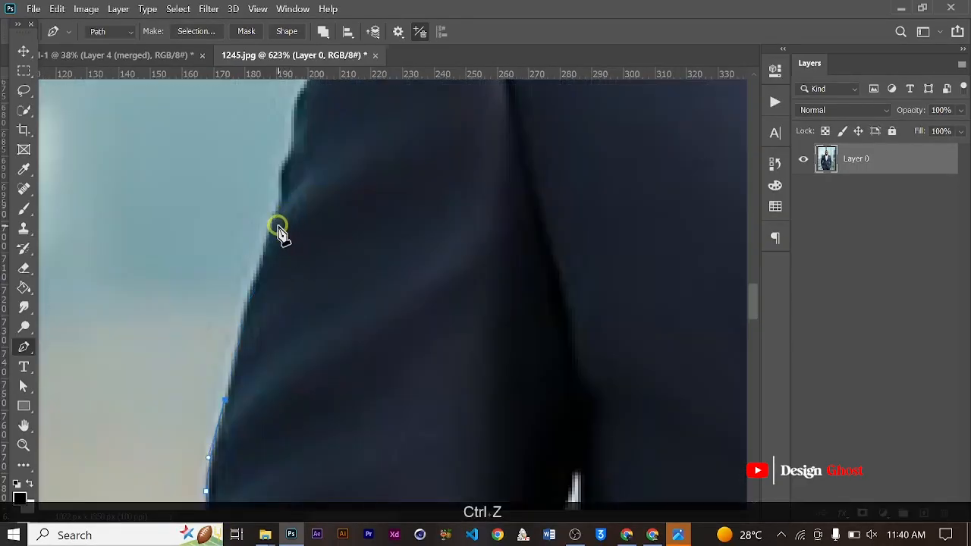
left_click(278, 202)
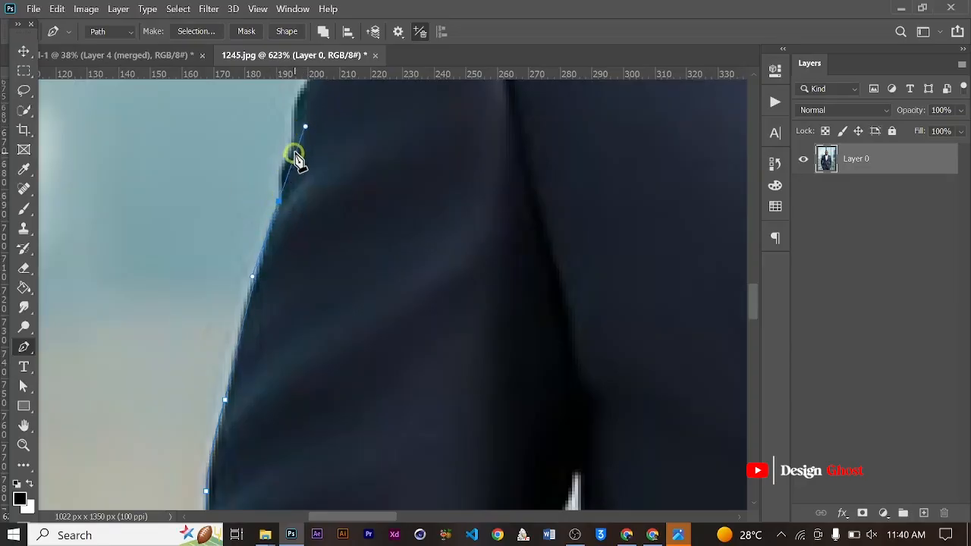
left_click_drag(305, 127, 329, 84)
scroll(281, 184, "up", 5)
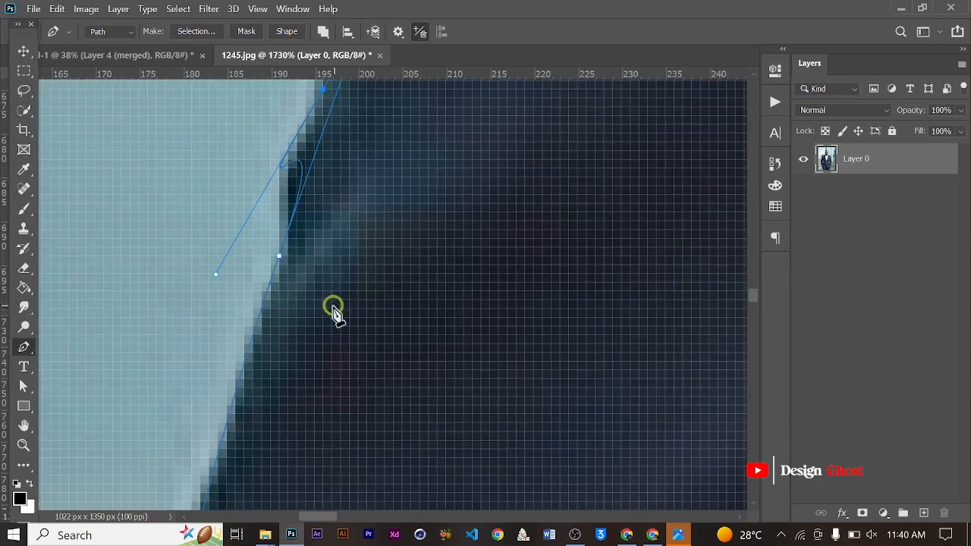
scroll(340, 346, "down", 3)
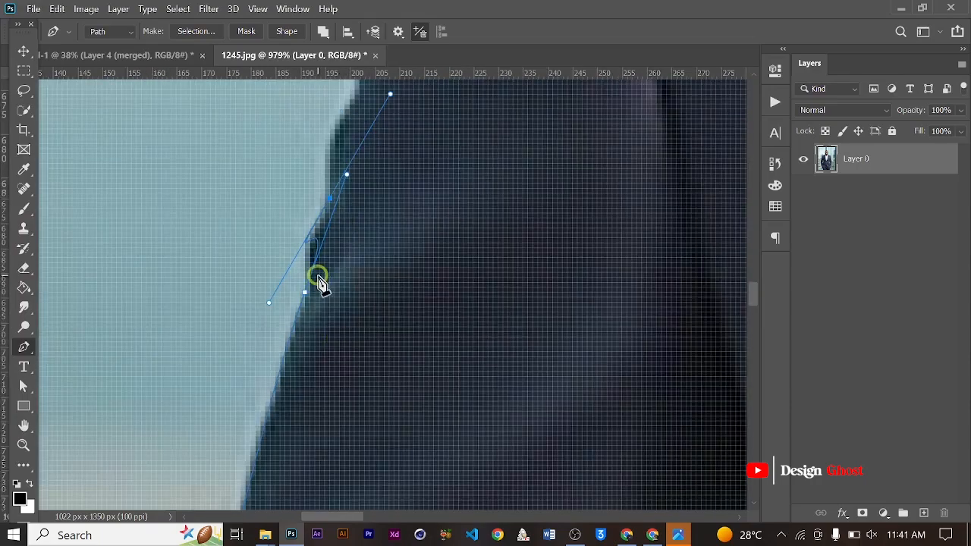
scroll(317, 273, "up", 3)
key("space")
left_click_drag(360, 191, 339, 297)
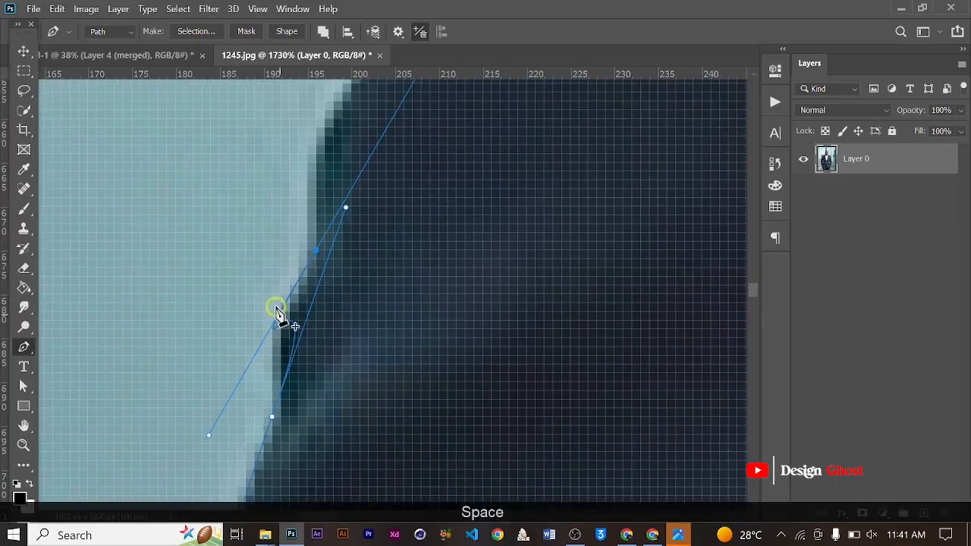
left_click(272, 416)
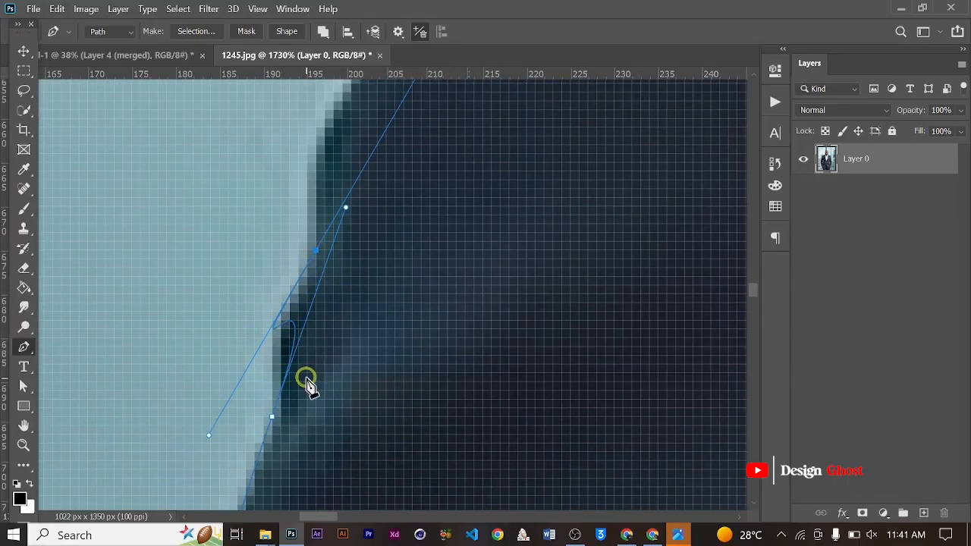
scroll(307, 382, "down", 2)
scroll(307, 385, "down", 1)
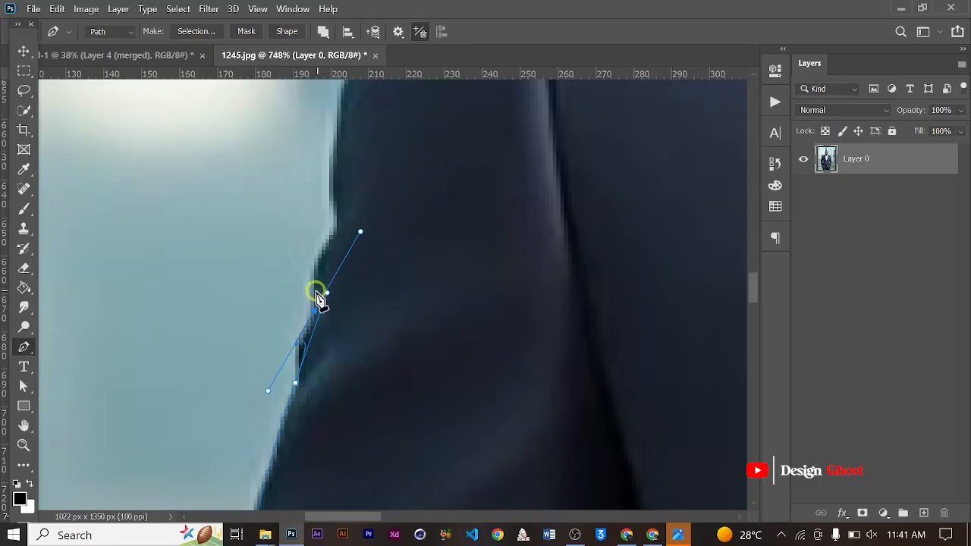
key("ctrl+z")
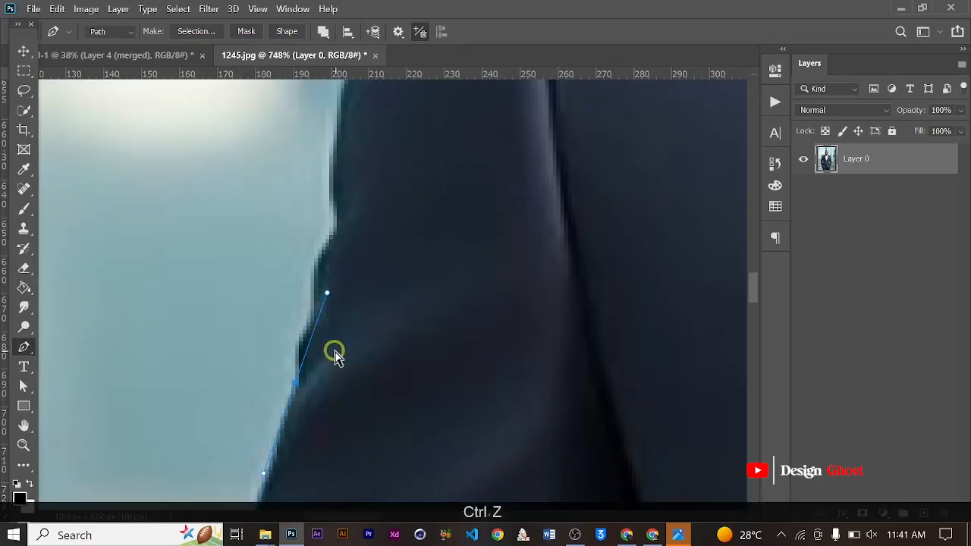
- Remove the outgoing handle at the upper-arm crease, trace the small bulge above it and reposition the new anchor point
left_click(296, 383, "alt")
left_click_drag(307, 319, 317, 294)
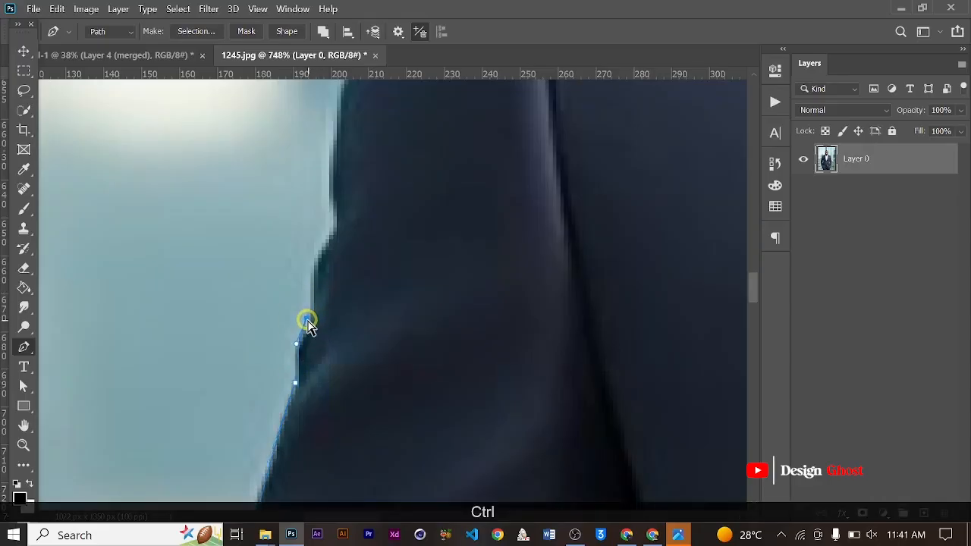
left_click_drag(345, 290, 346, 325)
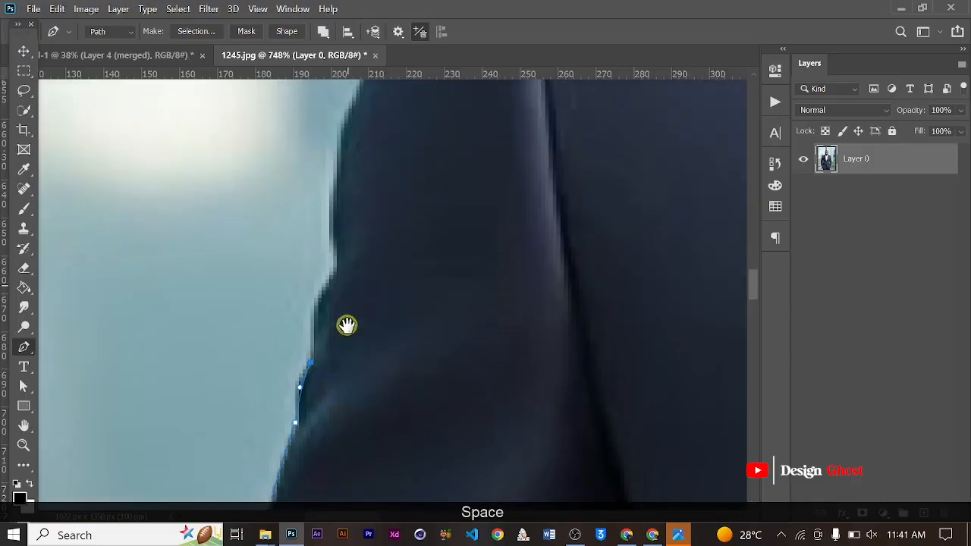
scroll(324, 344, "up", 2)
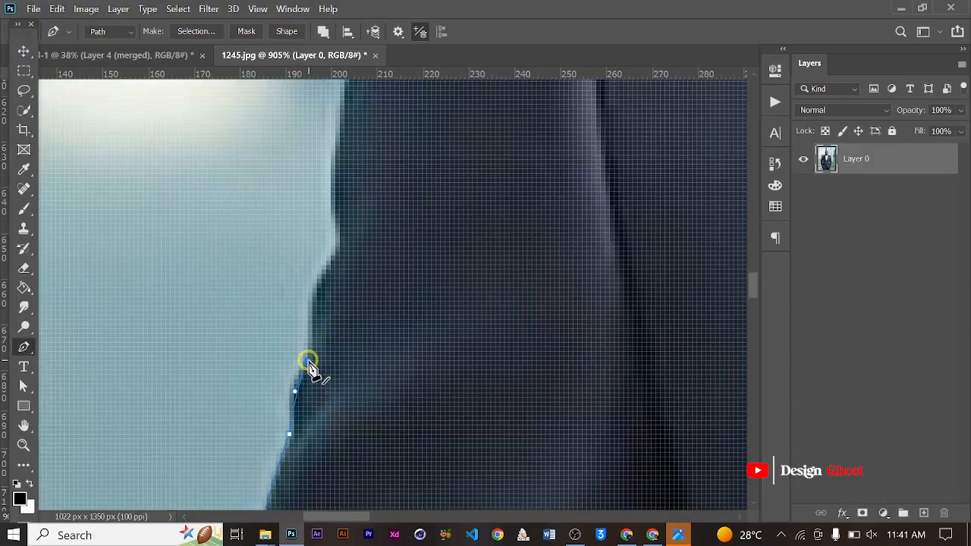
left_click_drag(308, 364, 297, 339)
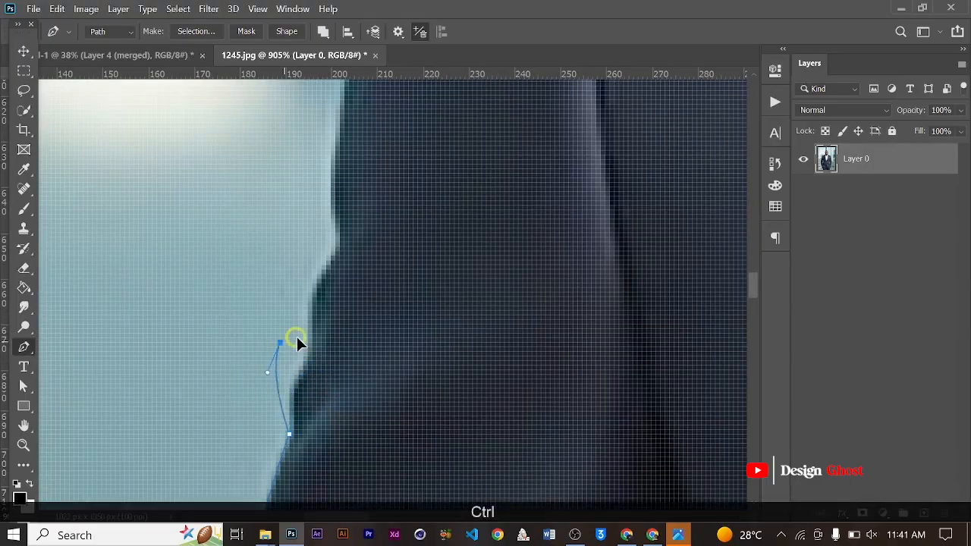
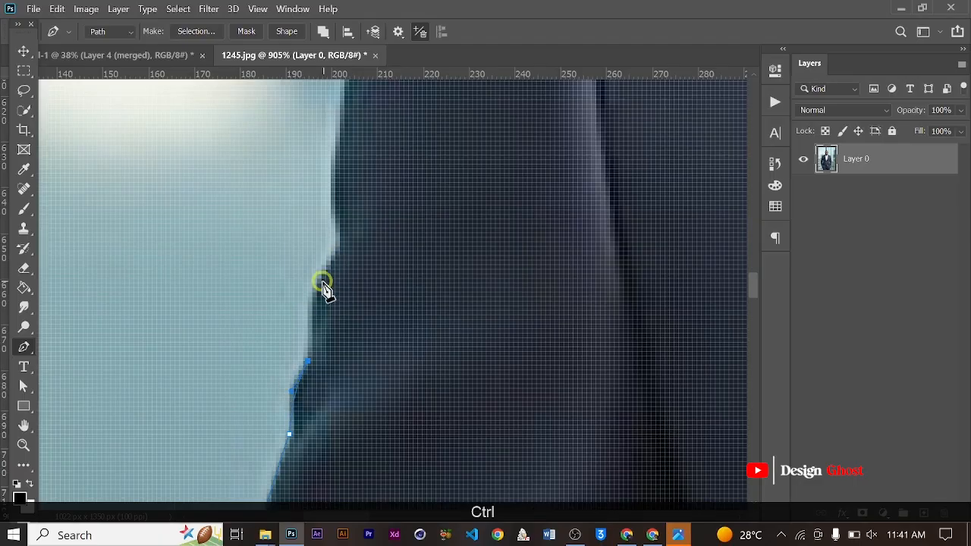
- Extend the Pen path up the outer upper-arm edge, past the second sleeve bulge, with curved anchors and outgoing handles removed
left_click_drag(308, 307, 306, 297)
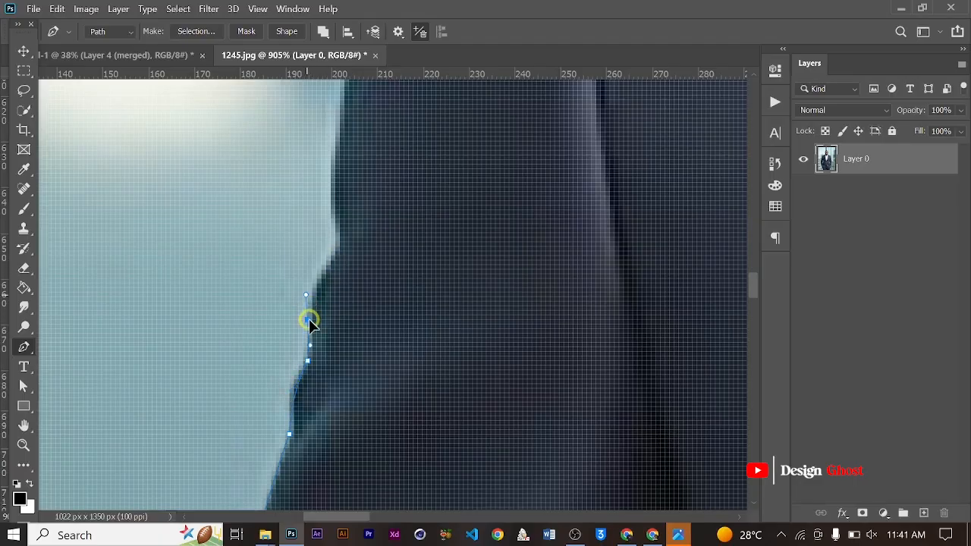
left_click(308, 319, "alt")
left_click_drag(335, 255, 322, 165)
left_click(334, 255, "alt")
left_click(334, 213, "alt")
left_click_drag(342, 112, 312, 391)
- Trace the Pen path up the last stretch of sleeve and around the rounded shoulder cap to the shoulder seam
scroll(312, 390, "down", 1)
left_click_drag(309, 354, 321, 332)
left_click(310, 355, "alt")
mouse_move(377, 195)
left_mouse_down()
mouse_move(401, 149)
mouse_move(380, 152)
mouse_move(412, 117)
mouse_move(336, 390)
mouse_move(353, 358)
left_mouse_up()
left_click(376, 196, "alt")
left_click(382, 172, "alt")
left_click(395, 138, "alt")
- Continue the Pen path along the sloping shoulder line from the sleeve seam to the top of the jacket lapel
scroll(396, 137, "down", 3)
scroll(334, 364, "up", 1)
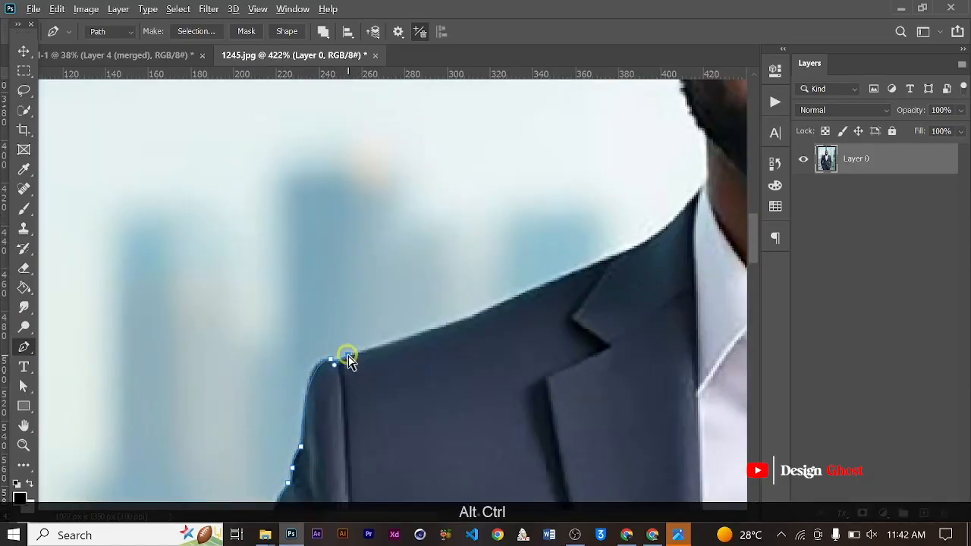
left_click(624, 252, "alt")
scroll(625, 254, "up", 2)
left_click_drag(625, 255, 535, 306)
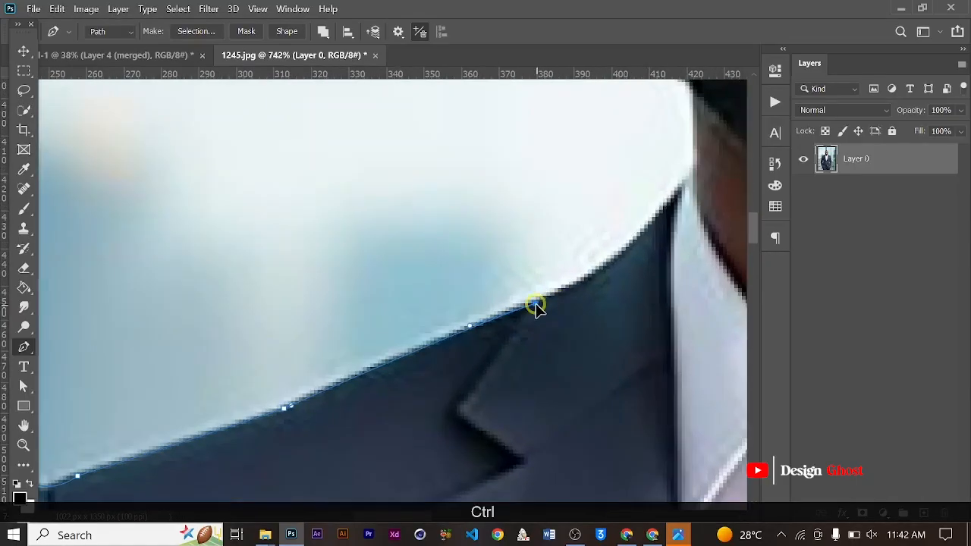
- Trace the Pen path around the jacket collar to the tip of the shirt collar and onto the neck
left_click_drag(663, 209, 690, 151)
left_click(662, 210, "alt")
left_click_drag(631, 270, 635, 277)
left_click_drag(693, 157, 464, 299)
left_click_drag(460, 254, 390, 460)
- Trace the Pen path up the neck and bearded jawline to the earlobe, undoing the misplaced anchor
scroll(458, 253, "up", 1)
left_click_drag(378, 444, 366, 422)
left_click_drag(326, 349, 327, 339)
scroll(328, 326, "up", 2)
left_click_drag(318, 304, 308, 250)
left_click_drag(307, 215, 321, 359)
scroll(321, 359, "down", 2)
left_click_drag(287, 338, 283, 330)
key("ctrl+z")
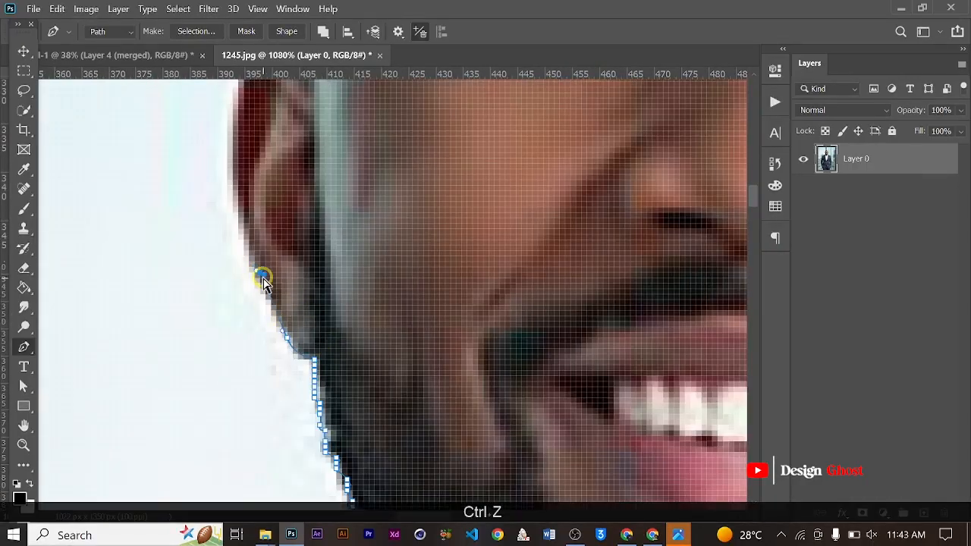
- Trace the Pen path from the earlobe along the ear's outer edge and over its top to the head
left_click_drag(249, 262, 243, 400)
left_click(250, 262, "alt")
mouse_move(228, 231)
left_mouse_down()
mouse_move(243, 191)
mouse_move(243, 148)
mouse_move(278, 152)
mouse_move(295, 200)
mouse_move(297, 410)
left_mouse_up()
left_click(228, 232, "alt")
left_click(250, 170, "alt")
left_click(283, 182, "alt")
left_click(296, 188)
- Extend the Pen path from the top of the ear up the side of the head to the bend above the temple
scroll(296, 187, "down", 4)
left_click_drag(293, 306, 298, 269)
left_click(293, 307, "alt")
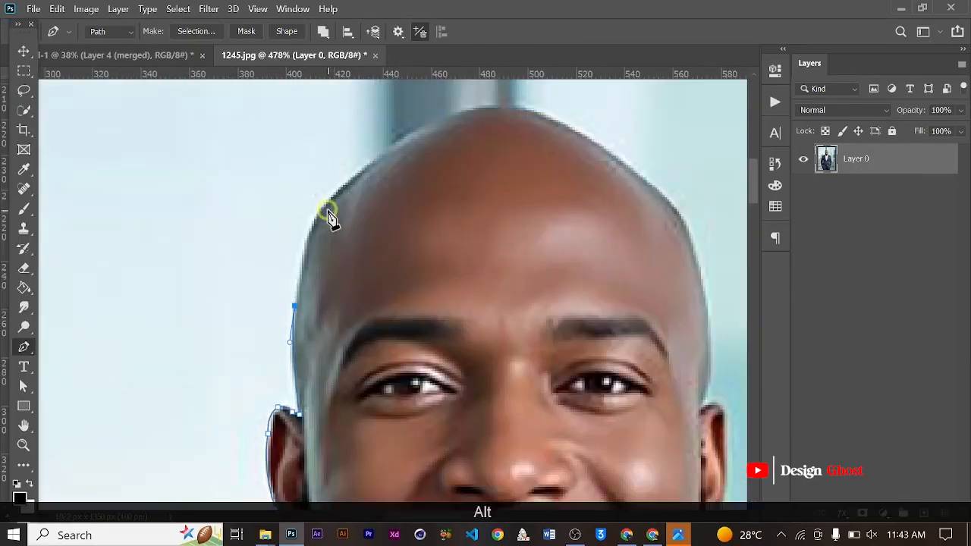
mouse_move(332, 196)
left_mouse_down()
mouse_move(358, 162)
mouse_move(323, 133)
mouse_move(335, 127)
left_mouse_up()
key("ctrl+z")
scroll(316, 287, "up", 1)
scroll(300, 333, "up", 2)
scroll(277, 296, "down", 2)
scroll(278, 306, "up", 1)
left_click(315, 164, "alt")
- Curve the Pen path over the crown of the head and down the opposite side to eyebrow height
scroll(318, 161, "down", 1)
left_click_drag(384, 101, 224, 220)
left_click_drag(473, 204, 505, 227)
left_click(473, 204, "alt")
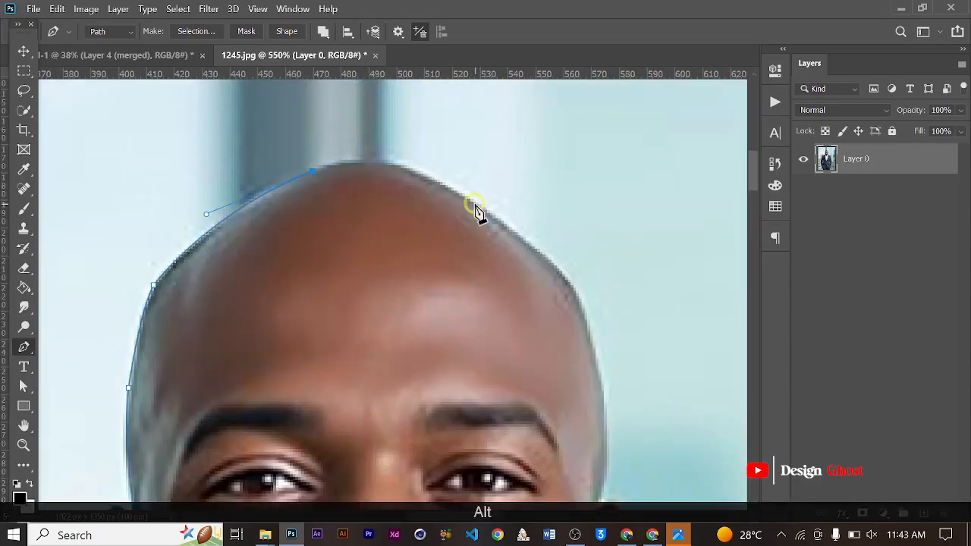
left_click_drag(574, 288, 607, 338)
left_click(573, 288, "alt")
left_click(604, 409, "alt")
left_click_drag(603, 410, 516, 186)
- Trace the Pen path down to the second ear and around its top onto the outer edge
scroll(520, 265, "up", 4)
left_click_drag(519, 267, 504, 318)
left_click(520, 267, "alt")
left_click(531, 263)
left_click_drag(556, 296, 555, 343)
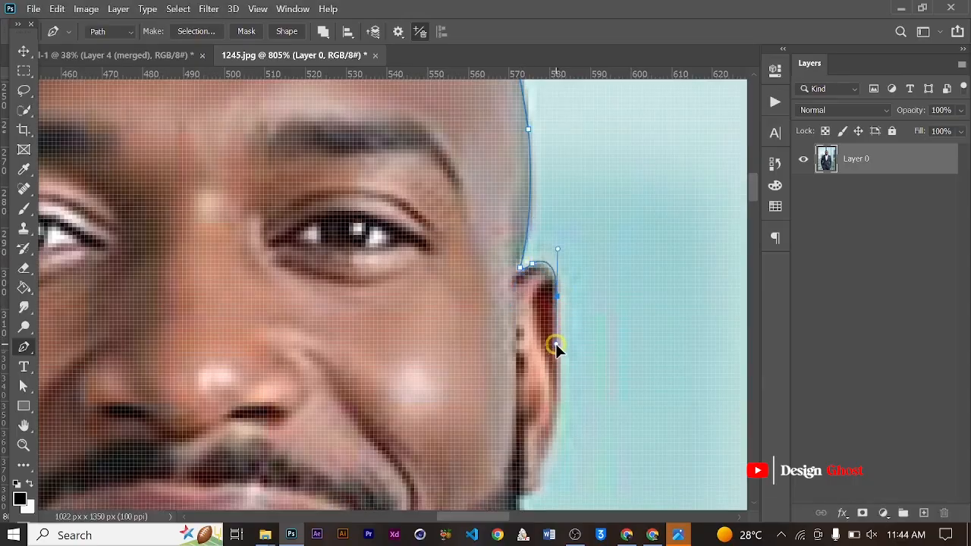
left_click(556, 296, "alt")
- Trace the Pen path down the second ear, along the bearded jaw and down the neck to the shirt collar
left_click_drag(549, 386, 523, 260)
left_click_drag(526, 304, 512, 186)
left_click(526, 304, "alt")
left_click(513, 337)
left_click(513, 185, "alt")
left_click_drag(459, 356, 419, 393)
left_click_drag(461, 357, 460, 230)
left_click(463, 317)
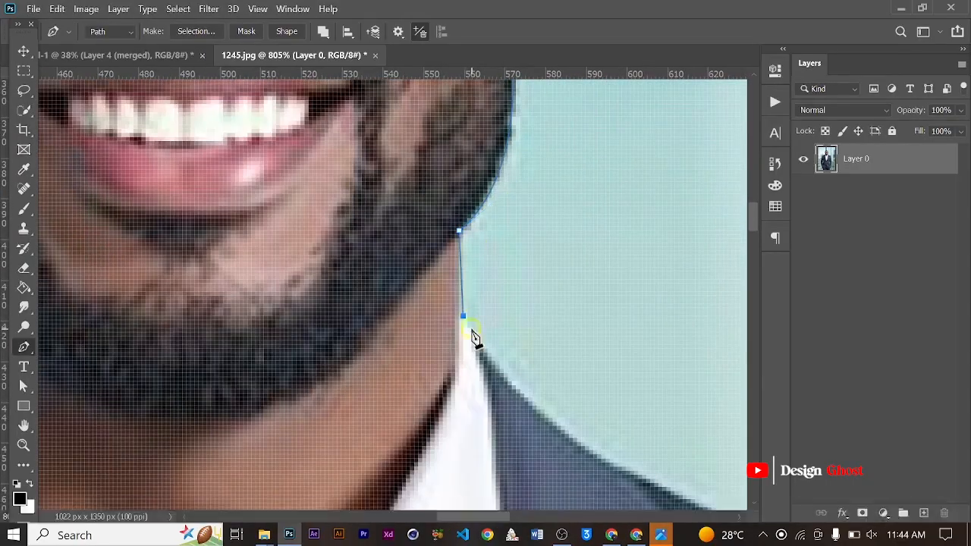
- Continue the Pen path from the shirt collar along the second shoulder to its sleeve seam, undoing the misplaced curve
left_click_drag(545, 351, 330, 225)
left_click_drag(403, 337, 248, 192)
key("ctrl+z")
left_click(248, 193, "alt")
scroll(248, 193, "down", 2)
mouse_move(604, 342)
left_mouse_down()
mouse_move(445, 310)
mouse_move(606, 345)
left_mouse_up()
left_click(452, 307, "alt")
- Trace the Pen path around the second shoulder cap and the small sleeve bulge below it
left_click_drag(493, 361, 461, 206)
left_click(461, 206, "alt")
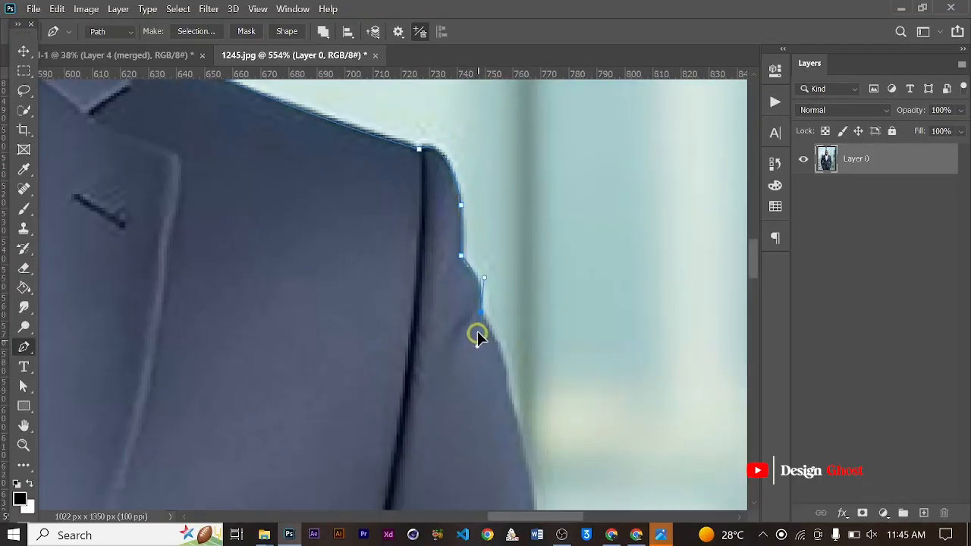
left_click_drag(477, 330, 477, 343)
left_click(480, 312, "alt")
- Extend the Pen path down the outer upper arm and correct the anchor below the sleeve bulge
left_click_drag(518, 349, 466, 210)
left_click_drag(452, 249, 449, 277)
left_click(453, 256, "alt")
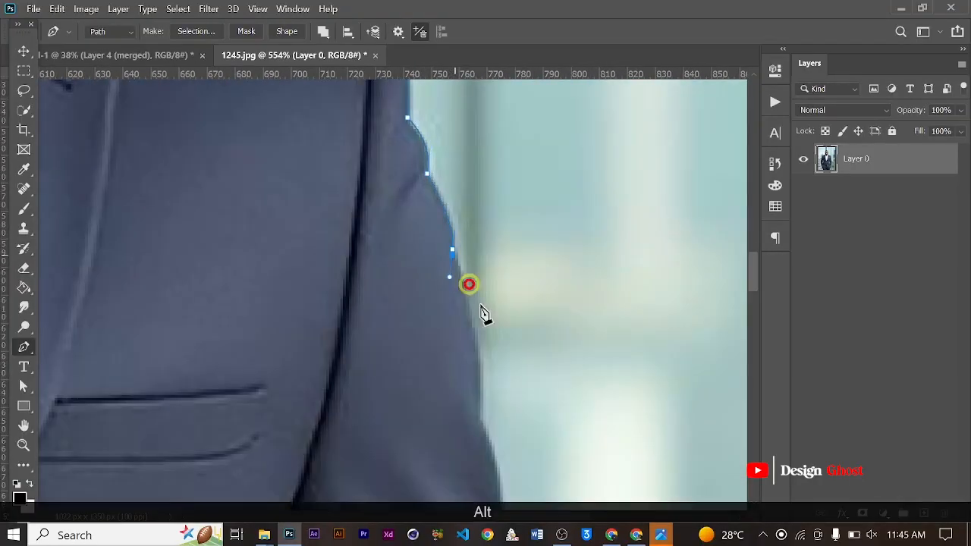
scroll(455, 259, "up", 2)
left_click(451, 248, "alt")
scroll(452, 249, "down", 2)
- Trace curved Pen segments farther down the outer edge of the upper sleeve
left_click_drag(482, 402, 428, 267)
left_click_drag(430, 279, 422, 336)
left_click_drag(456, 474, 447, 524)
scroll(456, 425, "down", 3)
left_click_drag(459, 428, 451, 140)
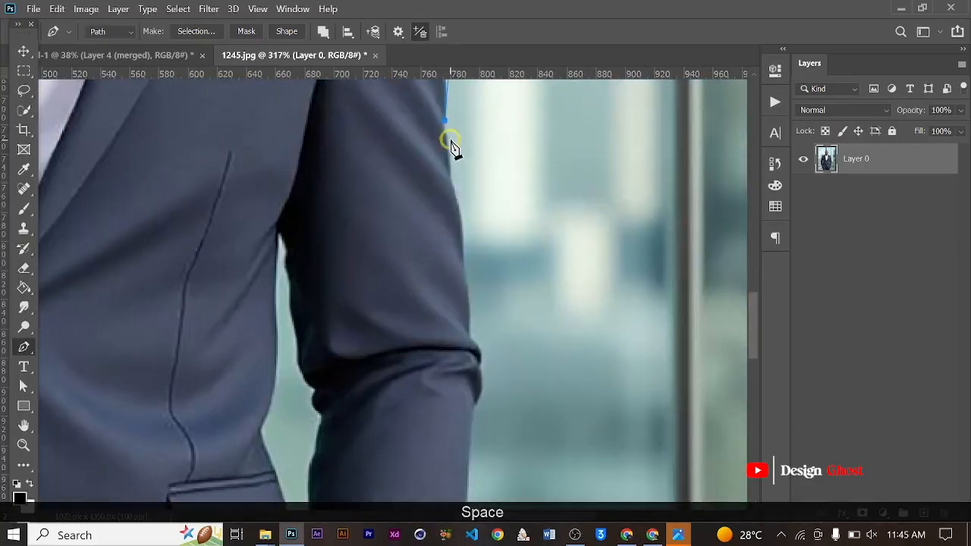
- Continue the Pen path down the sleeve toward the elbow and adjust the handle of the last curve
left_click(446, 174)
left_click_drag(463, 267, 459, 314)
left_click(463, 266, "alt")
scroll(462, 266, "up", 3)
left_click_drag(470, 169, 476, 173)
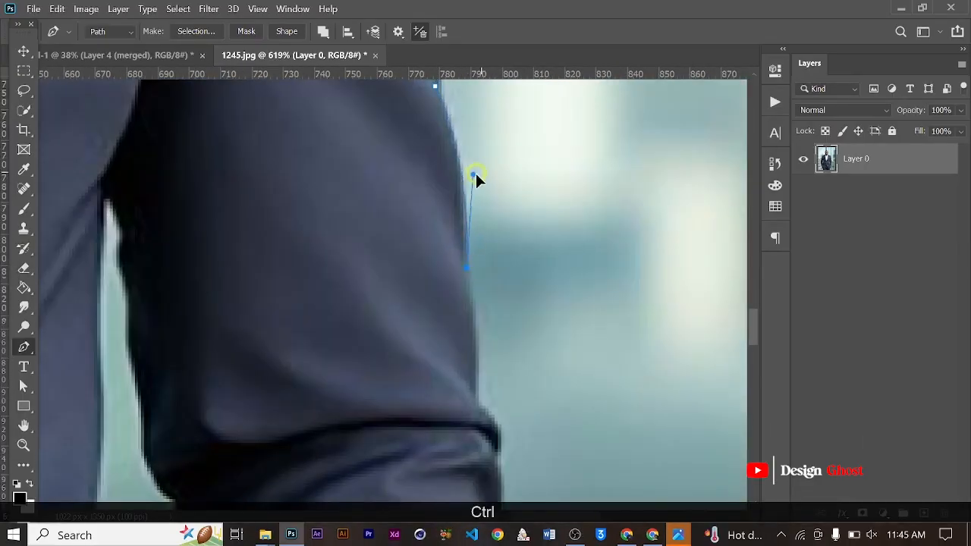
- Trace the Pen path down to the elbow crease and around the protruding sleeve fold
left_click_drag(479, 407, 476, 483)
left_click(478, 406, "alt")
left_click_drag(494, 411, 459, 203)
left_click_drag(461, 256, 449, 283)
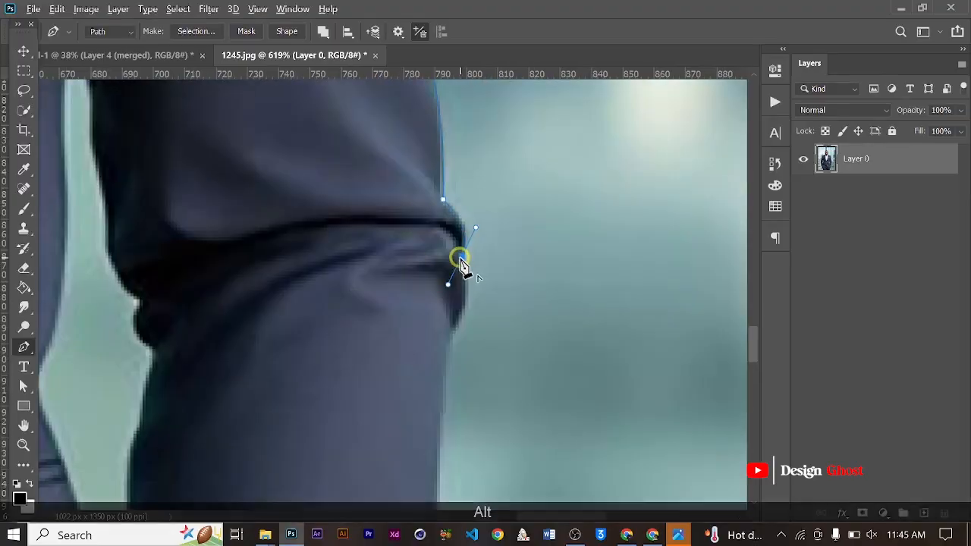
left_click(461, 256, "alt")
- Trace the Pen path from below the elbow fold down the outer edge of the forearm sleeve
left_click_drag(453, 330, 435, 245)
scroll(428, 371, "down", 2)
left_click(455, 183, "alt")
scroll(449, 373, "up", 1)
left_click(445, 265)
scroll(438, 372, "up", 1)
left_click(411, 332)
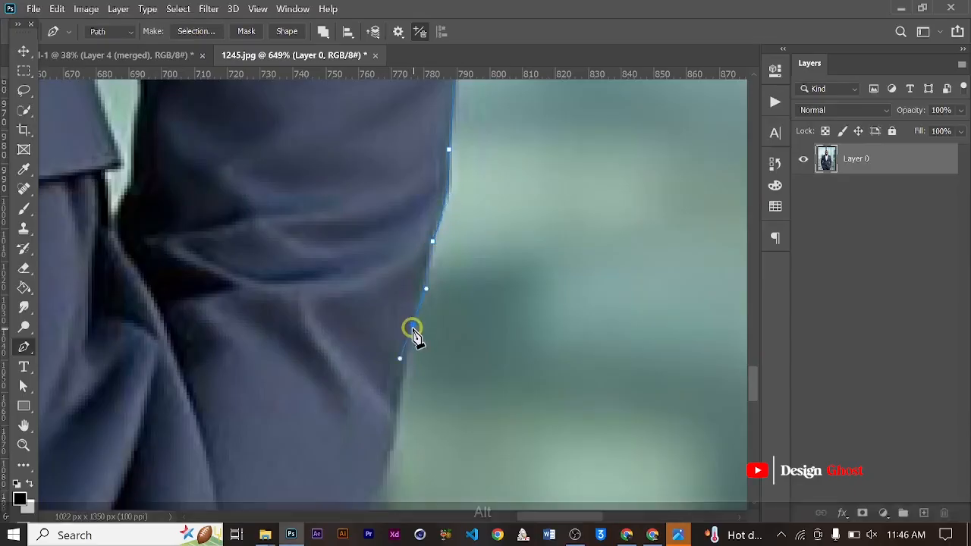
- Undo the misplaced forearm curve and trace the Pen path down to the cuff and around the wristwatch
mouse_move(412, 332)
left_mouse_down()
mouse_move(427, 327)
mouse_move(427, 340)
left_mouse_up()
key("ctrl+z")
left_click(449, 294, "alt")
scroll(429, 379, "down", 3)
left_click_drag(412, 448, 457, 270)
left_click(457, 265)
left_click(469, 286)
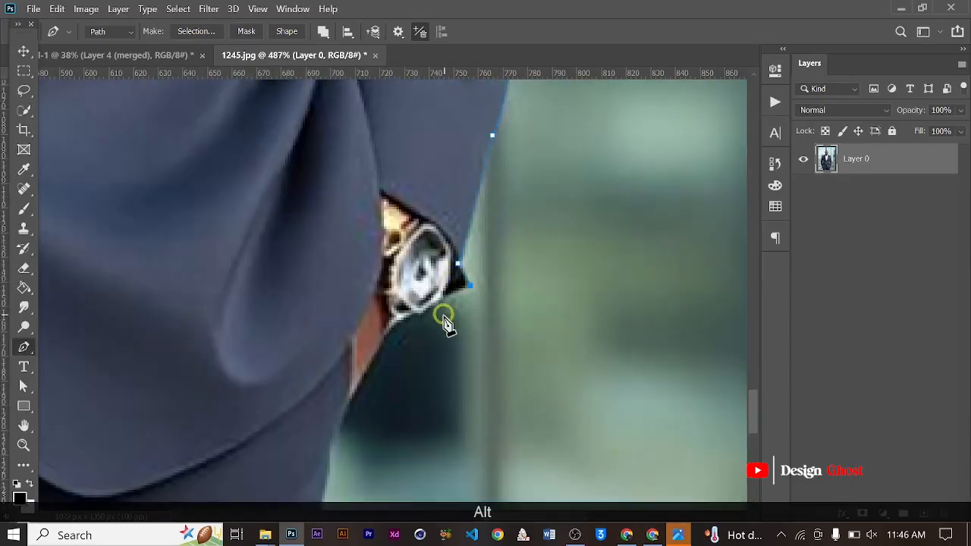
left_click(444, 299)
- Carry the Pen path from the wristwatch out past the side of the canvas and up beyond its top edge
scroll(443, 300, "down", 5)
left_click_drag(508, 442, 559, 446)
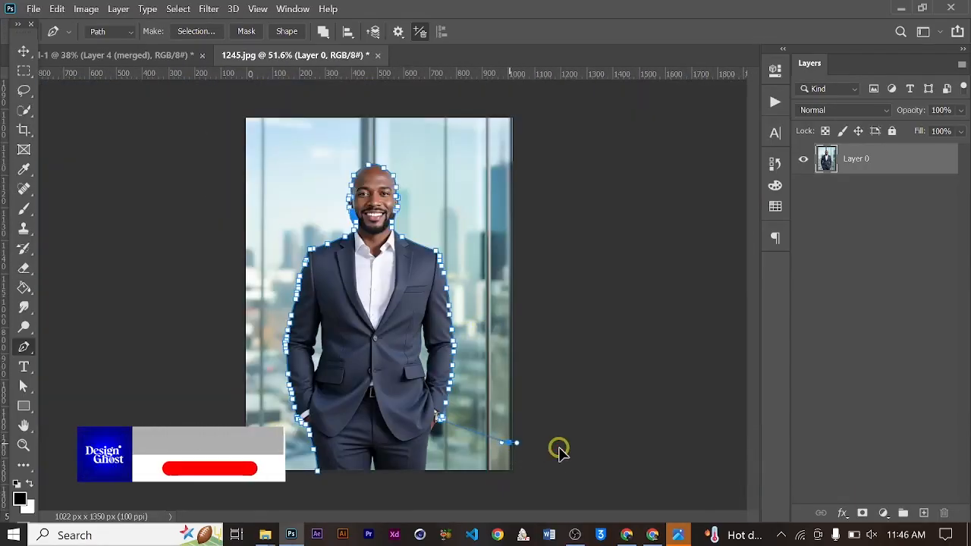
scroll(559, 108, "down", 2)
left_click(558, 107)
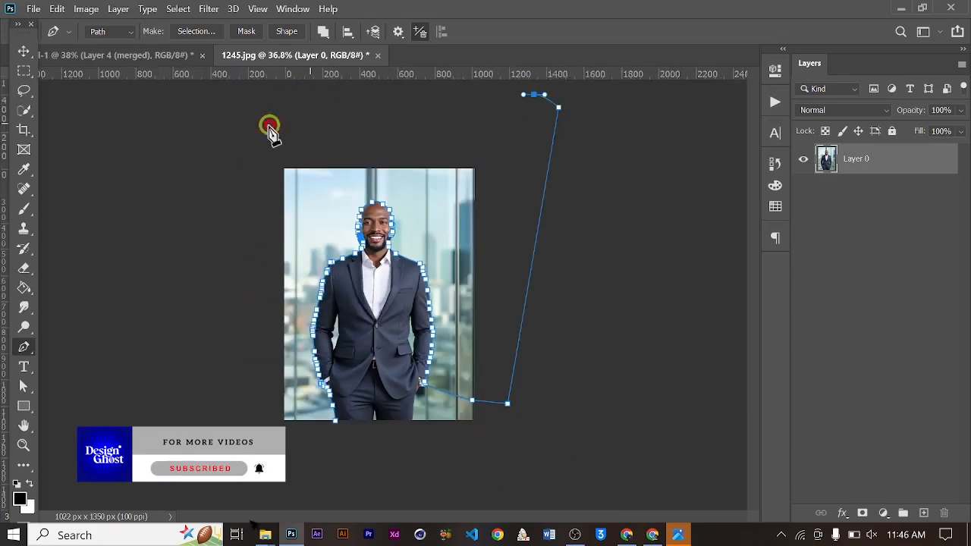
- Route the Pen path around the outside of the canvas and close it at the starting anchor beside the trousers
left_click_drag(400, 122, 345, 122)
left_click_drag(267, 125, 261, 125)
left_click_drag(244, 194, 232, 280)
left_click_drag(242, 364, 243, 376)
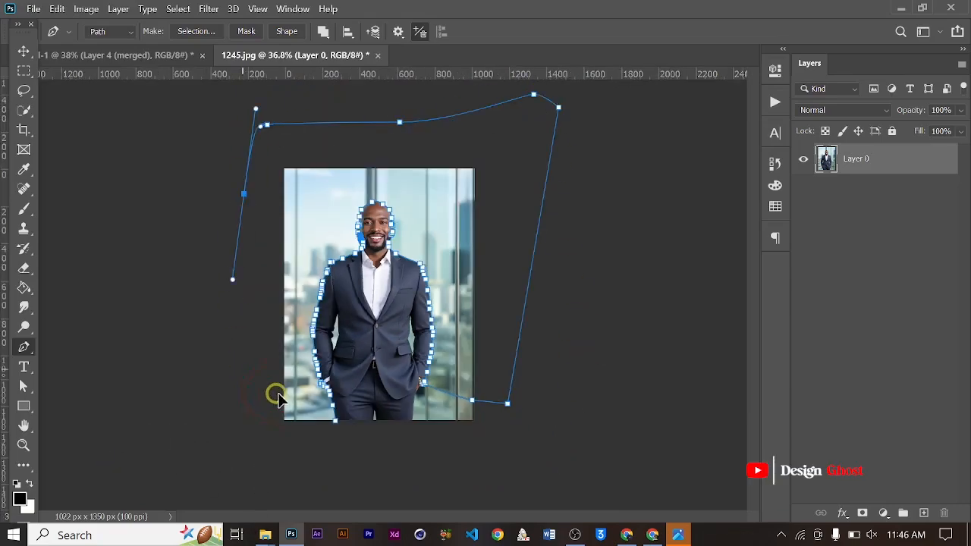
left_click(241, 438)
left_click(335, 422)
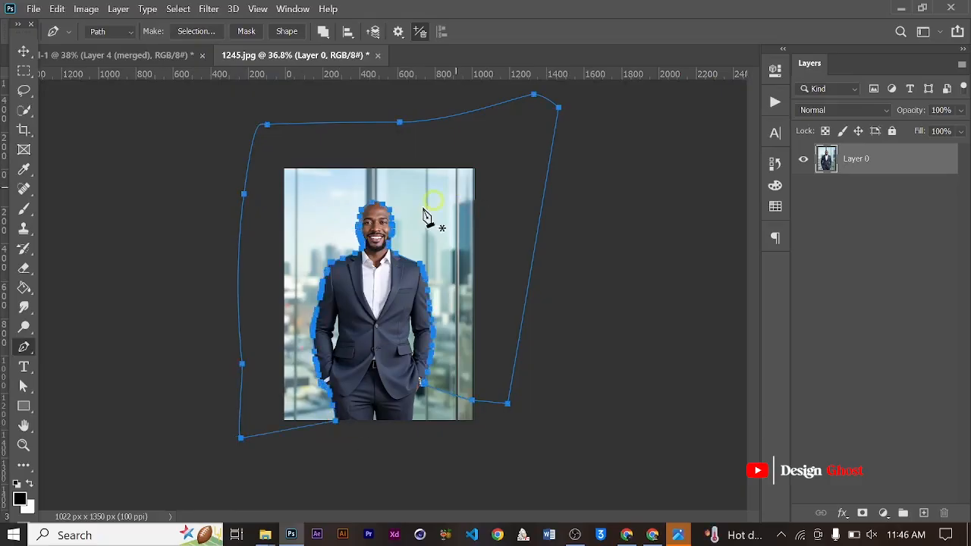
- Convert the closed path into a selection with a feather radius of 0.6 pixels
scroll(429, 210, "up", 2)
scroll(416, 220, "down", 1)
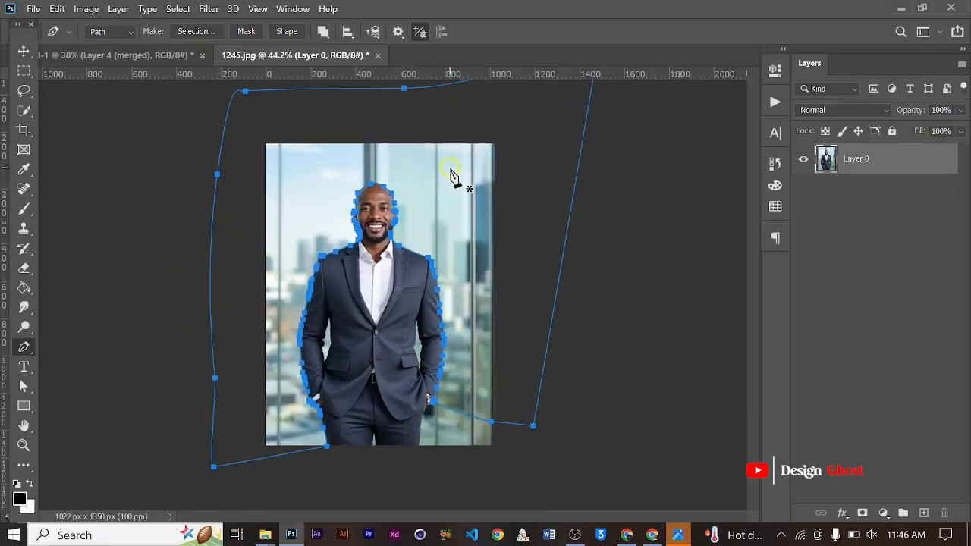
right_click(450, 176)
left_click(472, 228)
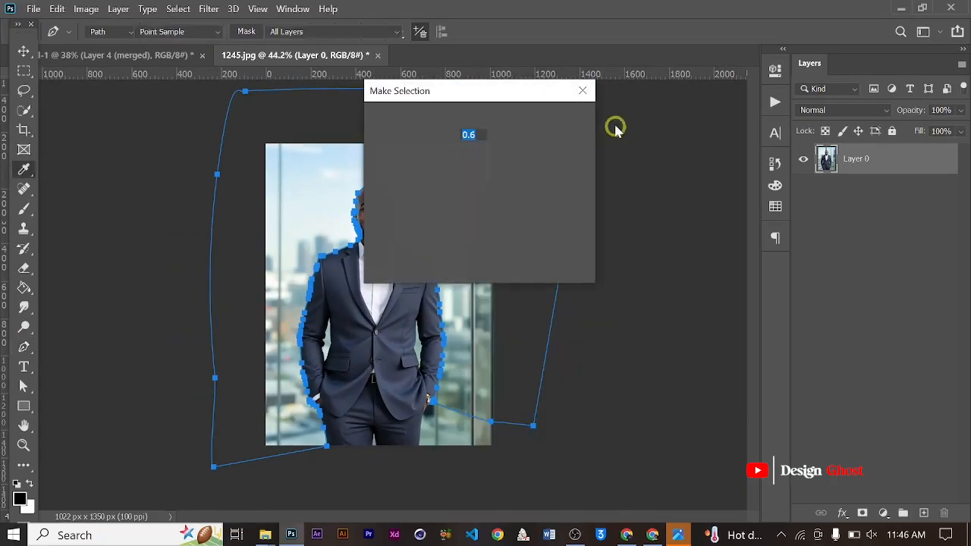
left_click(562, 124)
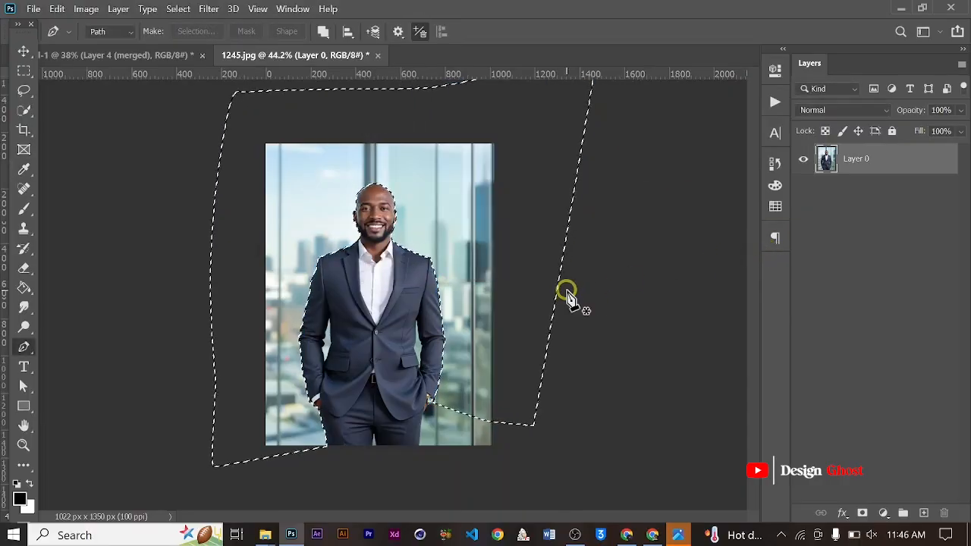
- Delete the selected office background around the man and clear the selection
key("BackSpace")
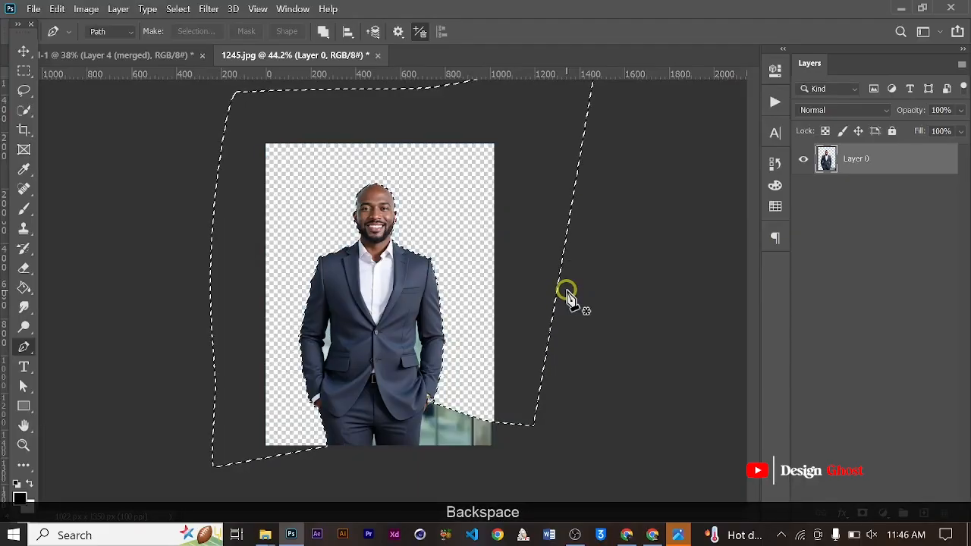
key("BackSpace")
key("BackSpace")
key("BackSpace")
key("BackSpace")
key("BackSpace")
key("BackSpace")
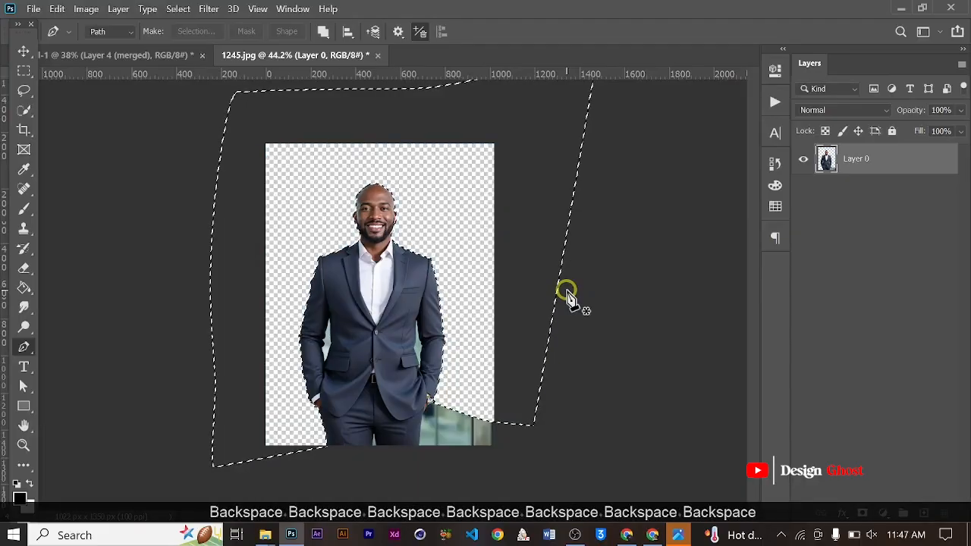
key("ctrl+d")
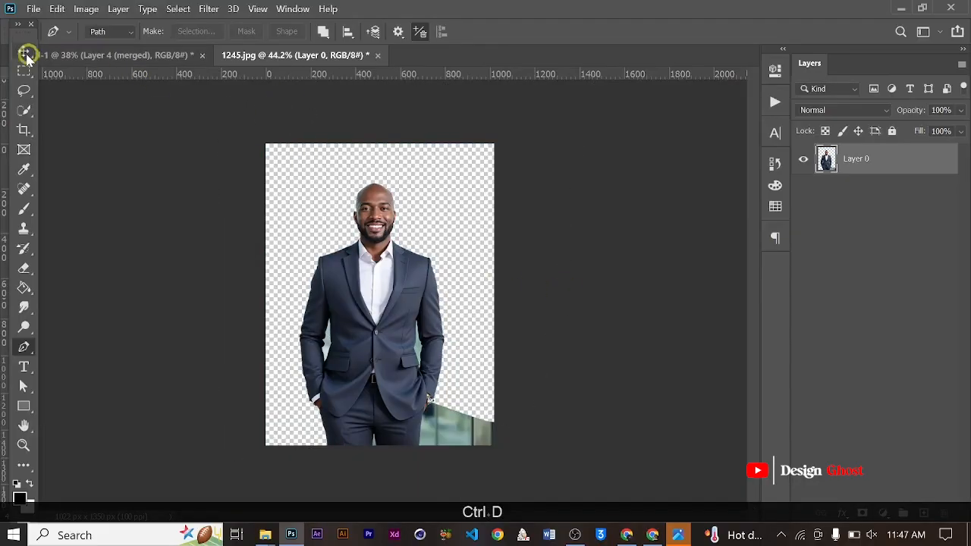
- Move the cut-out man from 1245.jpg into the green background design with the Move tool
left_click(27, 55)
scroll(336, 256, "down", 1)
left_click_drag(347, 260, 446, 342)
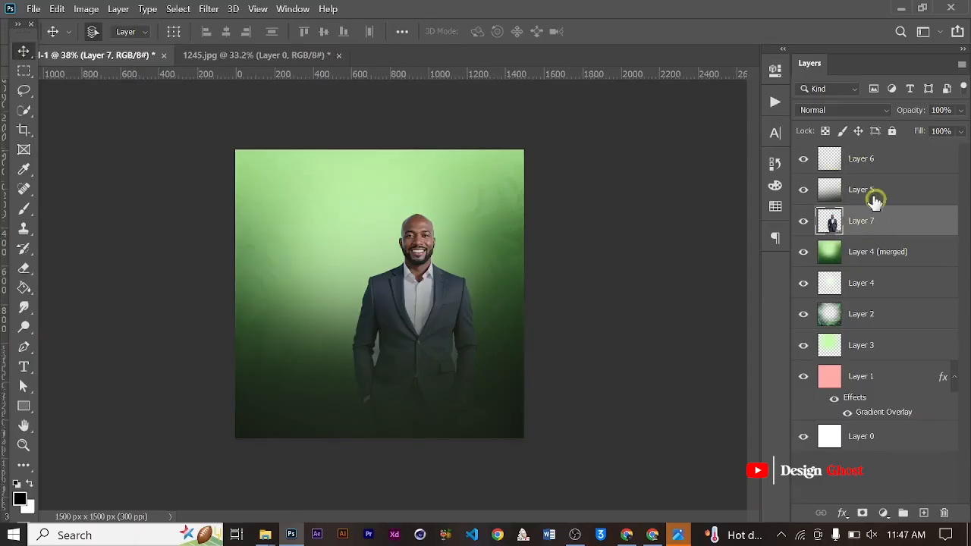
- Scale the man's layer to about 149.55% and reposition it so he fills the lower part of the green canvas
scroll(436, 346, "down", 2)
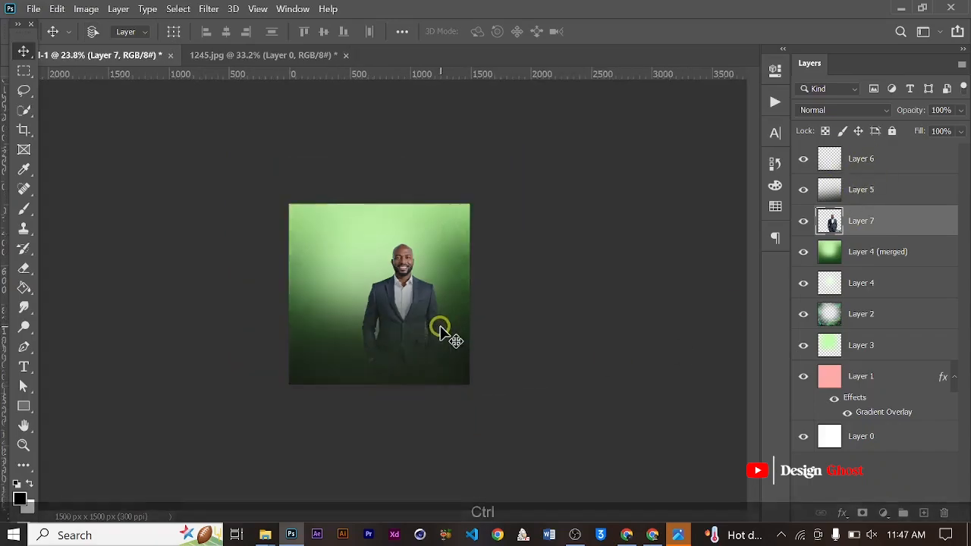
key("ctrl+t")
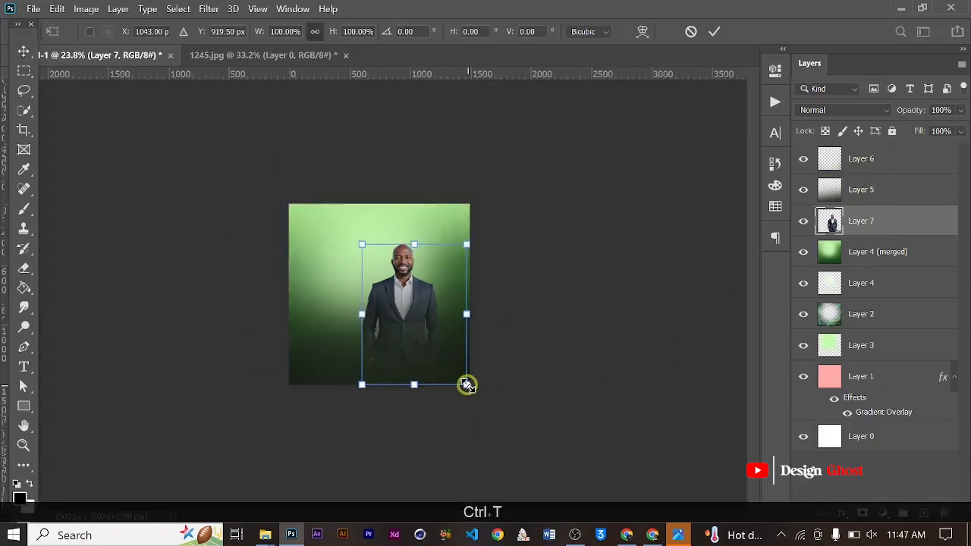
left_click_drag(466, 385, 513, 462)
left_click_drag(450, 303, 432, 300)
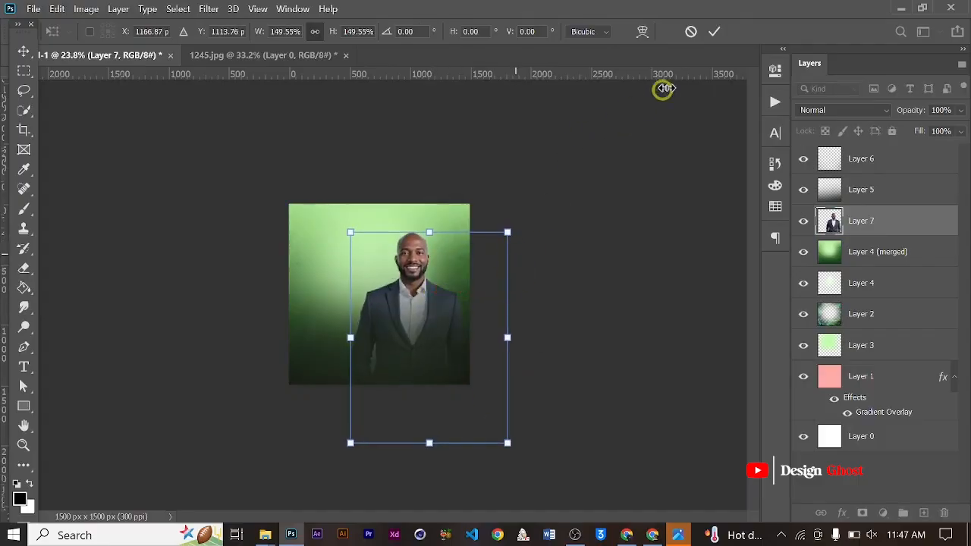
left_click(716, 30)
scroll(442, 361, "up", 10)
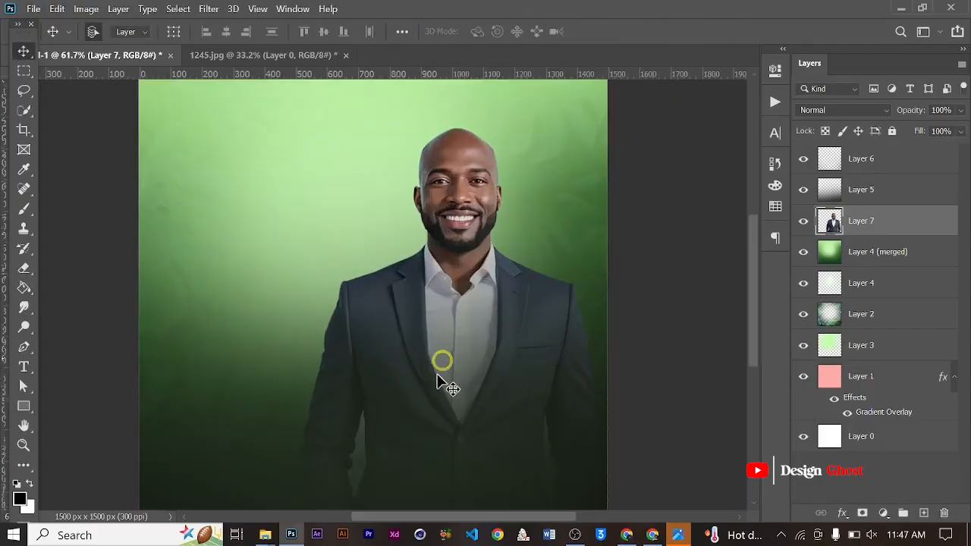
key("space")
left_click_drag(429, 431, 450, 305)
scroll(433, 326, "up", 2)
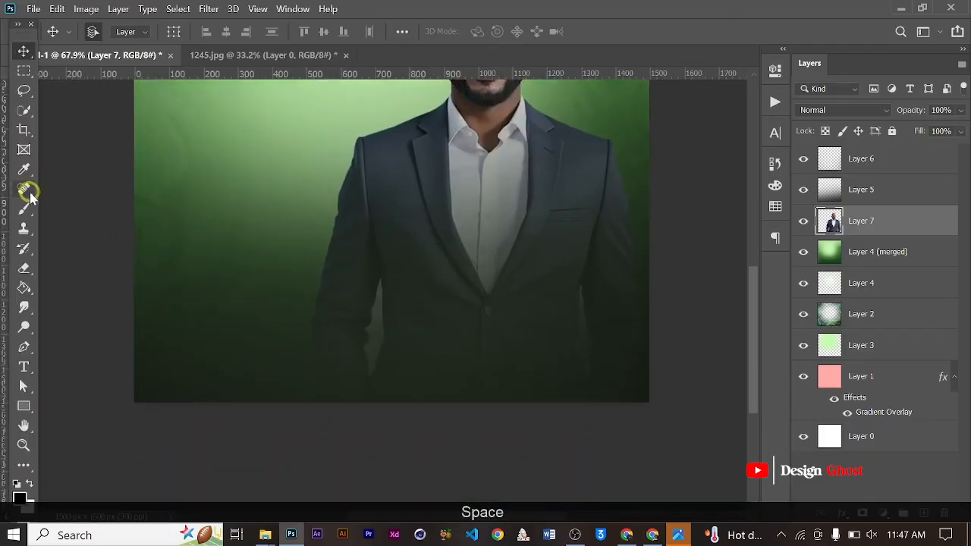
left_click(29, 195)
left_click(24, 265)
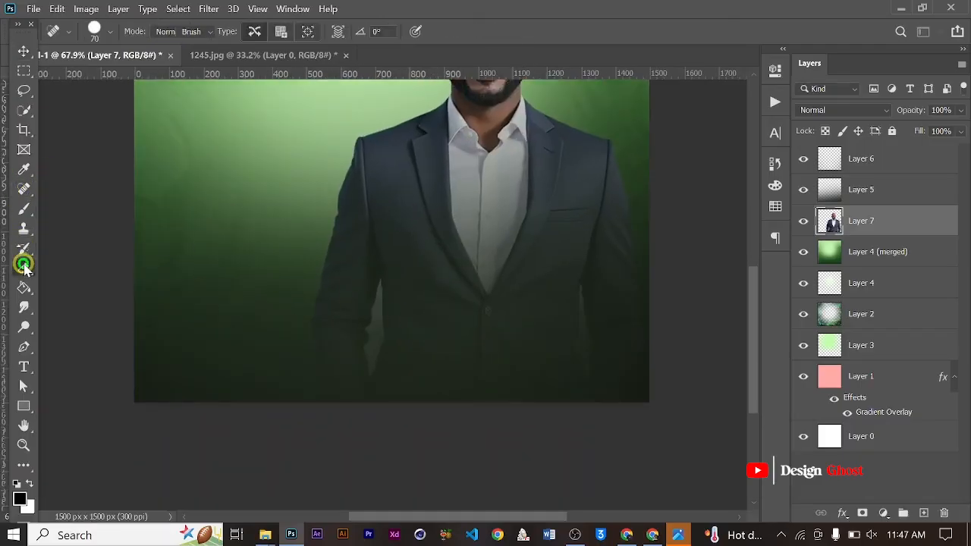
right_click(24, 265)
left_click(76, 292)
scroll(381, 320, "up", 2)
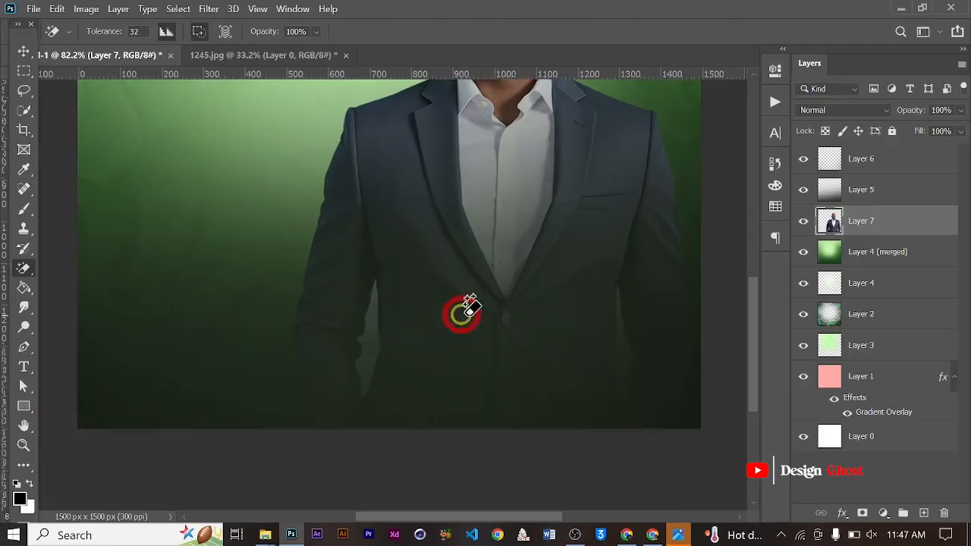
scroll(383, 359, "up", 5)
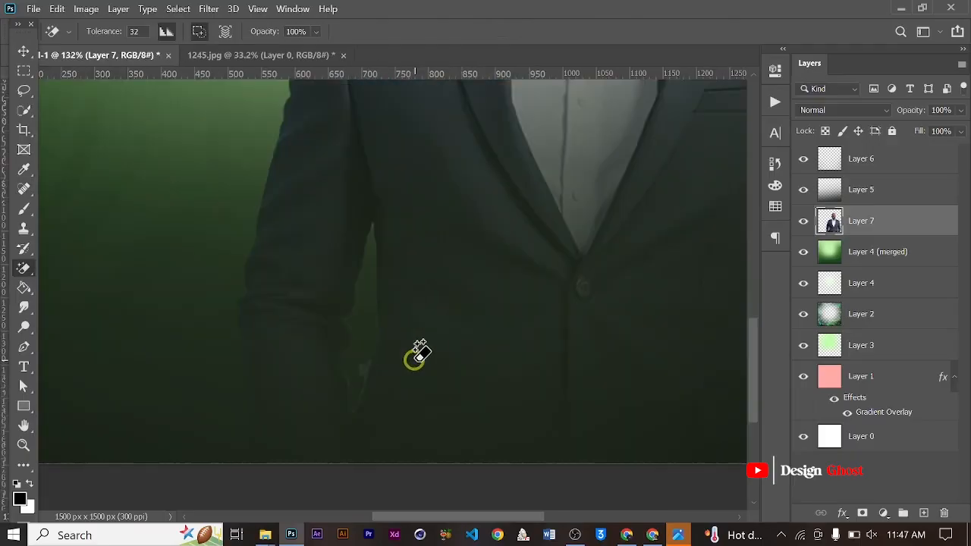
- Hide Layer 5 and Layer 6 and ready the Pen tool at the gap between the man's sleeve and jacket
key("p")
scroll(402, 342, "up", 2)
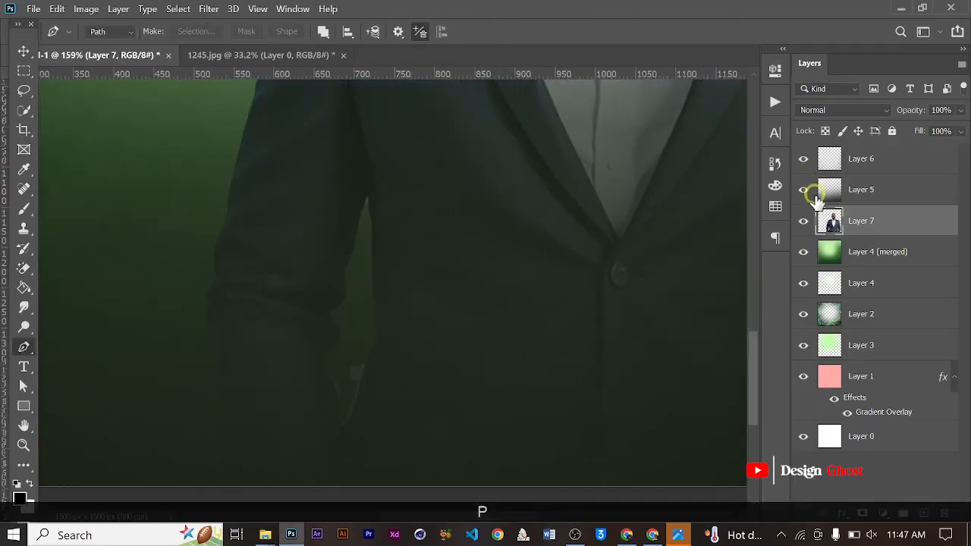
left_click(803, 158)
scroll(369, 405, "up", 6)
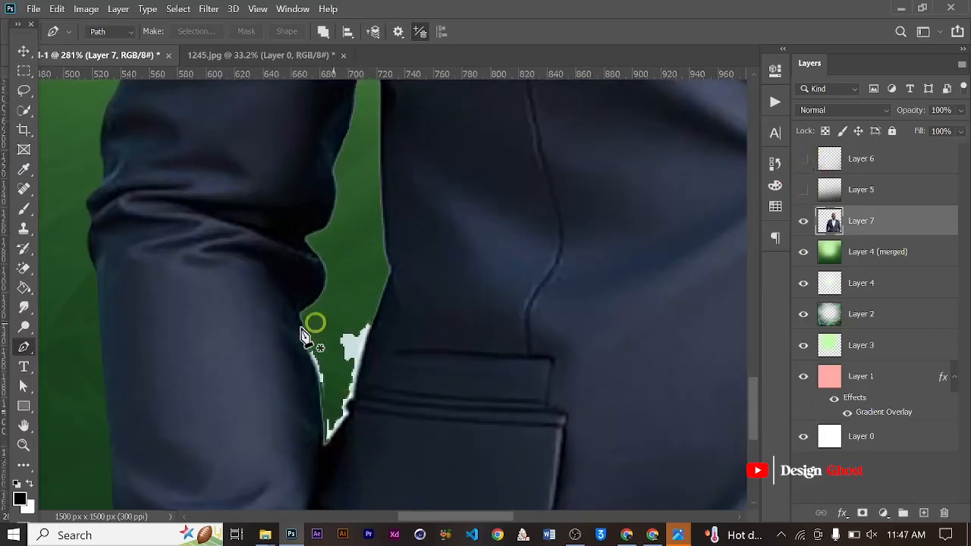
scroll(302, 333, "down", 6)
scroll(306, 316, "up", 5)
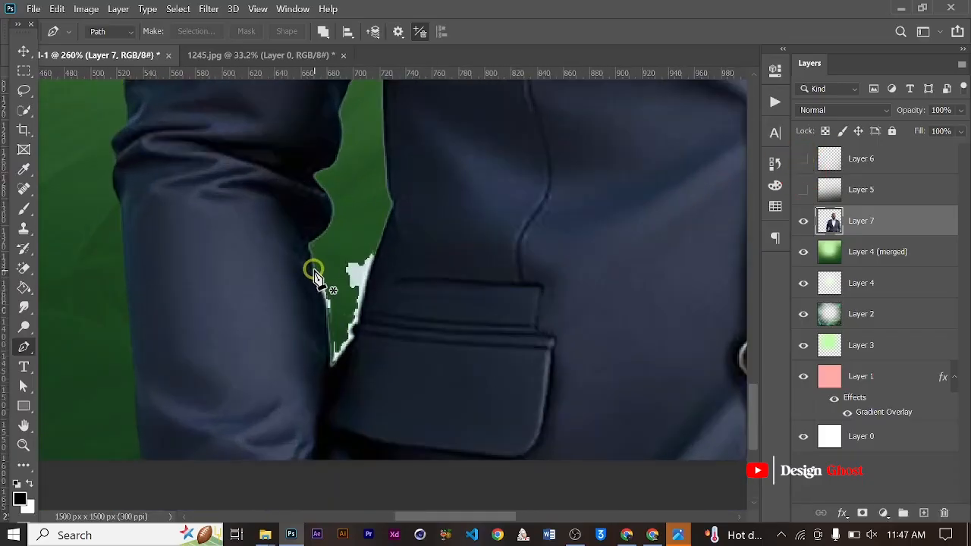
- Trace a closed Pen path around the white remnants in the gap between the sleeve and the jacket pocket
left_click(329, 362)
scroll(334, 376, "up", 1)
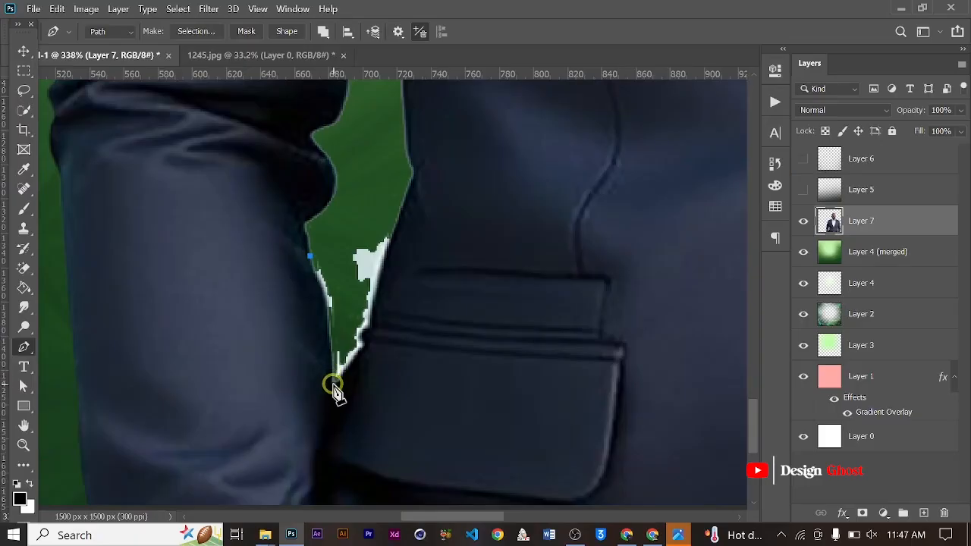
left_click_drag(330, 407, 328, 483)
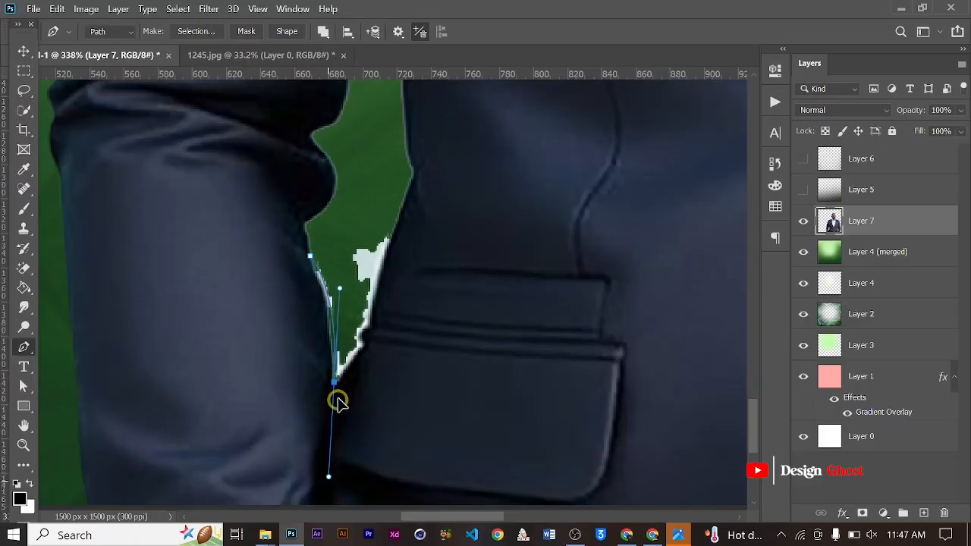
key("ctrl")
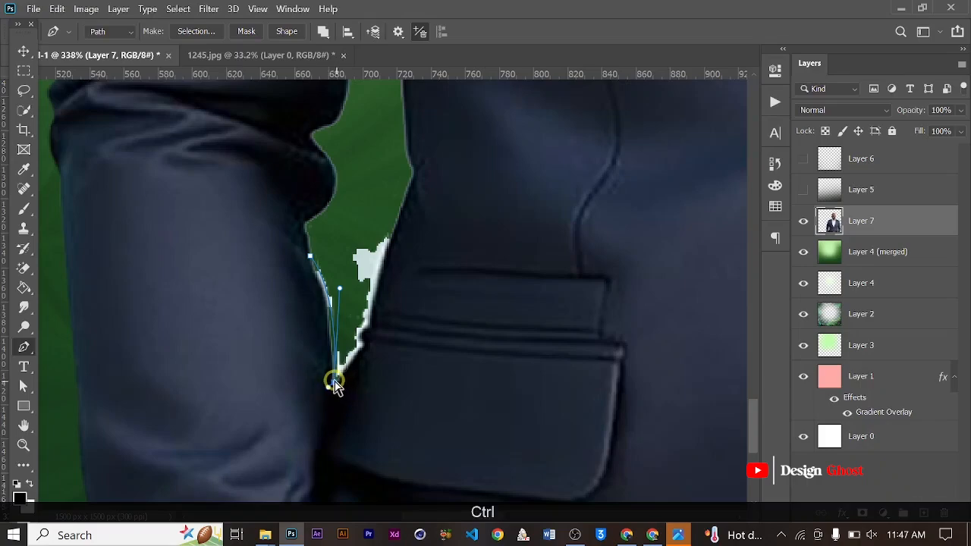
left_click_drag(333, 381, 327, 390)
scroll(369, 366, "up", 2)
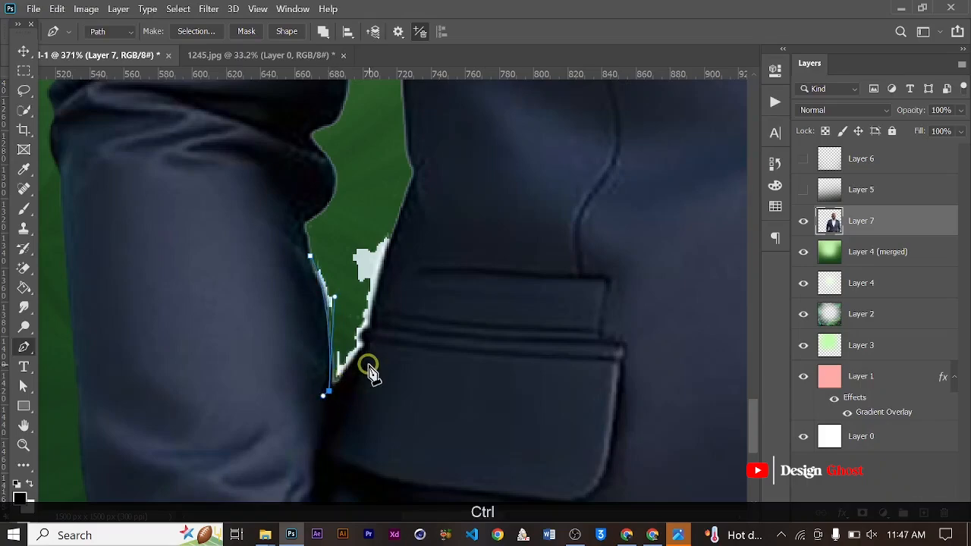
left_click_drag(362, 344, 364, 331)
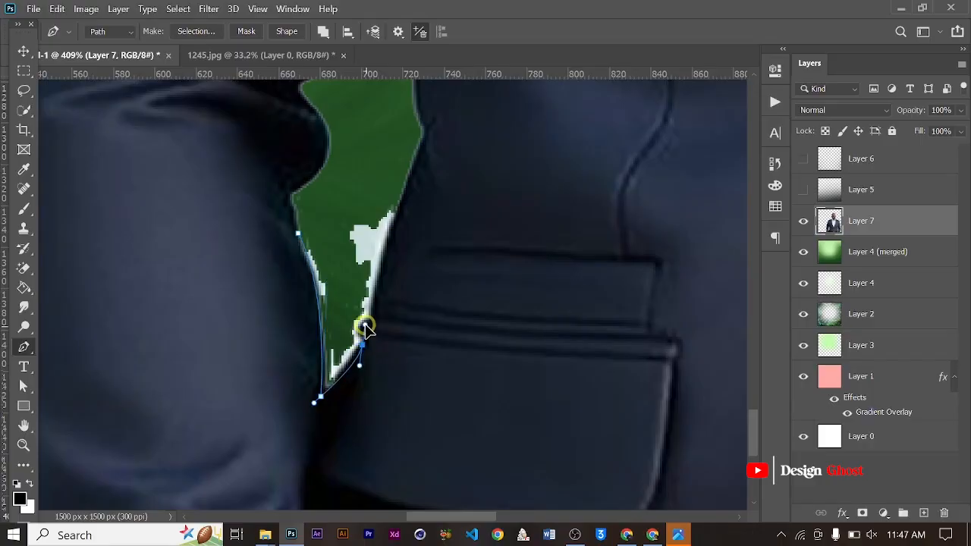
left_click(362, 345, "alt")
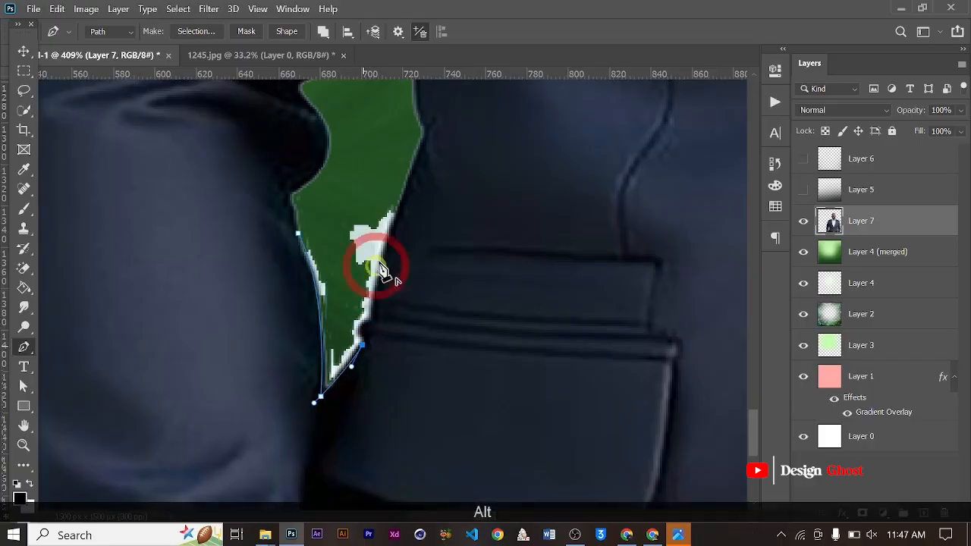
left_click(399, 203)
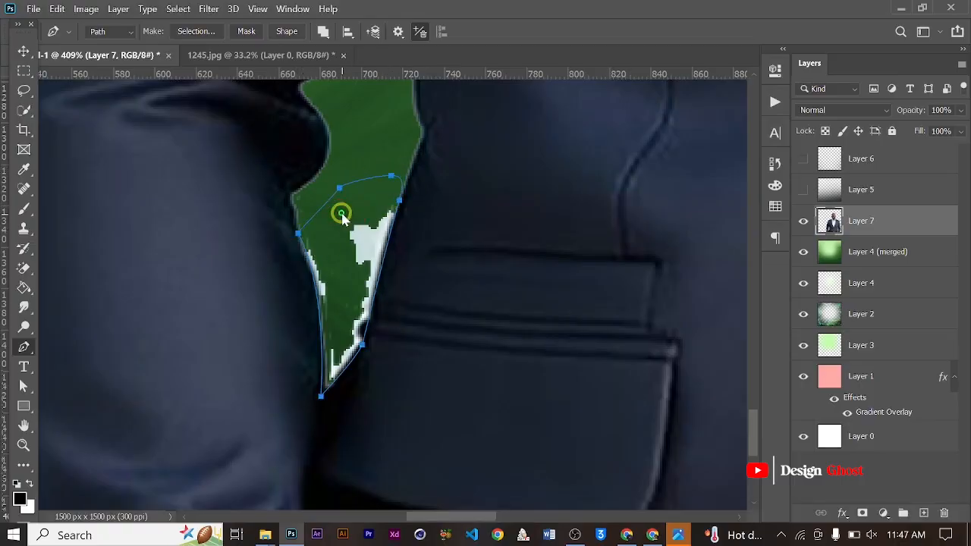
- Convert the path around the gap into a new anti-aliased selection with a 0.6 pixel feather radius
right_click(351, 176)
left_click(396, 242)
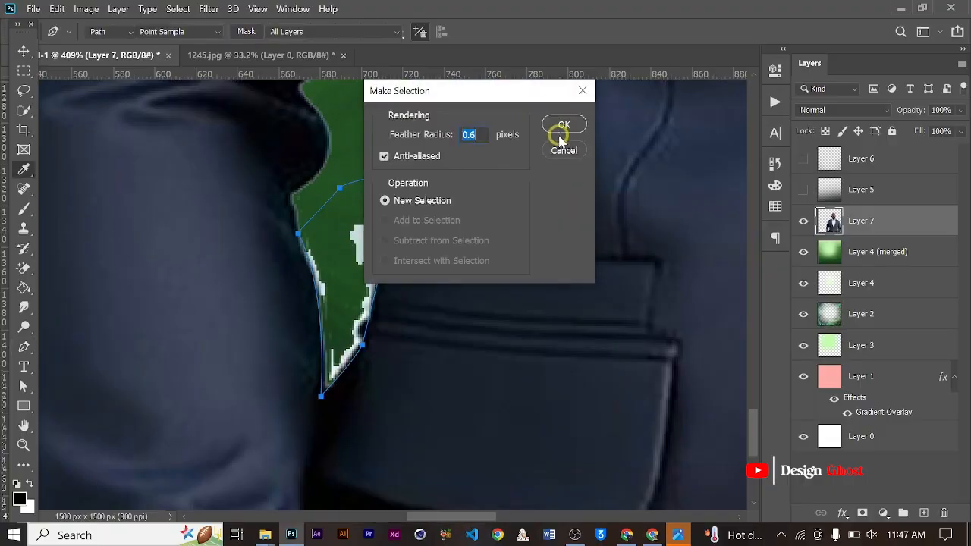
left_click(561, 137)
- Delete the selected white remnants between the sleeve and the jacket from Layer 7 and clear the selection
key("BackSpace")
key("BackSpace")
key("BackSpace")
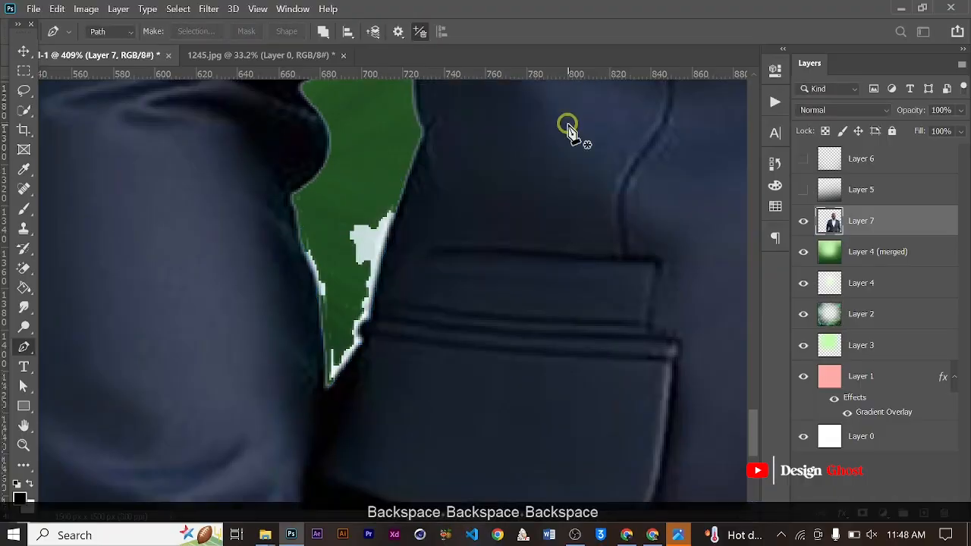
key("BackSpace")
key("ctrl+d")
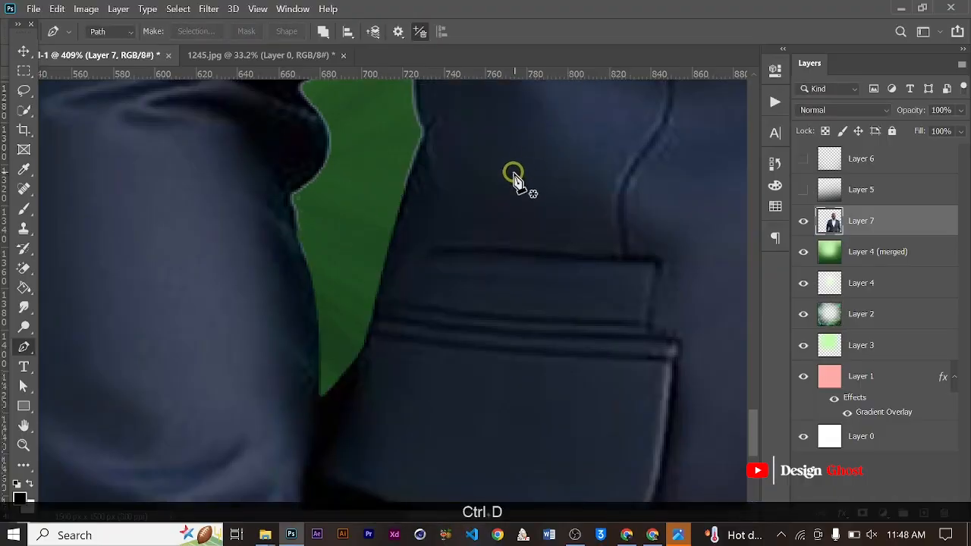
- Make Layer 5 and Layer 6 visible again
scroll(513, 174, "down", 10)
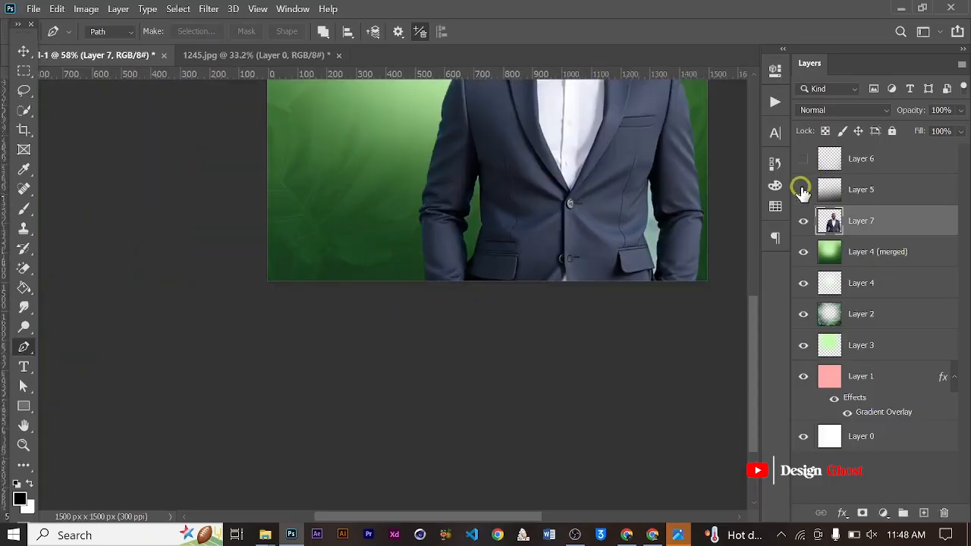
key("Return")
key("ctrl+0")
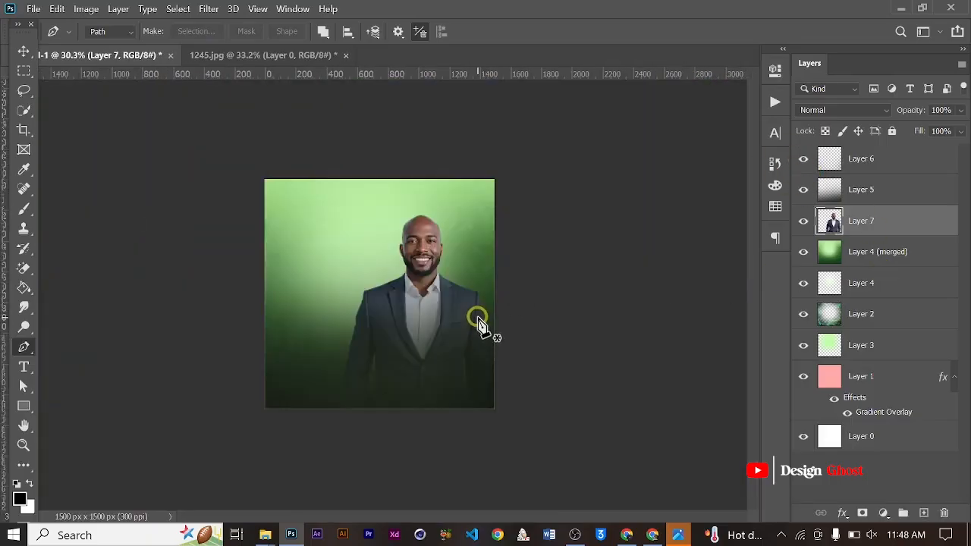
left_click(23, 52)
scroll(508, 292, "up", 5)
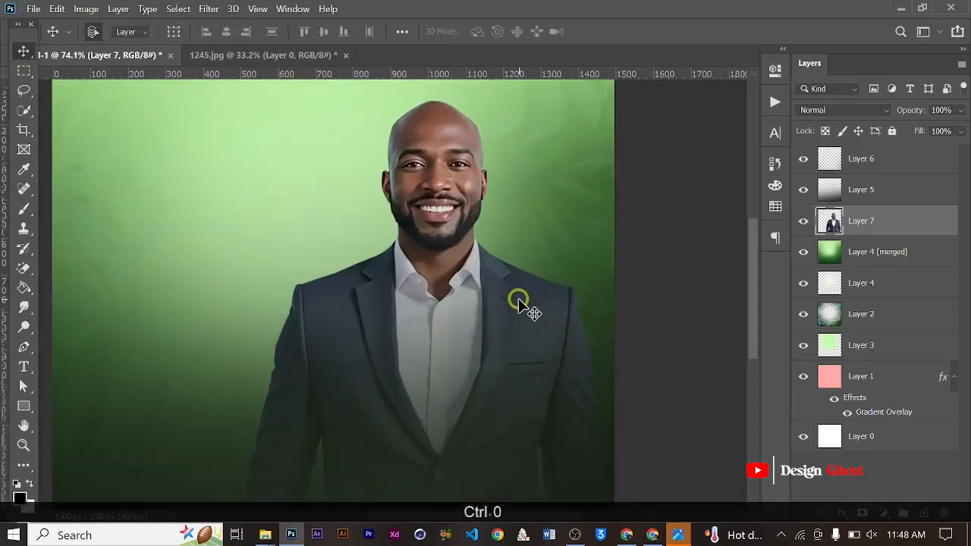
scroll(483, 270, "down", 2)
scroll(489, 213, "up", 3)
key("Return")
key("ctrl+0")
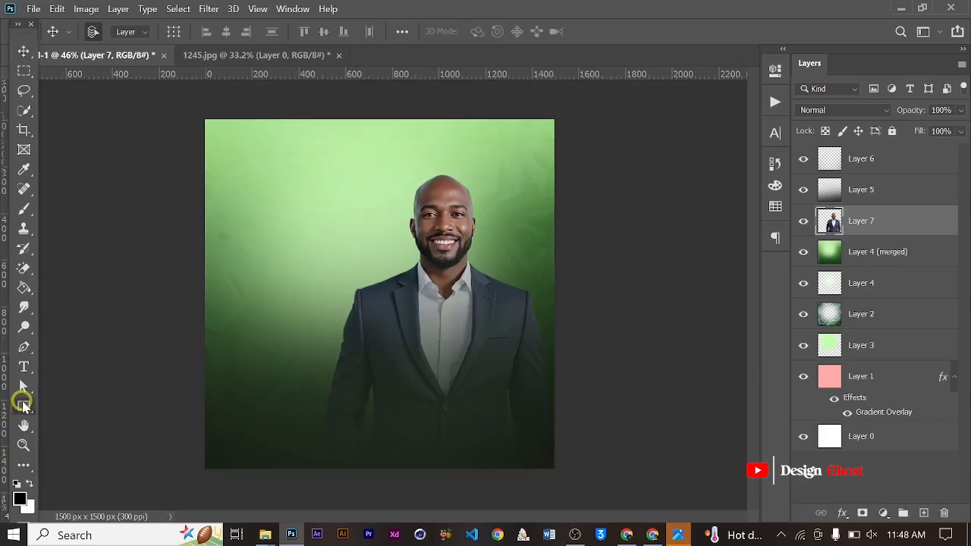
- Group all layers from Layer 6 down to Layer 1 and name the group Background
scroll(379, 331, "up", 2)
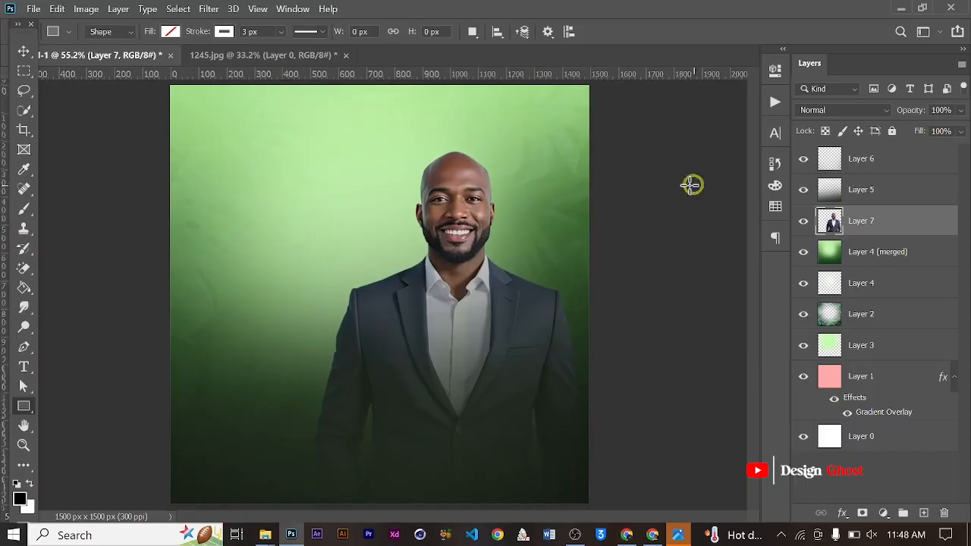
left_click(876, 165)
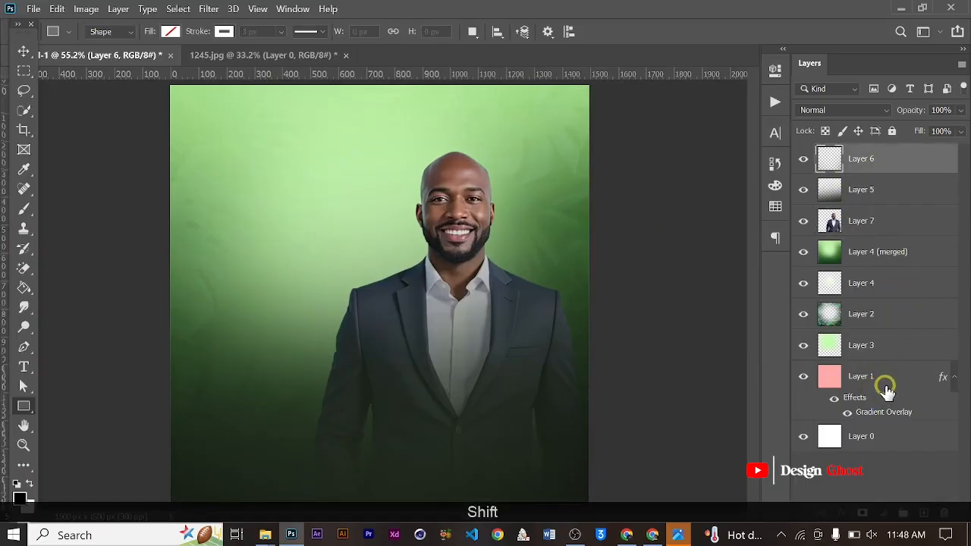
left_click(886, 388, "shift")
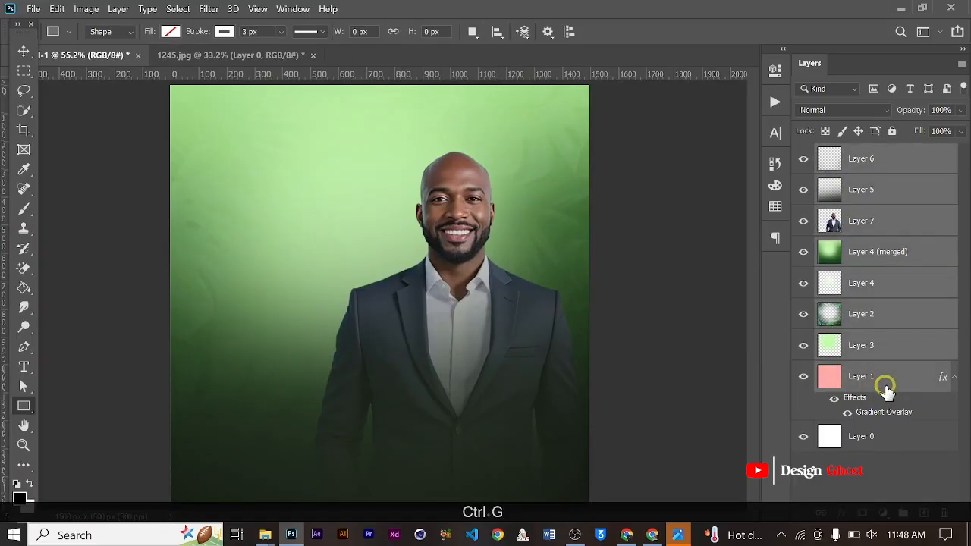
key("ctrl+g")
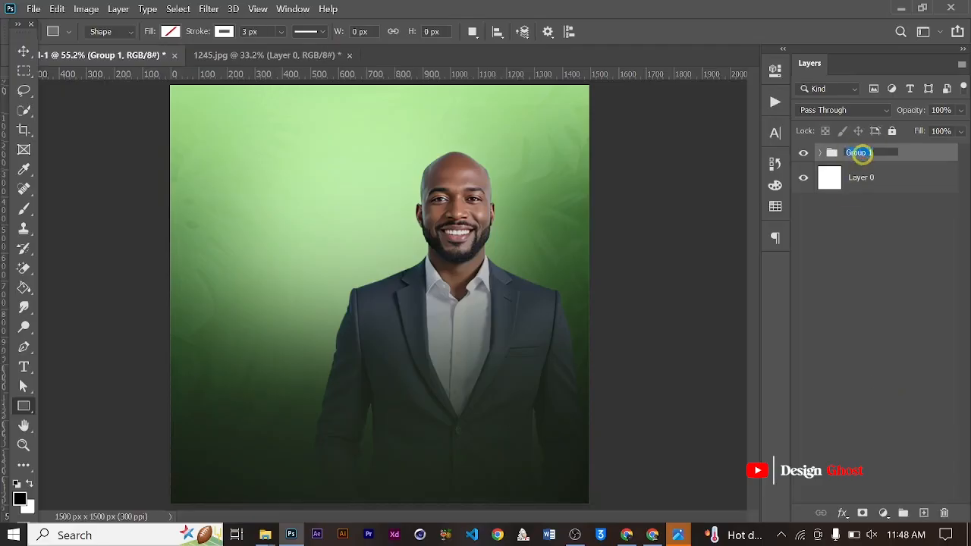
type("Backgrou")
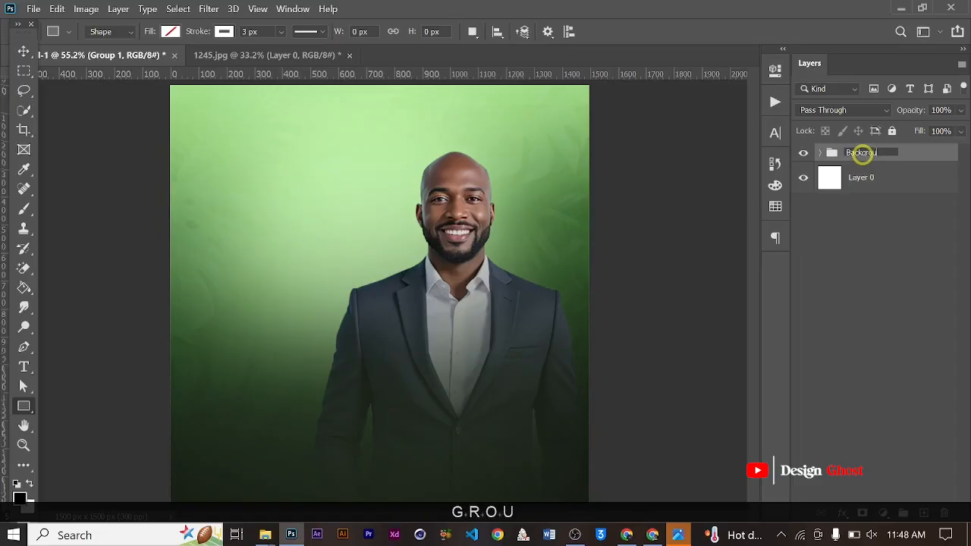
type("nd")
key("Return")
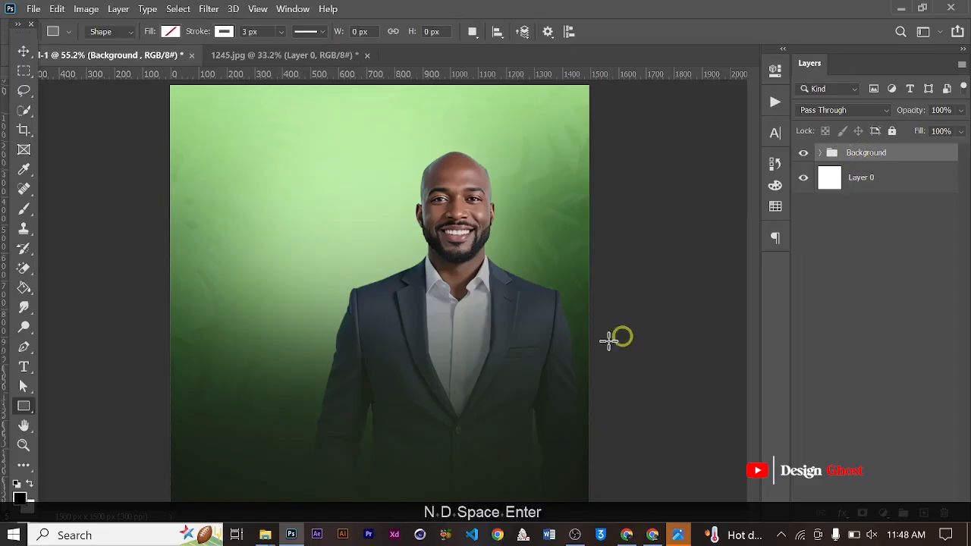
- Draw a rectangle of about 948 x 448 px across the man's lower torso and fill it with pale green
scroll(260, 362, "down", 2)
left_click_drag(262, 311, 458, 404)
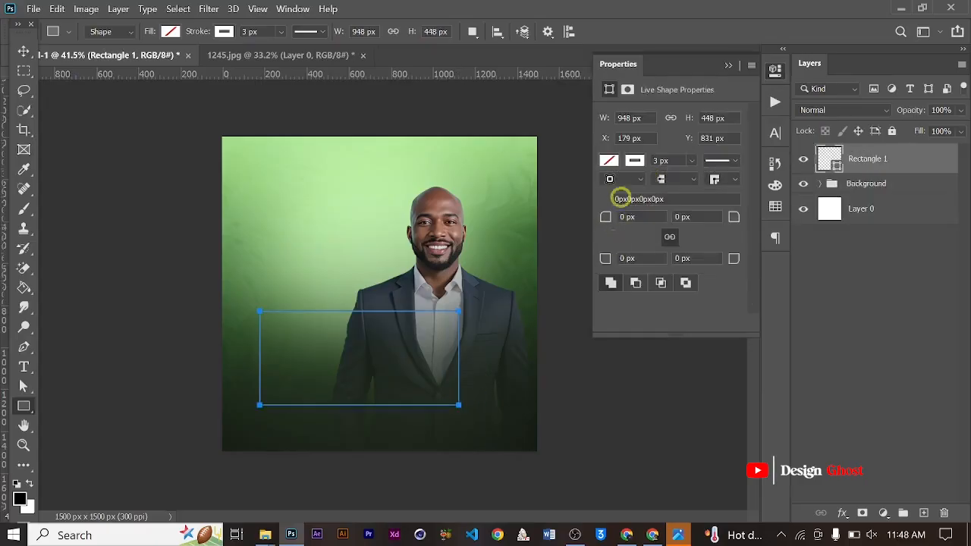
left_click(611, 163)
left_click(639, 239)
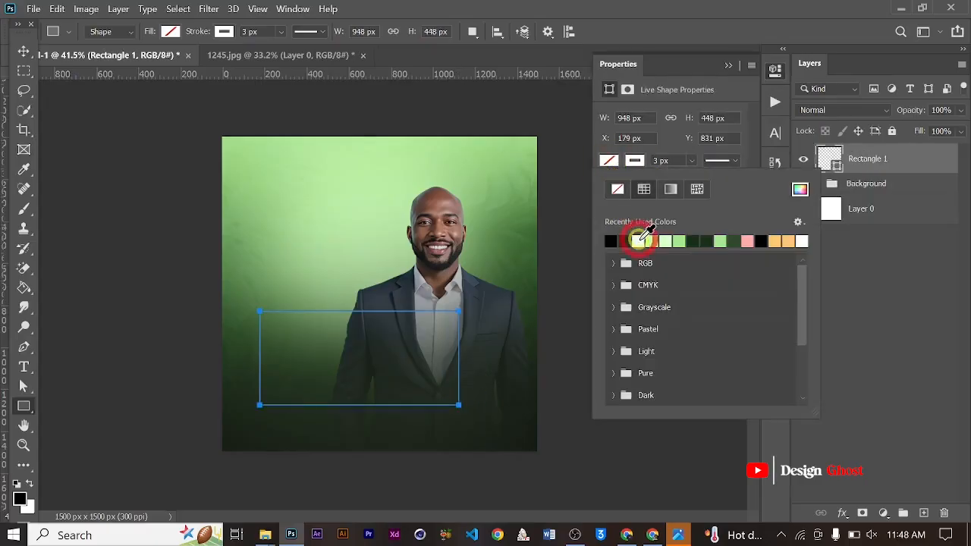
left_click(728, 65)
- Reduce the rectangle's height to about 81.32% by raising its lower edge with Free Transform
left_click(24, 50)
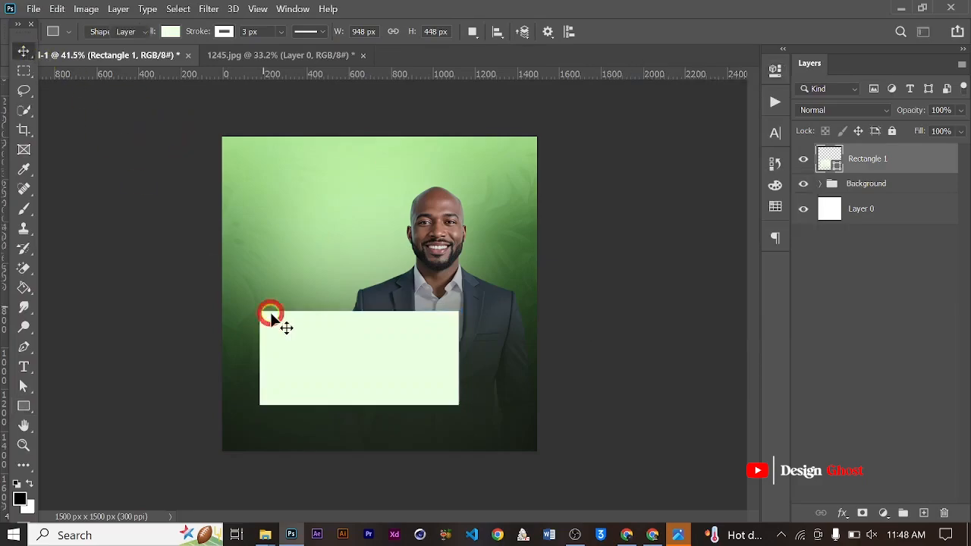
scroll(303, 317, "up", 2)
key("ctrl+t")
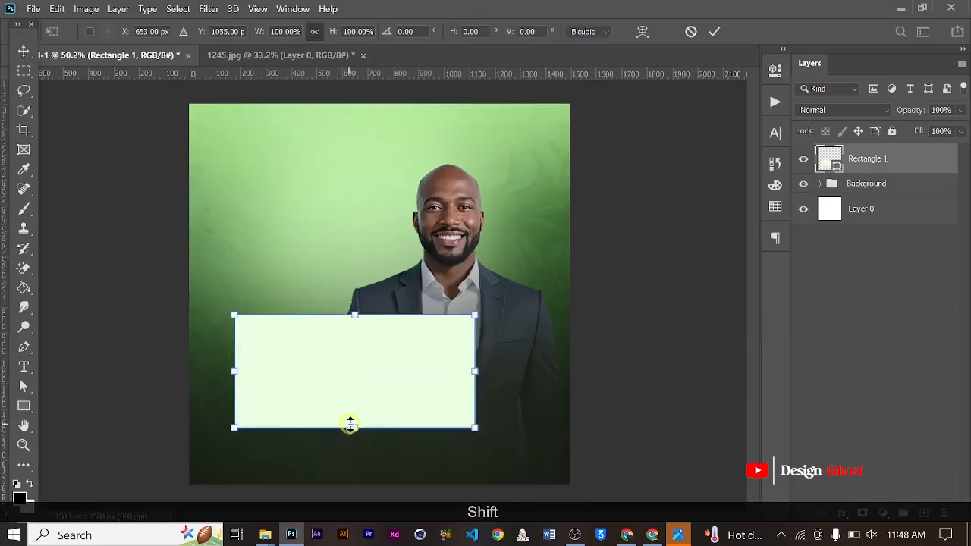
left_click_drag(353, 428, 354, 407)
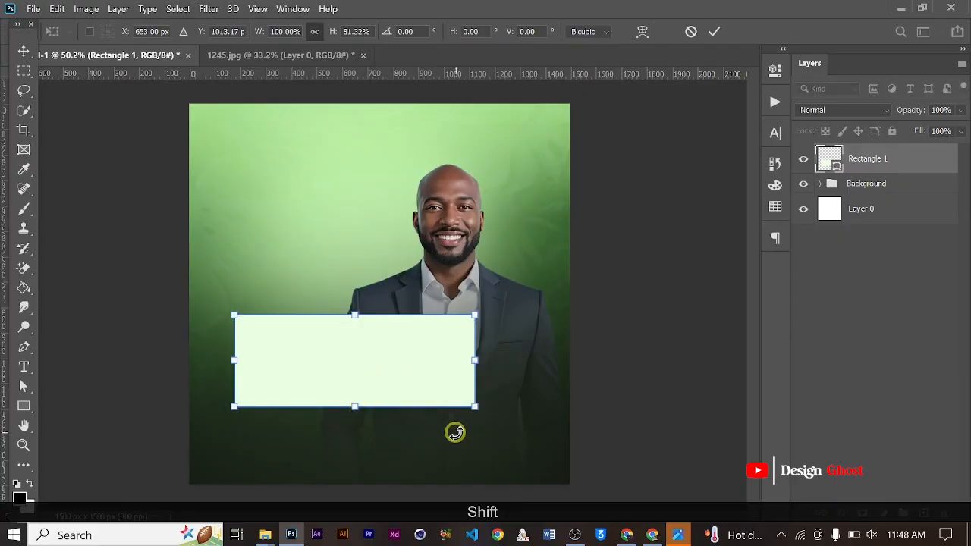
key("Return")
key("ctrl+0")
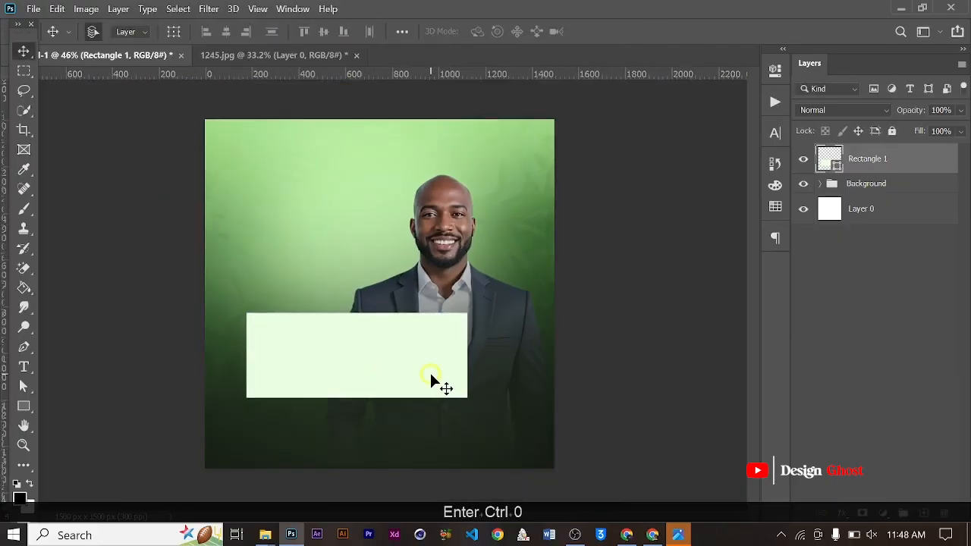
- Enlarge the rectangle slightly to about 103.37% width and 105.92% height with Free Transform
key("ctrl+t")
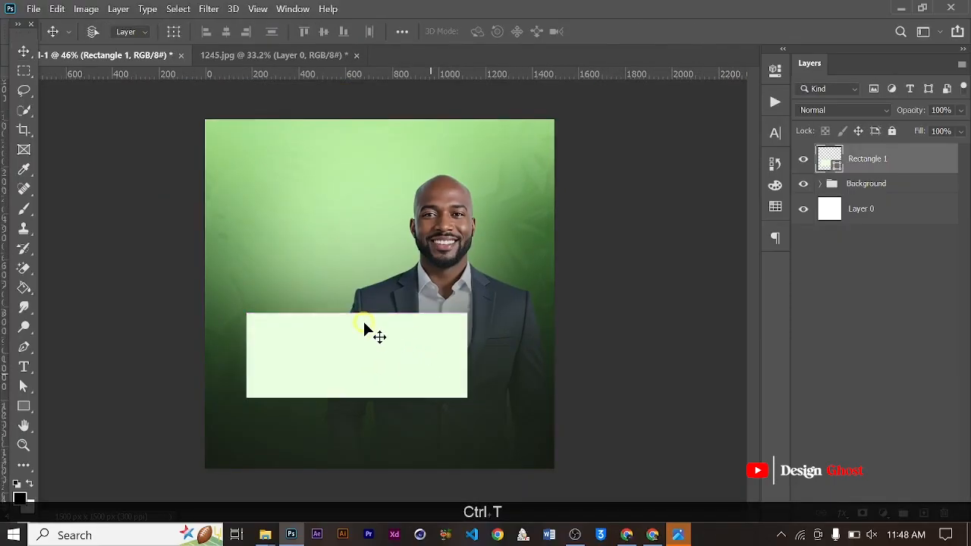
left_click_drag(356, 308, 356, 306)
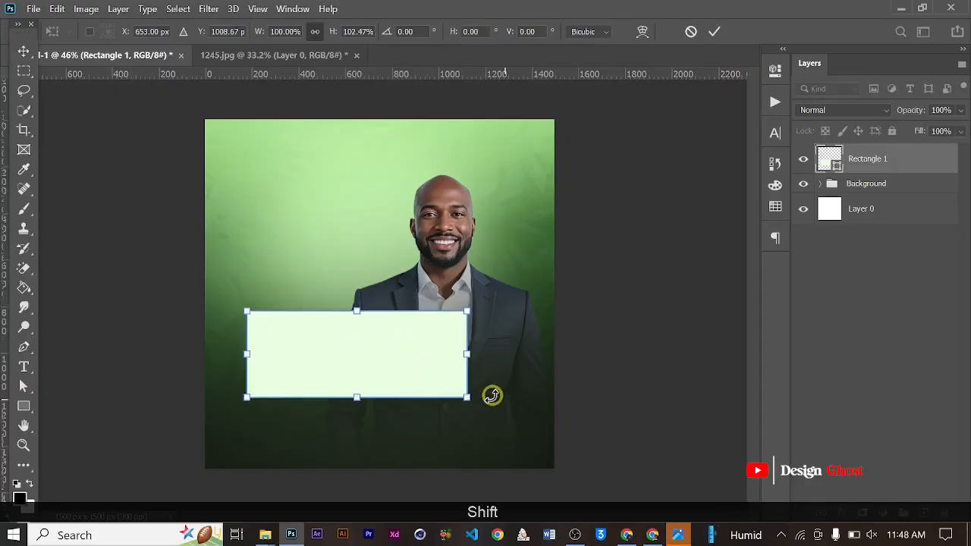
left_click_drag(468, 396, 477, 395)
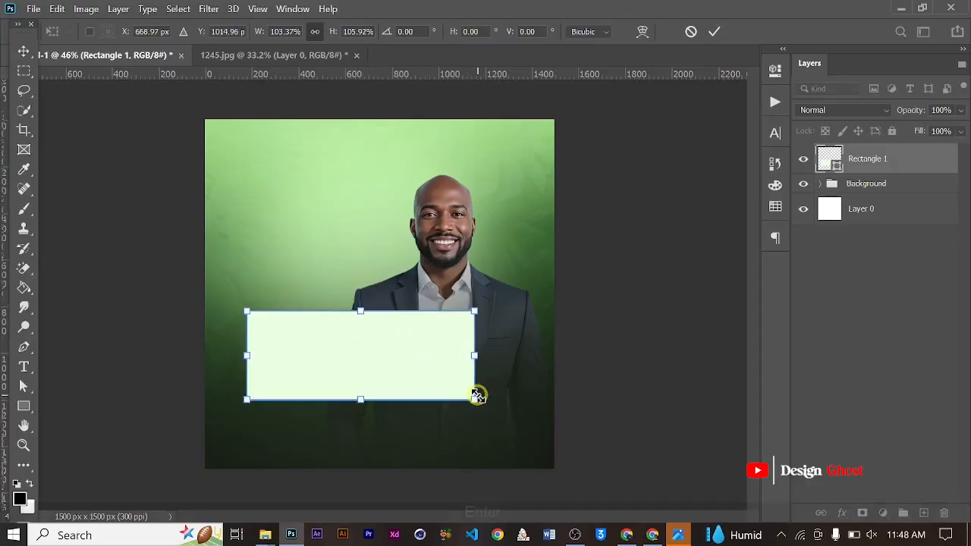
key("Return")
key("ctrl+0")
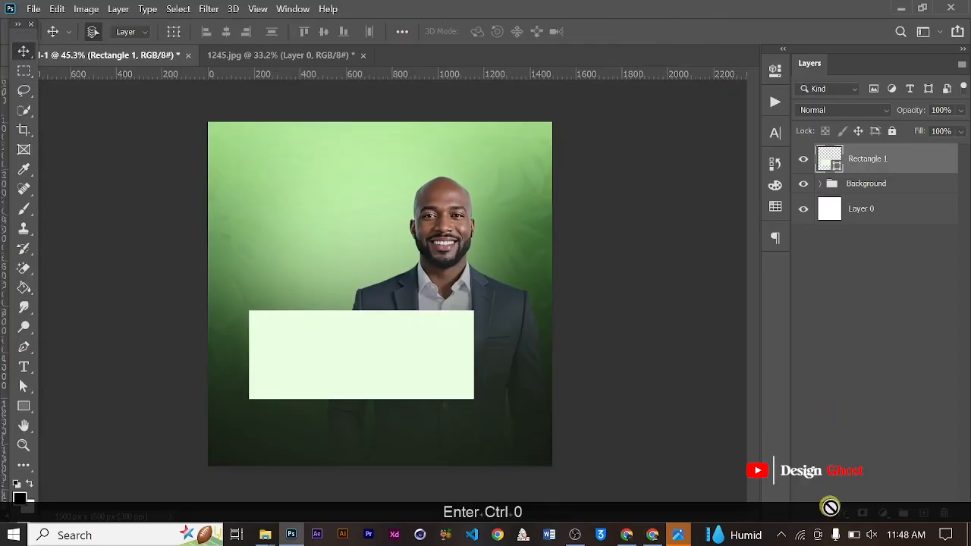
- Add a linear Gradient Overlay to the Rectangle 1 layer and set its angle to 179°
left_click(842, 513)
left_click(879, 461)
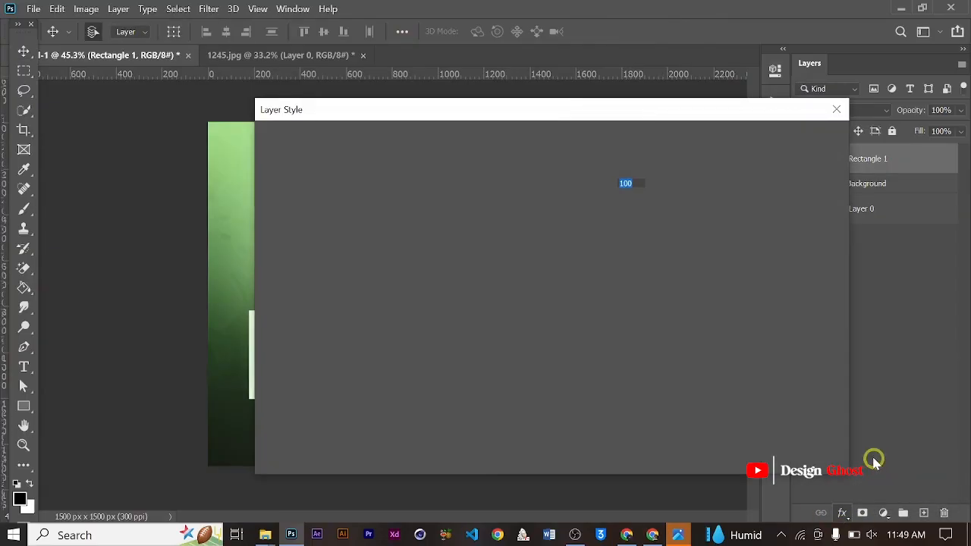
left_click_drag(551, 121, 748, 134)
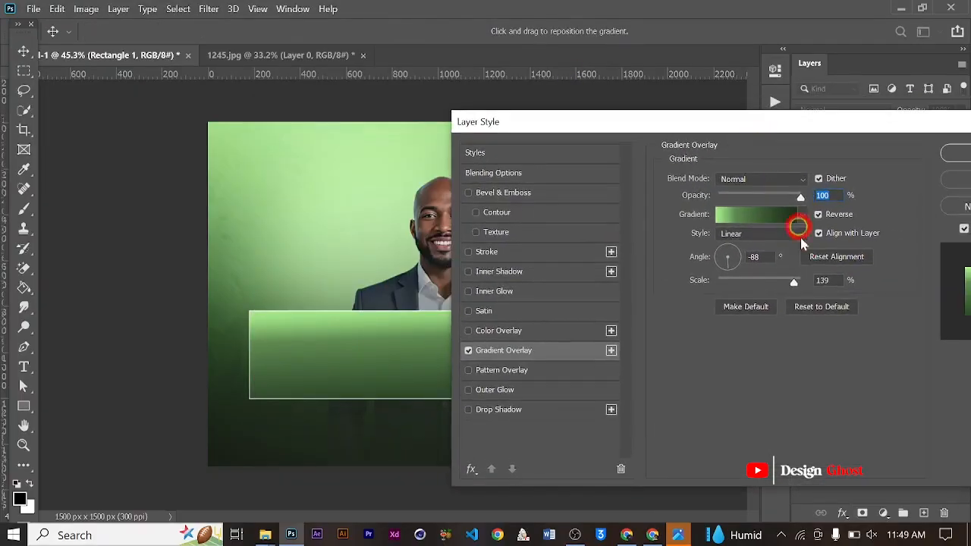
left_click(709, 271)
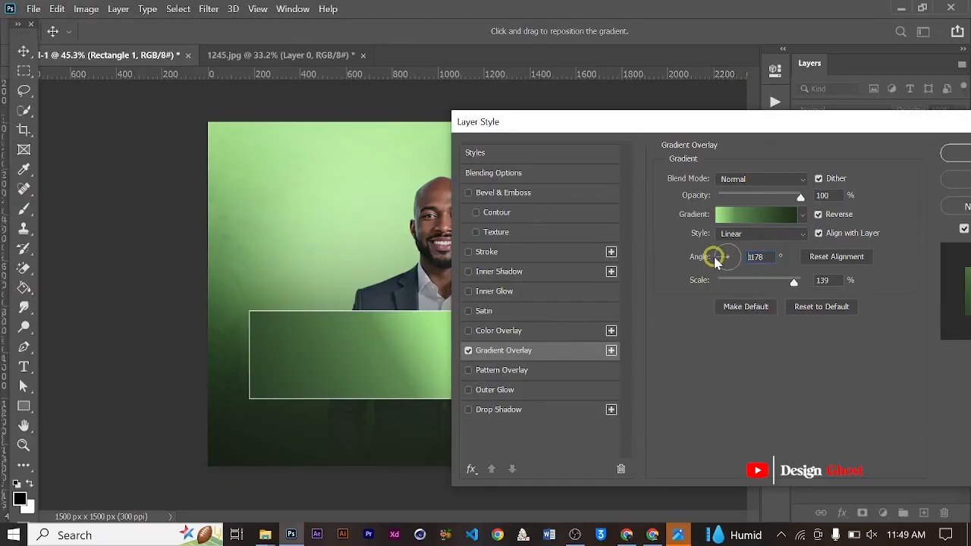
left_click(715, 260)
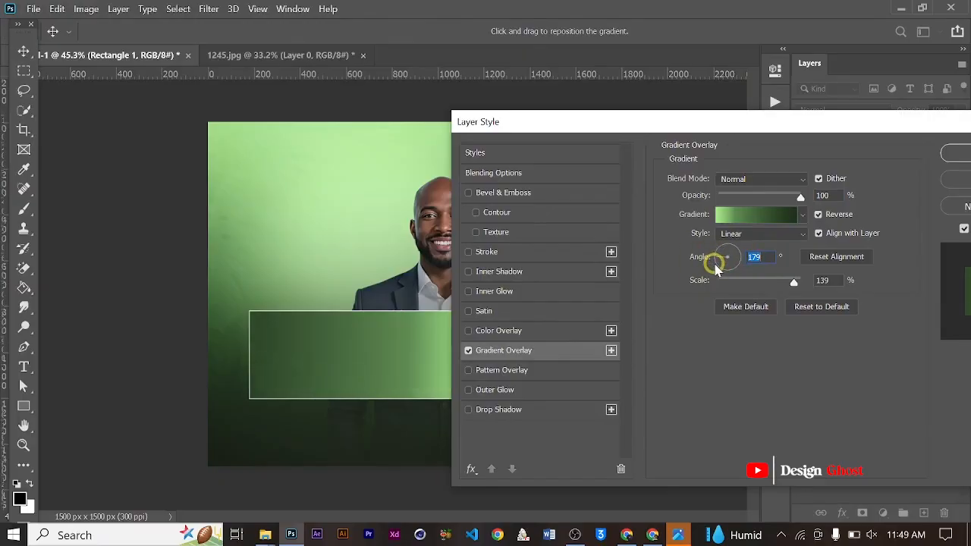
- Move the overlay gradient's dark stop to 45%, recolour it to #121b12 and apply the layer style
left_click(737, 215)
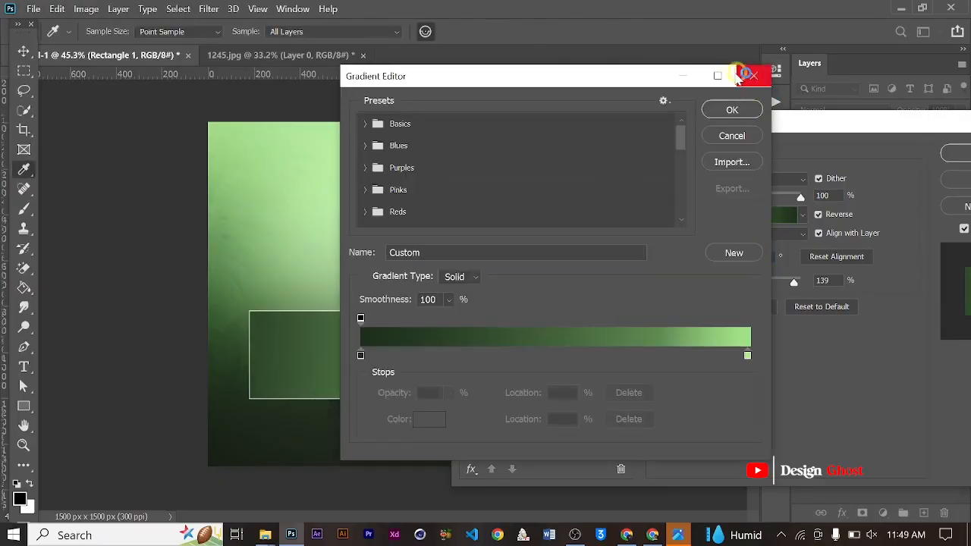
left_click(361, 355)
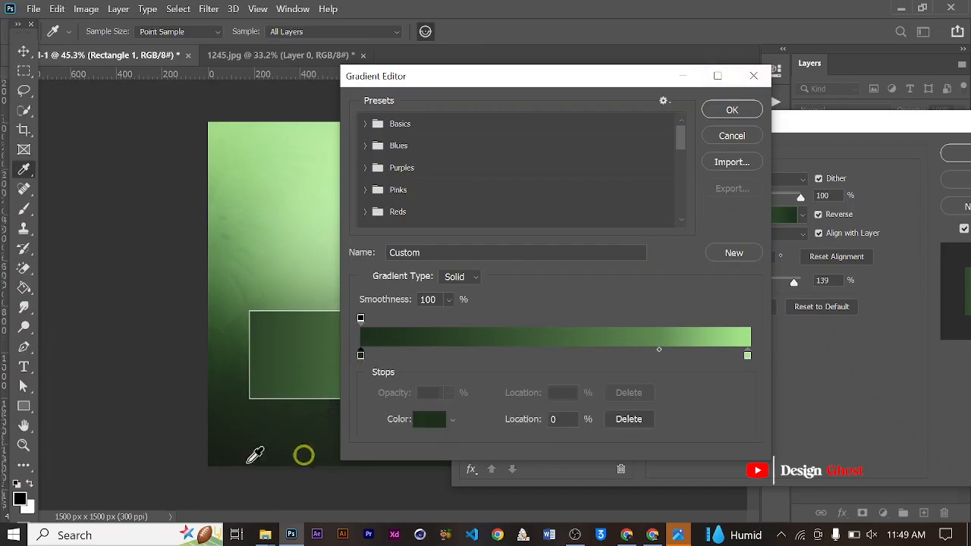
left_click_drag(361, 356, 550, 362)
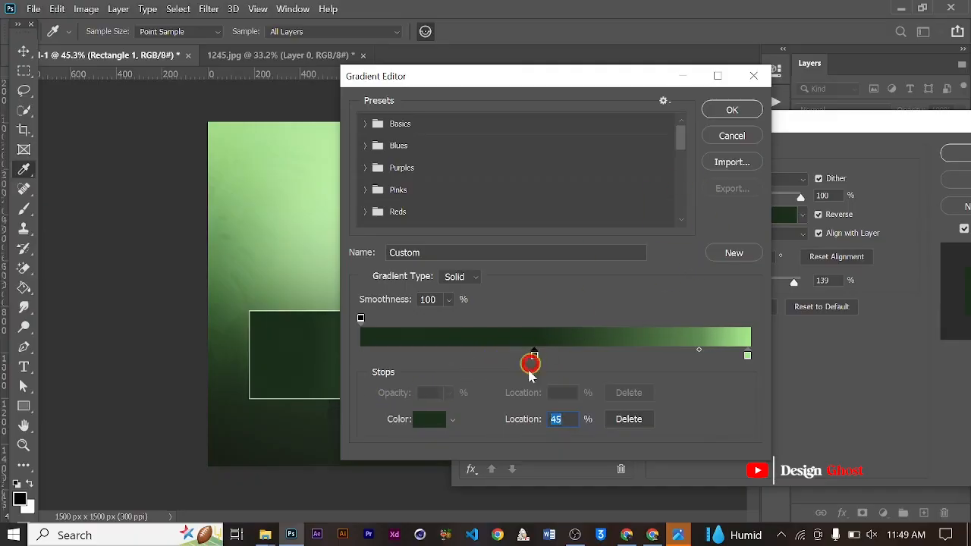
left_click(435, 420)
mouse_move(520, 353)
left_mouse_down()
mouse_move(516, 386)
mouse_move(503, 386)
left_mouse_up()
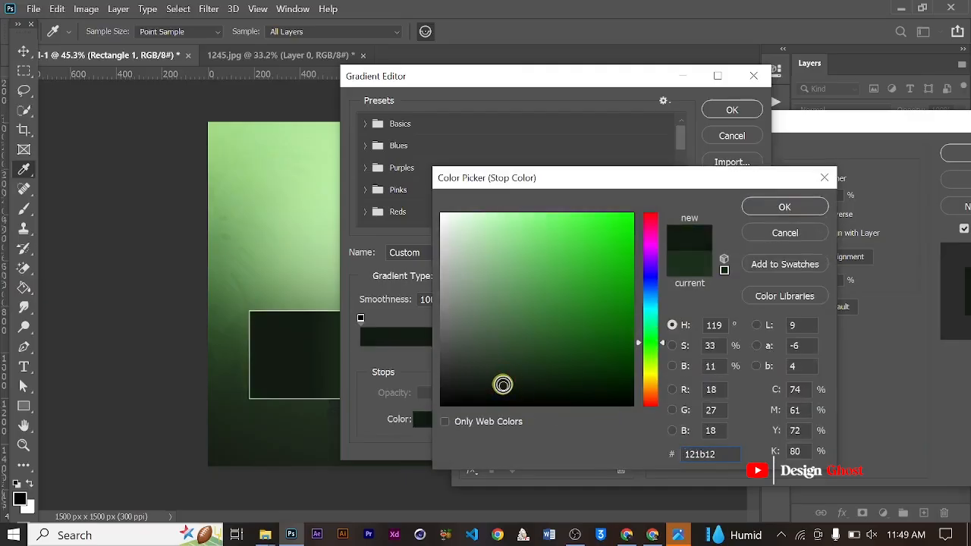
left_click(781, 208)
left_click(726, 112)
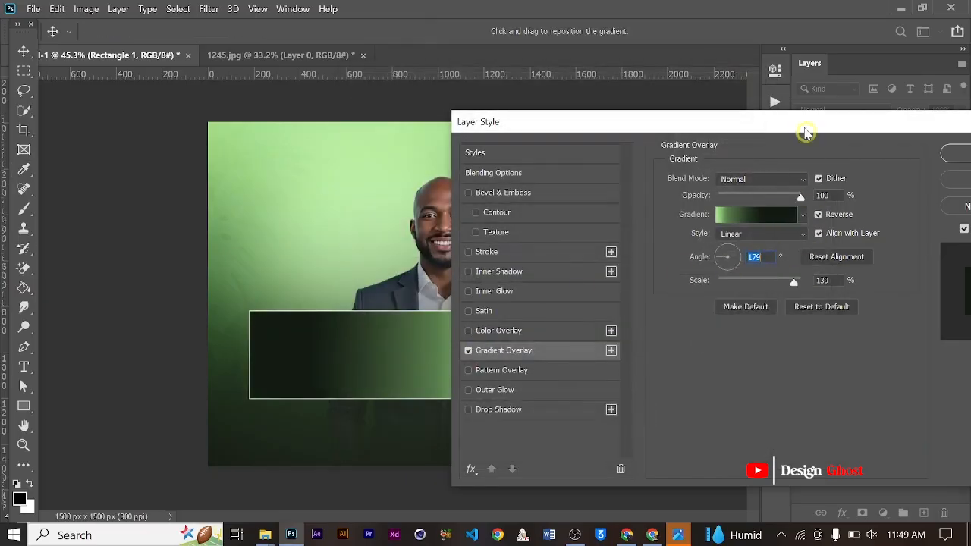
left_click_drag(806, 133, 625, 152)
left_click(791, 191)
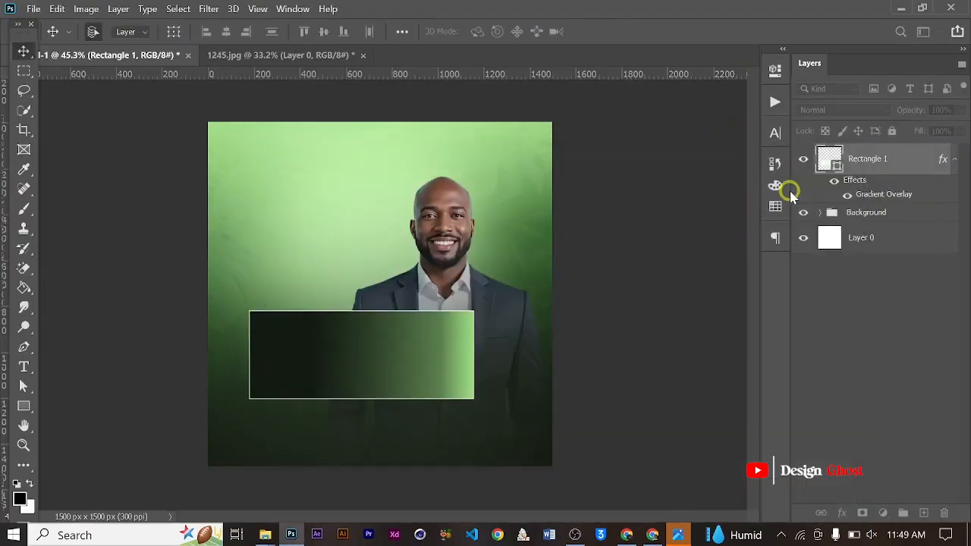
- Set the rectangle's stroke width to 0 px to remove its white outline
key("u")
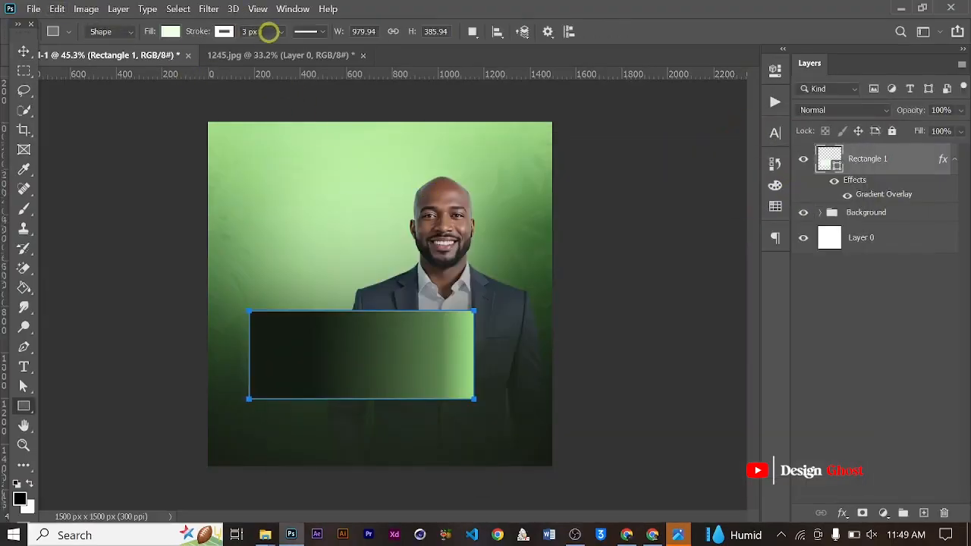
left_click_drag(282, 36, 175, 55)
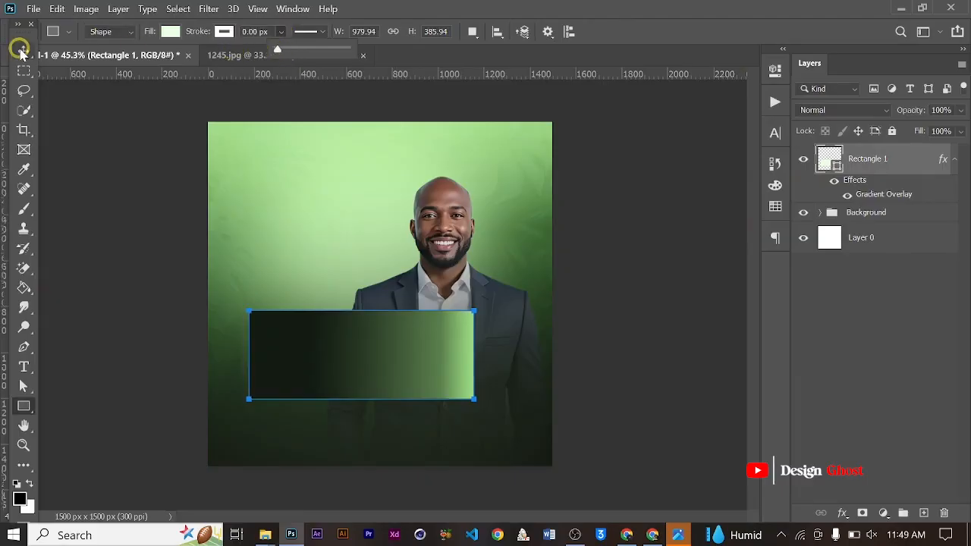
left_click(21, 49)
scroll(480, 385, "up", 4)
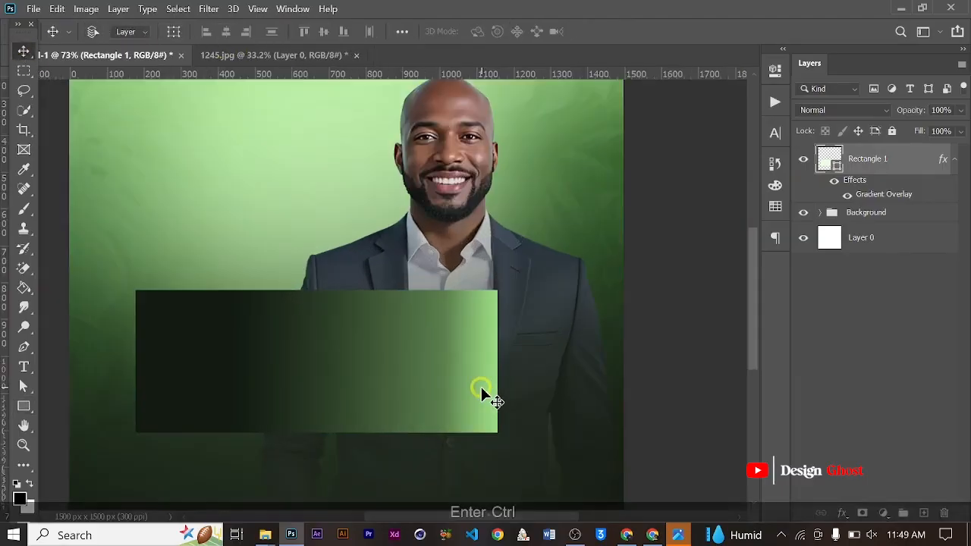
key("ctrl+0")
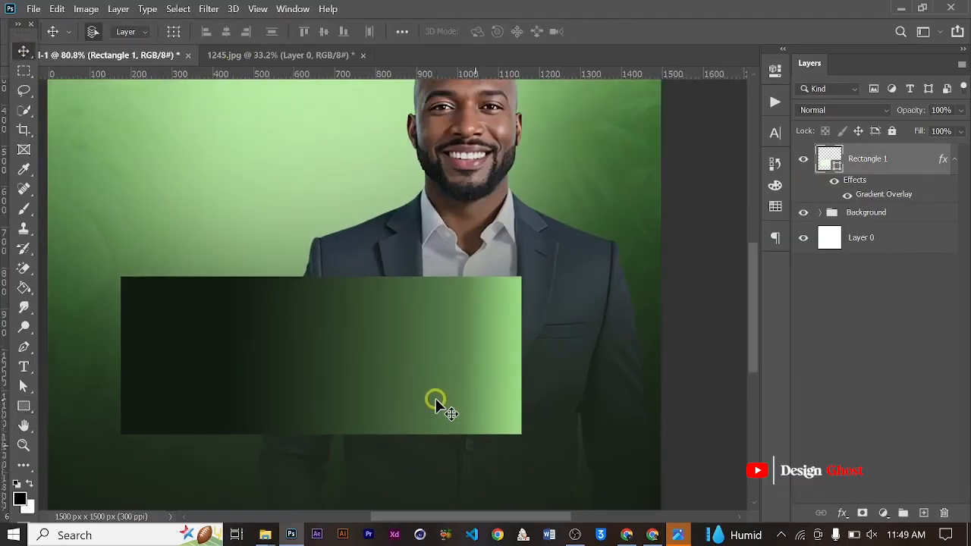
key("ctrl+0")
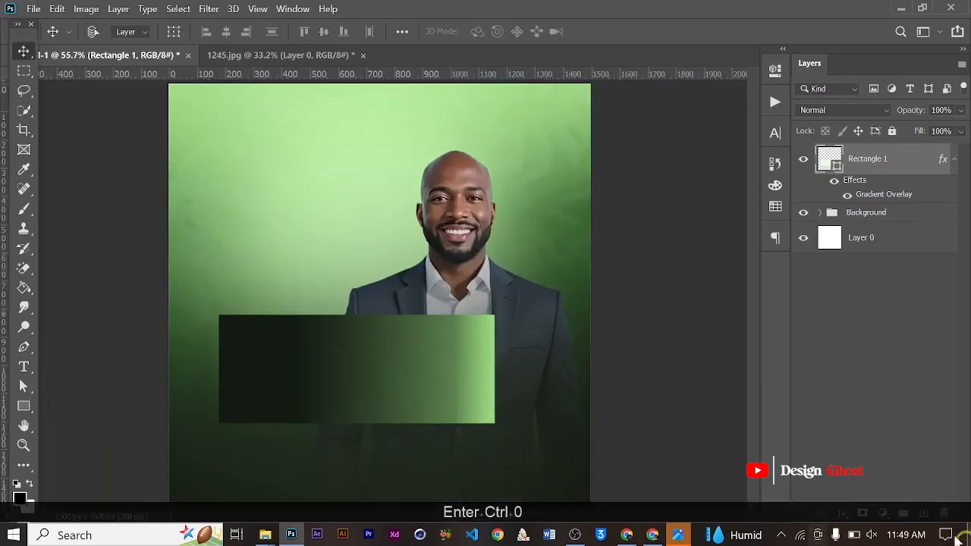
- Set the scale of Rectangle 1's Gradient Overlay to 150%
left_click(848, 513)
left_click(867, 465)
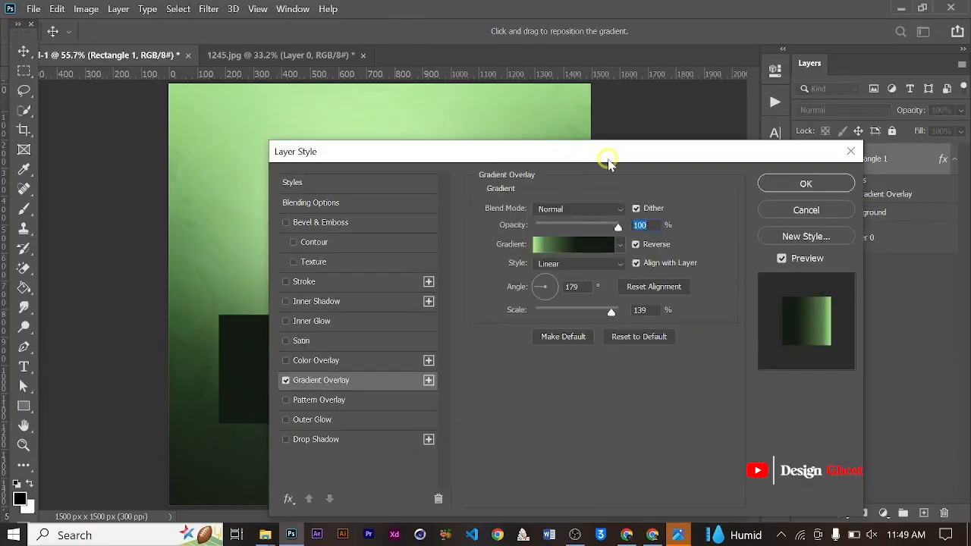
left_click_drag(607, 158, 715, 119)
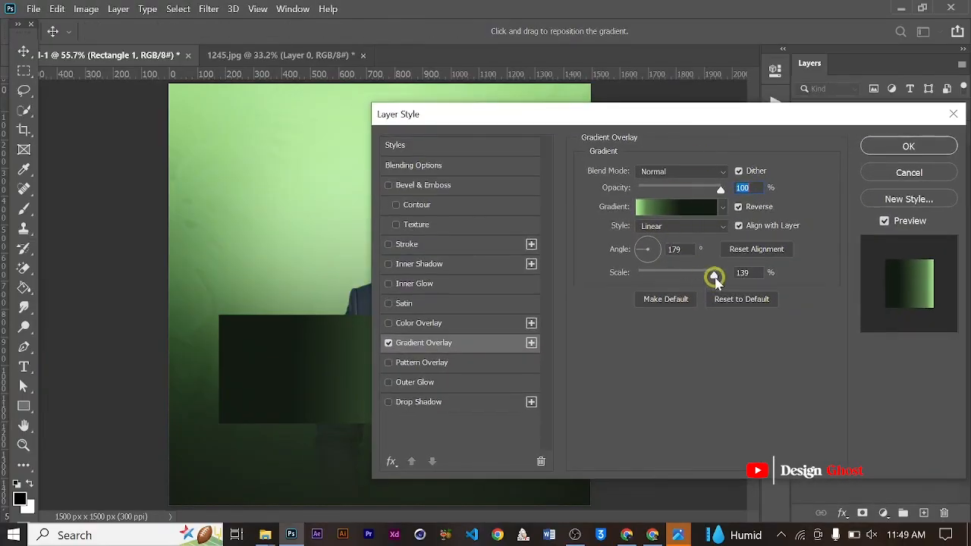
left_click_drag(729, 276, 726, 275)
left_click_drag(666, 112, 802, 96)
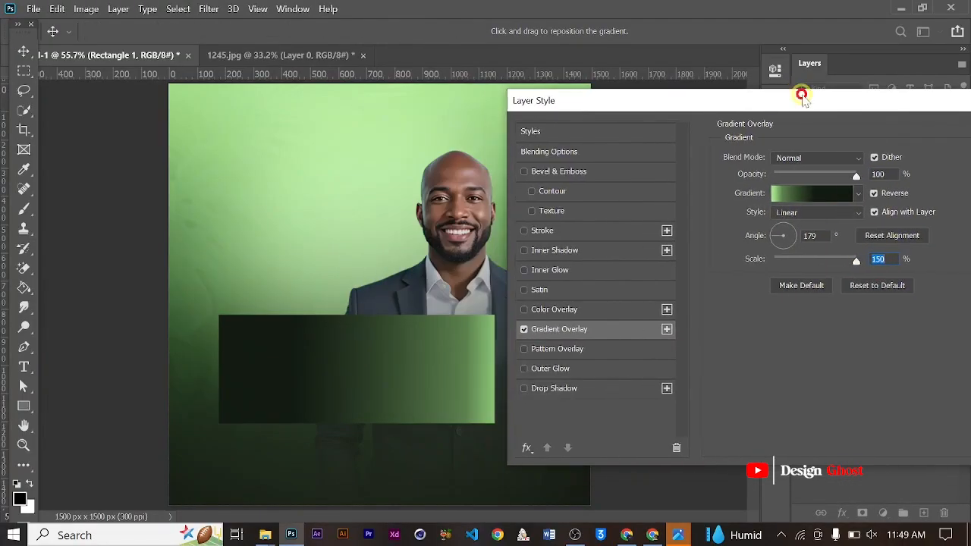
- Move the overlay gradient's dark stop to 52% and apply the layer style
left_click(827, 196)
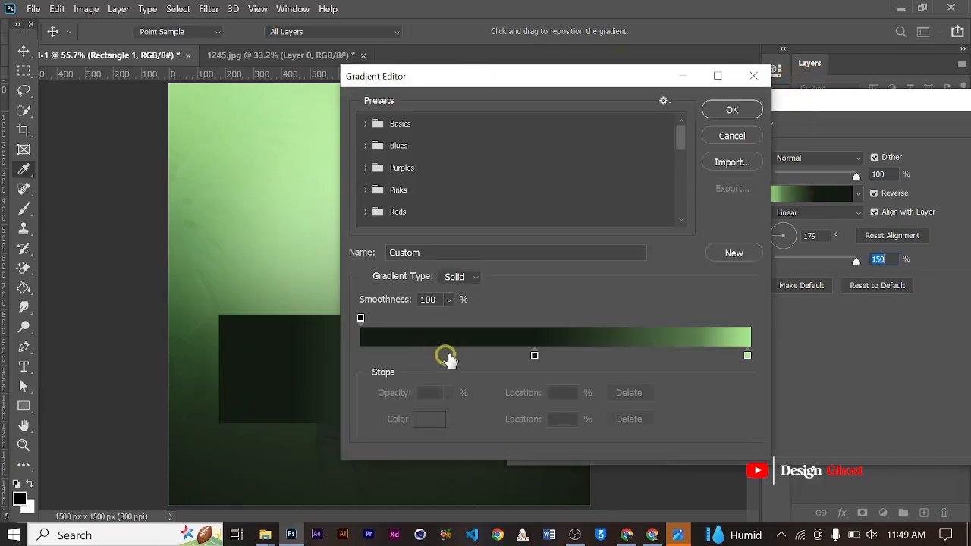
left_click_drag(535, 361, 562, 356)
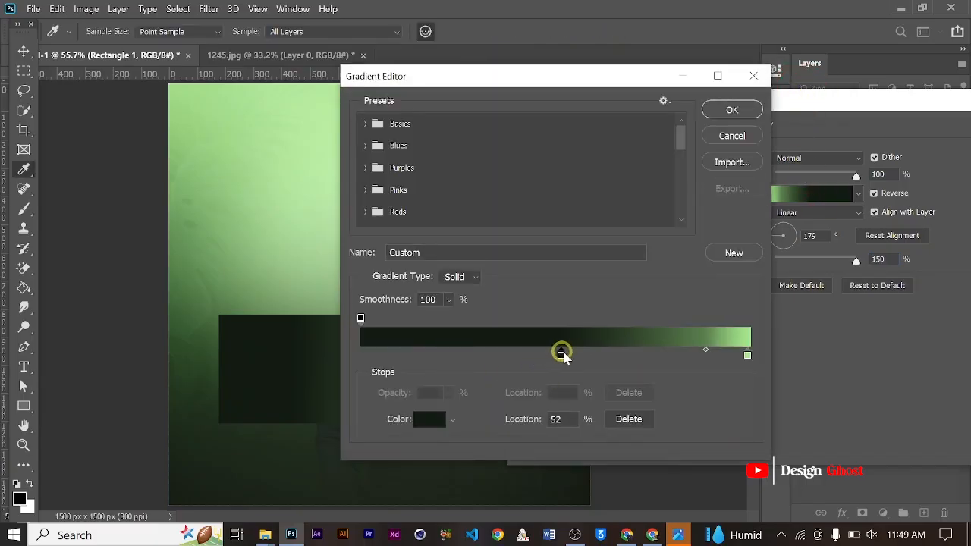
left_click(734, 110)
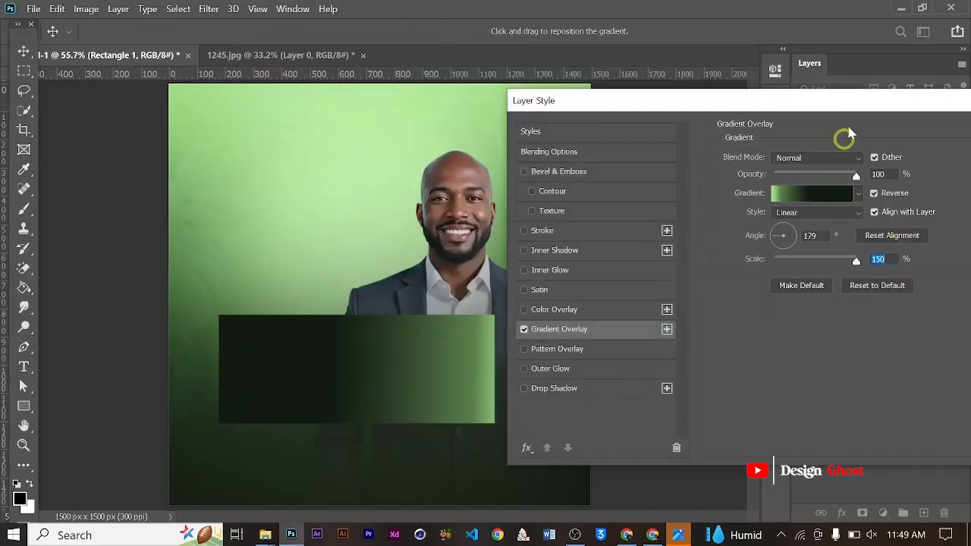
left_click_drag(852, 111, 848, 109)
left_click(874, 144)
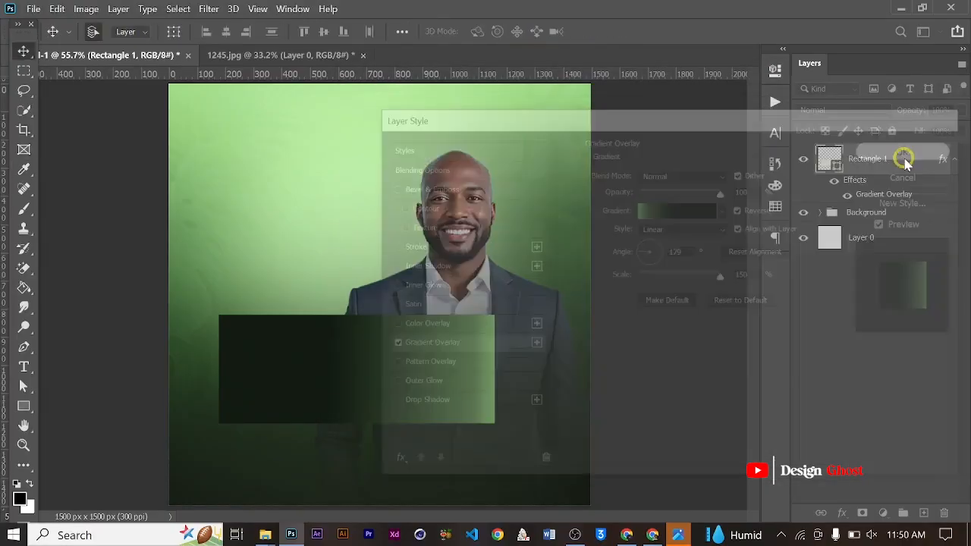
key("Return")
key("ctrl+0")
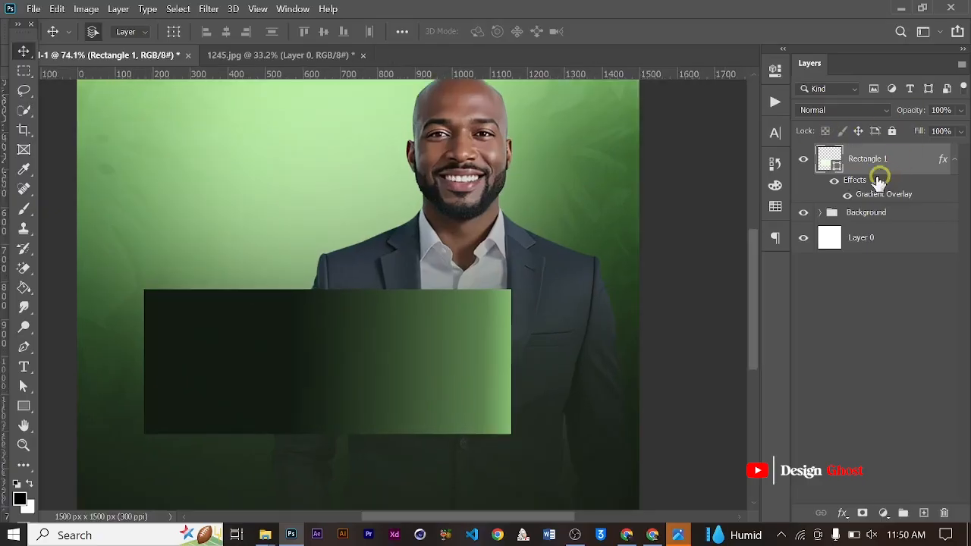
- Enlarge the gradient rectangle proportionally to about 103.84% with Free Transform, keeping its upper edge in place
key("ctrl+t")
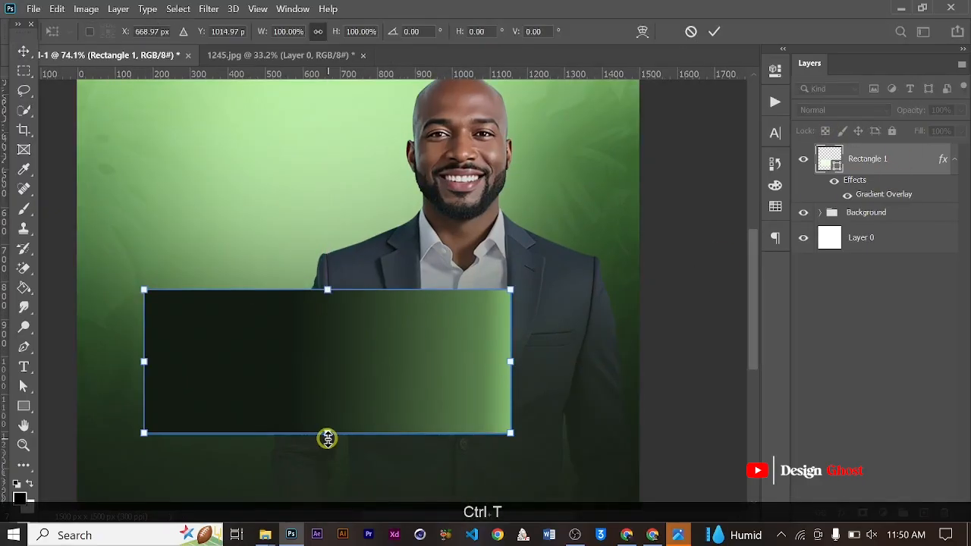
left_click_drag(327, 438, 327, 445)
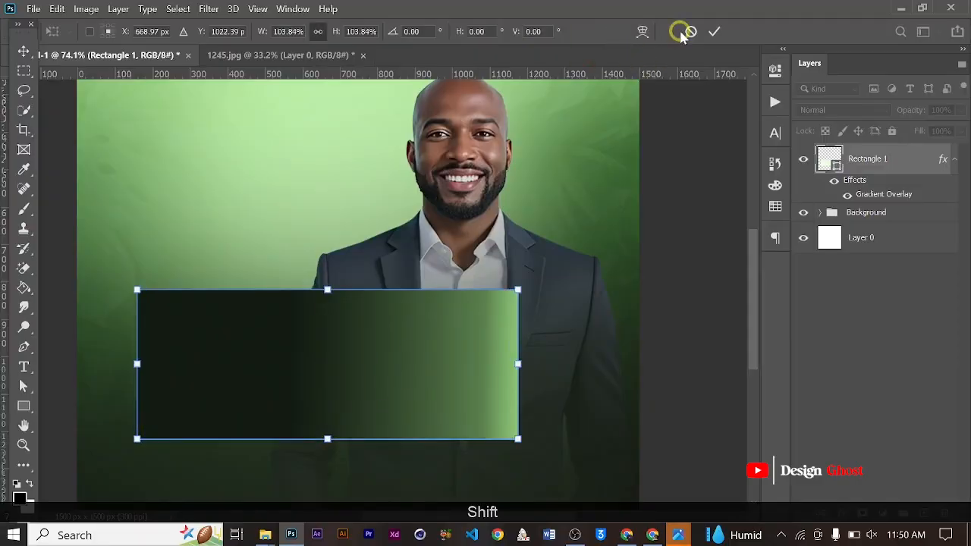
left_click(719, 31)
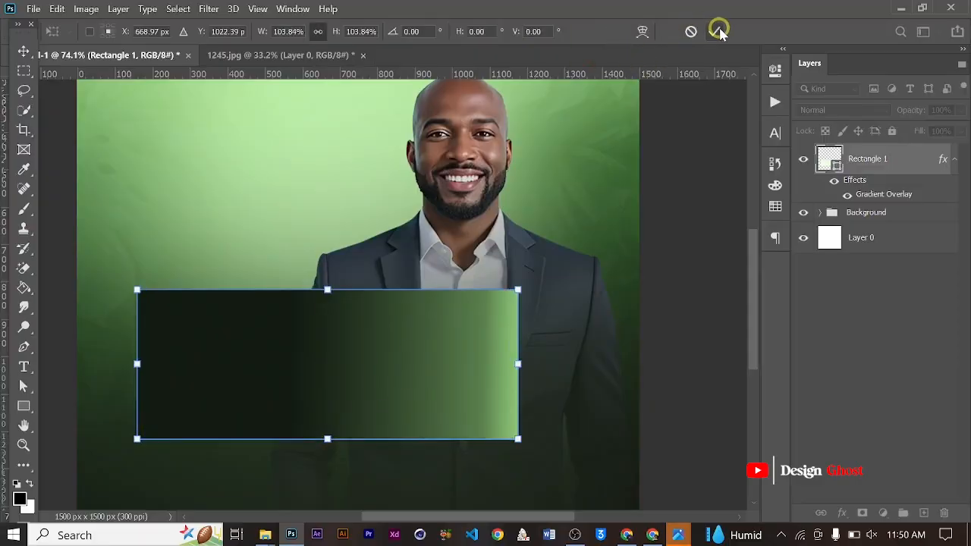
- Rasterize the Rectangle 1 layer
right_click(895, 165)
left_click(724, 236)
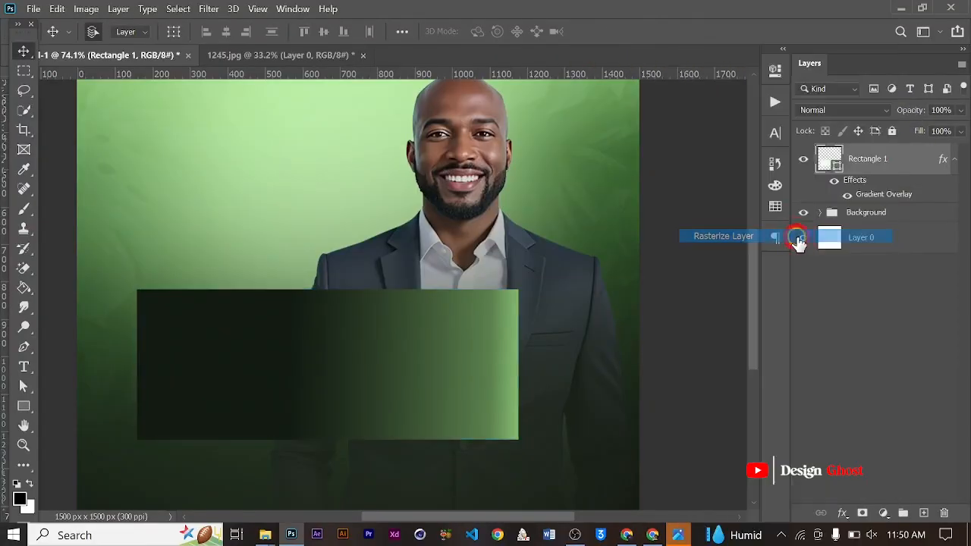
key("ctrl+0")
- Fade out the right side of the rectangle over the man's torso using a soft 1300 px Eraser
key("e")
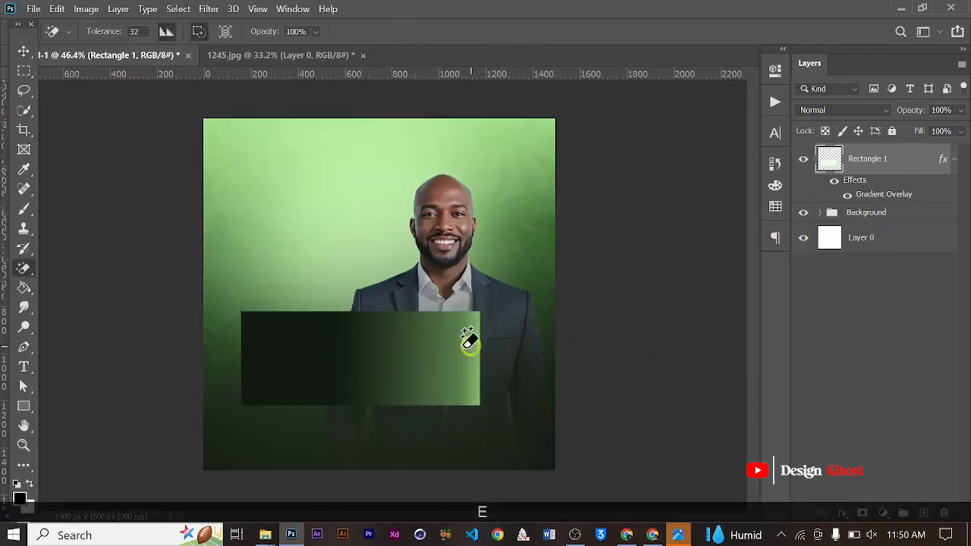
right_click(17, 272)
left_click(100, 264)
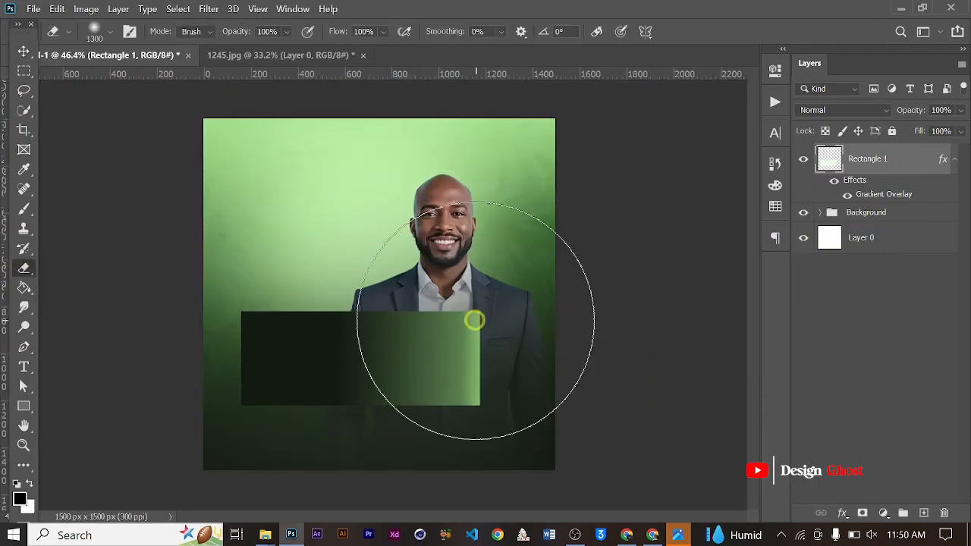
left_click_drag(498, 284, 535, 283)
left_click(539, 275)
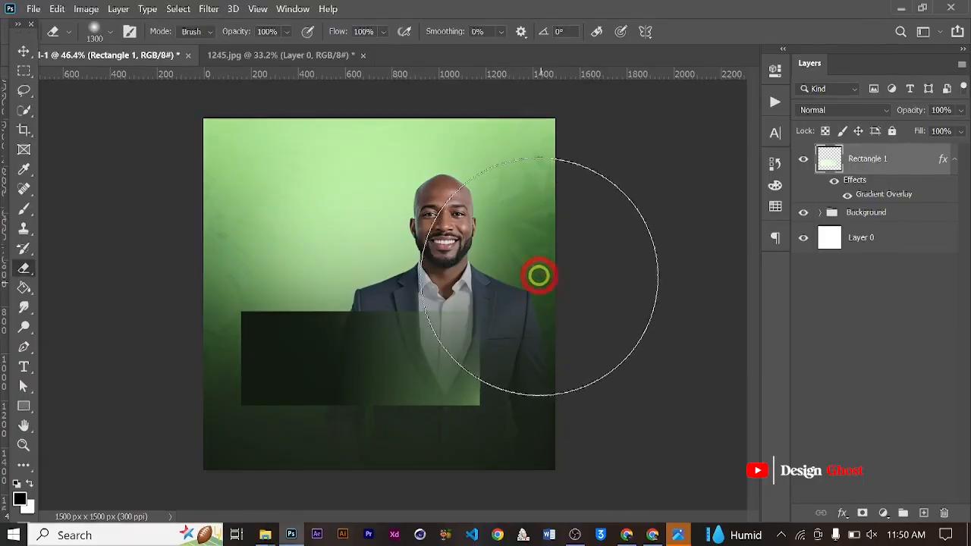
left_click(523, 317)
left_click(514, 288)
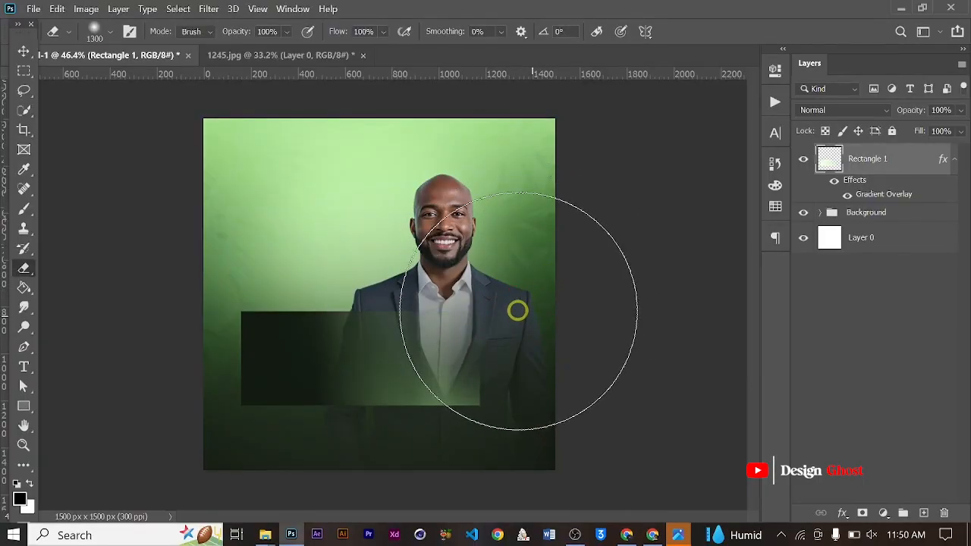
scroll(518, 310, "up", 2)
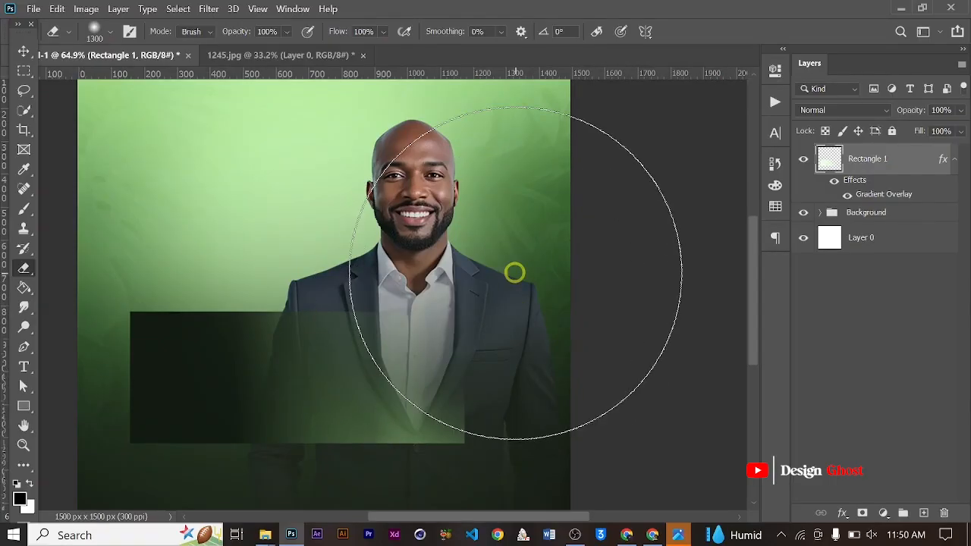
- Undo the last Eraser strokes and fade the rectangle's right end over the suit using a soft 900 px Eraser
key("ctrl")
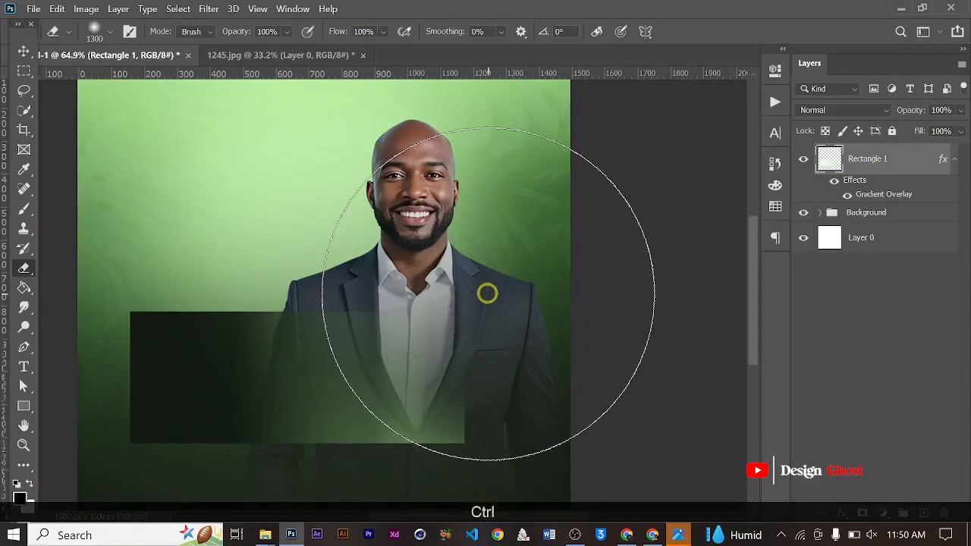
key("ctrl+z")
key("ctrl+z")
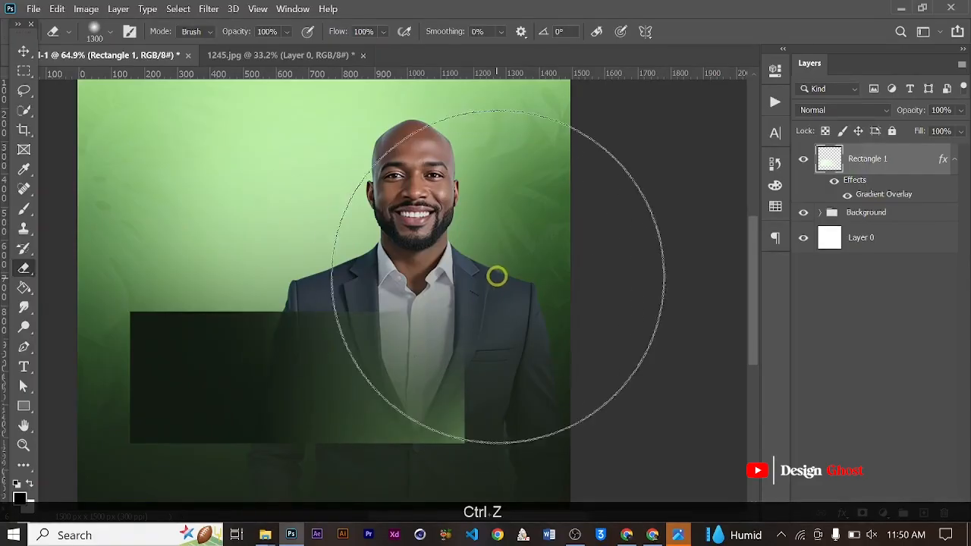
key("bracketleft")
key("bracketleft")
key("bracketleft")
key("bracketleft")
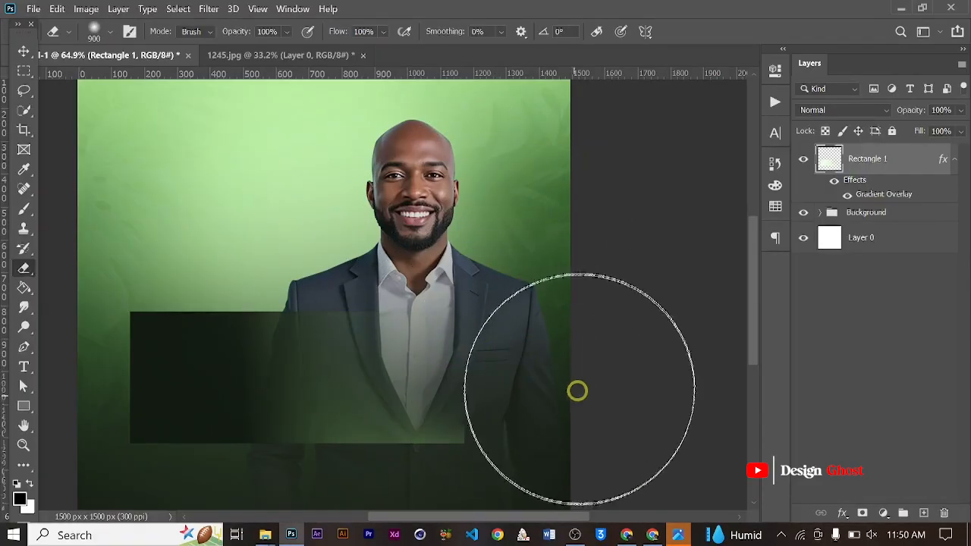
left_click(492, 321)
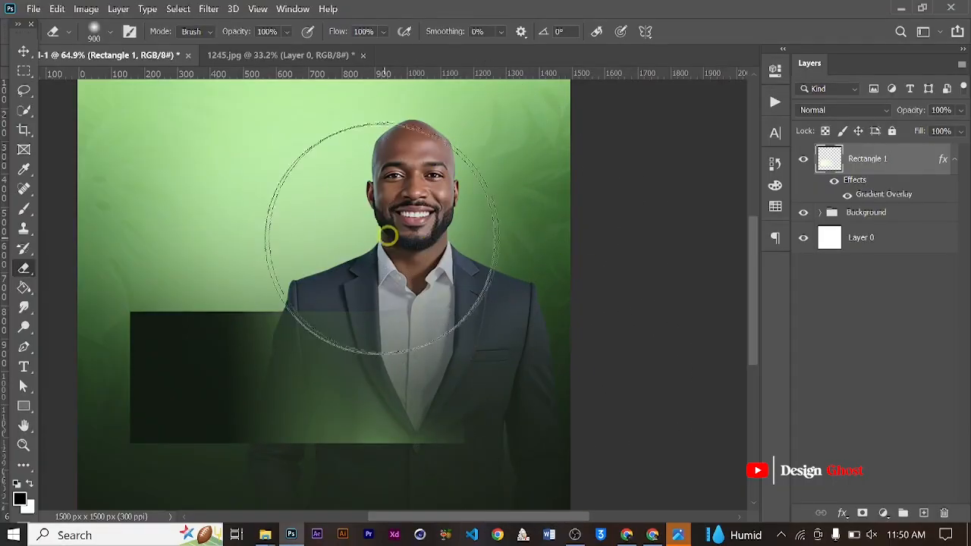
- Examine the rectangle's faded right end over the man's suit up close and at full view
left_click(25, 51)
scroll(377, 294, "down", 4)
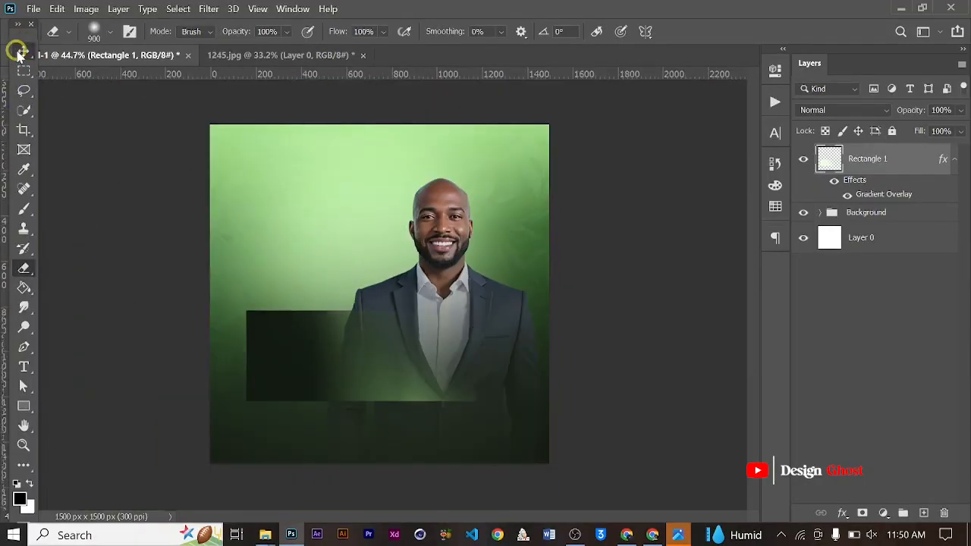
left_click(20, 53)
scroll(382, 268, "up", 4)
scroll(460, 266, "down", 2)
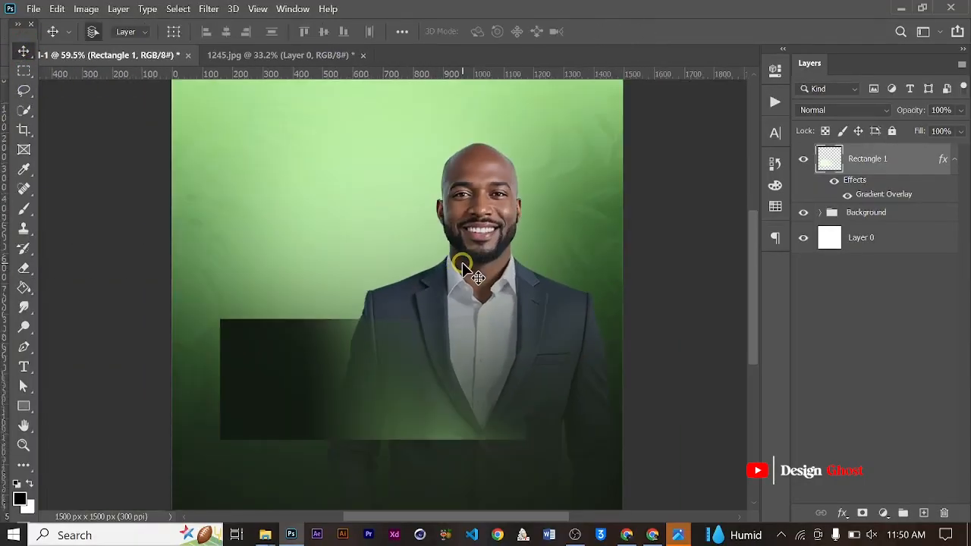
scroll(461, 262, "up", 2)
key("Return")
key("ctrl+0")
scroll(457, 333, "up", 3)
key("space")
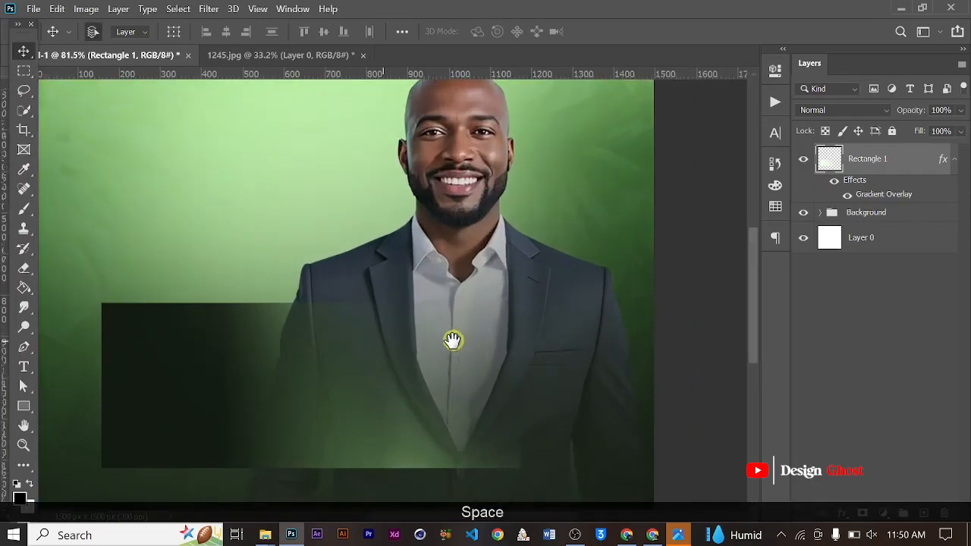
left_click_drag(452, 340, 397, 318)
scroll(388, 331, "up", 1)
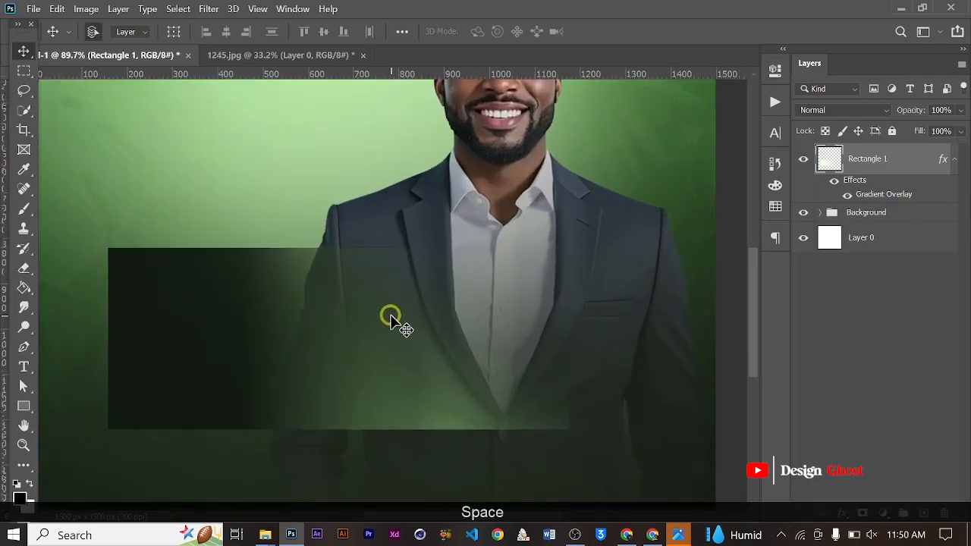
key("Return")
key("ctrl+0")
scroll(407, 355, "up", 4)
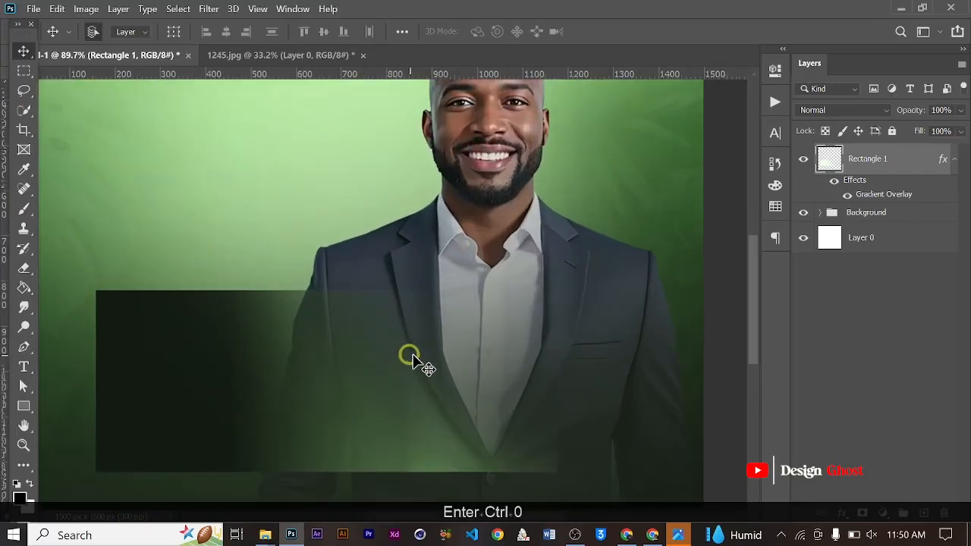
- Erase the faint remaining edge at the rectangle's lower-right corner with the soft 900 px Eraser
key("e")
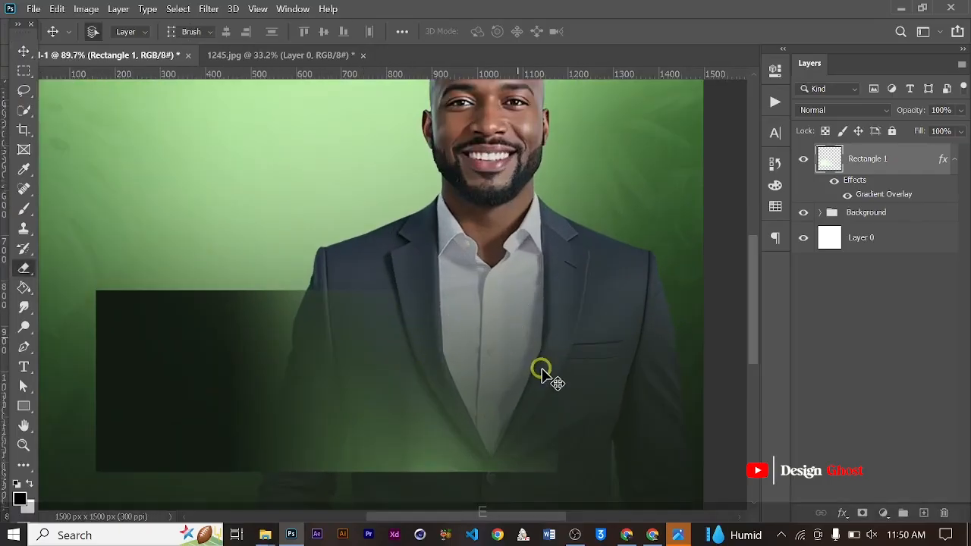
scroll(590, 419, "down", 3)
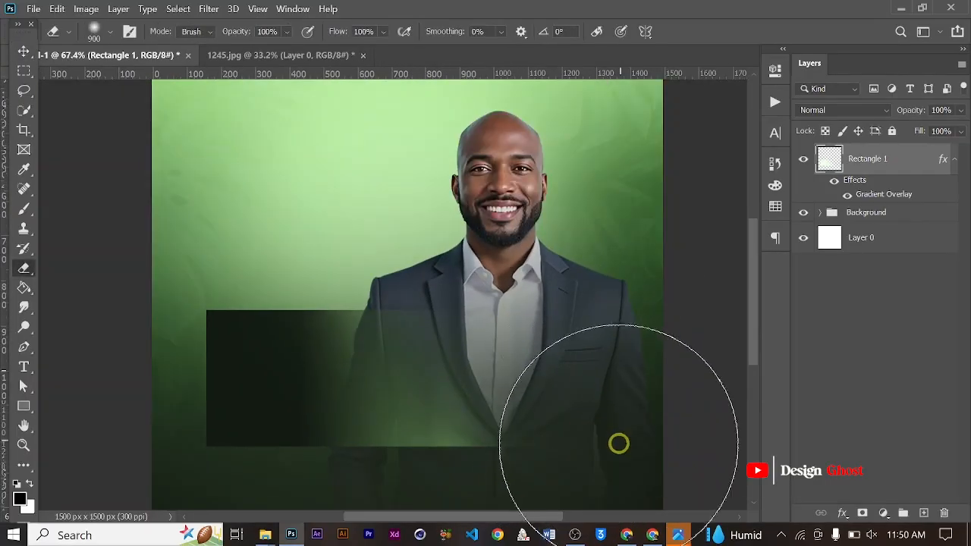
left_click(23, 51)
scroll(433, 326, "up", 5)
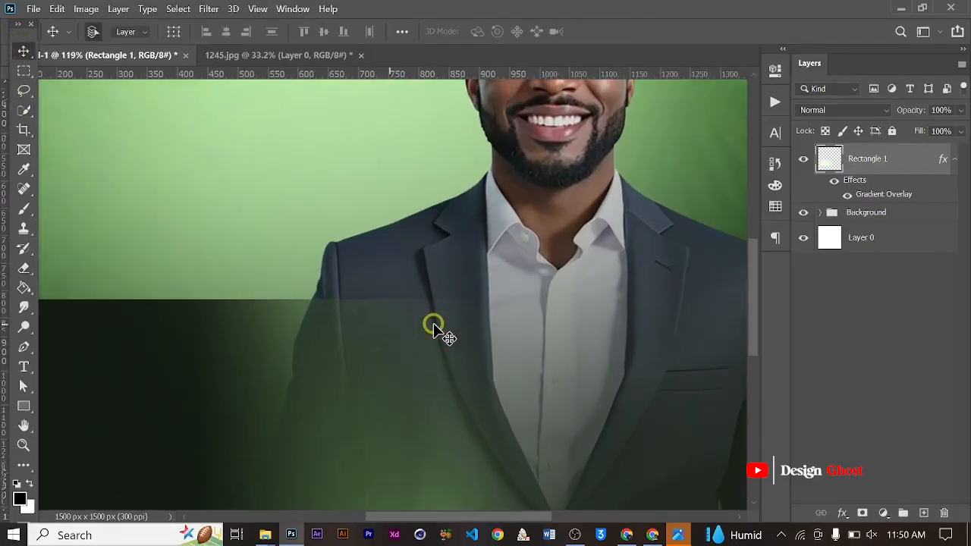
key("ctrl+0")
scroll(444, 379, "up", 3)
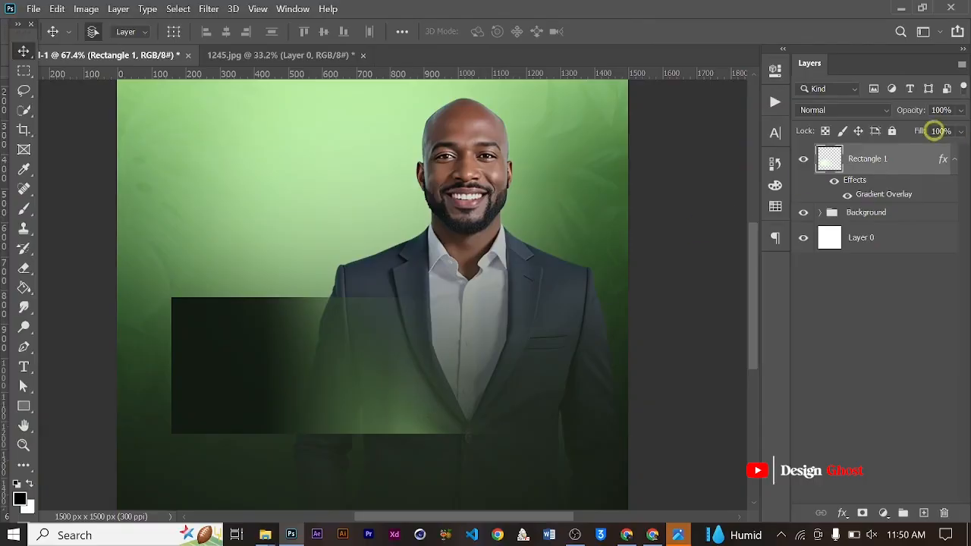
- Lower the Rectangle 1 layer's opacity to 88%
left_click_drag(959, 112, 945, 137)
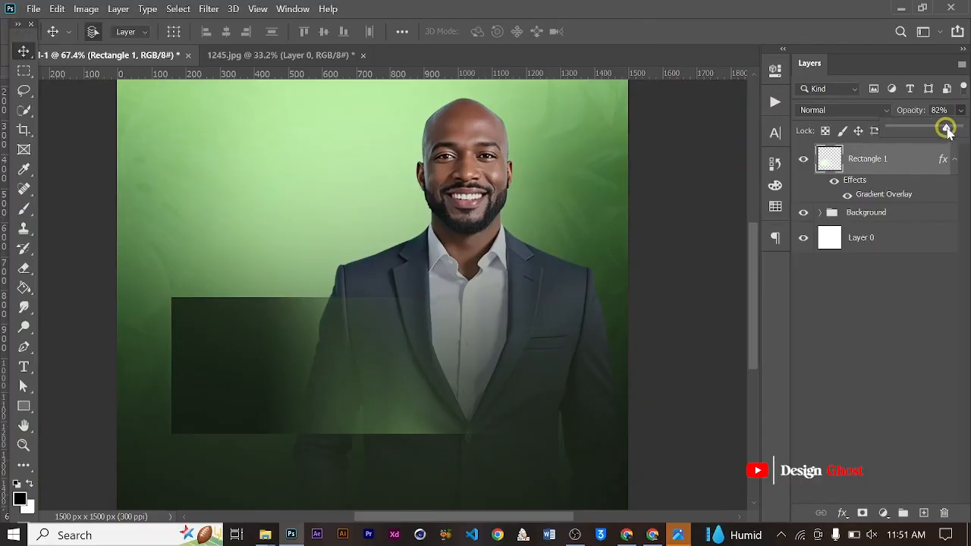
left_click_drag(942, 130, 951, 124)
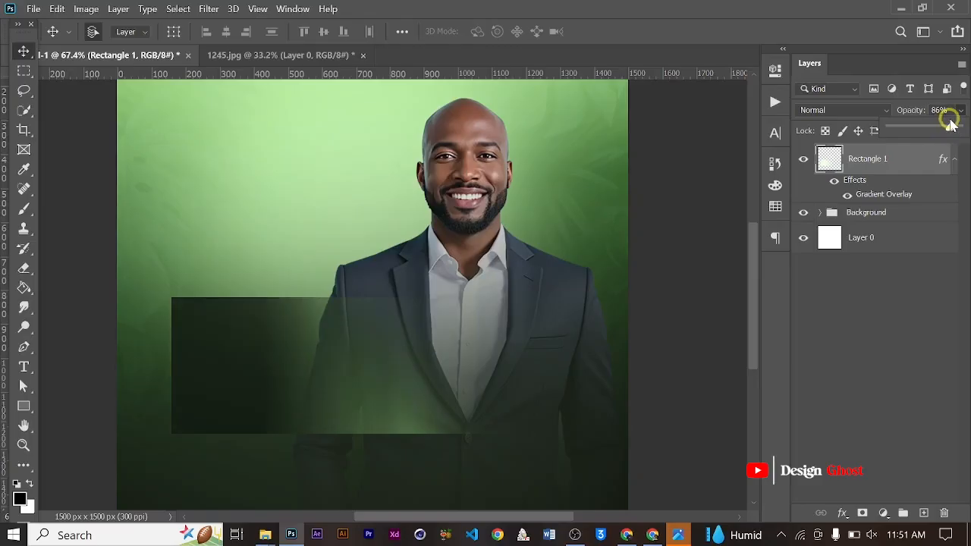
key("Return")
key("ctrl+0")
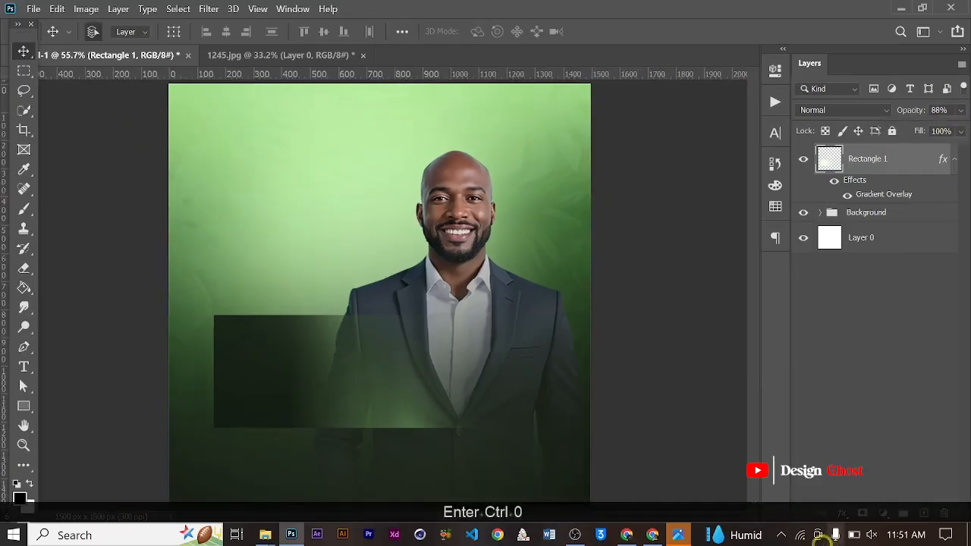
- Add a Color Overlay in dark grey #1f1b1b to the Rectangle 1 layer
left_click(840, 518)
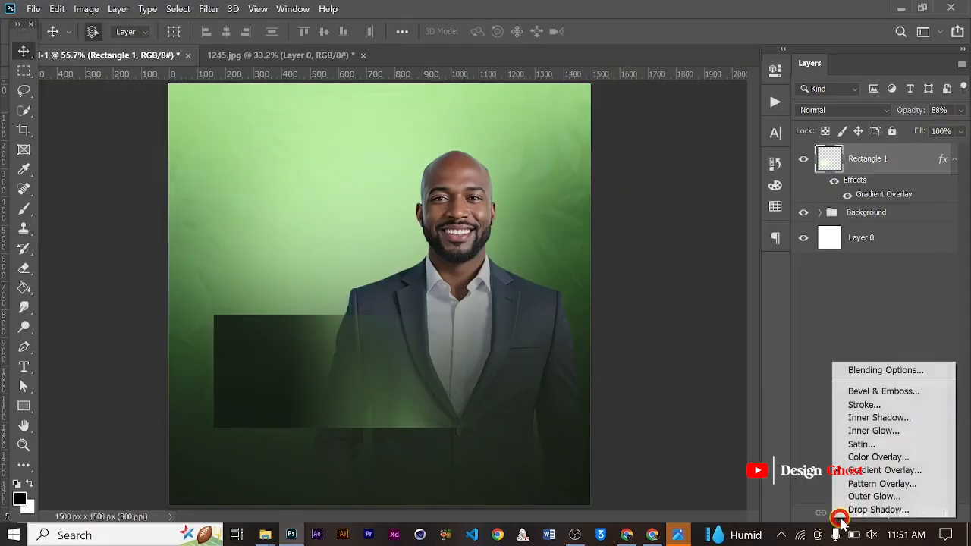
left_click(869, 458)
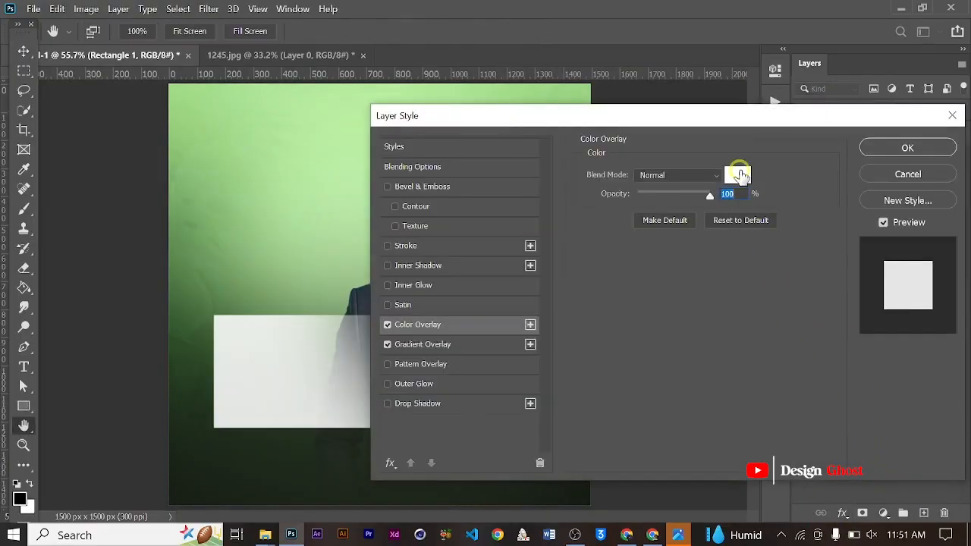
left_click(741, 176)
left_click(466, 381)
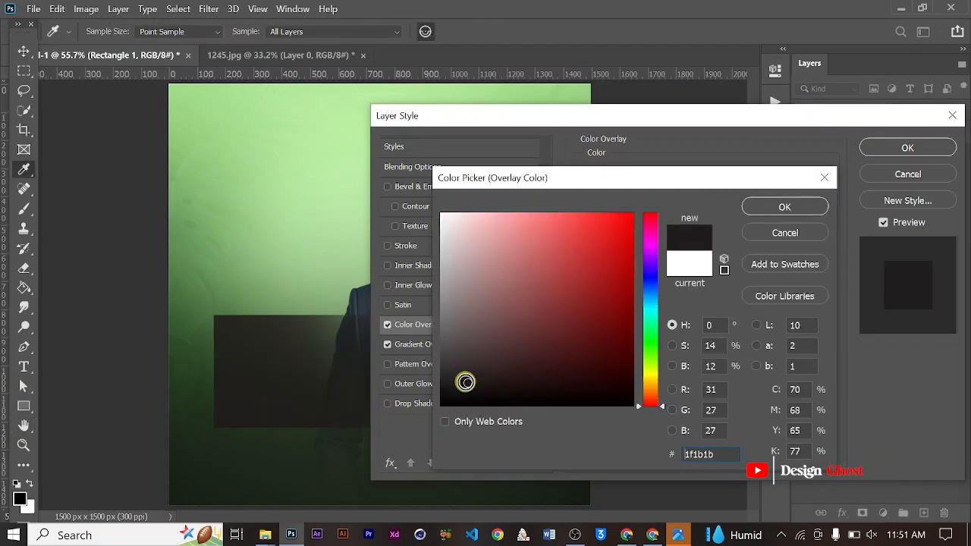
left_click(815, 203)
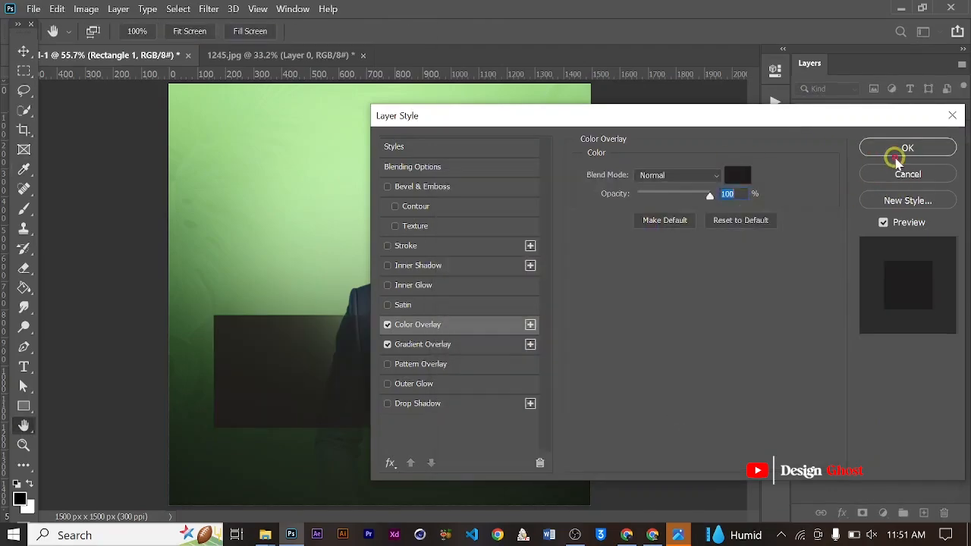
left_click(900, 154)
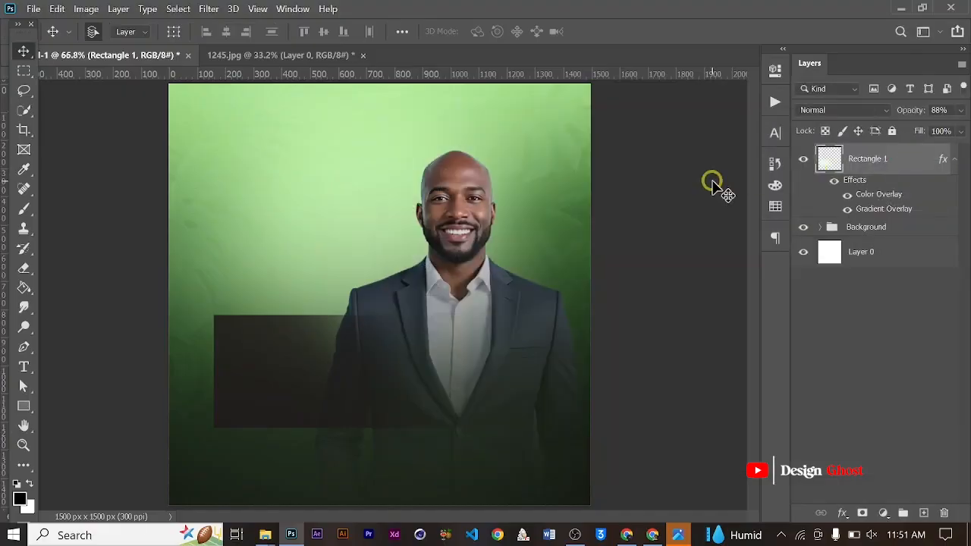
- Set the Rectangle 1 layer's opacity to 100%
scroll(715, 182, "up", 2)
scroll(645, 256, "down", 1)
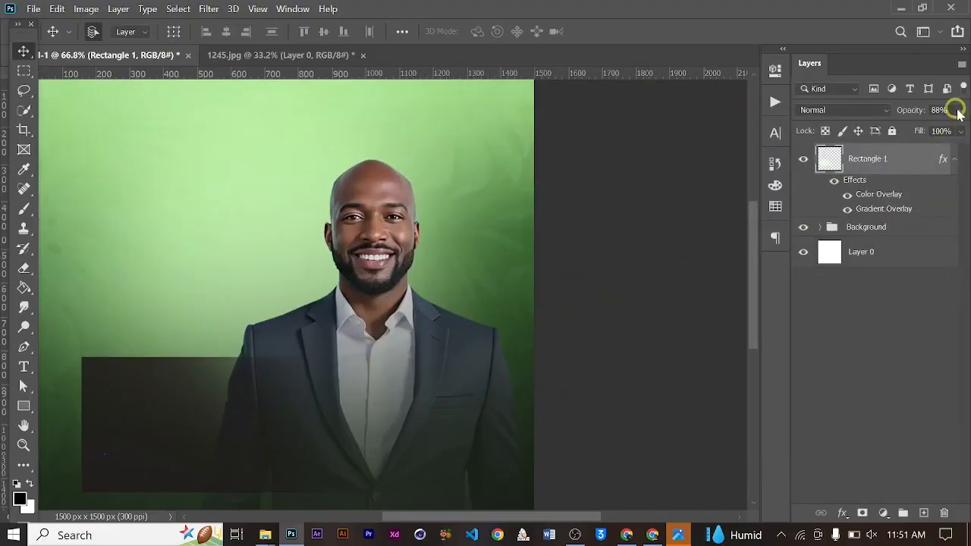
mouse_move(959, 110)
left_mouse_down()
mouse_move(947, 134)
mouse_move(966, 127)
left_mouse_up()
scroll(419, 336, "down", 6)
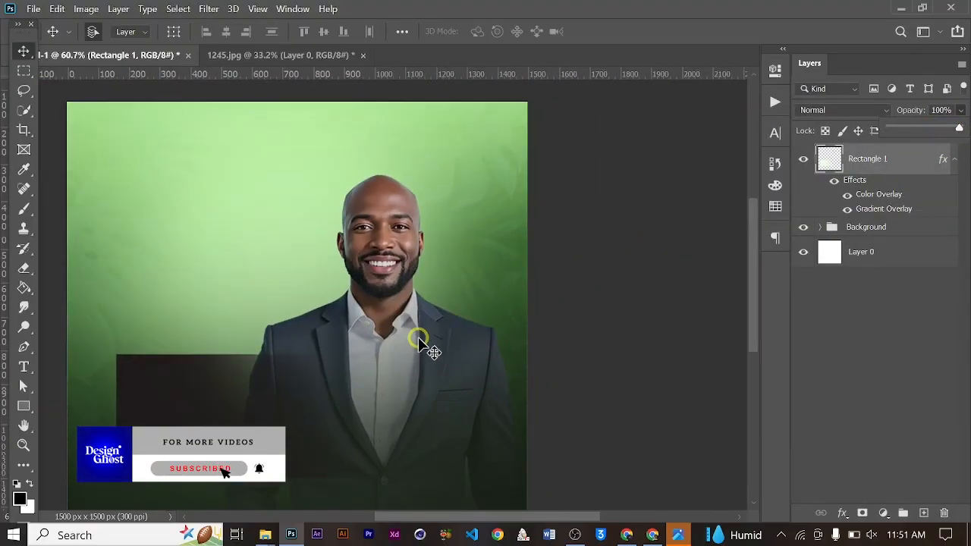
key("Return")
key("ctrl+0")
scroll(422, 347, "up", 2)
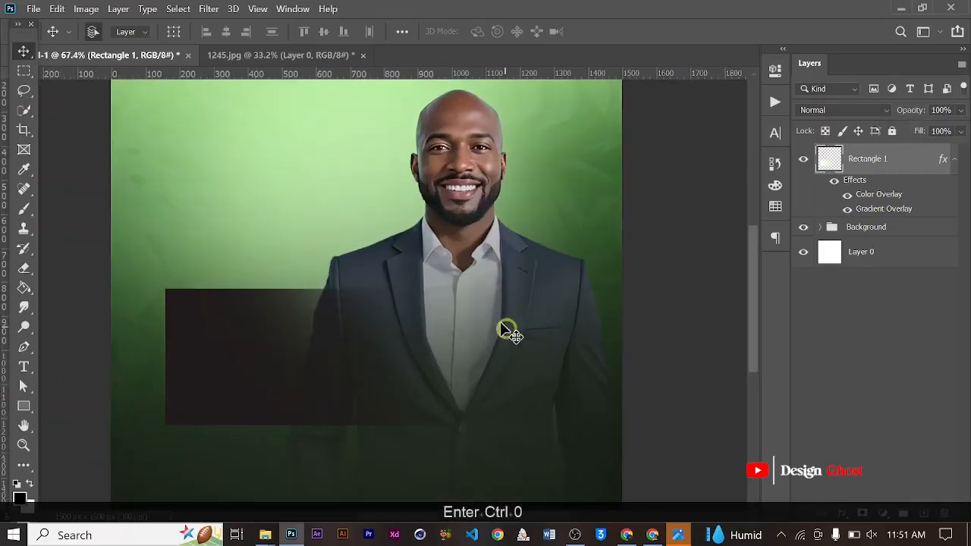
- Stretch the dark rectangle with Free Transform to about 102.32% width and 112.08% height
scroll(384, 356, "up", 3)
key("ctrl+t")
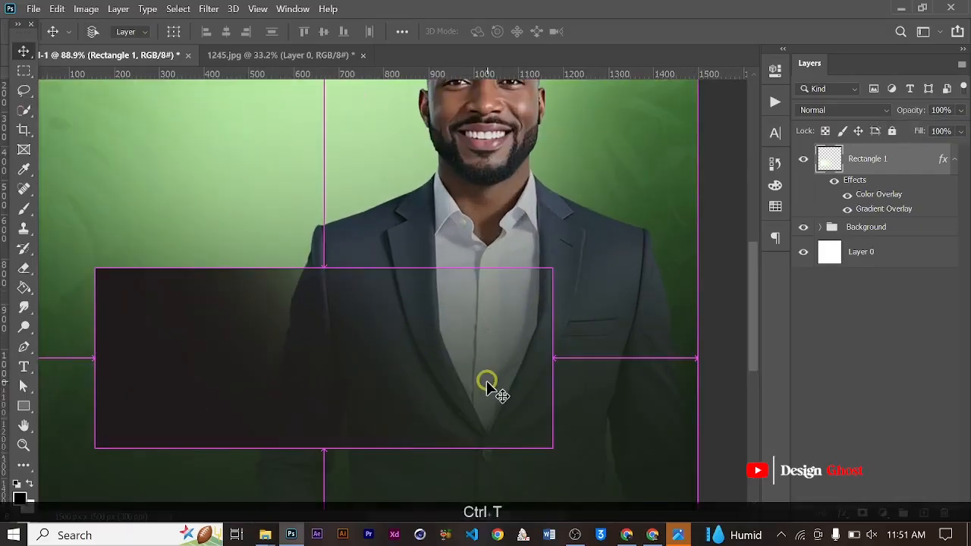
key("shift")
left_click_drag(321, 447, 324, 466)
left_click_drag(495, 365, 569, 364)
key("Return")
key("ctrl+0")
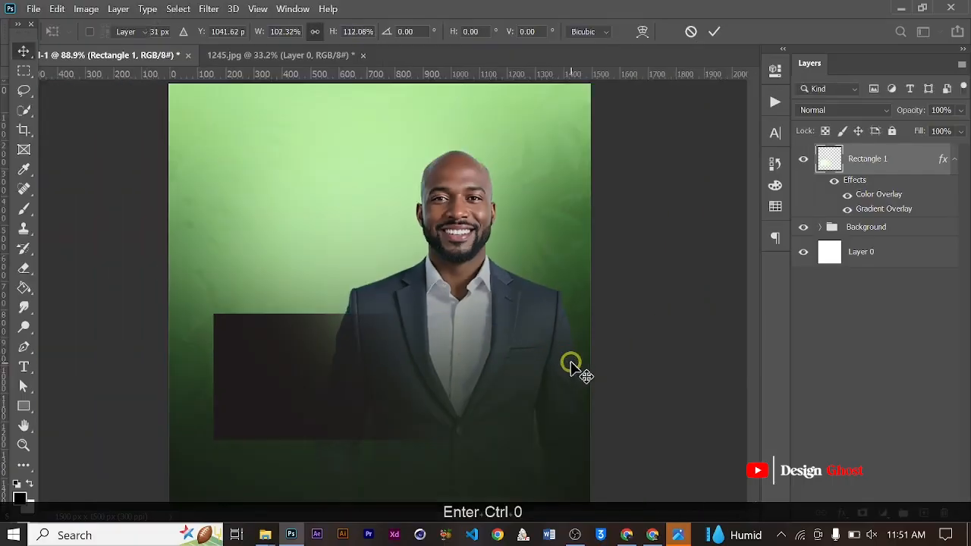
- Draw a rounded rectangle about 652 x 288 px beside the man, overlapping the upper edge of the dark panel
left_click(24, 406)
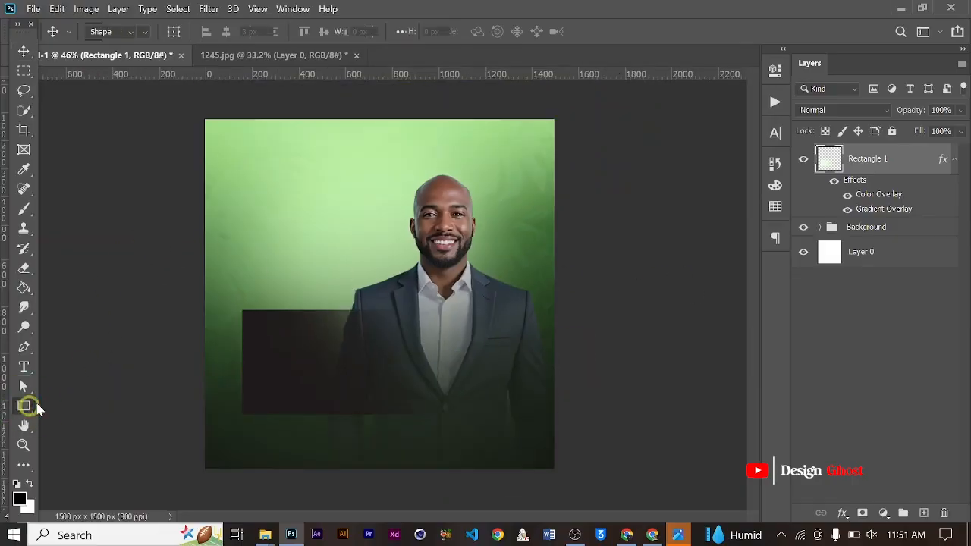
left_click(76, 420)
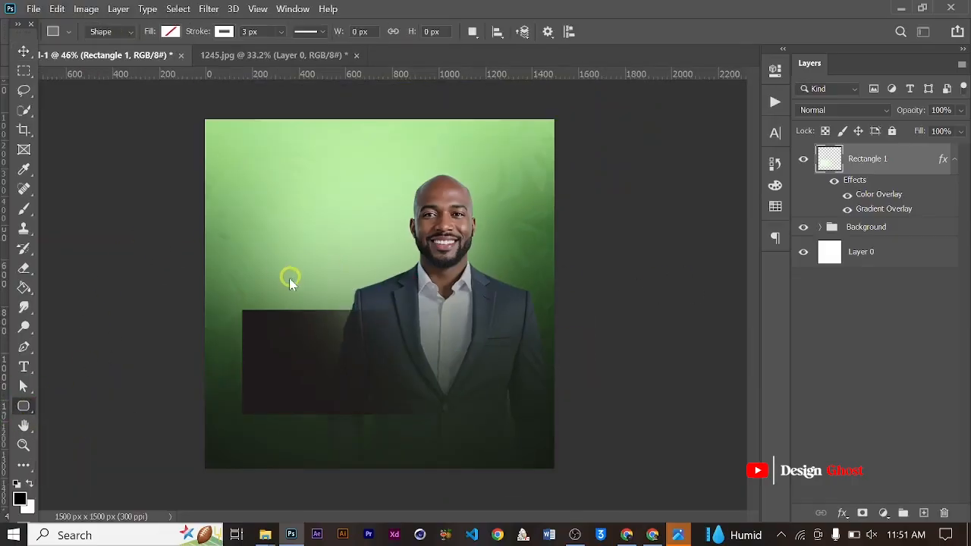
scroll(288, 280, "up", 1)
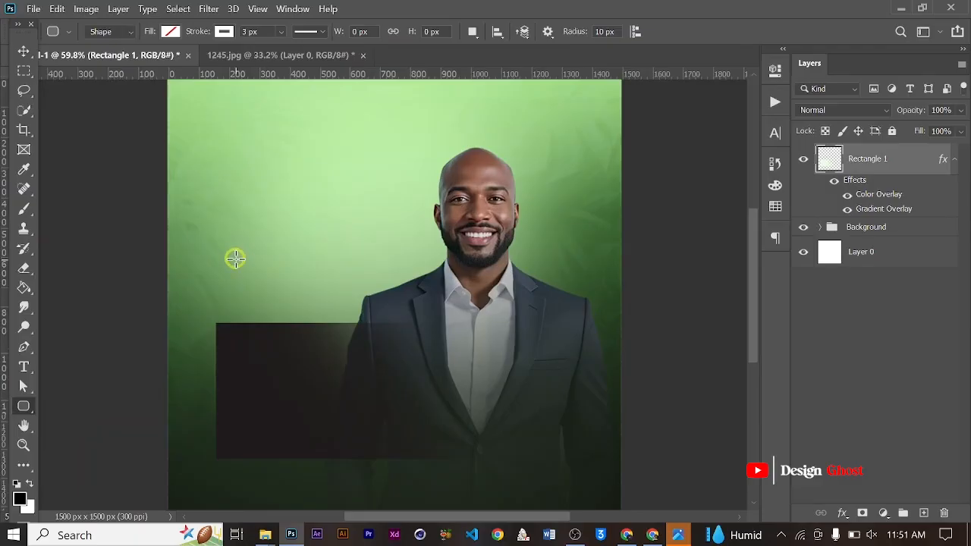
left_click_drag(225, 249, 425, 329)
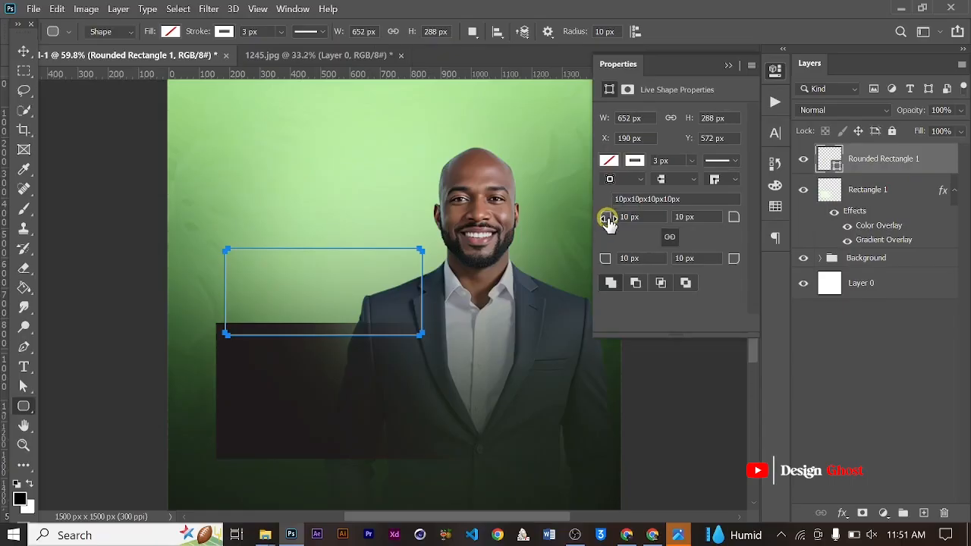
- Set all corner radii of the rounded rectangle to 30 px and fill it with the recently used very pale green
left_click_drag(608, 221, 620, 220)
type("30")
key("Return")
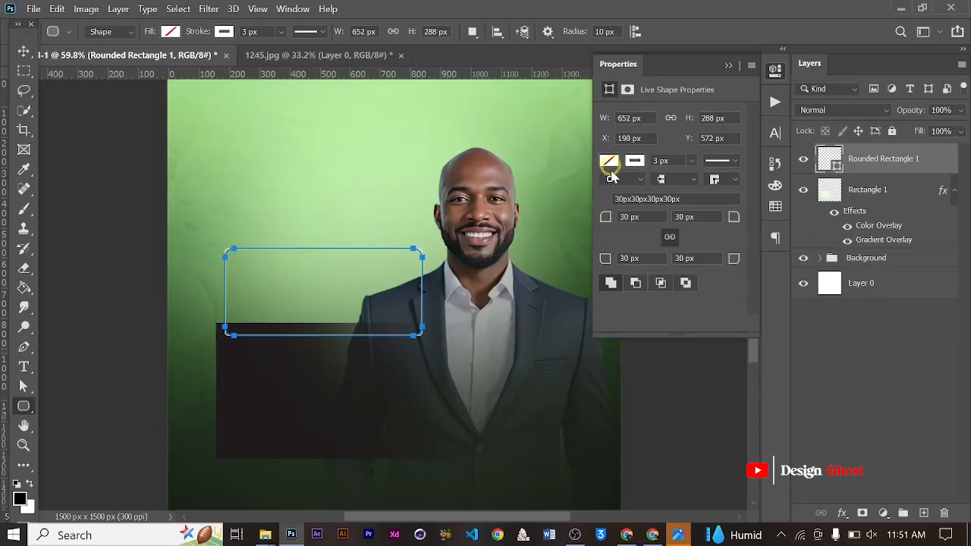
left_click(609, 161)
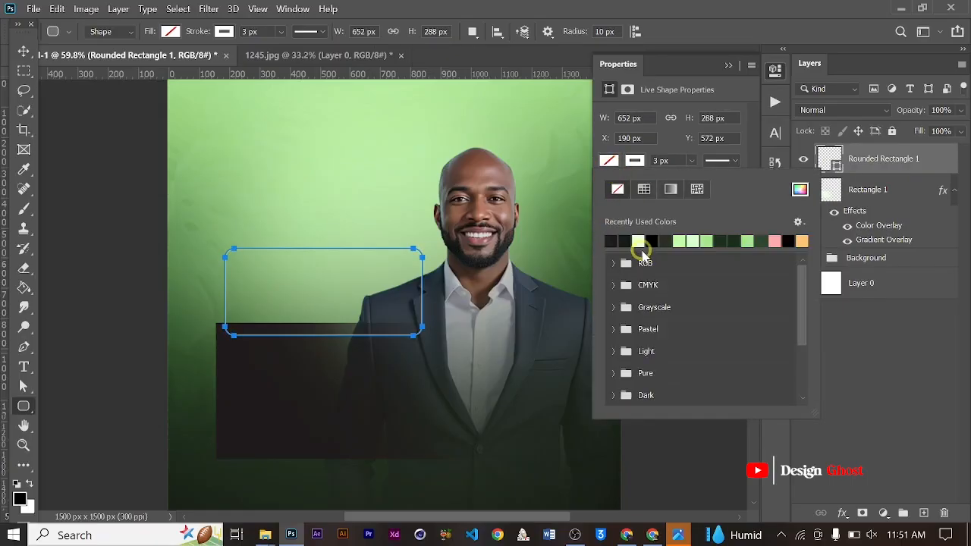
left_click(641, 243)
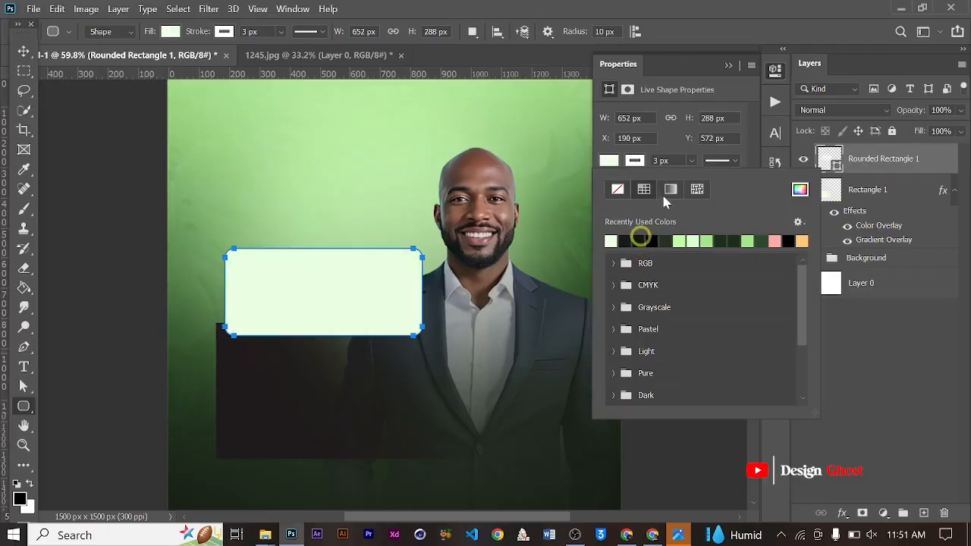
left_click(734, 74)
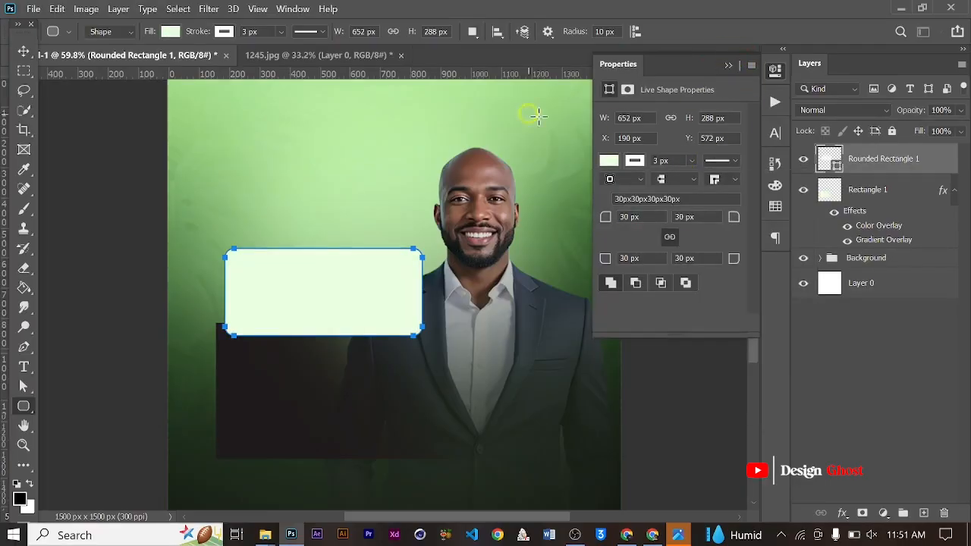
left_click(24, 51)
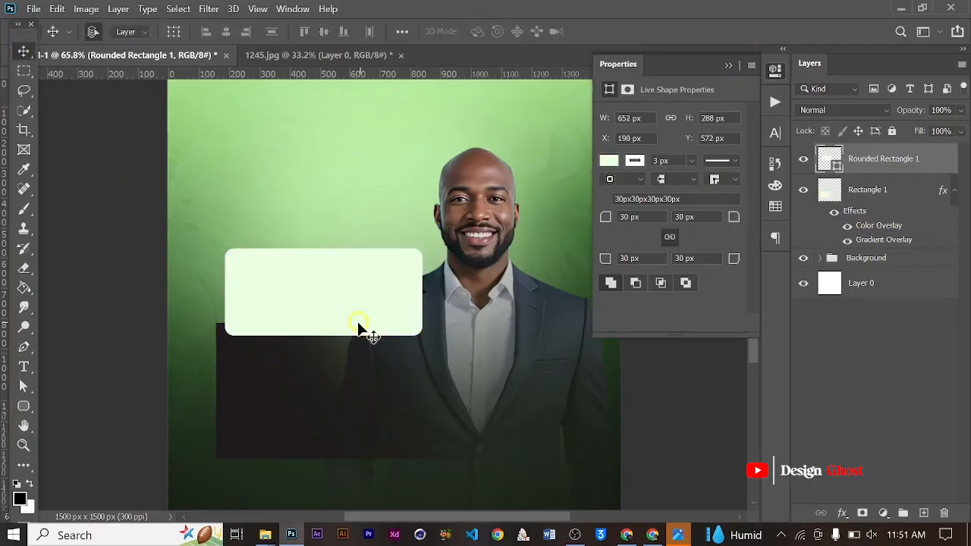
- Shift the rounded rectangle to X 212 px and add a 24 px outside stroke effect in Screen mode
scroll(364, 329, "up", 1)
left_click_drag(325, 319, 333, 317)
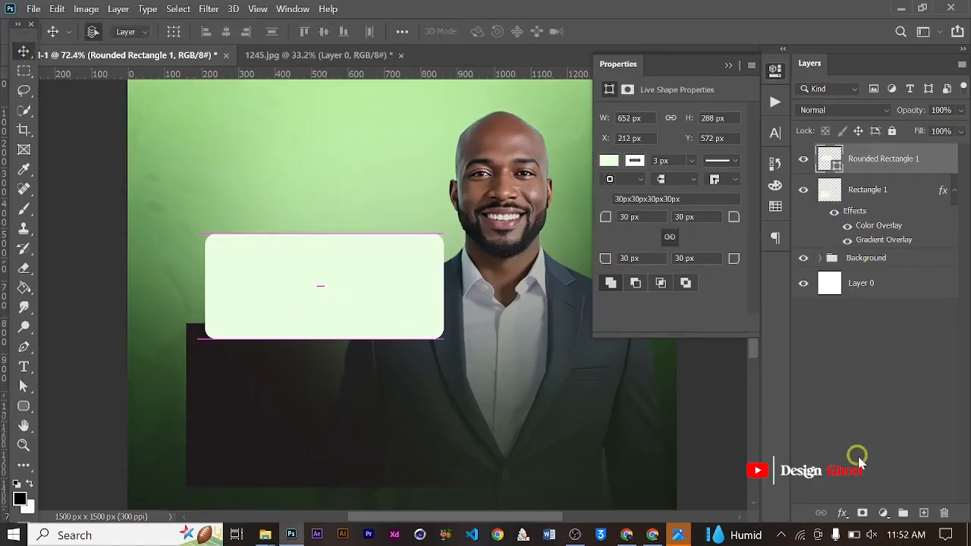
left_click(842, 513)
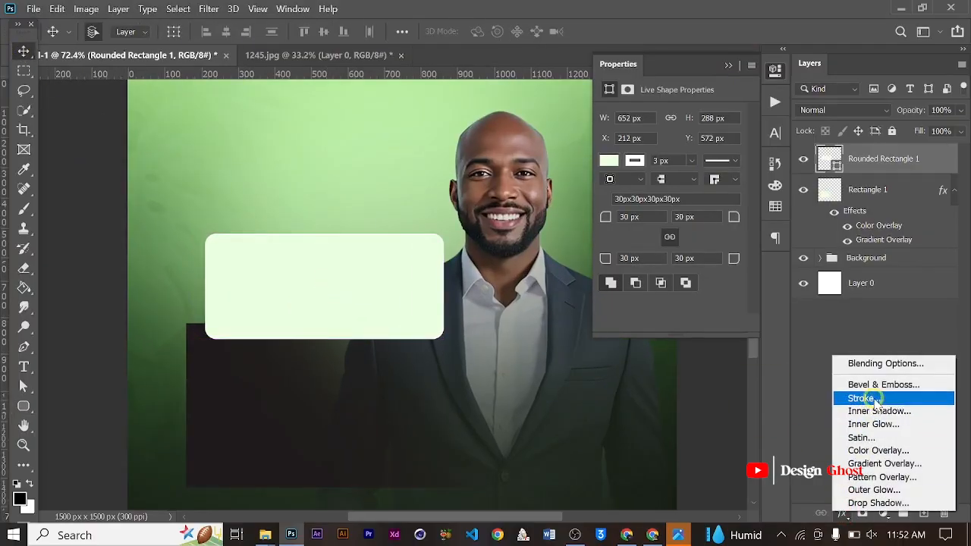
left_click(873, 398)
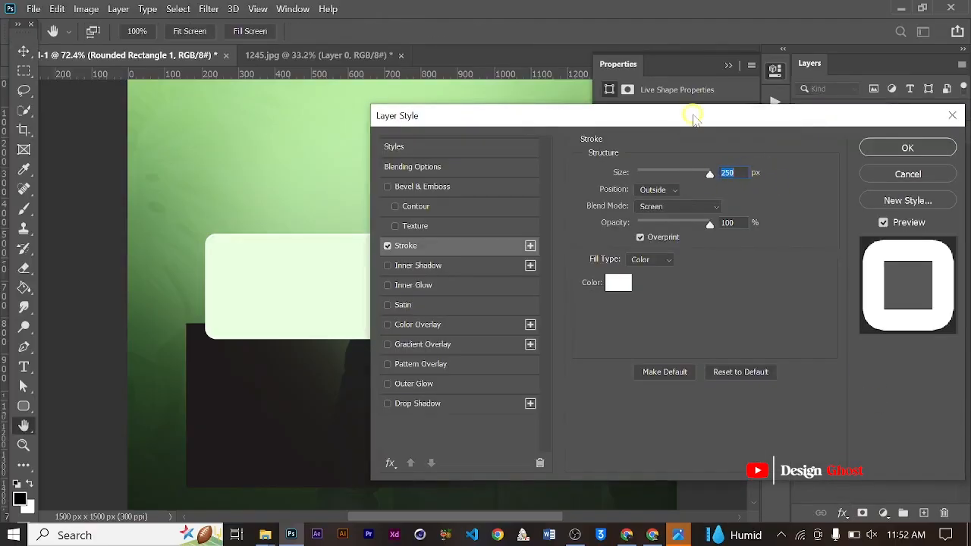
left_click_drag(692, 118, 685, 118)
left_click(611, 282)
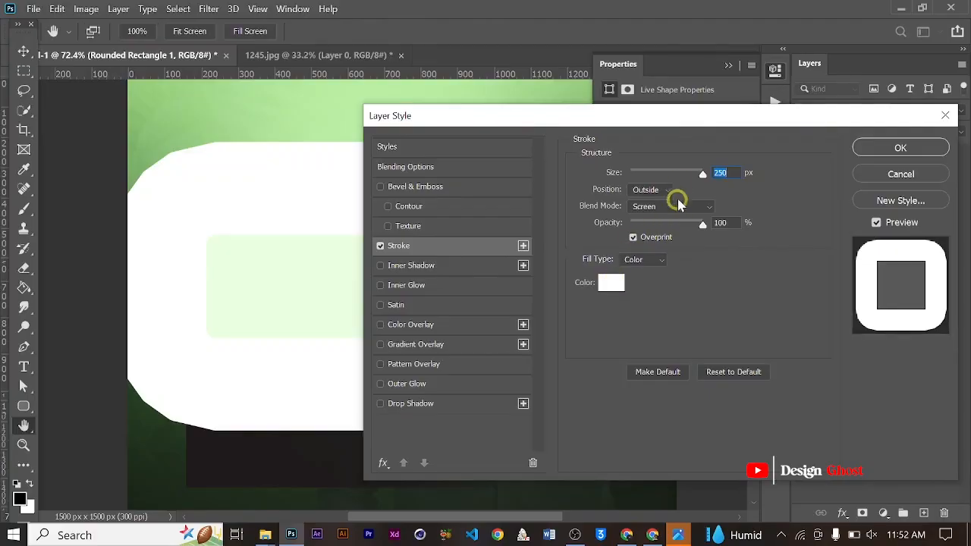
left_click_drag(689, 176, 641, 177)
- Set the stroke effect's colour to light green c7ffb0
left_click(611, 282)
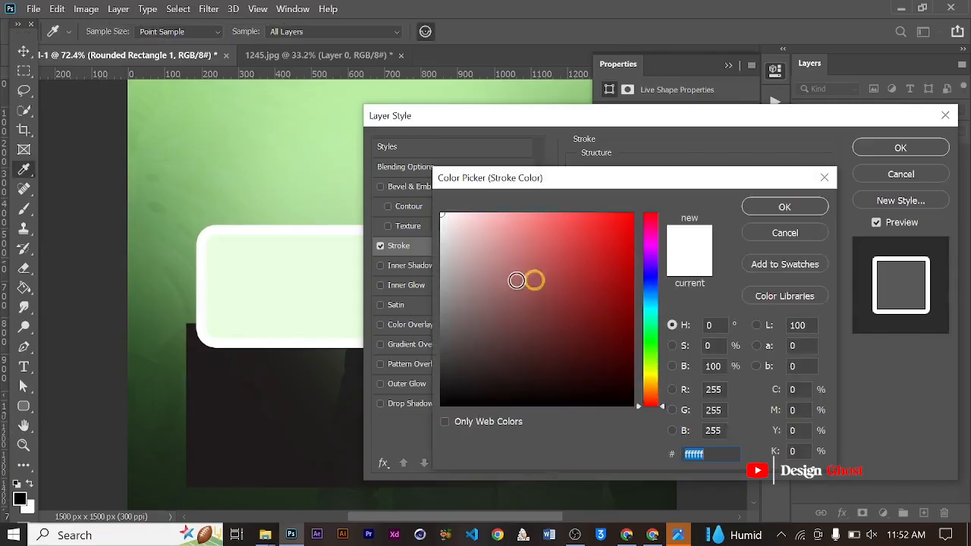
left_click(309, 282)
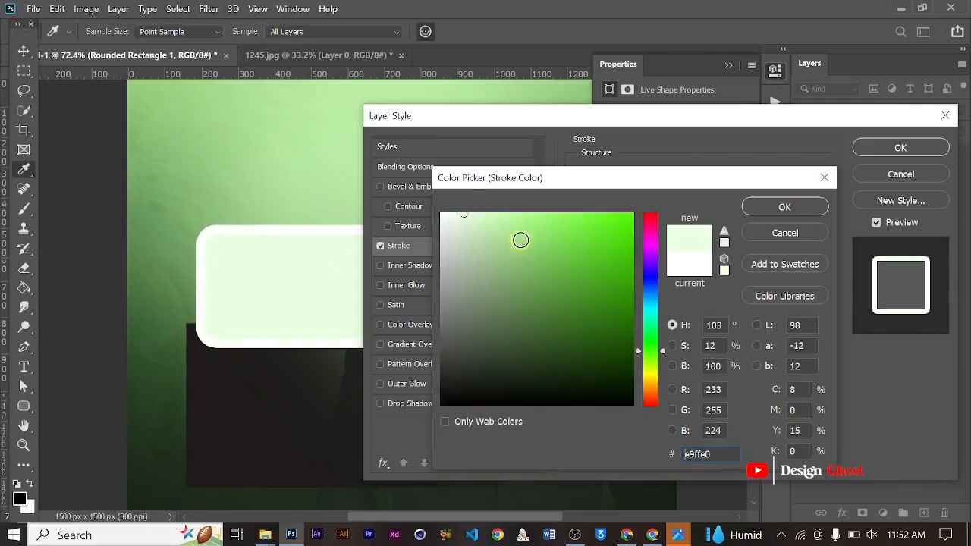
left_click_drag(465, 217, 469, 217)
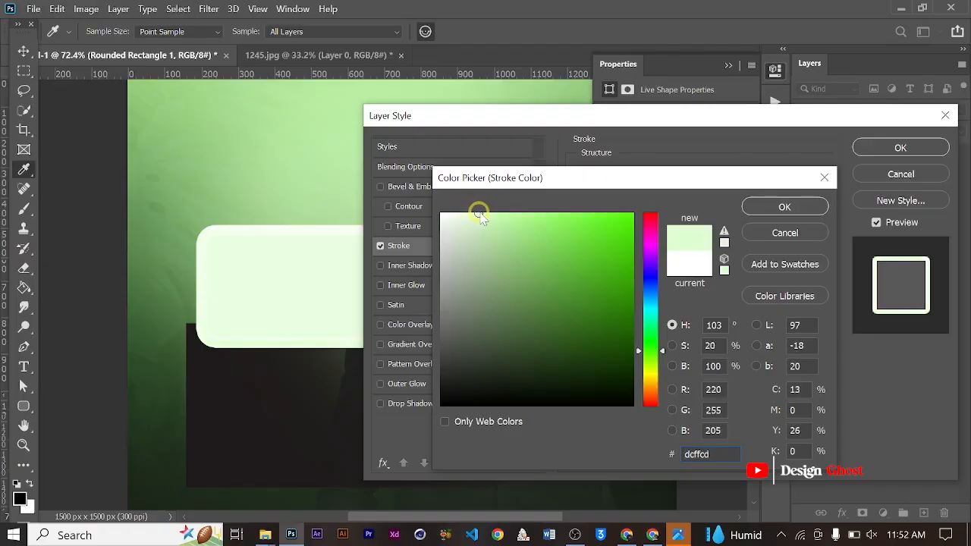
left_click_drag(481, 214, 500, 210)
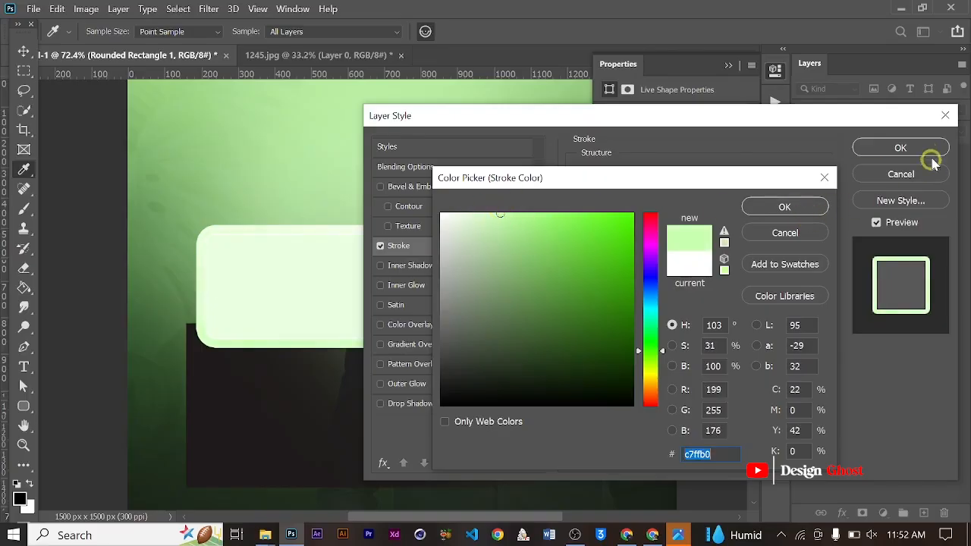
left_click(785, 212)
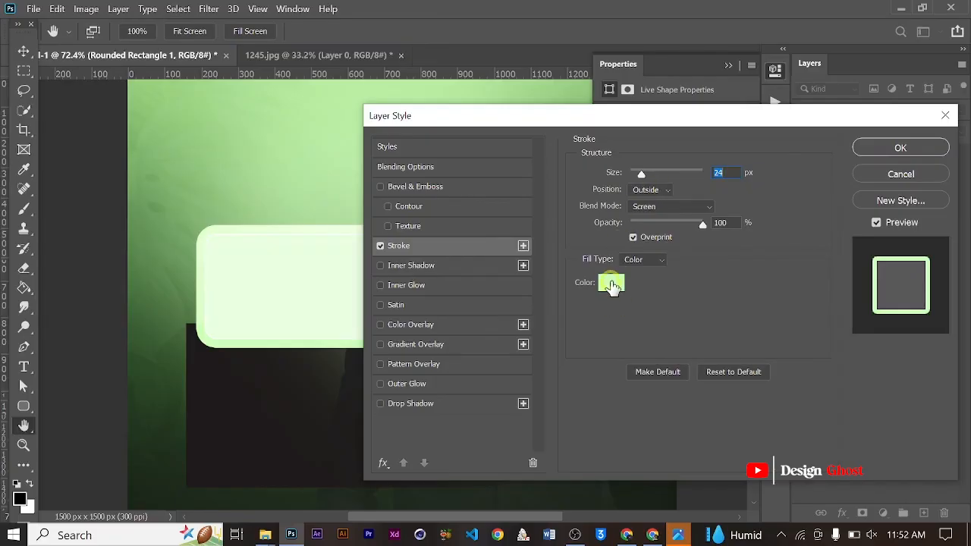
- Change the stroke effect's colour to muted green a4d491, sampled from the canvas background, and apply the layer style
left_click(613, 285)
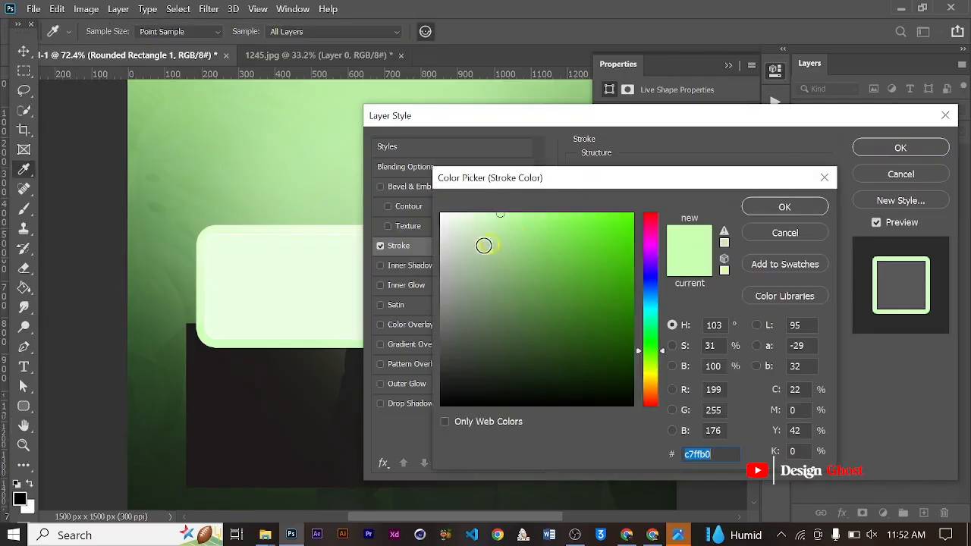
left_click(261, 210)
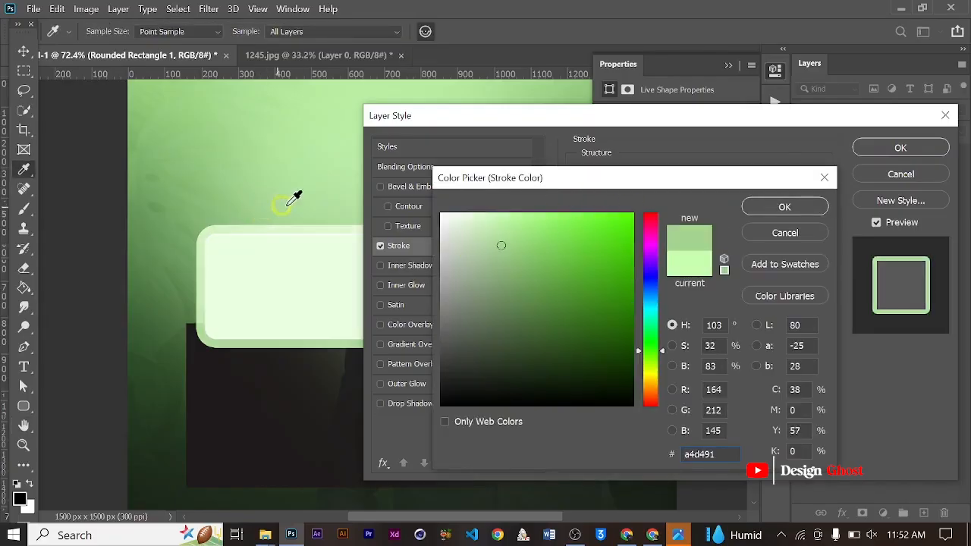
left_click(781, 208)
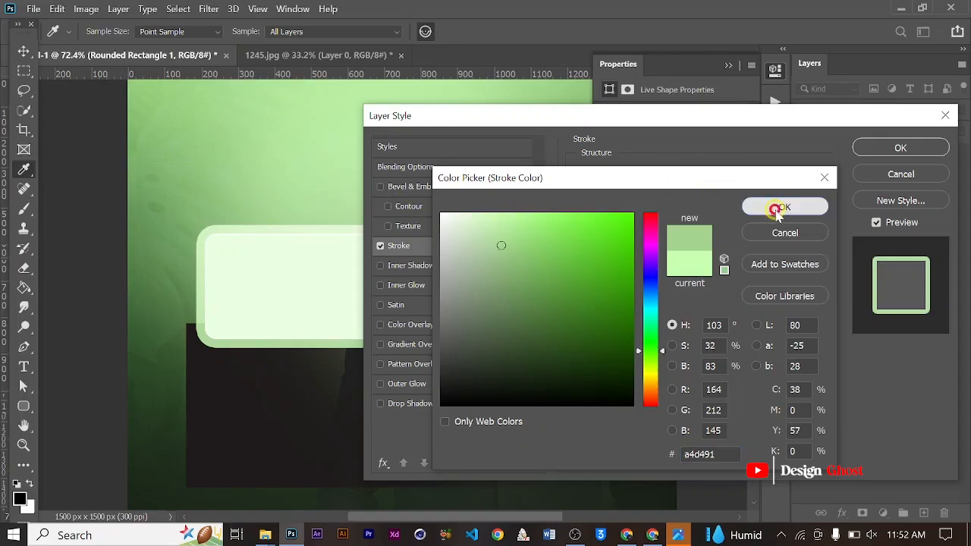
left_click_drag(751, 121, 724, 118)
left_click(859, 156)
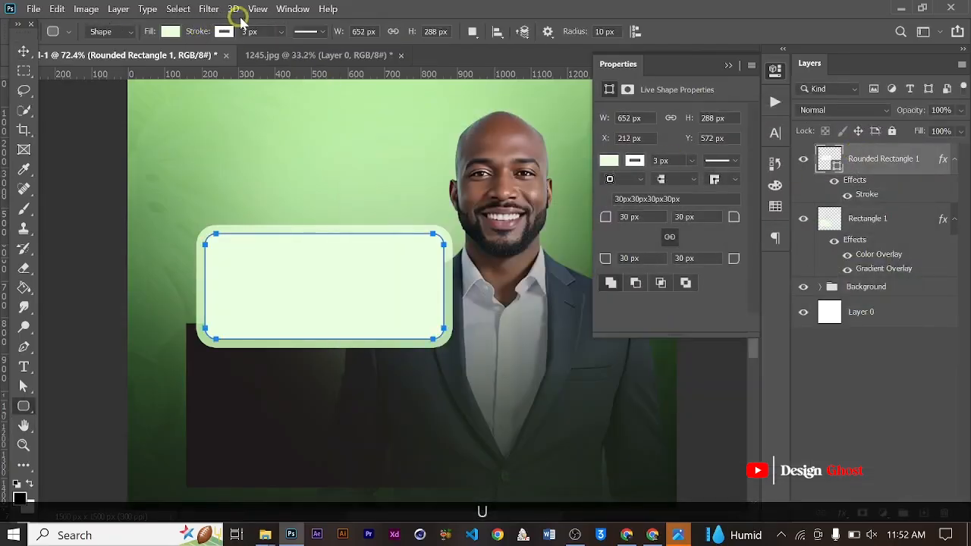
- Set the rounded rectangle's own shape outline width to 0 px
left_click(280, 31)
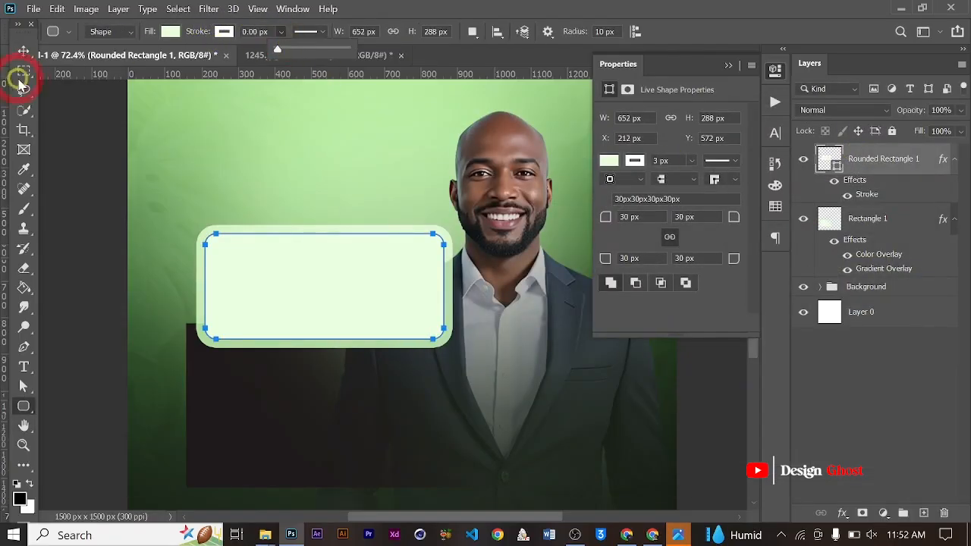
left_click(23, 53)
left_click(23, 53)
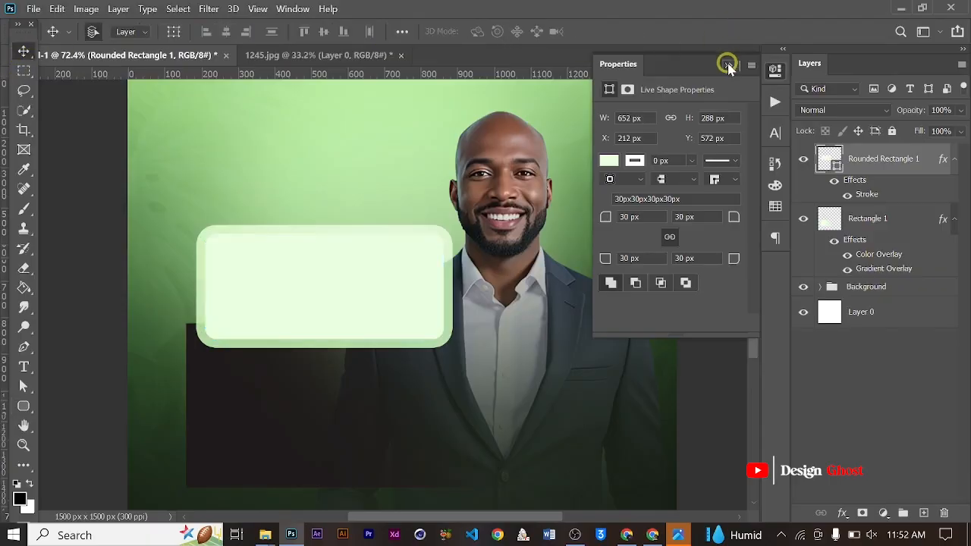
left_click(727, 64)
- Nudge the rounded rectangle left until its outer edge lines up with the dark panel's left edge
scroll(511, 220, "down", 2)
key("Left")
key("Left")
key("Left")
key("Left")
key("Left")
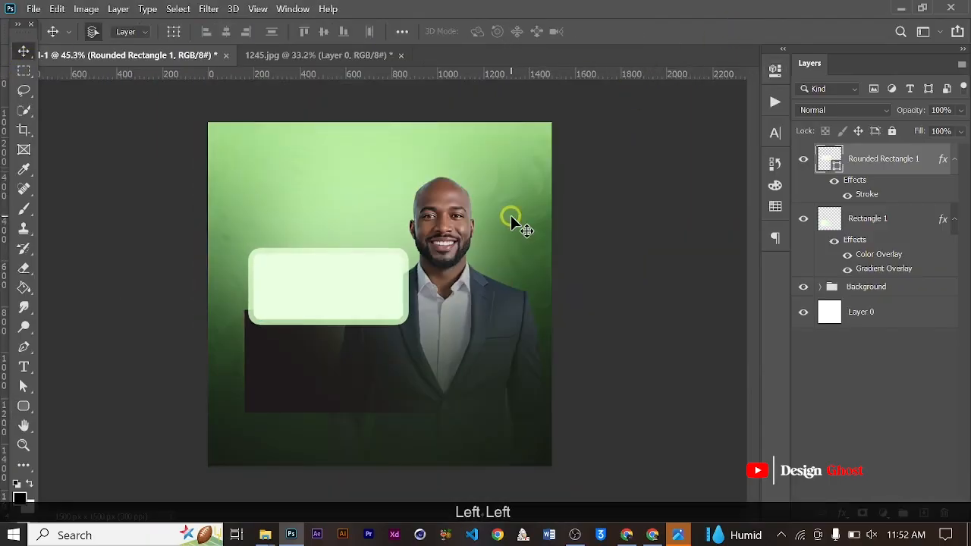
key("Left")
key("Left")
key("Left")
key("Return")
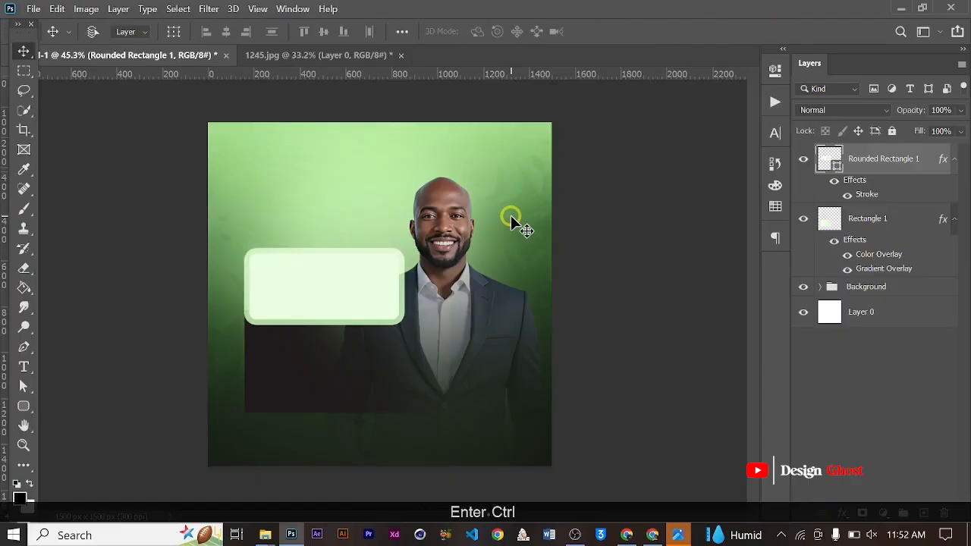
- Examine the alignment of the rounded box with the dark panel up close and in the full composition
key("ctrl+0")
scroll(367, 349, "up", 5)
key("space")
left_click_drag(375, 345, 392, 256)
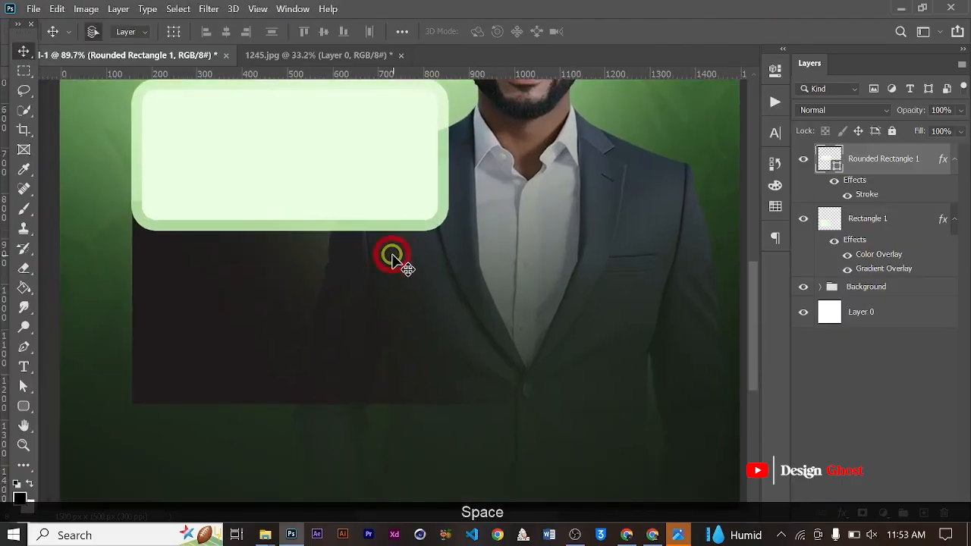
scroll(392, 256, "down", 6)
key("Return")
key("ctrl+0")
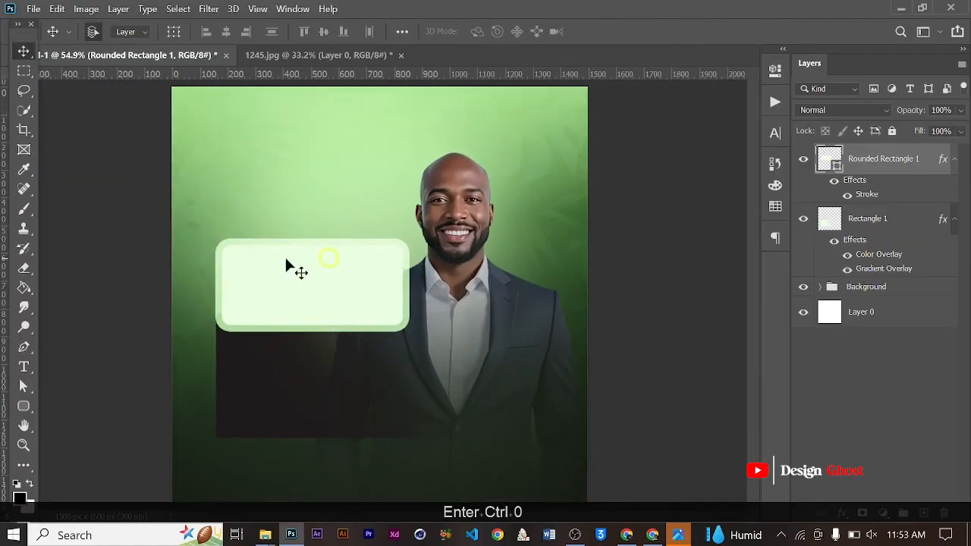
key("ctrl+0")
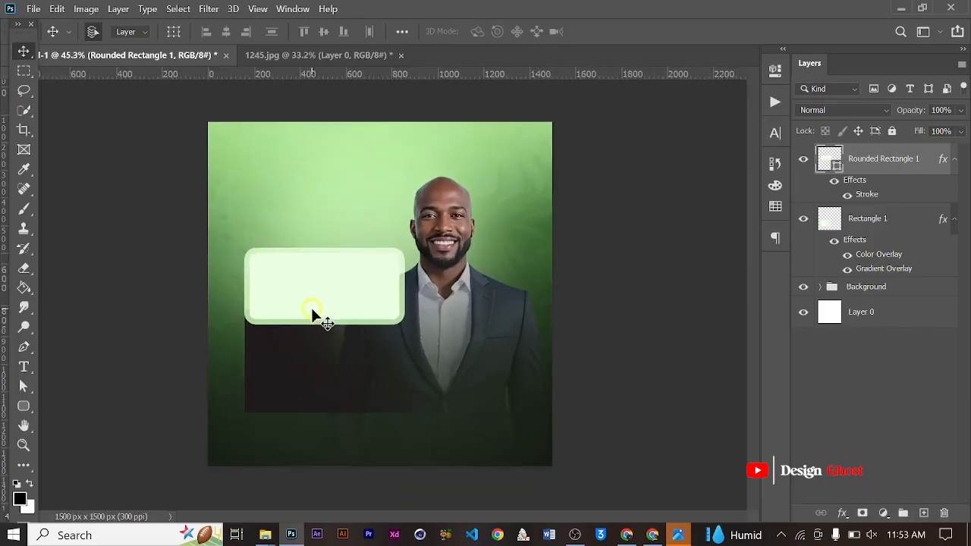
- Scale the rounded rectangle and the dark panel together to about 90.06% with Free Transform
left_click(895, 219, "ctrl")
key("ctrl+t")
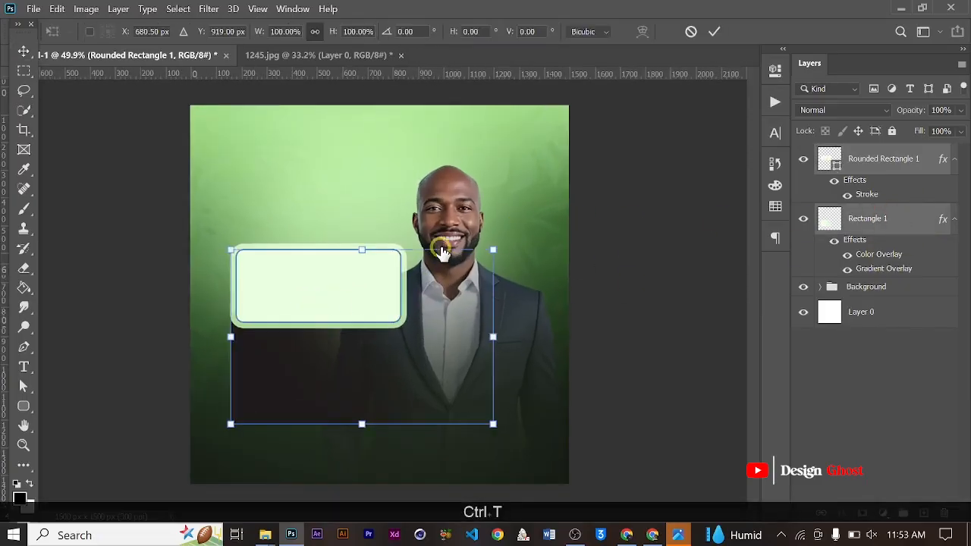
left_click_drag(493, 249, 475, 271)
key("Return")
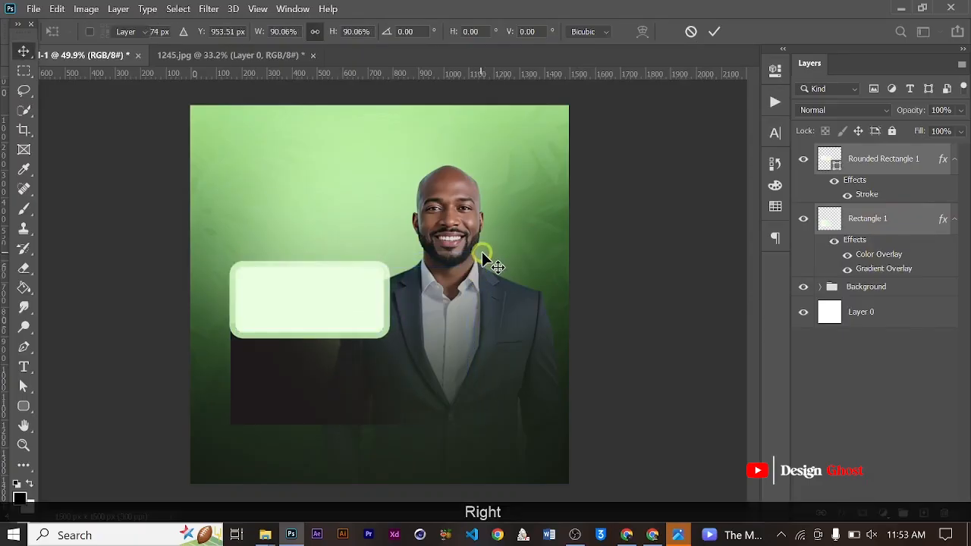
- Nudge the rounded rectangle and dark panel together slightly to the right
key("ctrl+minus")
key("Right")
key("Right")
key("Right")
key("Right")
key("Right")
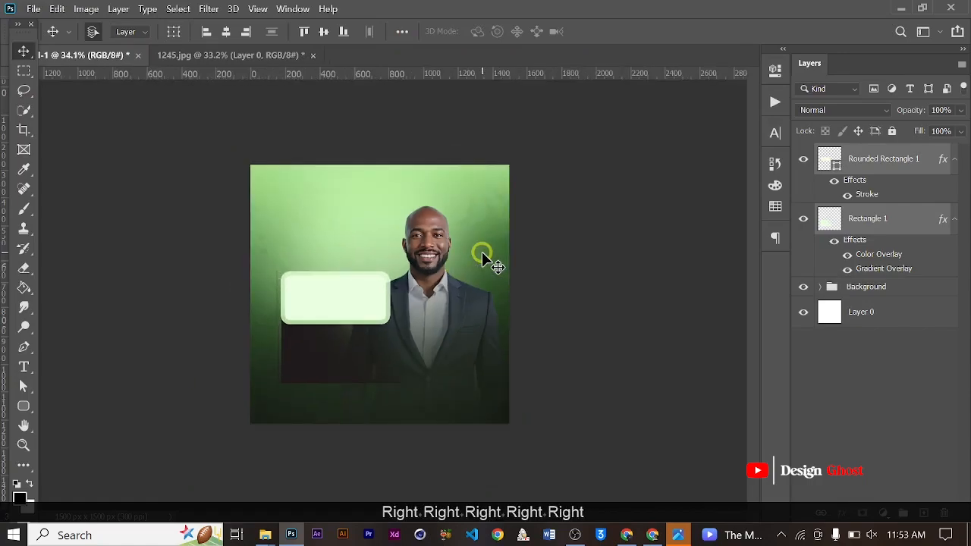
key("ctrl+minus")
key("Right")
key("Right")
- Inspect the placement of the resized box and dark panel beside the man, up close and as a whole
key("ctrl+0")
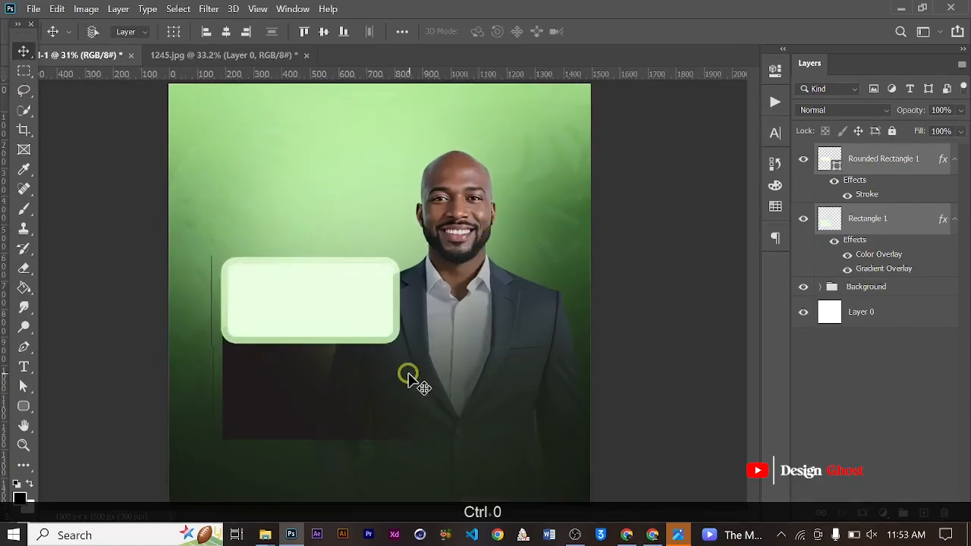
key("space")
scroll(407, 374, "up", 2)
left_click_drag(406, 374, 412, 336)
key("Return")
key("ctrl+0")
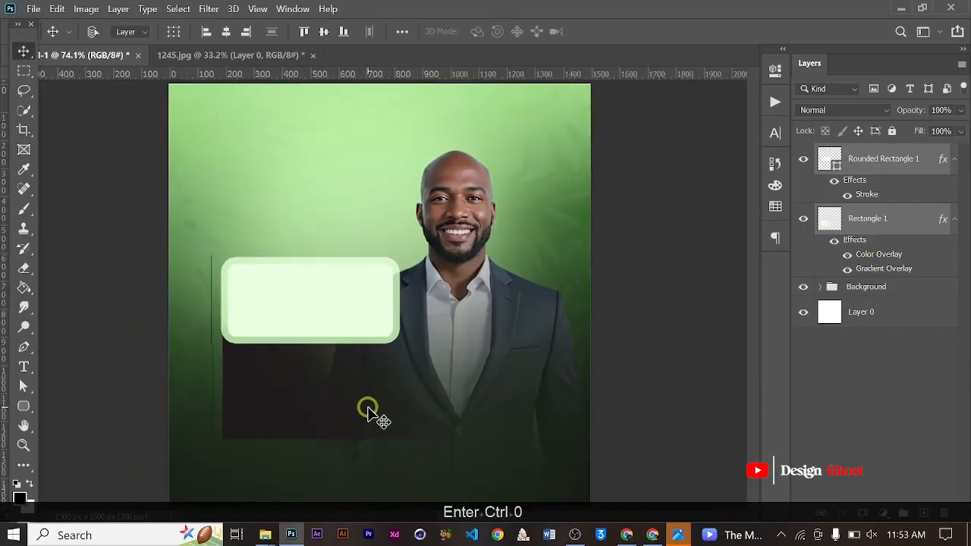
key("space")
scroll(370, 398, "up", 2)
left_click_drag(369, 398, 427, 293)
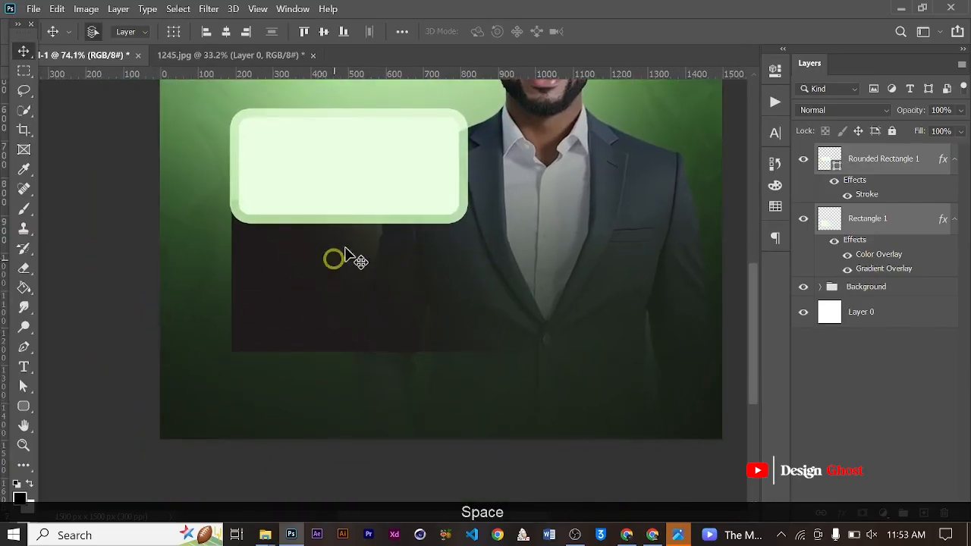
scroll(347, 348, "down", 2)
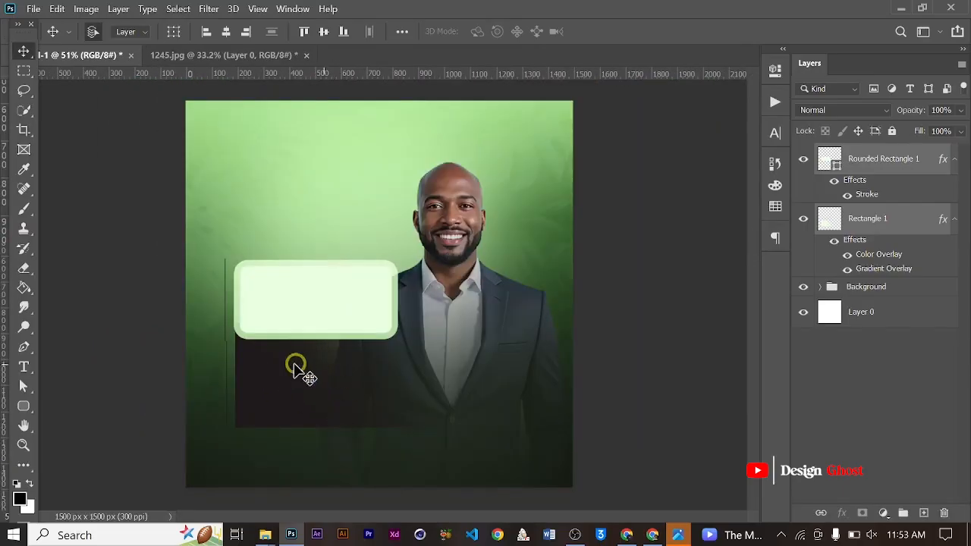
- Add a new layer holding a paragraph text box with Lorem ipsum placeholder text over the dark panel
left_click(31, 367)
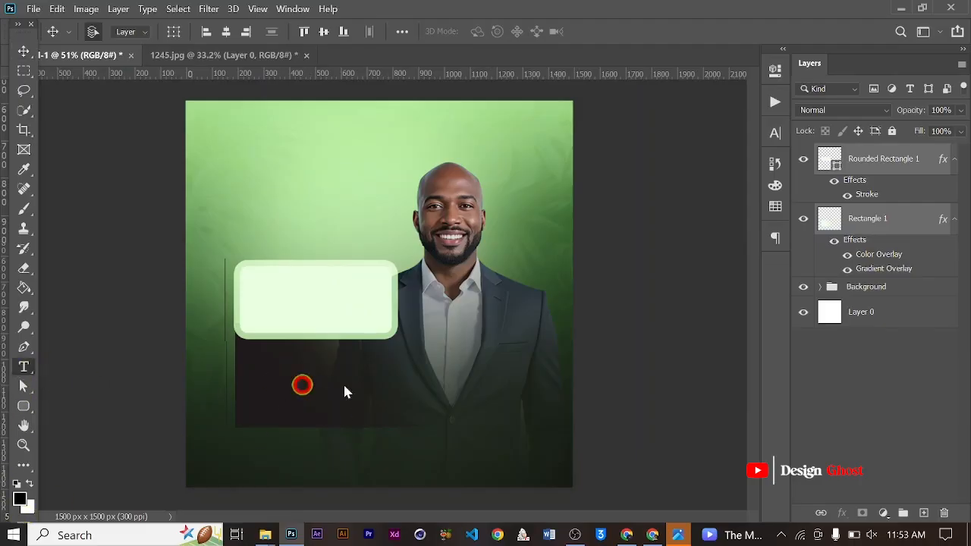
scroll(353, 392, "up", 1)
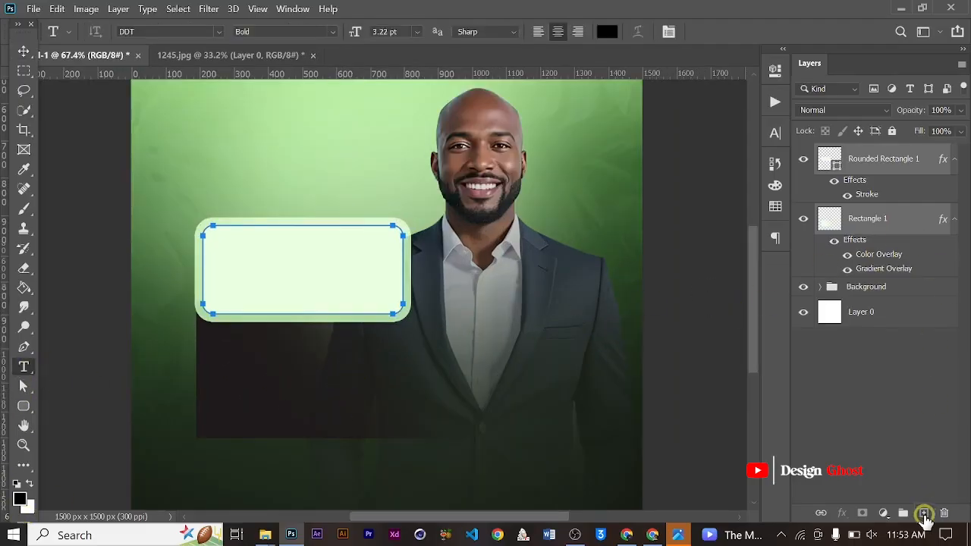
left_click(924, 513)
left_click_drag(227, 345, 453, 411)
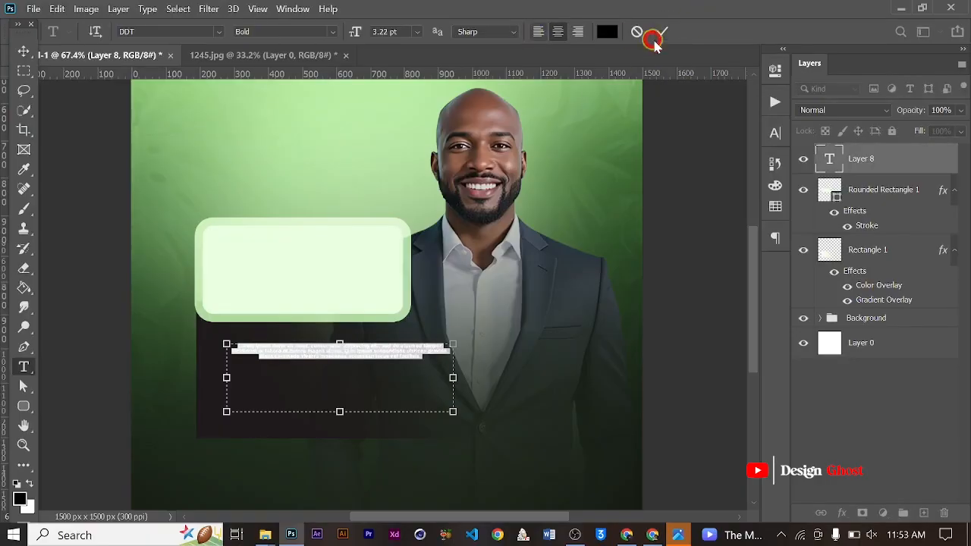
left_click(657, 32)
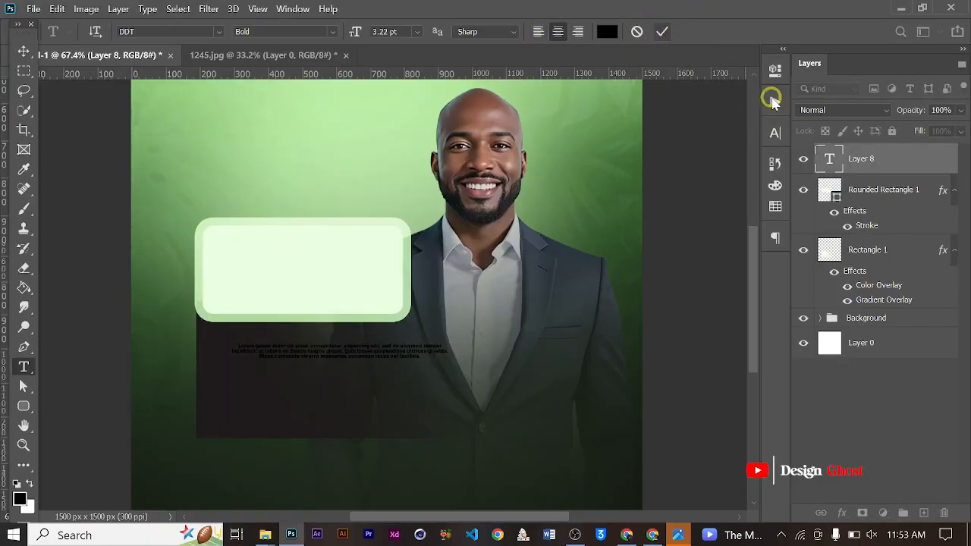
- Set the Lorem ipsum paragraph's text colour to white ffffff
left_click(774, 136)
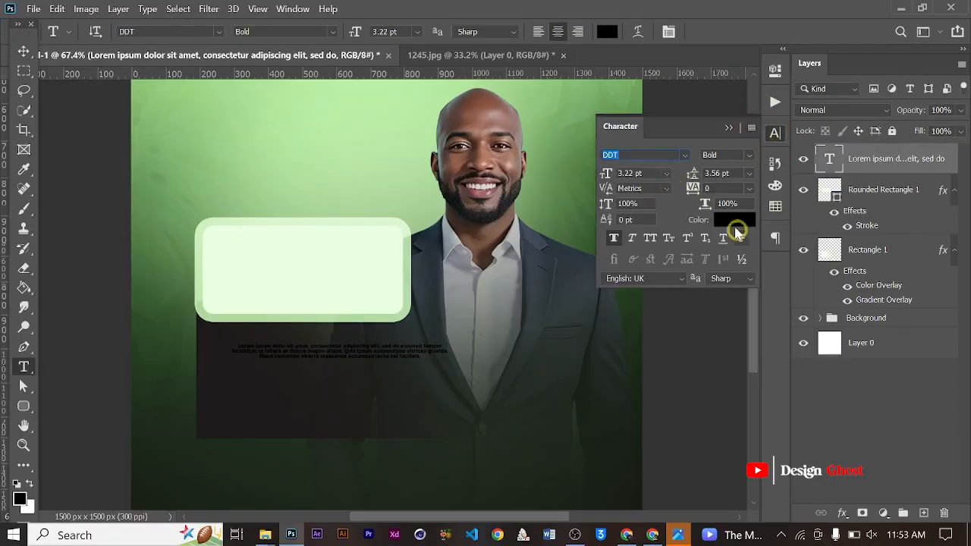
left_click(732, 222)
left_click_drag(479, 251, 442, 214)
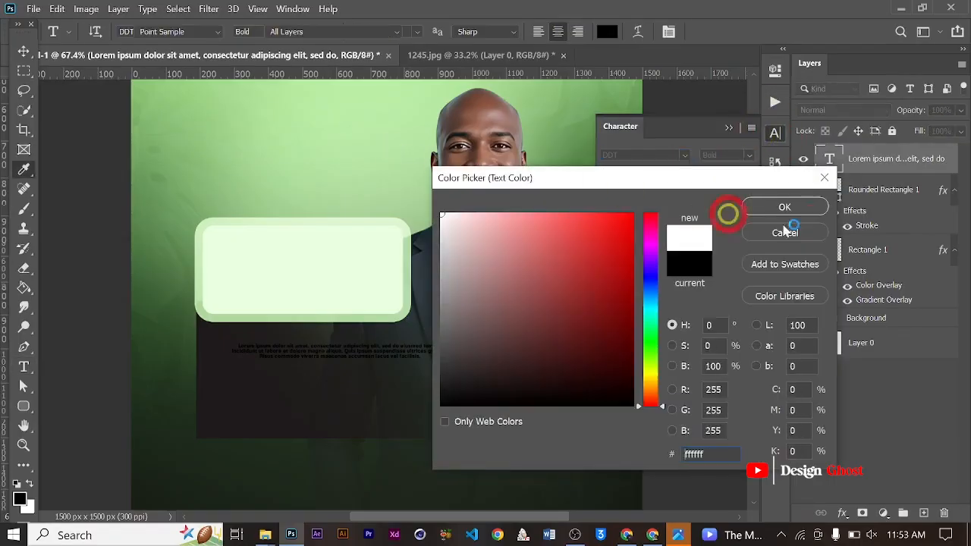
left_click(781, 208)
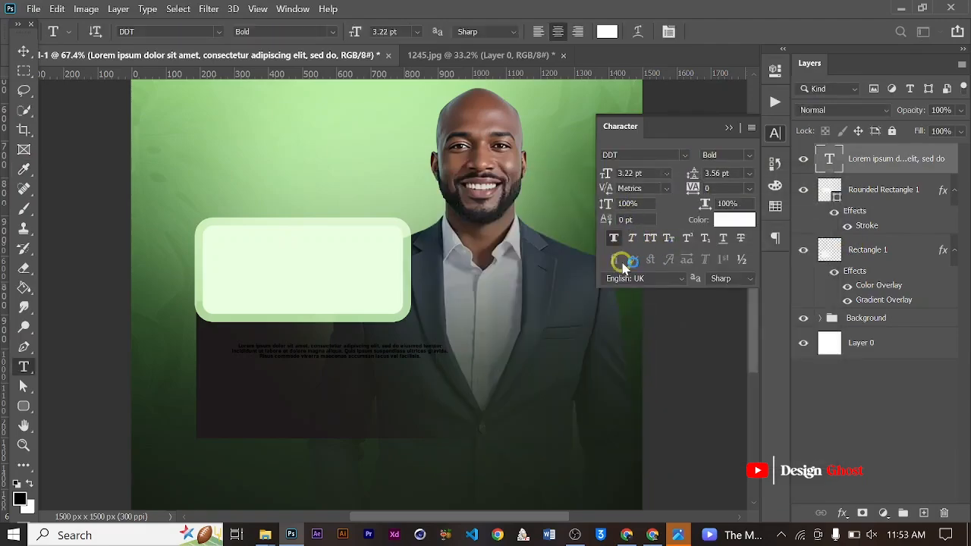
left_click(630, 166)
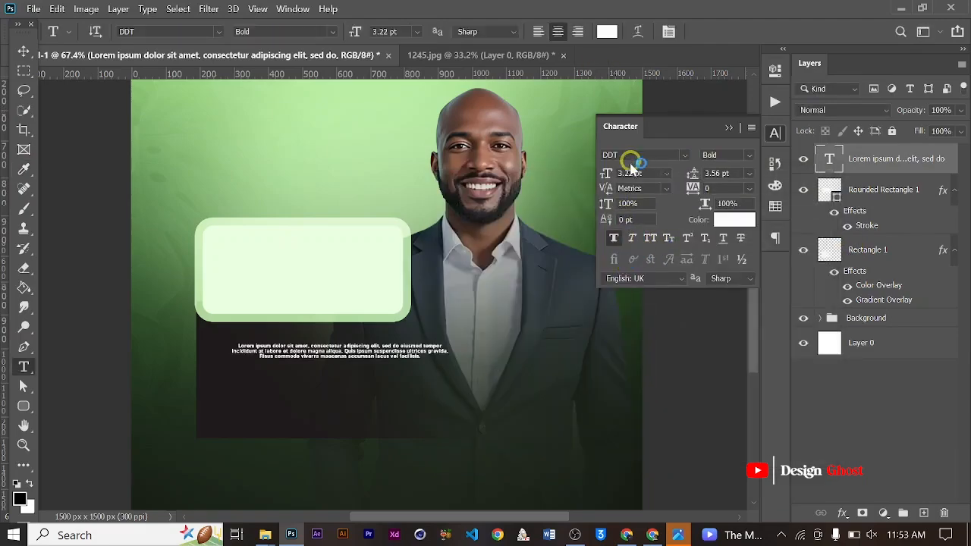
- Left-align the Lorem ipsum paragraph and set its font size to 6 pt
left_click(538, 34)
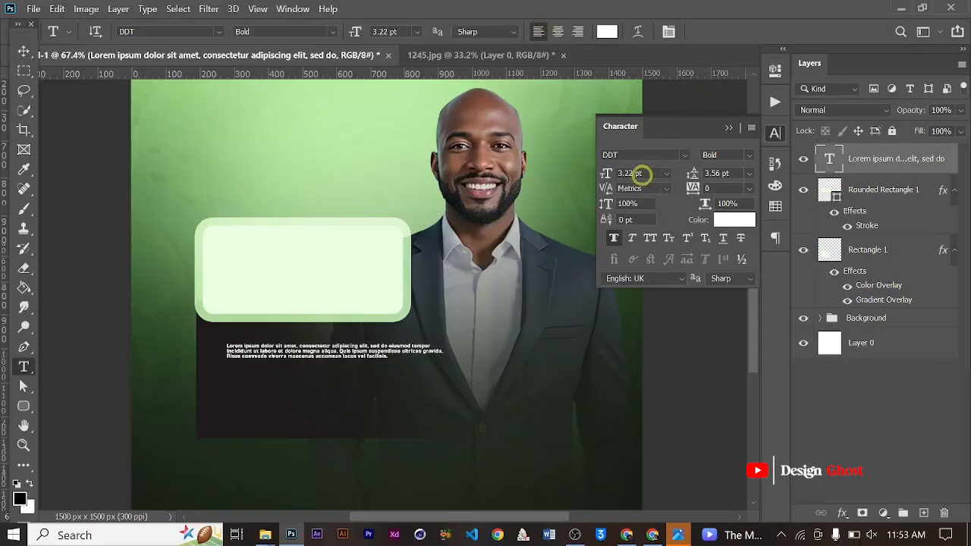
left_click(643, 173)
type("6")
key("Return")
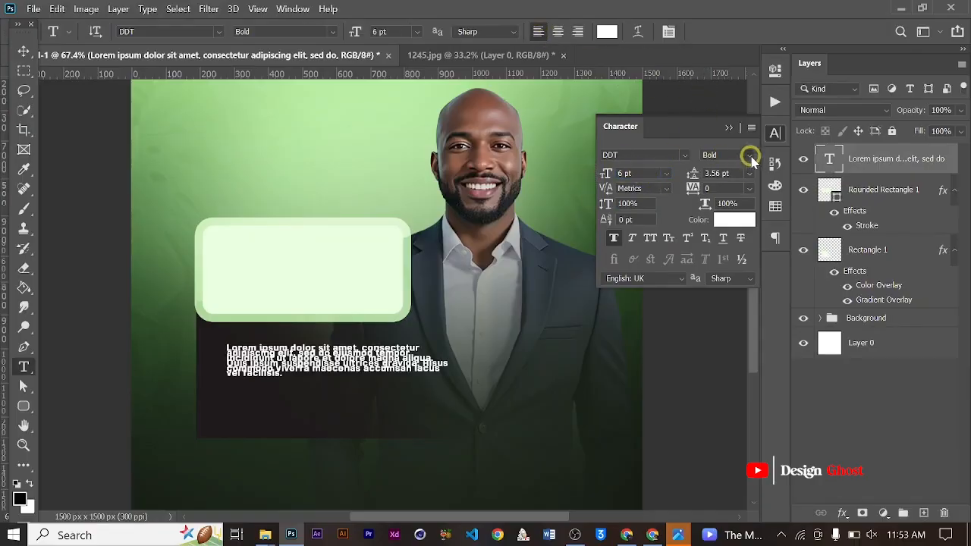
- Change the Lorem ipsum paragraph's font to FONTSPRING DEMO - Arpona Regular
left_click(749, 156)
left_click(637, 158)
left_click(613, 153)
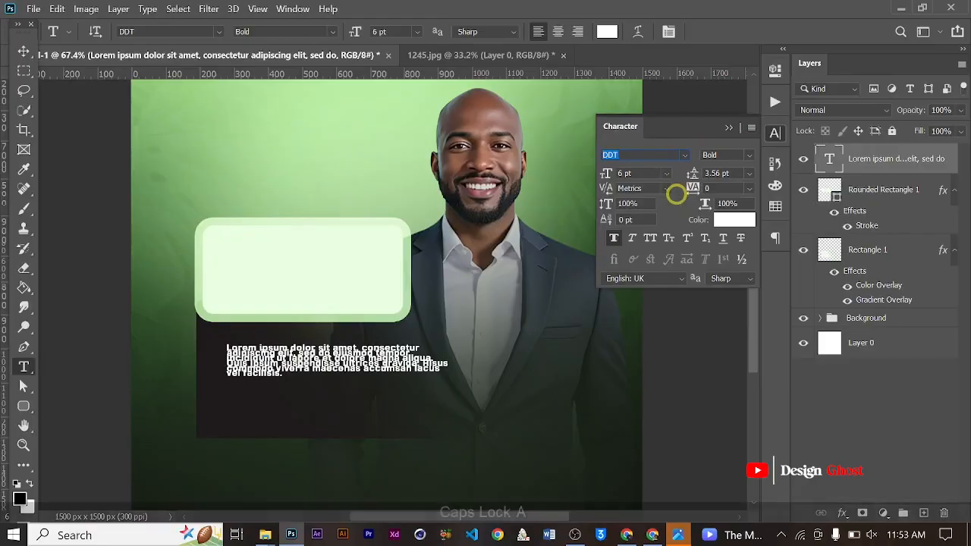
type("Aro")
key("BackSpace")
type("pon")
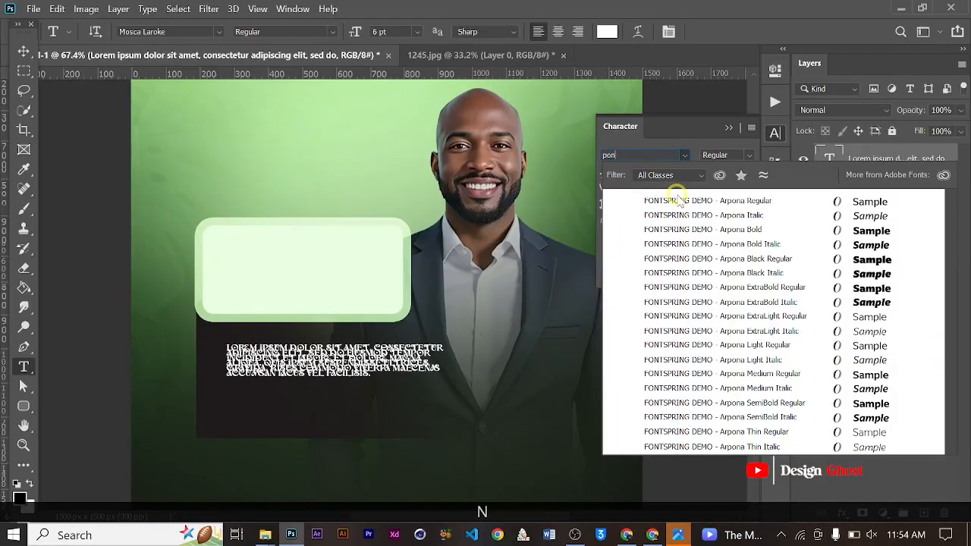
key("BackSpace")
key("BackSpace")
key("BackSpace")
key("BackSpace")
type("a")
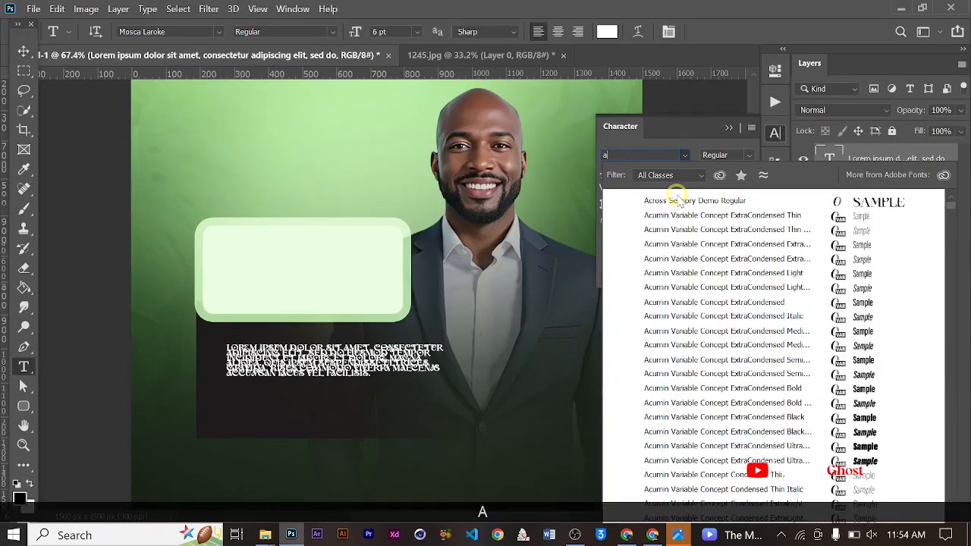
type("rp")
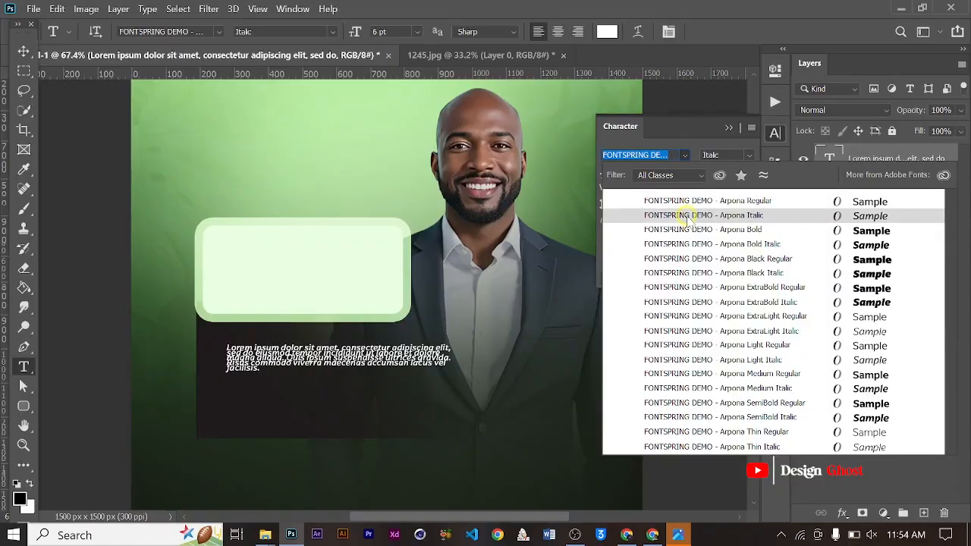
left_click(687, 201)
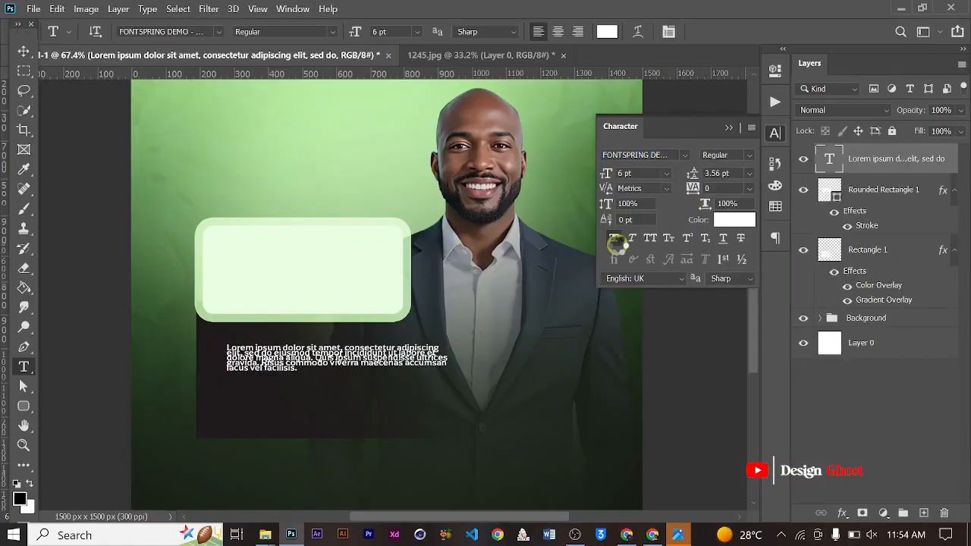
- Remove the faux bold from the paragraph and set its leading to 7 pt
left_click(614, 238)
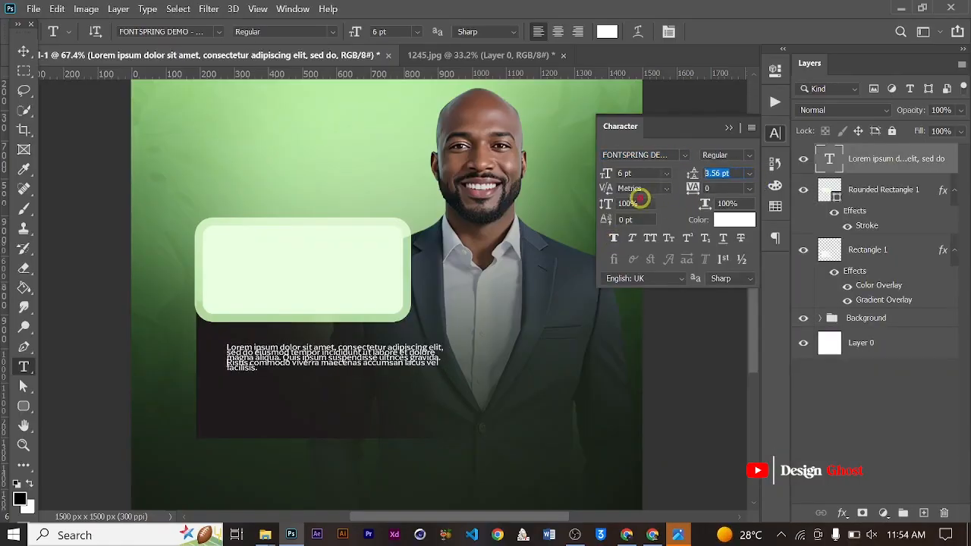
type("7")
key("Return")
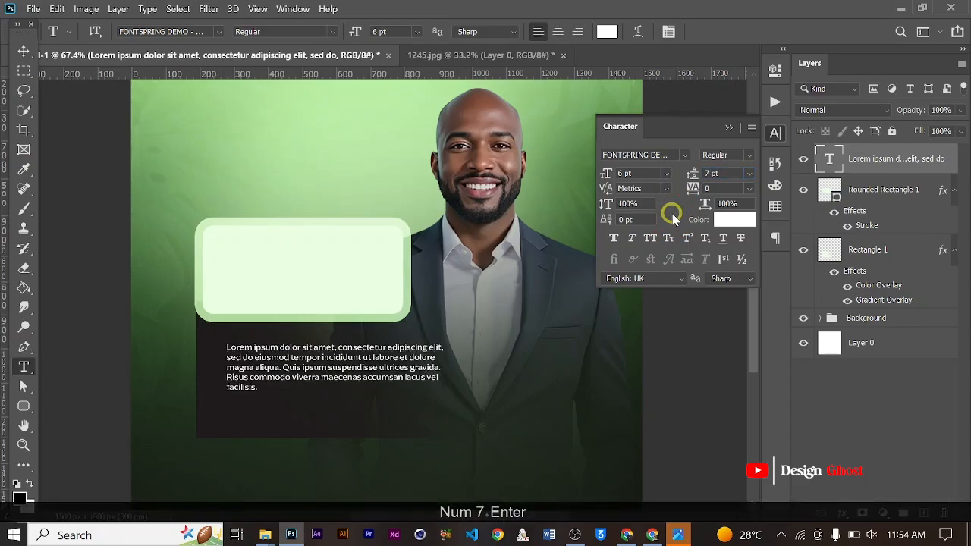
left_click(732, 131)
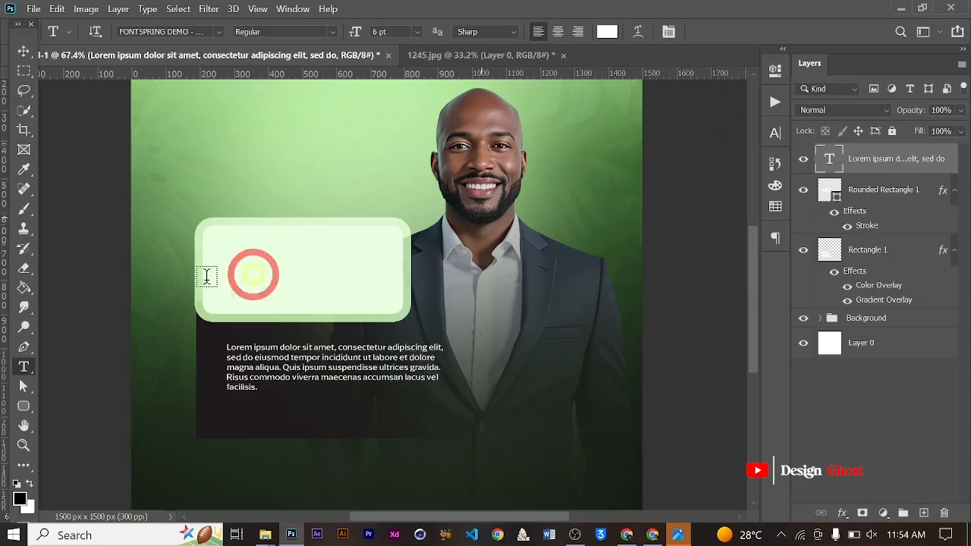
- Enlarge the Lorem ipsum paragraph slightly and nudge it vertically into place on the dark panel beneath the rounded box
left_click(23, 52)
scroll(295, 313, "up", 2)
key("Down")
key("Down")
key("Down")
key("Down")
key("Down")
key("Down")
key("Down")
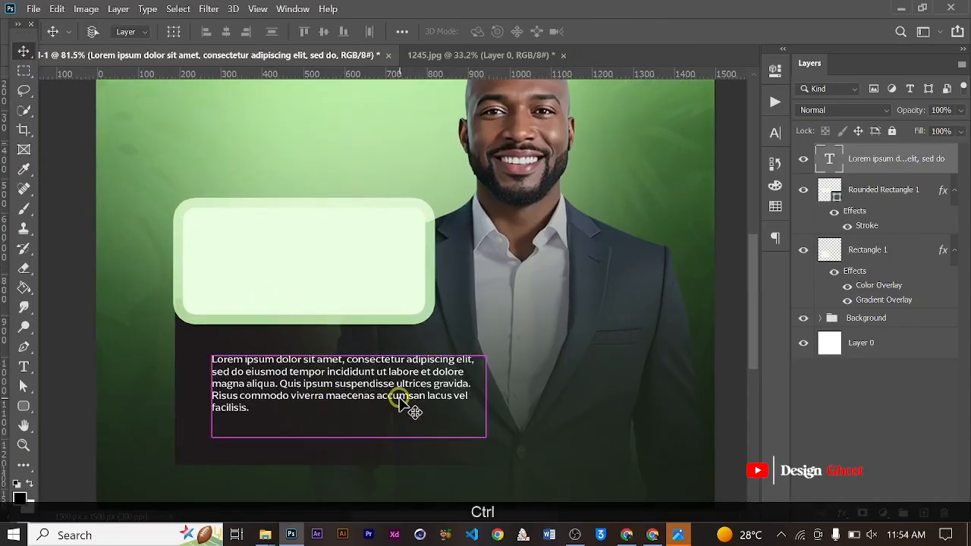
key("ctrl+t")
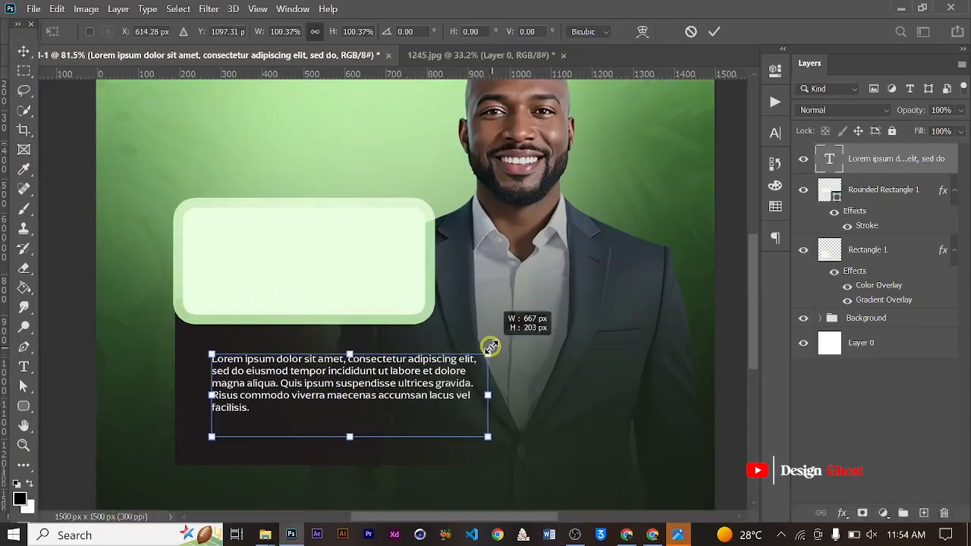
key("Return")
key("Down")
key("Down")
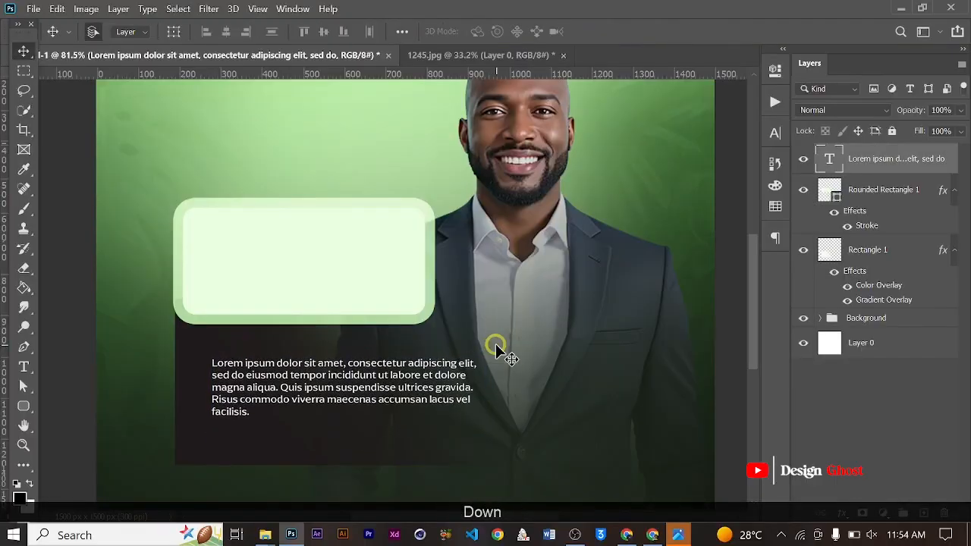
key("Up")
key("Up")
key("Up")
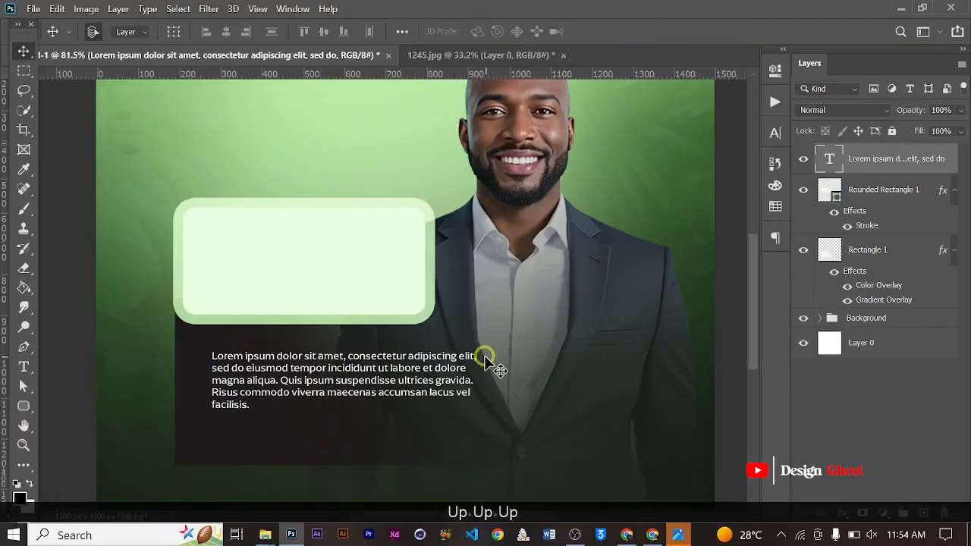
- Duplicate the paragraph directly below the original and cut the copy's text off after "sed do eiusmod"
key("ctrl+j")
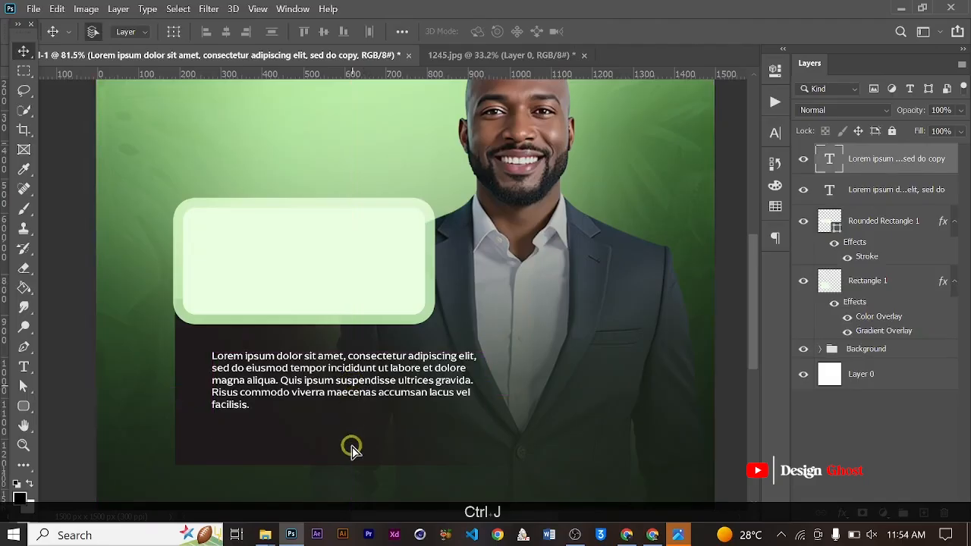
left_click_drag(351, 446, 352, 446)
scroll(359, 444, "up", 2)
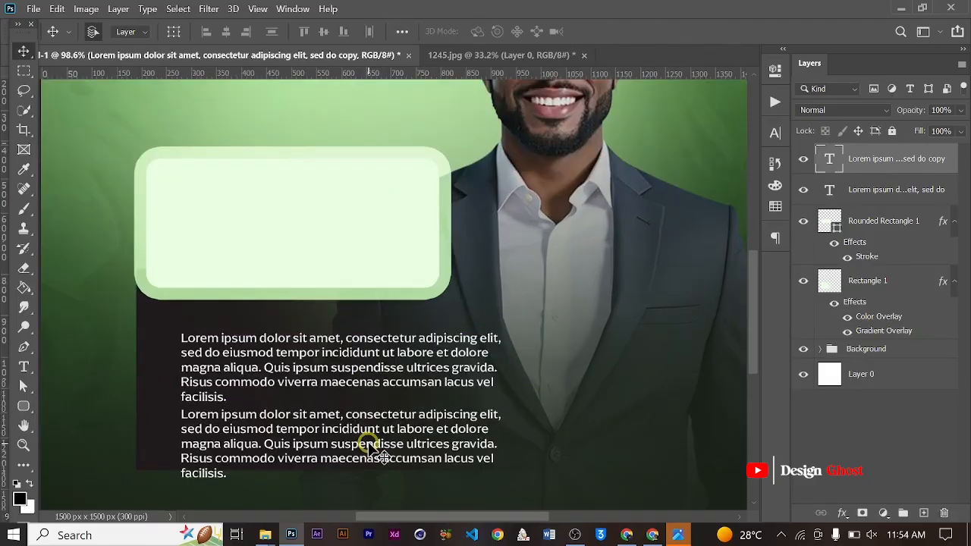
key("t")
left_click_drag(280, 424, 417, 536)
key("BackSpace")
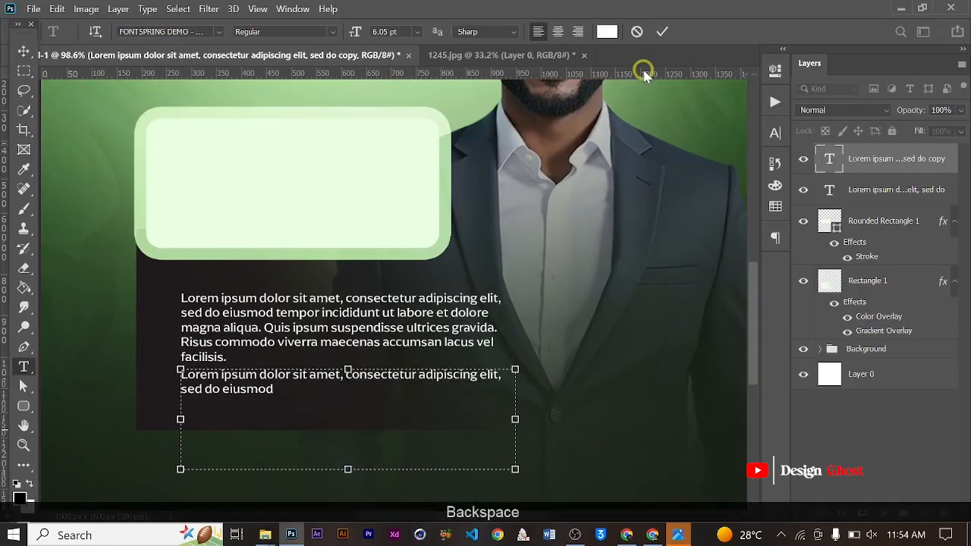
left_click(661, 33)
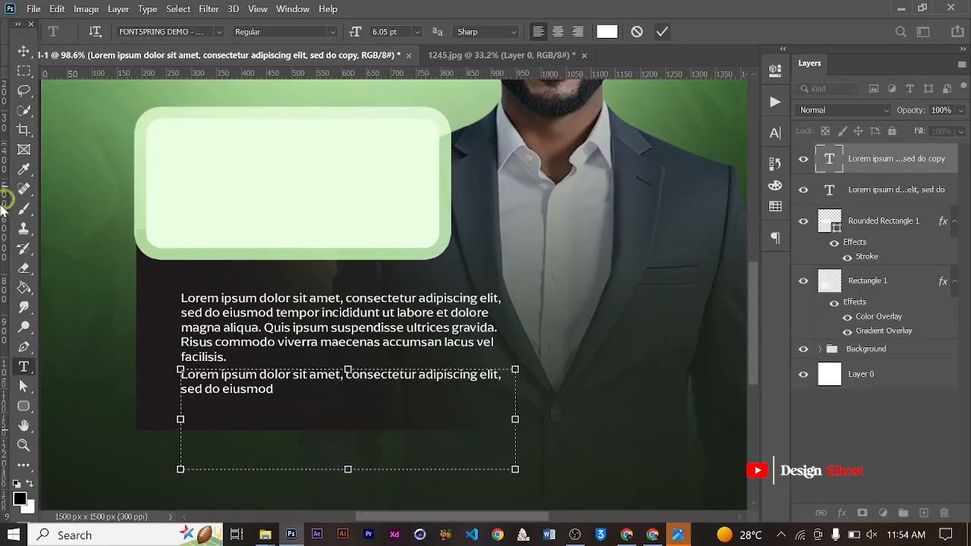
- Nudge both Lorem ipsum paragraphs together slightly up and to the right on the dark panel
left_click(23, 52)
scroll(261, 266, "down", 4)
scroll(357, 383, "up", 2)
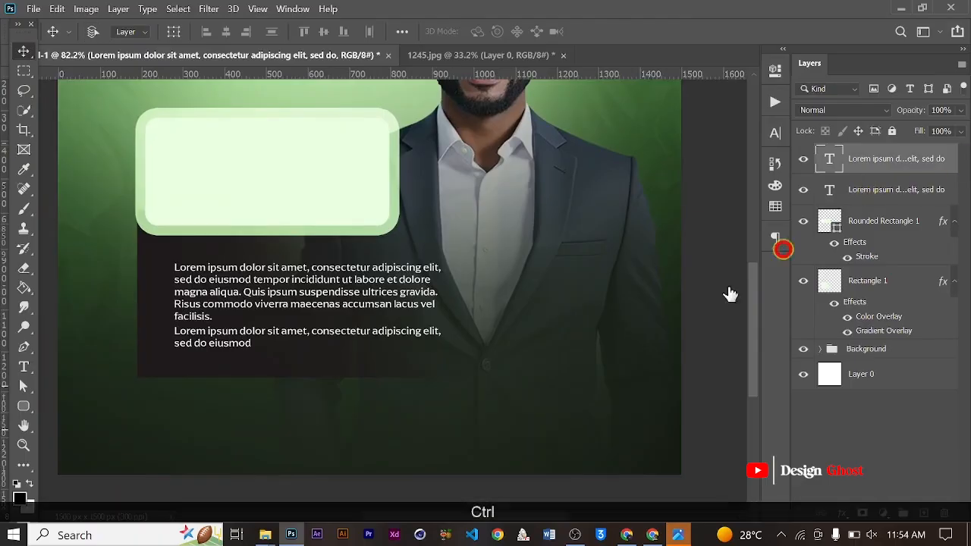
key("Up")
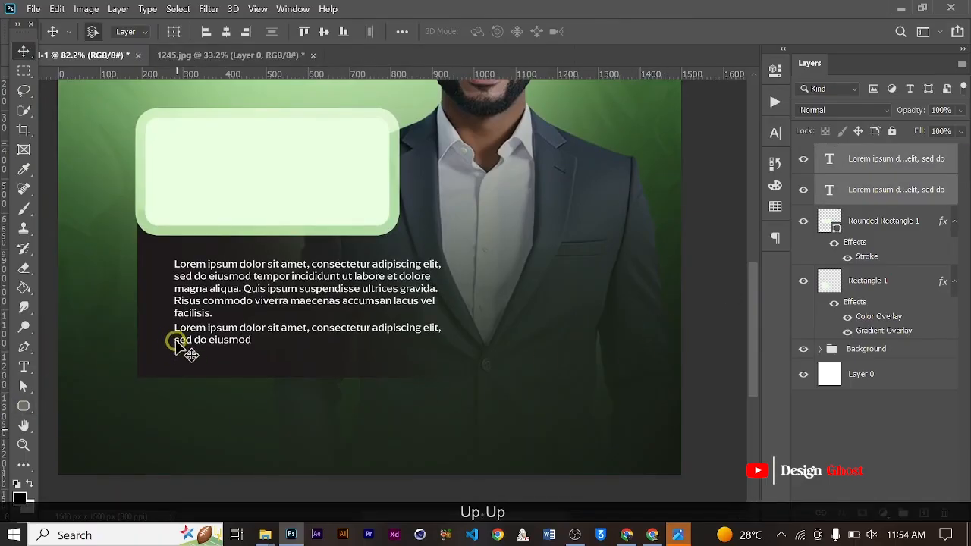
scroll(175, 340, "up", 3)
key("Right")
key("Right")
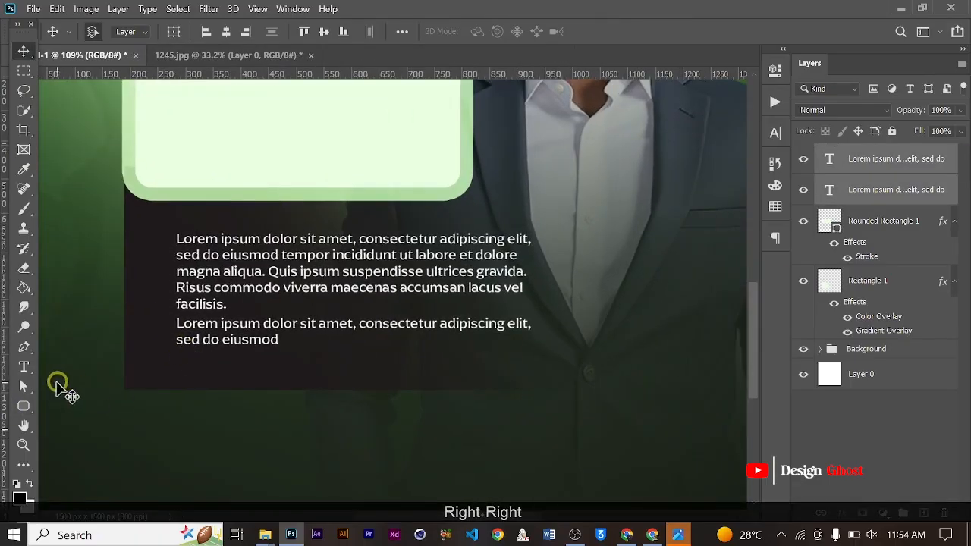
left_click(23, 408)
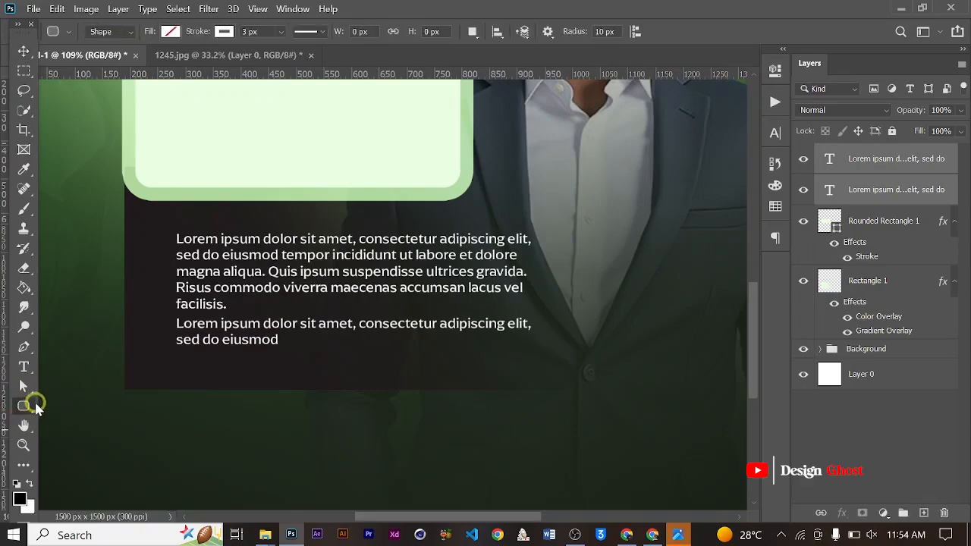
right_click(37, 407)
left_click(60, 433)
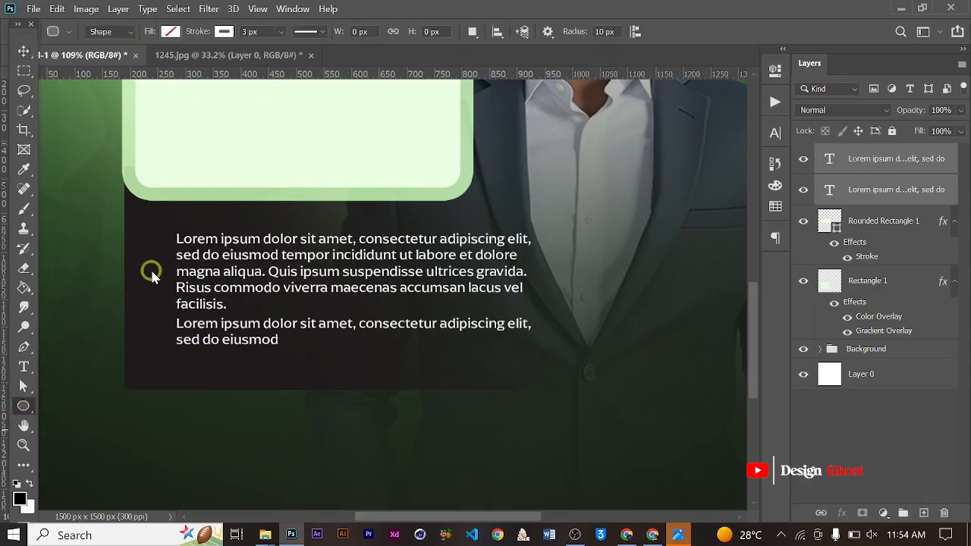
scroll(153, 262, "up", 1)
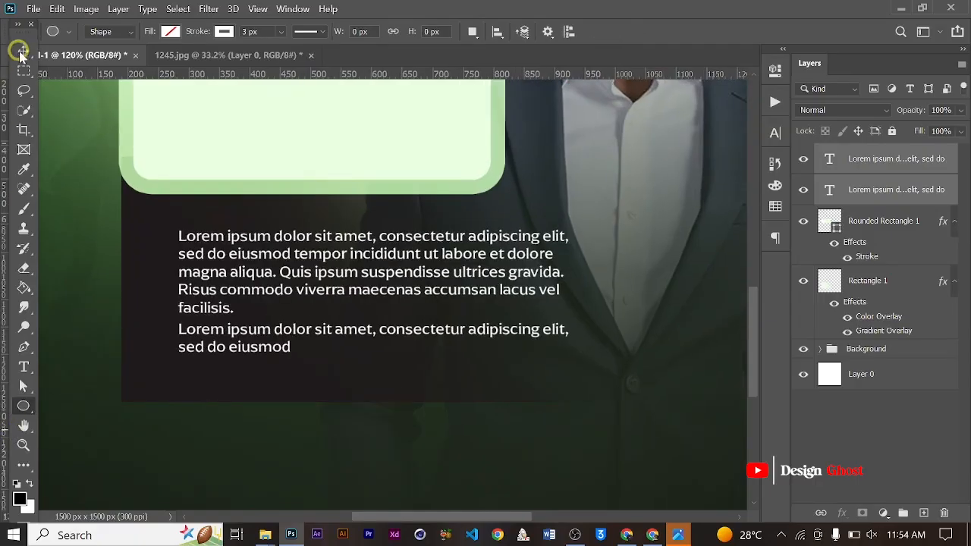
left_click(20, 51)
scroll(481, 336, "down", 4)
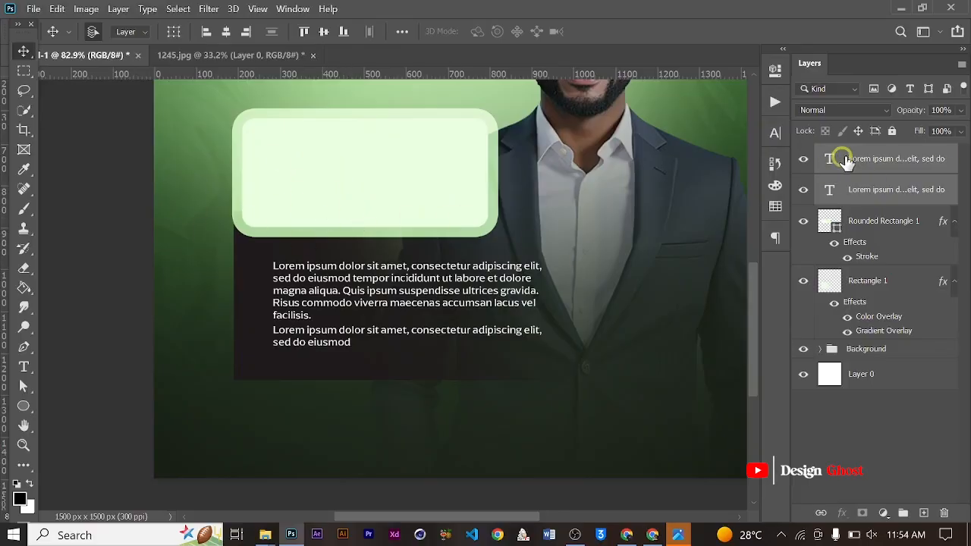
- Add a new text layer reading "Oficer" inside the pale rounded box
left_click(256, 336)
left_click(23, 367)
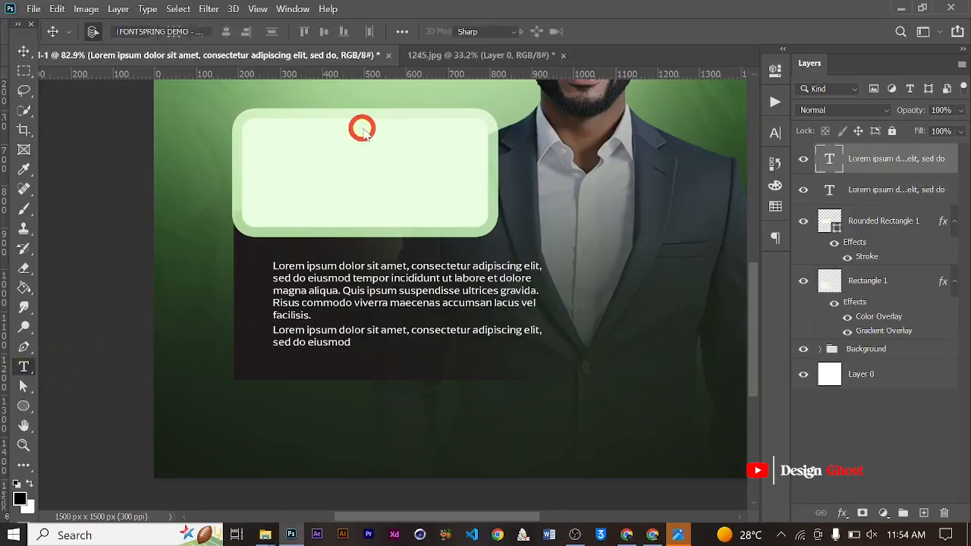
left_click(278, 187)
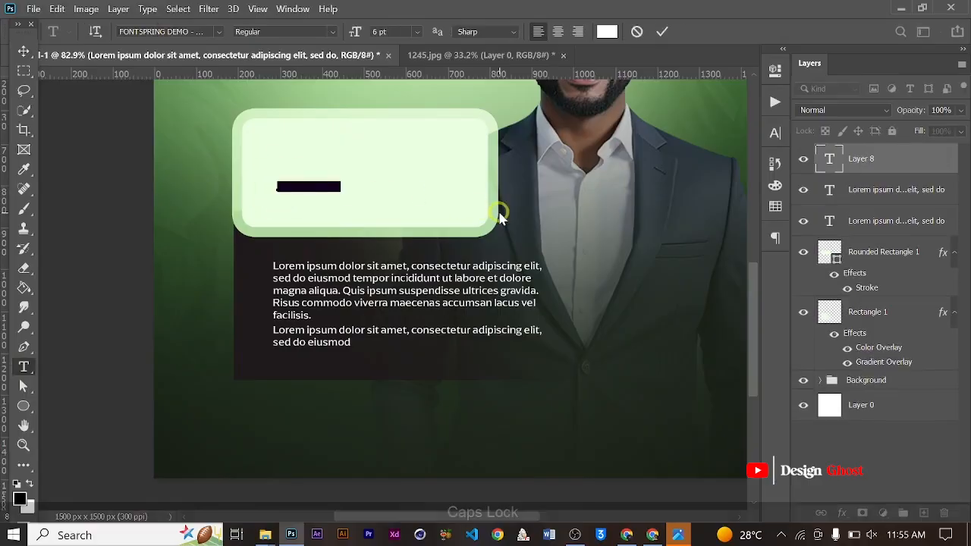
type("Off")
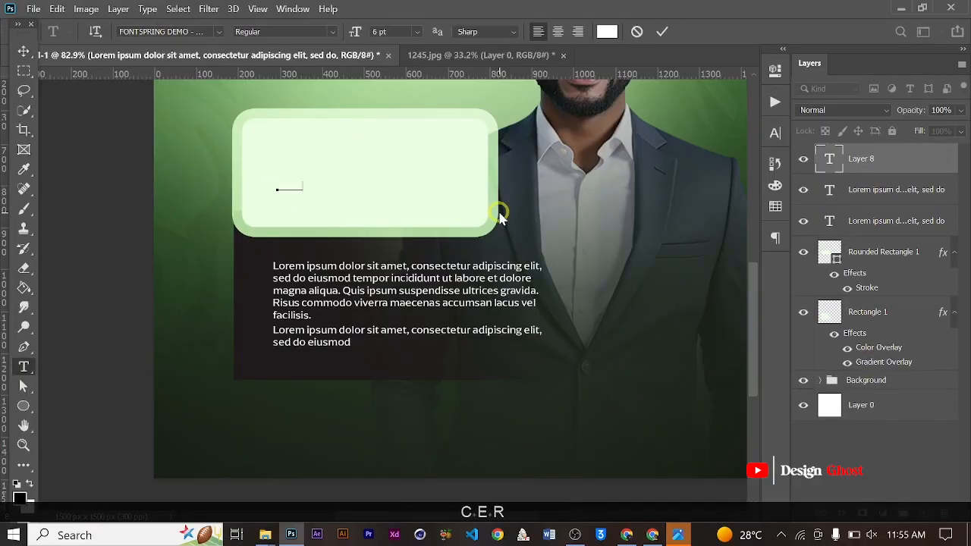
left_click(661, 32)
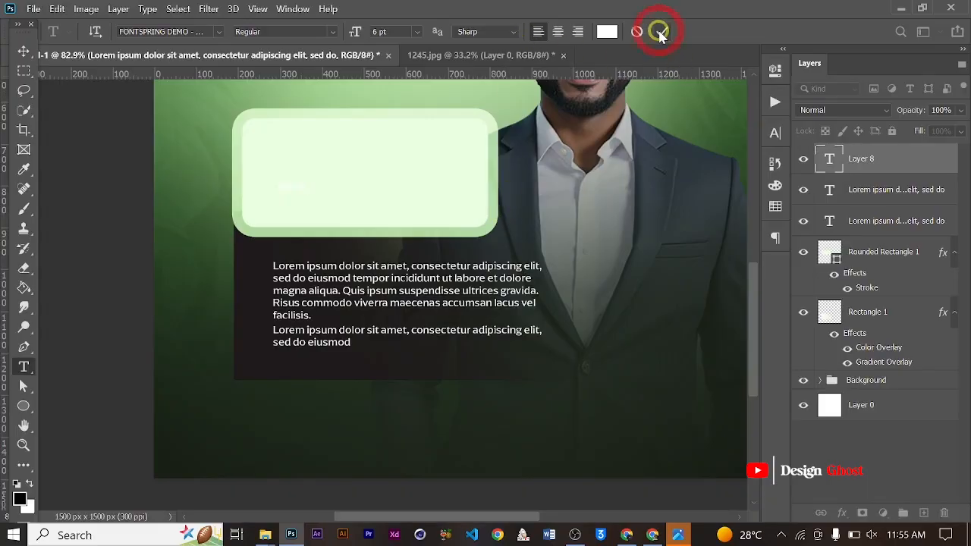
- Set the "Oficer" text colour to a dark green based on a shade sampled from the background
left_click(776, 133)
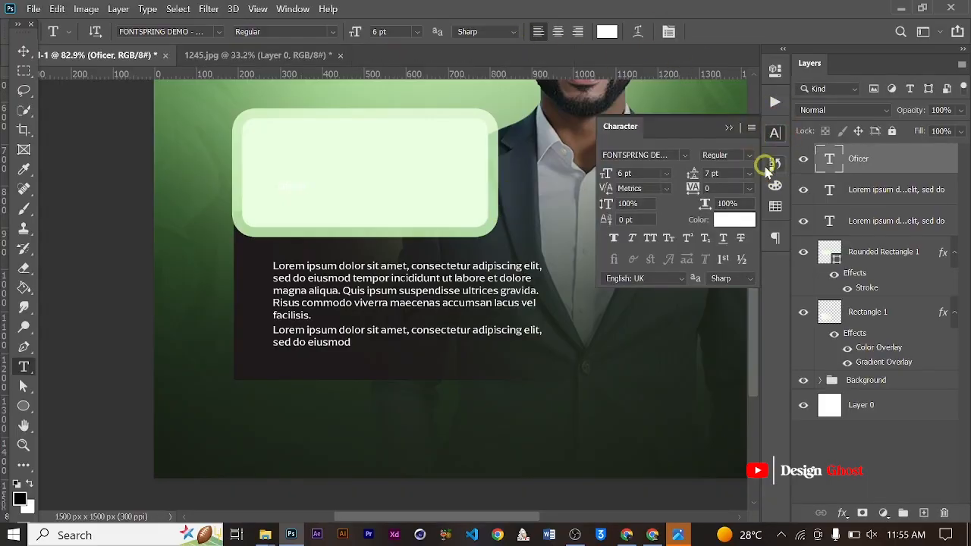
left_click(728, 227)
left_click(189, 281)
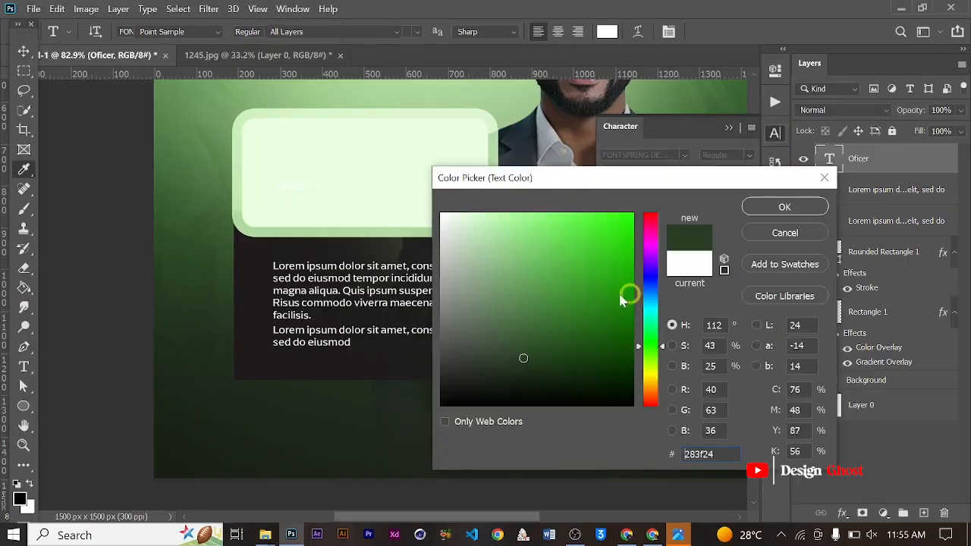
mouse_move(523, 358)
left_mouse_down()
mouse_move(587, 339)
mouse_move(589, 349)
left_mouse_up()
left_click(781, 207)
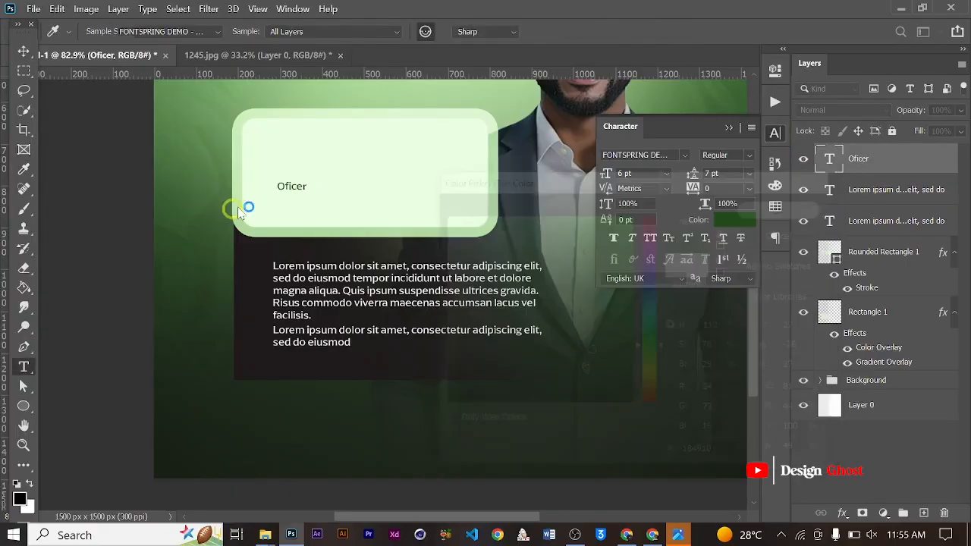
- Scale the "Oficer" text up to about 531%, making it 31.87 pt, and nudge it slightly right
key("ctrl+t")
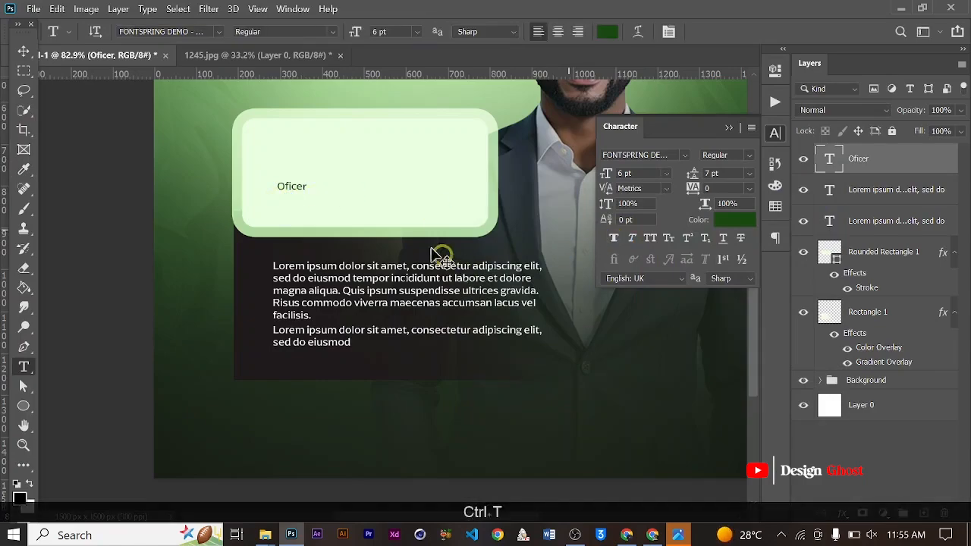
left_click_drag(312, 194, 454, 198)
key("Return")
key("Right")
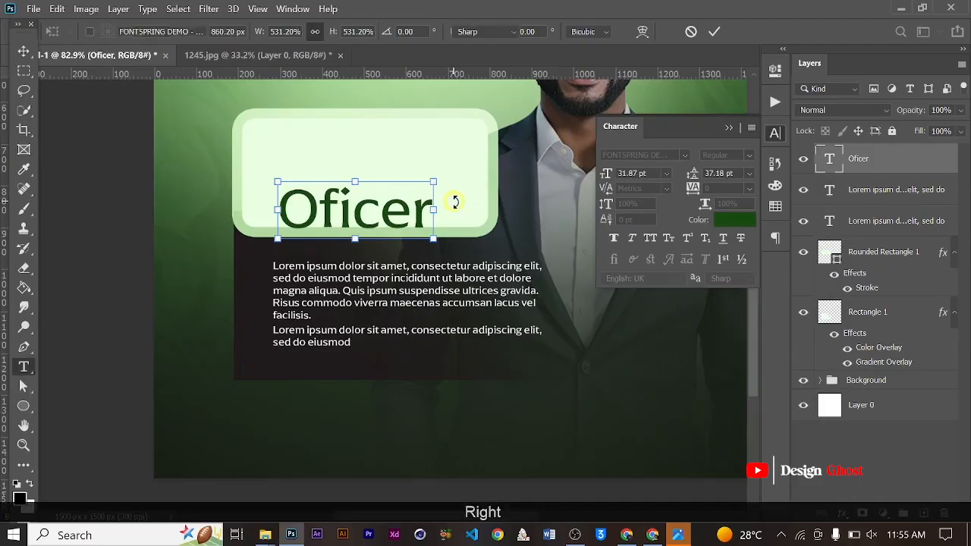
scroll(455, 198, "down", 1)
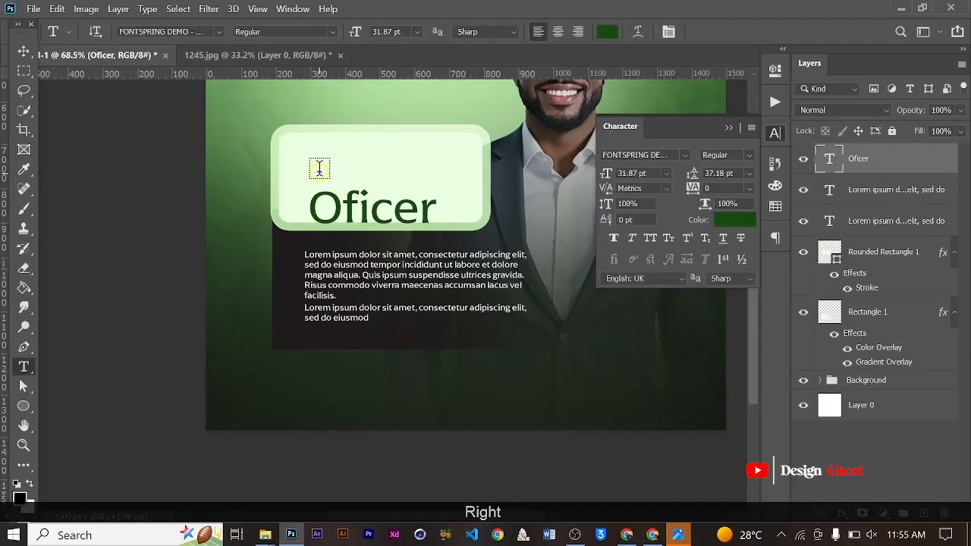
- Correct the "Oficer" text inside the pale rounded box to "Officer"
left_click(353, 209)
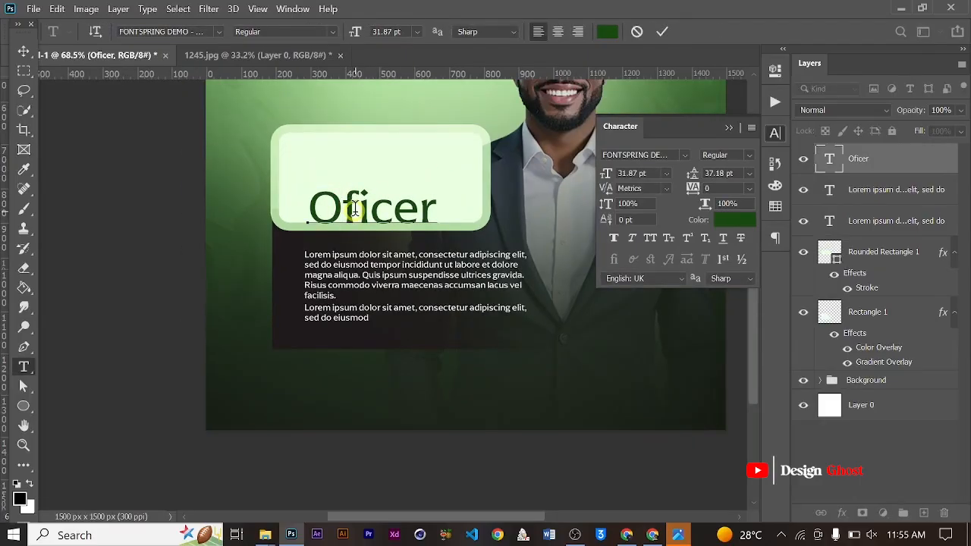
type("f")
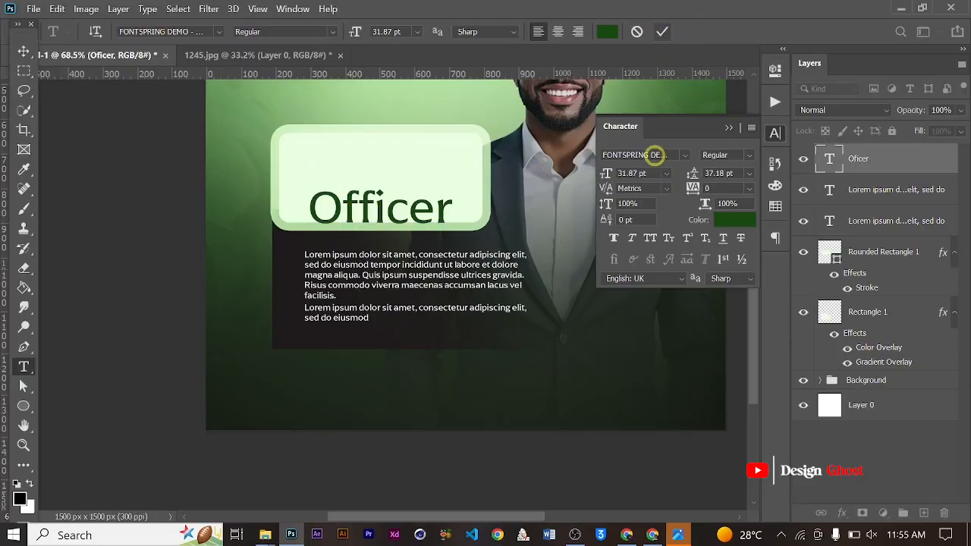
- Set the "Officer" text's font to Akira Expanded Super Bold and make it all caps
left_click(673, 155)
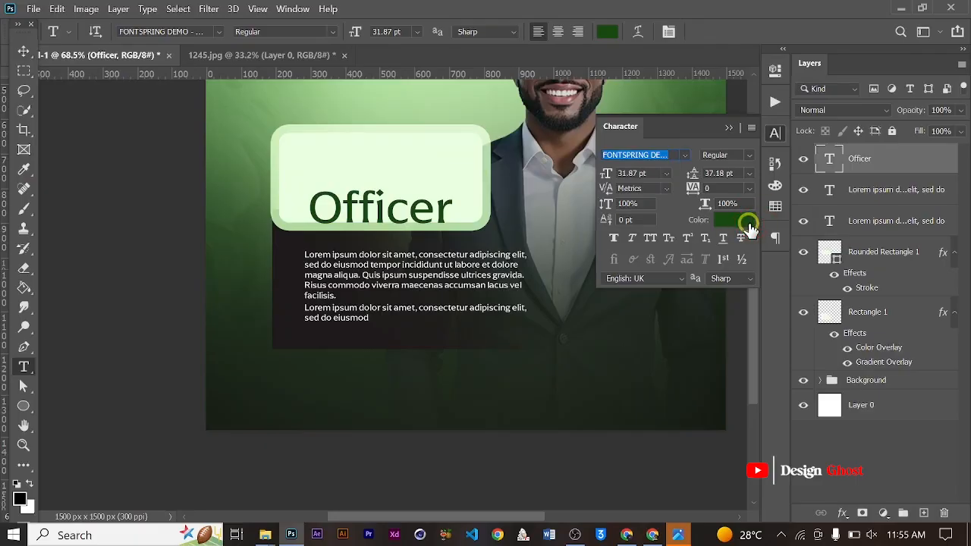
type("aki")
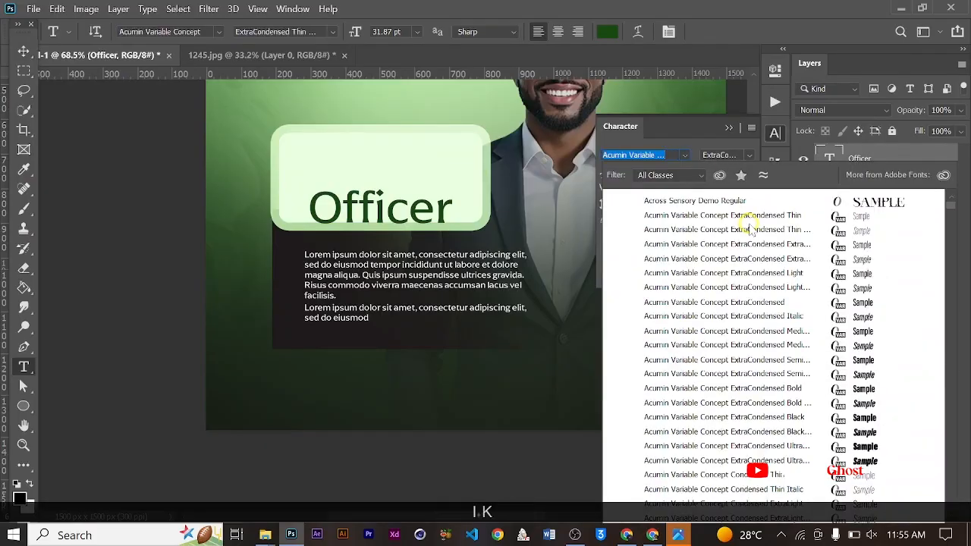
type("ik")
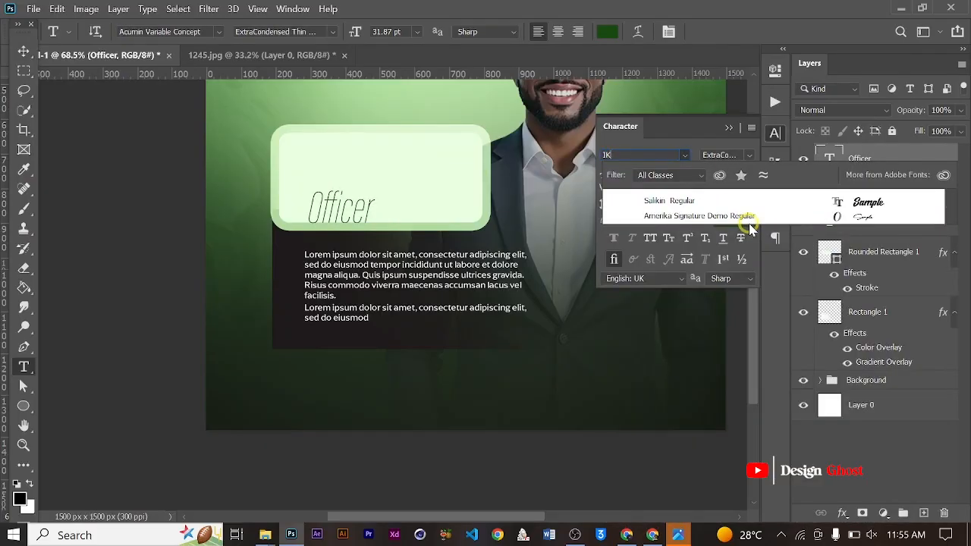
key("BackSpace")
key("BackSpace")
key("BackSpace")
type("A")
key("Caps_Lock")
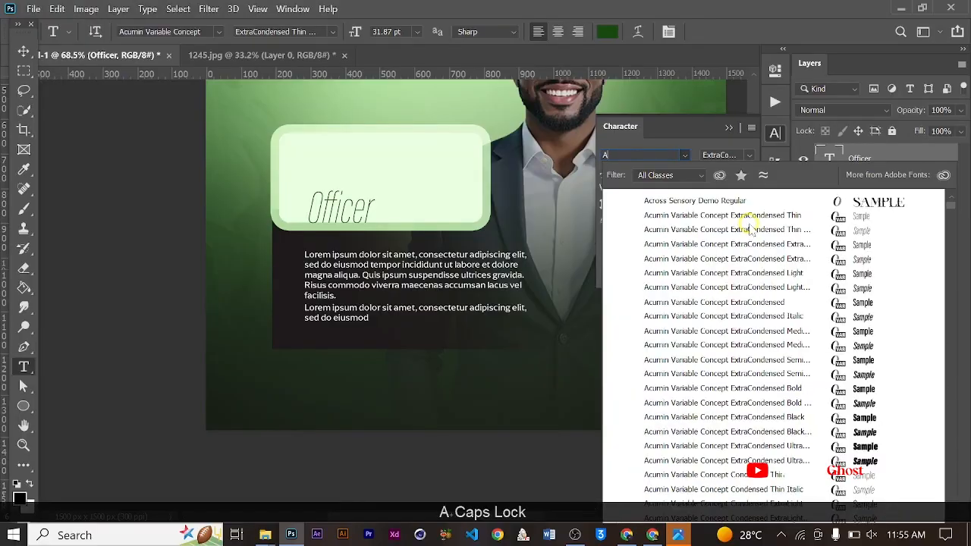
type("kira Expanded")
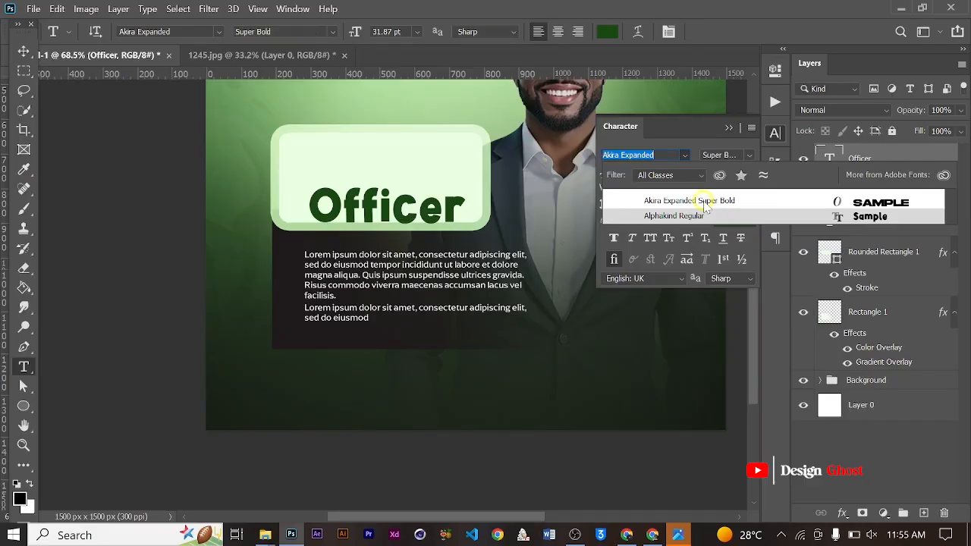
left_click(706, 203)
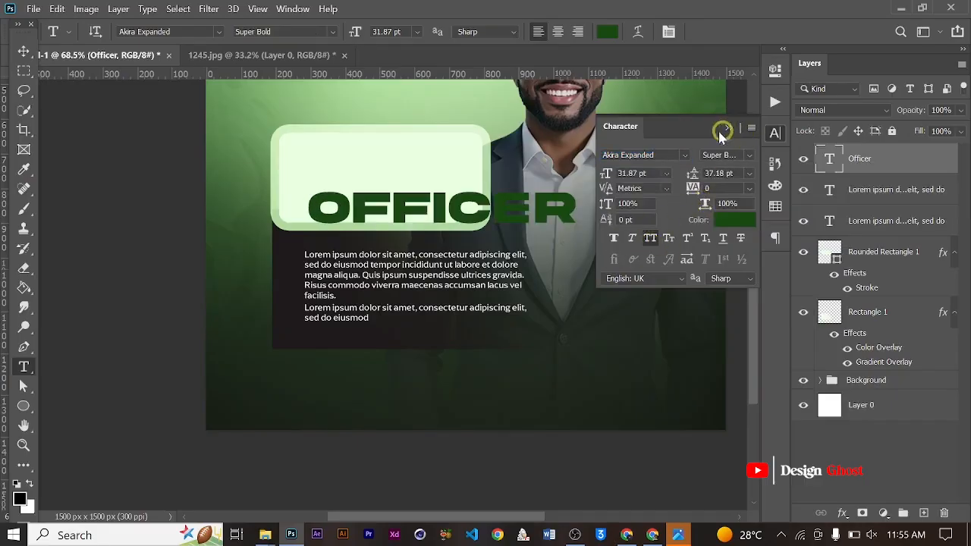
- Scale the "Officer" text down to about 54%, making it 17.08 pt, so it fits inside the pale box
key("ctrl+t")
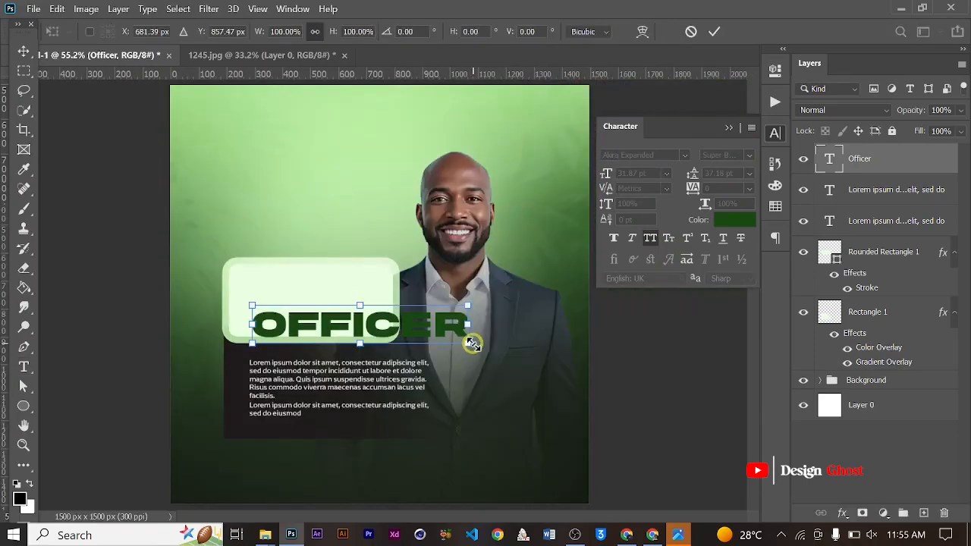
left_click_drag(472, 344, 363, 334)
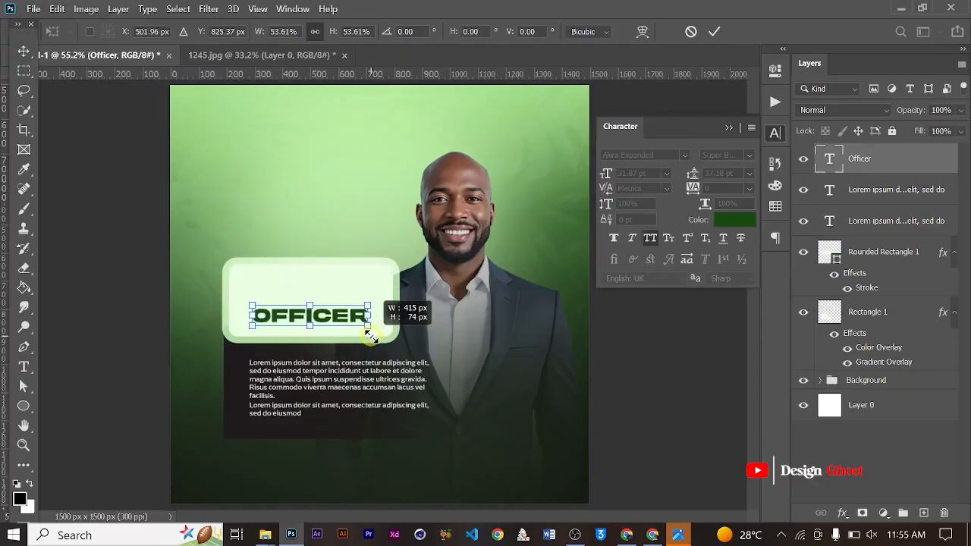
key("Return")
key("ctrl+0")
- Nudge the "Officer" text slightly up and to the left, in line with the paragraphs' left edge
key("Up")
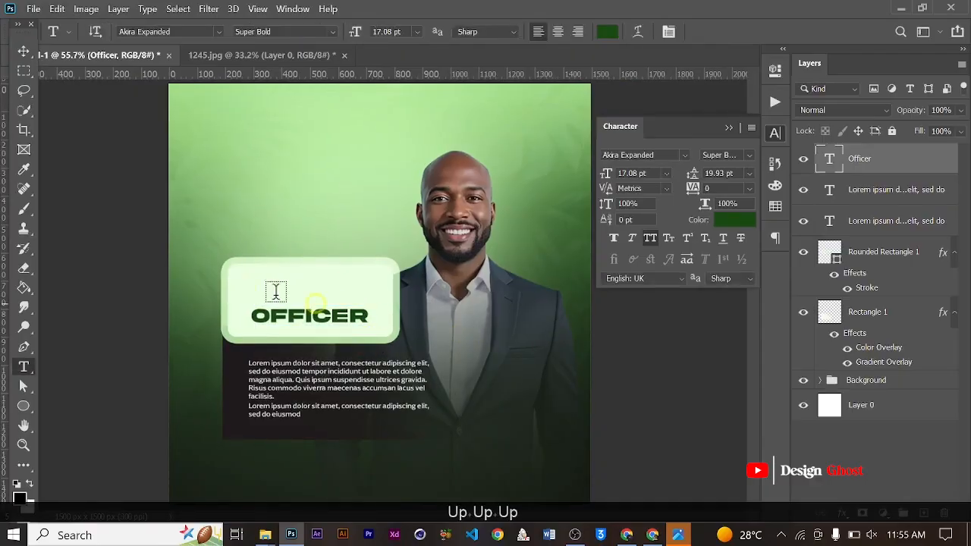
left_click(24, 51)
key("Up")
key("Up")
key("Up")
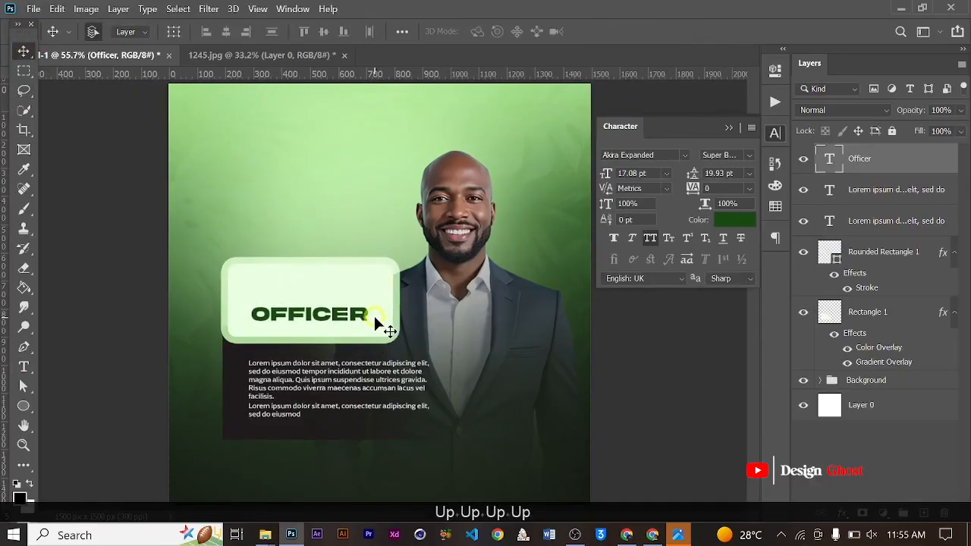
scroll(376, 317, "up", 1)
key("Left")
key("Left")
key("Left")
key("Left")
- Change the "Officer" text's font to Base Neue Trial Black
scroll(370, 320, "up", 1)
scroll(369, 328, "up", 1)
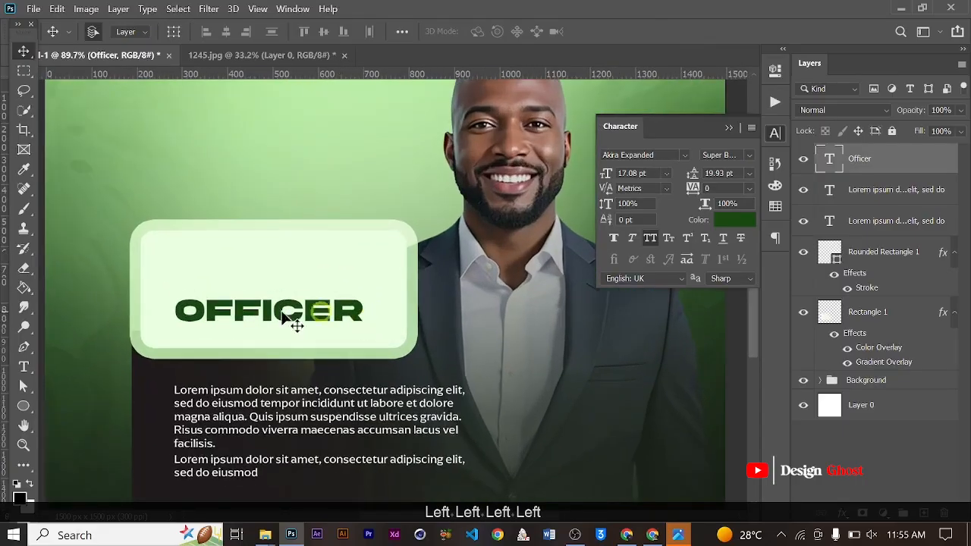
scroll(293, 321, "up", 1)
left_click(684, 156)
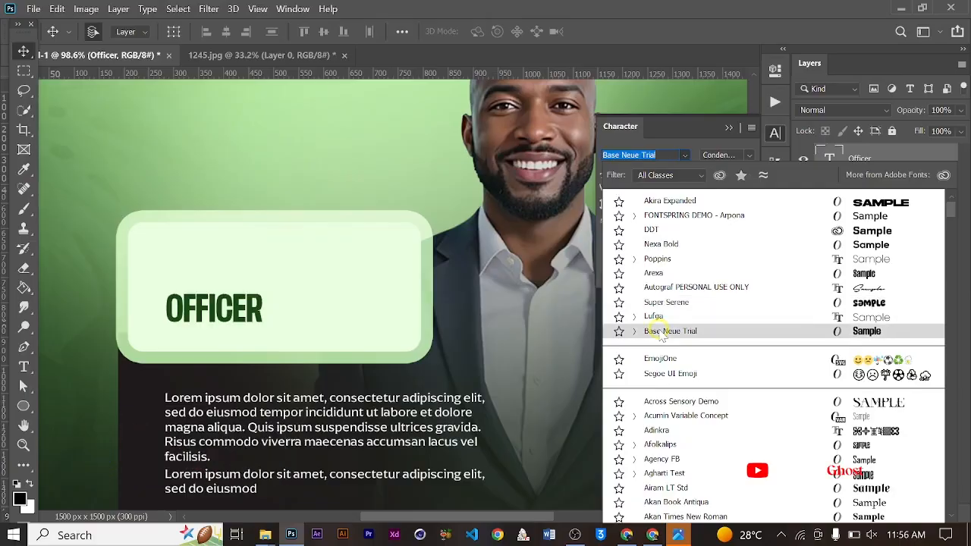
type("basder")
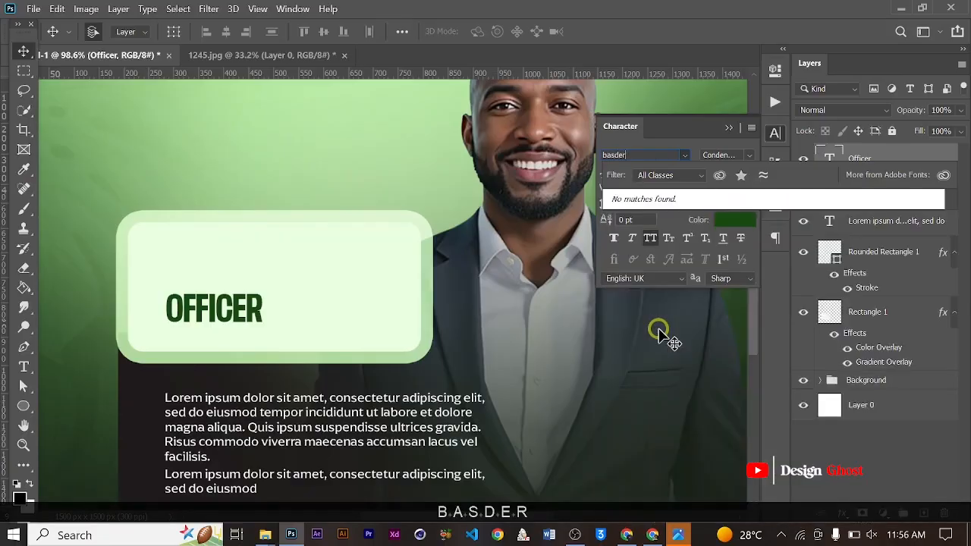
key("BackSpace")
key("BackSpace")
key("BackSpace")
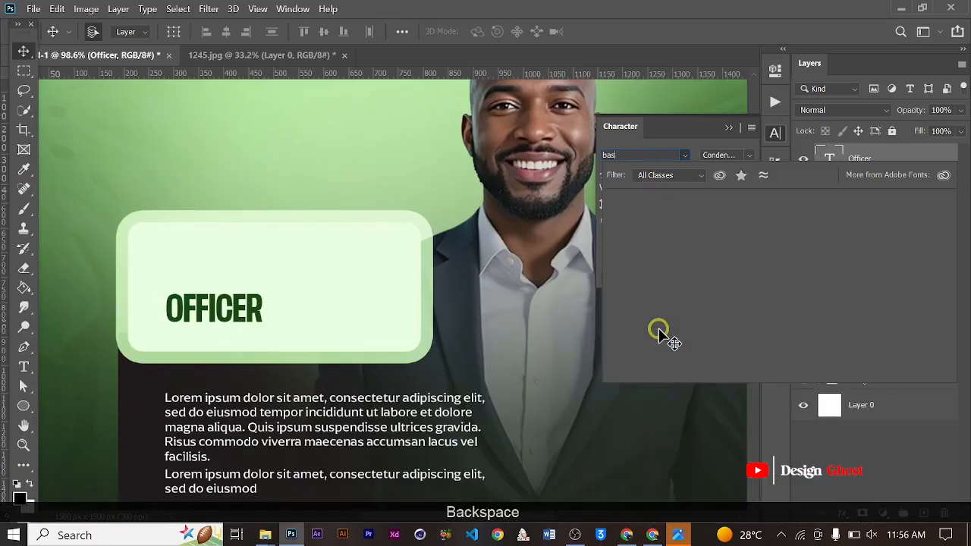
type("e Neue Trial")
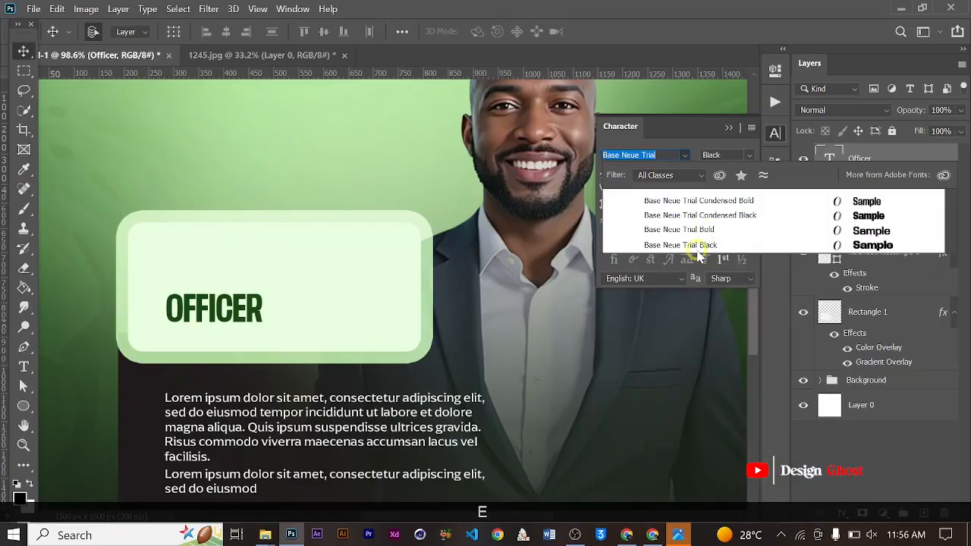
left_click(697, 246)
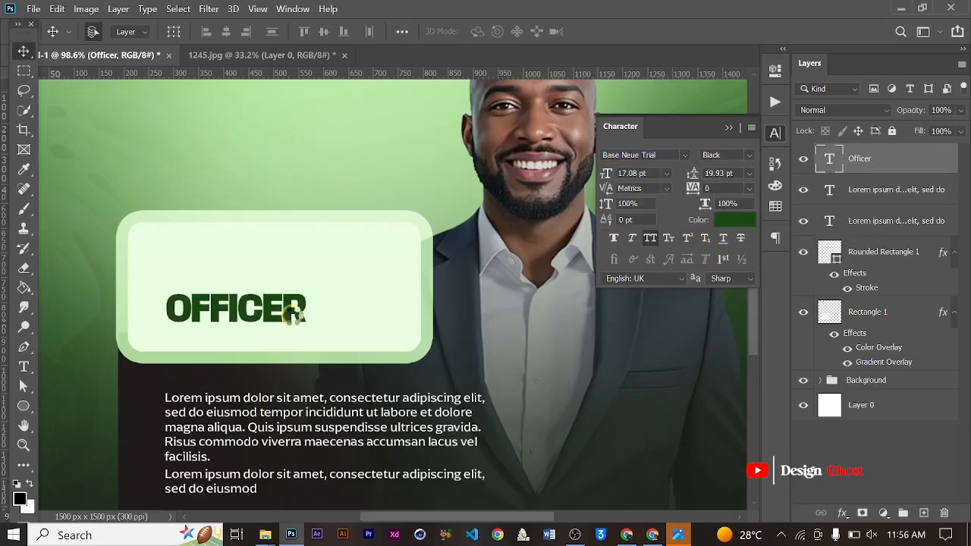
- Scale the "Officer" text up to about 146%, making it 25.01 pt, and nudge it slightly up and left
key("ctrl+t")
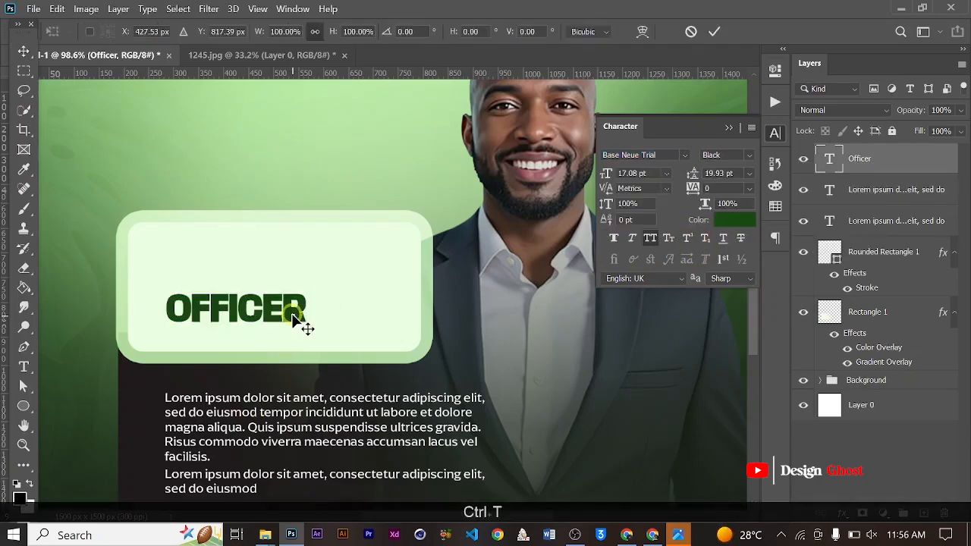
left_click_drag(362, 326, 381, 326)
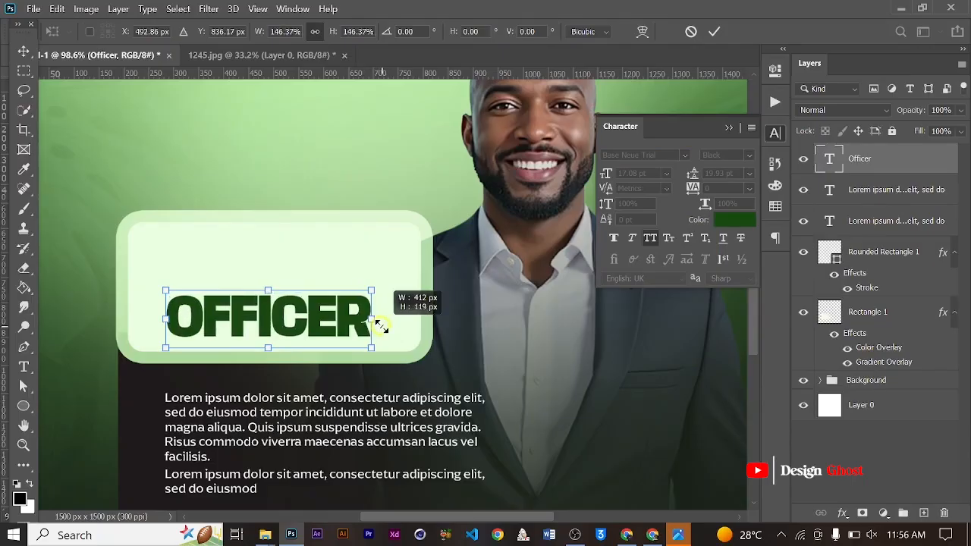
key("Return")
key("Up")
key("Up")
key("Up")
key("Up")
key("Up")
key("Up")
key("Up")
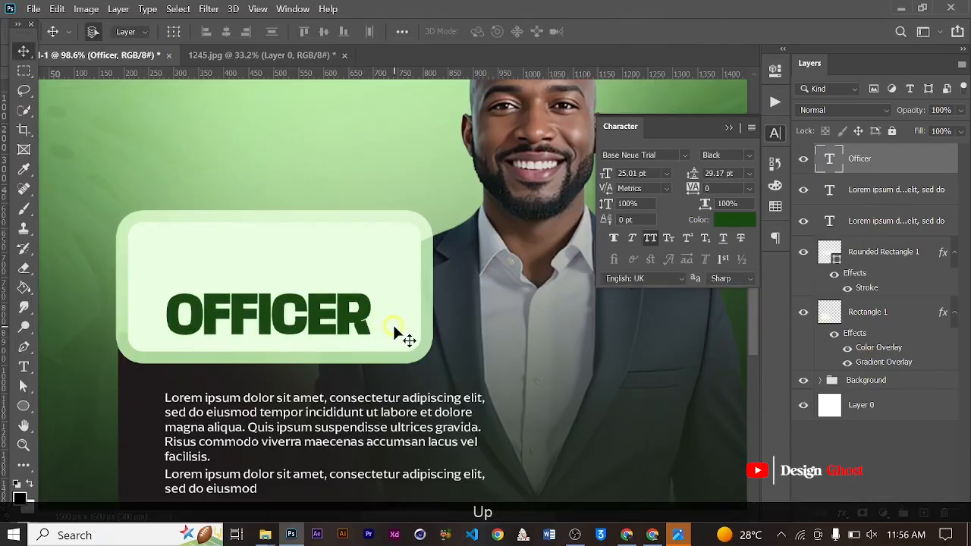
key("Left")
key("Up")
key("Up")
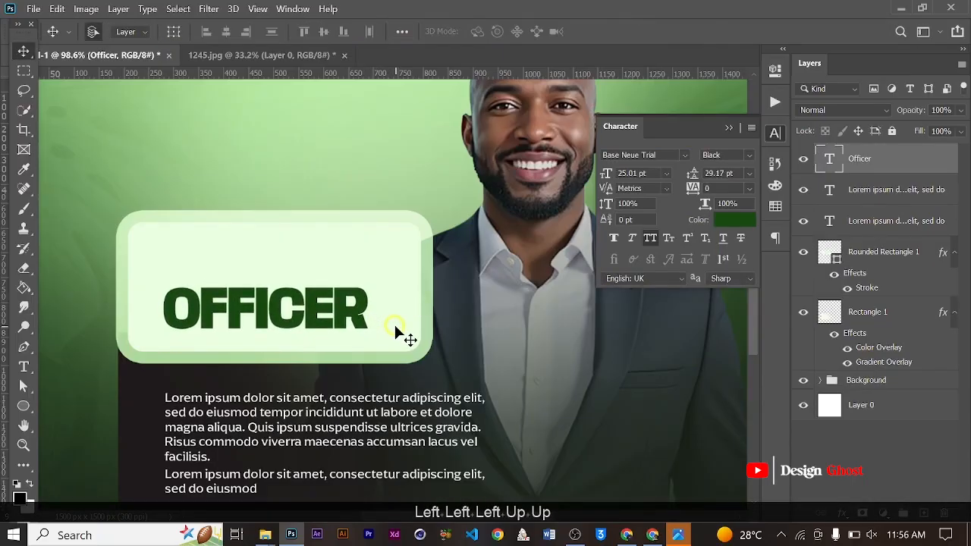
- Enlarge the "Officer" text to about 109%, making it 27.29 pt, and nudge it slightly left
key("ctrl+t")
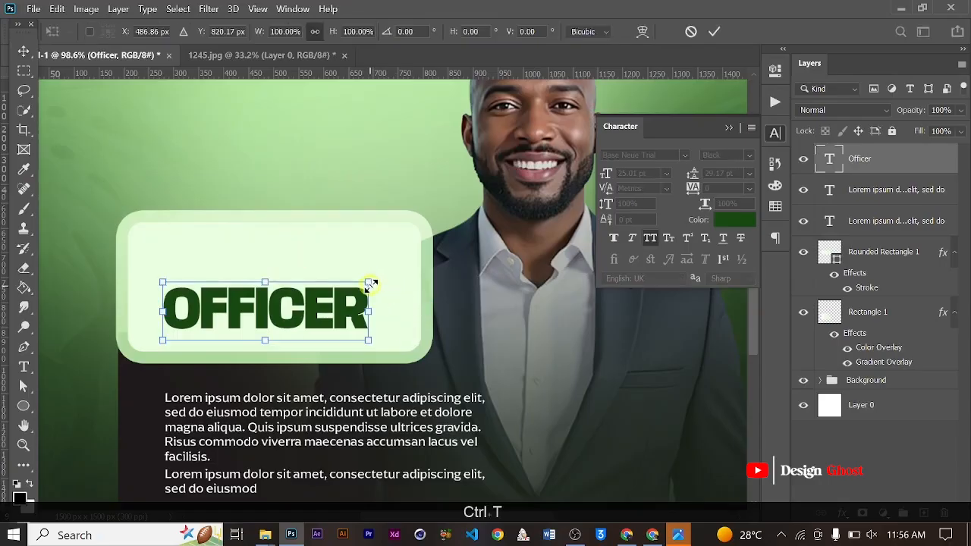
left_click_drag(377, 272, 387, 263)
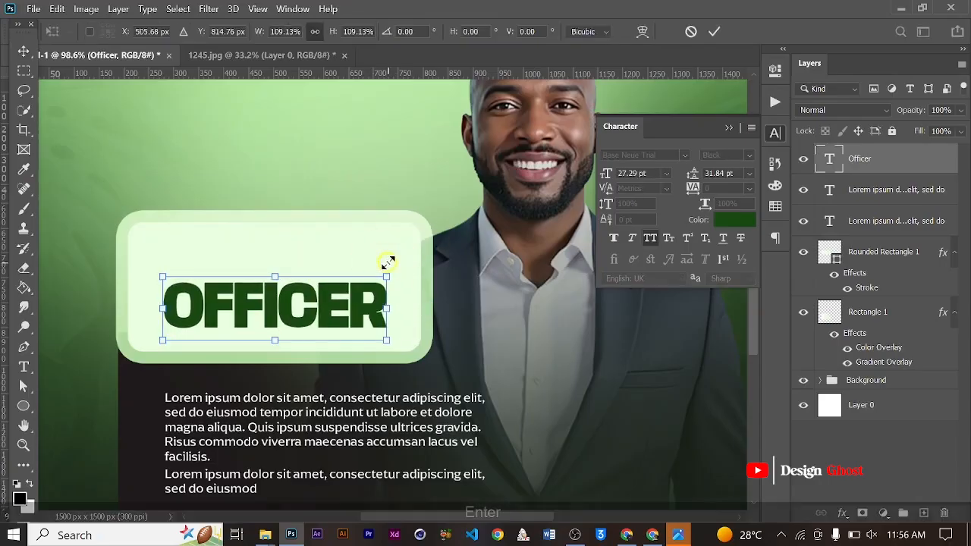
key("Return")
key("Left")
key("Left")
key("Left")
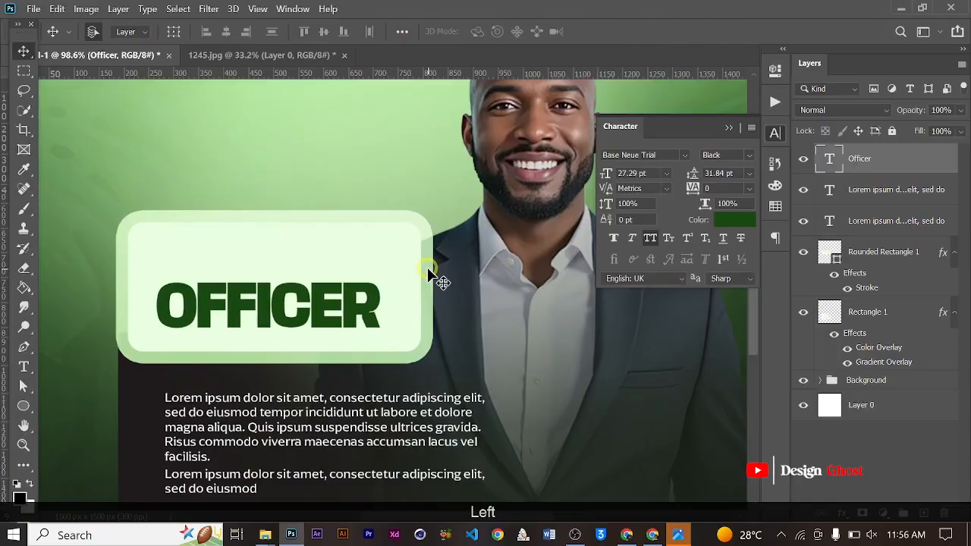
key("Return")
- Duplicate the "Officer" text layer and move the copy straight up to form a line directly above the original
key("ctrl+0")
key("ctrl+j")
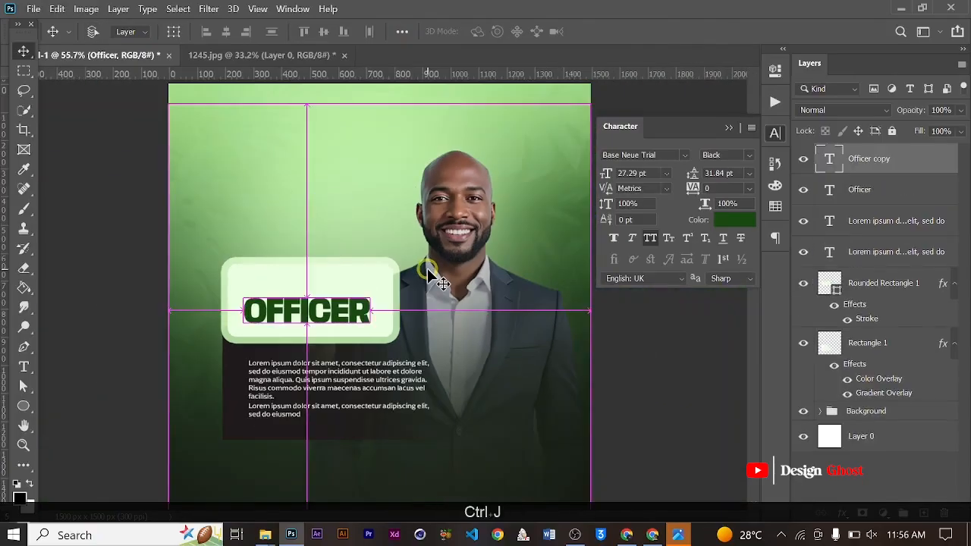
key("Up")
key("Up")
key("Up")
key("Up")
key("Up")
key("Up")
key("Up")
key("Up")
key("Up")
key("Up")
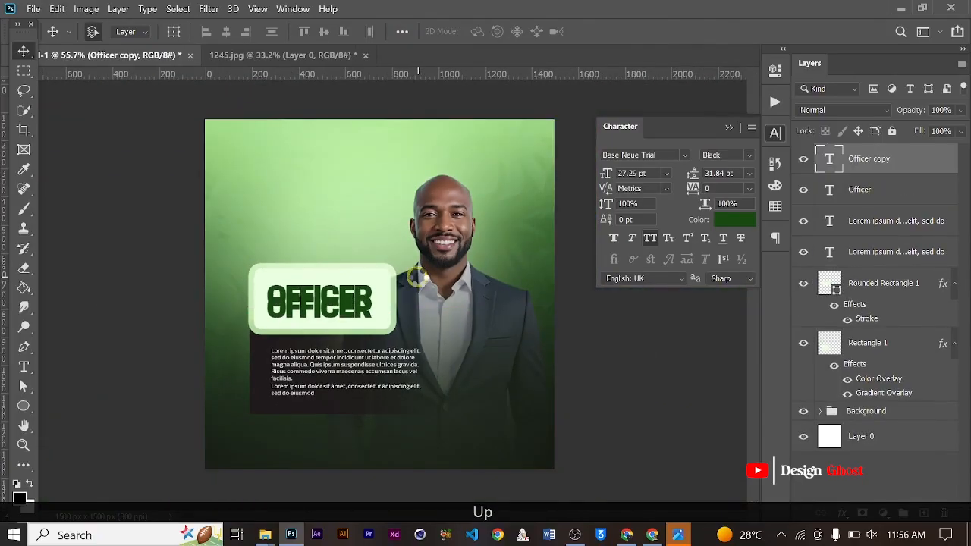
key("Up")
key("Up")
key("Up")
key("Up")
key("Up")
key("Up")
key("Up")
key("Up")
key("Up")
key("Up")
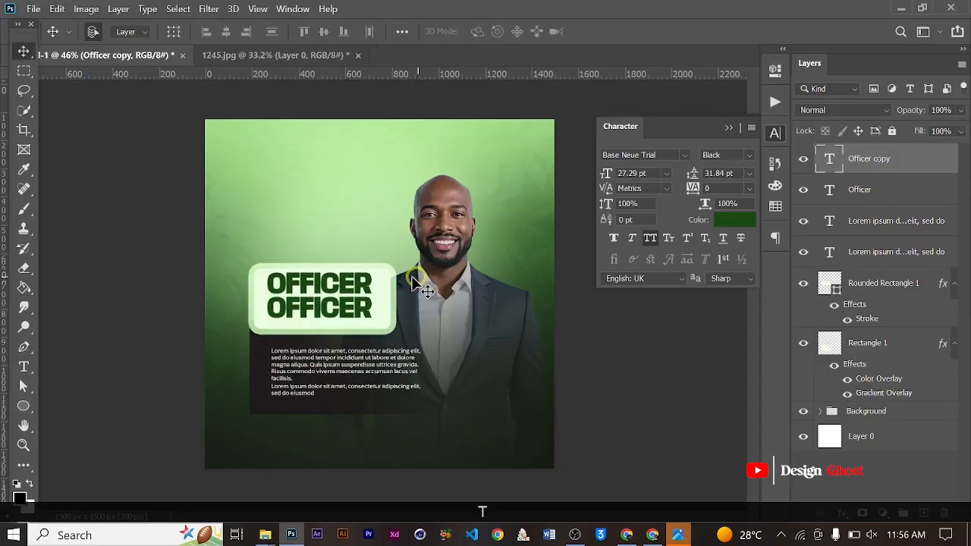
- Replace the upper "Officer" copy's wording with "Administrative"
key("t")
scroll(277, 281, "up", 3)
left_click(288, 281)
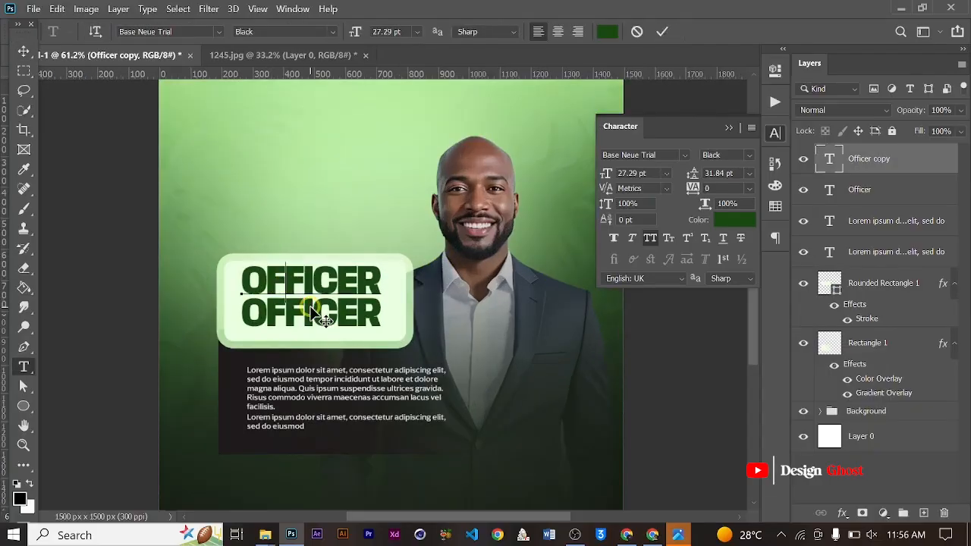
key("ctrl+a")
key("Caps_Lock")
type("A")
key("Caps_Lock")
type("d")
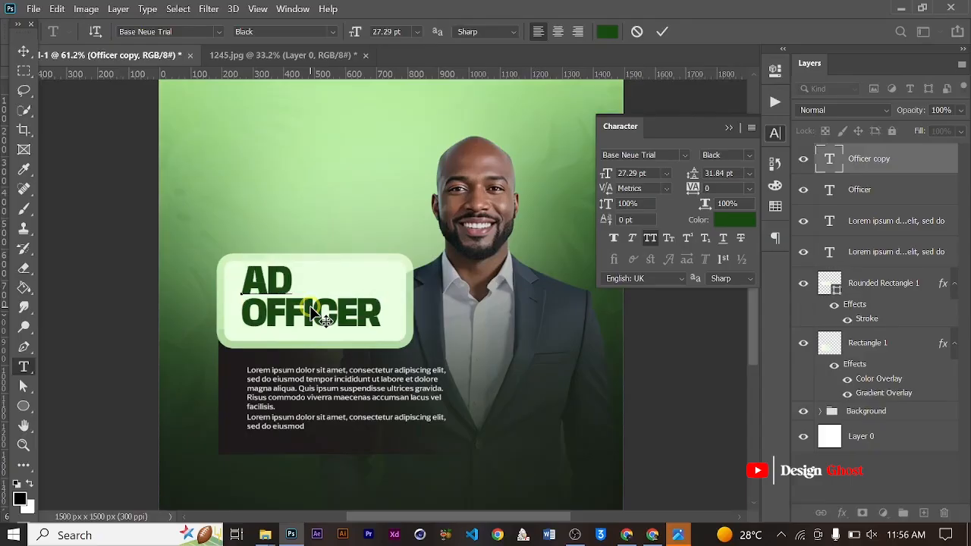
type("mini")
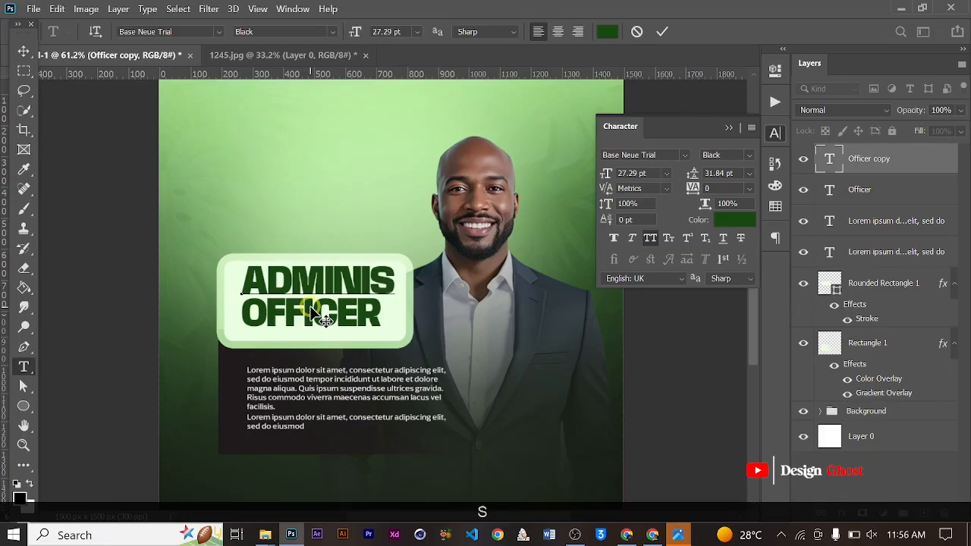
type("strat")
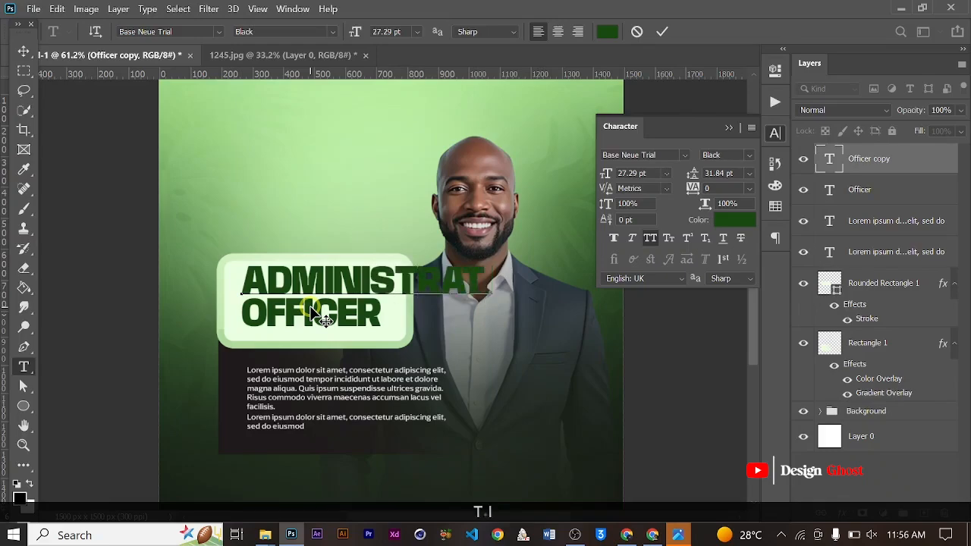
type("iv")
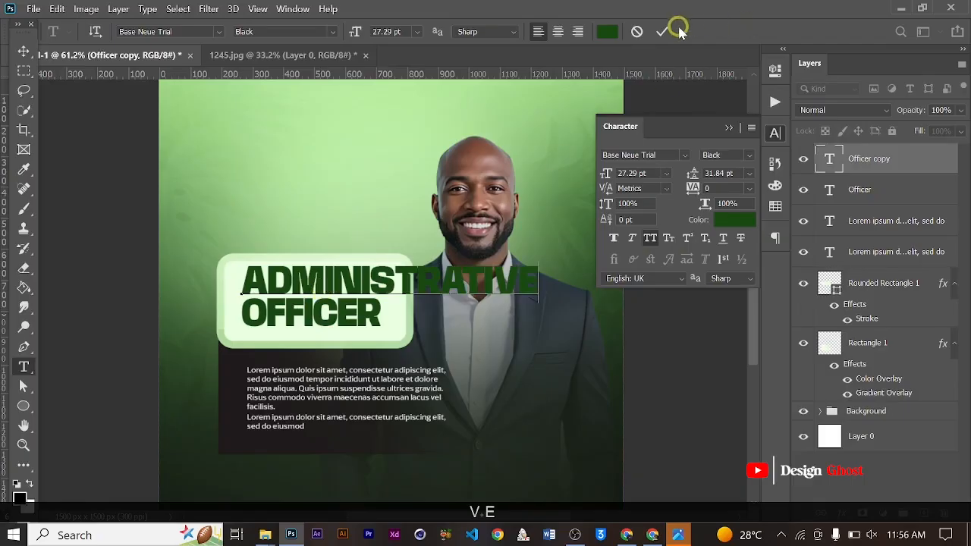
left_click(677, 30)
- Scale the "Administrative" text down to about 46%, making it 12.45 pt, and nudge it up just above "Officer"
left_click(20, 54)
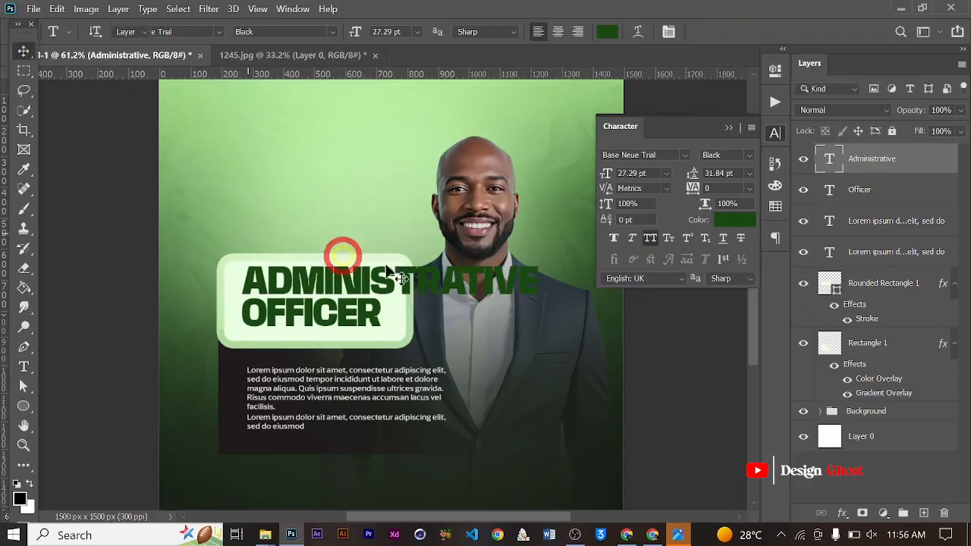
key("ctrl+t")
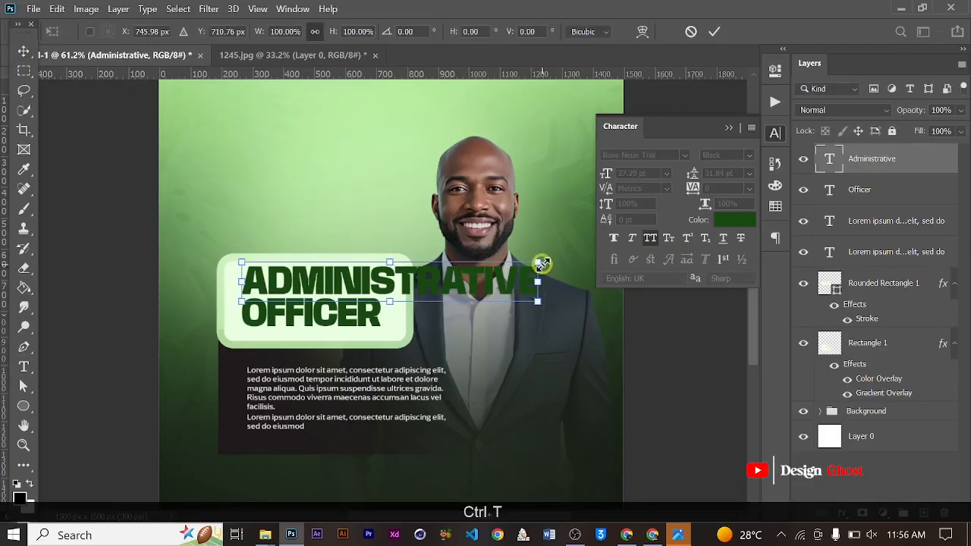
left_click_drag(535, 265, 380, 275)
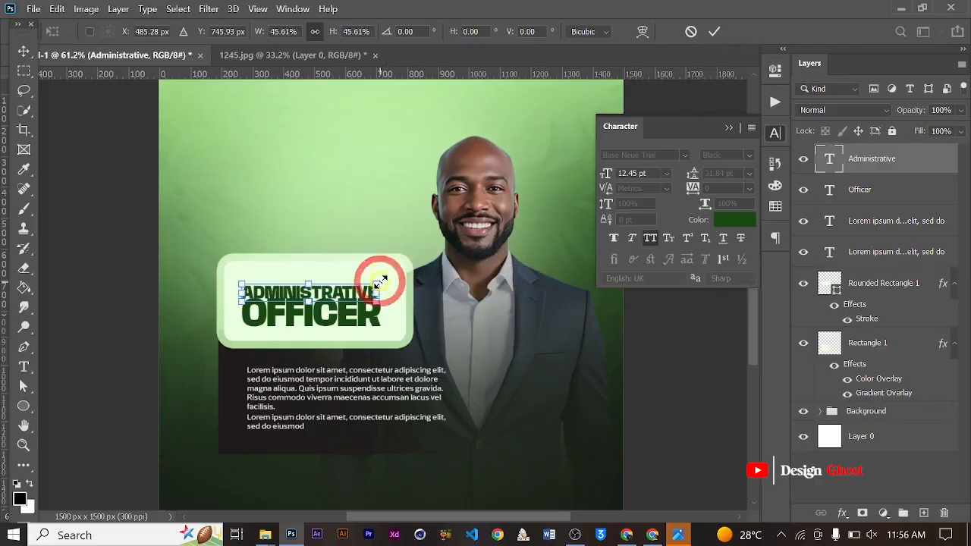
key("Return")
key("Up")
key("Up")
key("Up")
key("Up")
key("Up")
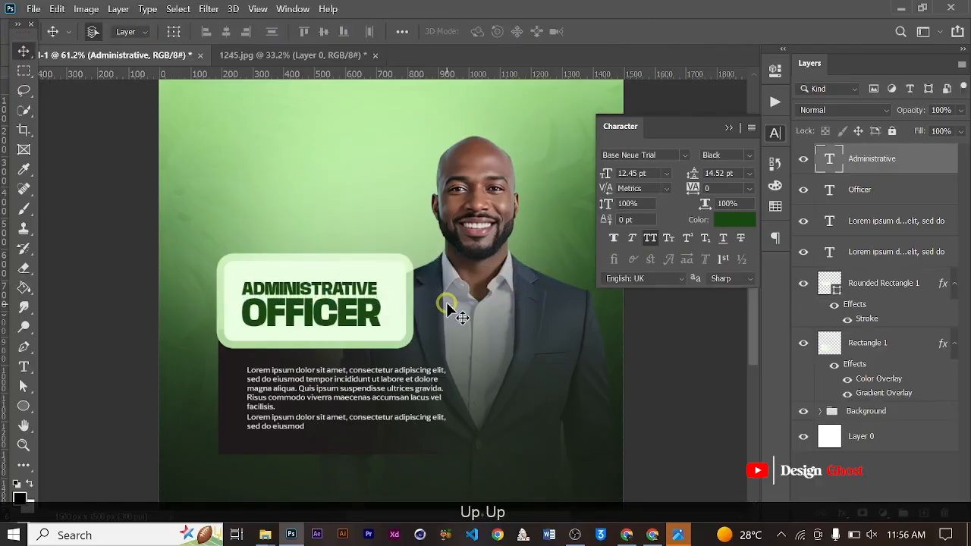
- Select the "Administrative" and "Officer" text layers together and nudge them slightly up inside the pale box
scroll(370, 313, "up", 1)
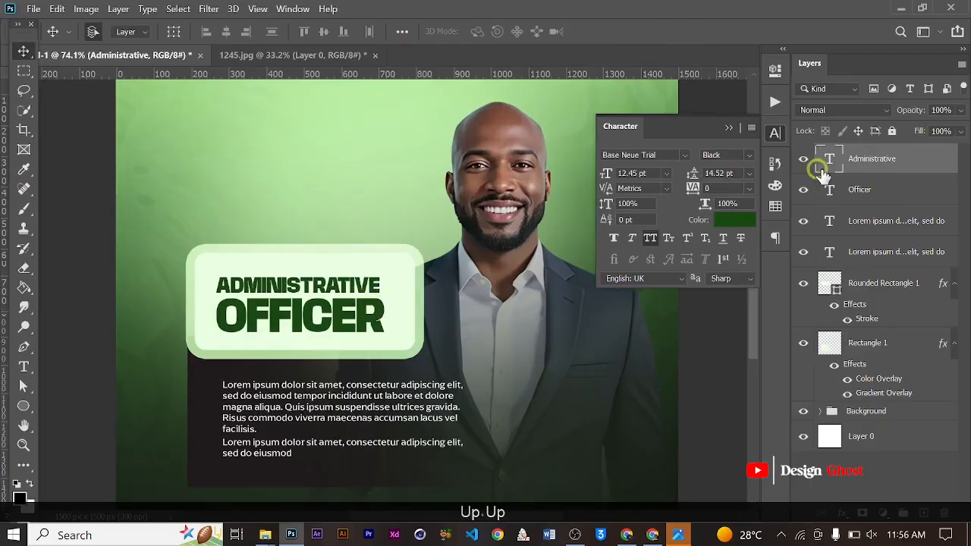
left_click(859, 189, "ctrl")
key("Up")
key("Up")
key("Up")
key("Up")
key("Up")
key("Up")
key("Up")
key("Up")
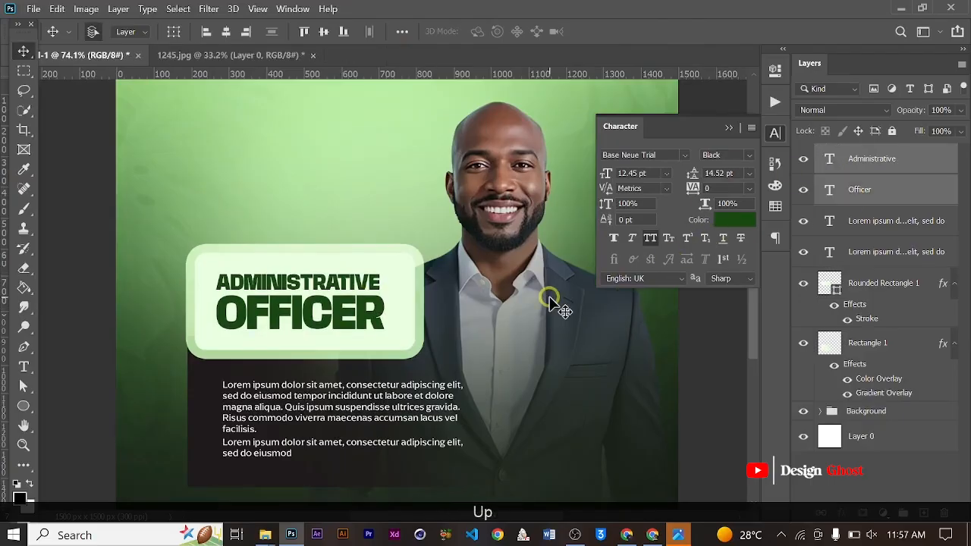
key("ctrl+0")
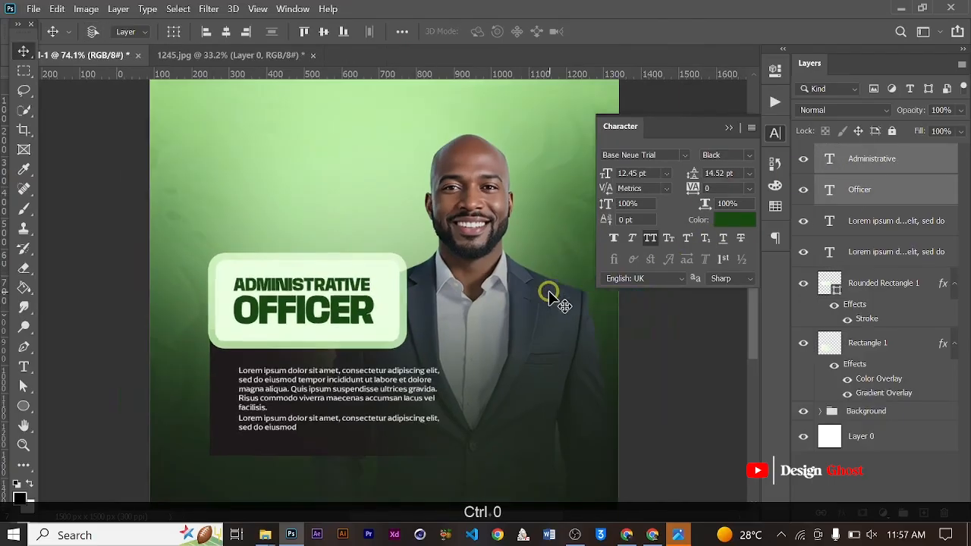
left_click(731, 126)
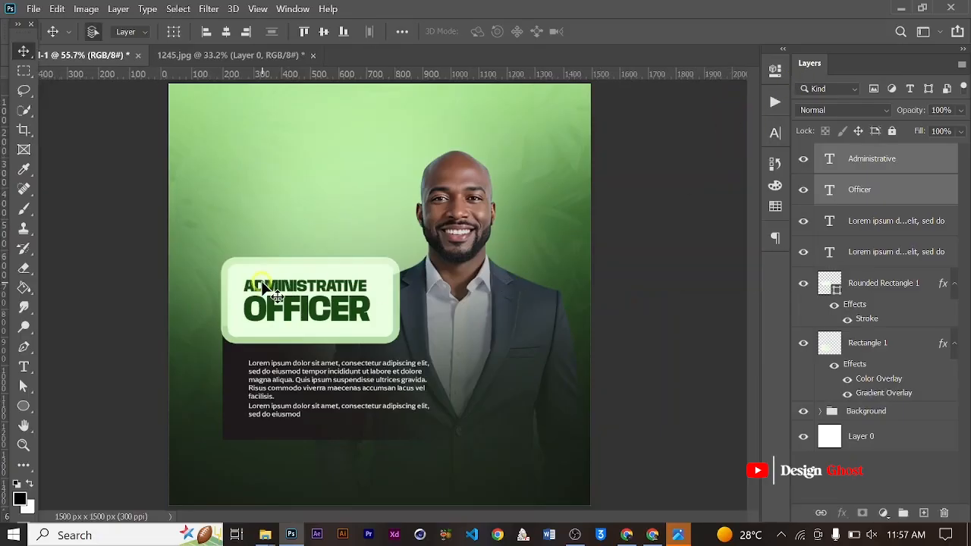
- Add a new "Hiring" text line on the green background above the pale title box
scroll(261, 283, "up", 2)
left_click(24, 367)
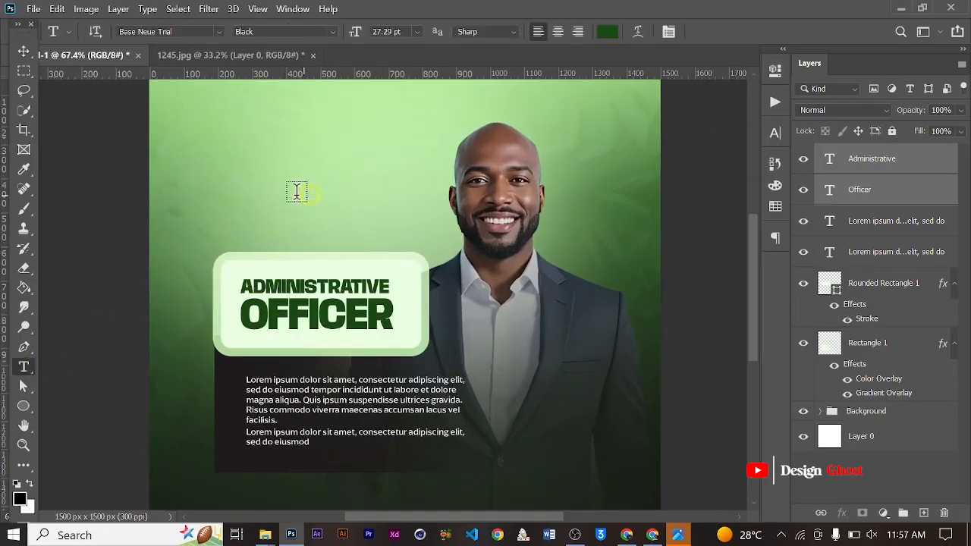
left_click(232, 210)
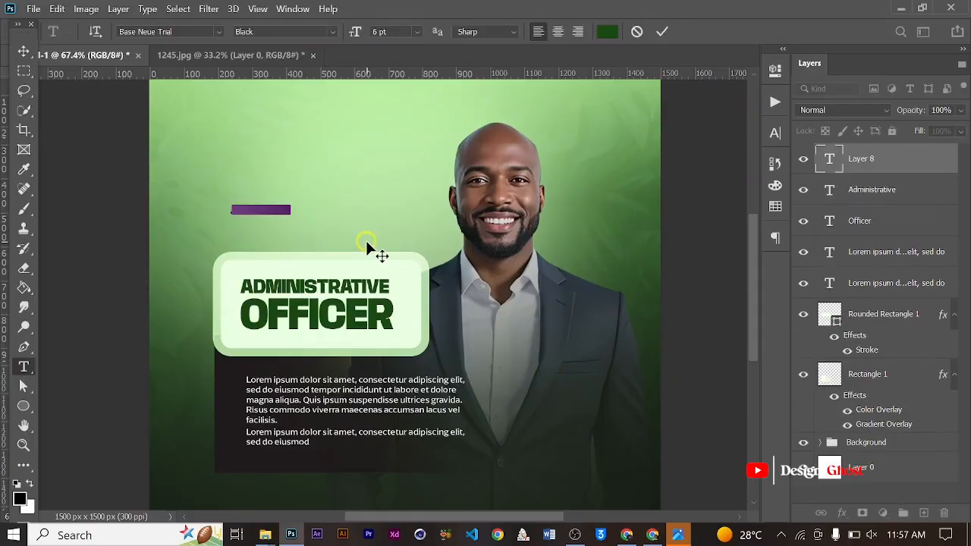
key("Caps_Lock")
type("H")
key("Caps_Lock")
type("iring")
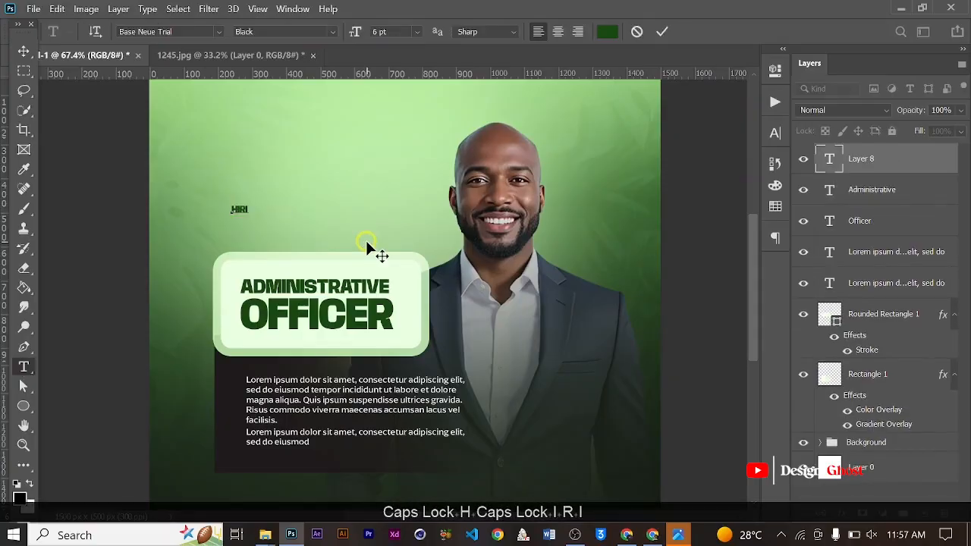
left_click(664, 33)
- Scale the "Hiring" text up to about 570%, making it 34.2 pt
left_click(24, 51)
key("ctrl+t")
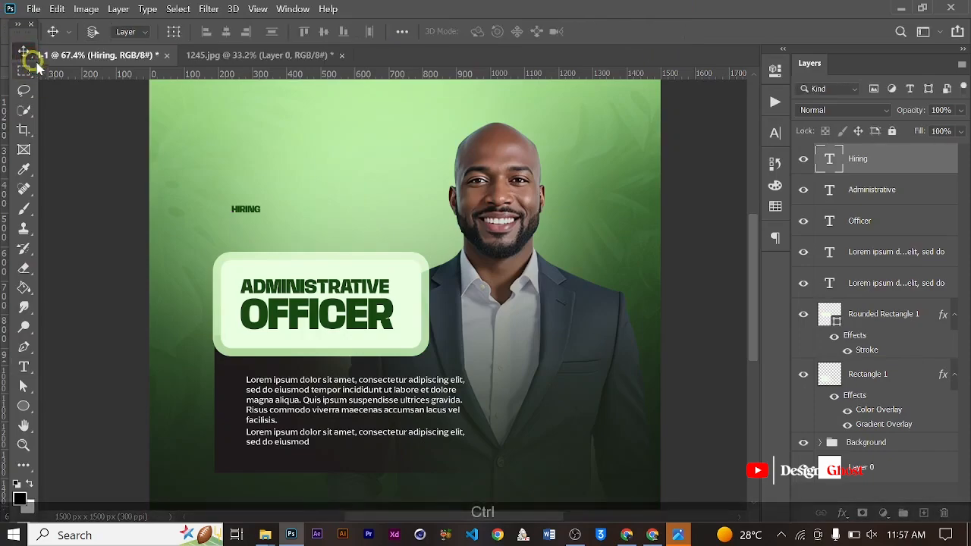
left_click_drag(262, 220, 405, 247)
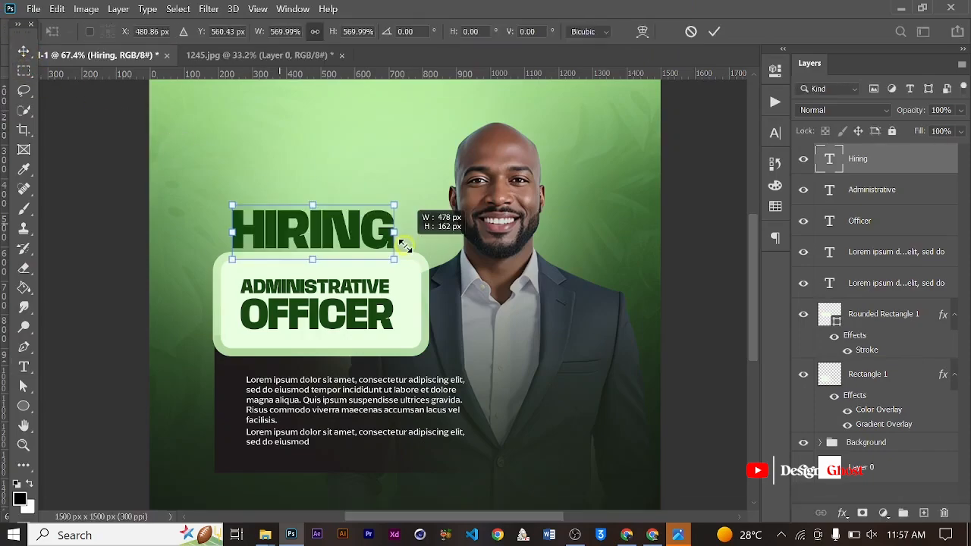
key("Return")
- Nudge the "Hiring" text up and left so it sits clear above the pale box, aligned with the box's left edge
key("Up")
key("Up")
key("Up")
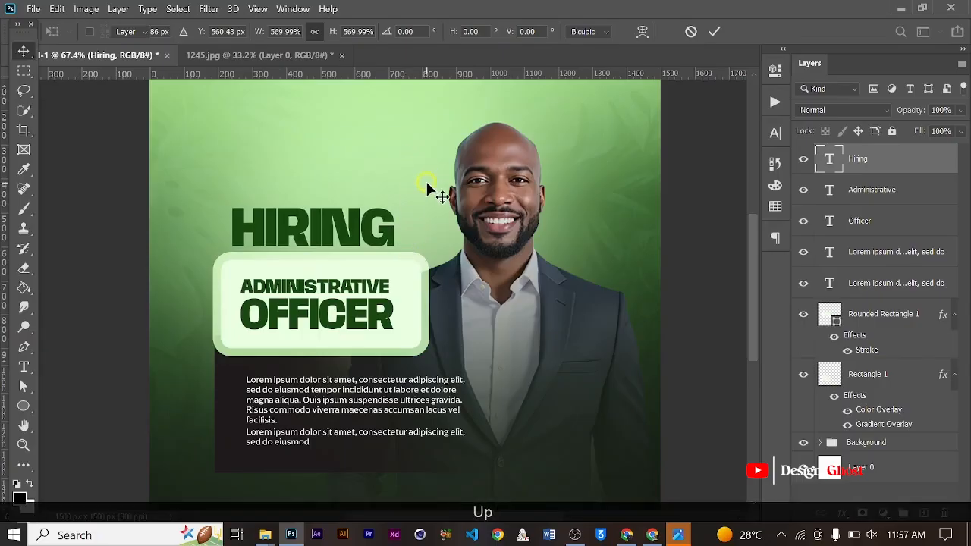
key("Up")
key("Up")
key("Right")
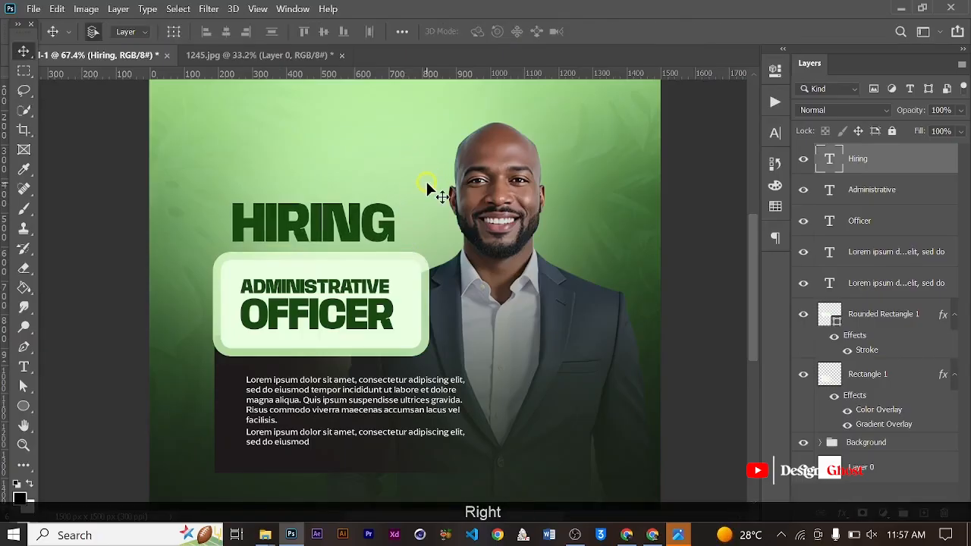
key("Left")
key("Left")
key("Left")
key("Left")
key("Left")
key("Left")
key("Left")
key("Left")
key("Left")
key("Left")
key("Left")
key("Left")
key("Left")
key("Left")
key("Left")
key("Left")
key("Left")
key("Left")
key("Left")
key("Left")
key("Left")
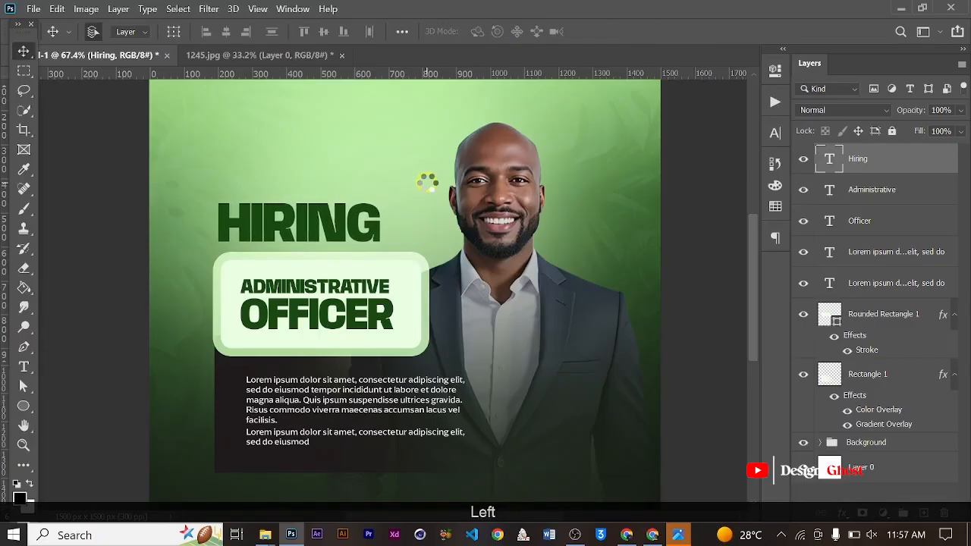
key("Up")
key("Up")
key("Up")
key("Up")
key("Up")
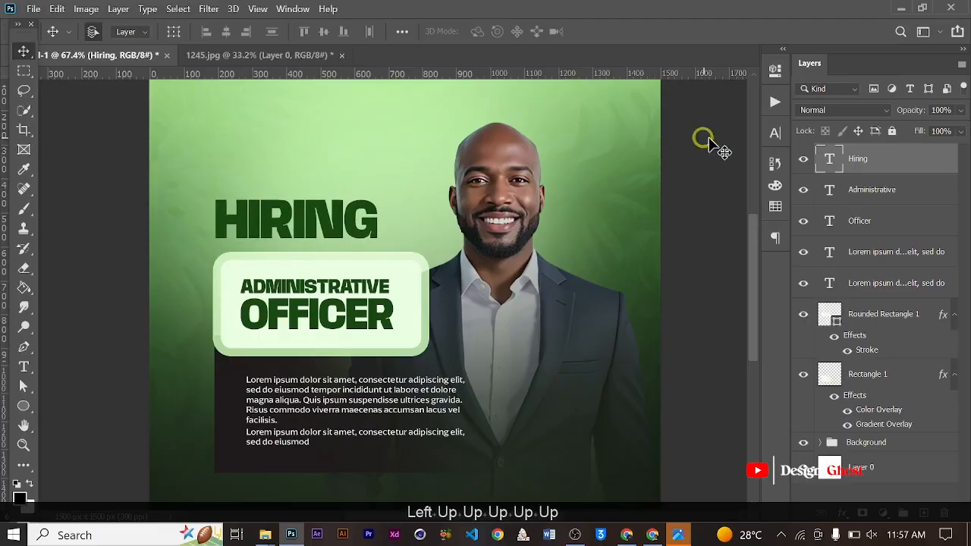
- Change the "Hiring" text's font to FONTSPRING DEMO - Arpona Regular
left_click(778, 144)
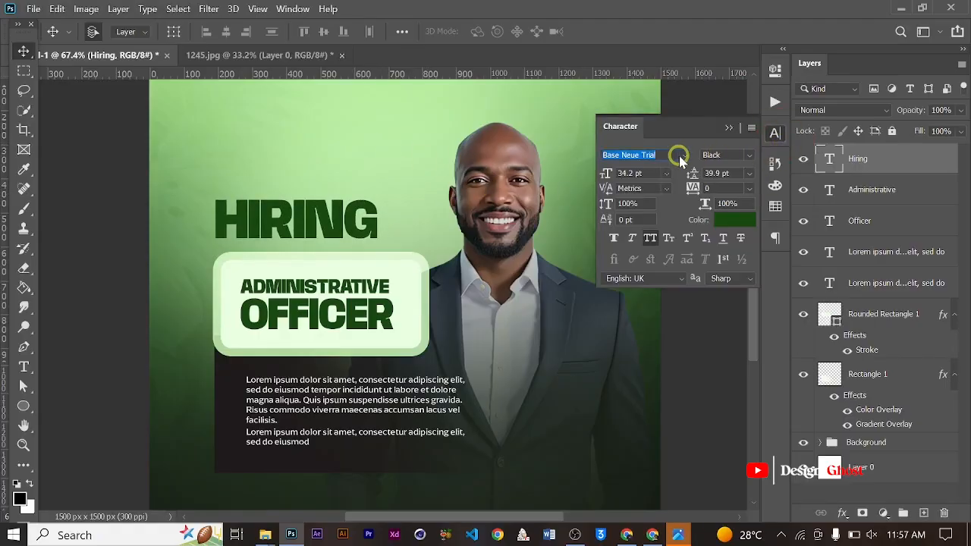
type("Arpon")
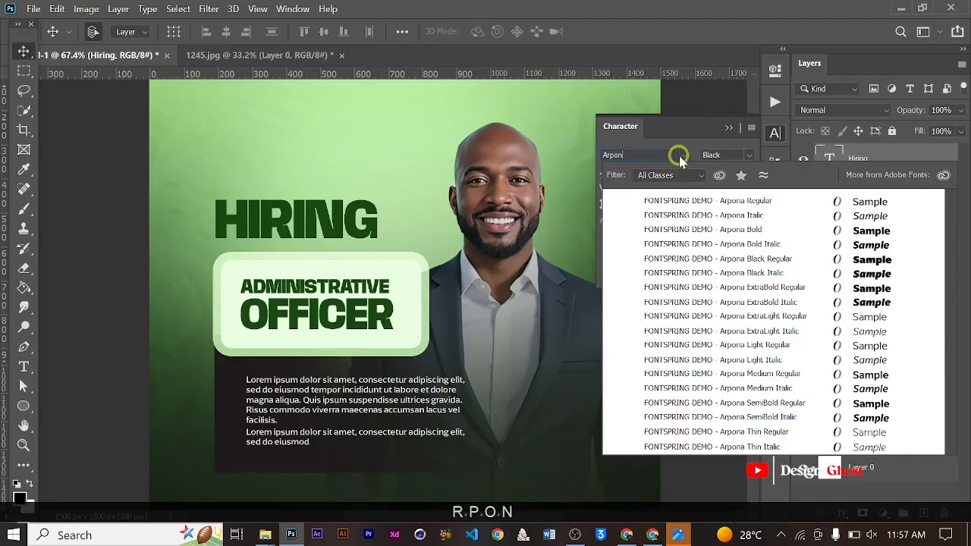
key("Return")
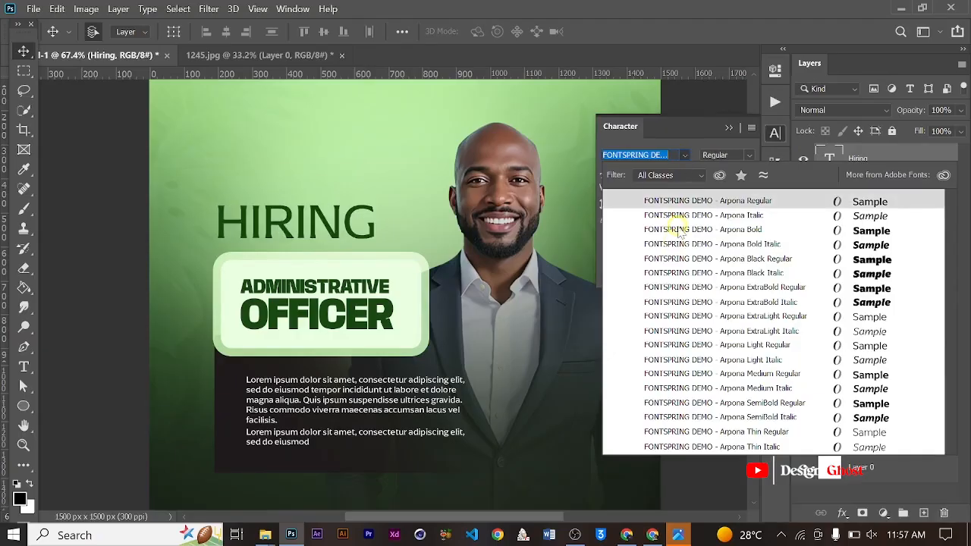
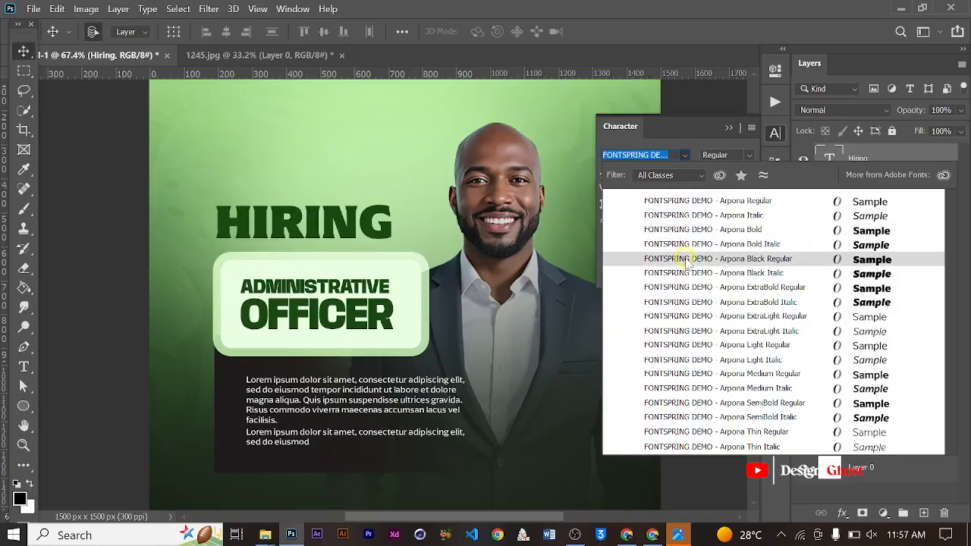
- Restyle the "Hiring" text as FONTSPRING DEMO - Arpona Black Regular without all caps, coloured 000000
left_click(685, 260)
left_click(652, 239)
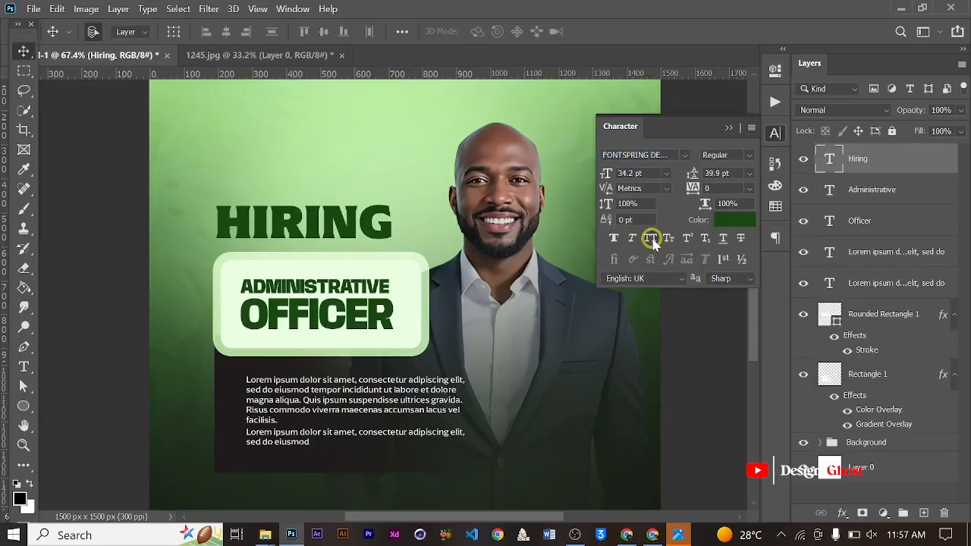
left_click(735, 221)
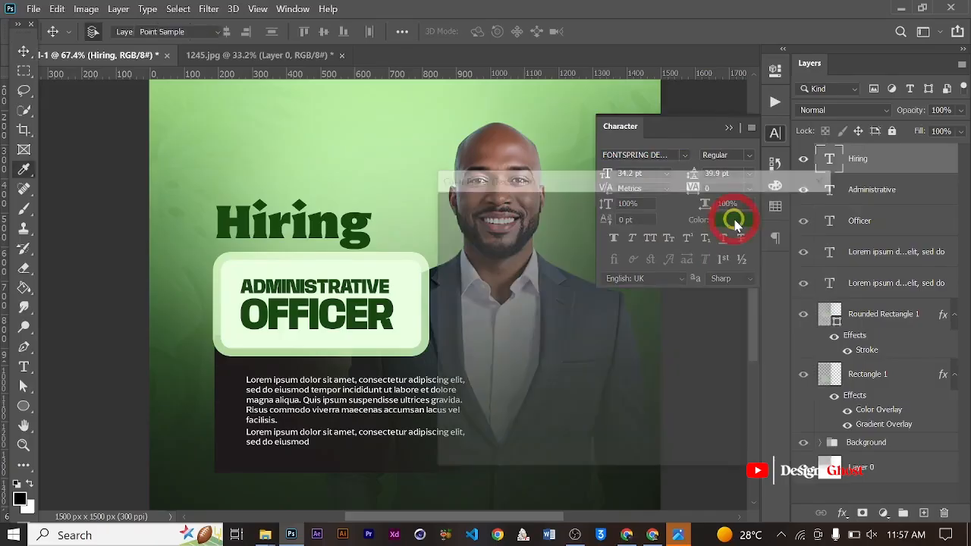
type("000000")
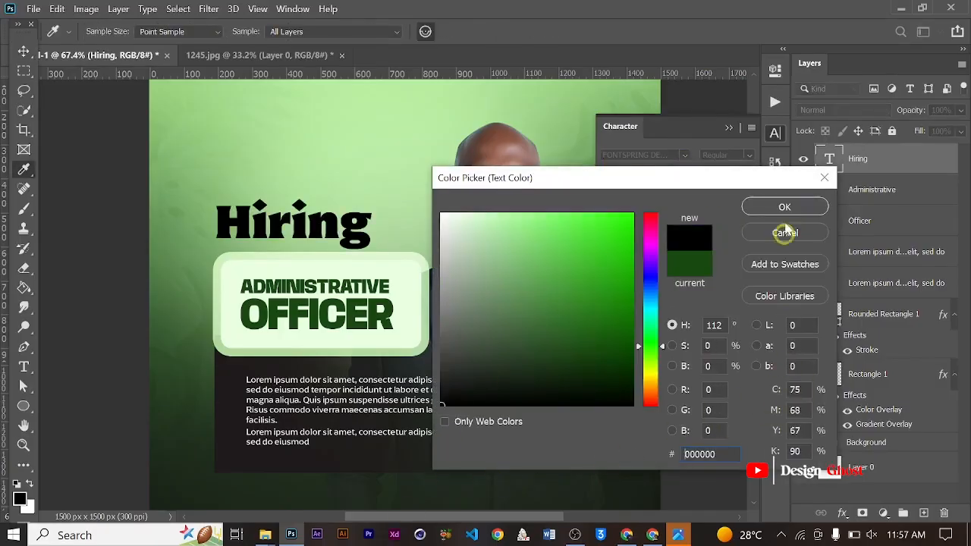
left_click(783, 207)
- Scale the "Hiring" text up to about 114%, making it 39.14 pt
scroll(290, 226, "up", 2)
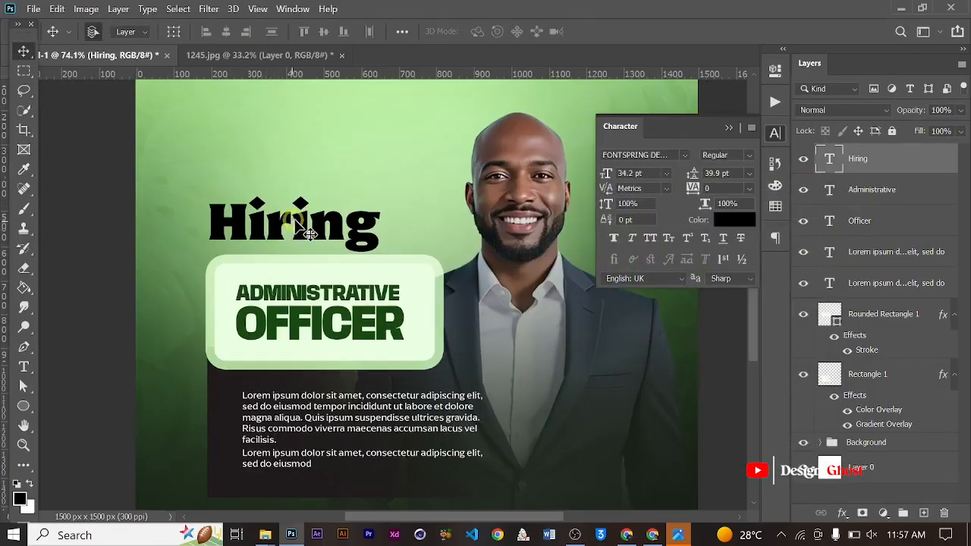
key("ctrl+t")
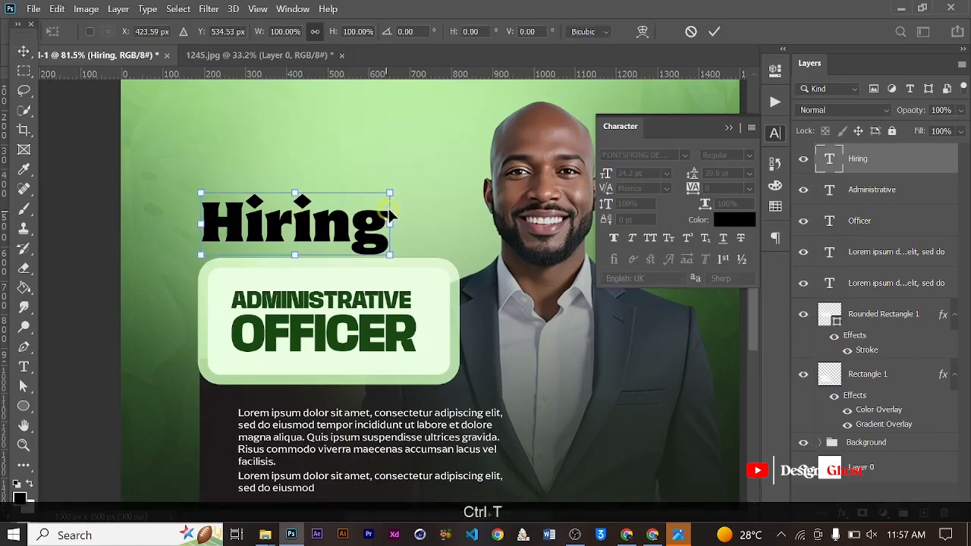
left_click_drag(392, 193, 413, 163)
key("Return")
key("ctrl+0")
key("ctrl+minus")
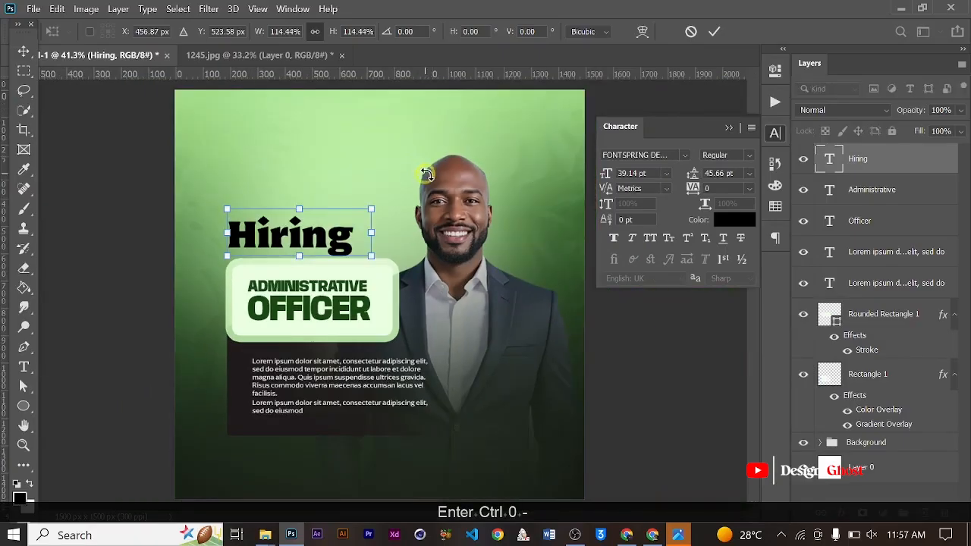
left_click(714, 31)
- Change the "Hiring" text's font to FONTSPRING DEMO - Arpona Bold
left_click(743, 154)
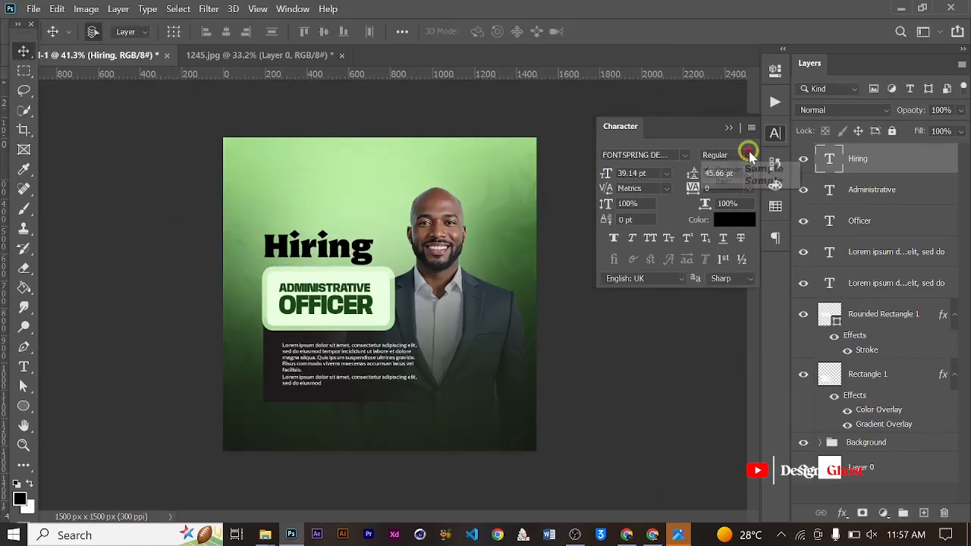
left_click(747, 154)
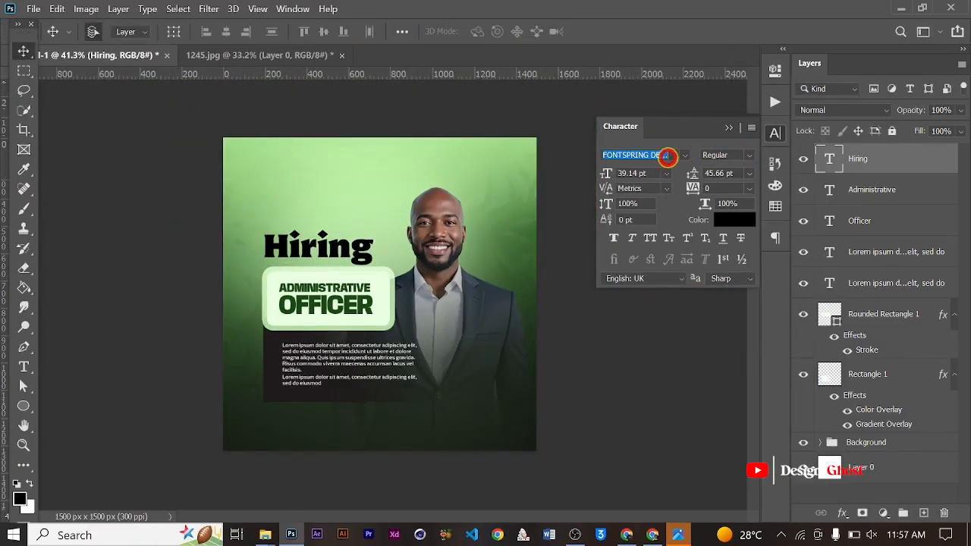
key("ctrl+a")
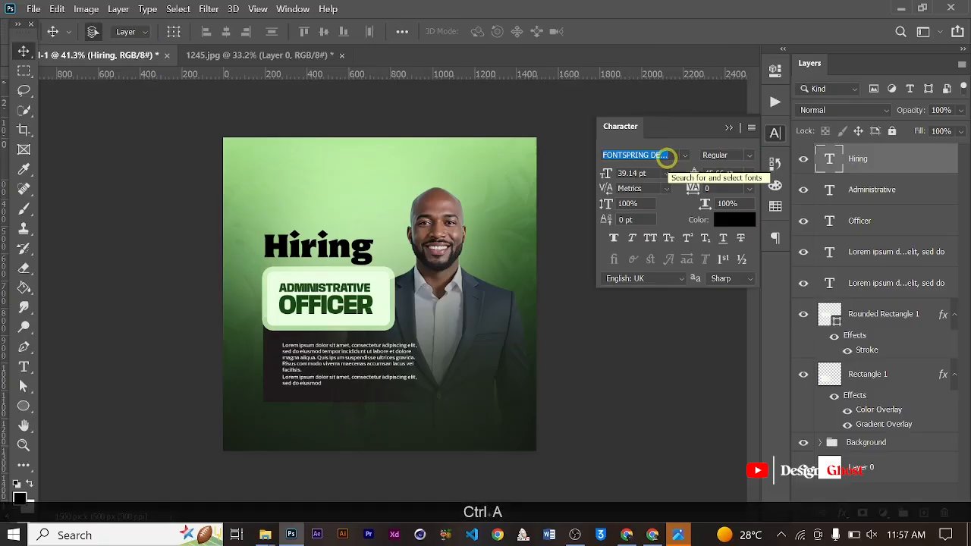
type("arpo")
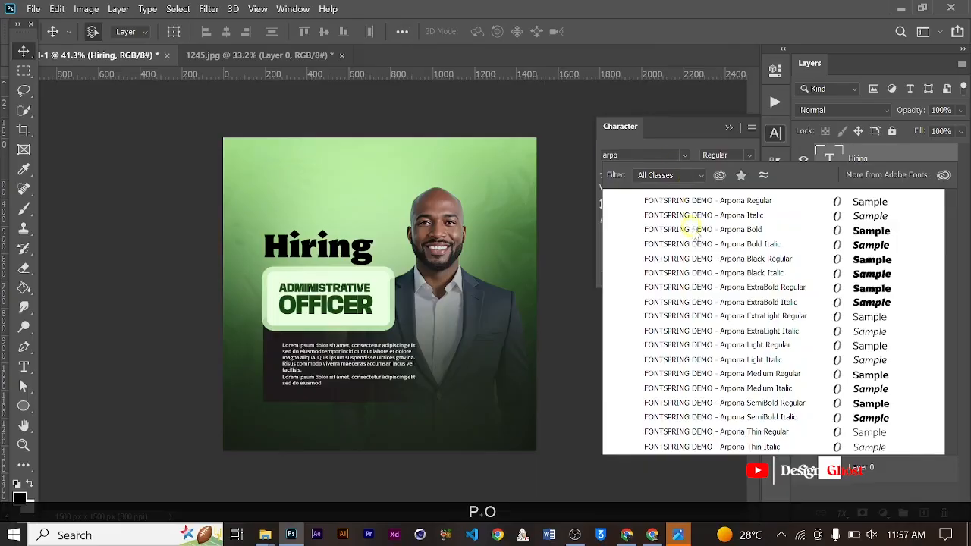
left_click(693, 232)
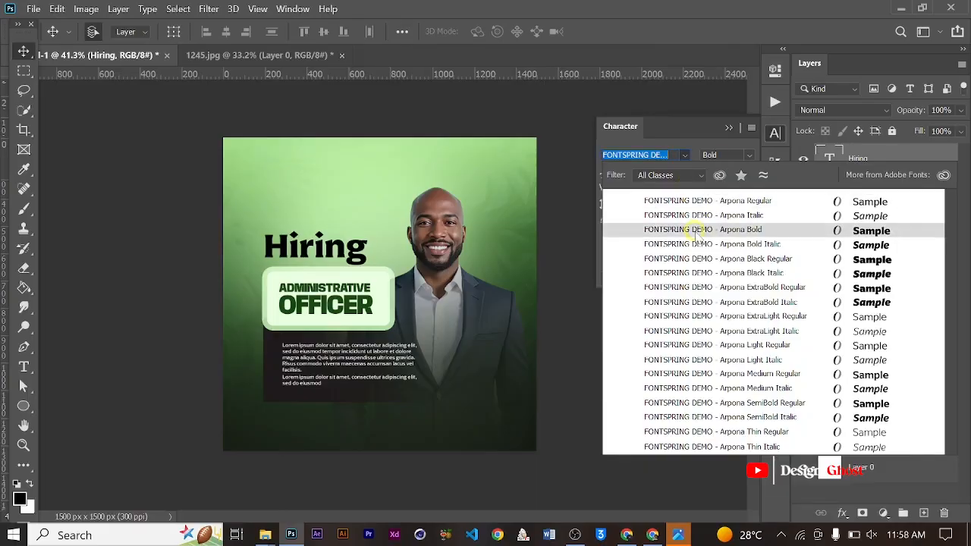
left_click(694, 230)
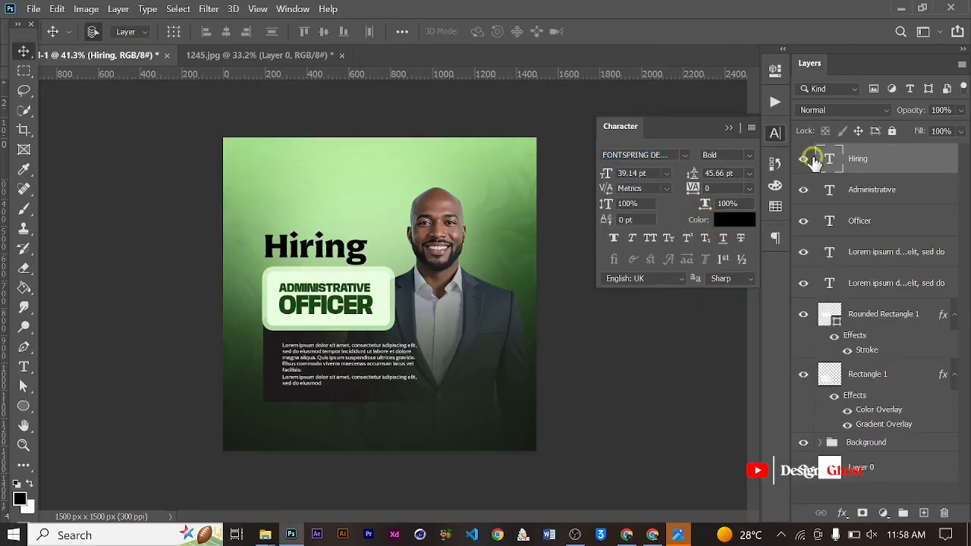
- Duplicate the "Hiring" text and place the copy directly above the original
key("ctrl+0")
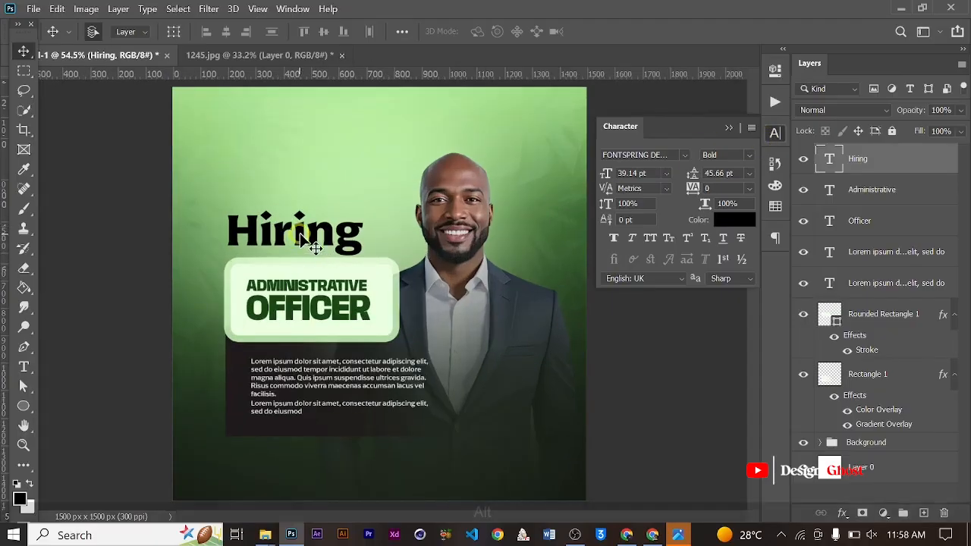
left_click_drag(304, 242, 294, 182)
scroll(299, 191, "down", 2)
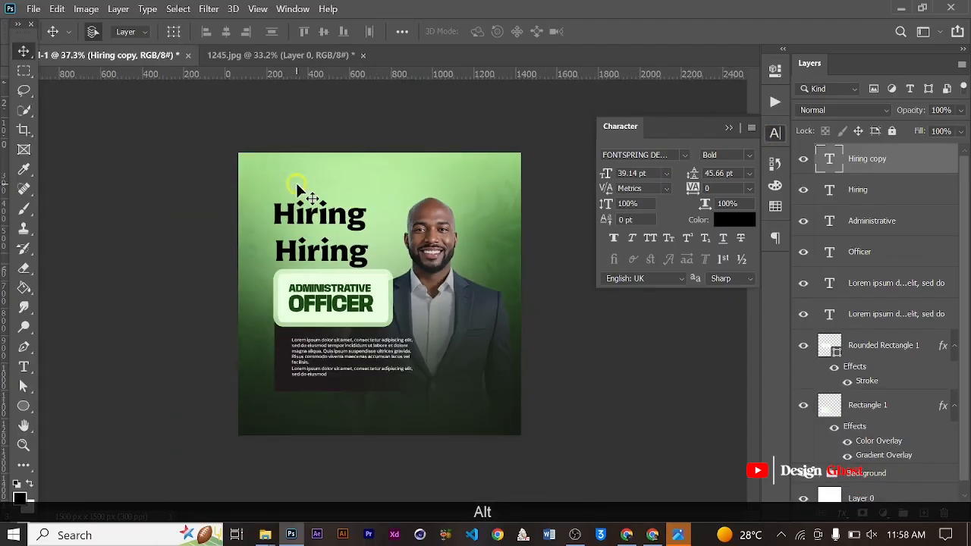
- Replace the wording of the upper "Hiring" copy with "We Are"
key("t")
left_click(307, 214)
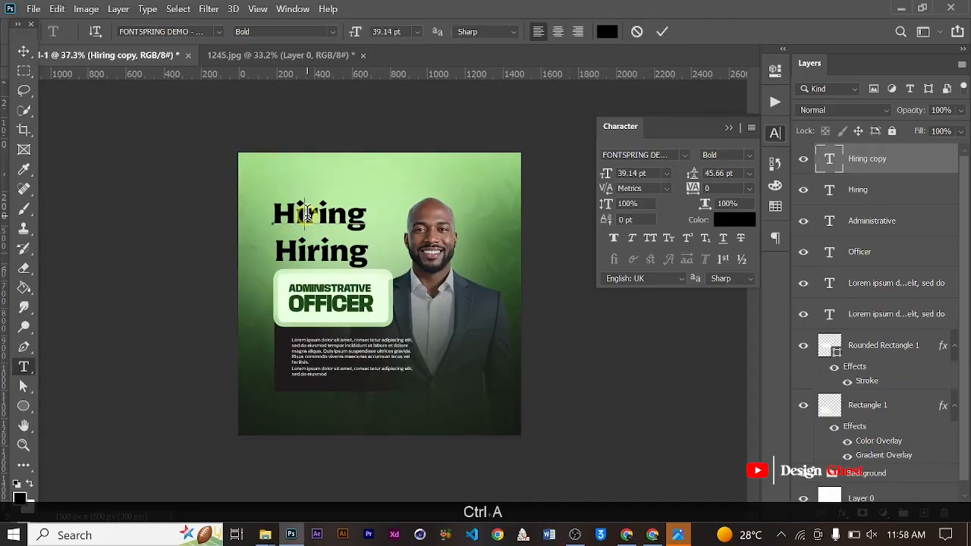
key("ctrl+a")
type("We")
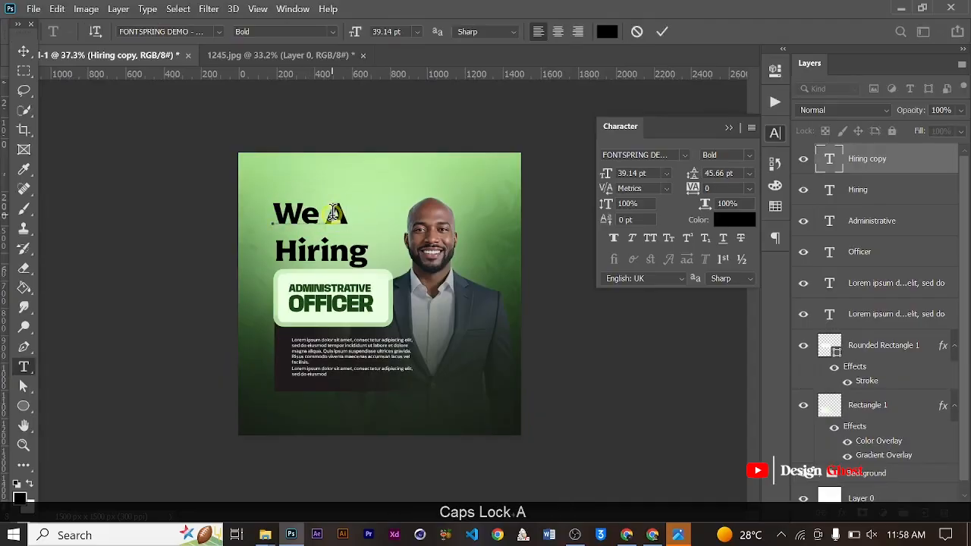
type(" Are")
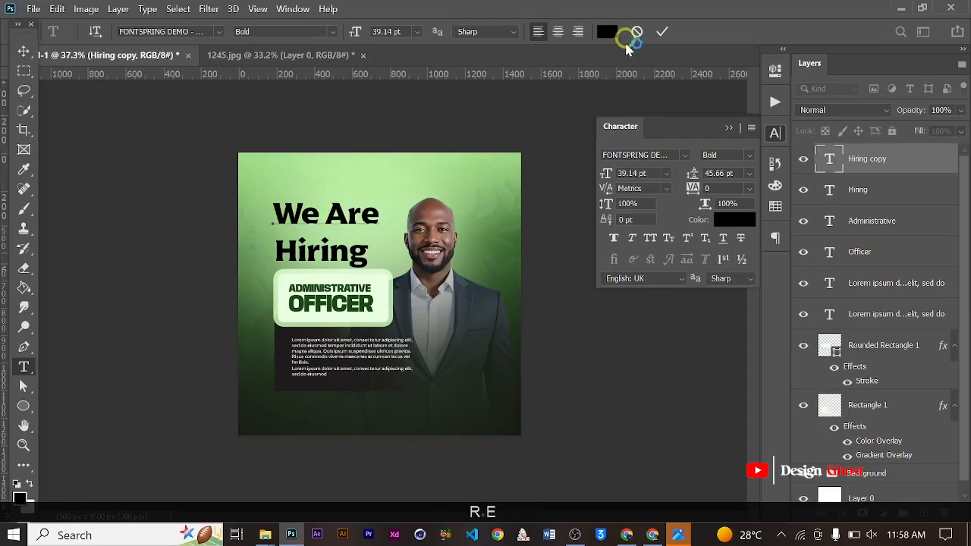
left_click(662, 31)
key("v")
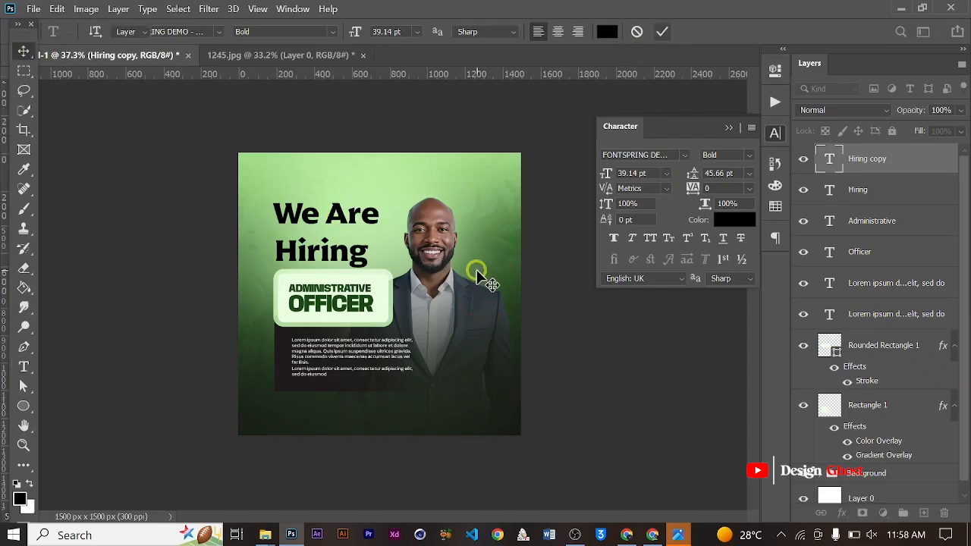
- Scale the "We Are" text down to about 51%, making it 19.9 pt
key("ctrl+0")
key("ctrl+t")
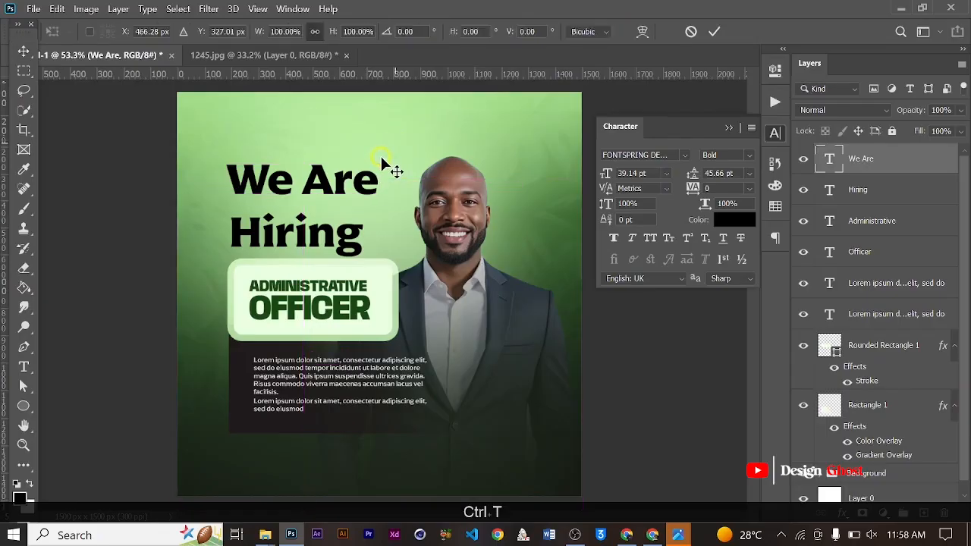
left_click_drag(380, 147, 304, 174)
key("ctrl+z")
key("Return")
- Nudge the "We Are" text down and right so it sits just above "Hiring" with their left edges aligned
key("Down")
key("Down")
key("Down")
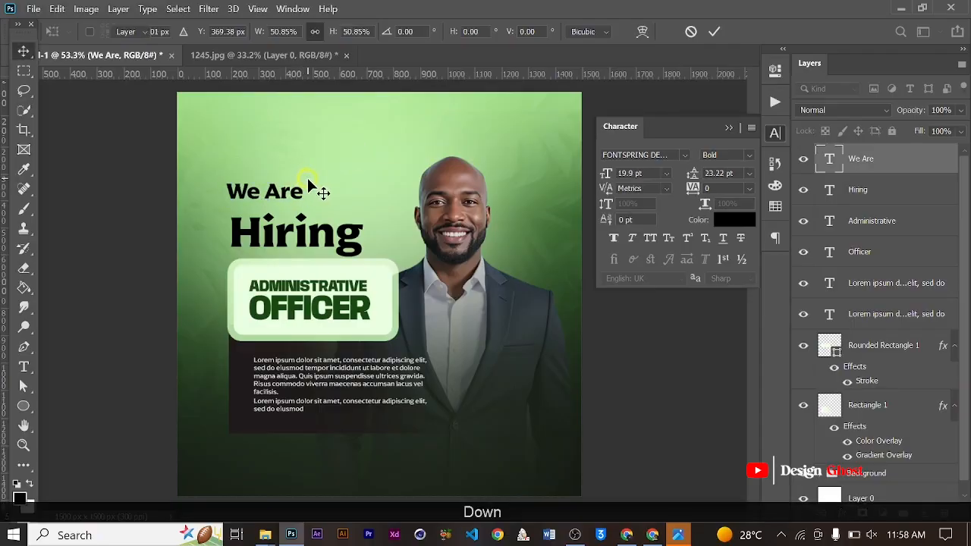
scroll(306, 179, "up", 2)
key("Down")
key("Down")
key("Down")
key("Down")
key("Down")
key("Down")
scroll(273, 214, "up", 3)
scroll(274, 218, "up", 2)
key("Down")
key("Down")
key("Down")
key("Down")
key("Down")
key("Down")
key("Down")
key("Down")
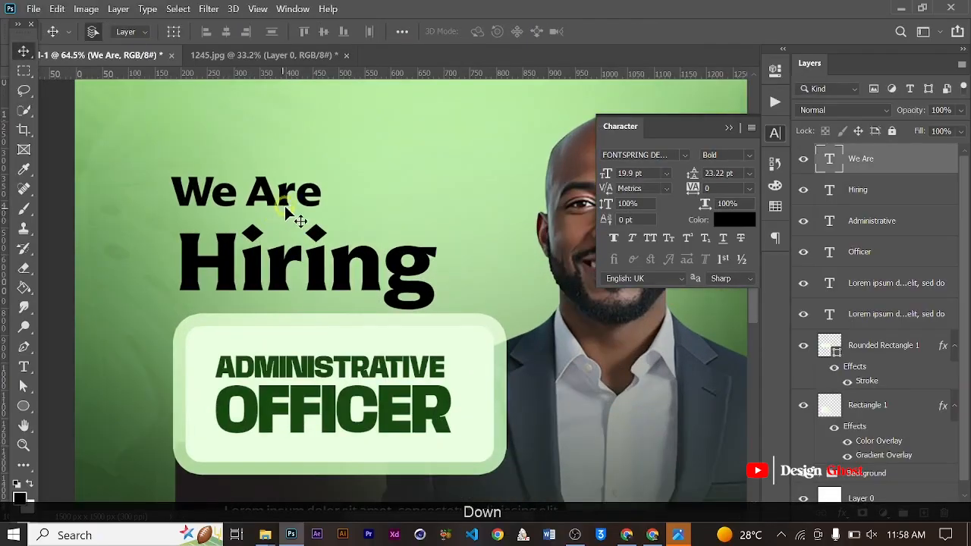
key("Right")
key("Right")
key("Right")
key("Right")
key("Right")
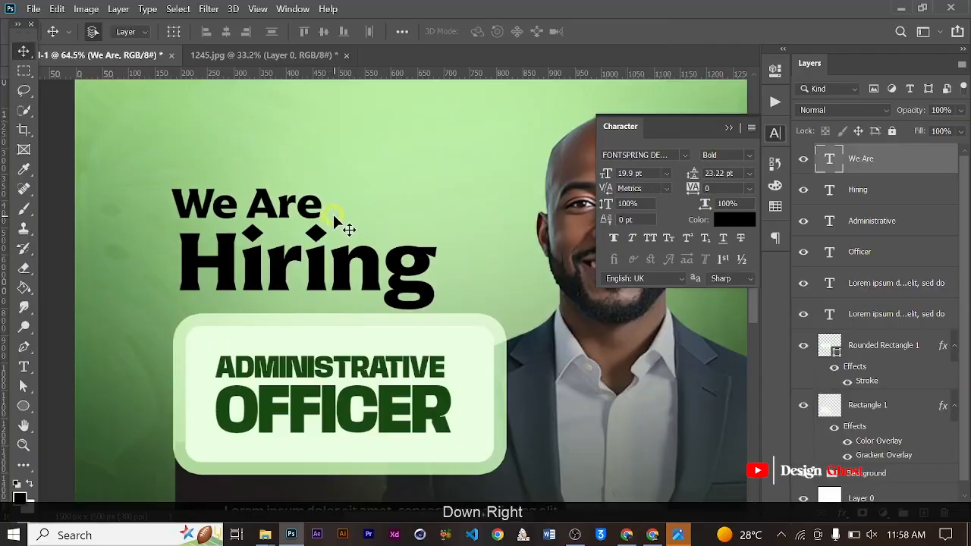
key("Right")
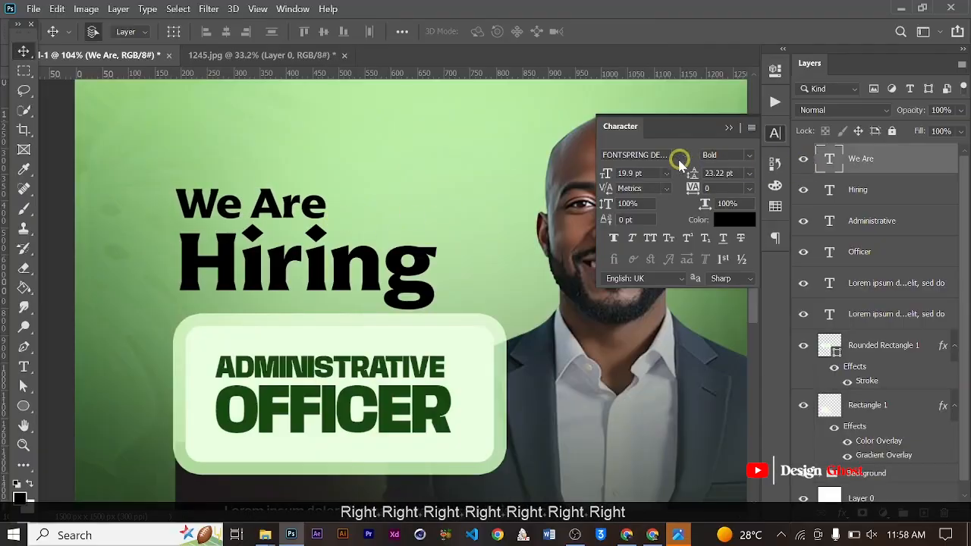
key("Right")
- Change the "We Are" text's font to FONTSPRING DEMO - Arpona Regular
left_click(667, 154)
key("ctrl+a")
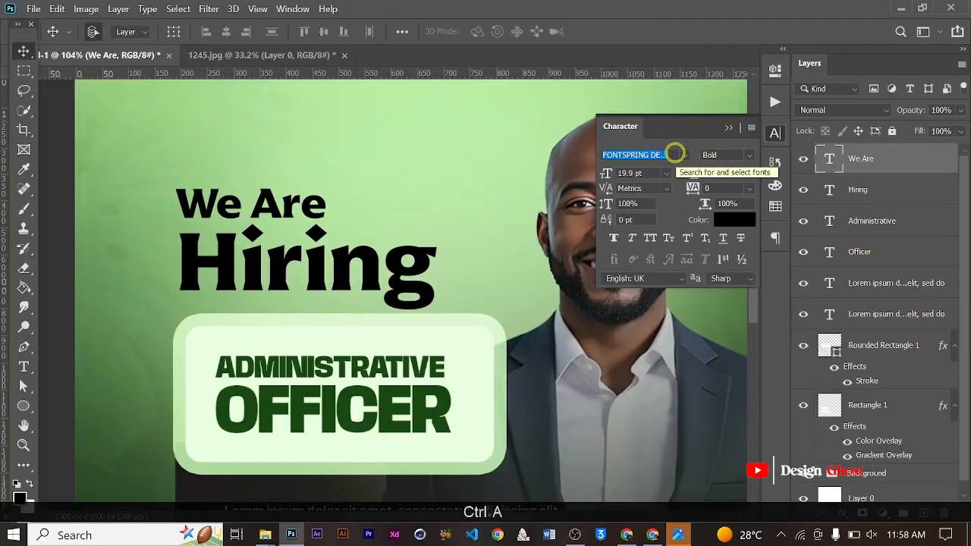
type("ar")
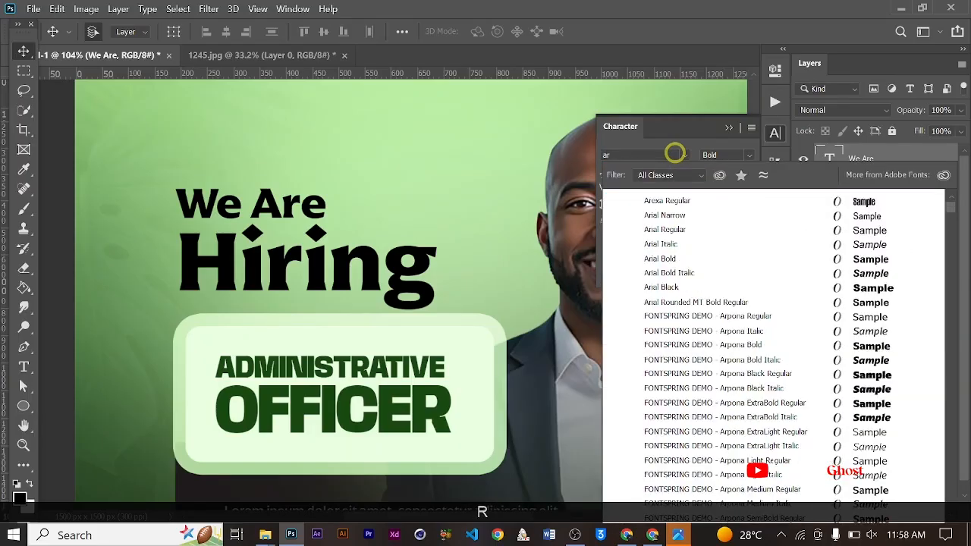
type("po")
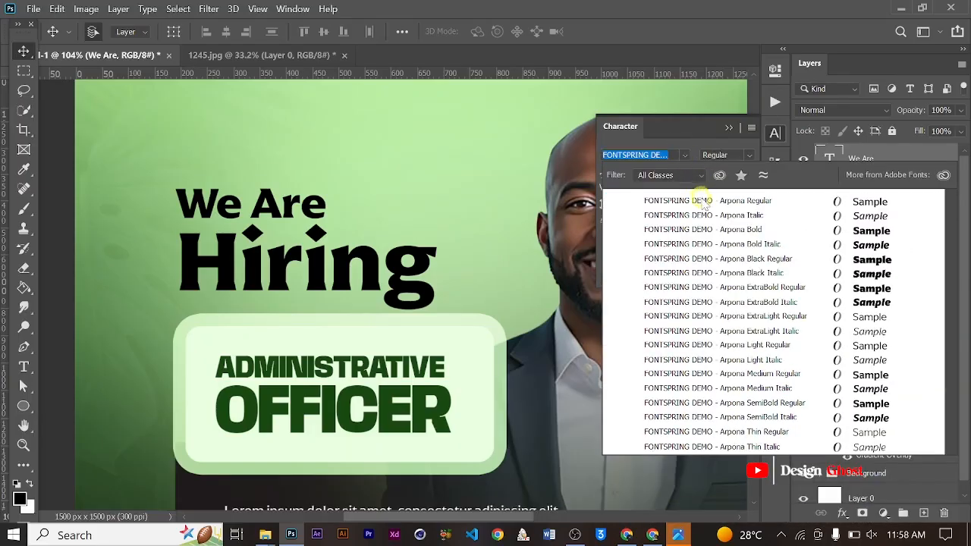
left_click(699, 201)
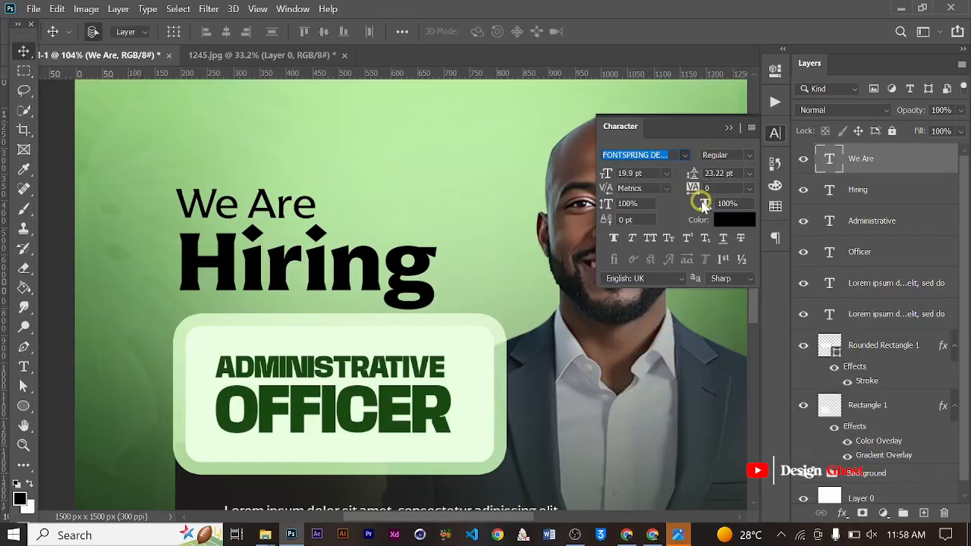
- Nudge the "We Are" text slightly further down, closer to "Hiring"
key("ctrl+0")
scroll(300, 214, "up", 5)
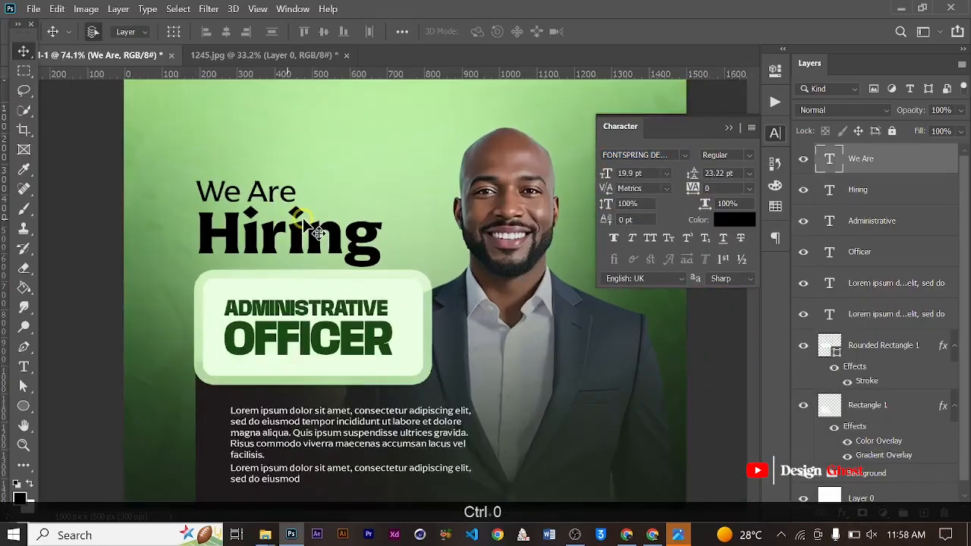
scroll(381, 215, "down", 6)
key("ctrl+0")
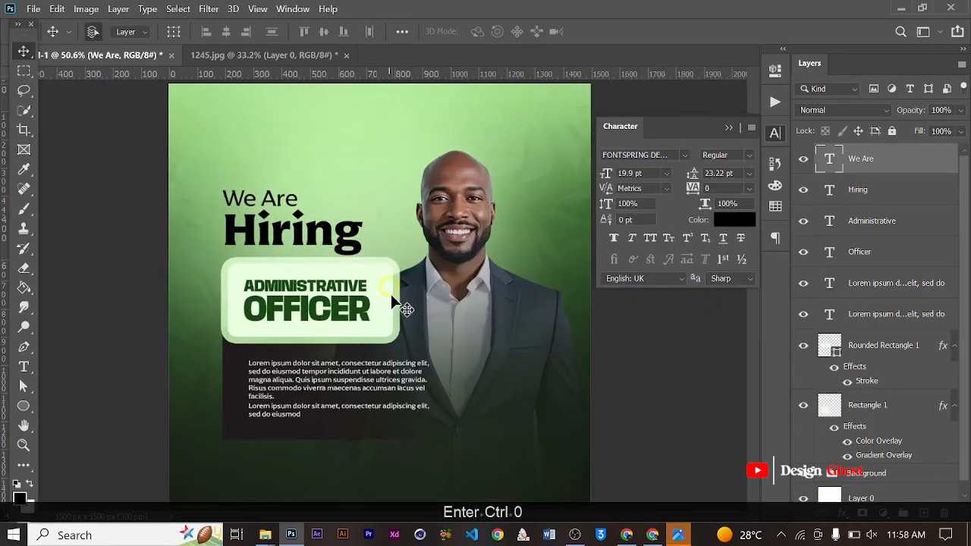
scroll(390, 299, "down", 2)
scroll(373, 397, "up", 5)
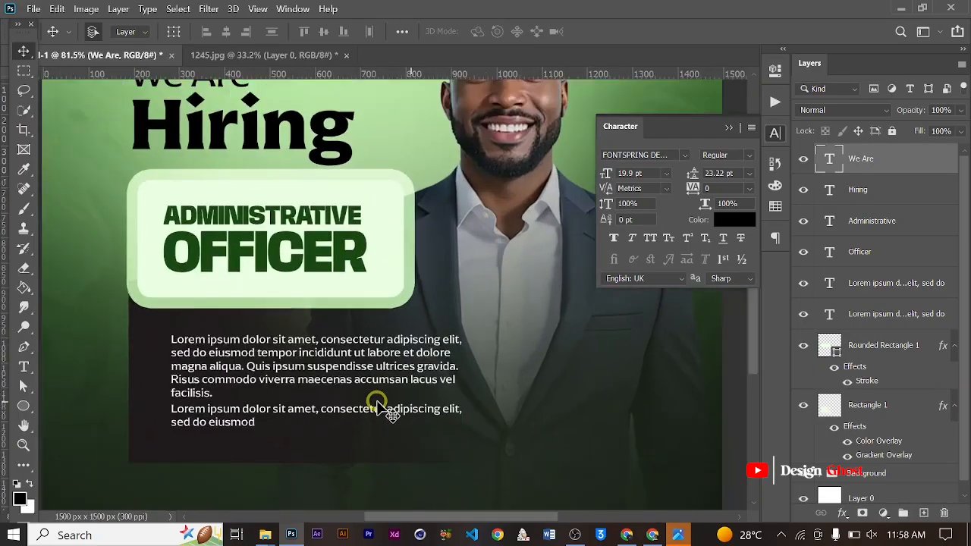
scroll(376, 403, "down", 3)
key("Down")
key("Down")
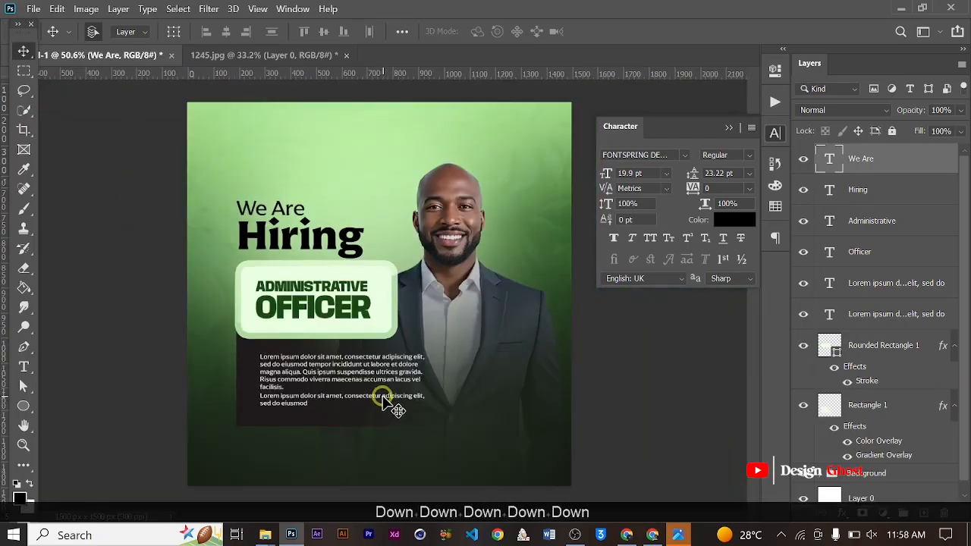
- Add a new text layer reading "Send" in the empty area below the dark paragraph panel
scroll(388, 387, "up", 2)
key("space")
left_click_drag(416, 390, 400, 250)
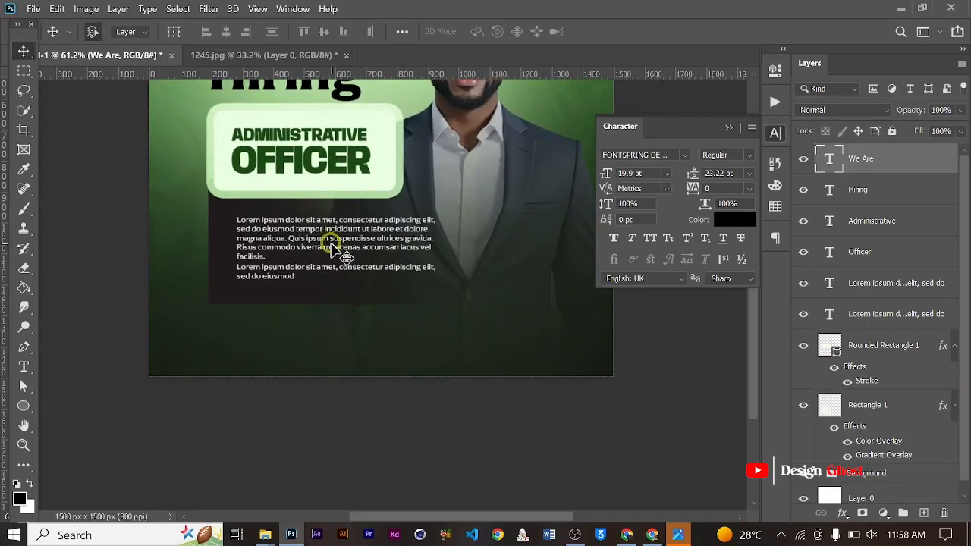
scroll(333, 254, "up", 2)
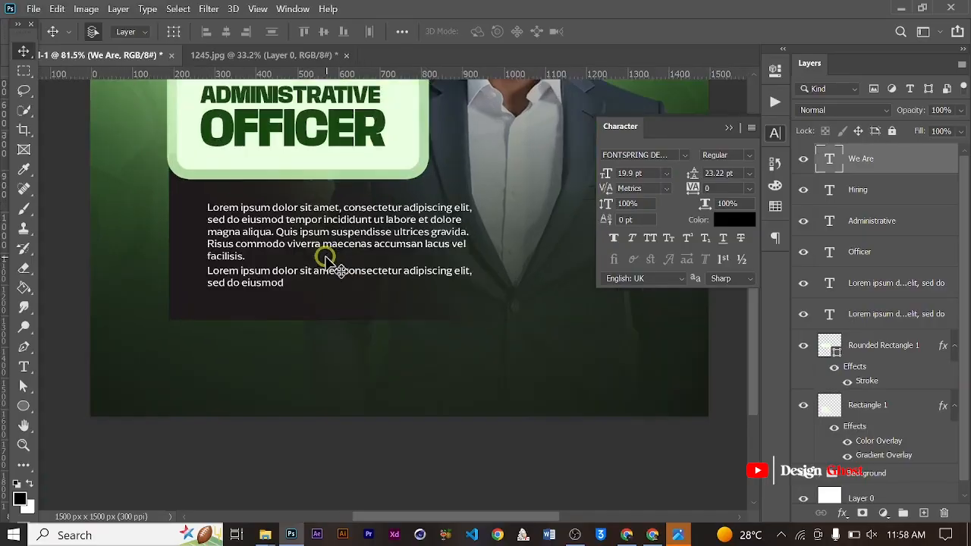
key("t")
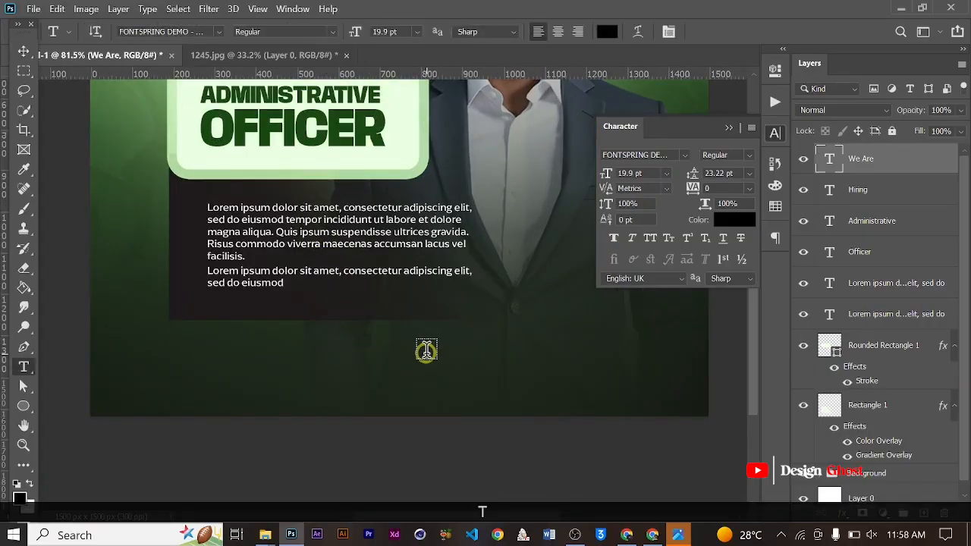
left_click(398, 349)
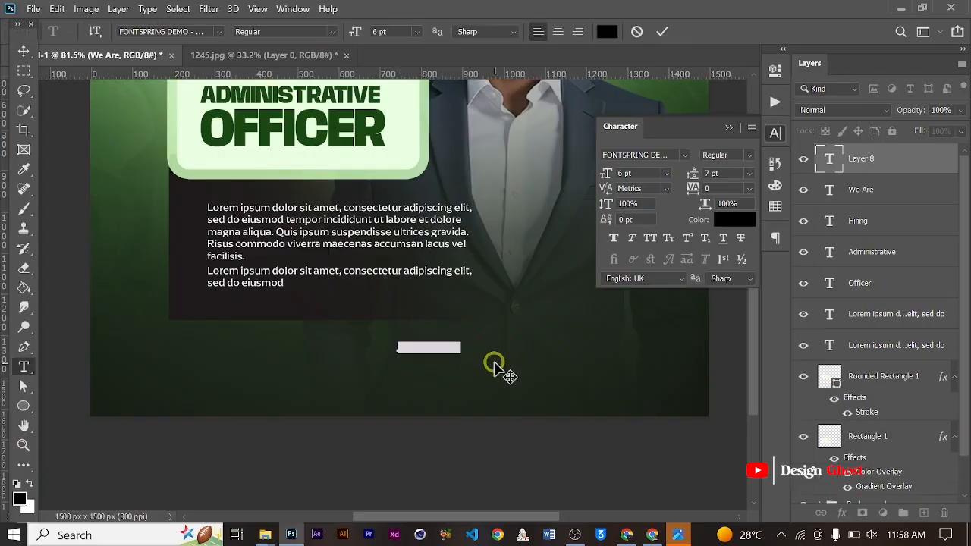
type("Se")
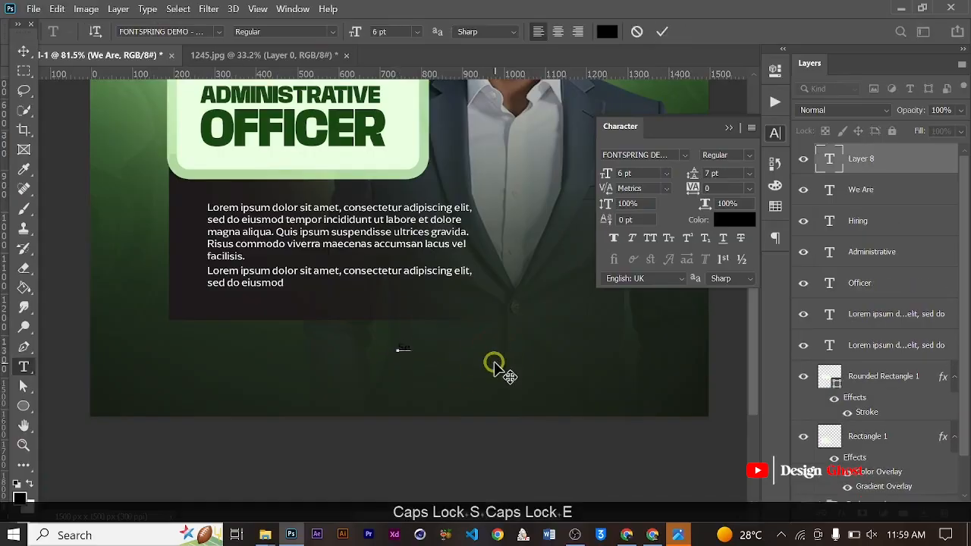
type("nd")
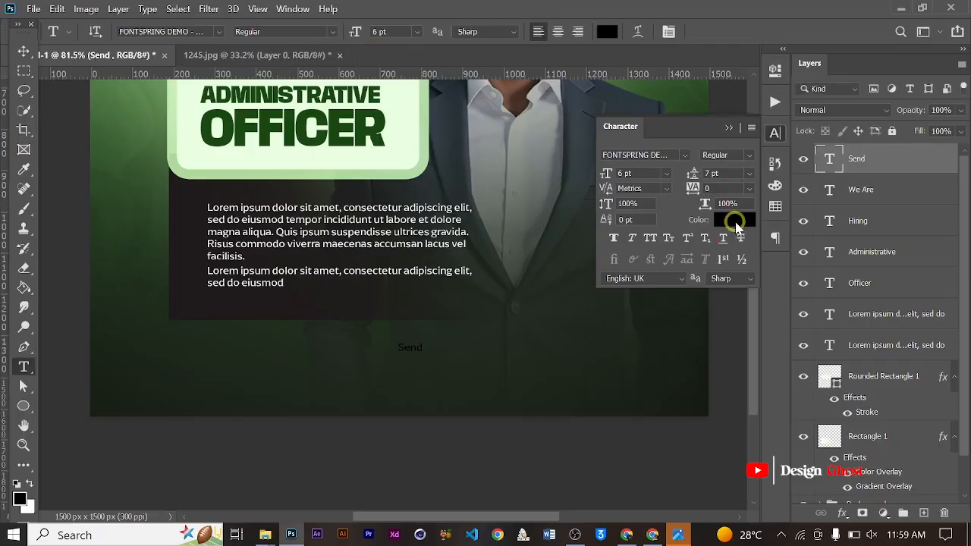
- Set the "Send" text's color to white (ffffff) and collapse the character settings
left_click(733, 219)
left_click_drag(545, 263, 249, 79)
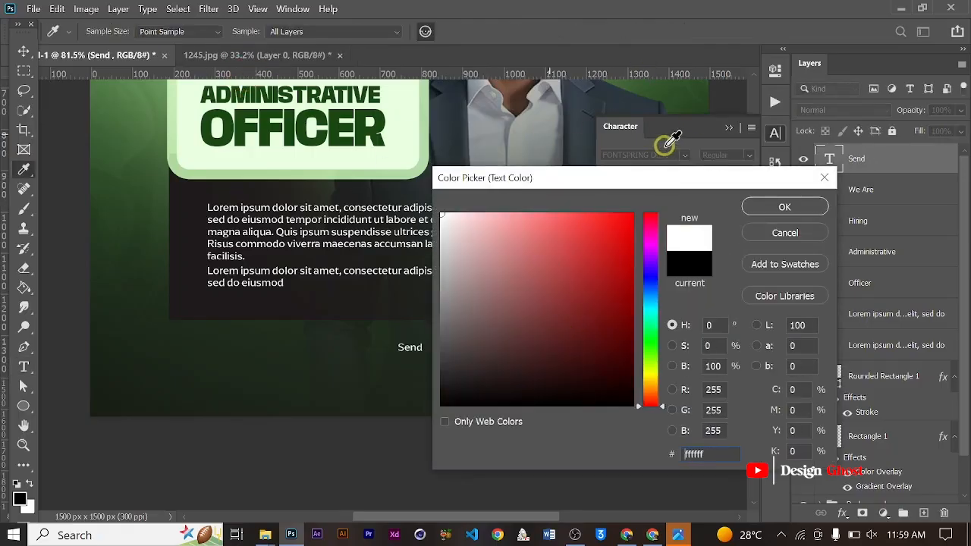
left_click(789, 210)
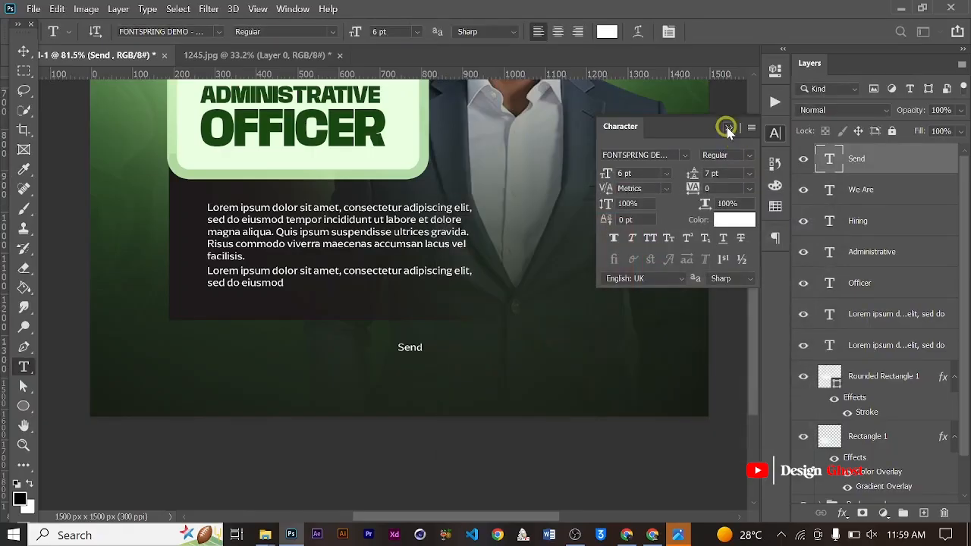
left_click(727, 128)
- Scale the "Send" text up to 10.35 pt
scroll(354, 341, "up", 1)
key("v")
key("ctrl+t")
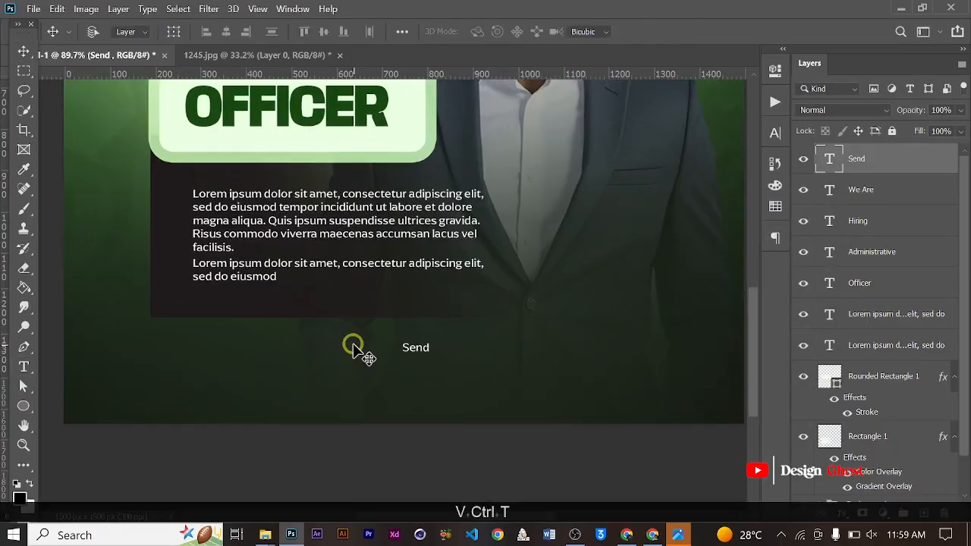
left_click_drag(438, 350, 455, 322)
key("Return")
- Extend the "Send" text so it reads "Send your application letter, CV and certificate through"
key("t")
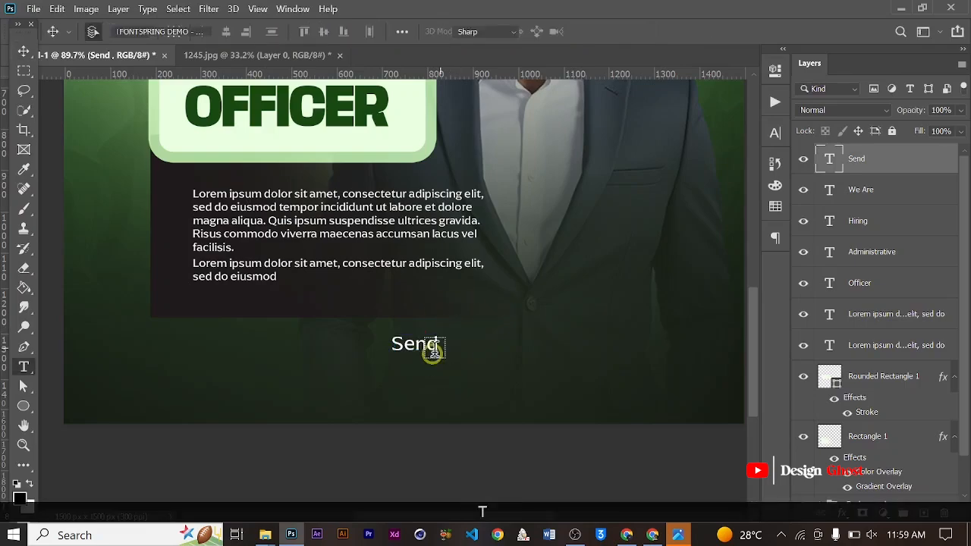
scroll(438, 345, "up", 2)
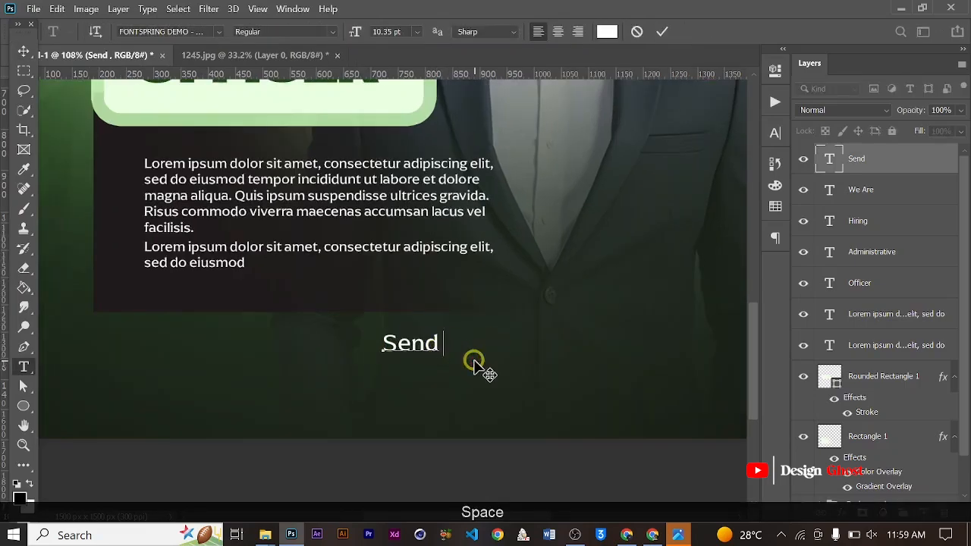
type("your a")
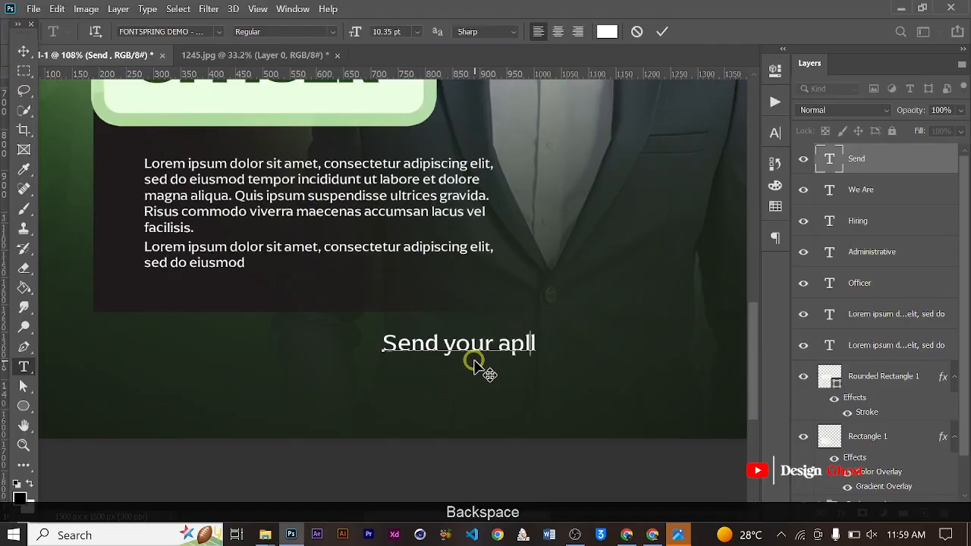
type("ppli")
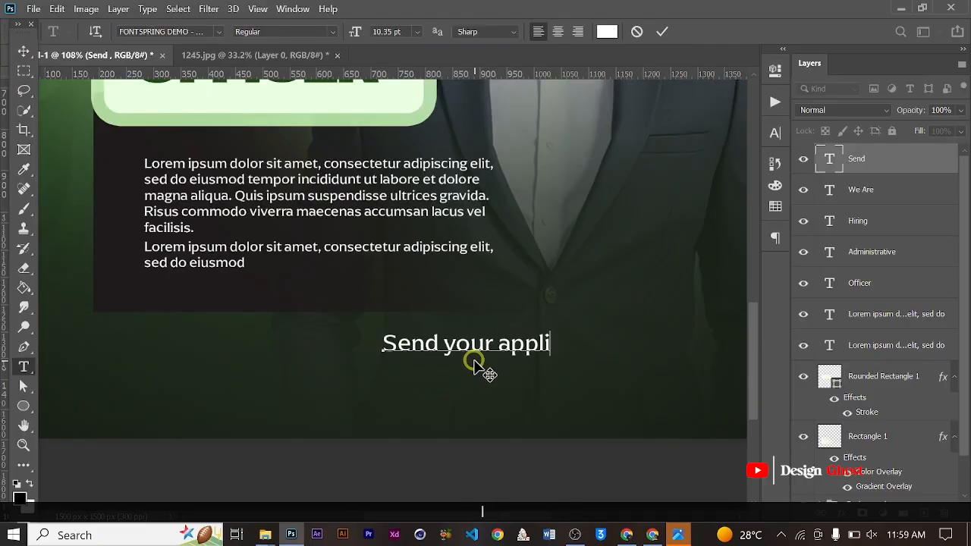
type("cation ")
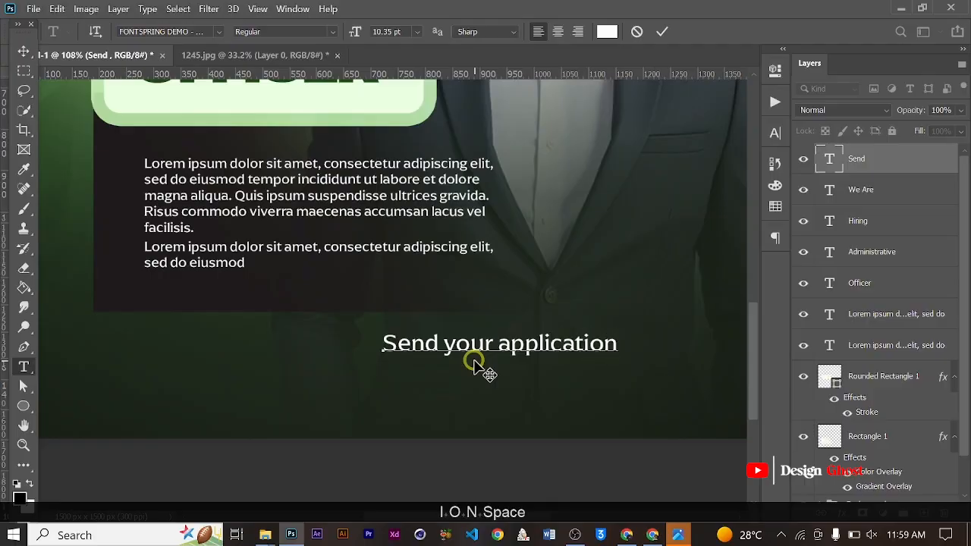
type("l")
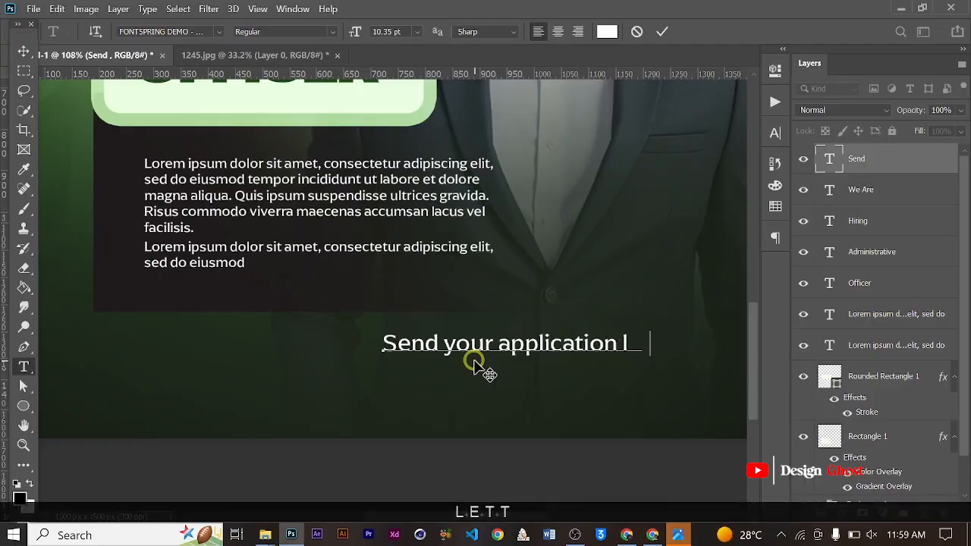
type("etter,")
key("Caps_Lock")
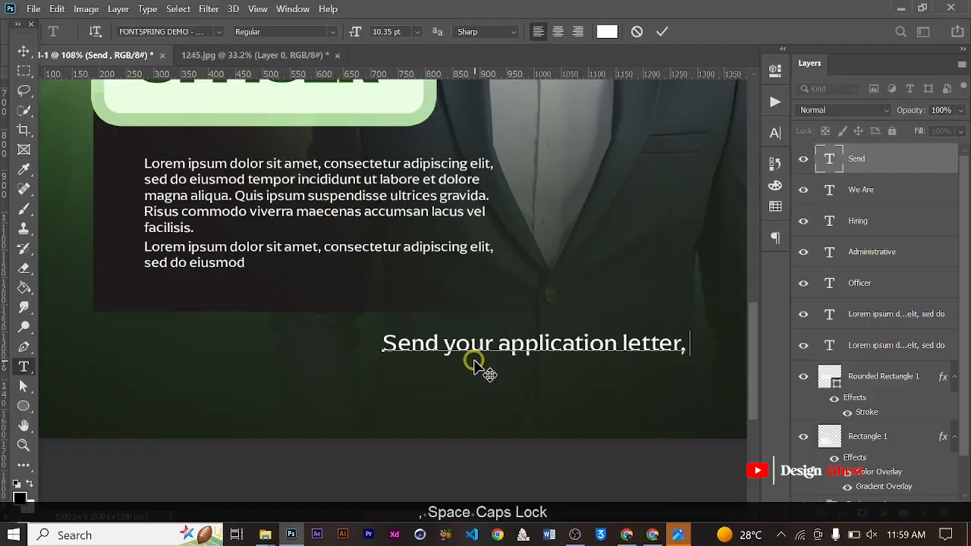
type("CV ")
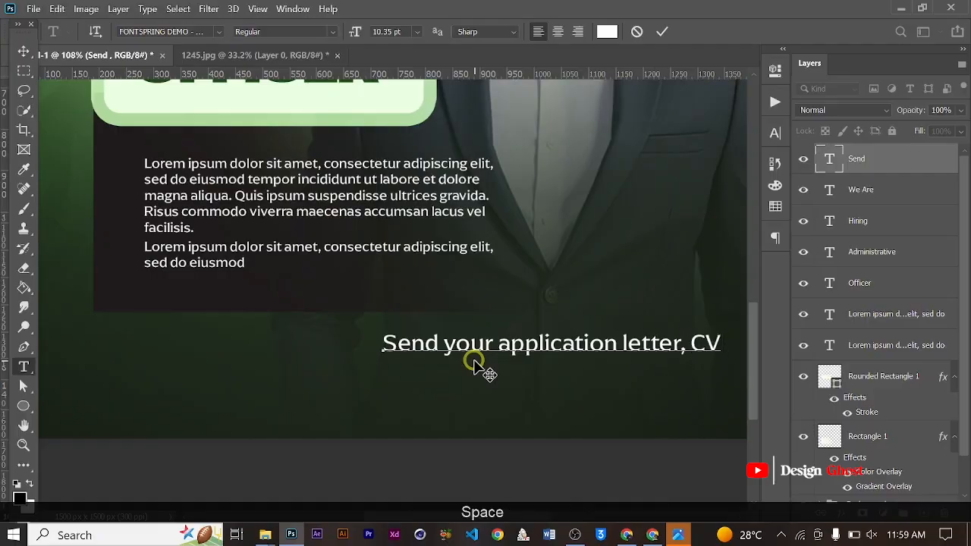
type("and cer")
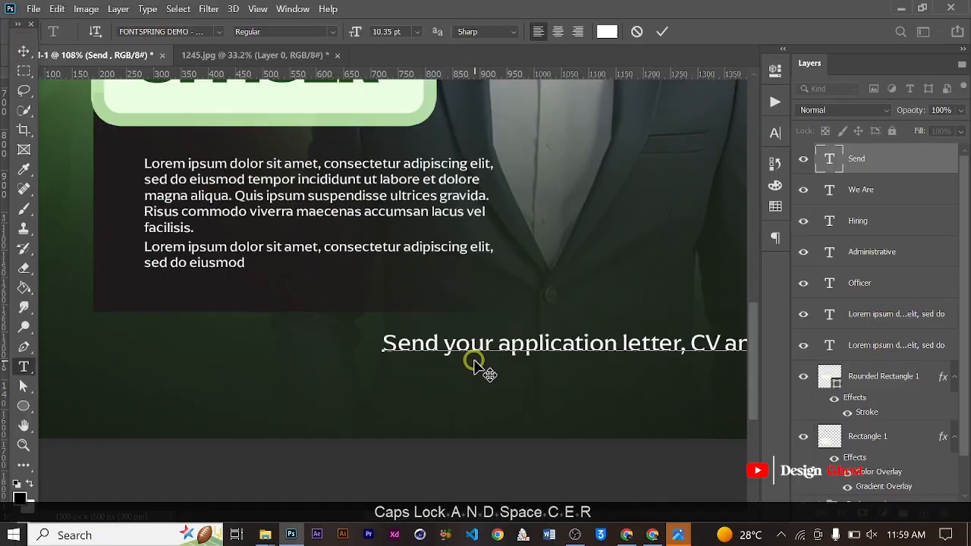
type("ti")
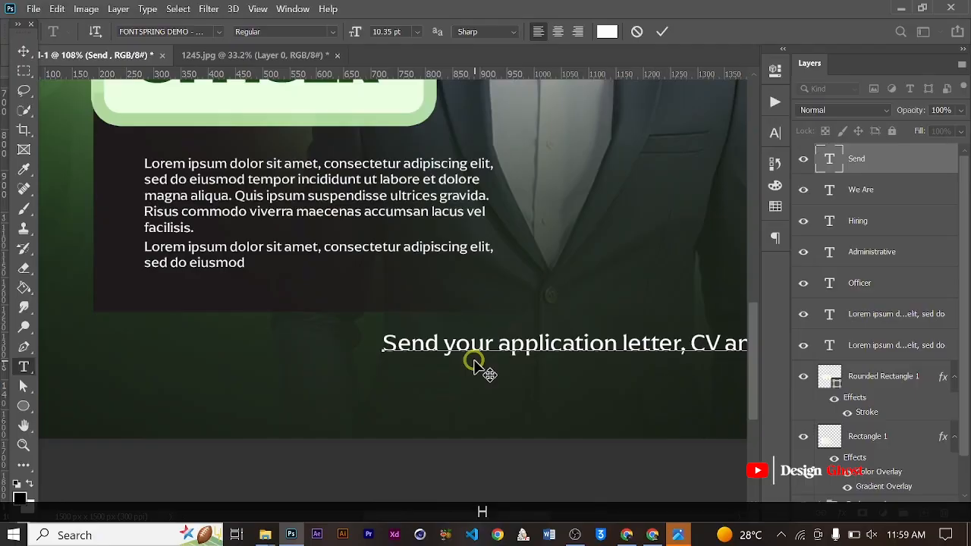
scroll(470, 364, "down", 3)
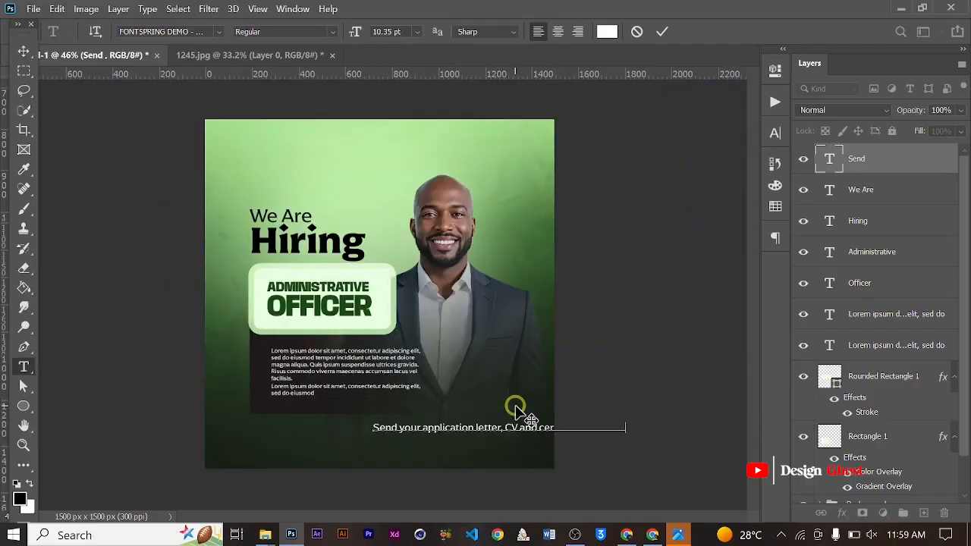
scroll(531, 425, "up", 1)
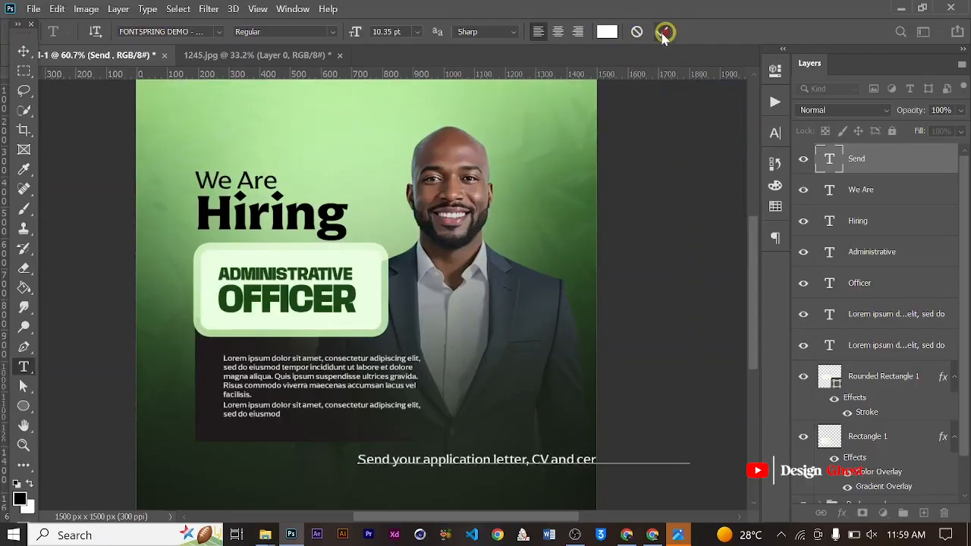
- Center the footer text horizontally on the whole canvas and clear the selection
left_click(23, 51)
key("ctrl")
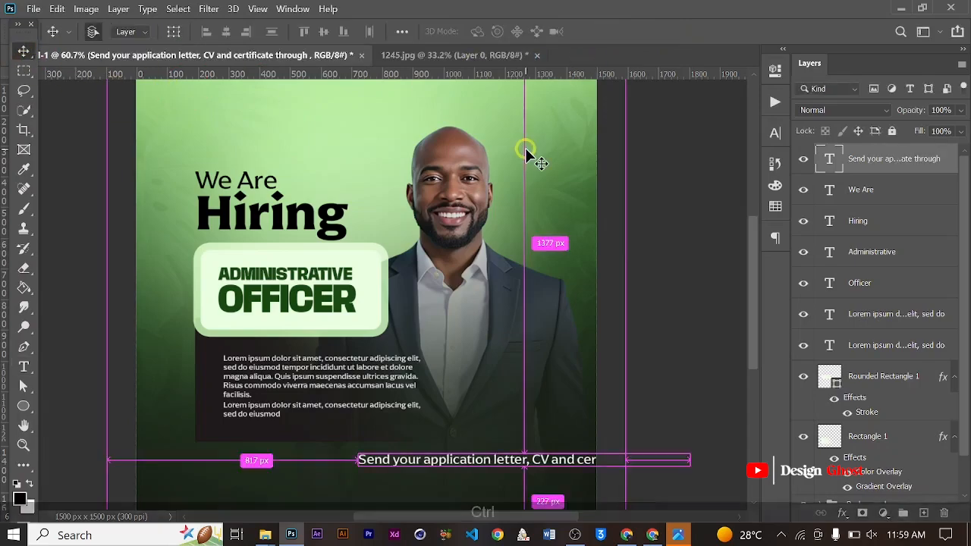
key("ctrl+a")
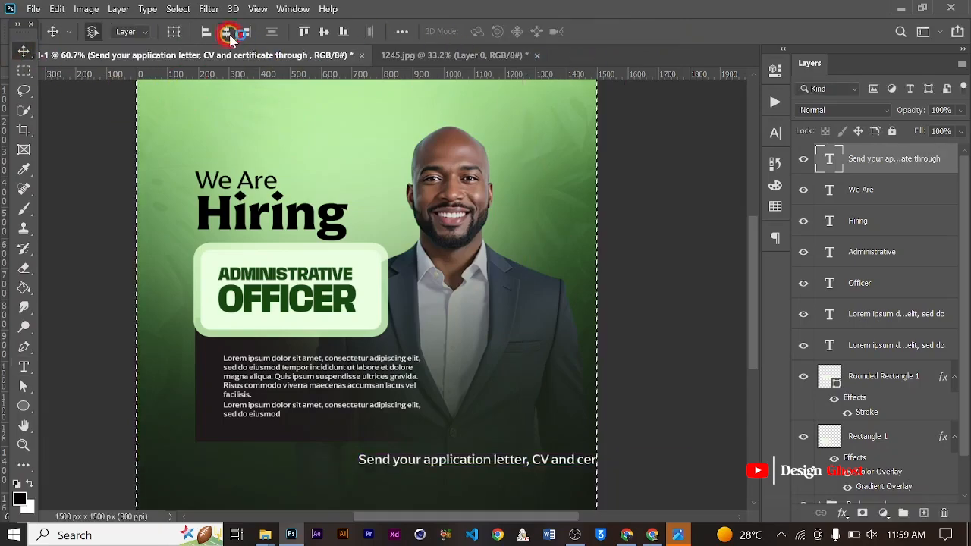
left_click(226, 33)
key("ctrl+d")
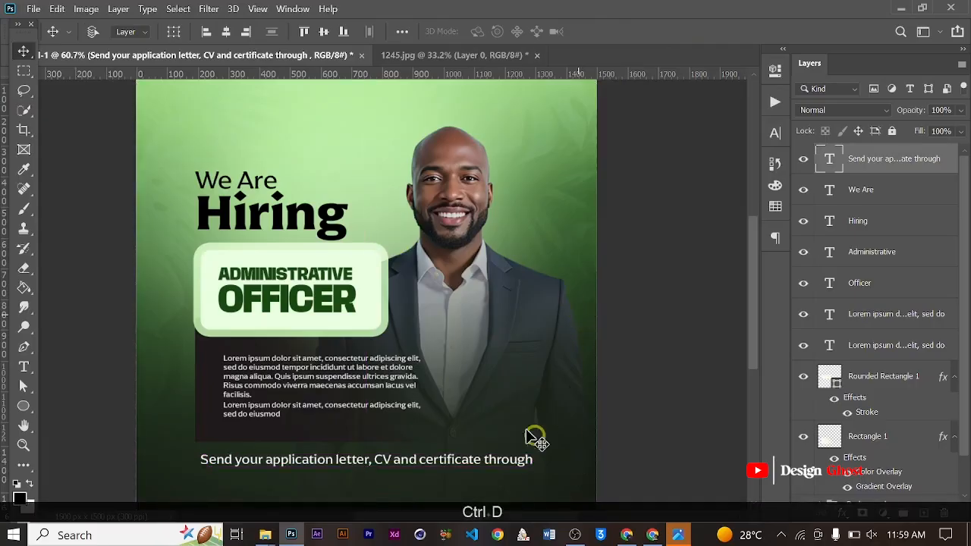
- Break the footer text after "certificate" so that "through" starts a second line
scroll(535, 438, "up", 3)
left_click_drag(503, 422, 568, 253)
key("t")
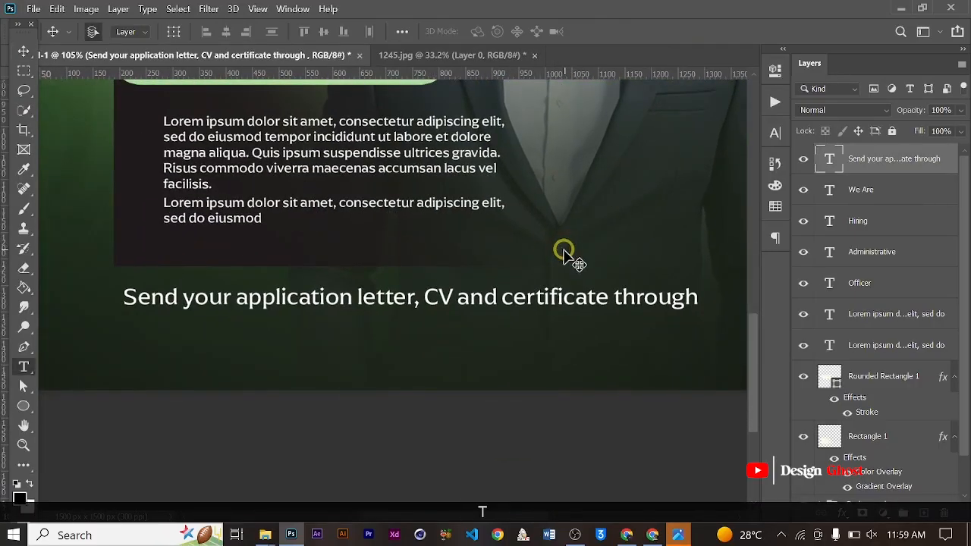
scroll(565, 254, "down", 1)
left_click(609, 292)
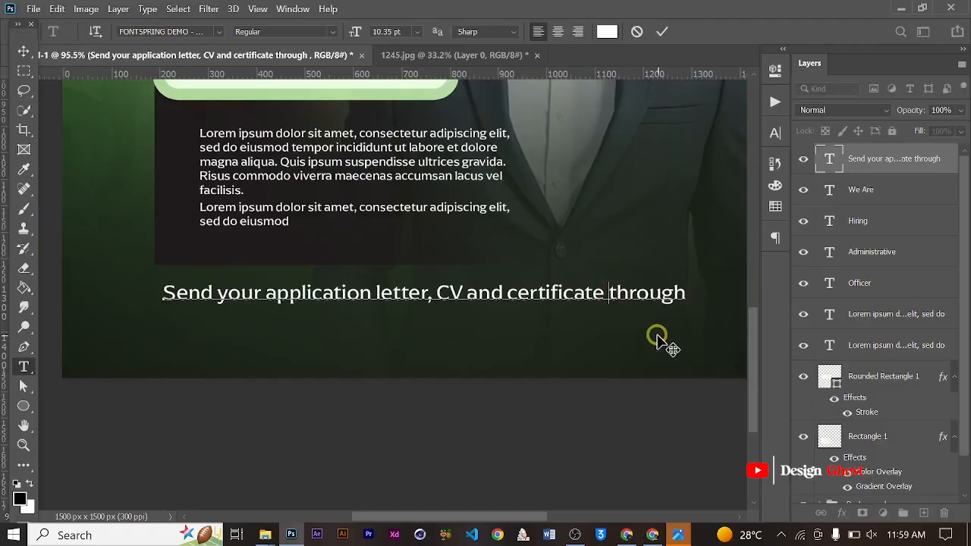
key("Return")
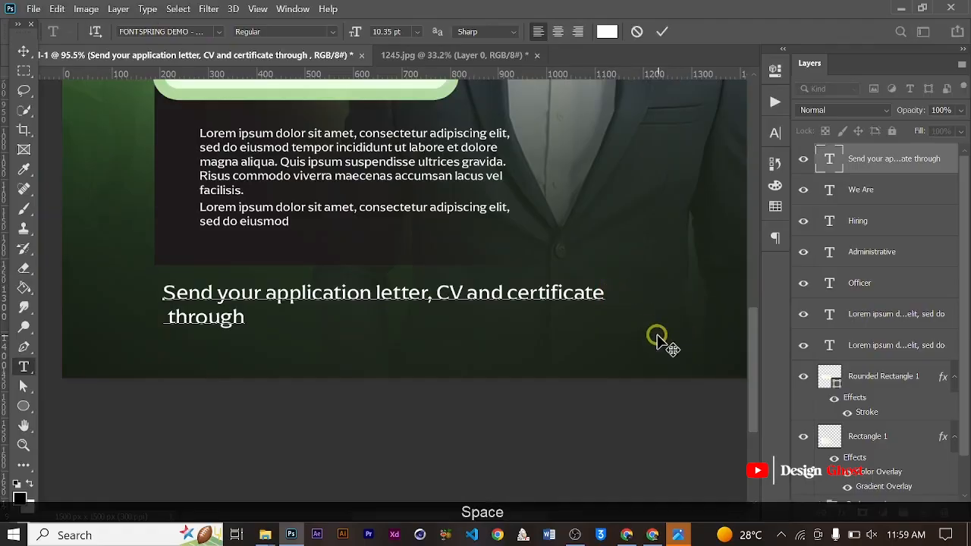
key("BackSpace")
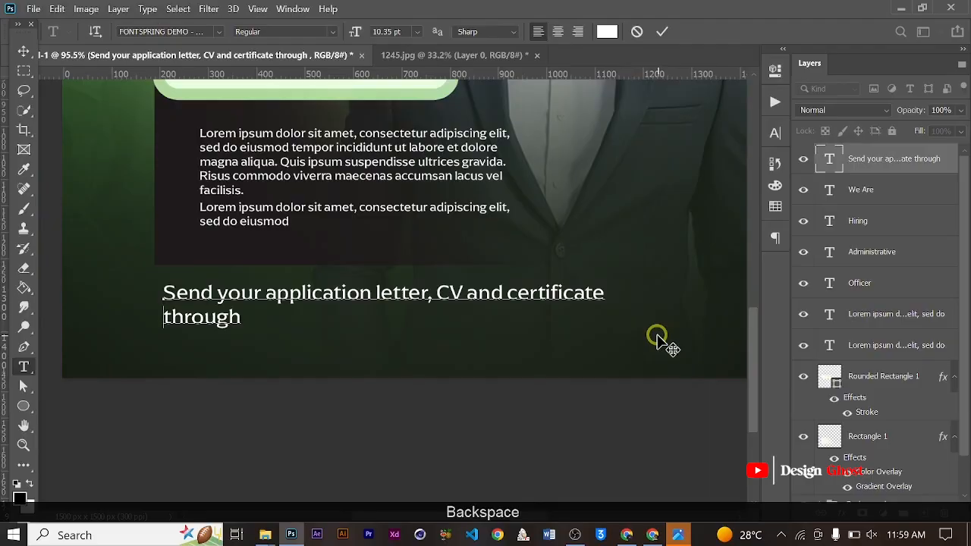
key("BackSpace")
key("End")
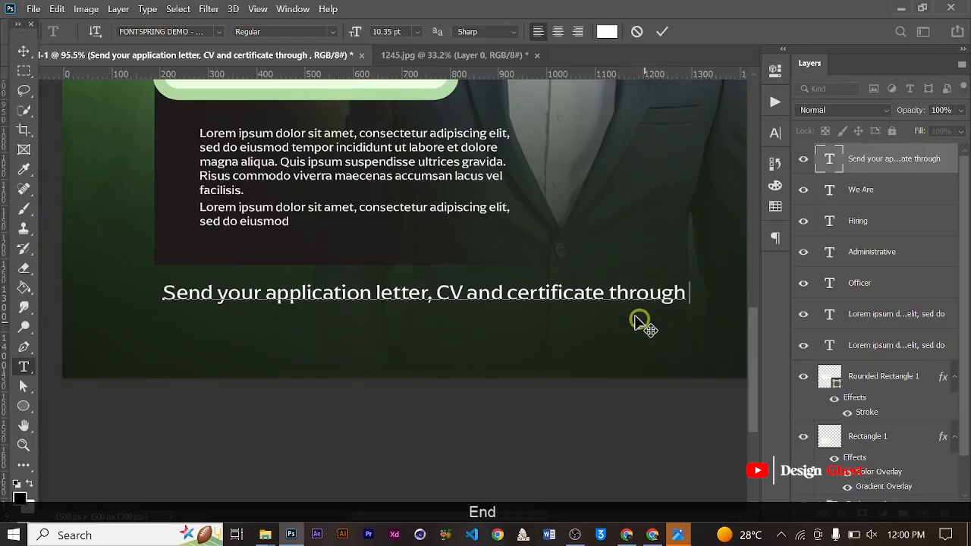
key("Return")
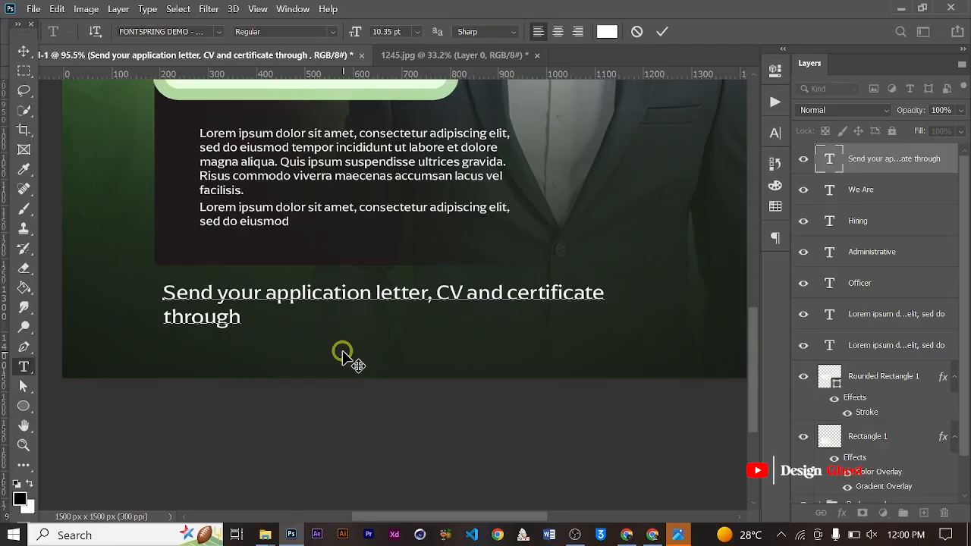
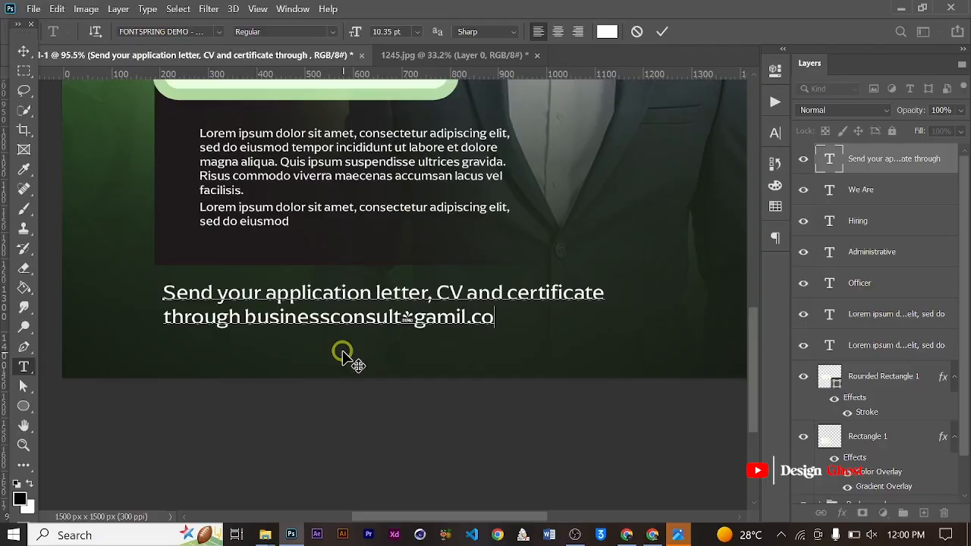
- Set the footer's e-mail address in Nexa Bold, and replace that font with Poppins Bold
scroll(386, 321, "up", 2)
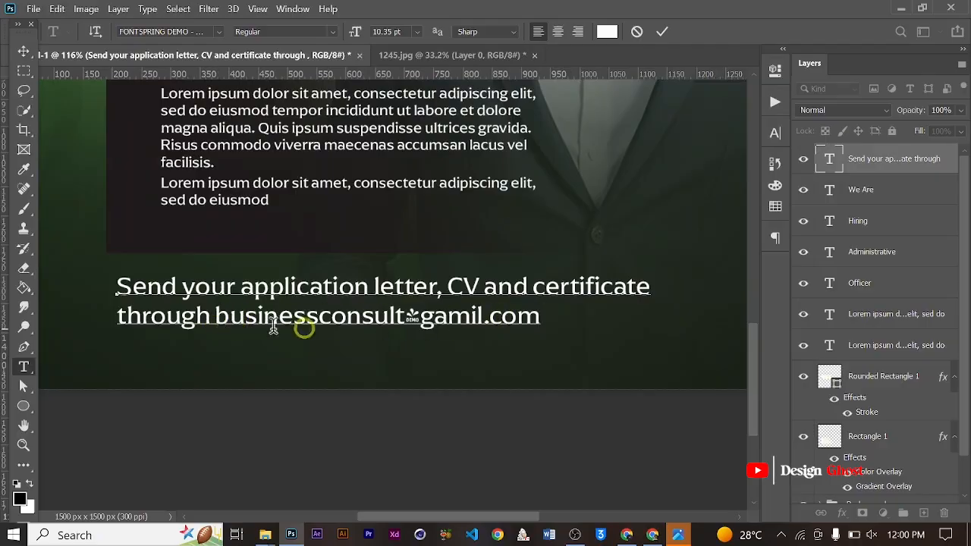
left_click_drag(215, 316, 538, 314)
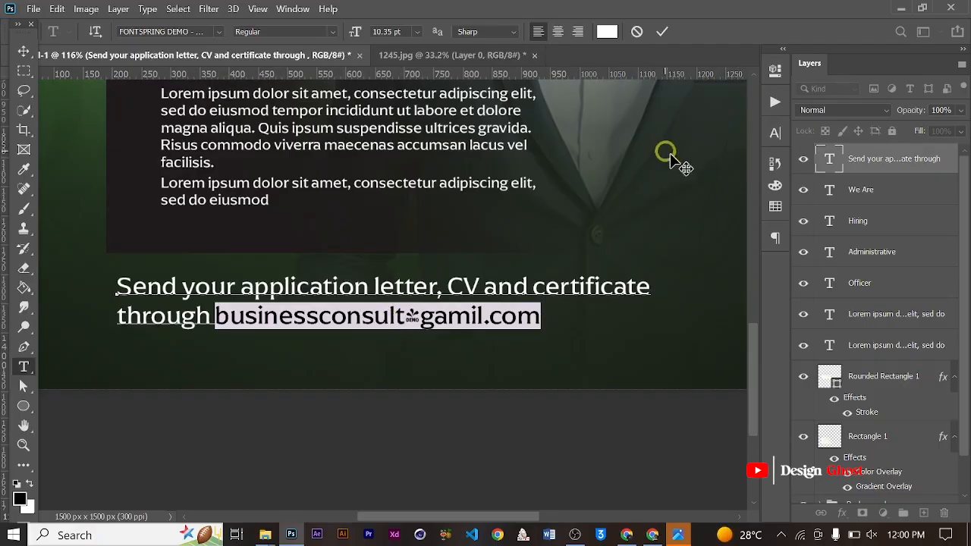
left_click(773, 135)
left_click(665, 155)
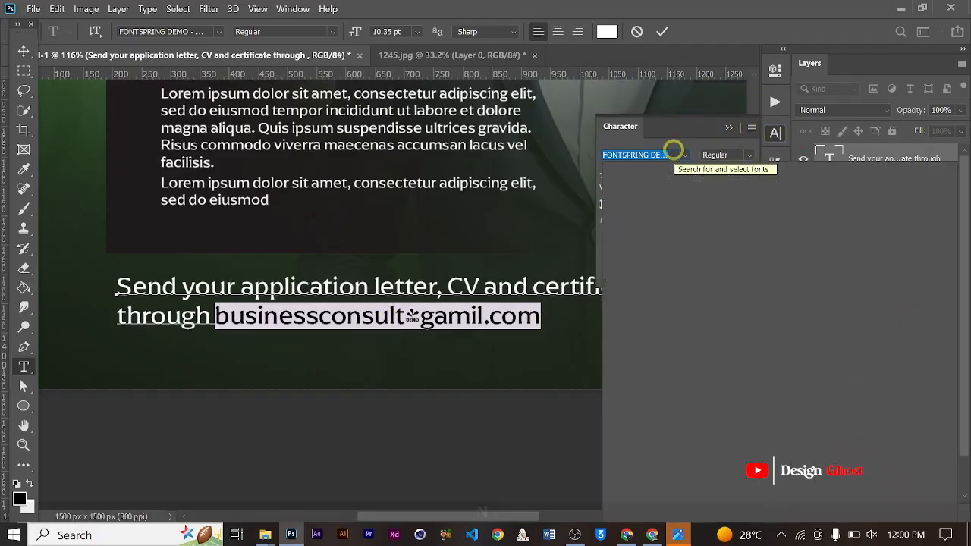
type("nexa")
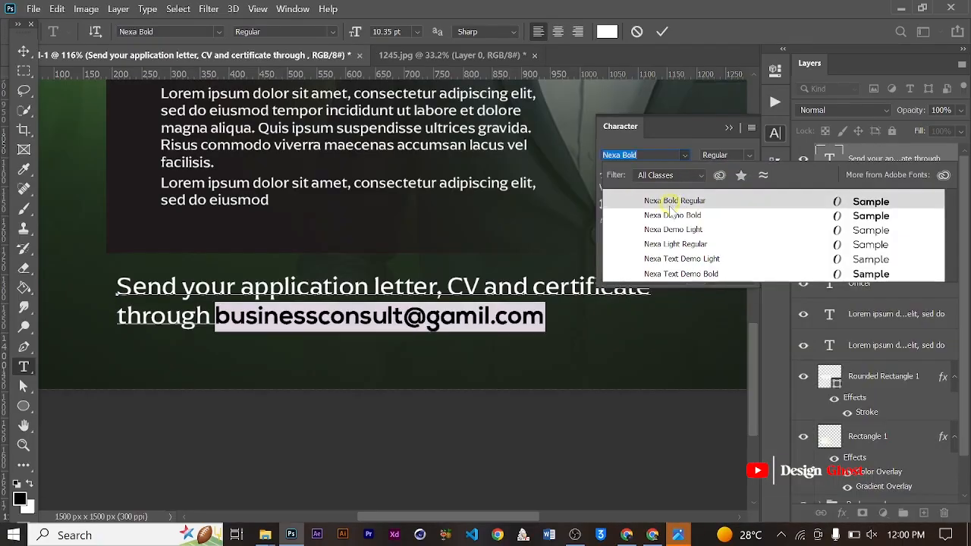
left_click(670, 206)
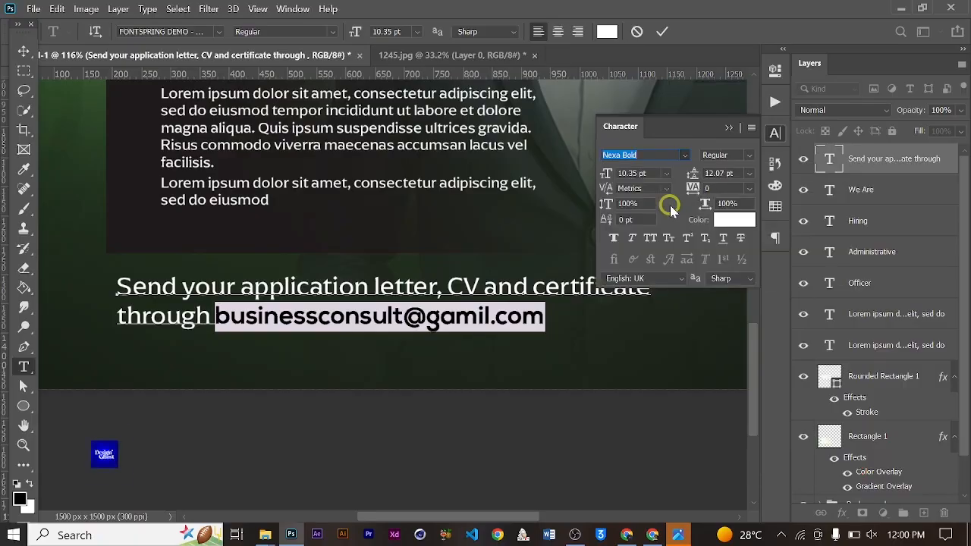
left_click(649, 159)
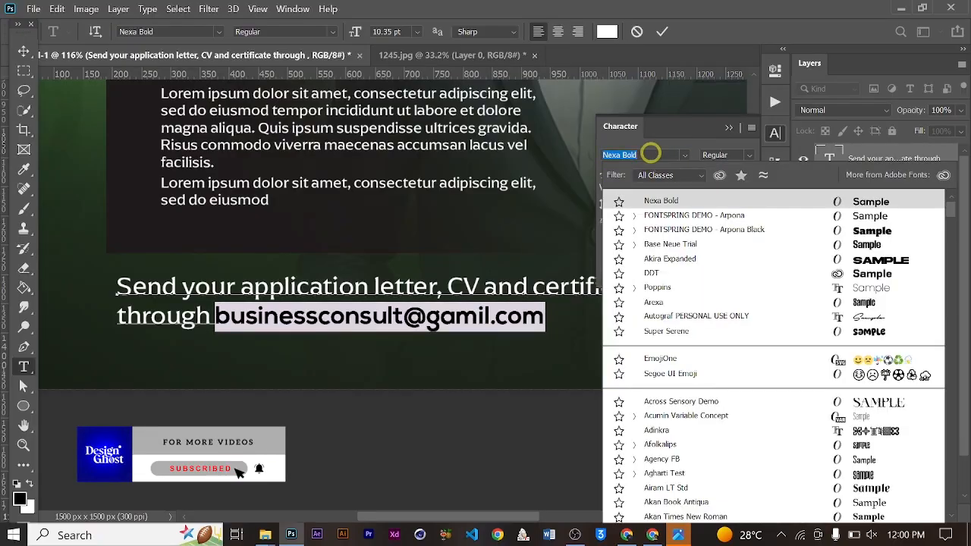
type("pop")
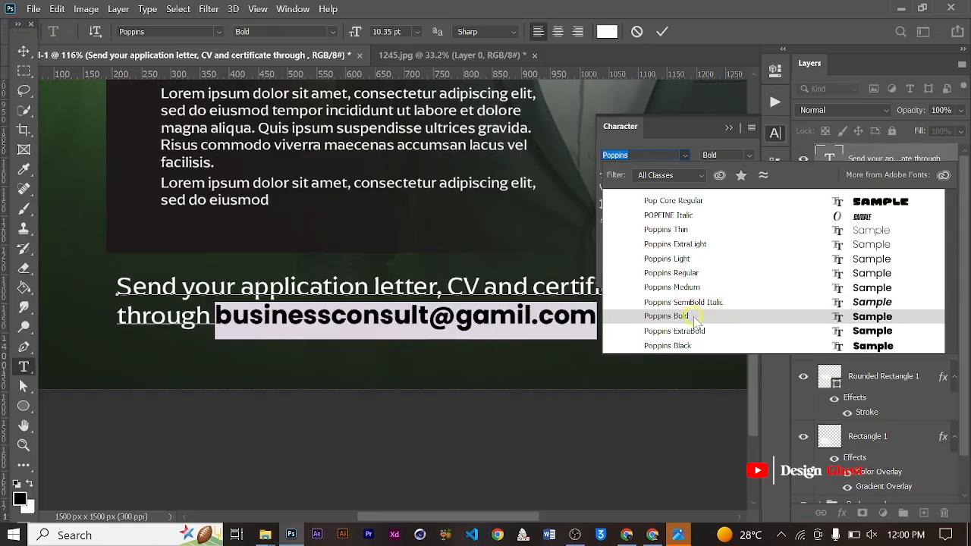
left_click(692, 316)
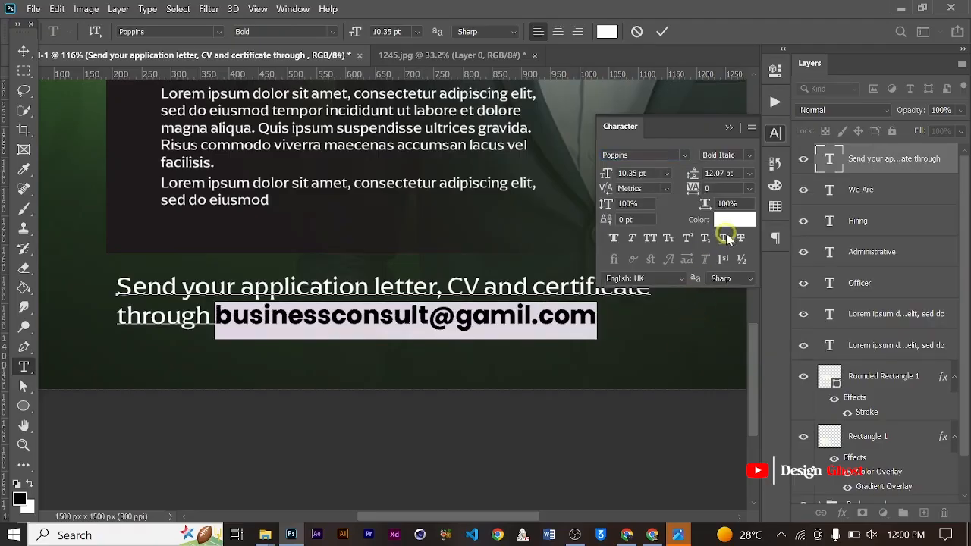
- Color the selected e-mail address bright green, #36ff00
left_click(732, 222)
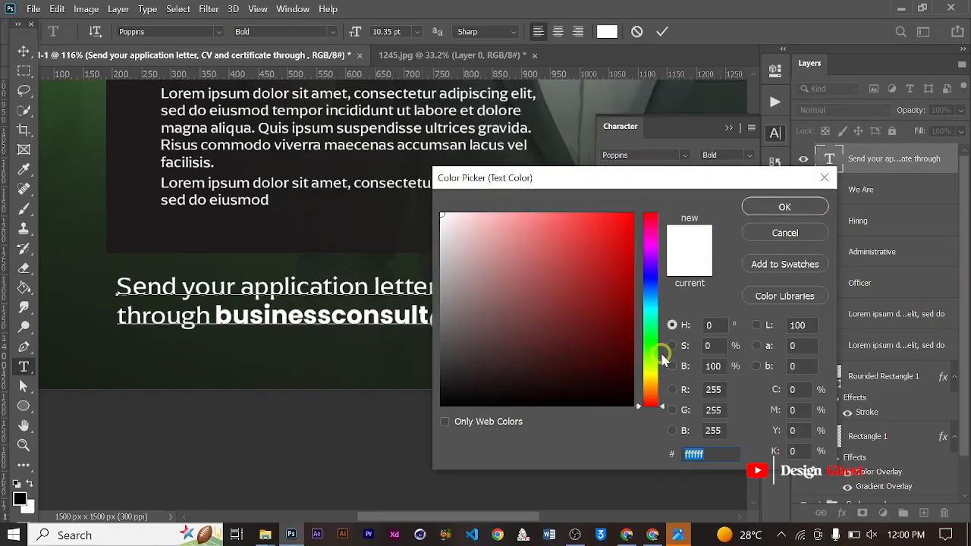
left_click(652, 353)
left_click_drag(604, 278, 773, 196)
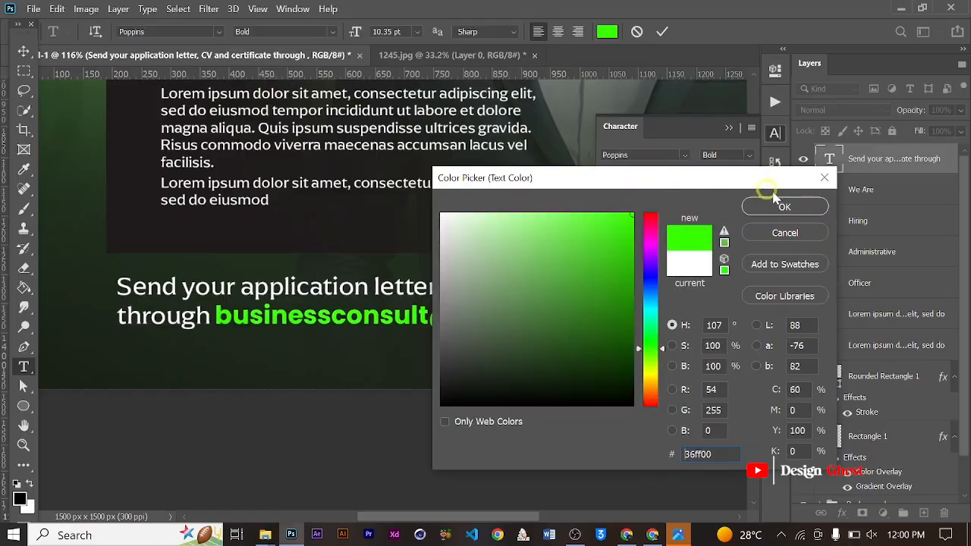
left_click(782, 206)
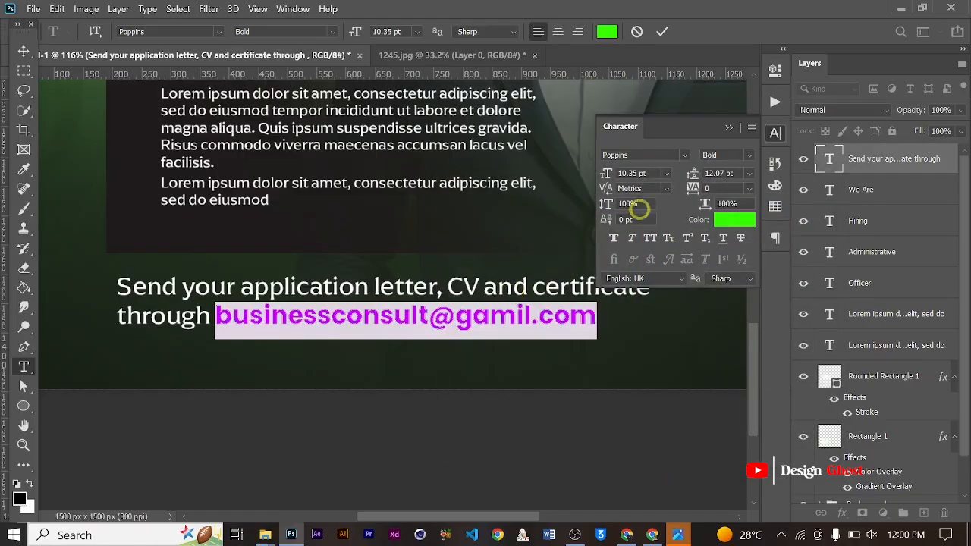
- Compare the Medium and Regular weights on the e-mail address, settle on Poppins Medium and commit the text
left_click(751, 154)
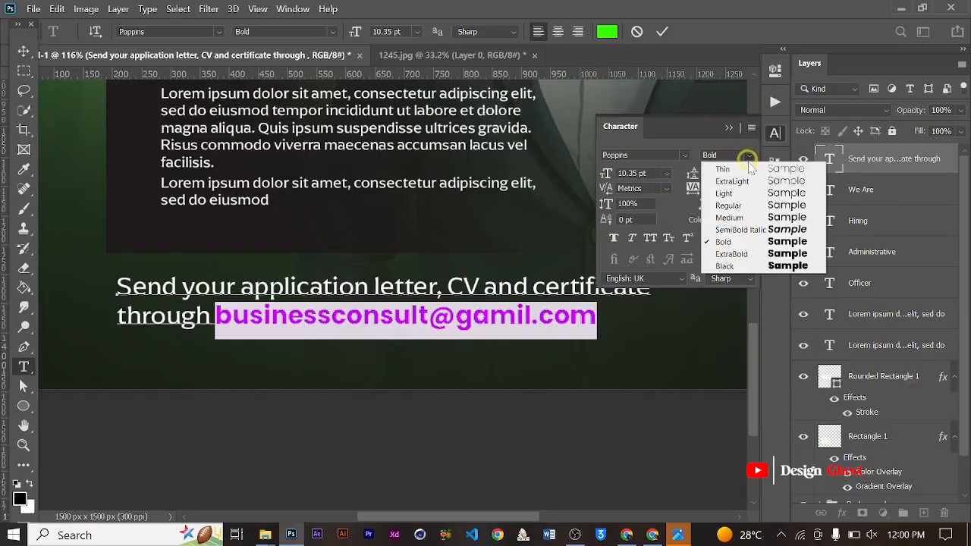
left_click(751, 218)
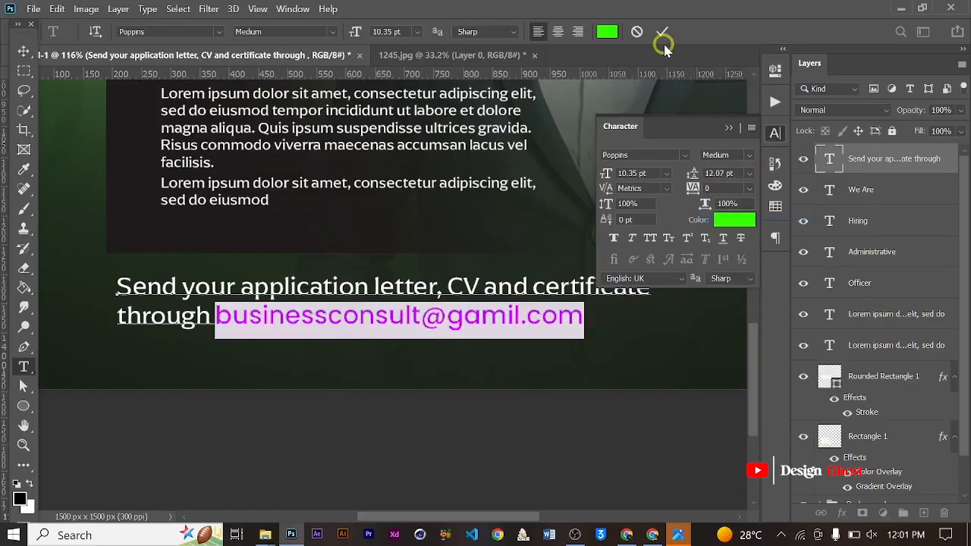
left_click(751, 155)
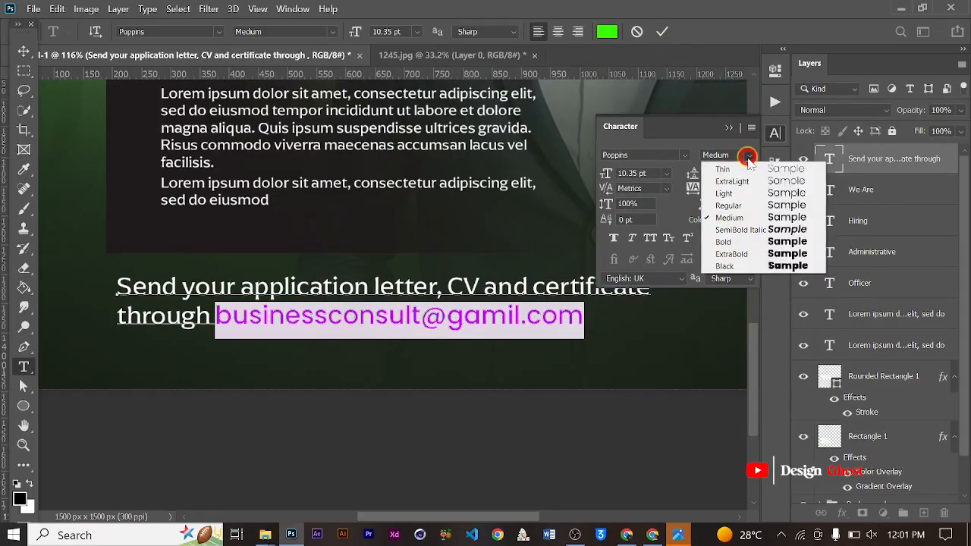
left_click(747, 208)
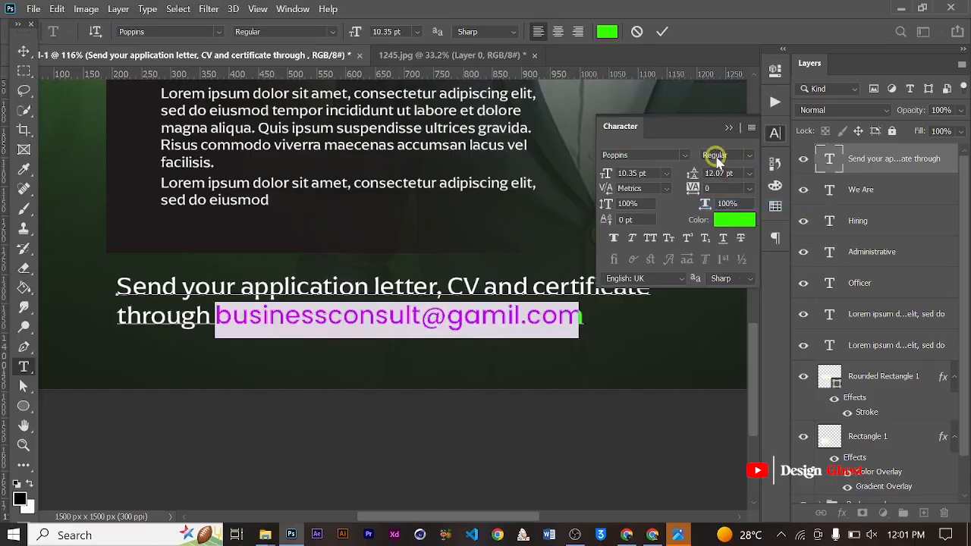
left_click(749, 156)
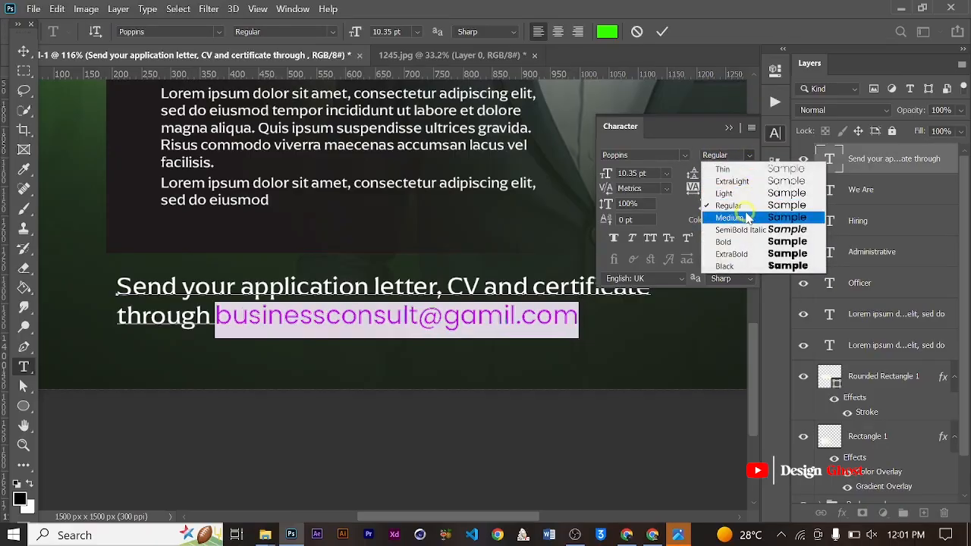
left_click(739, 216)
left_click(662, 31)
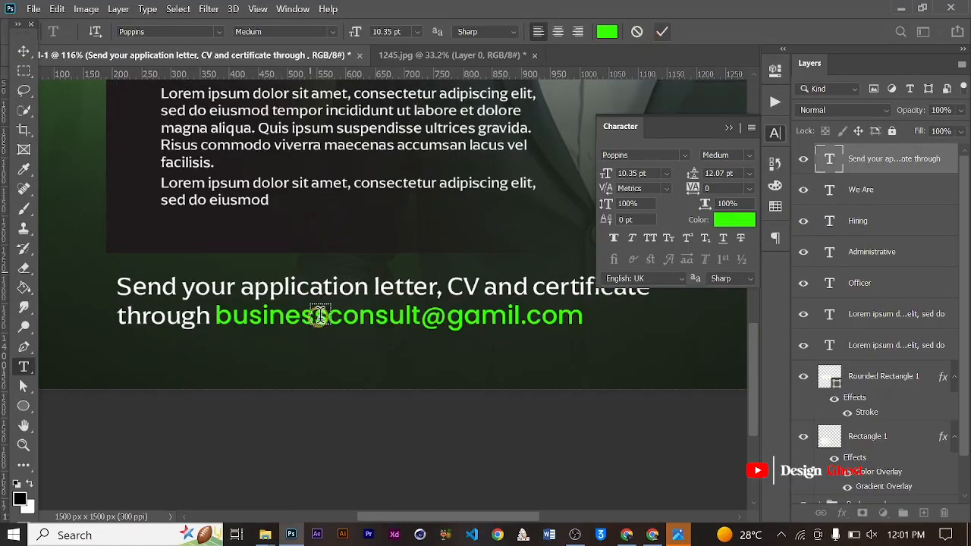
- Center-align both lines of the footer text and commit the edit
scroll(383, 336, "down", 2)
left_click(369, 311)
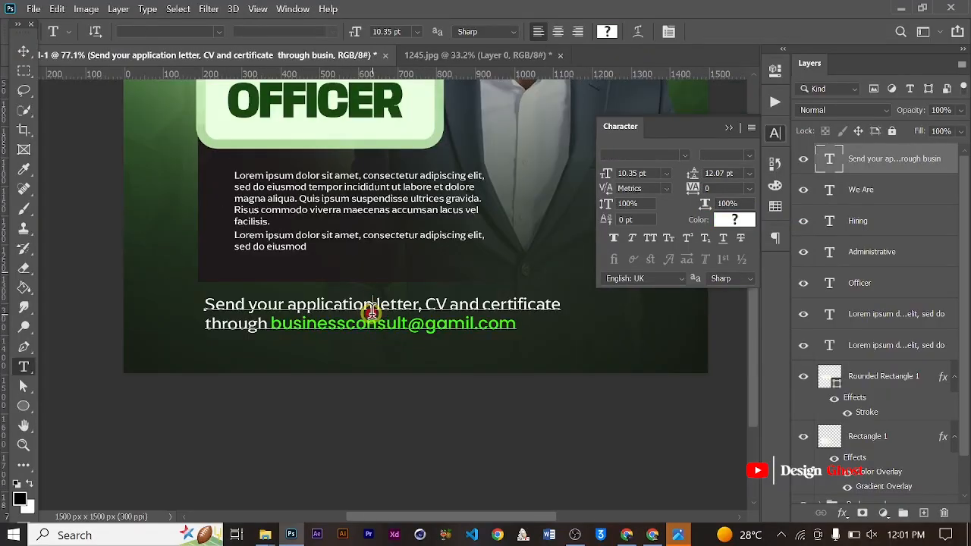
key("ctrl+a")
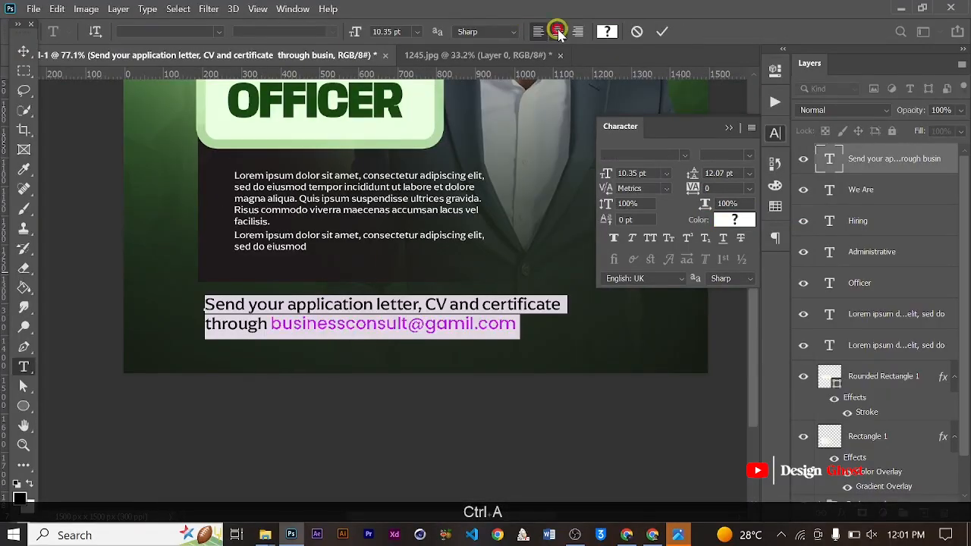
left_click(557, 31)
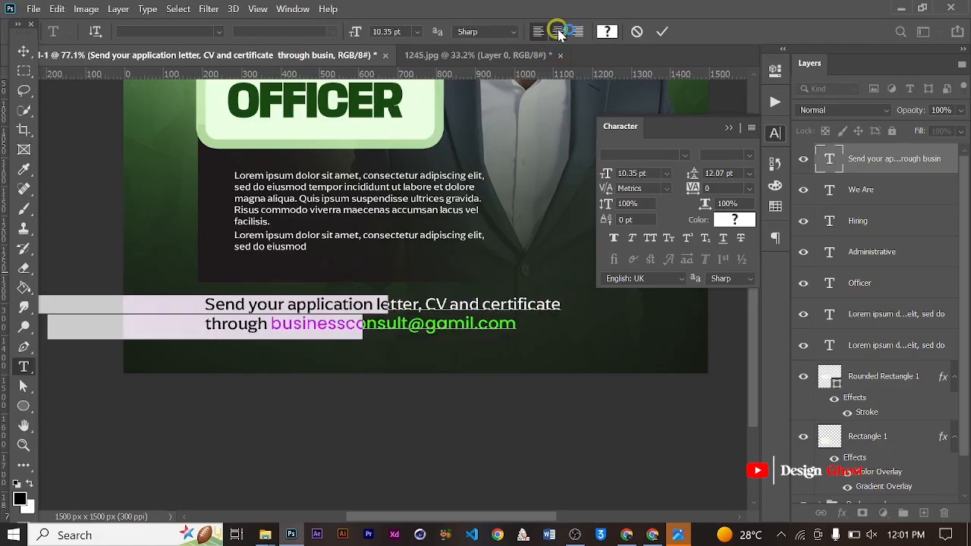
left_click(657, 34)
- Scale the footer text block down to 77.81% and place it below the dark paragraph panel
left_click(23, 51)
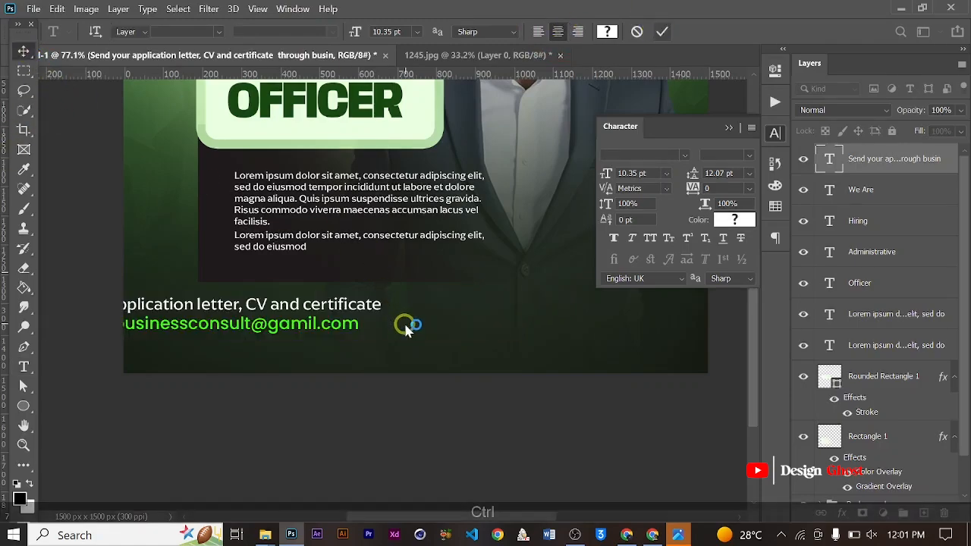
key("ctrl+t")
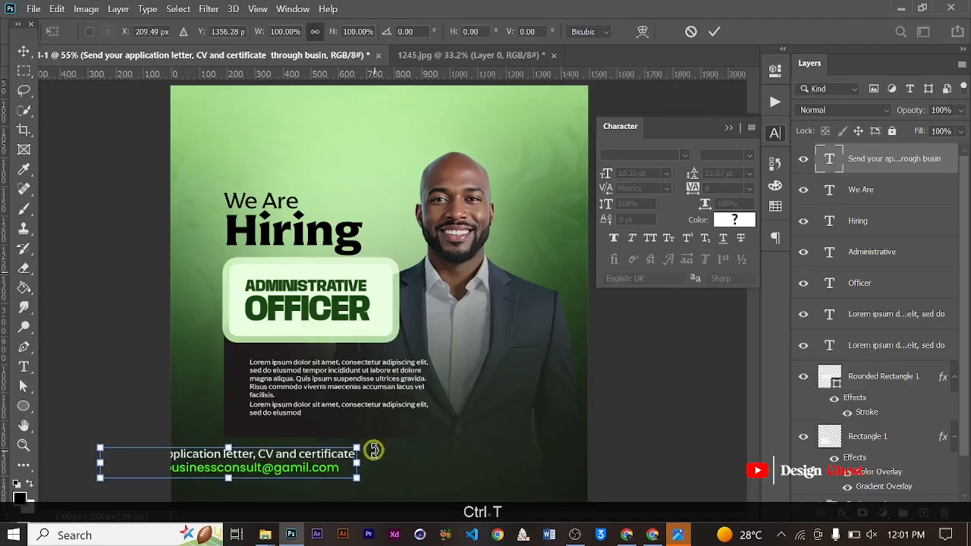
left_click_drag(355, 447, 480, 476)
key("Return")
key("ctrl+0")
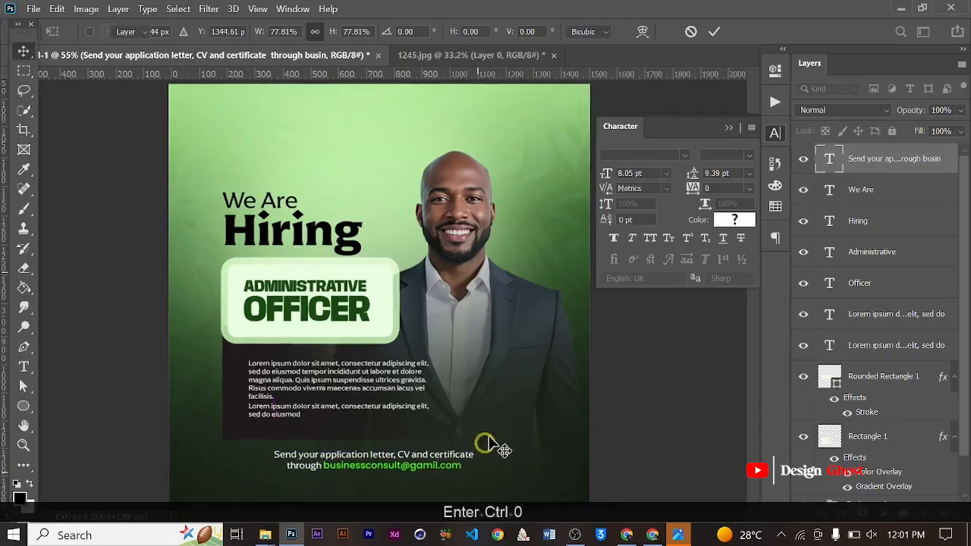
- Center the scaled two-line footer horizontally on the full canvas and clear the selection
key("ctrl+a")
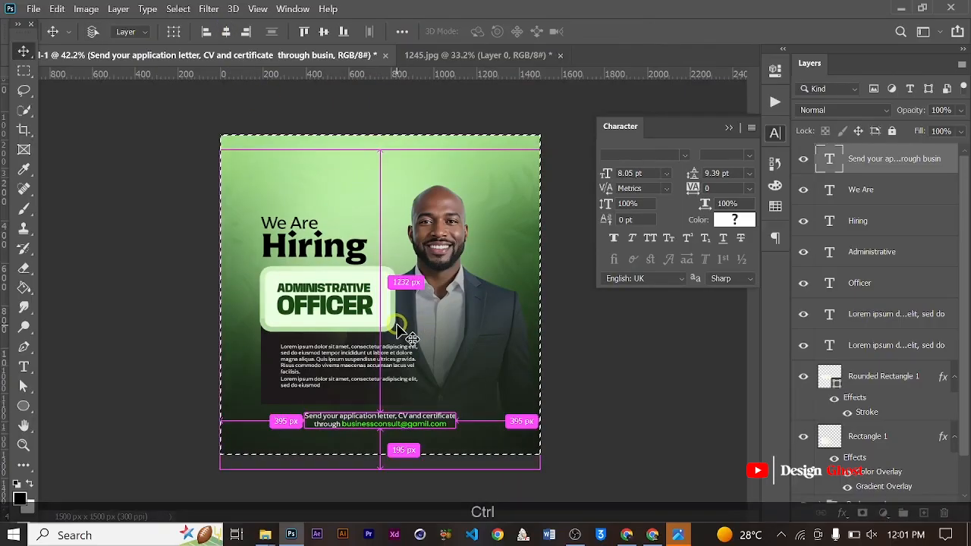
key("ctrl+d")
key("ctrl+0")
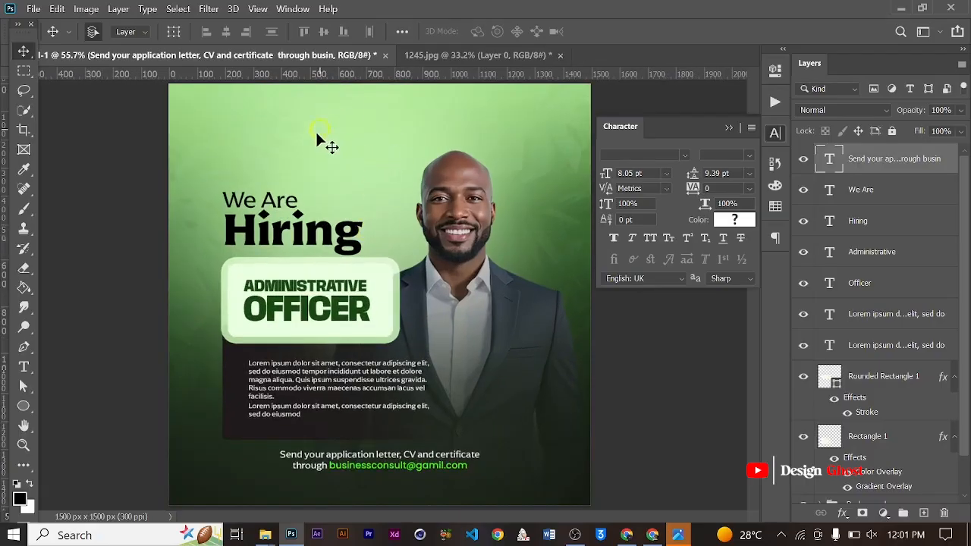
scroll(331, 147, "down", 3)
scroll(353, 213, "up", 3)
scroll(364, 182, "down", 2)
scroll(455, 289, "up", 3)
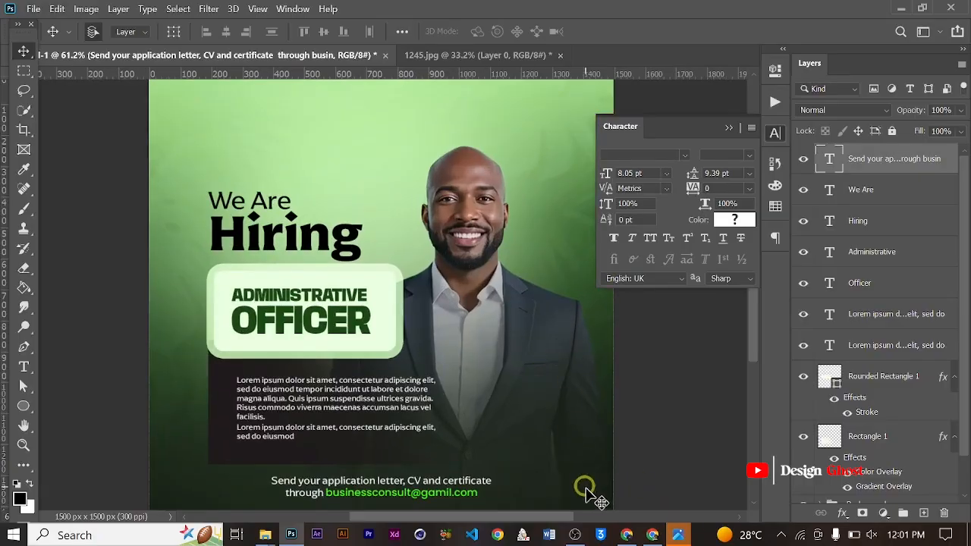
- Switch to the browser window with Pinterest and search for "Adutwumwaa logo"
left_click(628, 536)
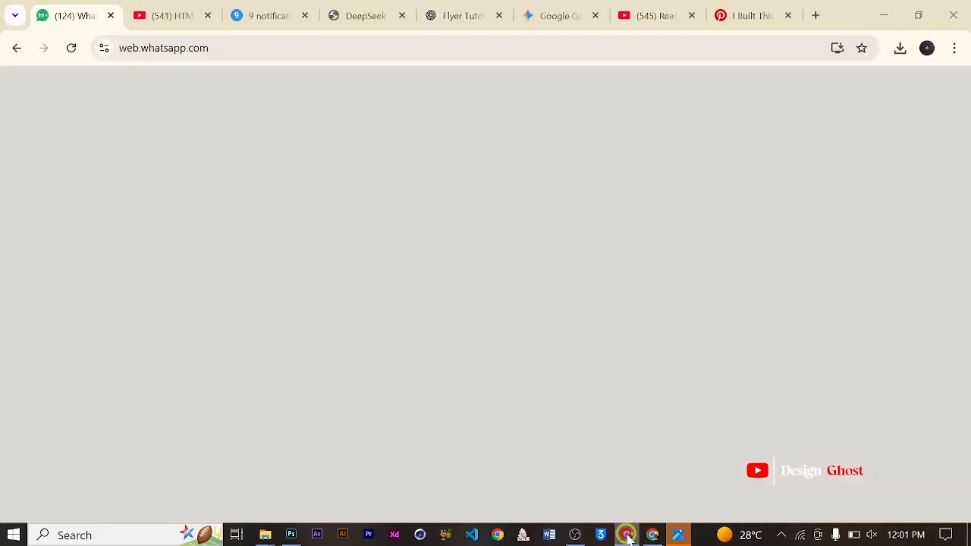
left_click(628, 536)
left_click(651, 535)
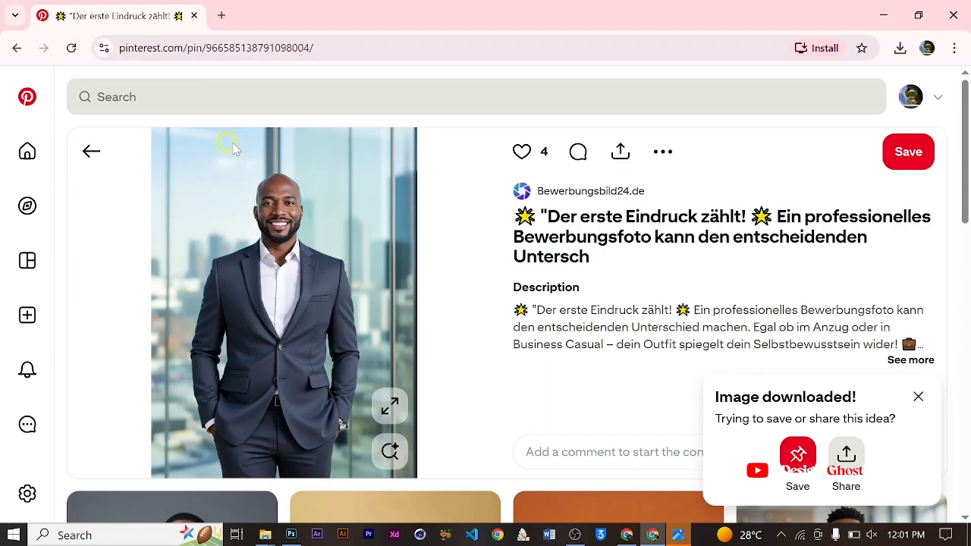
left_click(234, 97)
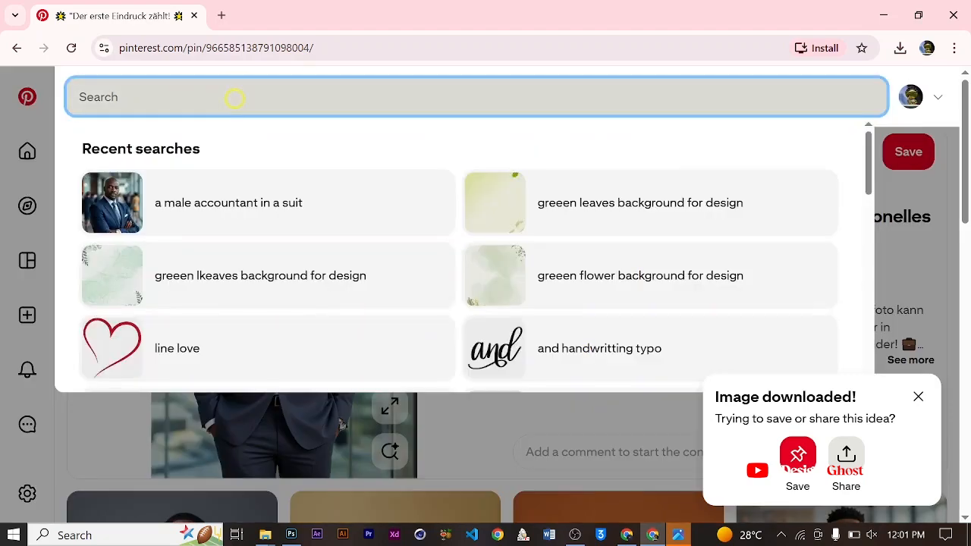
key("Caps_Lock")
type("Ad")
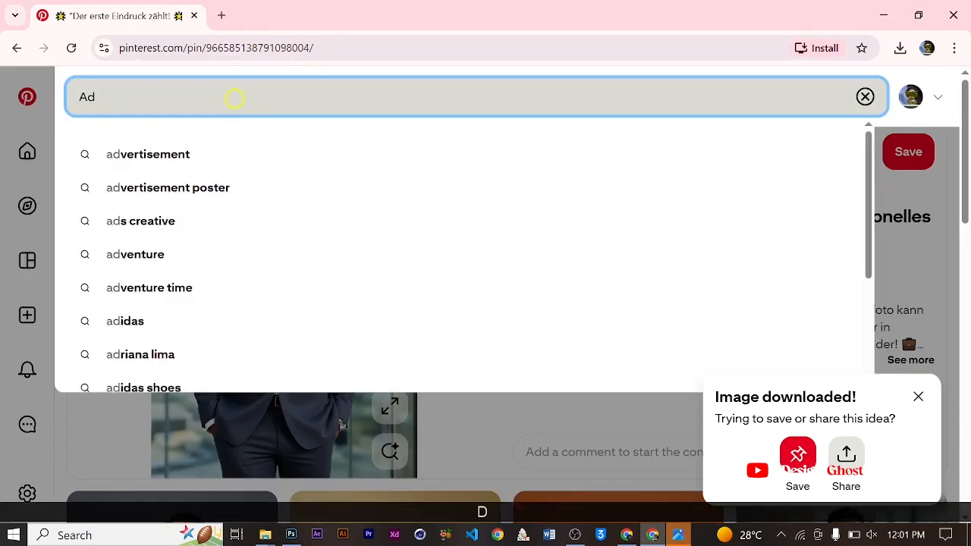
type("trwu")
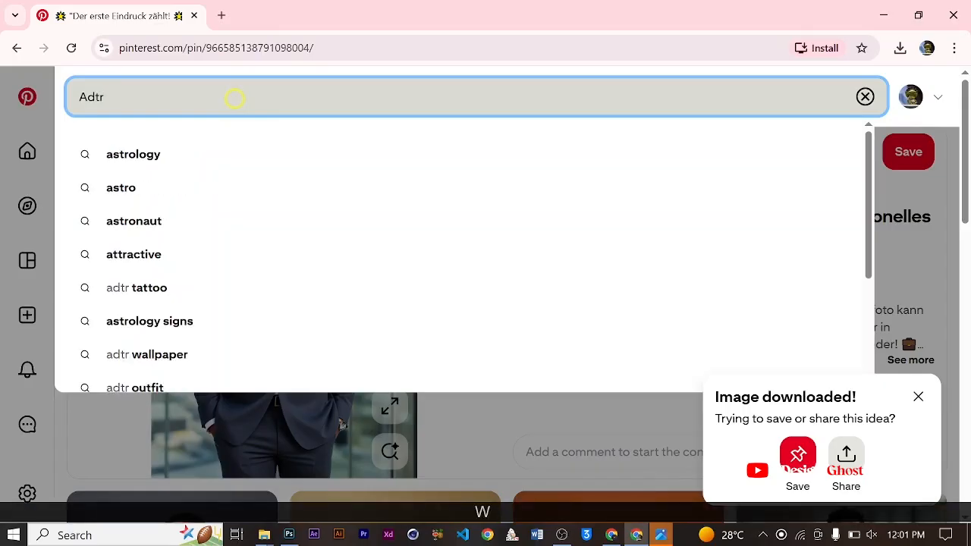
key("BackSpace")
key("BackSpace")
key("BackSpace")
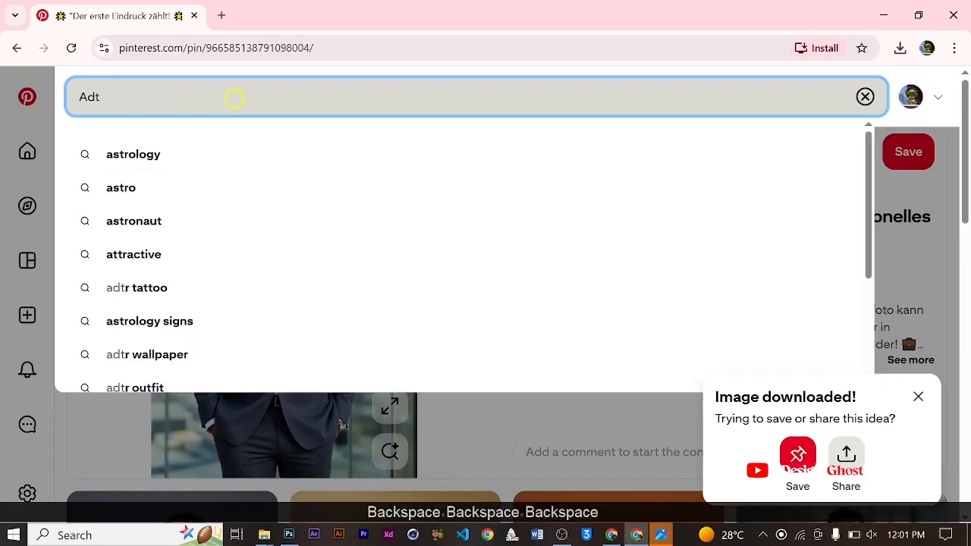
key("BackSpace")
type("utwum")
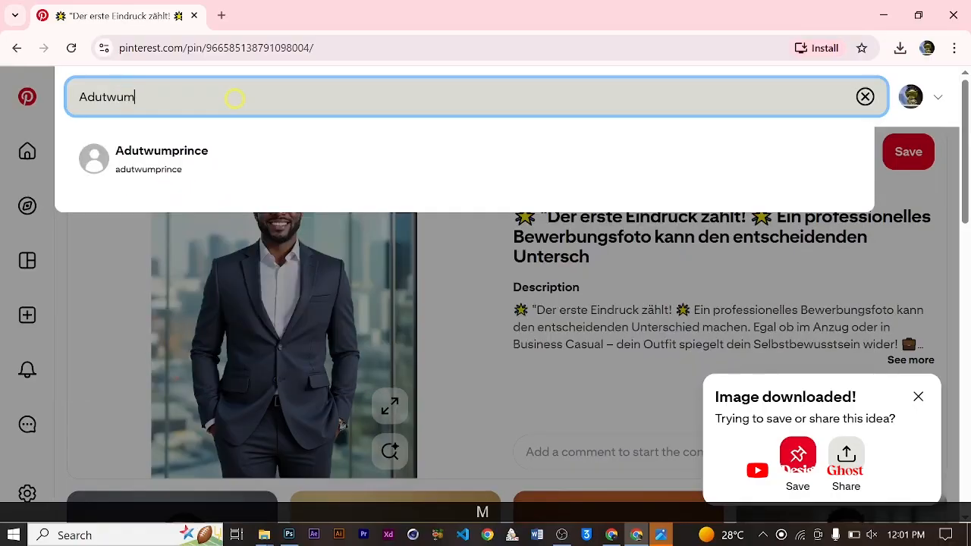
type("waa")
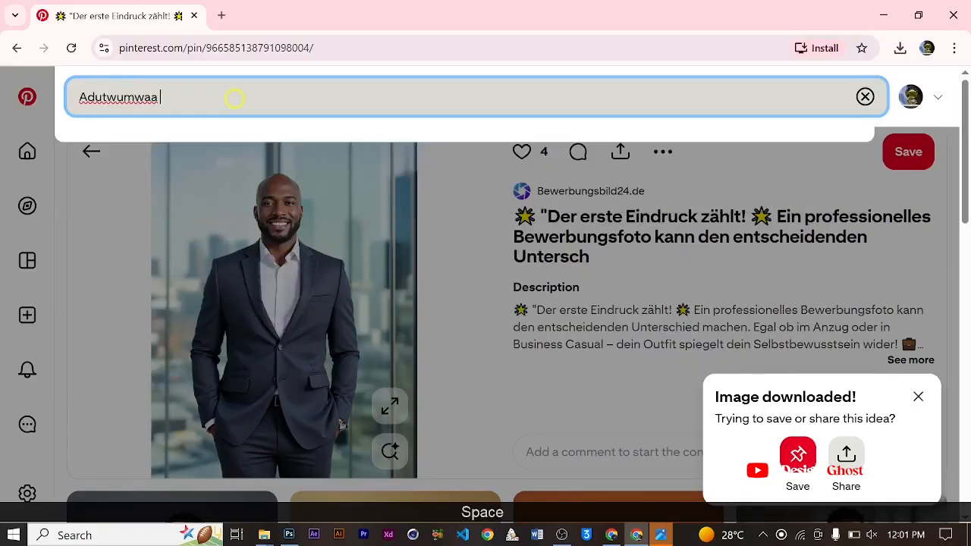
type(" lkogo=")
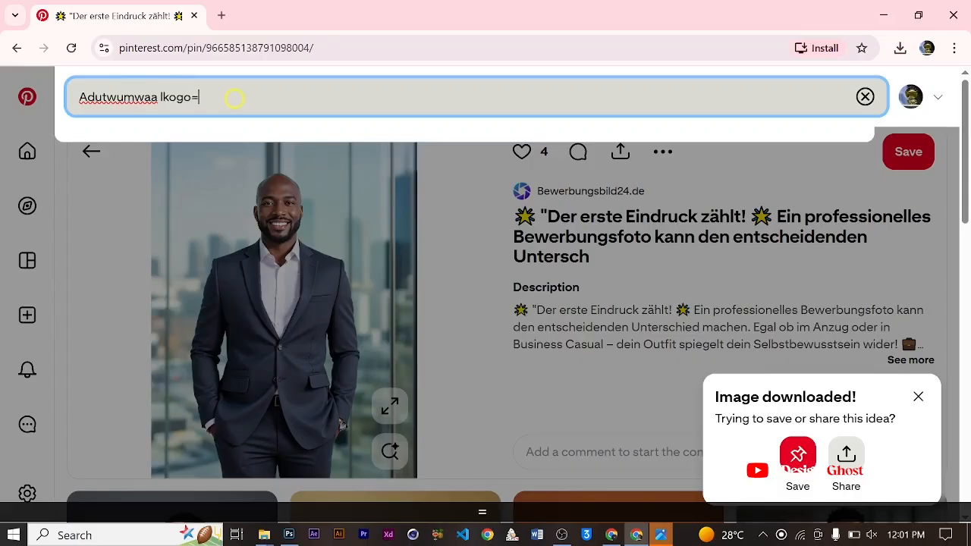
key("BackSpace")
key("BackSpace")
key("BackSpace")
key("BackSpace")
key("BackSpace")
key("BackSpace")
type("lo")
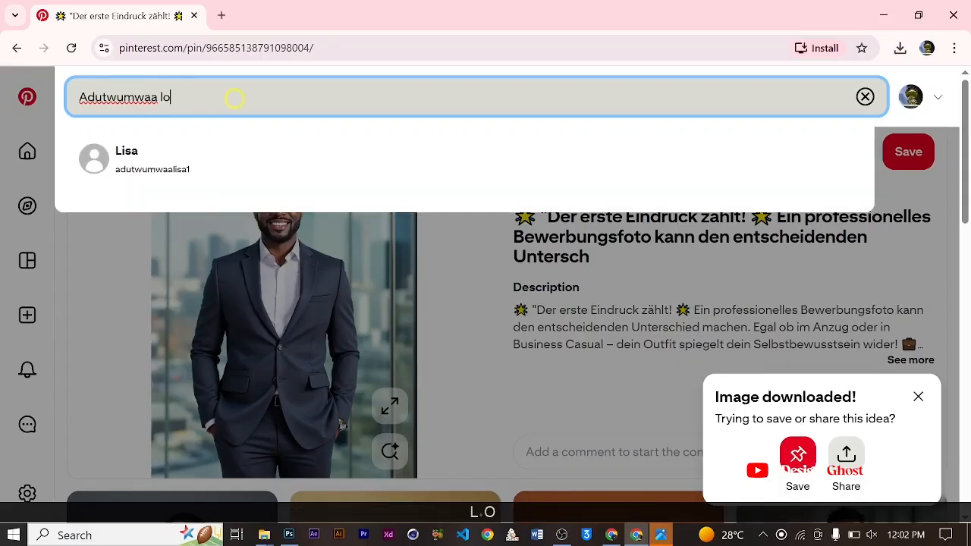
type("go")
key("Return")
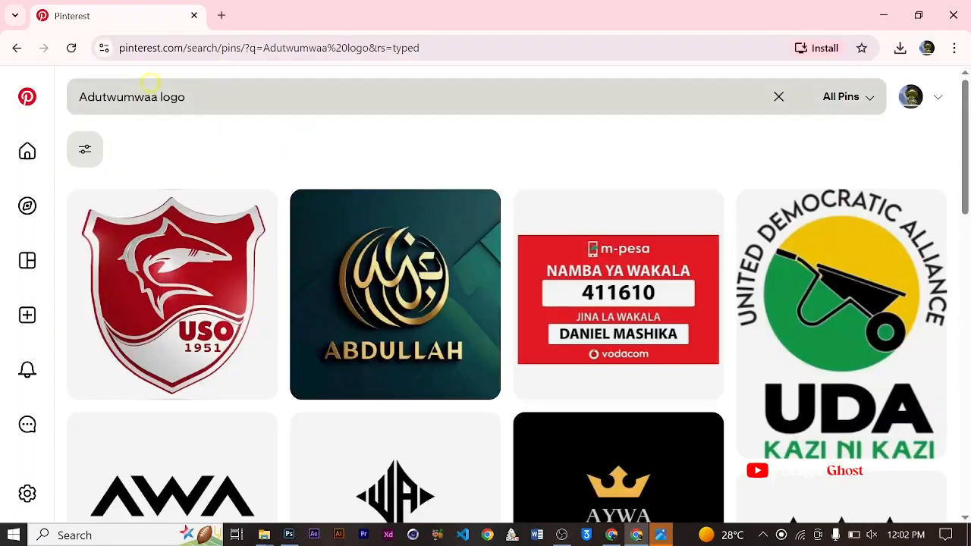
- Refine the Pinterest search to "Adutwumwaa herbal logo"
left_click(159, 94)
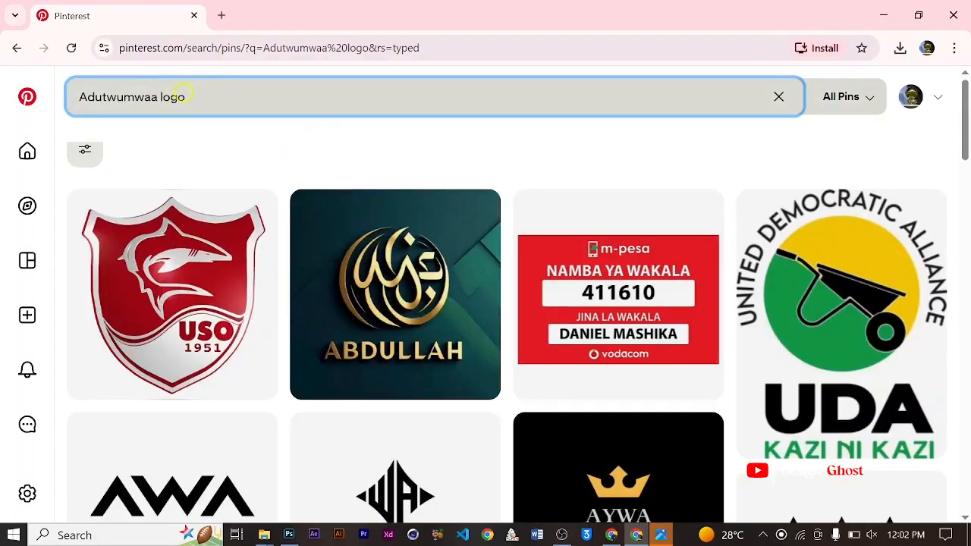
type("b")
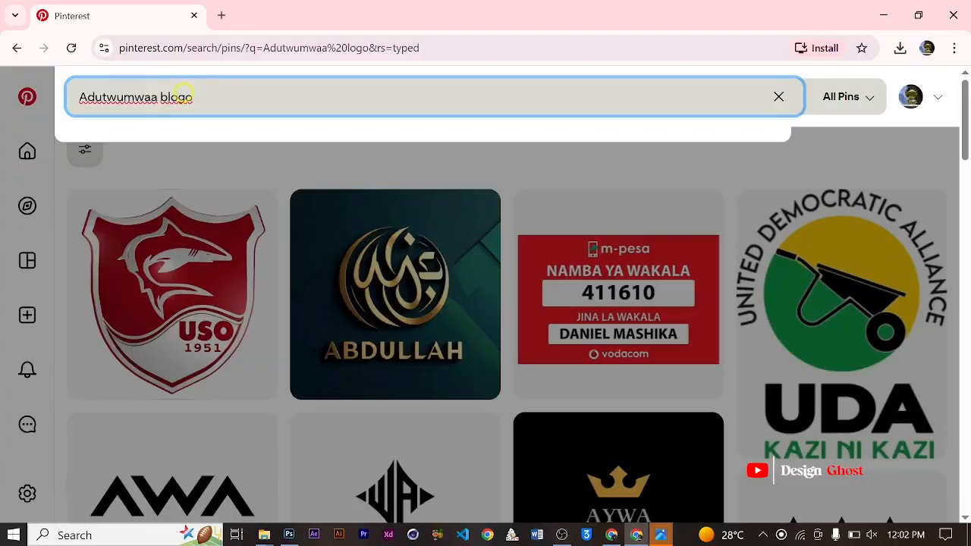
key("BackSpace")
type("he")
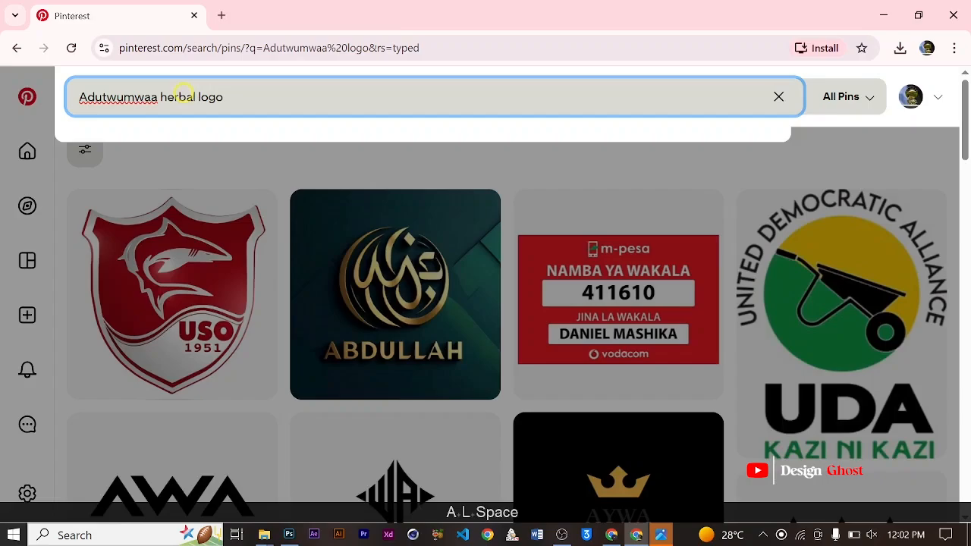
type("rbal")
key("Return")
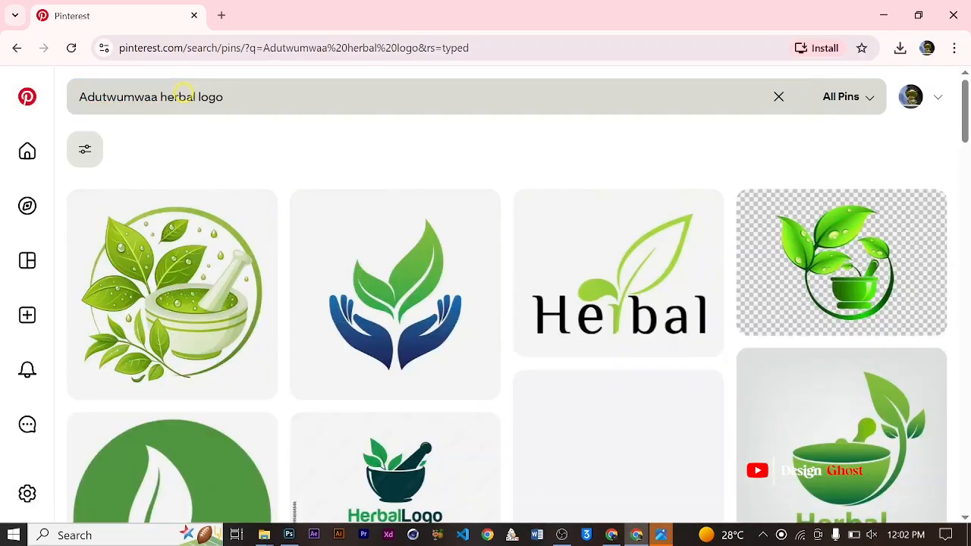
- Browse the herbal logo results for an emblem that suits the hiring design
scroll(336, 255, "down", 3)
scroll(626, 284, "up", 1)
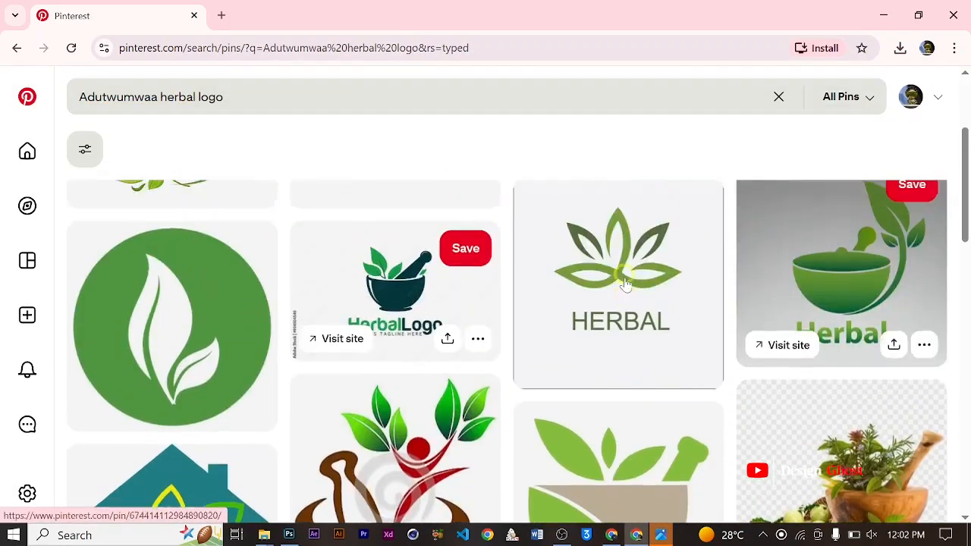
scroll(626, 284, "up", 1)
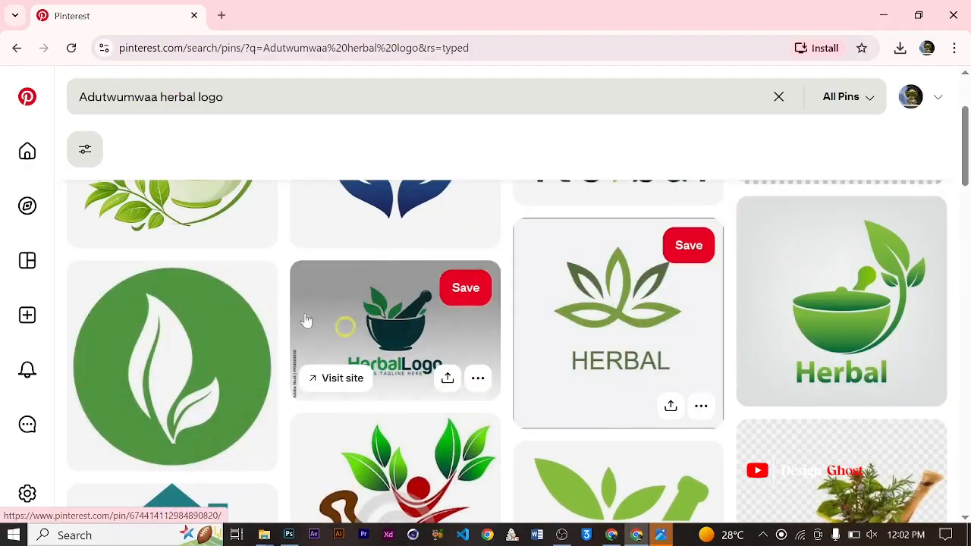
scroll(455, 341, "down", 5)
scroll(559, 385, "up", 1)
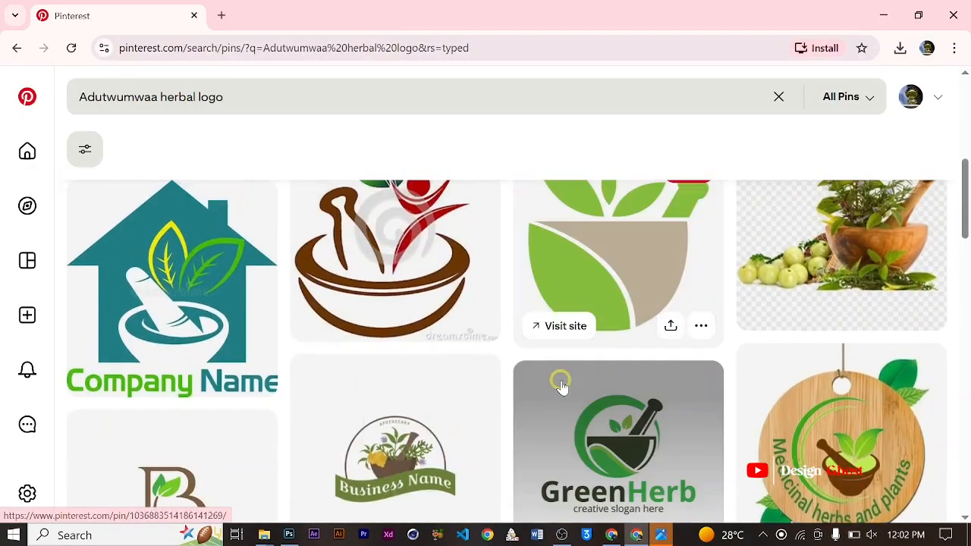
scroll(559, 385, "down", 4)
scroll(554, 375, "up", 6)
scroll(552, 364, "down", 6)
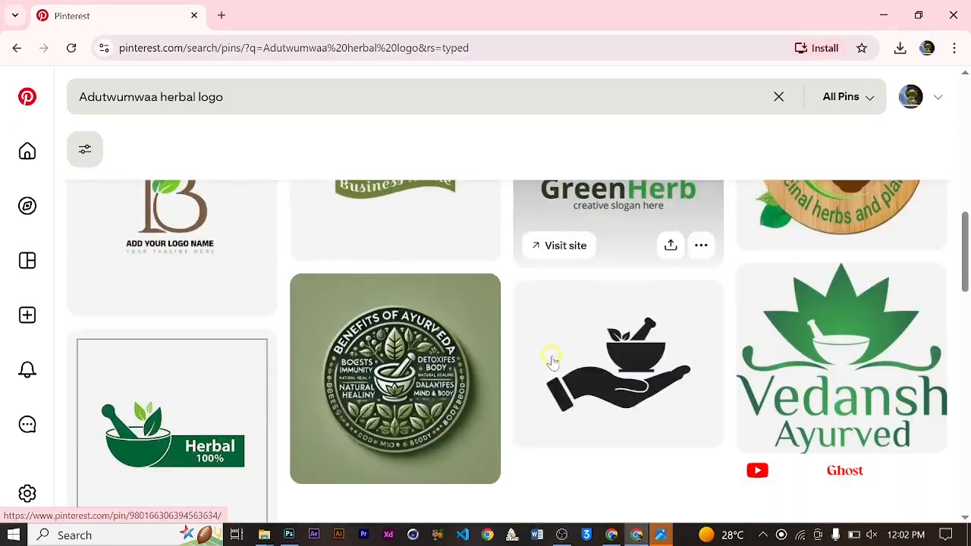
scroll(552, 361, "up", 10)
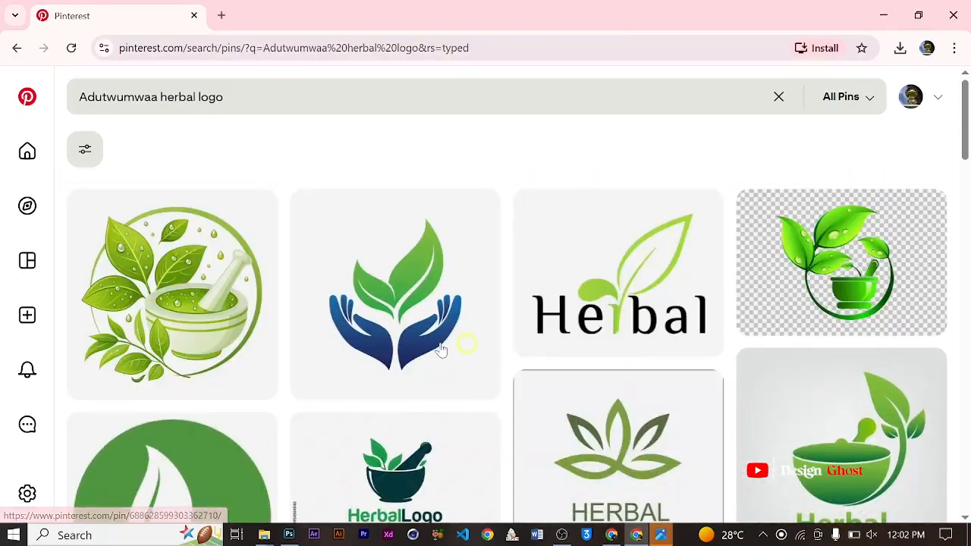
scroll(478, 360, "down", 2)
scroll(501, 356, "up", 2)
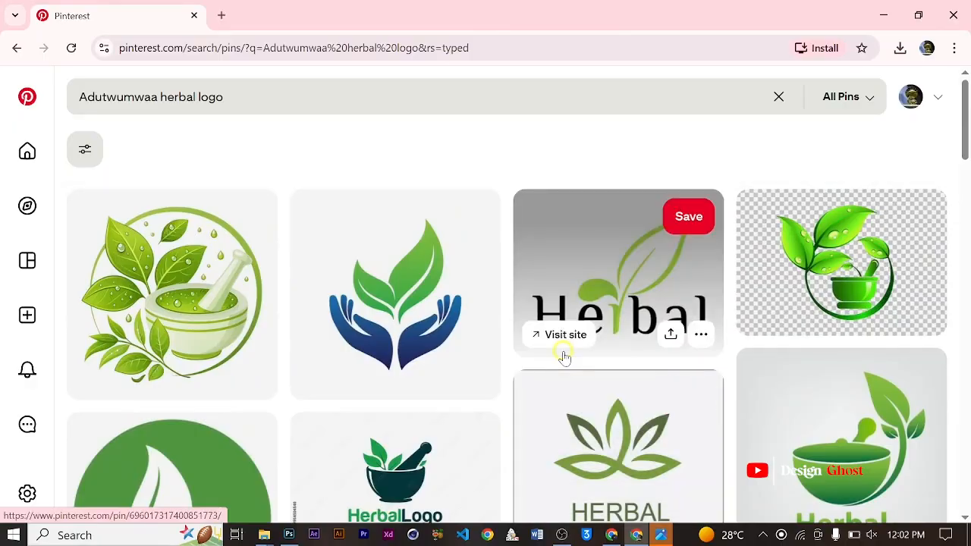
- Copy the logo image of green leaves above two blue hands and paste it into the hiring design in Photoshop
left_click(406, 307)
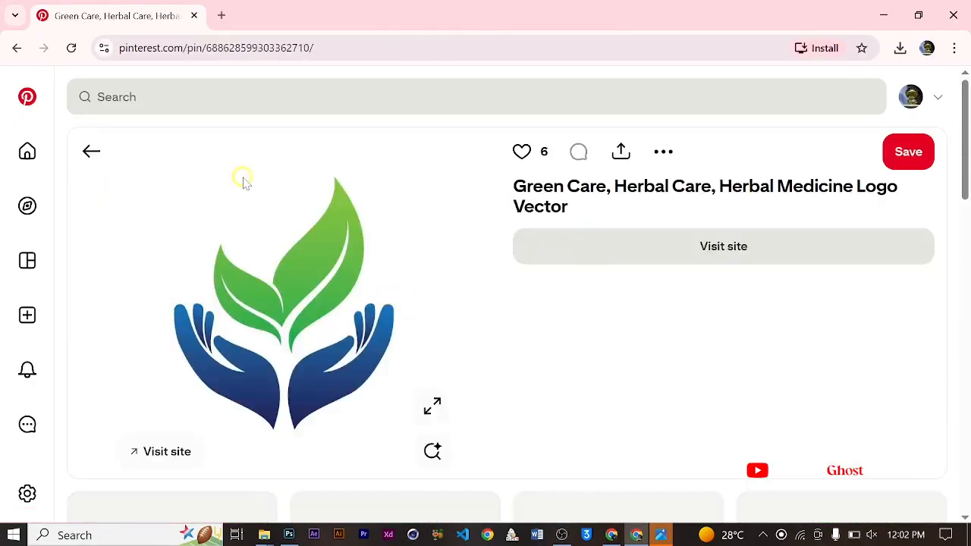
right_click(266, 210)
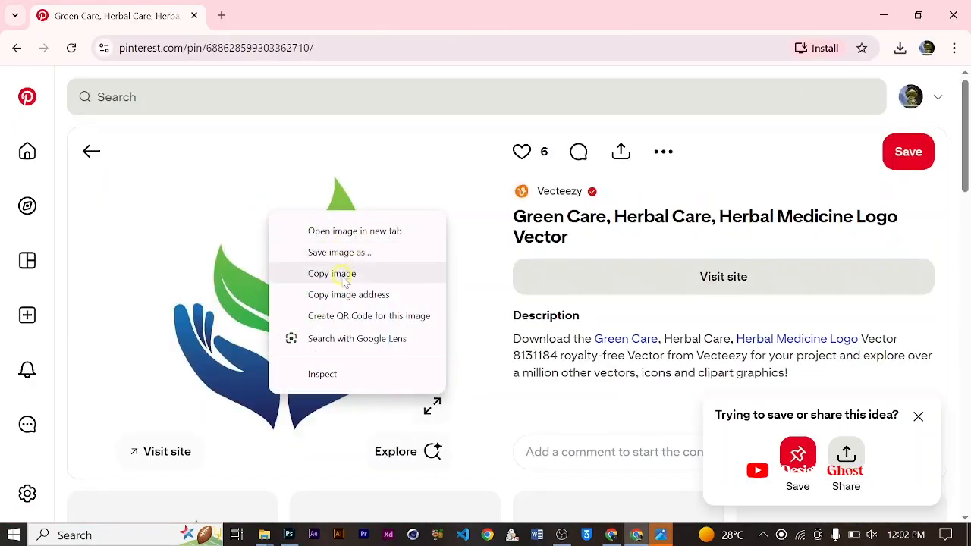
left_click(331, 273)
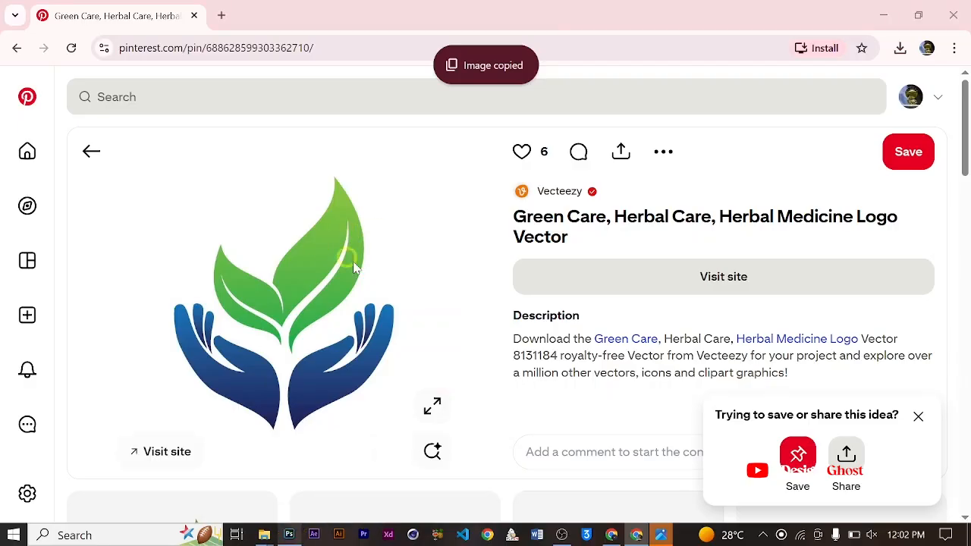
left_click(289, 534)
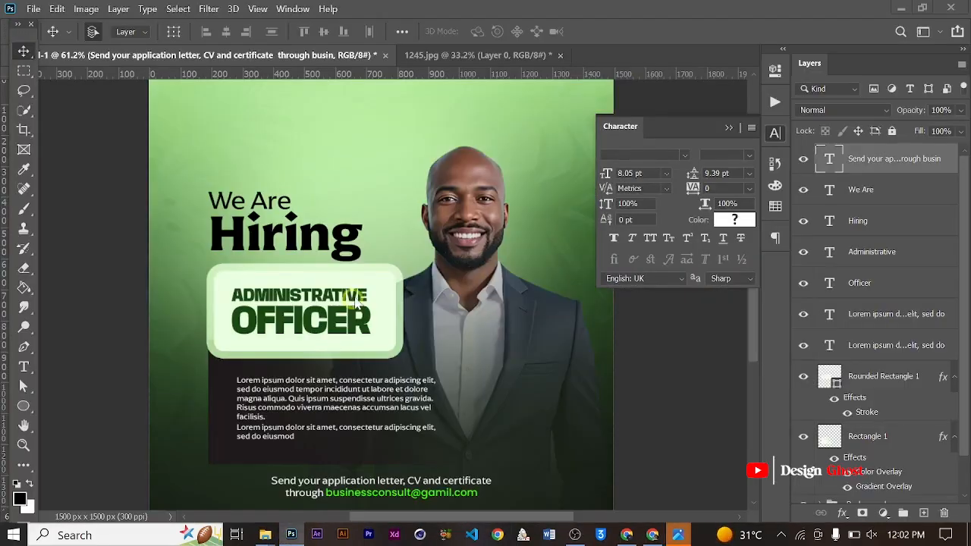
key("ctrl+0")
key("ctrl+v")
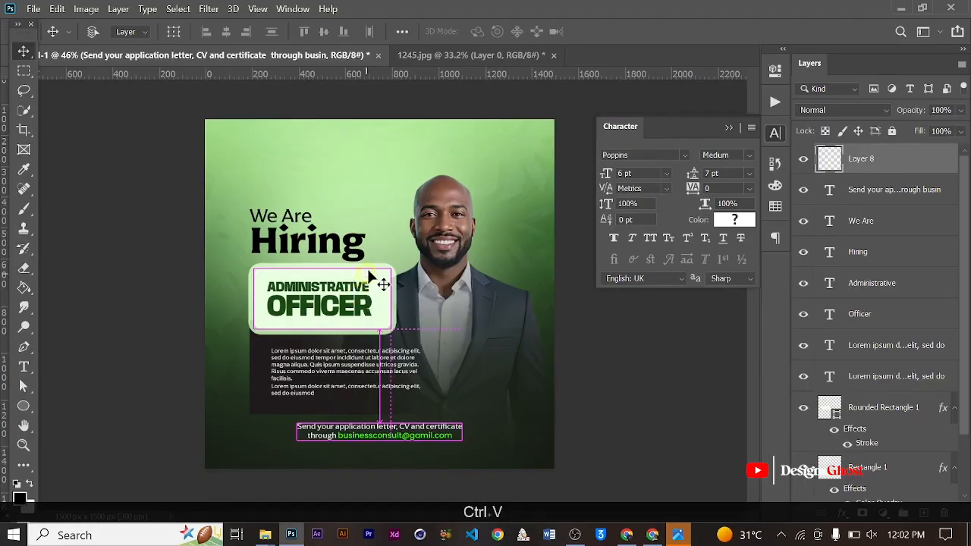
- Remove the white background around the pasted leaf-and-hands logo with the Magic Eraser Tool
key("e")
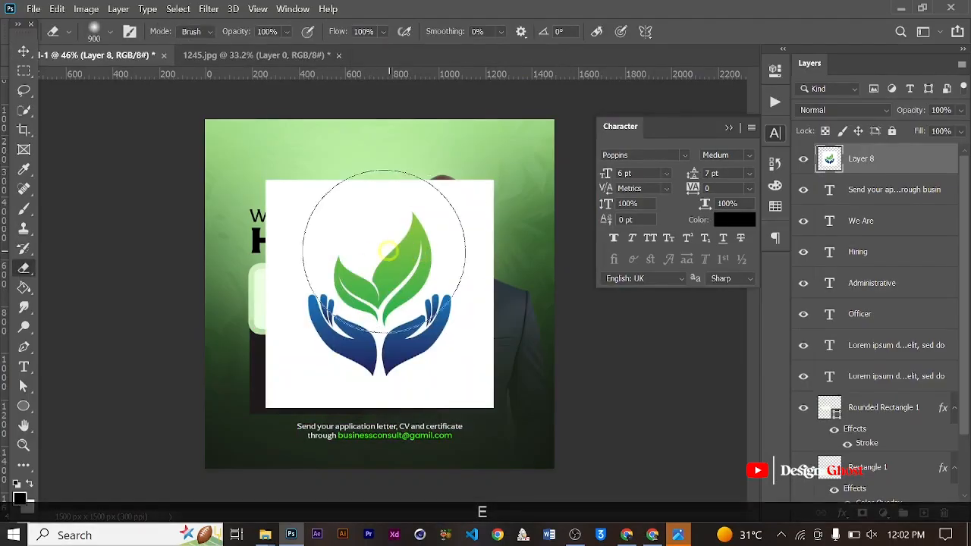
right_click(25, 279)
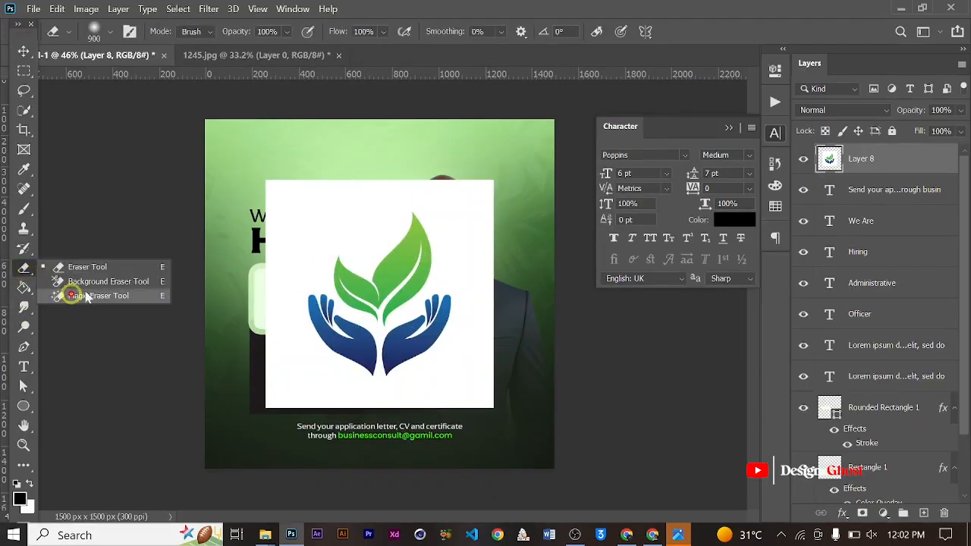
left_click(68, 290)
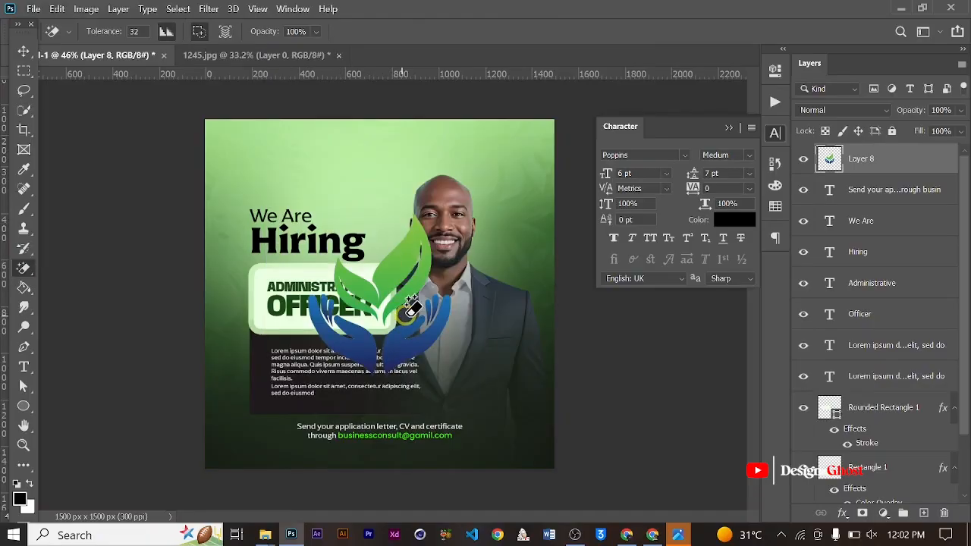
left_click(392, 296)
scroll(395, 312, "up", 4)
left_click(23, 50)
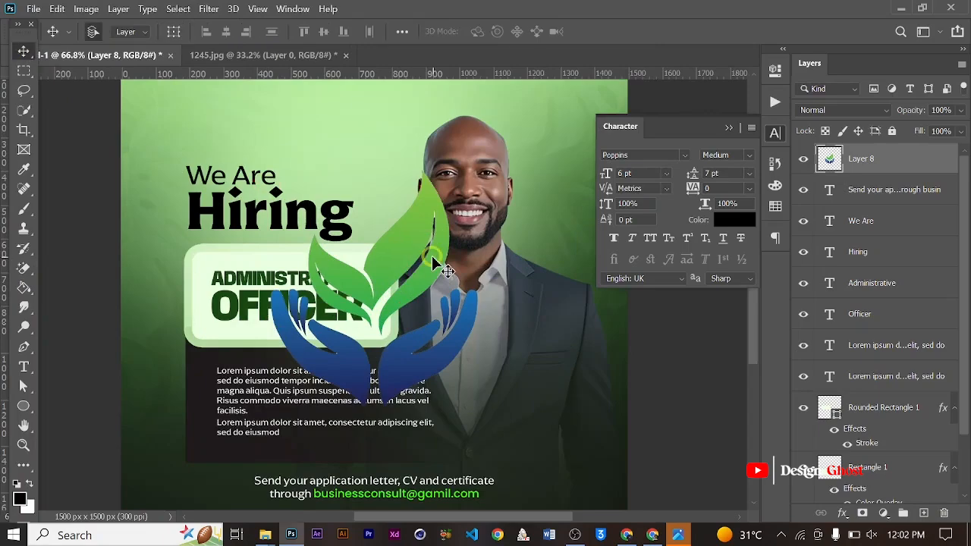
- Scale the leaf-and-hands logo down to 20.23% and place it above the "We Are" headline, near its left edge
scroll(429, 227, "down", 3)
key("ctrl+t")
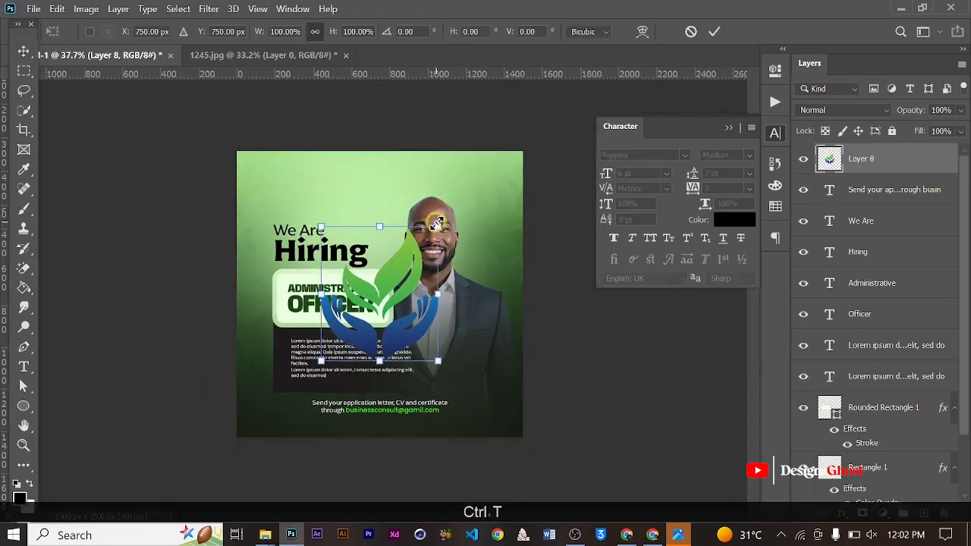
left_click_drag(438, 227, 364, 328)
scroll(349, 352, "up", 2)
left_click_drag(323, 384, 266, 160)
left_click_drag(285, 103, 273, 126)
key("Return")
key("ctrl+0")
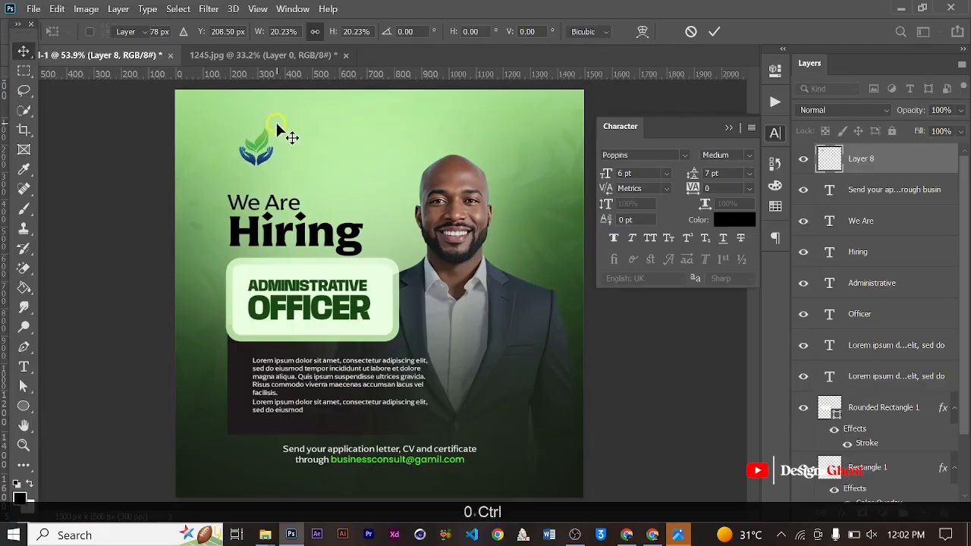
key("Left")
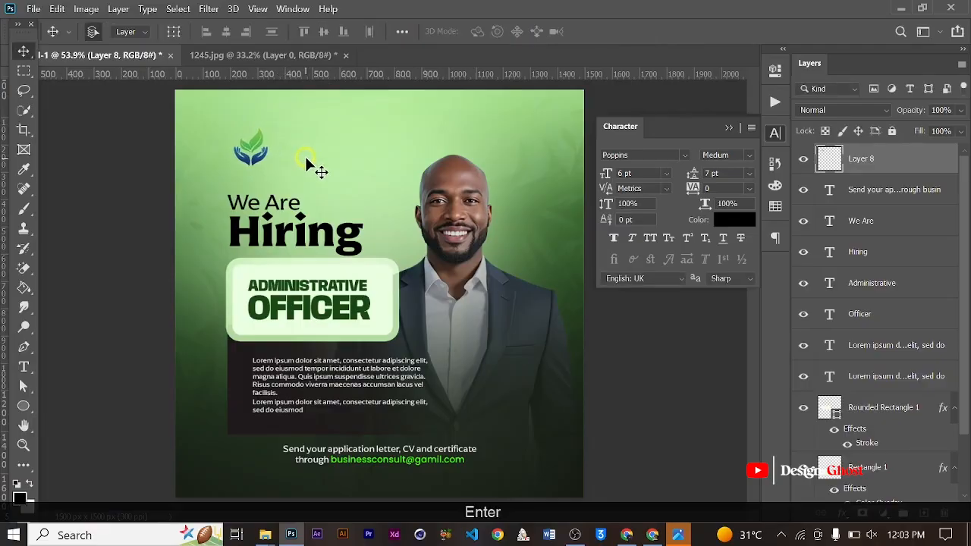
- Duplicate the "We Are" text and place the copy beside the logo, to its right
key("ctrl+0")
left_click_drag(289, 154, 302, 193)
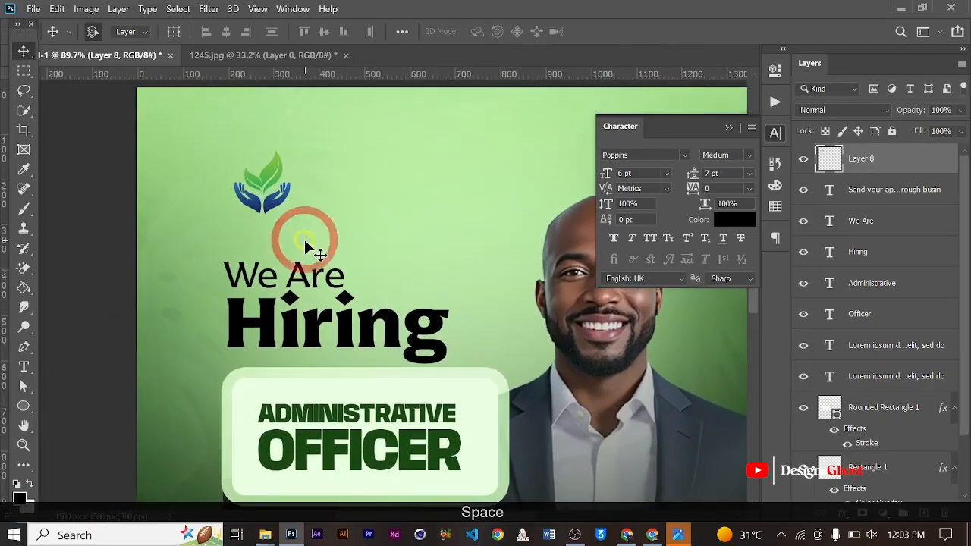
scroll(304, 237, "up", 1)
left_click(304, 285)
left_click_drag(304, 285, 424, 186)
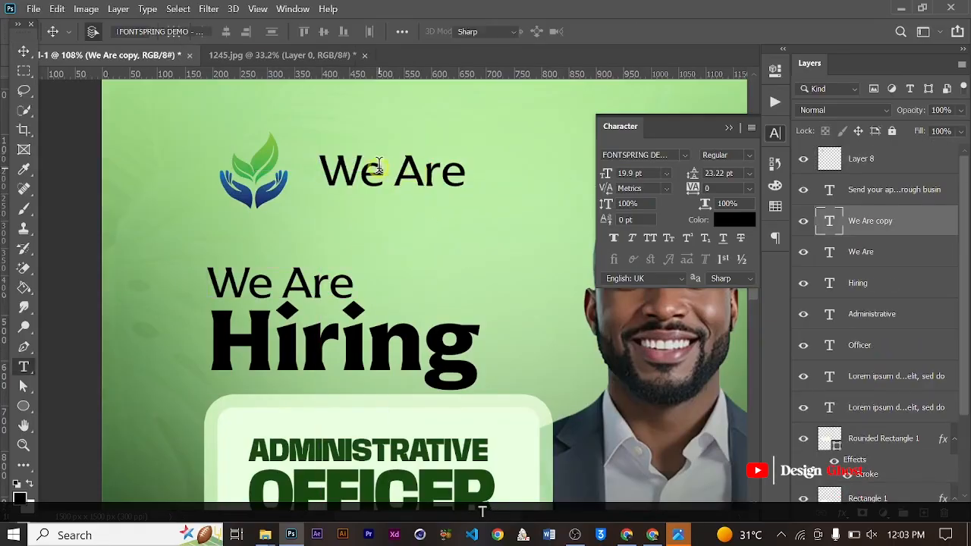
- Replace the duplicated "We Are" text beside the logo with "Adutwumwaa herbal industries limited", starting new lines at "herbal" and "limited"
double_click(377, 167)
key("ctrl+a")
key("Caps_Lock")
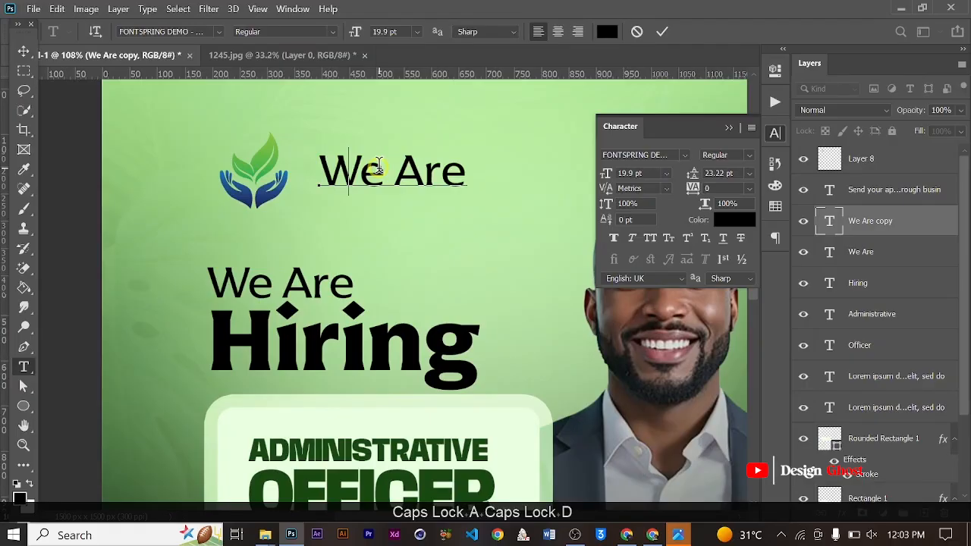
type("Adut")
key("BackSpace")
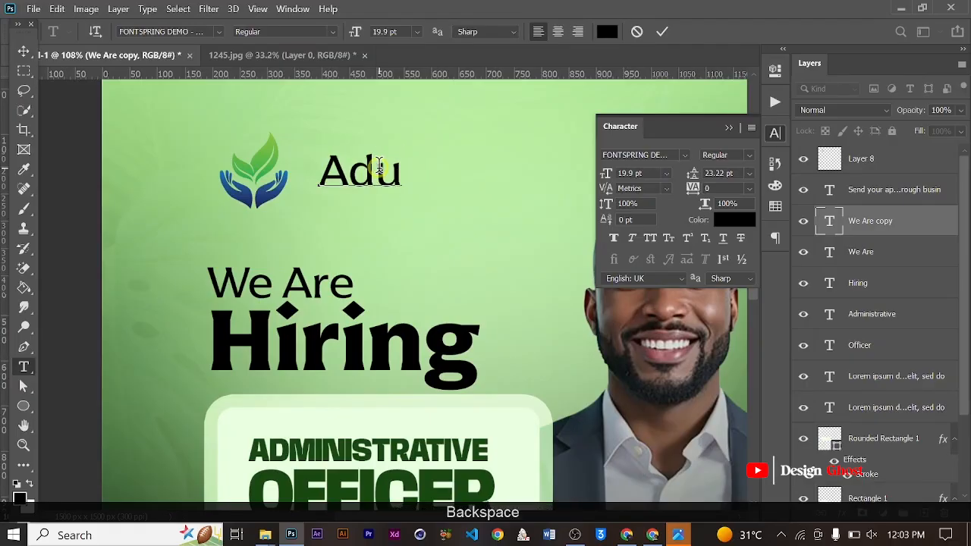
type("t")
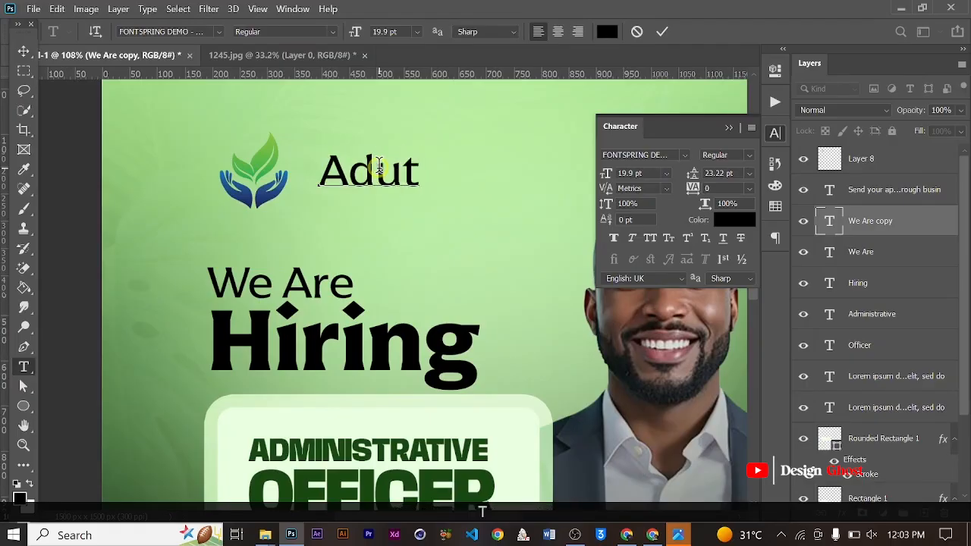
type("wumwa")
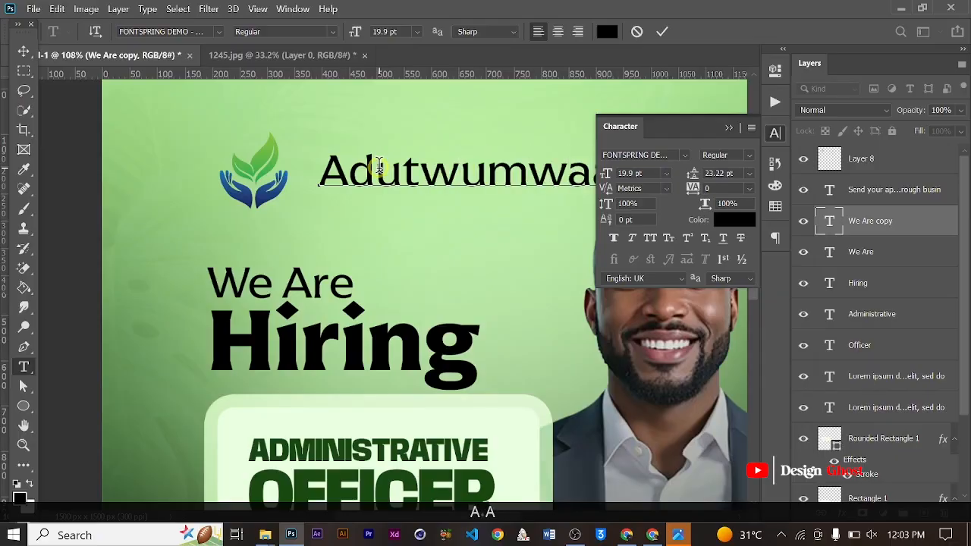
type("a")
key("Return")
type("h")
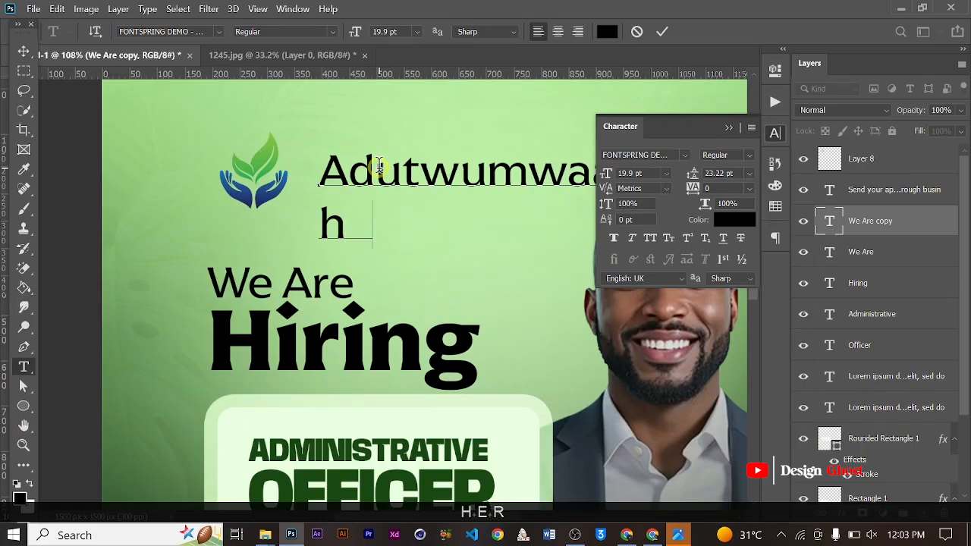
type("erbal i")
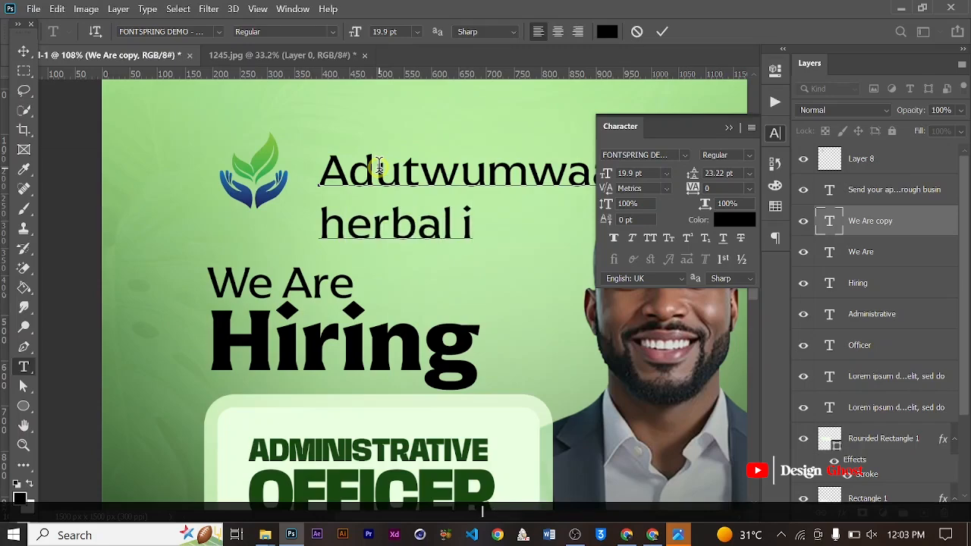
type("ndust")
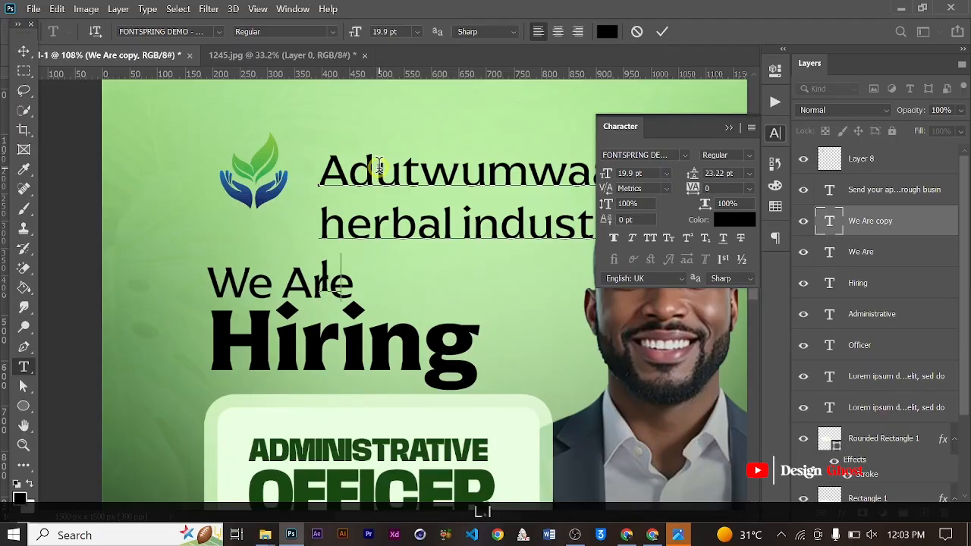
type("imited")
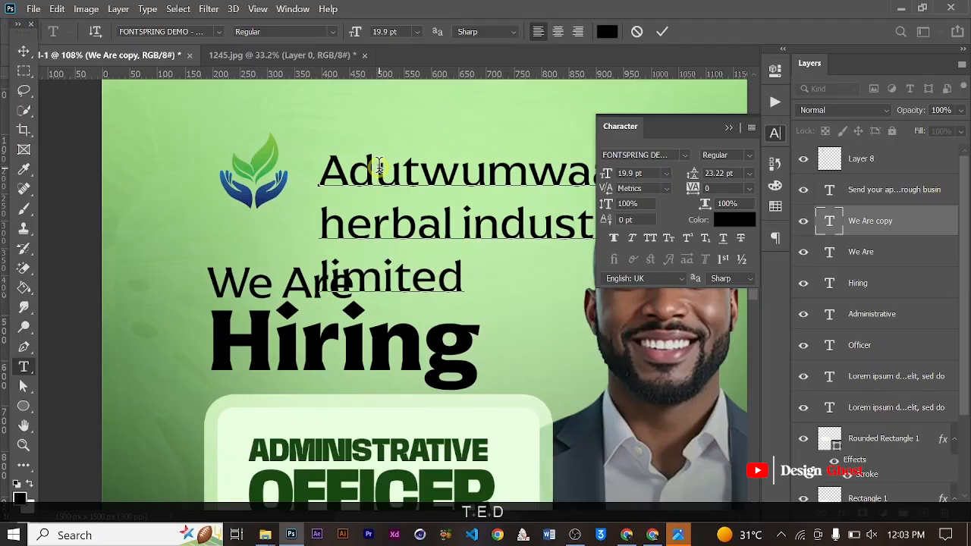
left_click(661, 31)
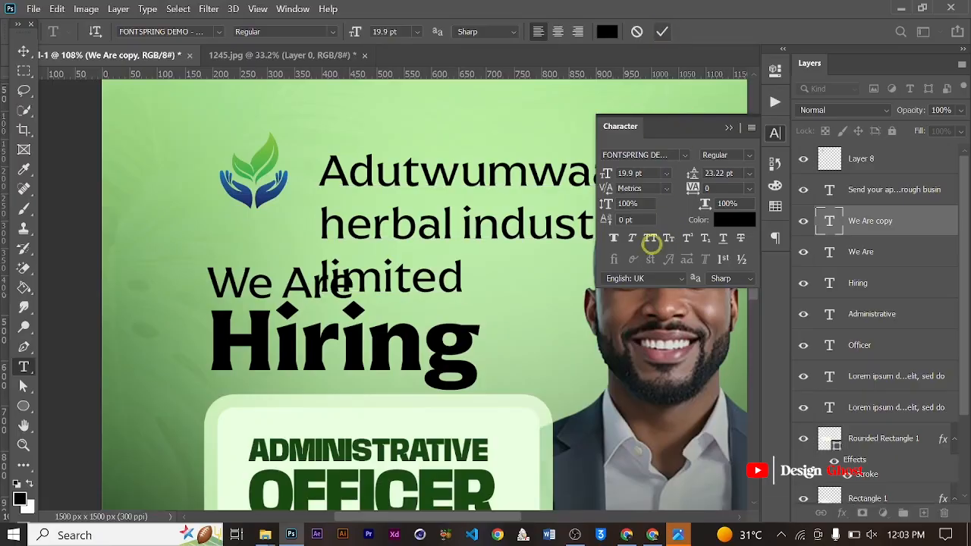
- Set the company name text to All Caps in the Bold style
left_click(652, 239)
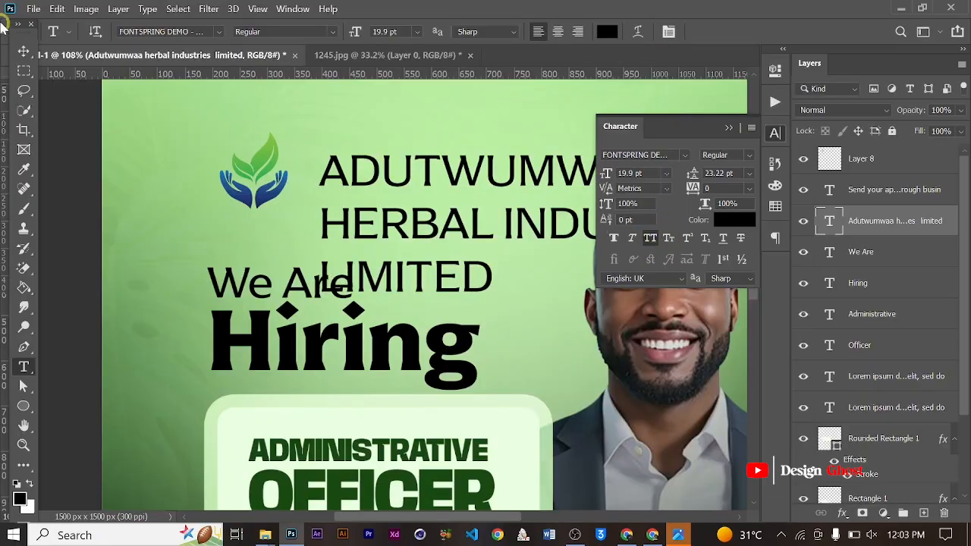
left_click(748, 155)
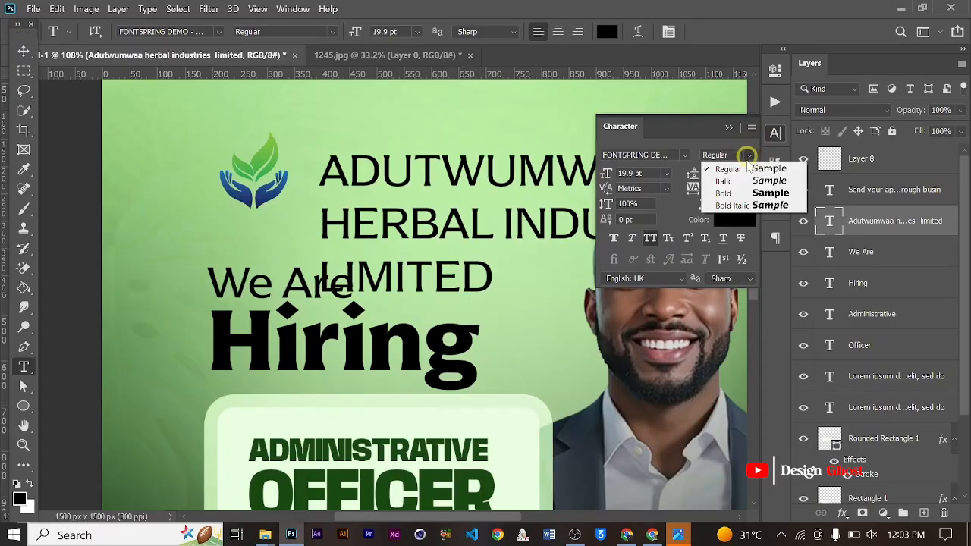
left_click(728, 193)
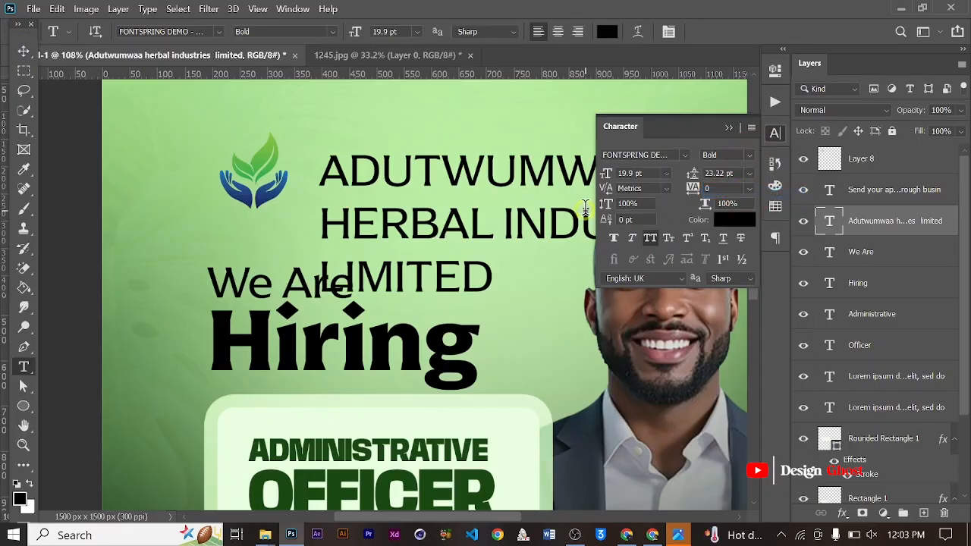
- Scale the company name text down to 35.83% so it fits beside the logo
scroll(481, 230, "down", 4)
left_click(20, 56)
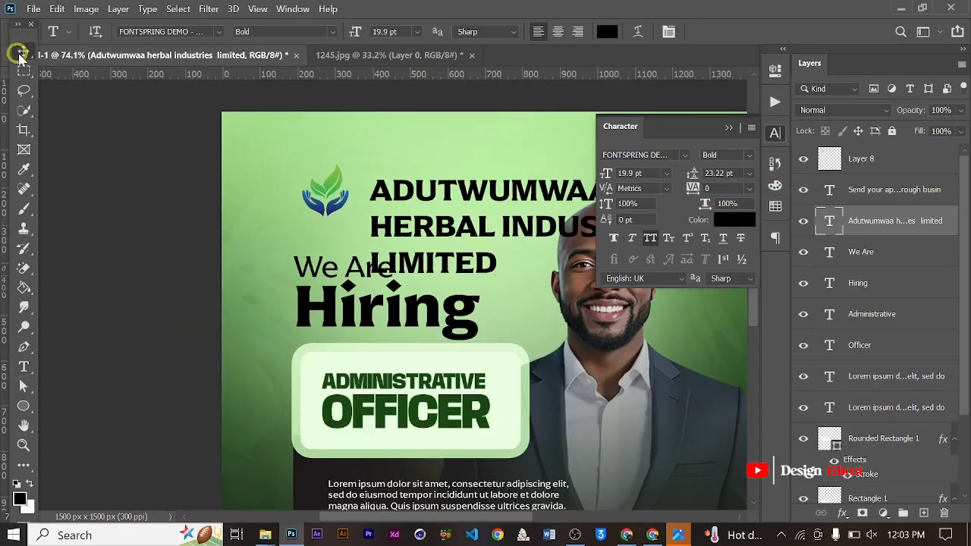
scroll(227, 141, "down", 3)
key("ctrl+t")
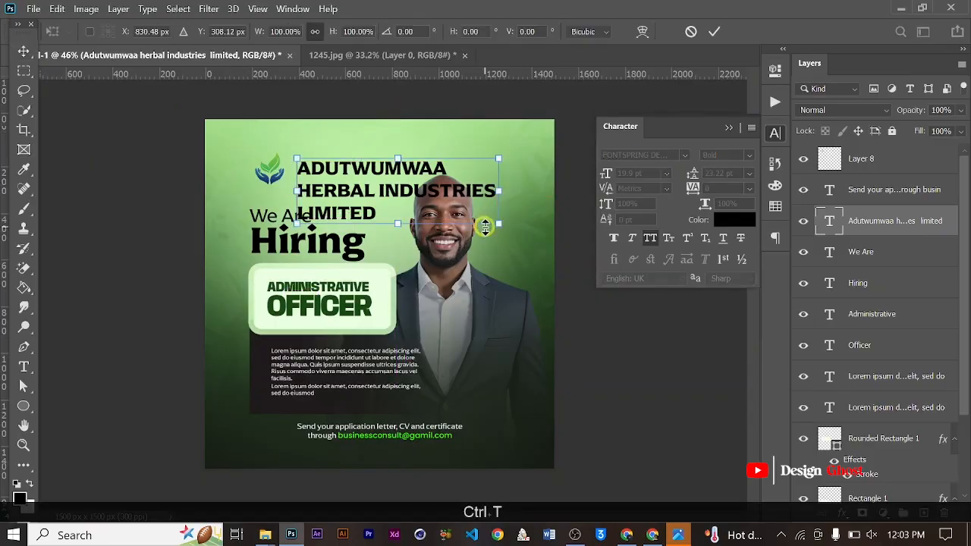
left_click_drag(496, 223, 362, 190)
key("Return")
key("ctrl+0")
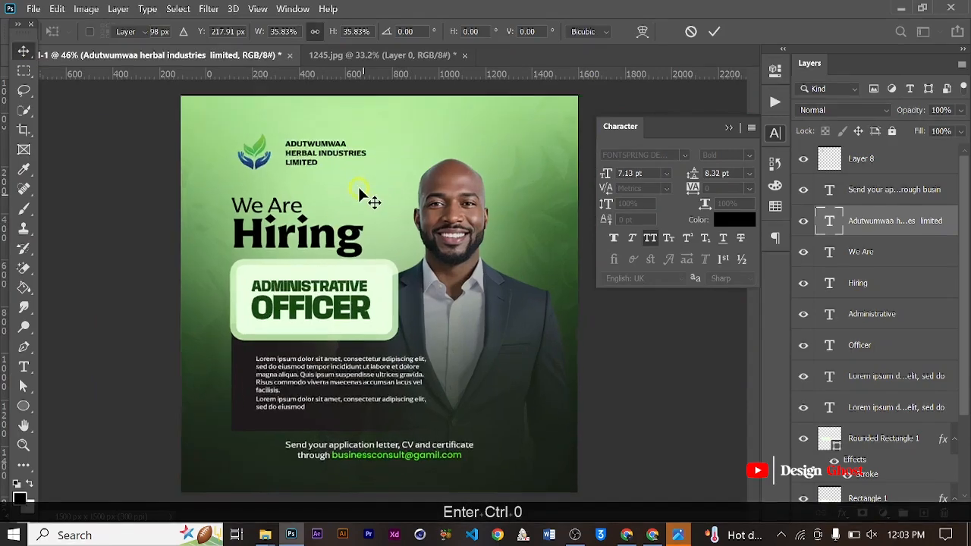
- Tighten the company name's line spacing to 7 pt
scroll(403, 134, "up", 3)
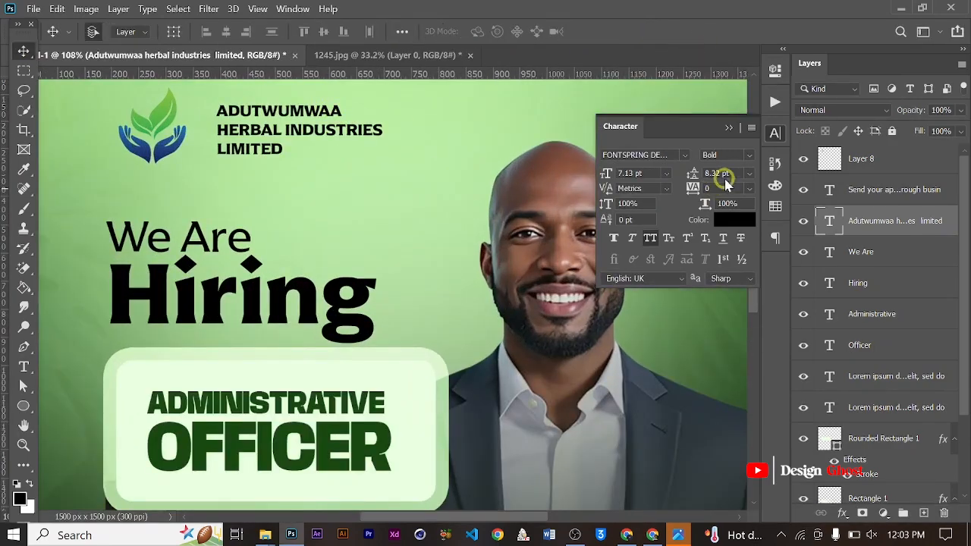
left_click(720, 173)
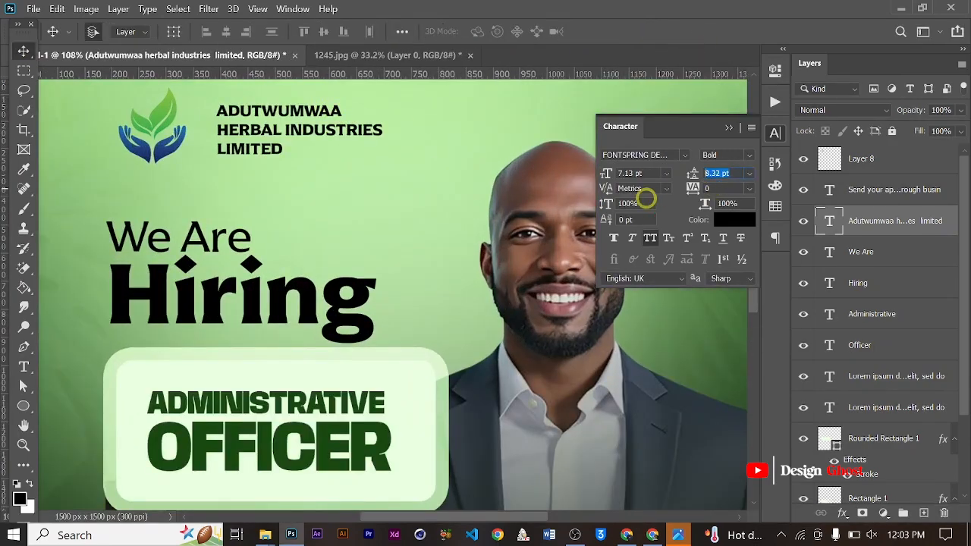
type("8")
key("Return")
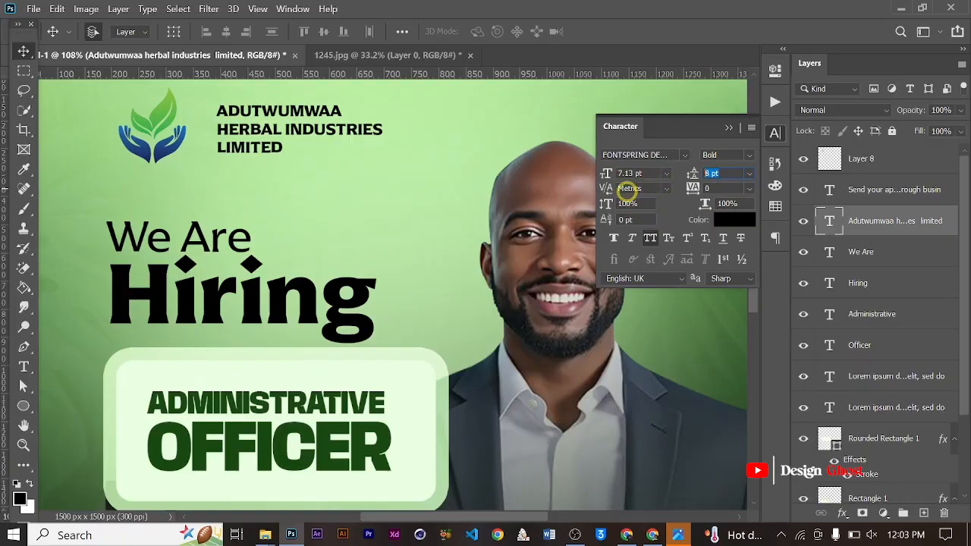
type("7")
key("Return")
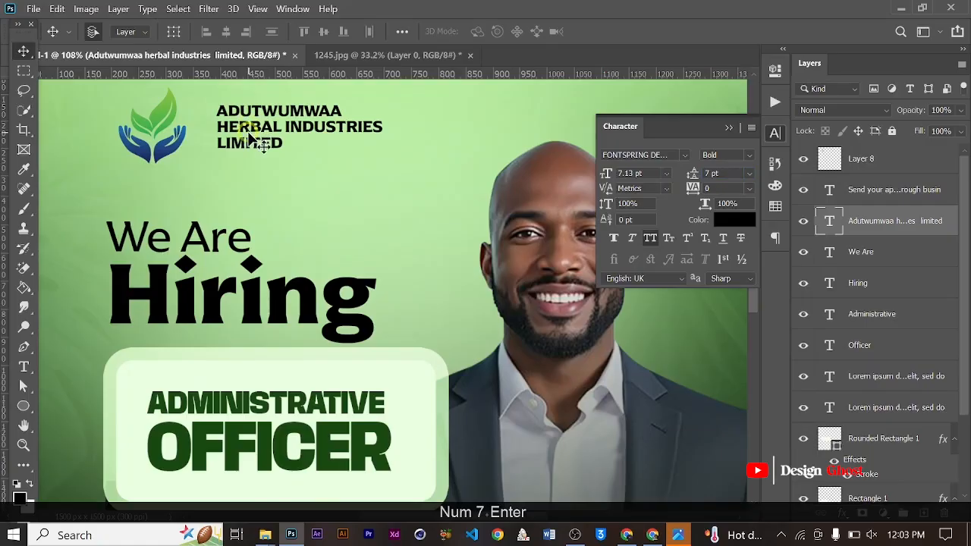
- Nudge the company name down and left, closer to the logo and vertically centred on it
scroll(258, 132, "down", 2)
key("Down")
key("Down")
key("Down")
key("Down")
key("Down")
key("Down")
key("Down")
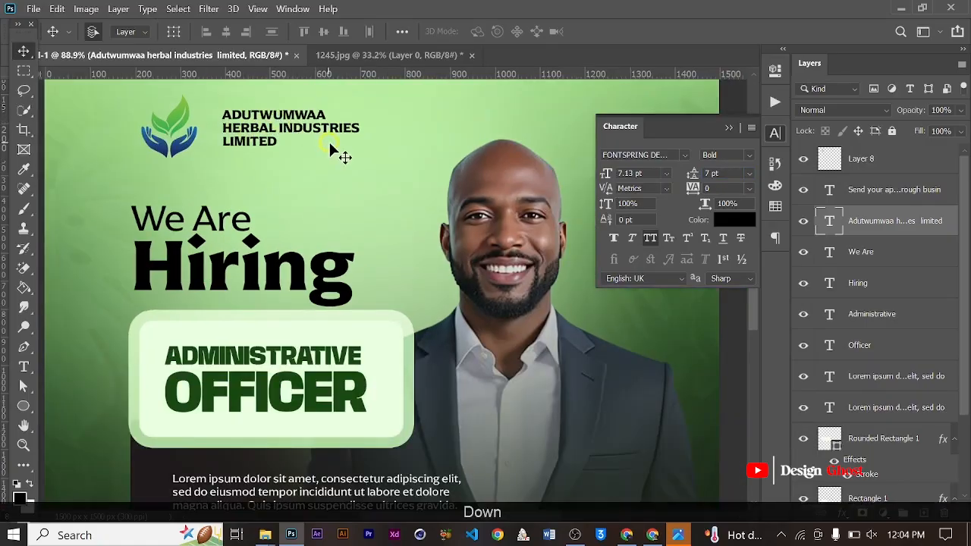
key("Left")
key("Left")
key("Left")
key("Left")
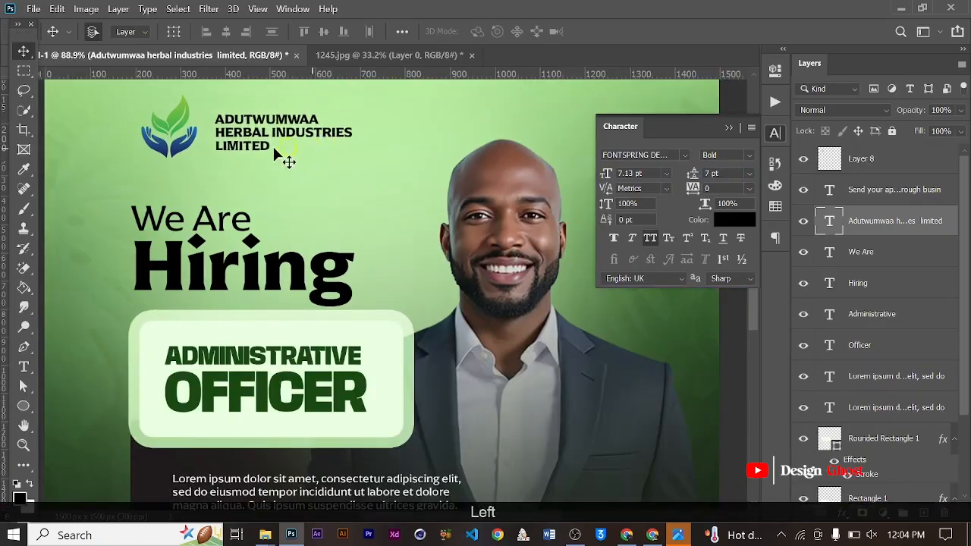
scroll(314, 144, "down", 2)
scroll(315, 144, "up", 2)
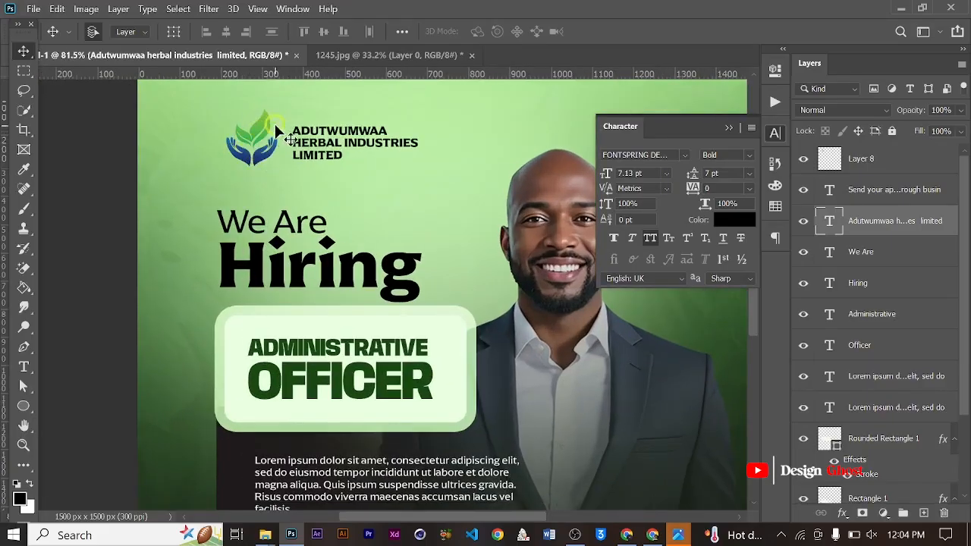
- Add a 24 px outside stroke in near-white #f6fff3 around the leaf-and-hands logo
left_click(846, 161)
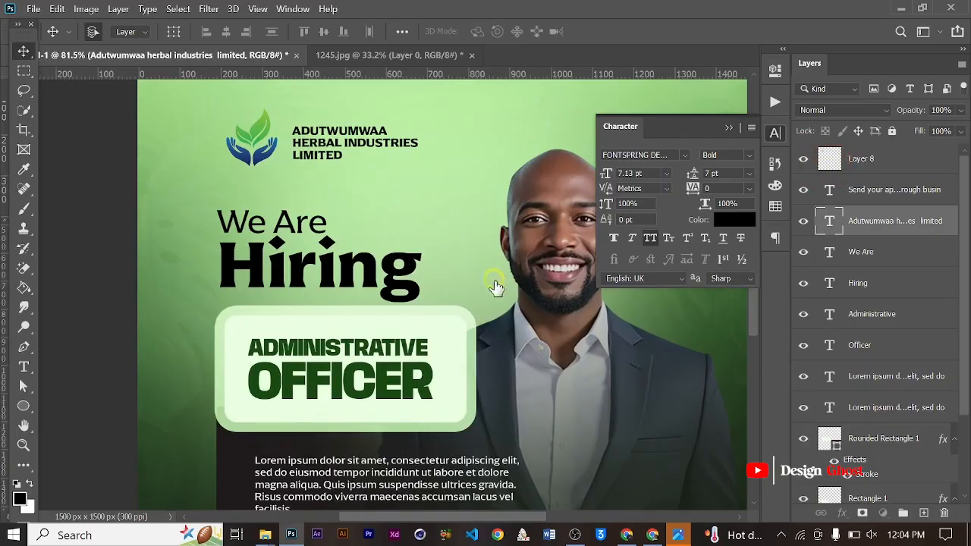
left_click(842, 513)
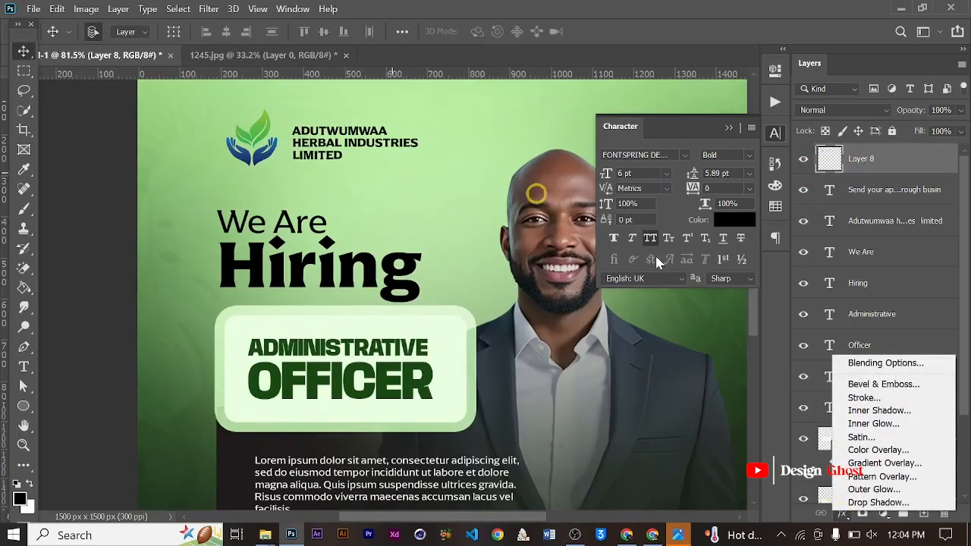
left_click(876, 398)
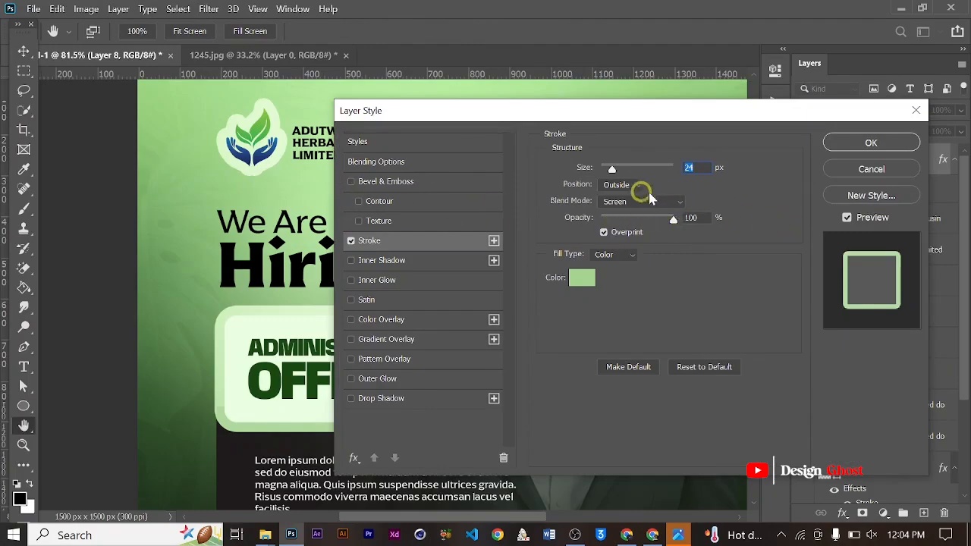
left_click(584, 280)
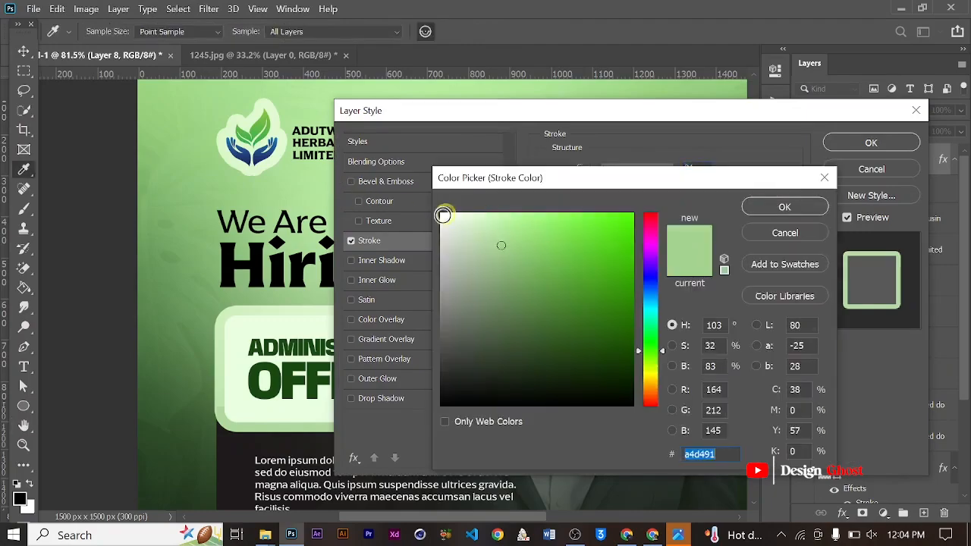
left_click(449, 214)
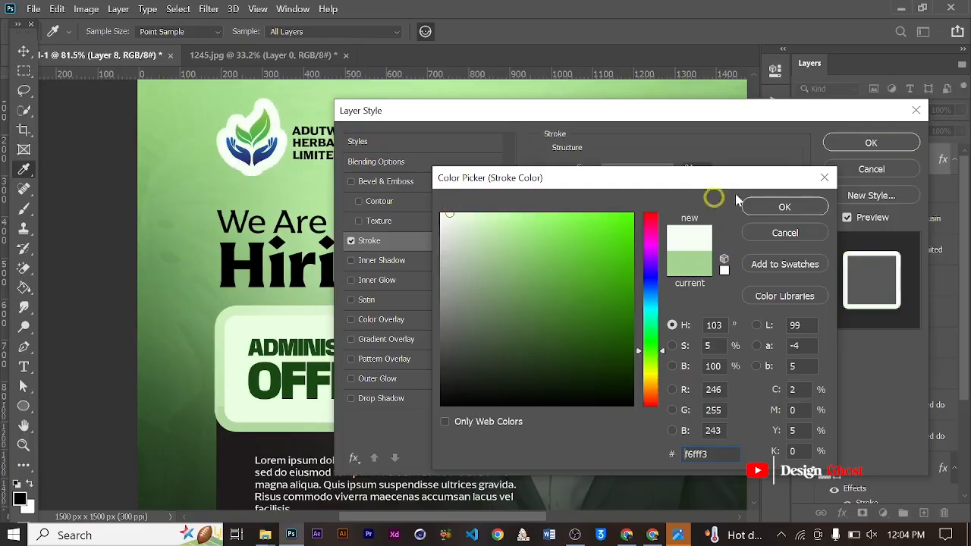
left_click(784, 206)
left_click(869, 143)
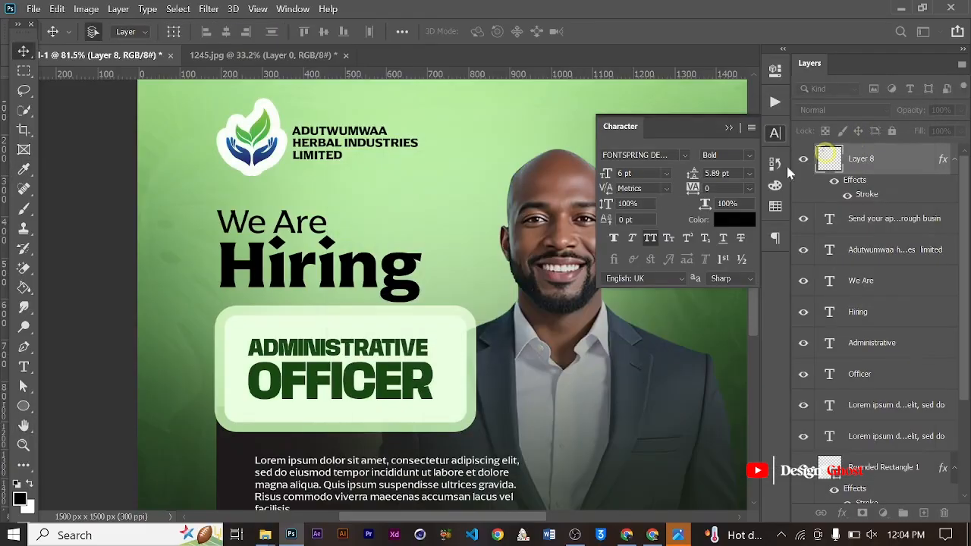
- Scale the outlined logo down to about 81% and nudge it up to line up with the company name
scroll(286, 225, "down", 6)
scroll(291, 223, "up", 2)
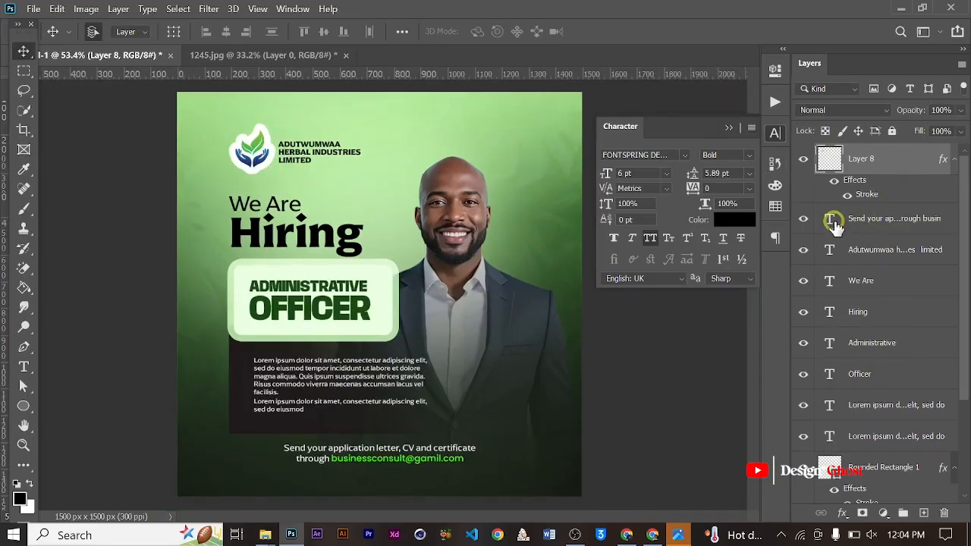
scroll(314, 189, "up", 2)
key("ctrl+t")
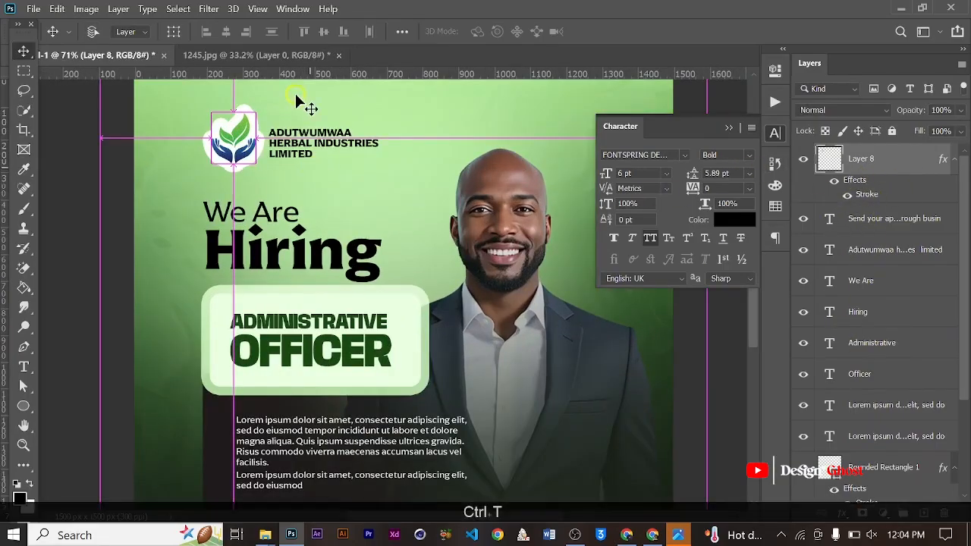
scroll(288, 144, "up", 3)
left_click_drag(288, 144, 313, 273)
scroll(294, 331, "up", 2)
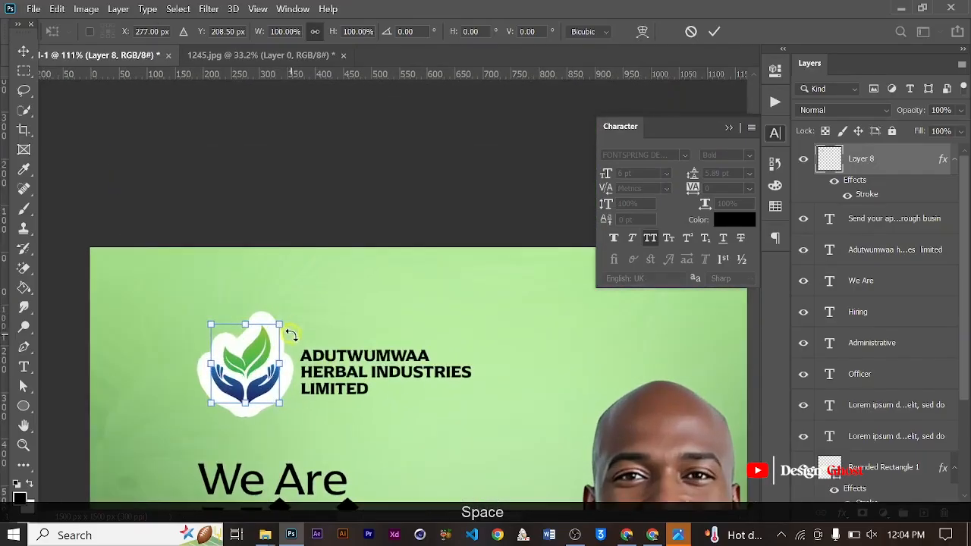
left_click_drag(277, 319, 262, 331)
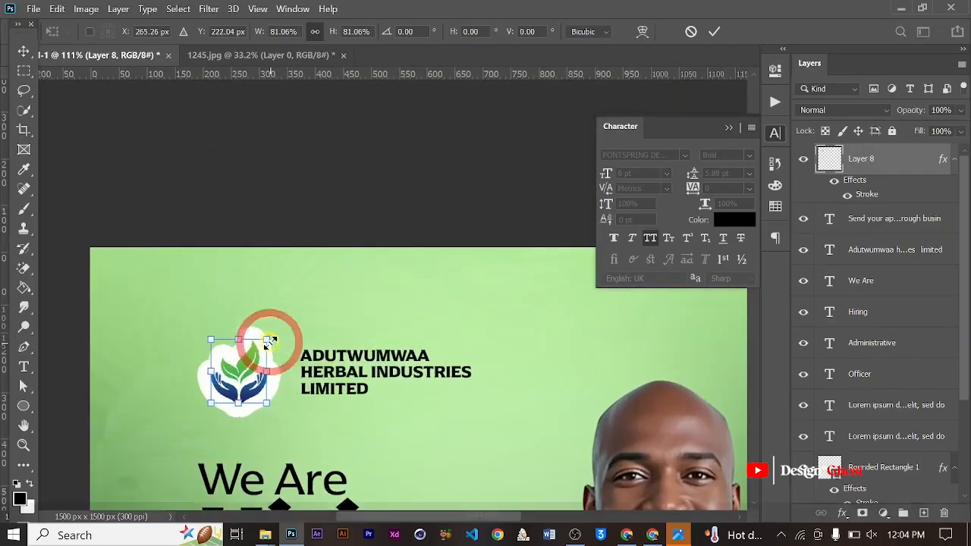
key("Return")
scroll(275, 343, "down", 2)
key("Up")
key("Up")
key("Up")
key("Up")
key("Up")
key("Up")
key("Up")
key("Up")
key("Up")
scroll(377, 367, "down", 1)
key("Return")
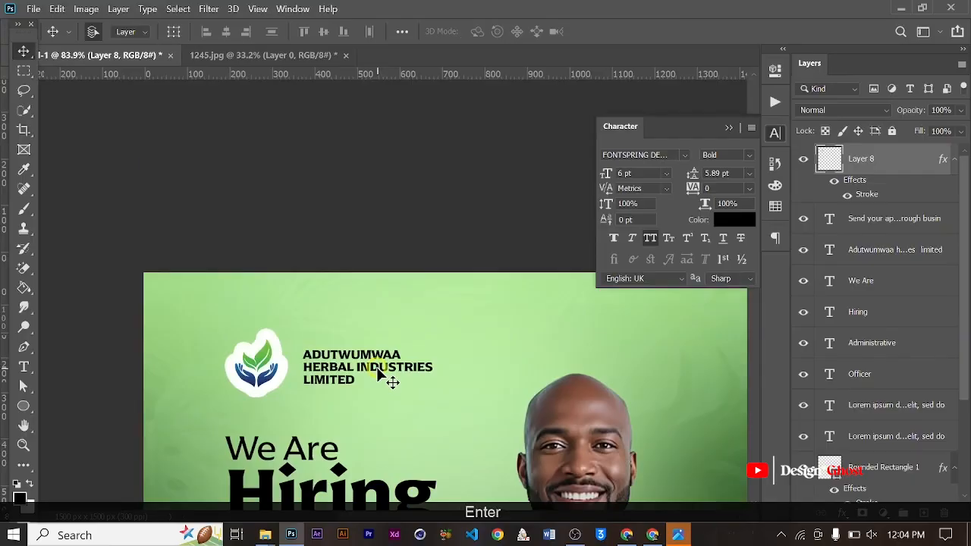
- Select the company name text and nudge it left towards the outlined logo
key("ctrl+0")
scroll(375, 367, "up", 1)
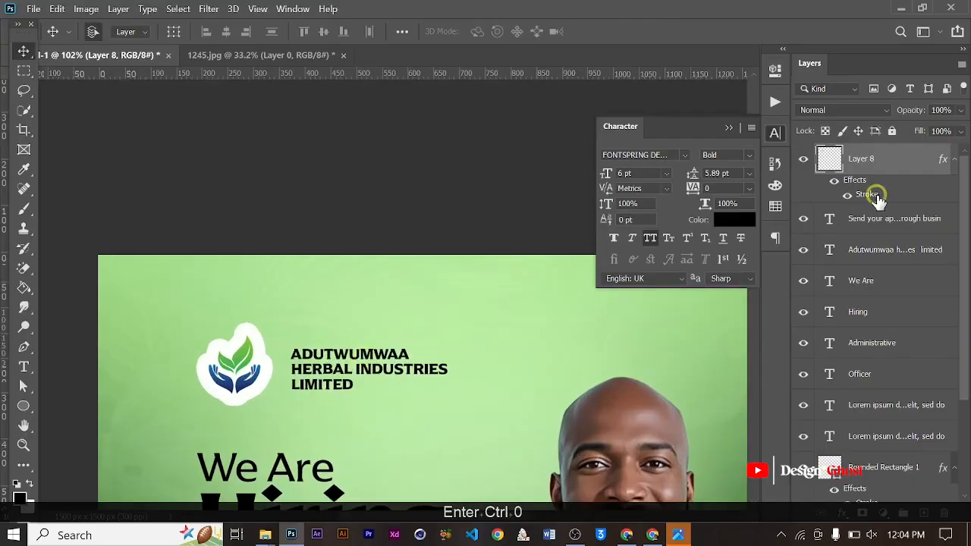
left_click(873, 249)
key("Left")
key("Left")
key("Left")
key("Left")
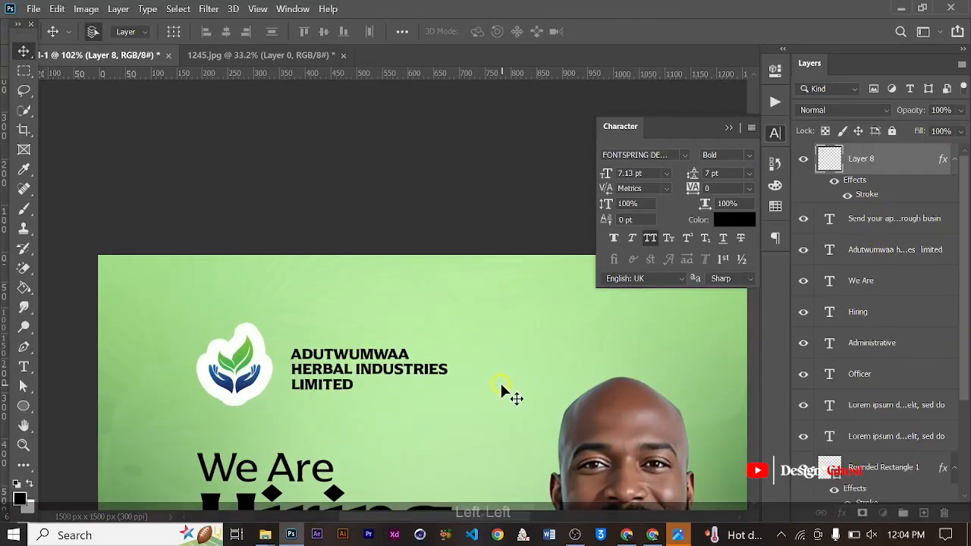
- Scale the company name text up to about 113% beside the logo and put the Character settings away
scroll(497, 381, "down", 2)
key("ctrl+t")
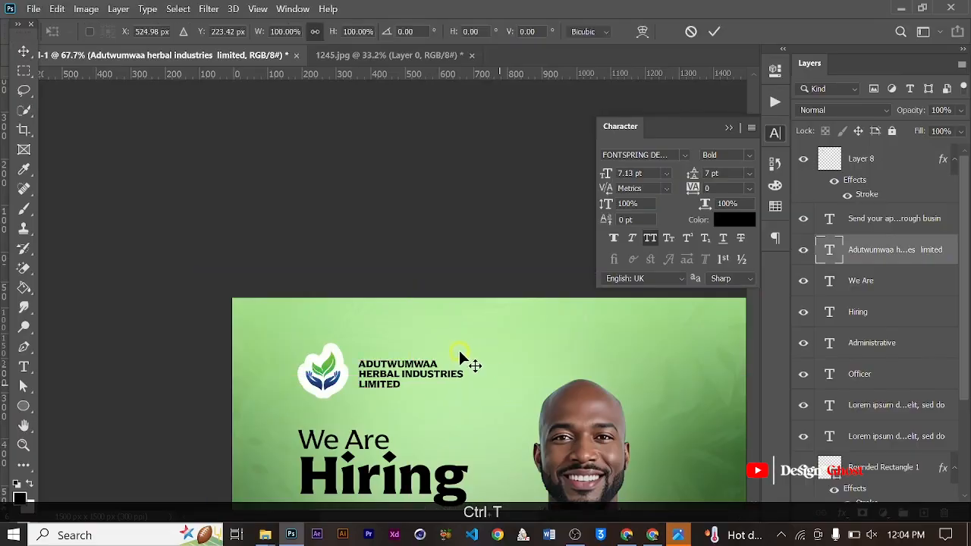
left_click_drag(464, 349, 474, 337)
key("Return")
key("ctrl+0")
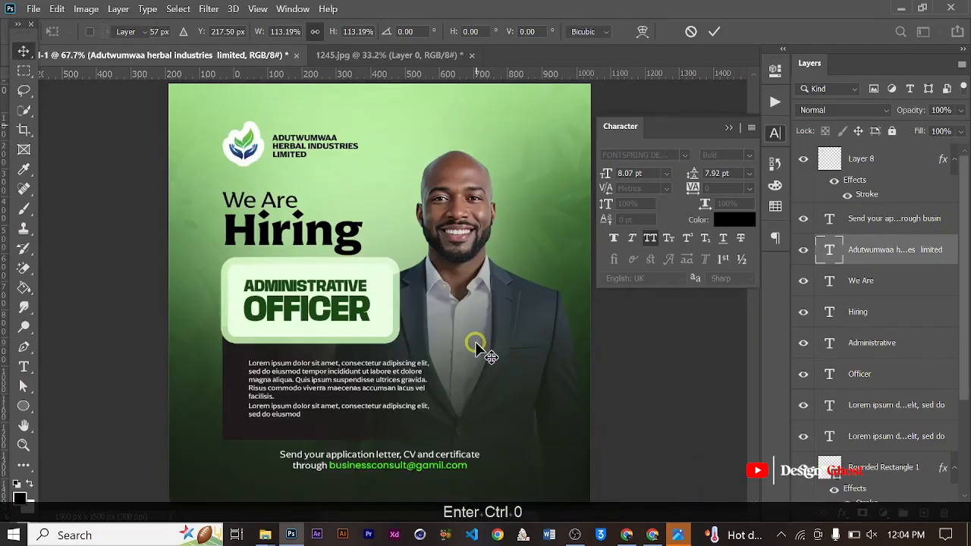
scroll(387, 346, "up", 2)
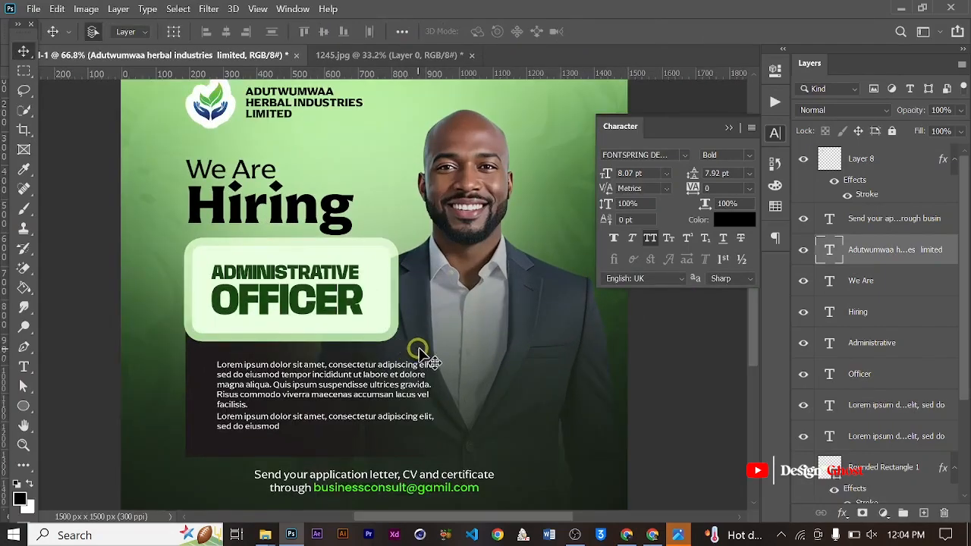
left_click(728, 127)
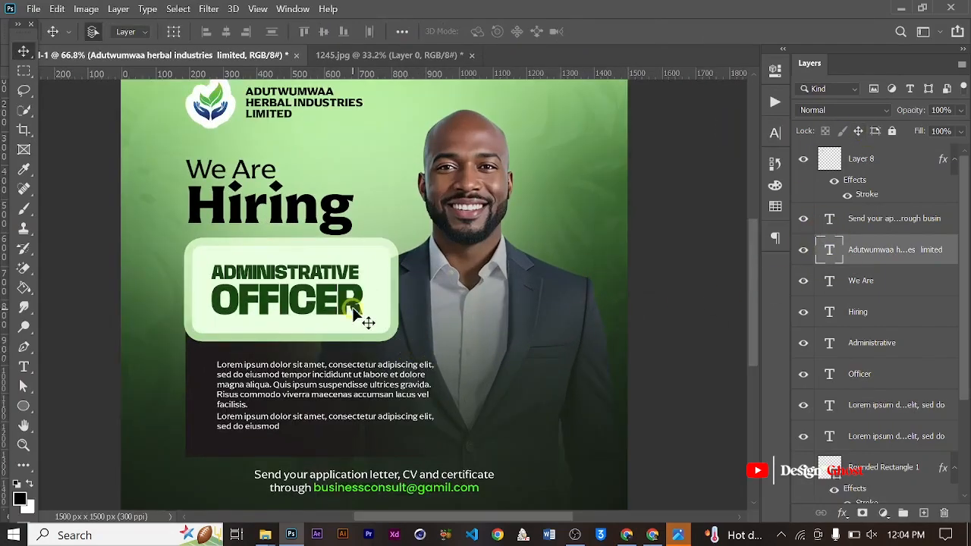
scroll(364, 321, "down", 1)
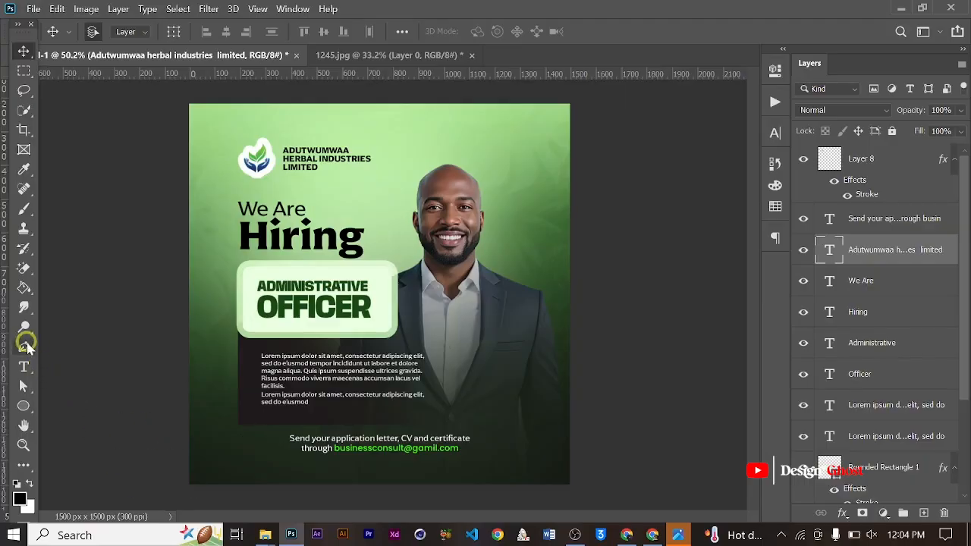
- Set the Pen tool to draw shapes and set the foreground colour to bright green #4aeb38
left_click(24, 348)
left_click(133, 34)
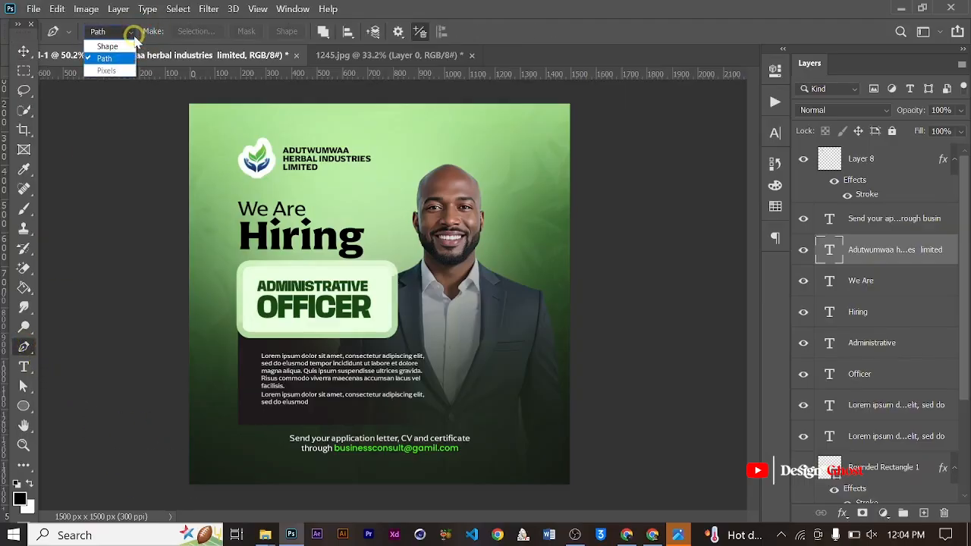
left_click(102, 41)
left_click(18, 498)
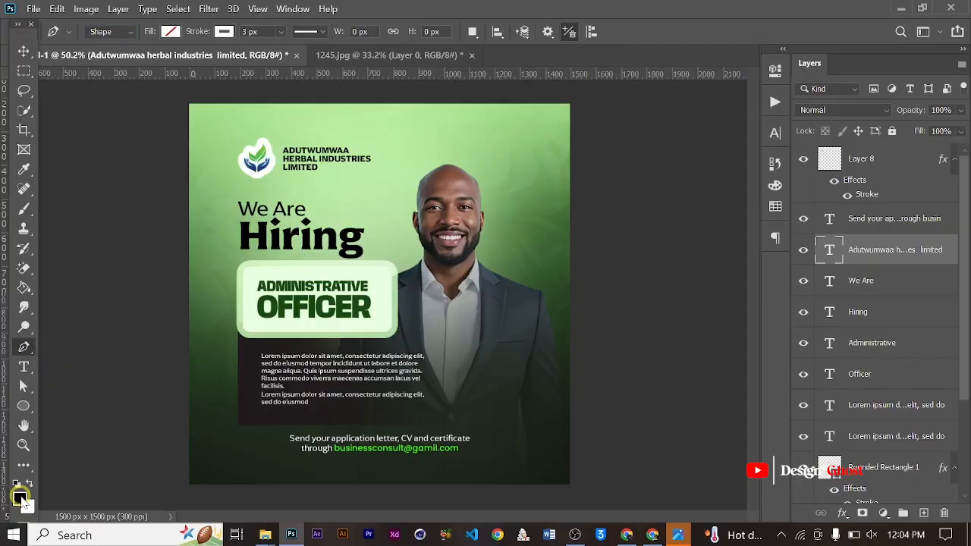
left_click(357, 448)
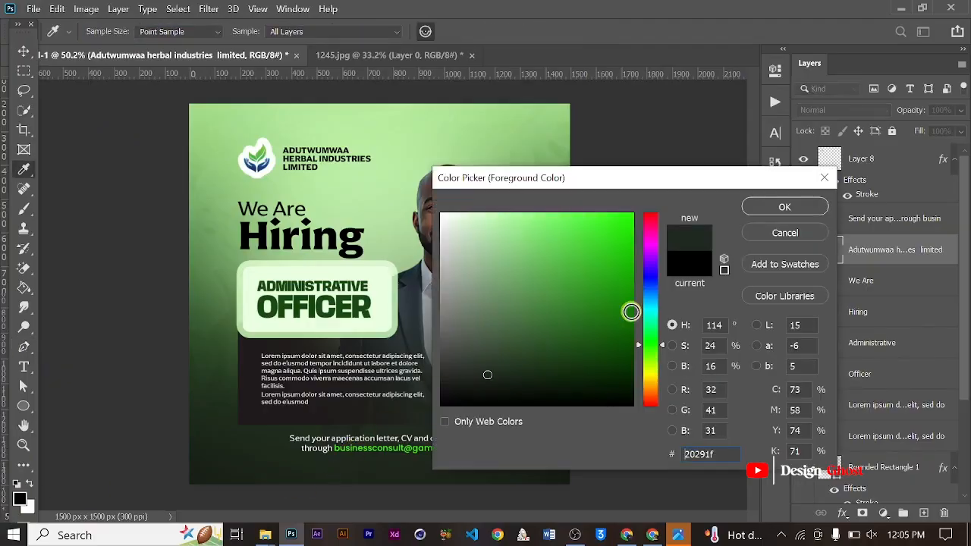
left_click(584, 250)
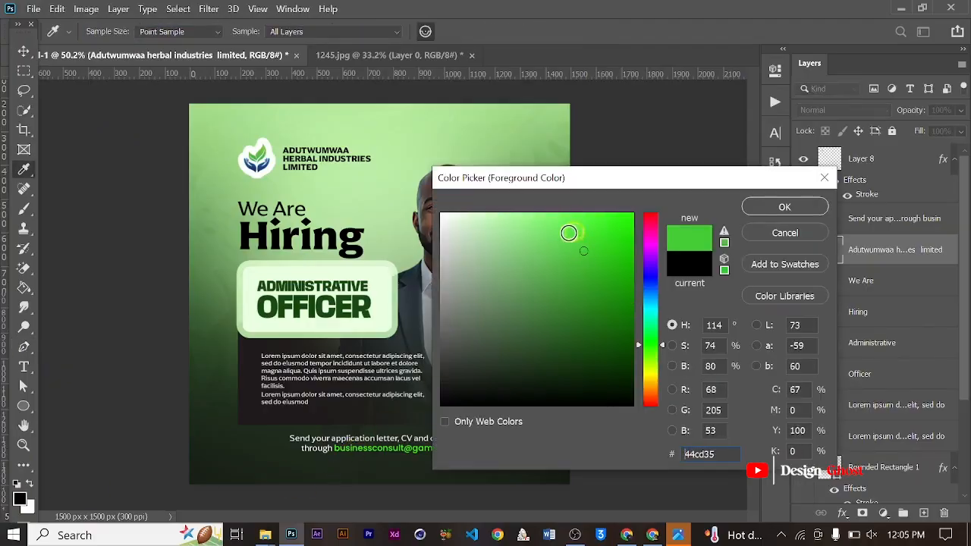
mouse_move(569, 233)
left_mouse_down()
mouse_move(581, 243)
mouse_move(581, 225)
mouse_move(588, 228)
left_mouse_up()
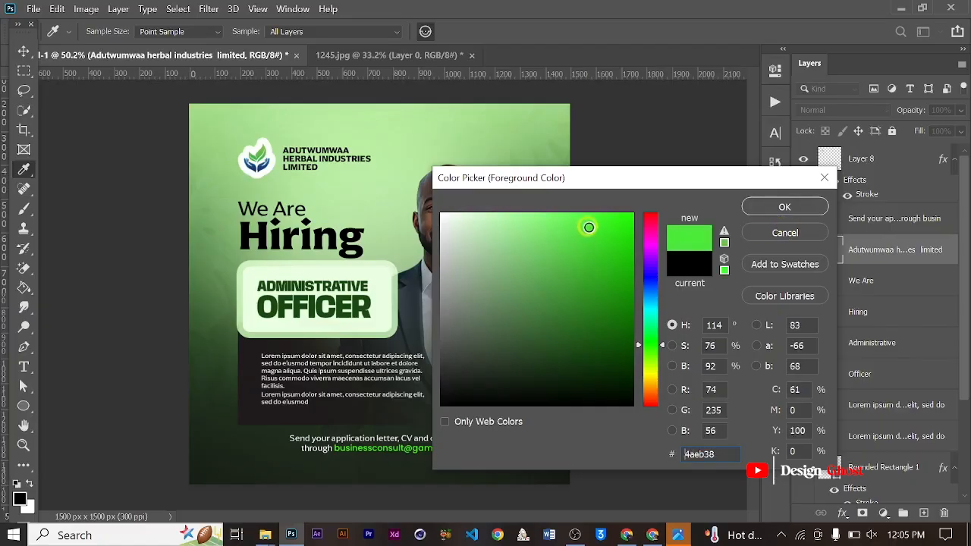
left_click(785, 206)
key("p")
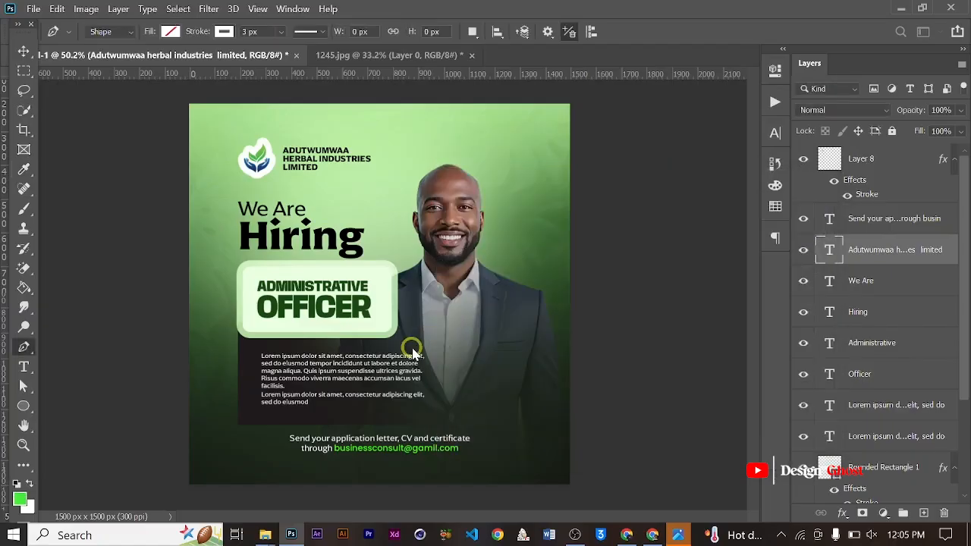
- Draw a closed L-shaped pointed accent, about 47 x 56 px, on the jacket just off the role box's lower-right corner
scroll(412, 351, "up", 3)
scroll(412, 351, "up", 2)
left_click(382, 311)
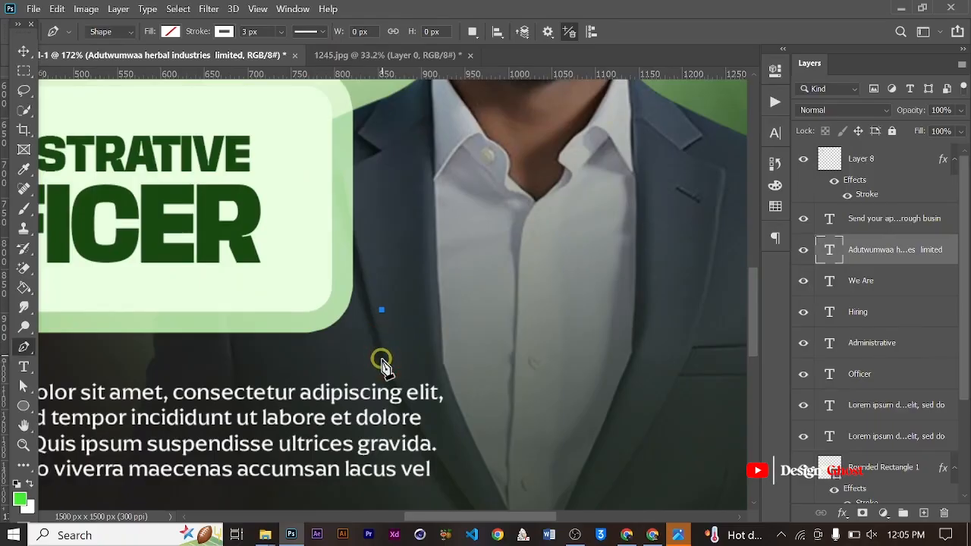
left_click(381, 358)
left_click(421, 347)
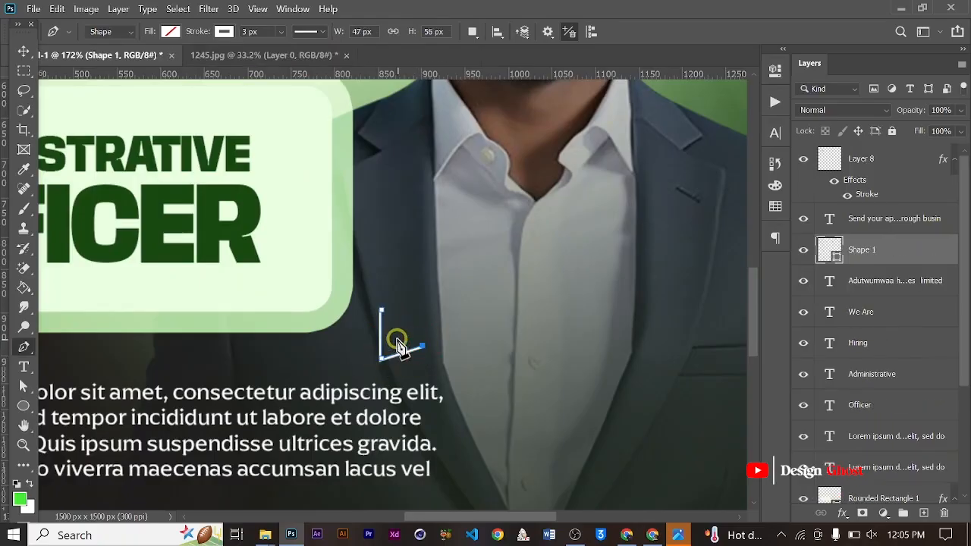
left_click(381, 310)
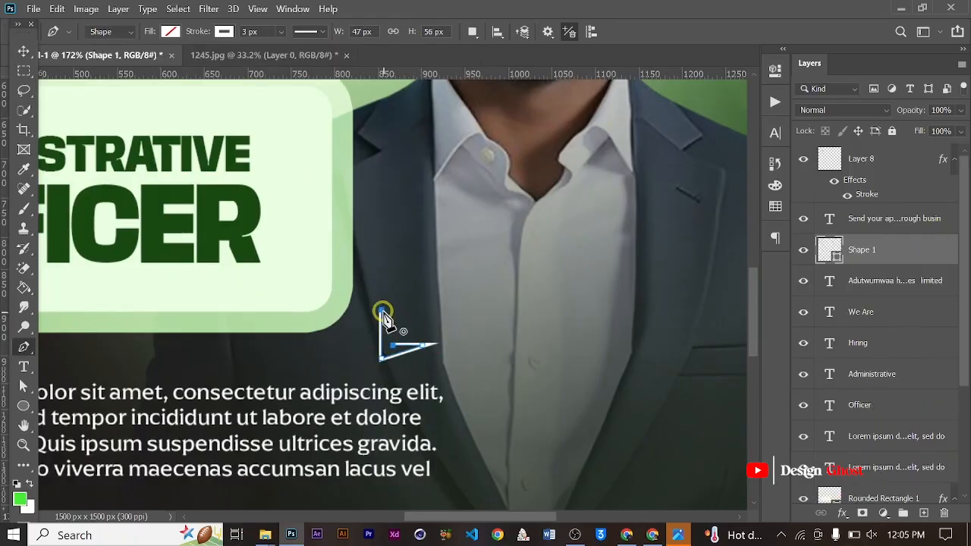
right_click(385, 345)
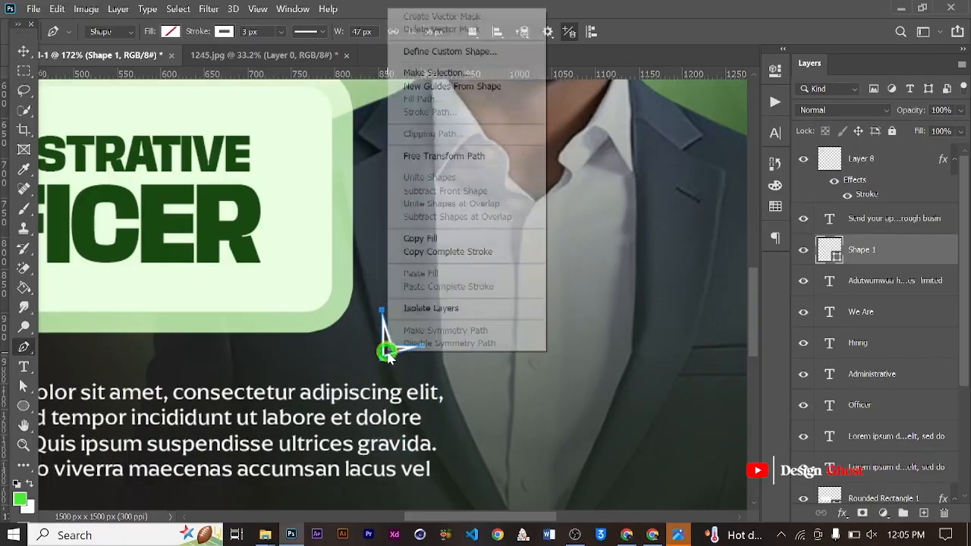
left_click(440, 72)
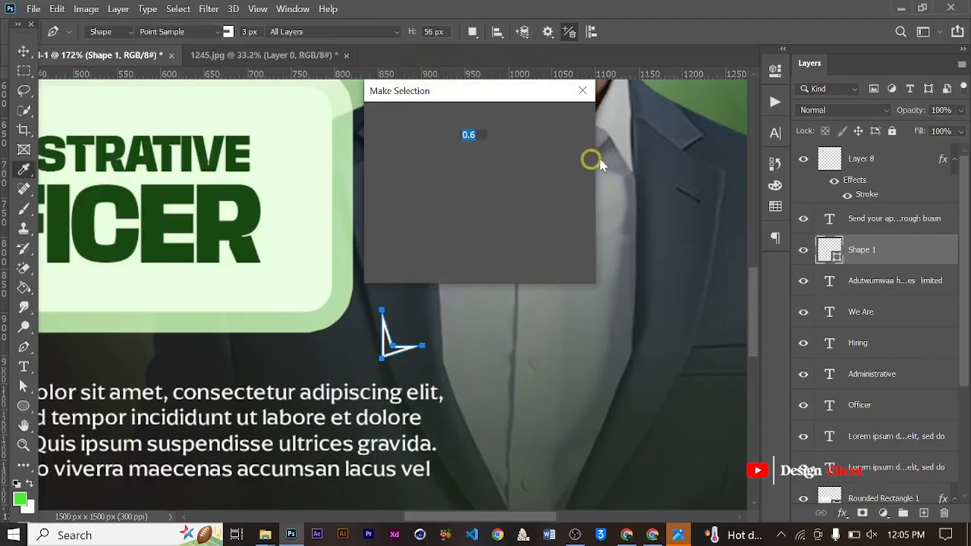
left_click(580, 93)
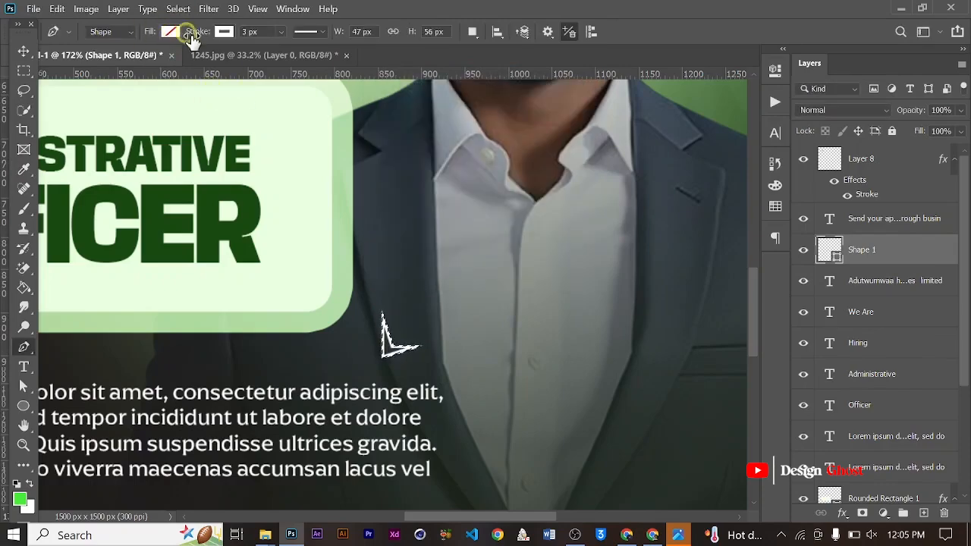
key("ctrl+d")
- Fill the pointed accent shape with the bright green and reduce its stroke width to 0
left_click(170, 31)
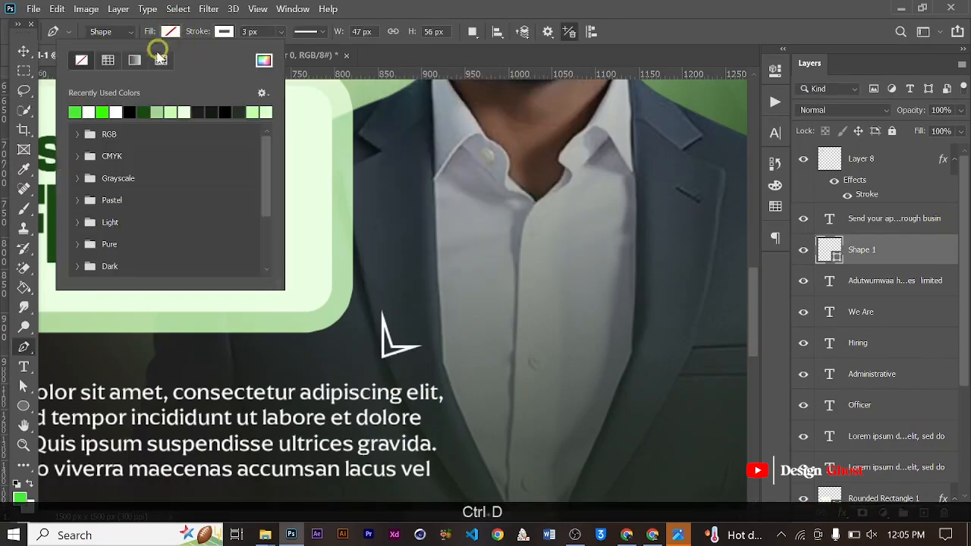
left_click(24, 48)
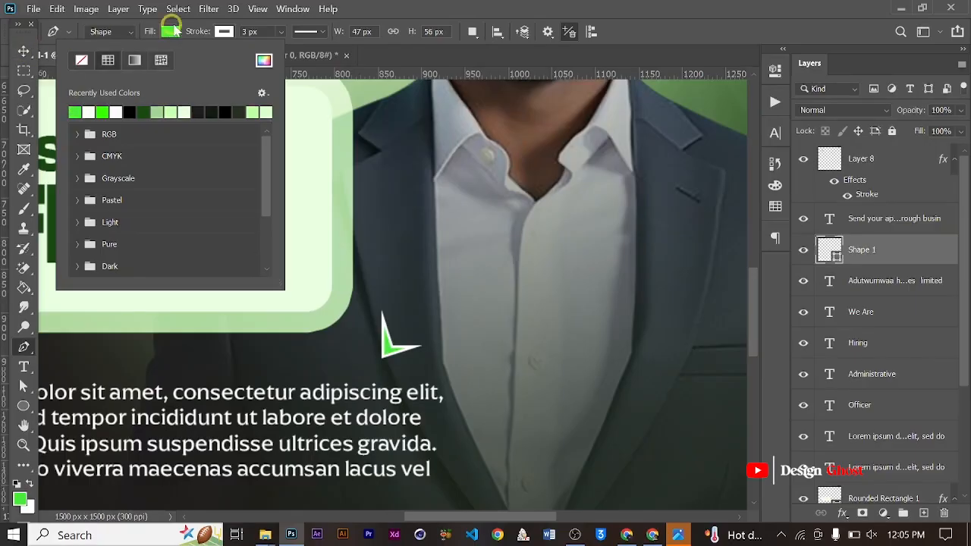
left_click(280, 32)
left_click(23, 51)
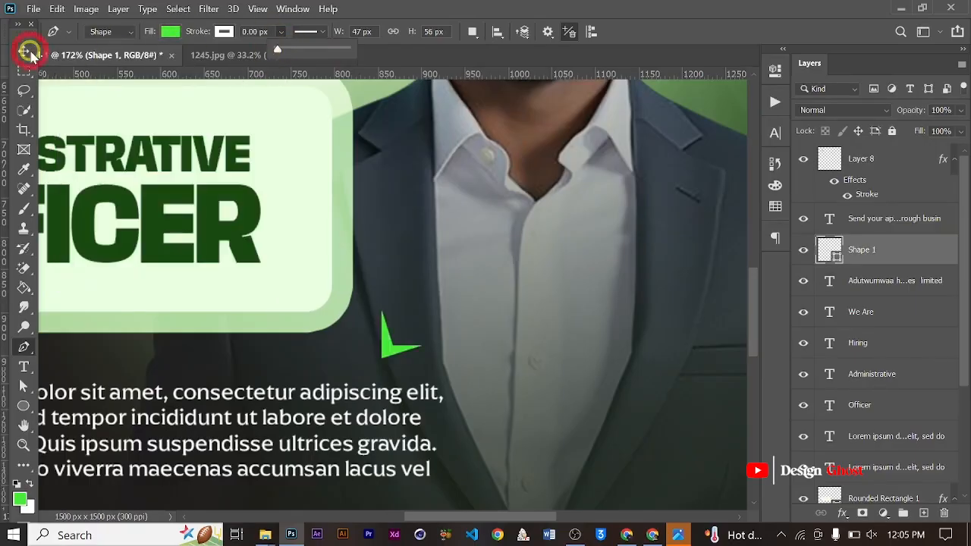
key("ctrl+0")
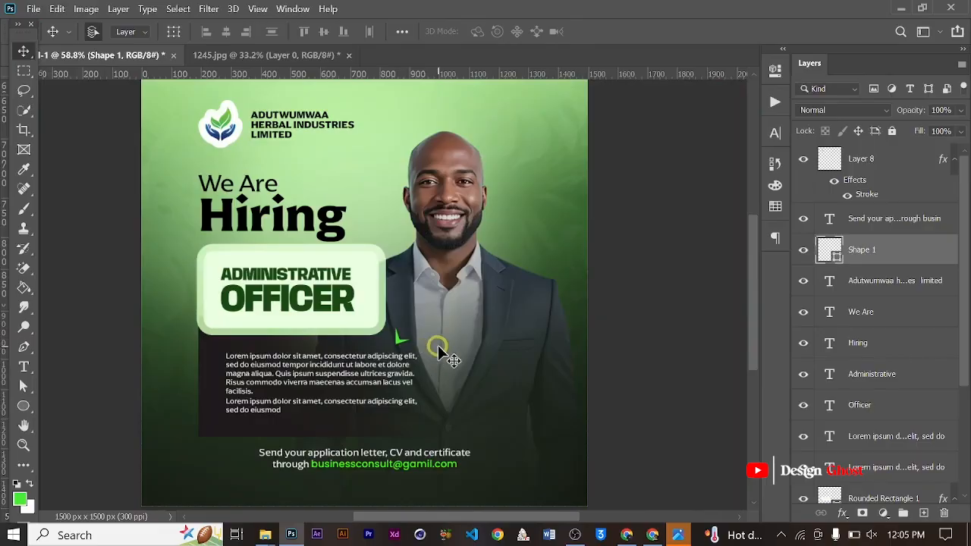
- Draw a thin white crescent with the Pen tool, about 56 x 37 px with a 3 px stroke, above the man's right-hand shoulder
scroll(548, 265, "up", 3)
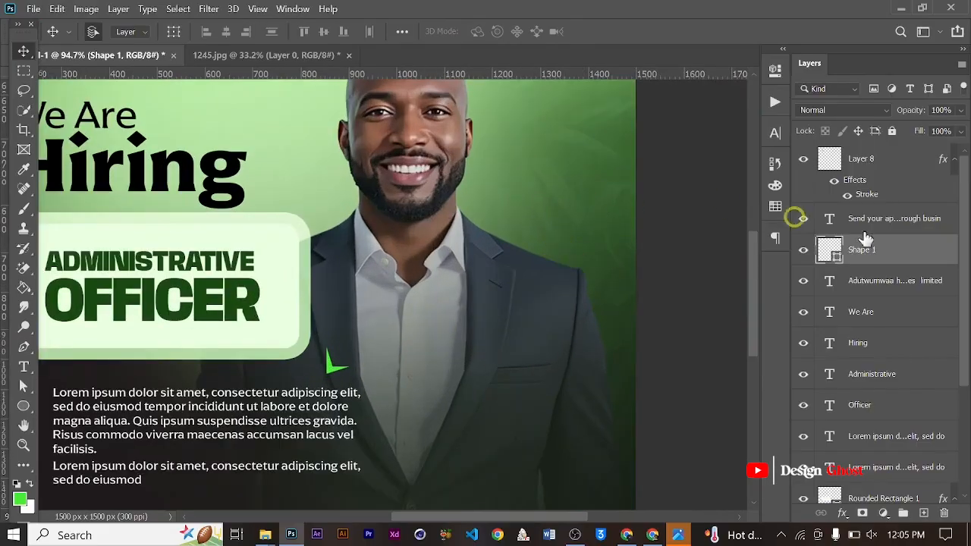
left_click(925, 513)
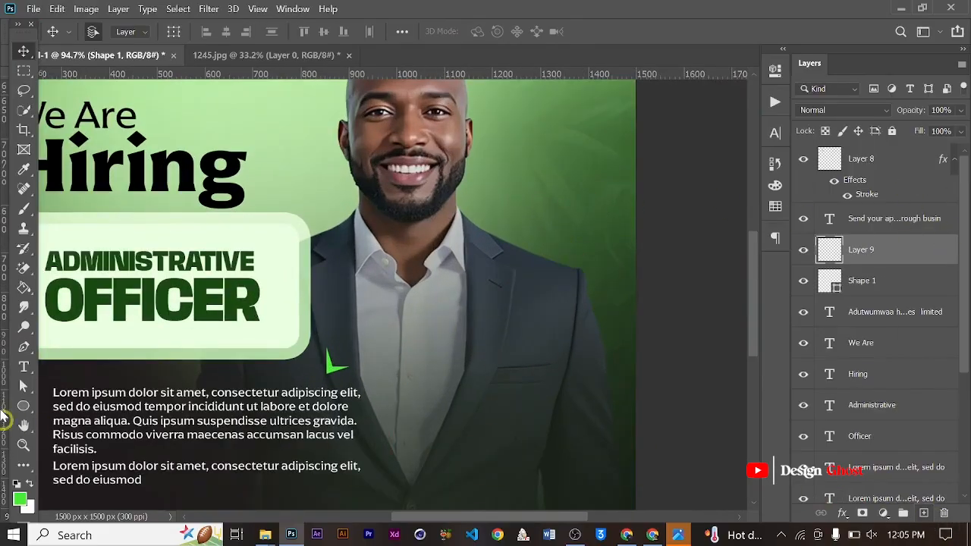
left_click(23, 346)
scroll(534, 243, "up", 2)
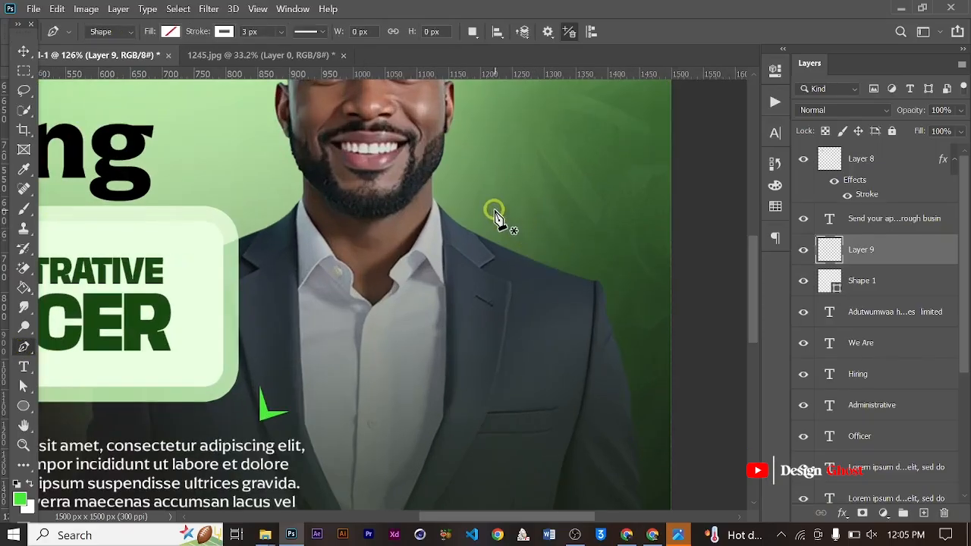
left_click(482, 202)
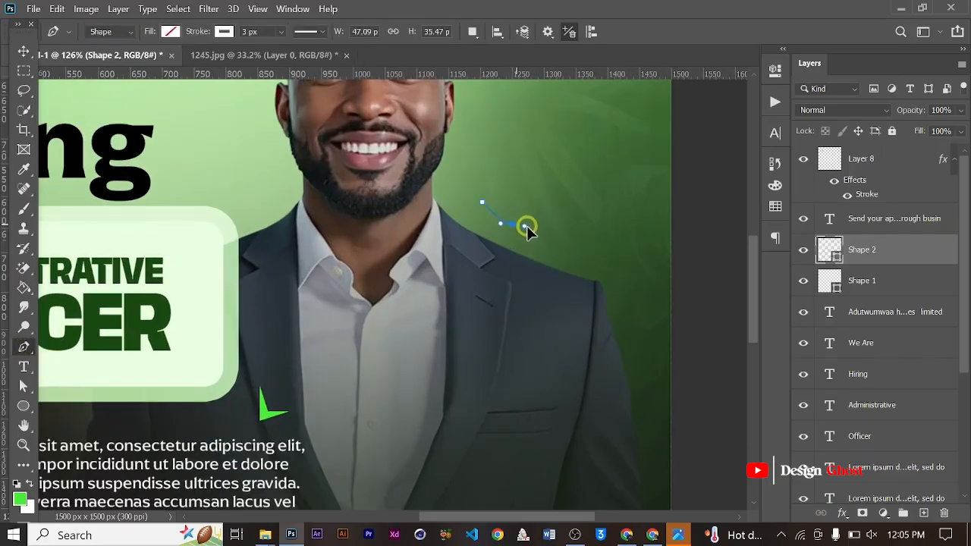
left_click_drag(533, 231, 535, 227)
scroll(515, 208, "up", 4)
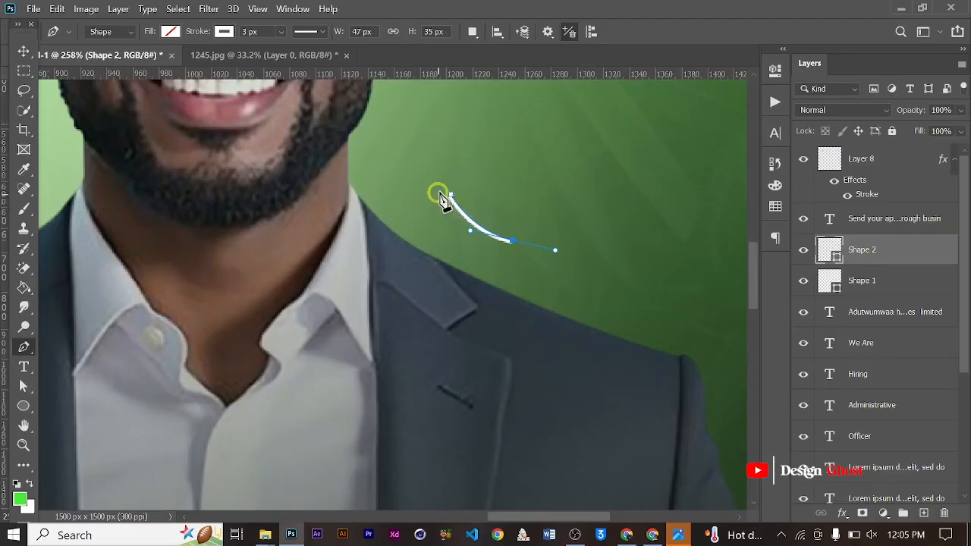
left_click(452, 198)
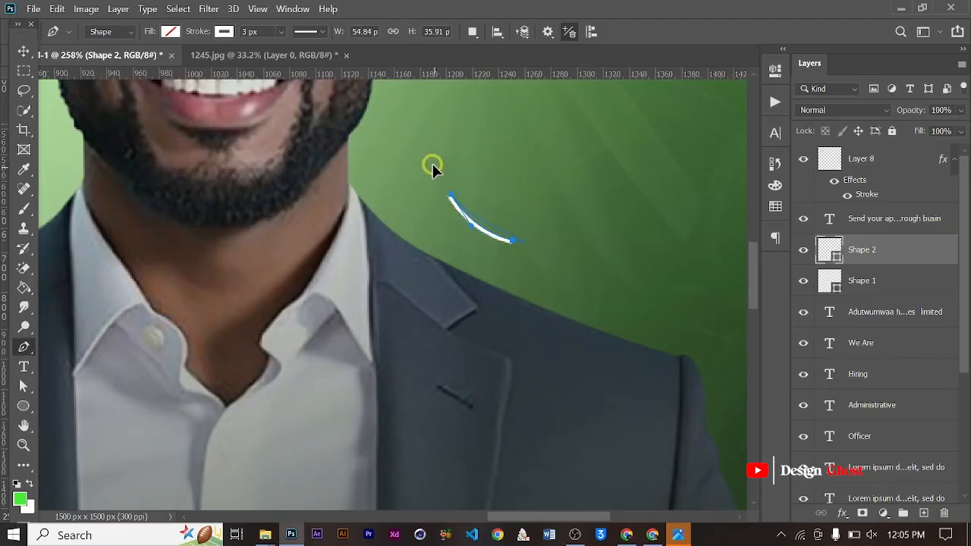
key("ctrl+z")
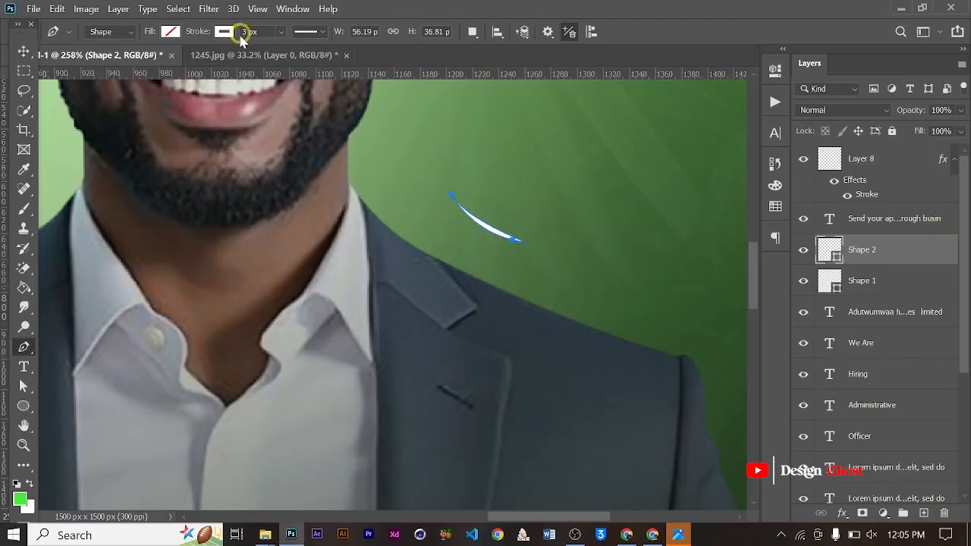
right_click(486, 230)
left_click(541, 254)
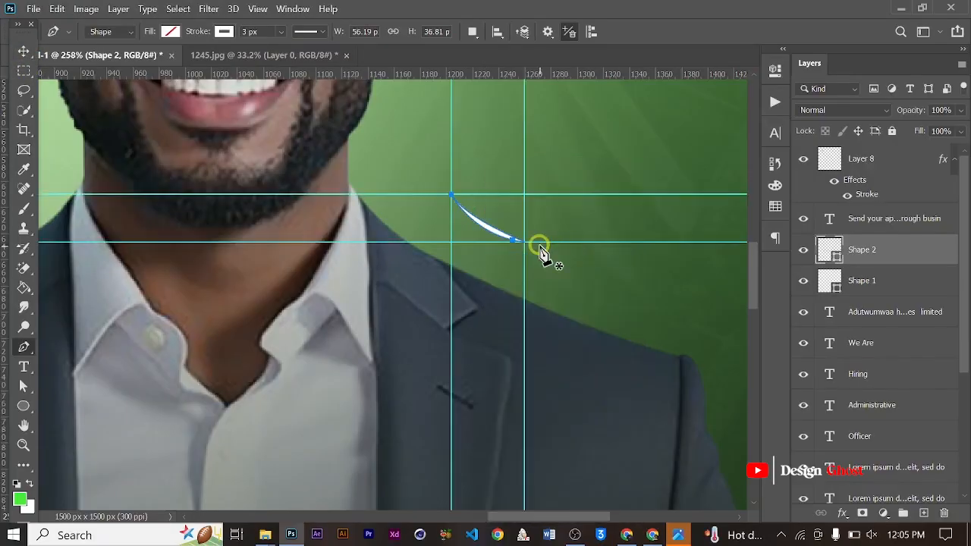
key("ctrl+z")
right_click(498, 234)
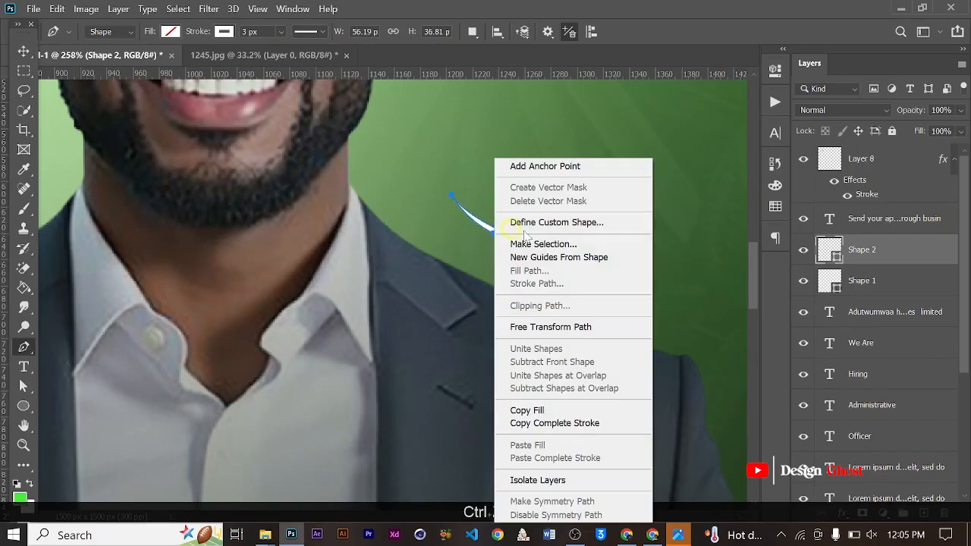
left_click(553, 244)
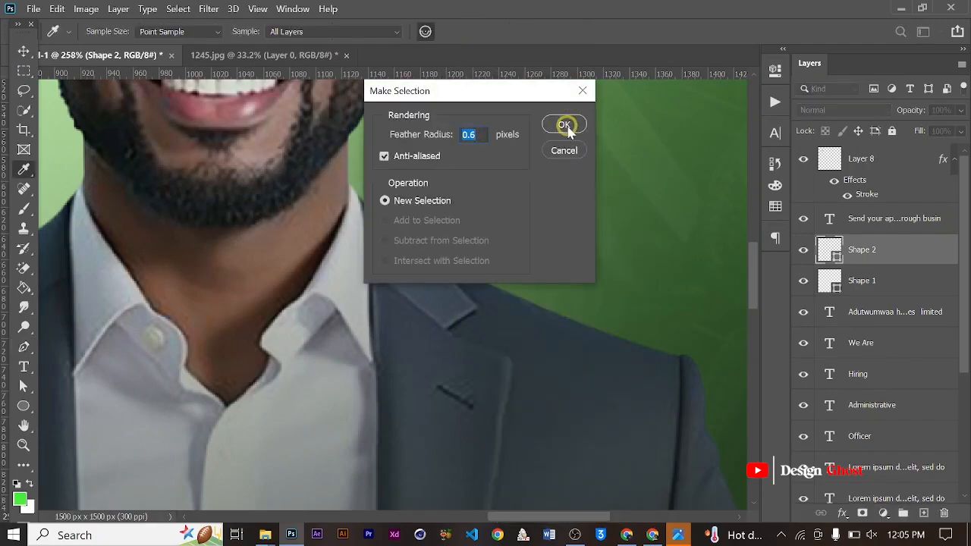
left_click(565, 126)
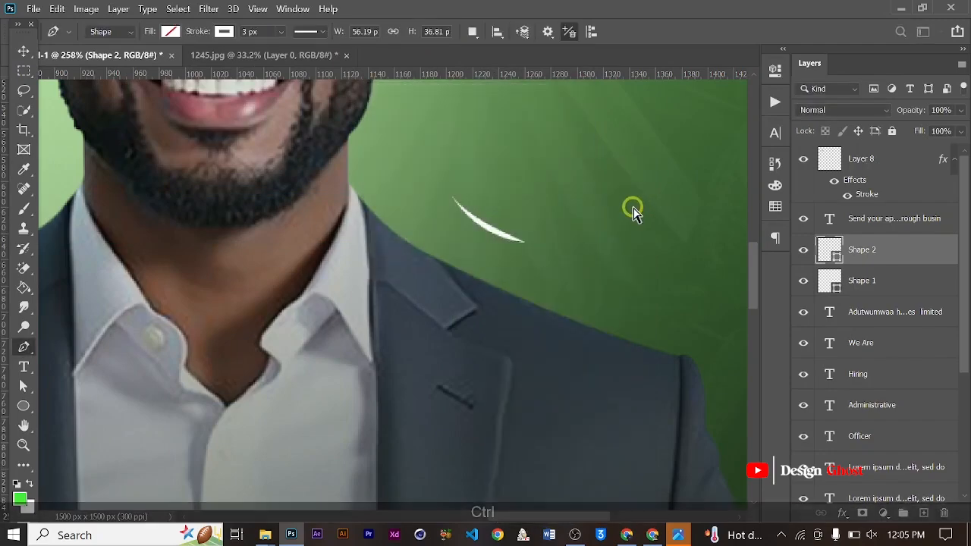
key("ctrl+d")
- Finish editing the crescent path and review the whole hiring design in full-screen mode
scroll(439, 256, "down", 3)
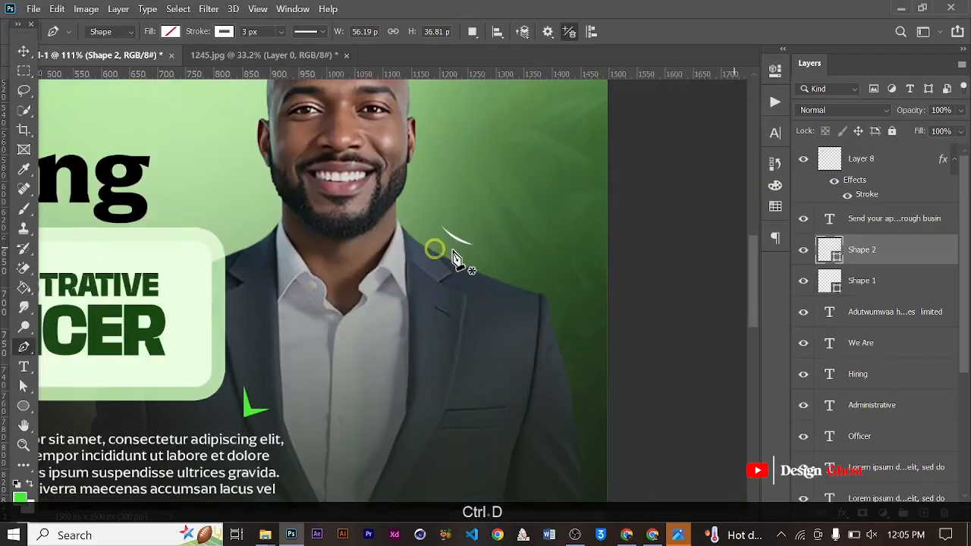
key("Return")
left_click(24, 50)
key("ctrl+0")
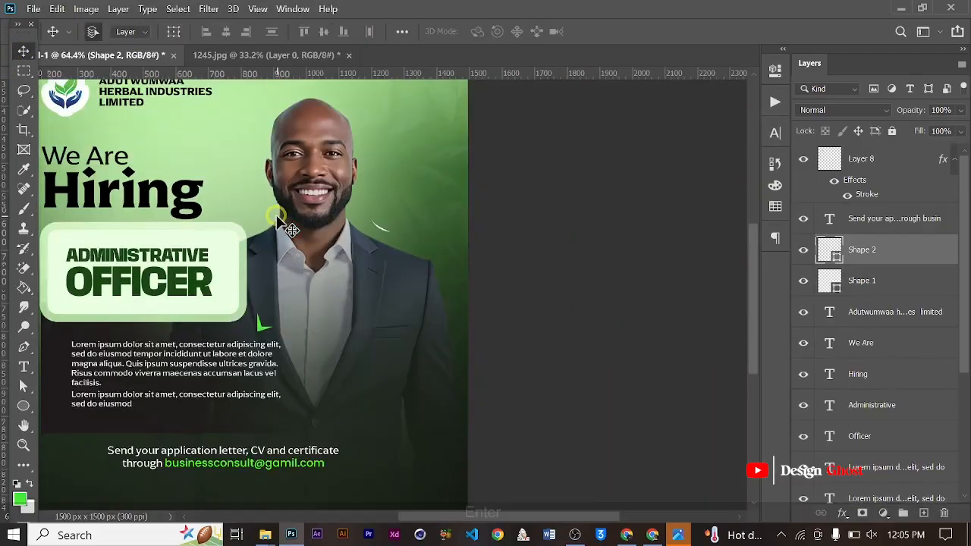
scroll(478, 292, "down", 2)
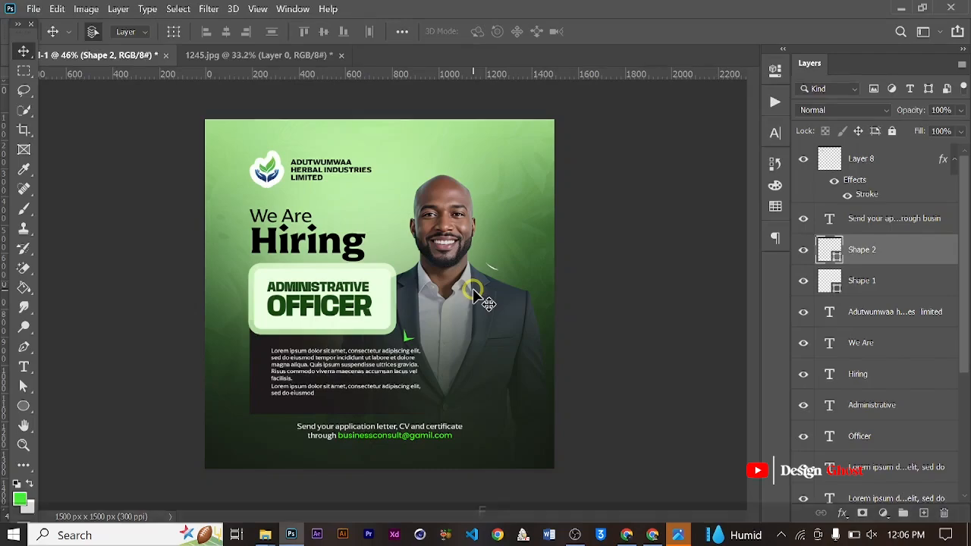
key("f")
key("f")
key("f")
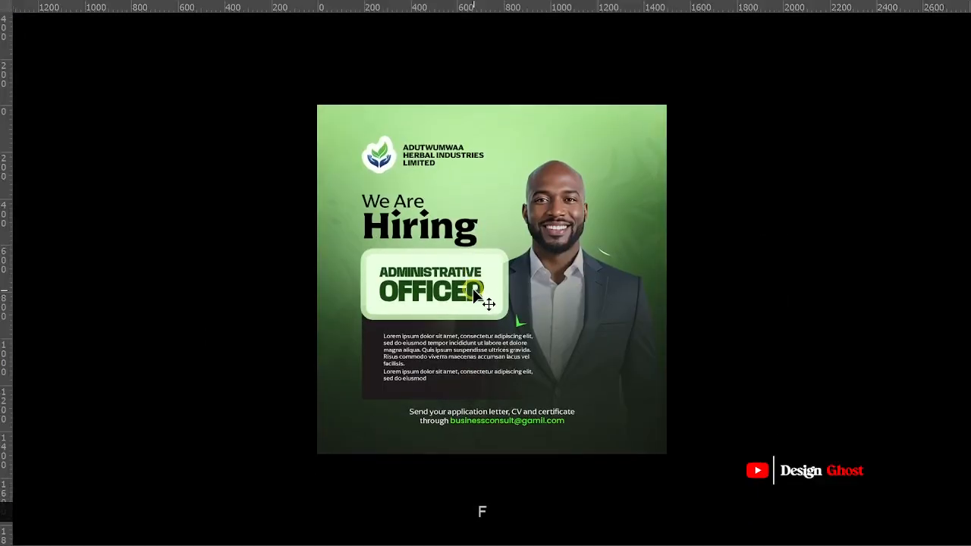
scroll(660, 311, "up", 2)
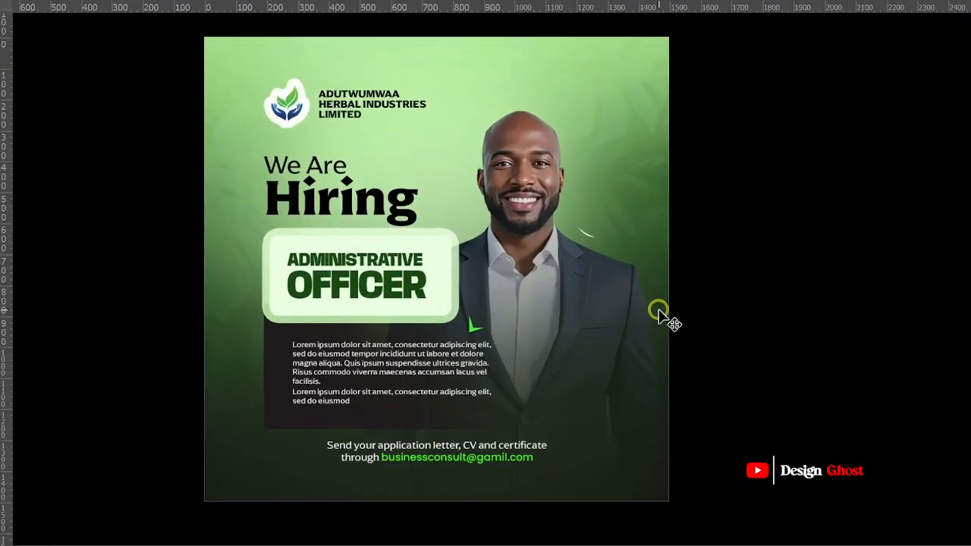